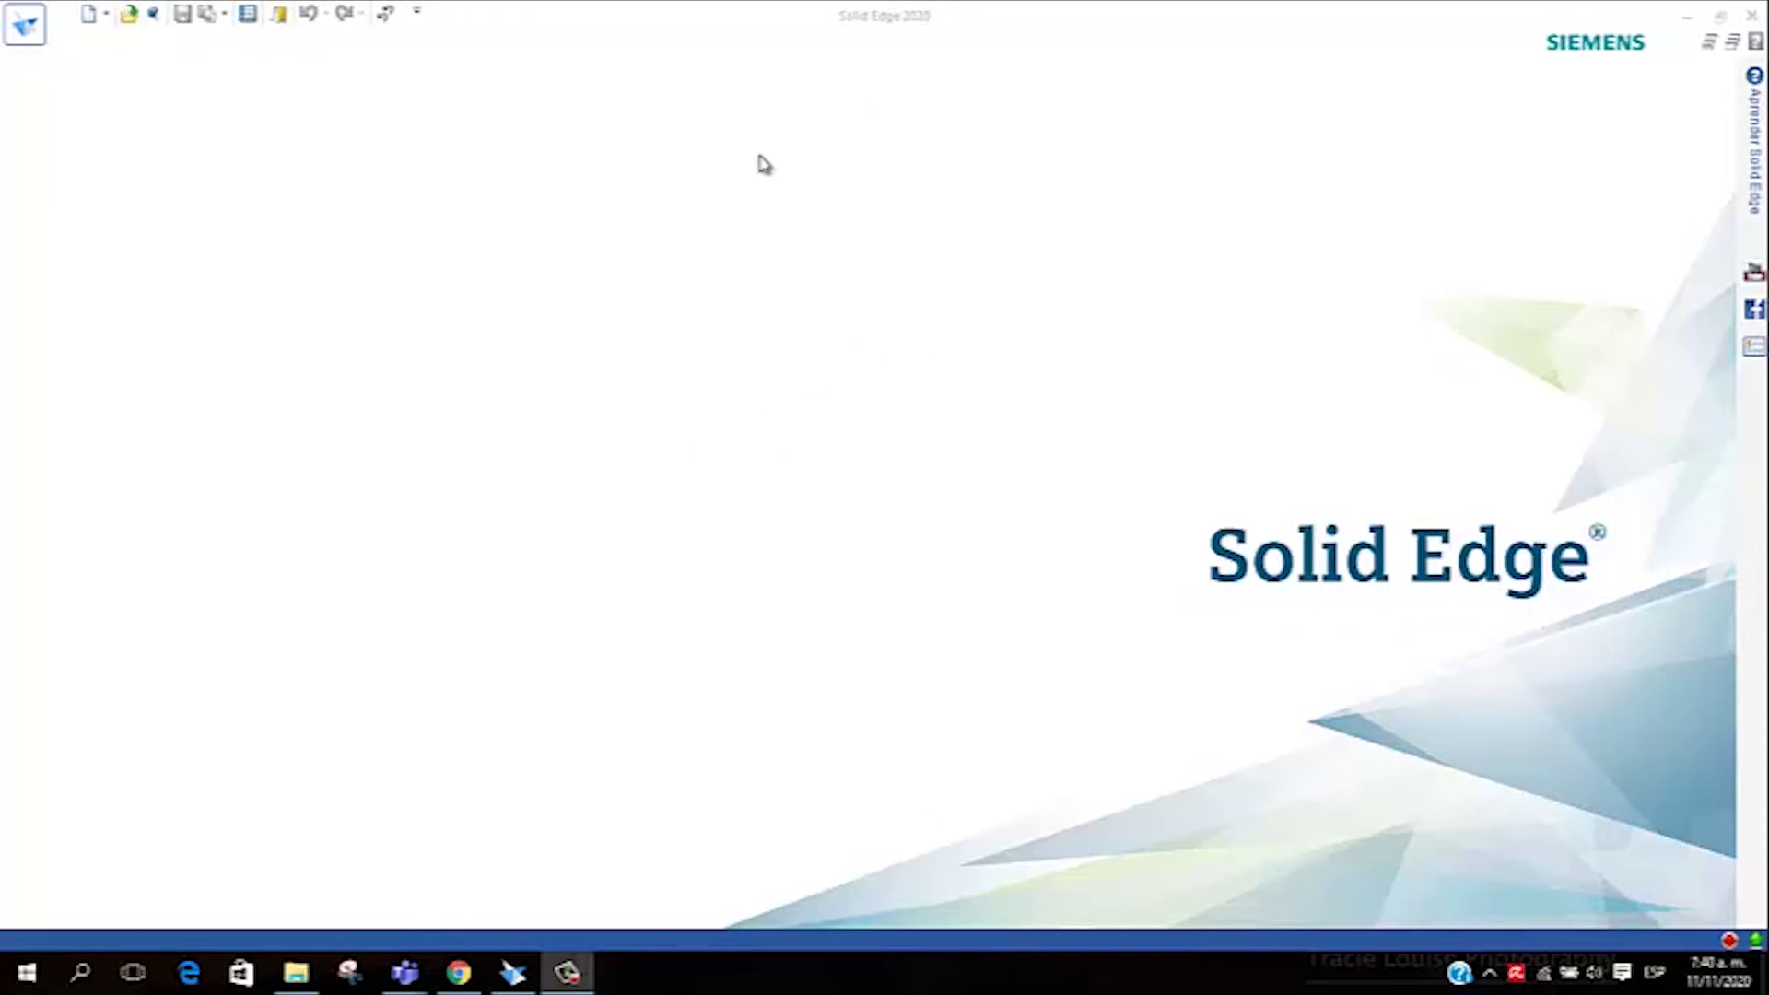
Create a new part document from the ISO Metric part template (iso metric part.par)
click(28, 30)
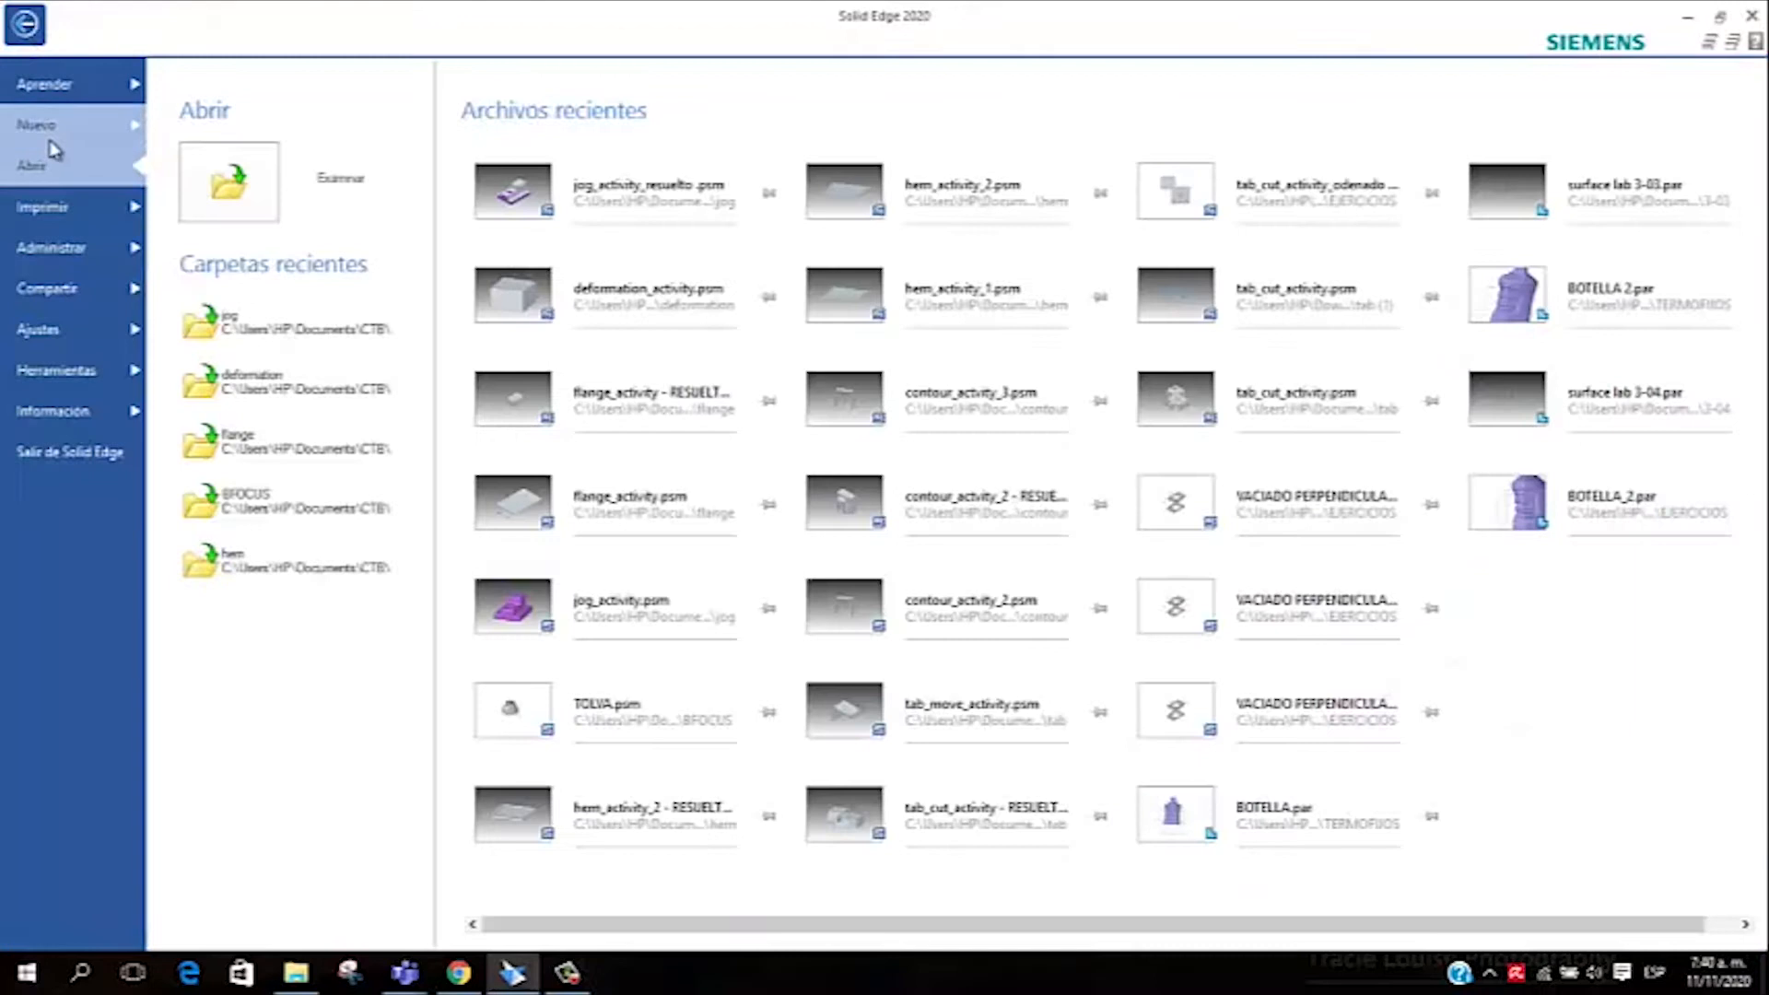
click(68, 136)
click(238, 251)
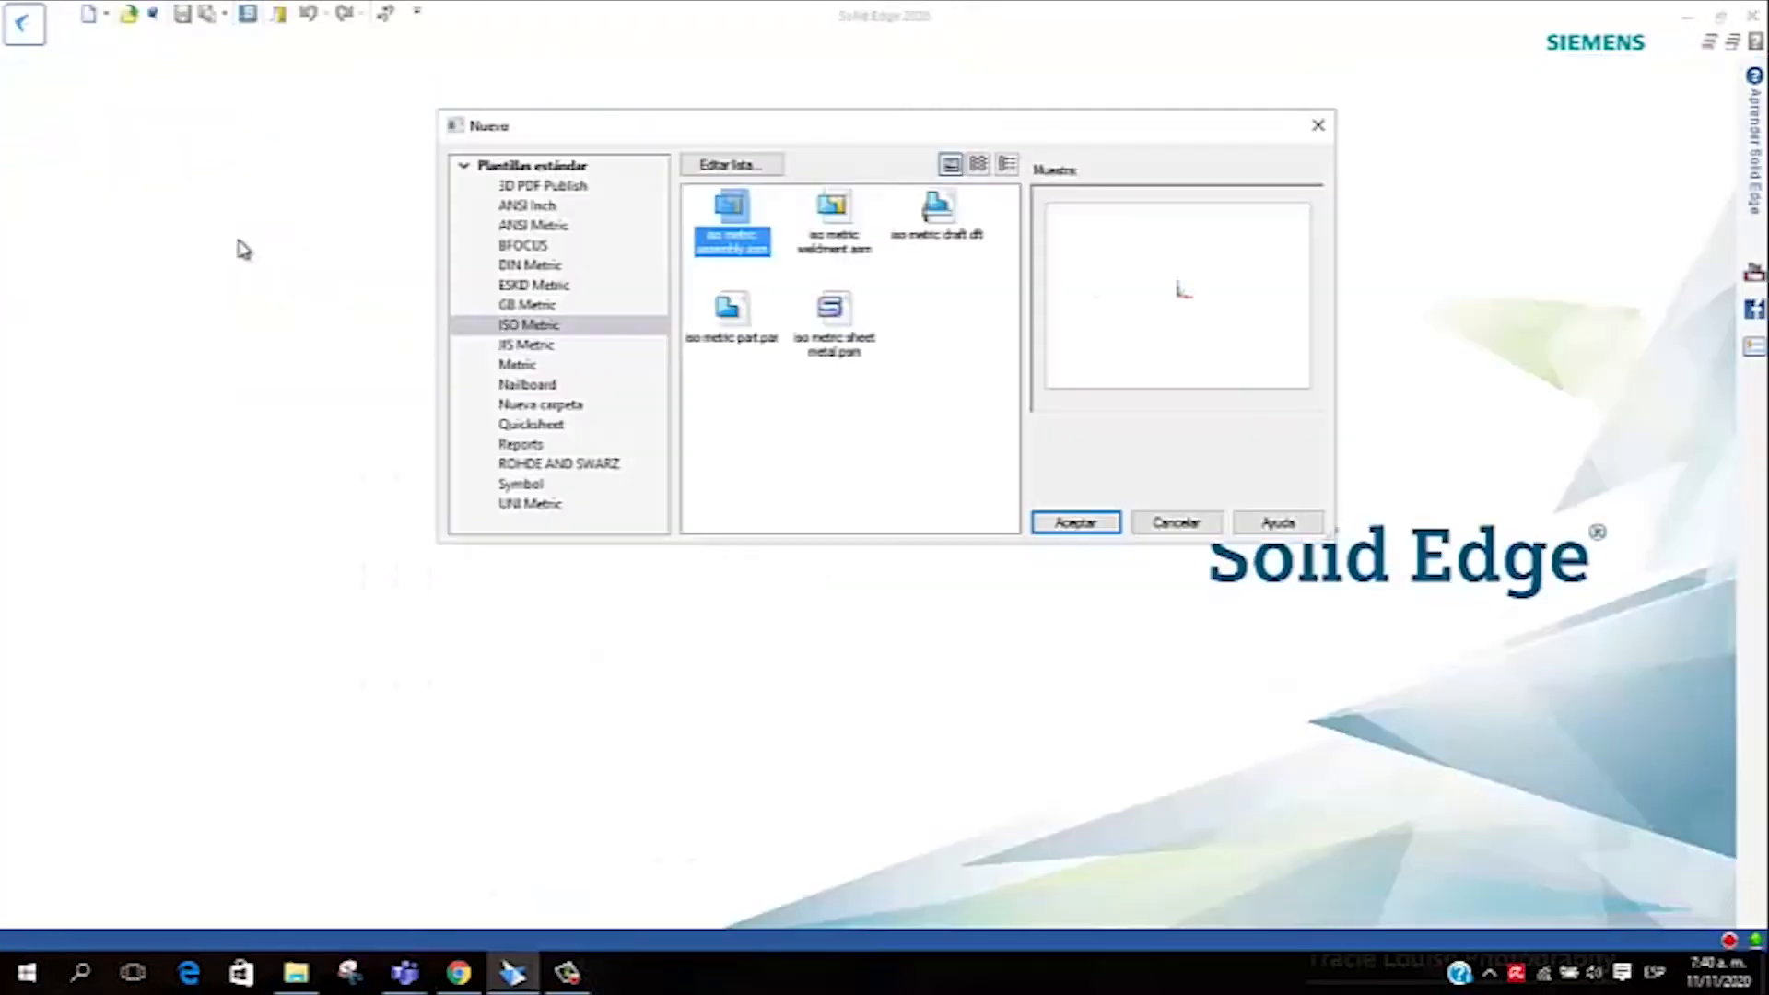
click(737, 341)
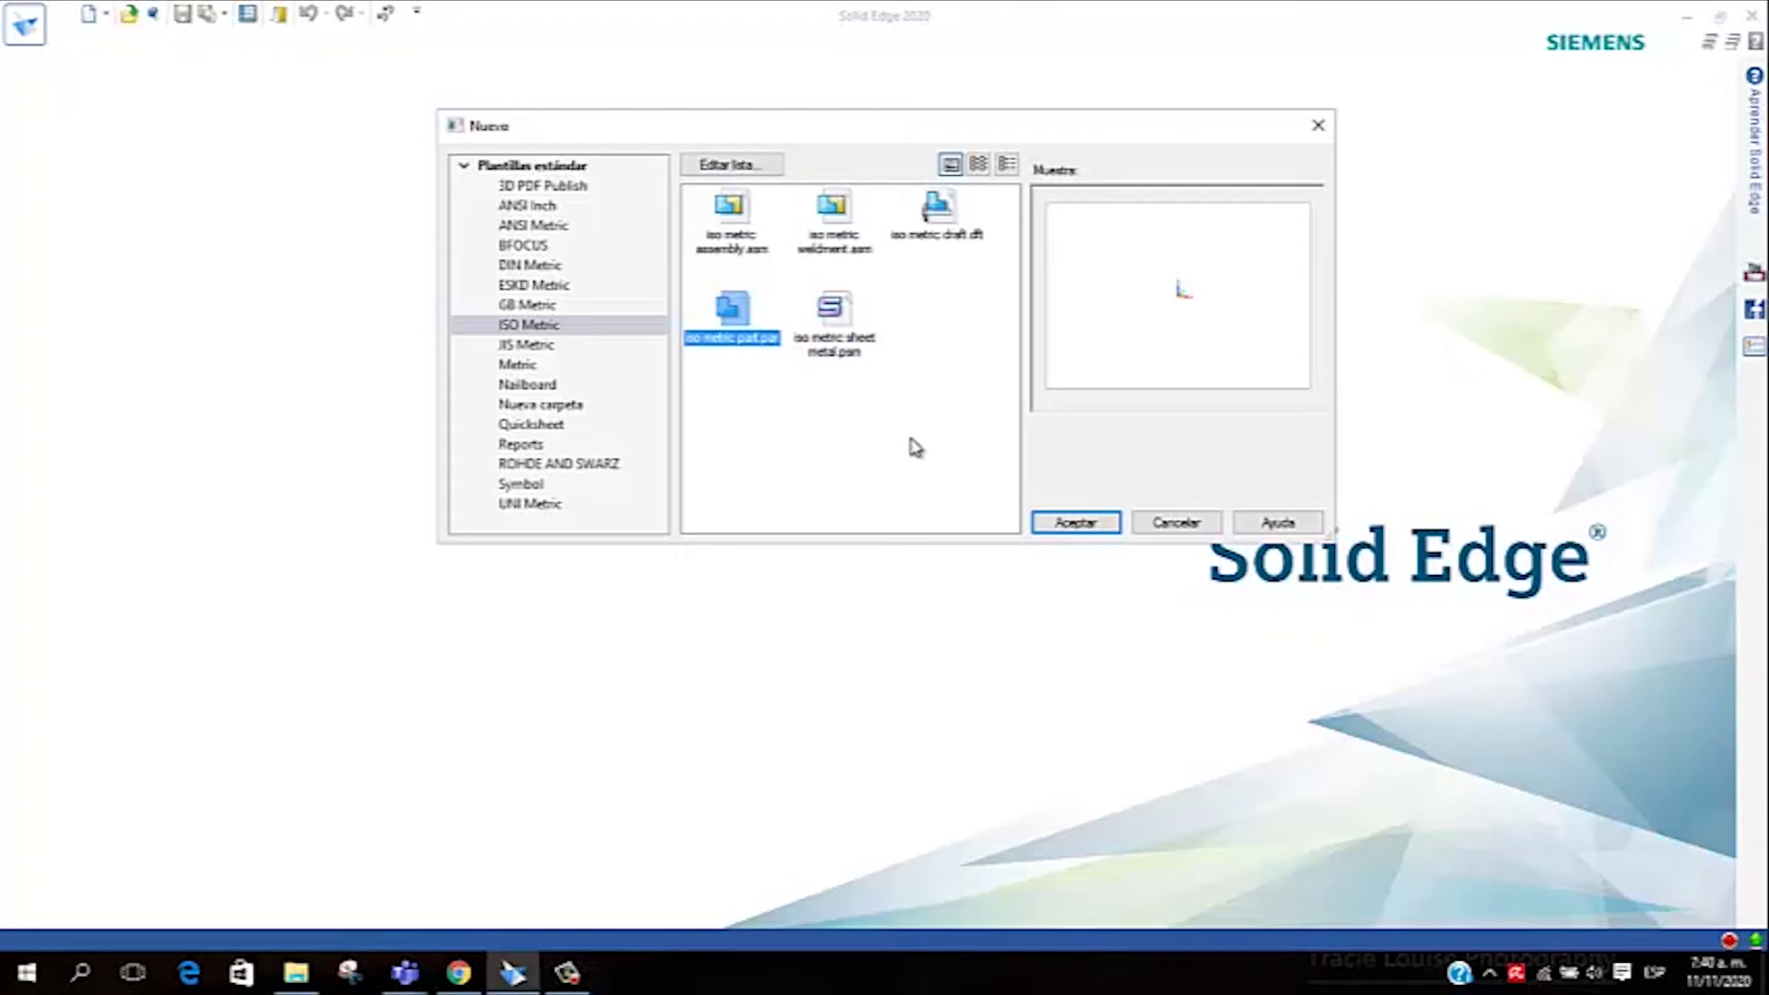
click(1086, 524)
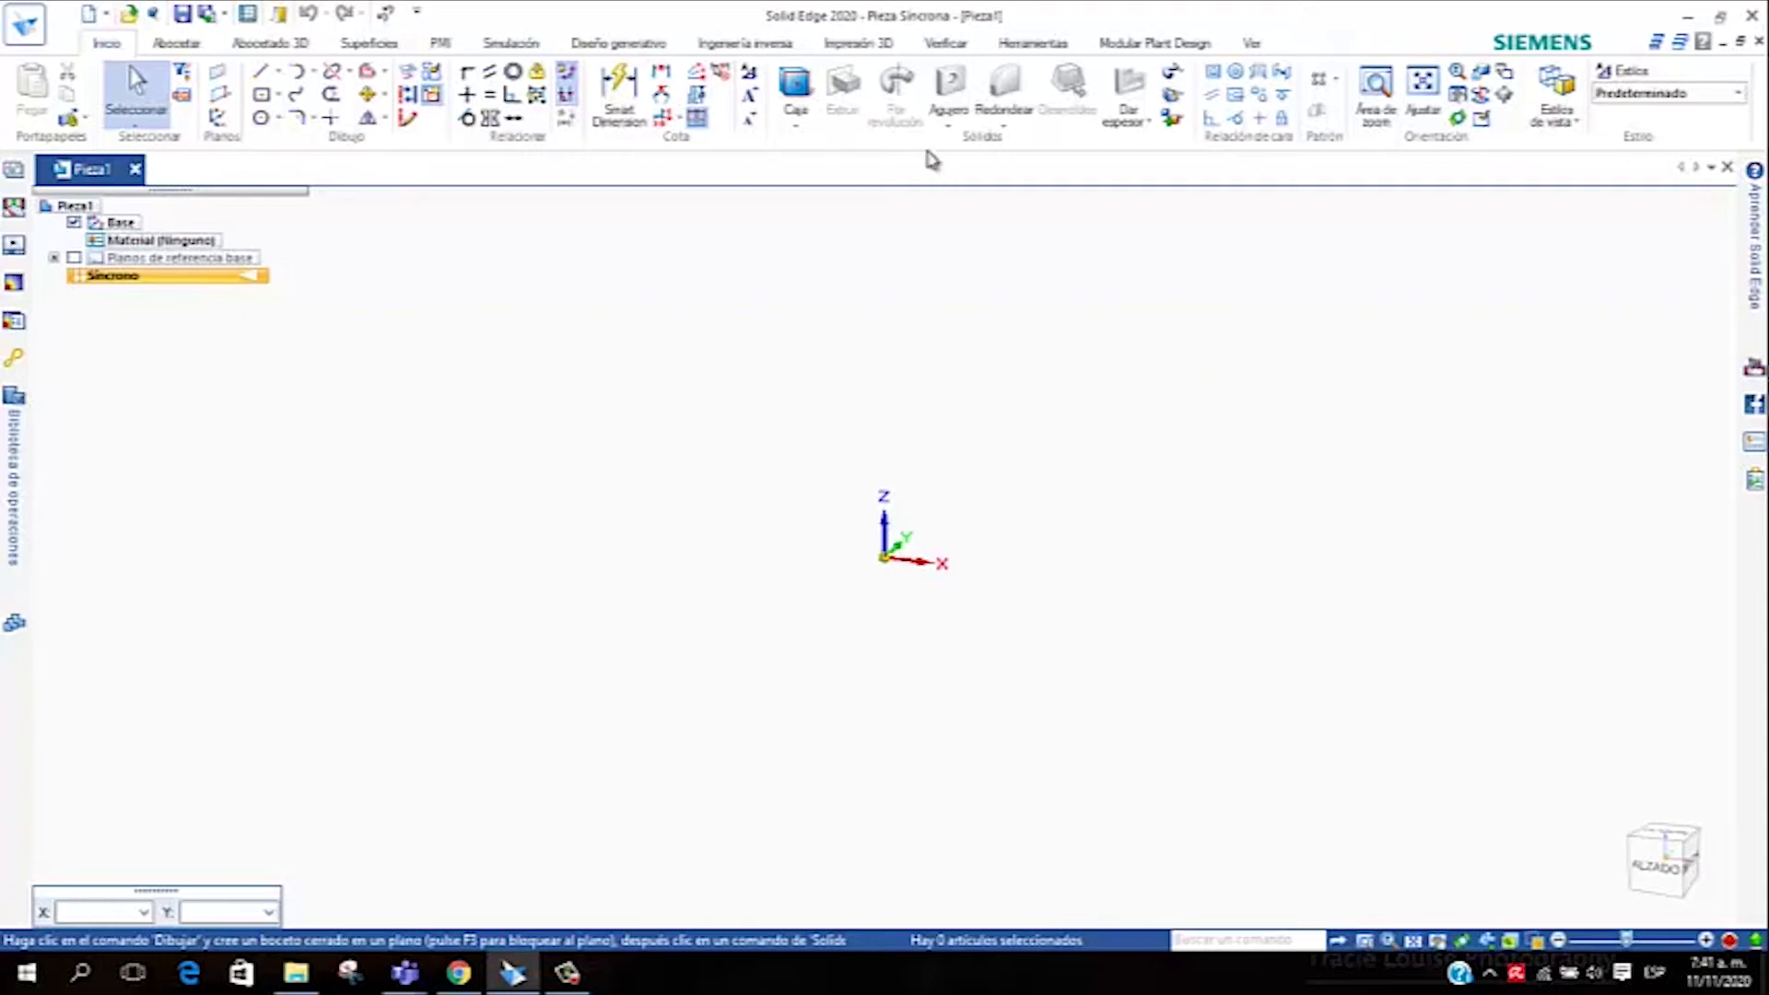
Switch the part to the Ordered (Ordenado) modelling environment and show the base reference planes
right_click(312, 417)
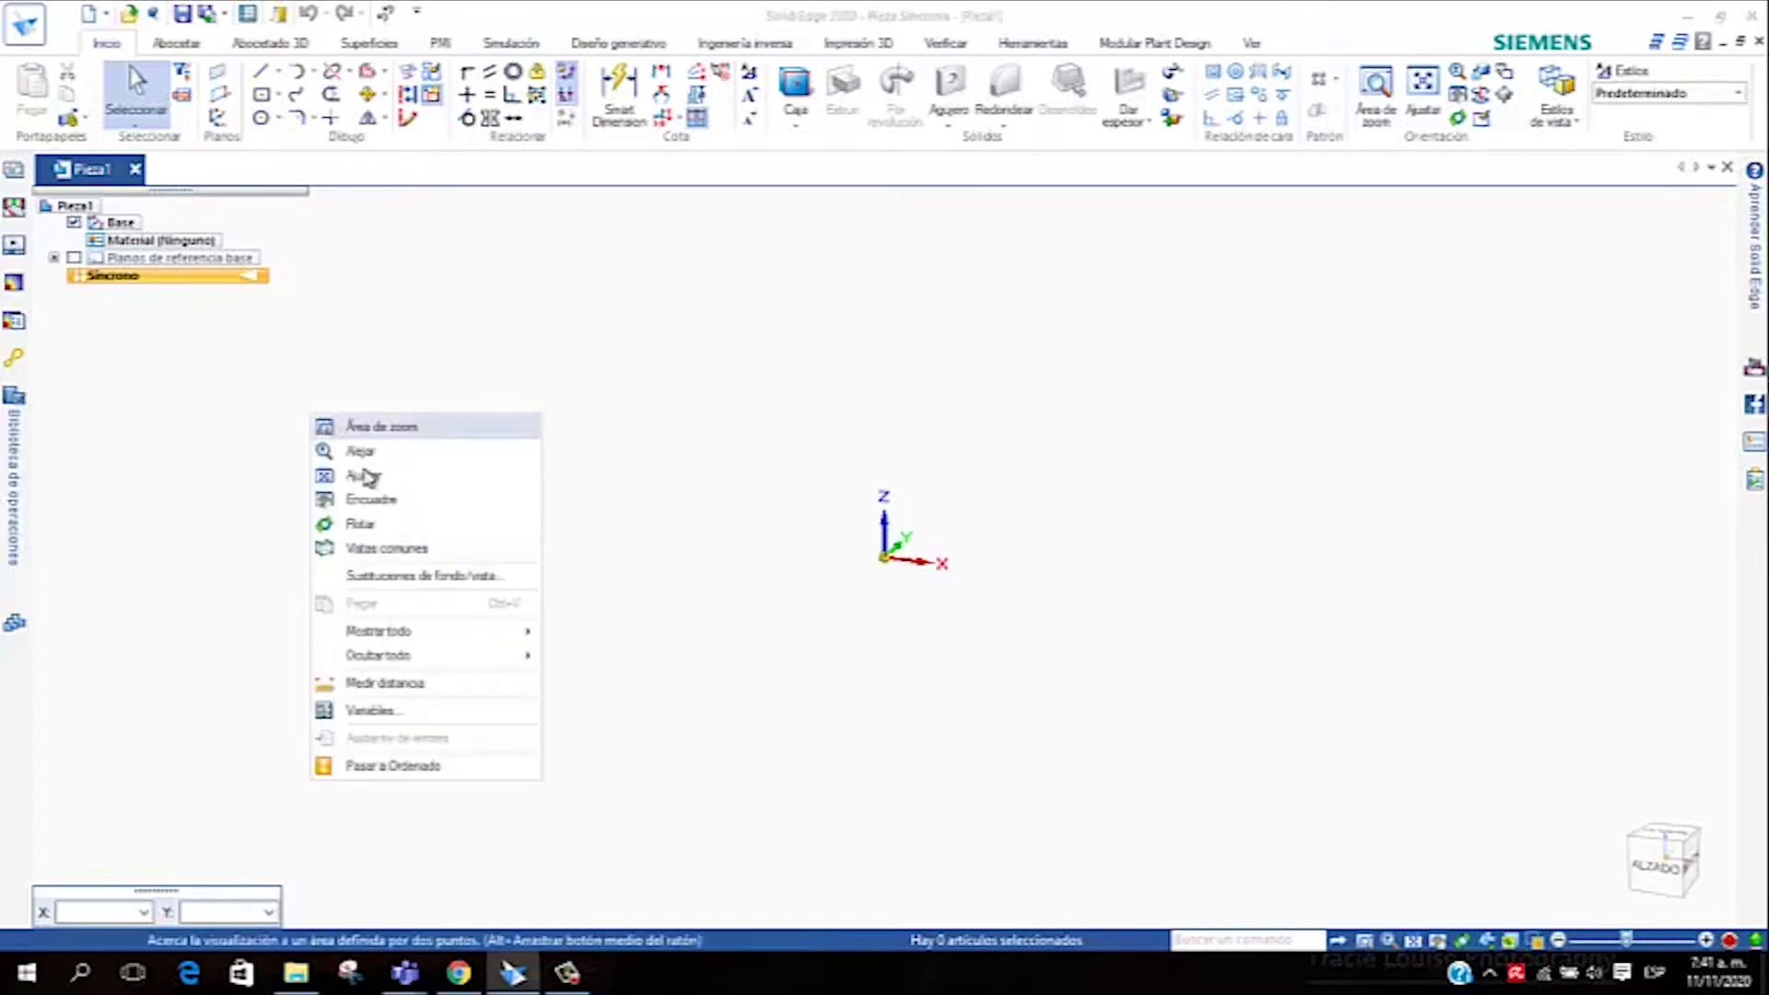
click(423, 765)
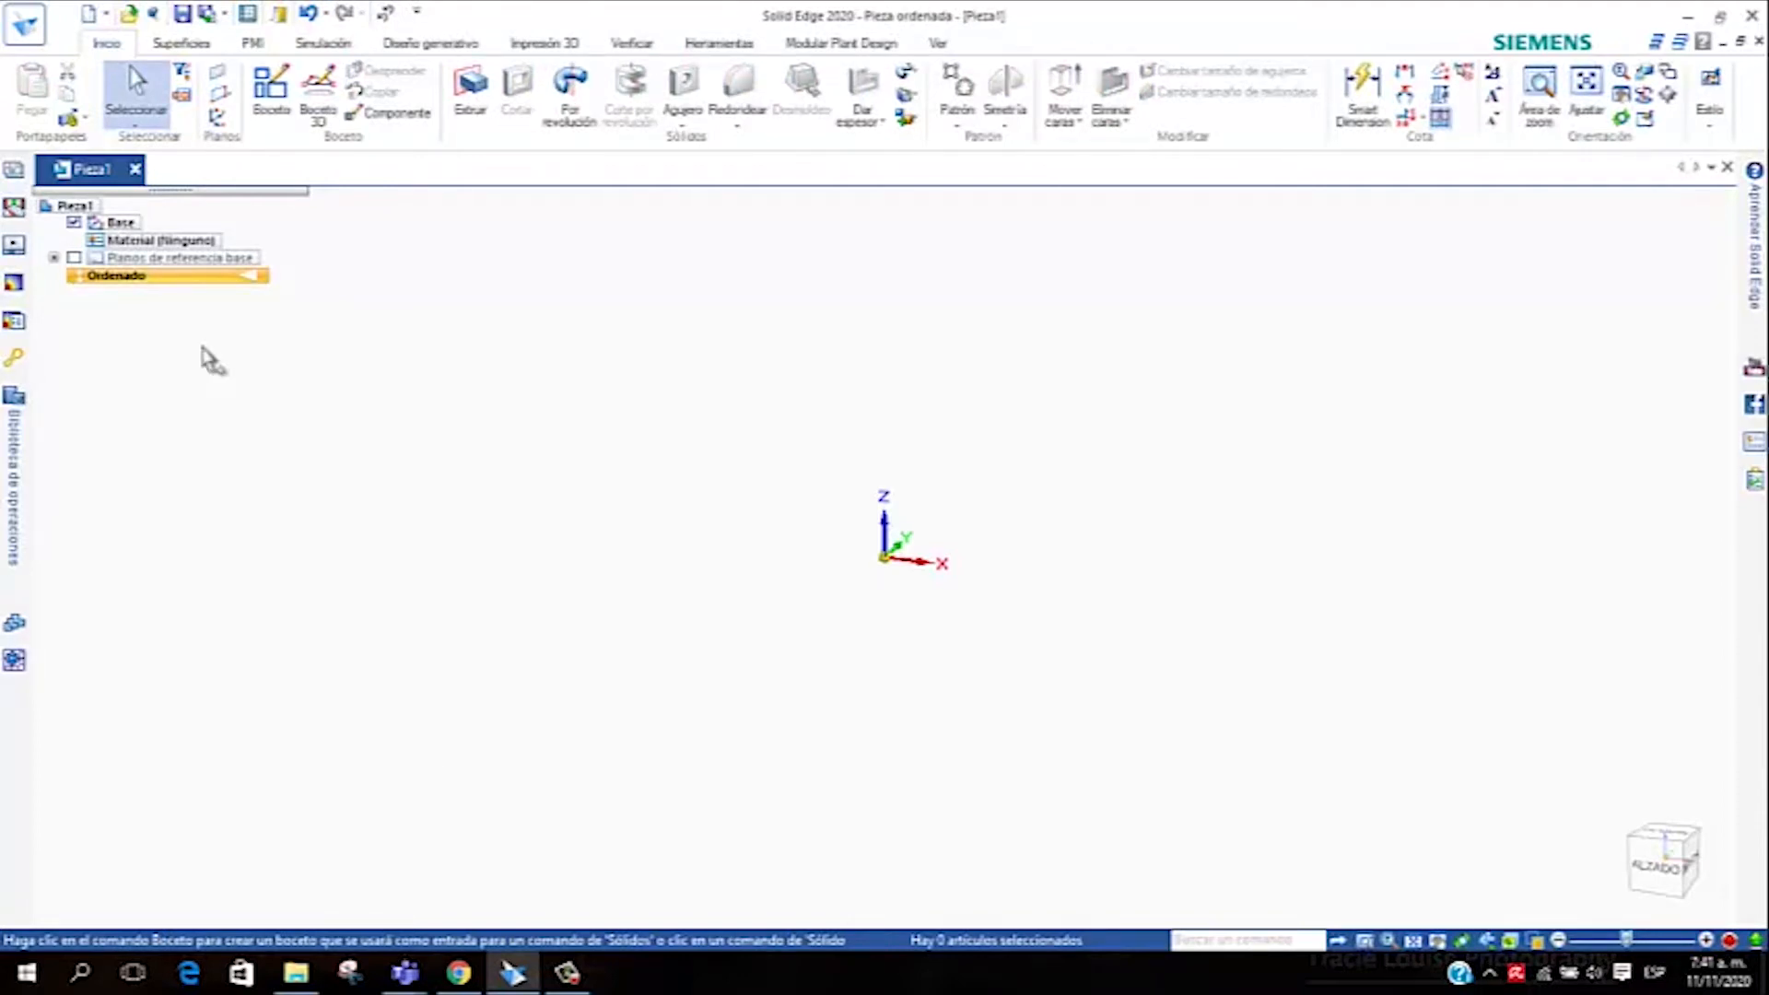
click(74, 258)
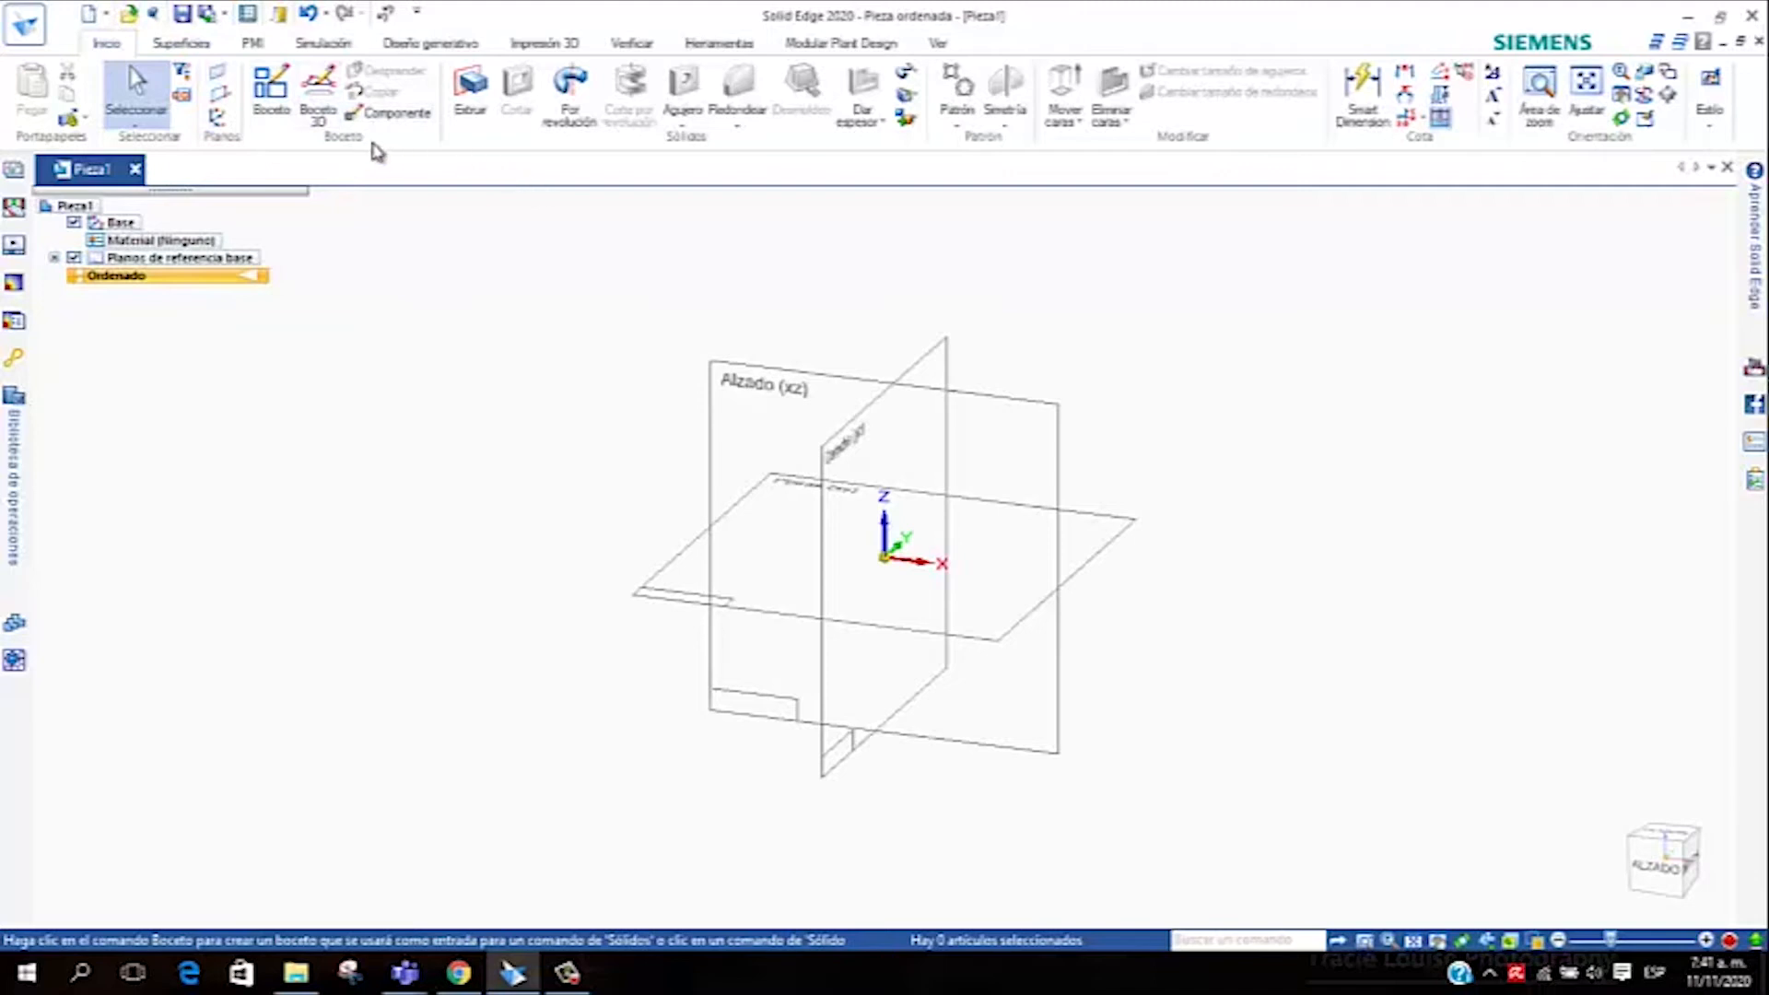
Start a sketch on the Alzado (xz) plane and draw a circle about 6.5 mm in diameter, up and left of the origin
click(271, 92)
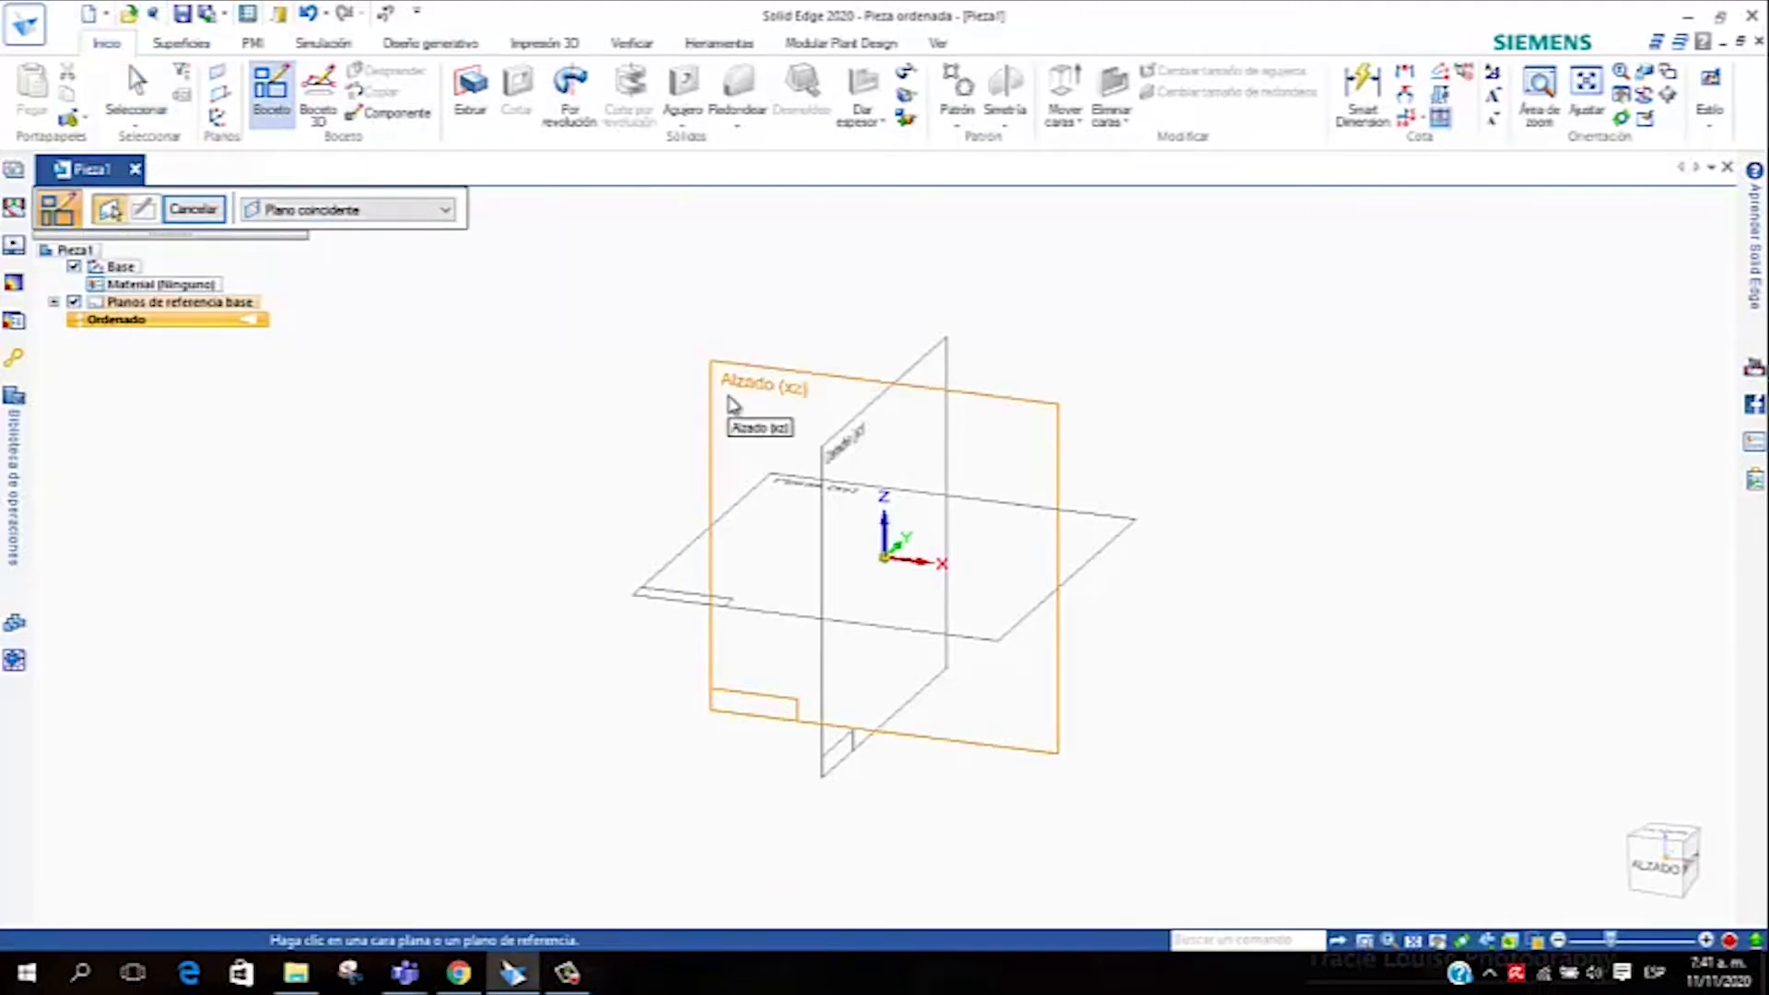
click(733, 403)
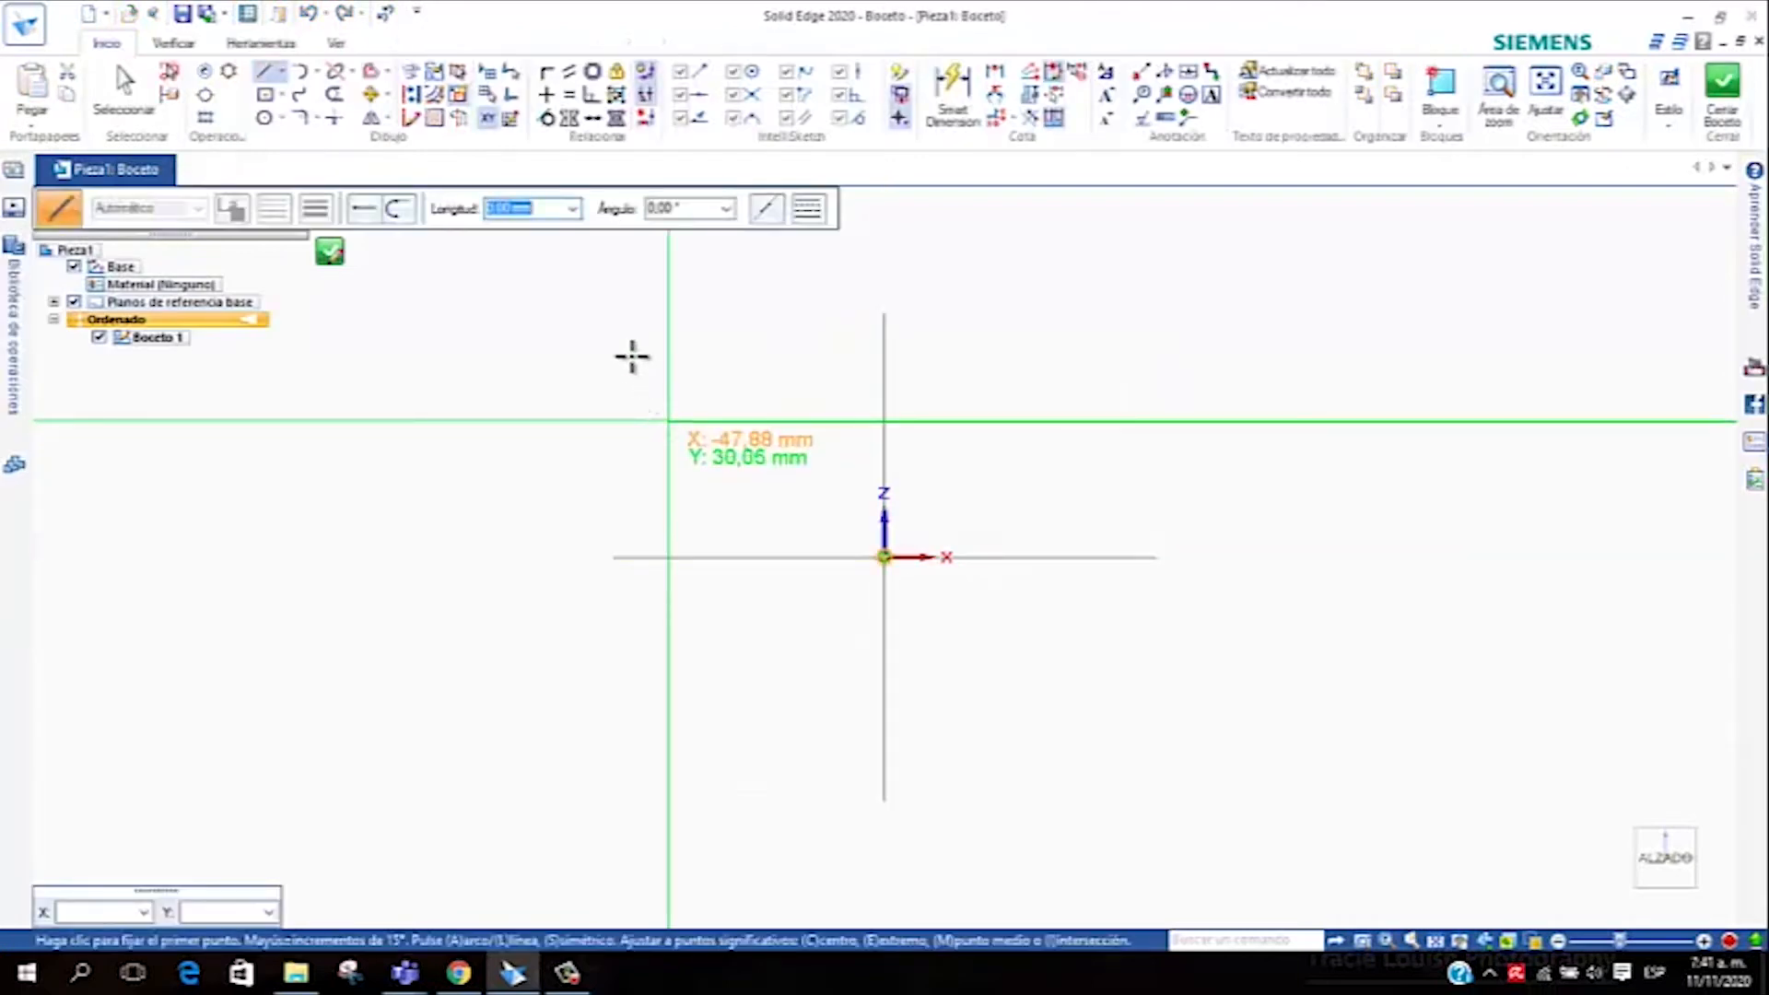
click(264, 117)
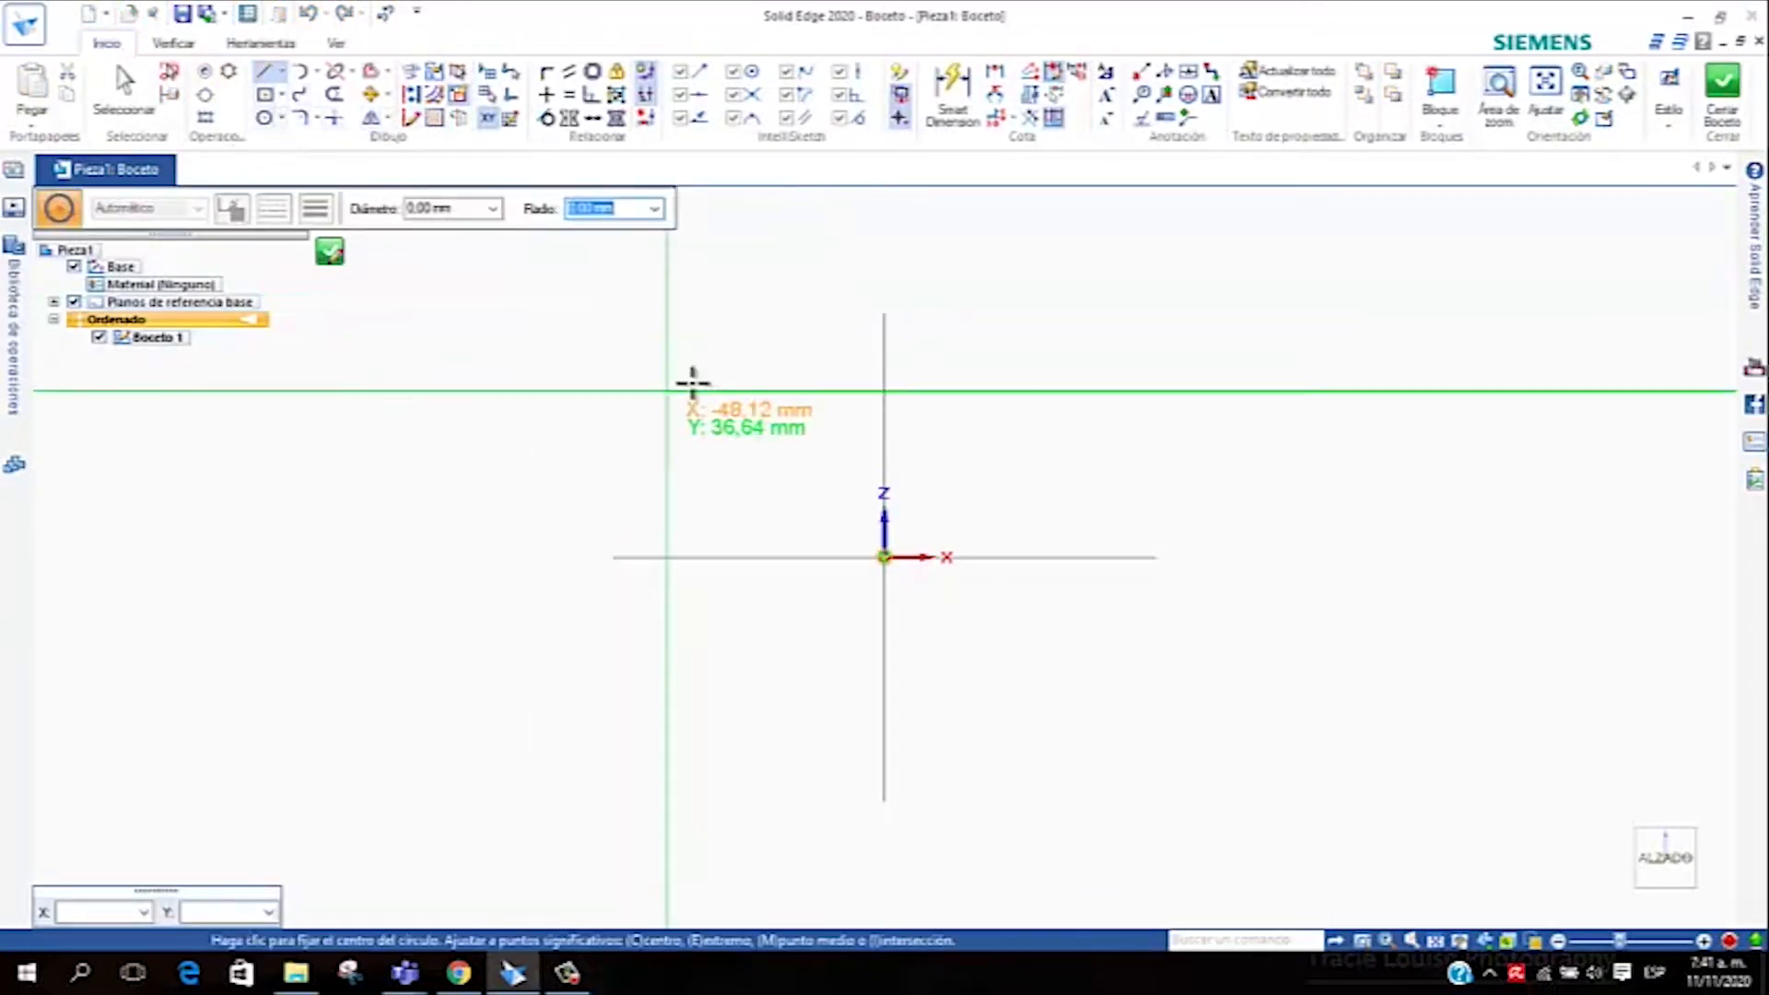
click(685, 336)
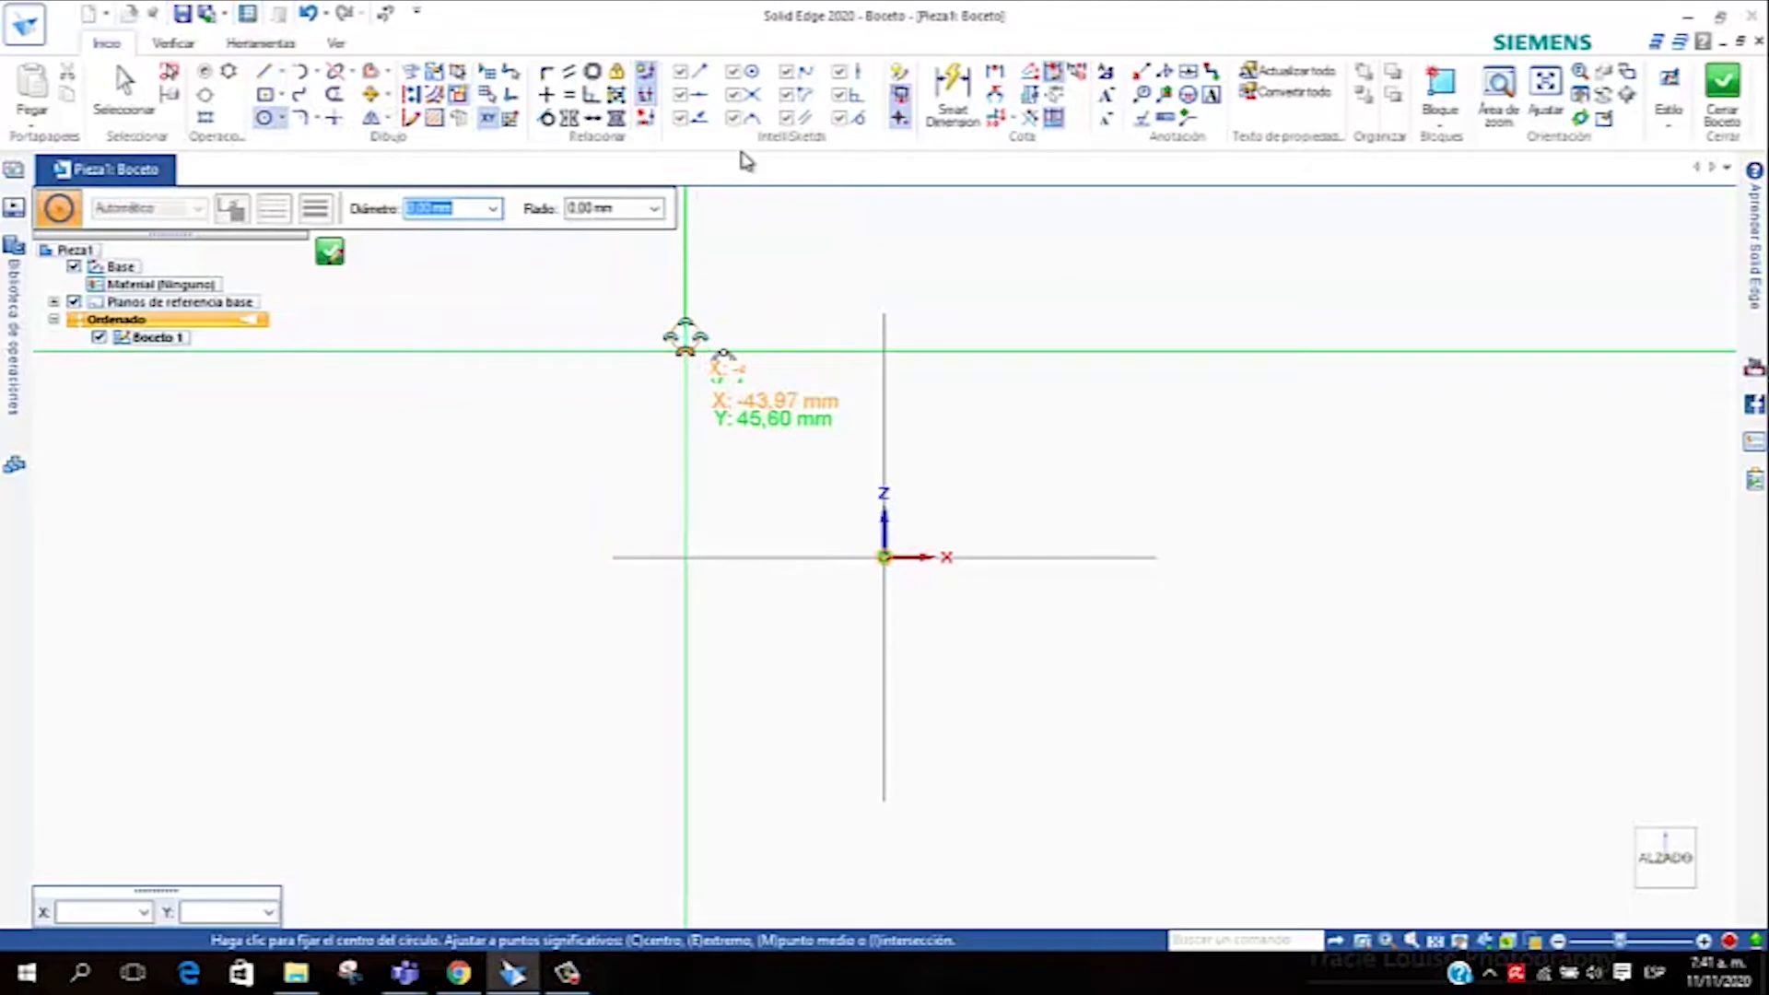
Dimension the circle's diameter with Smart Dimension and set it to 50 mm
click(953, 92)
click(692, 332)
click(727, 285)
text(50)
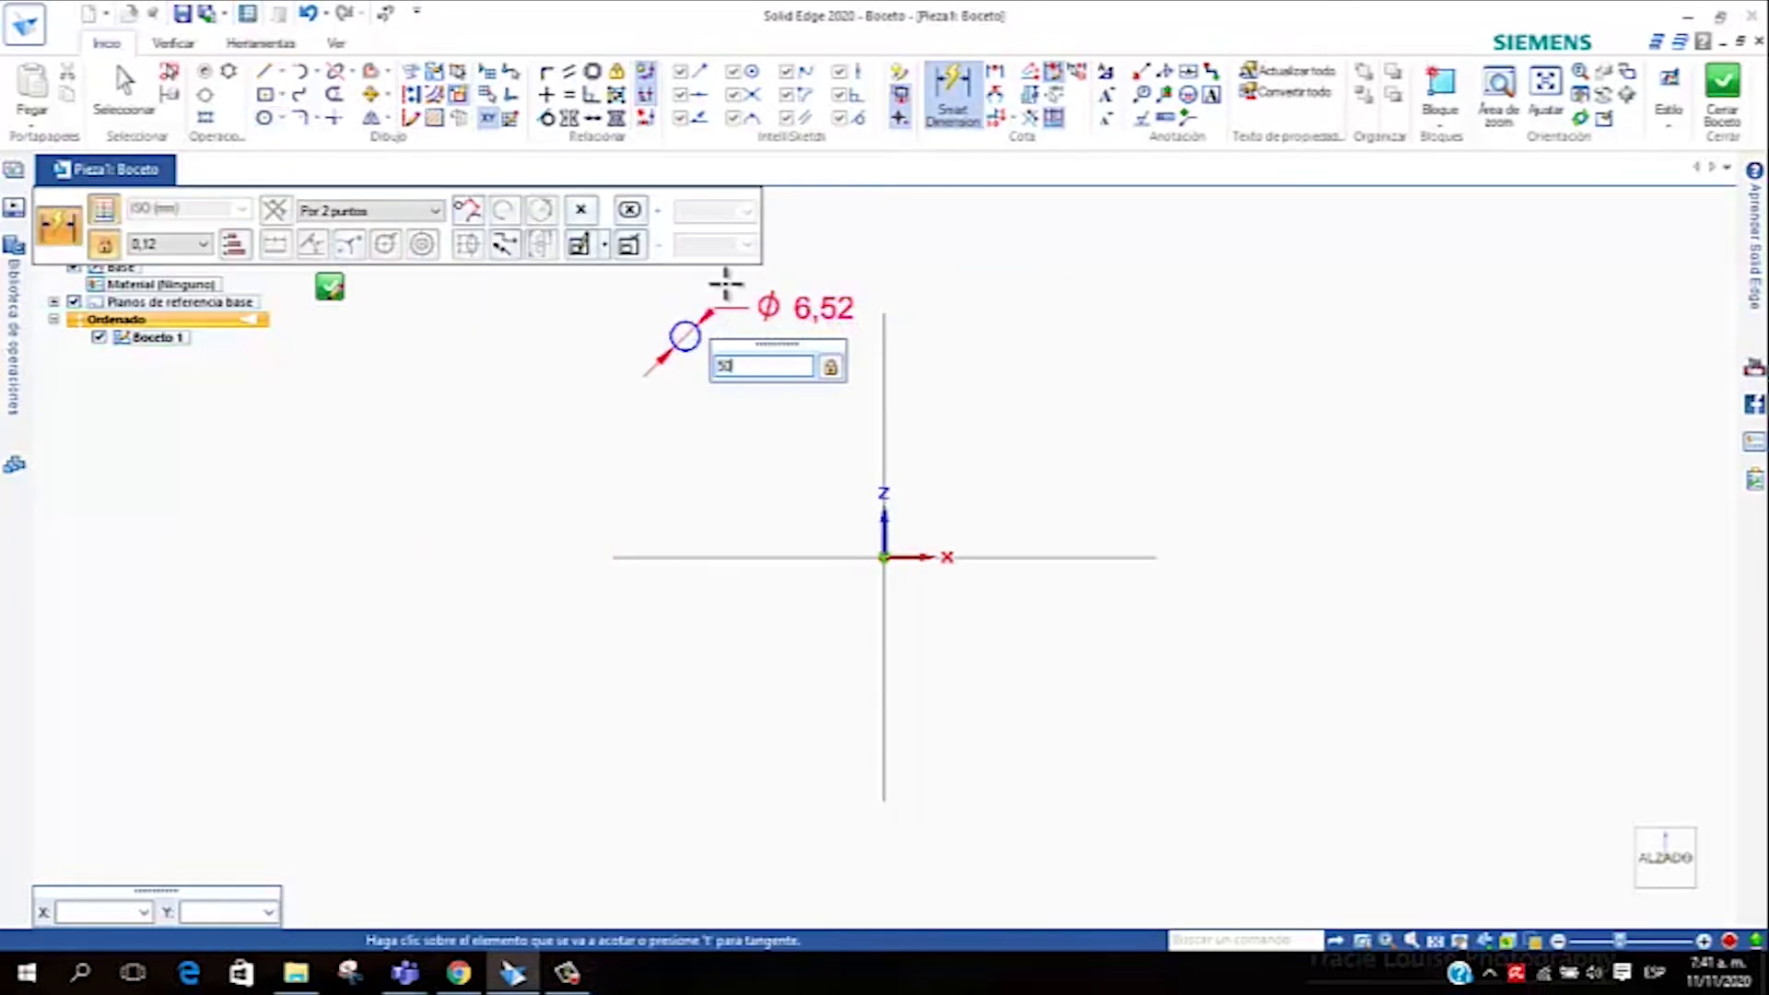
key(Return)
Add a vertical distance dimension between the circle's lower edge and the origin and set it to 150 mm
scroll(813, 485, down, 6)
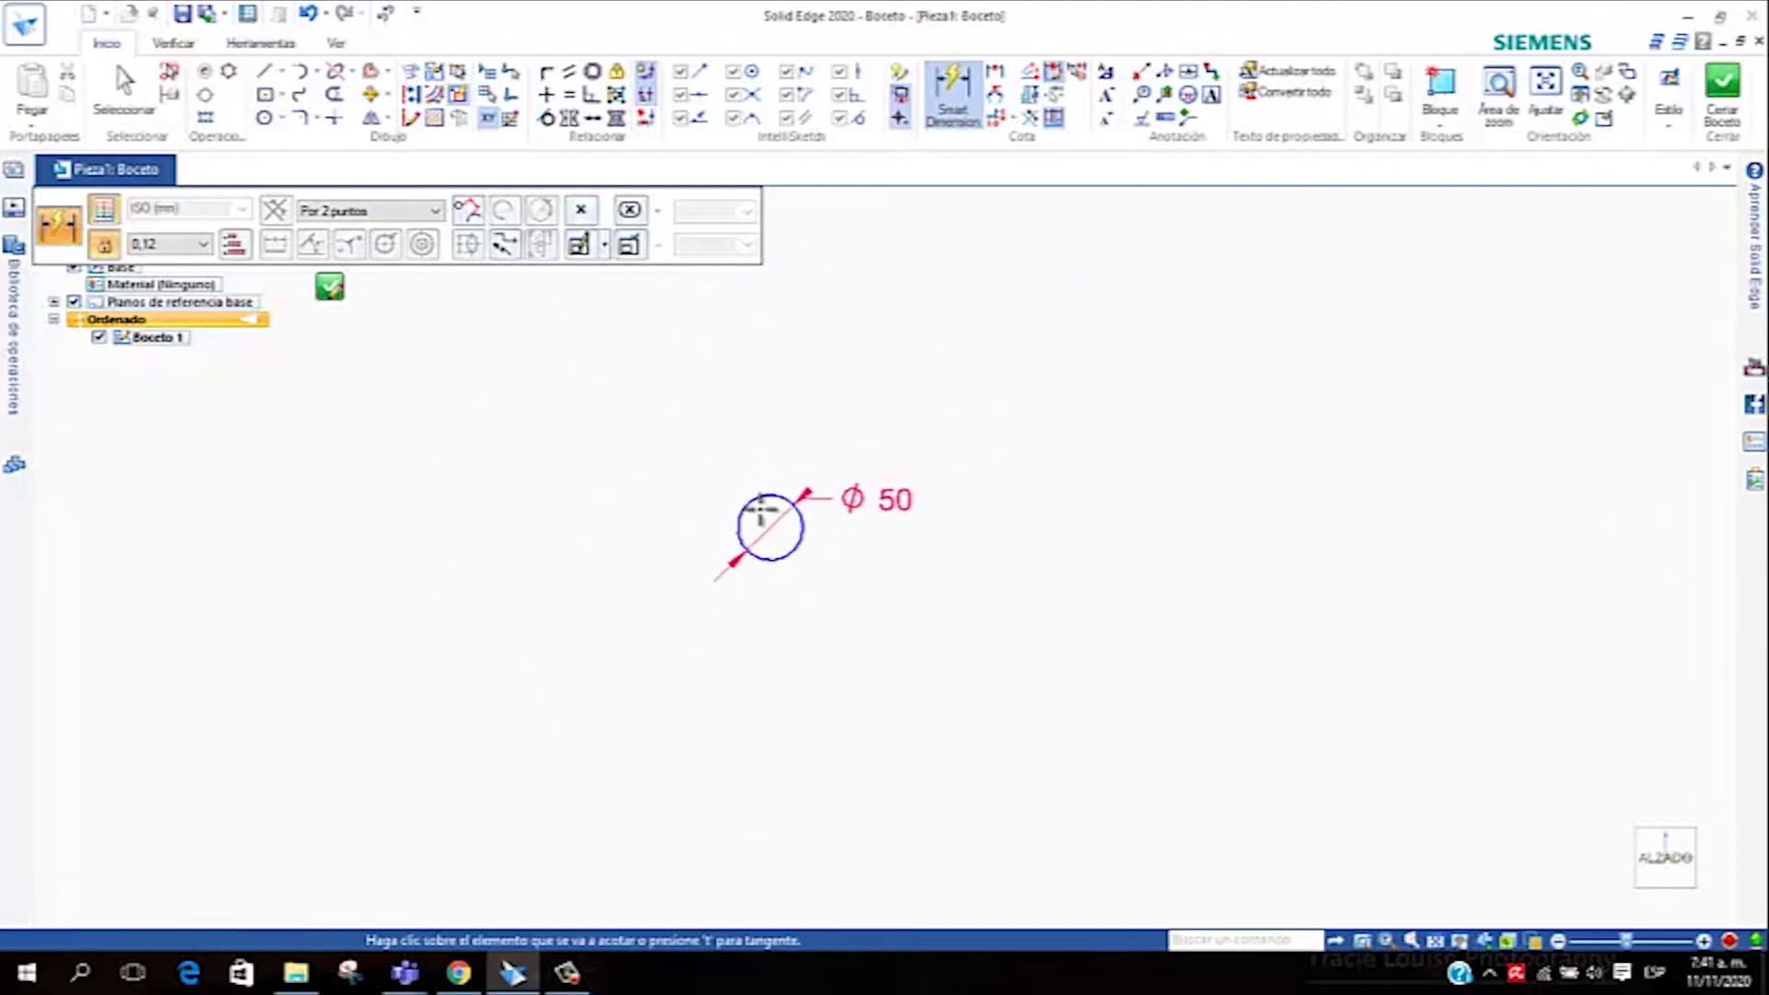
scroll(752, 456, down, 3)
scroll(836, 569, up, 2)
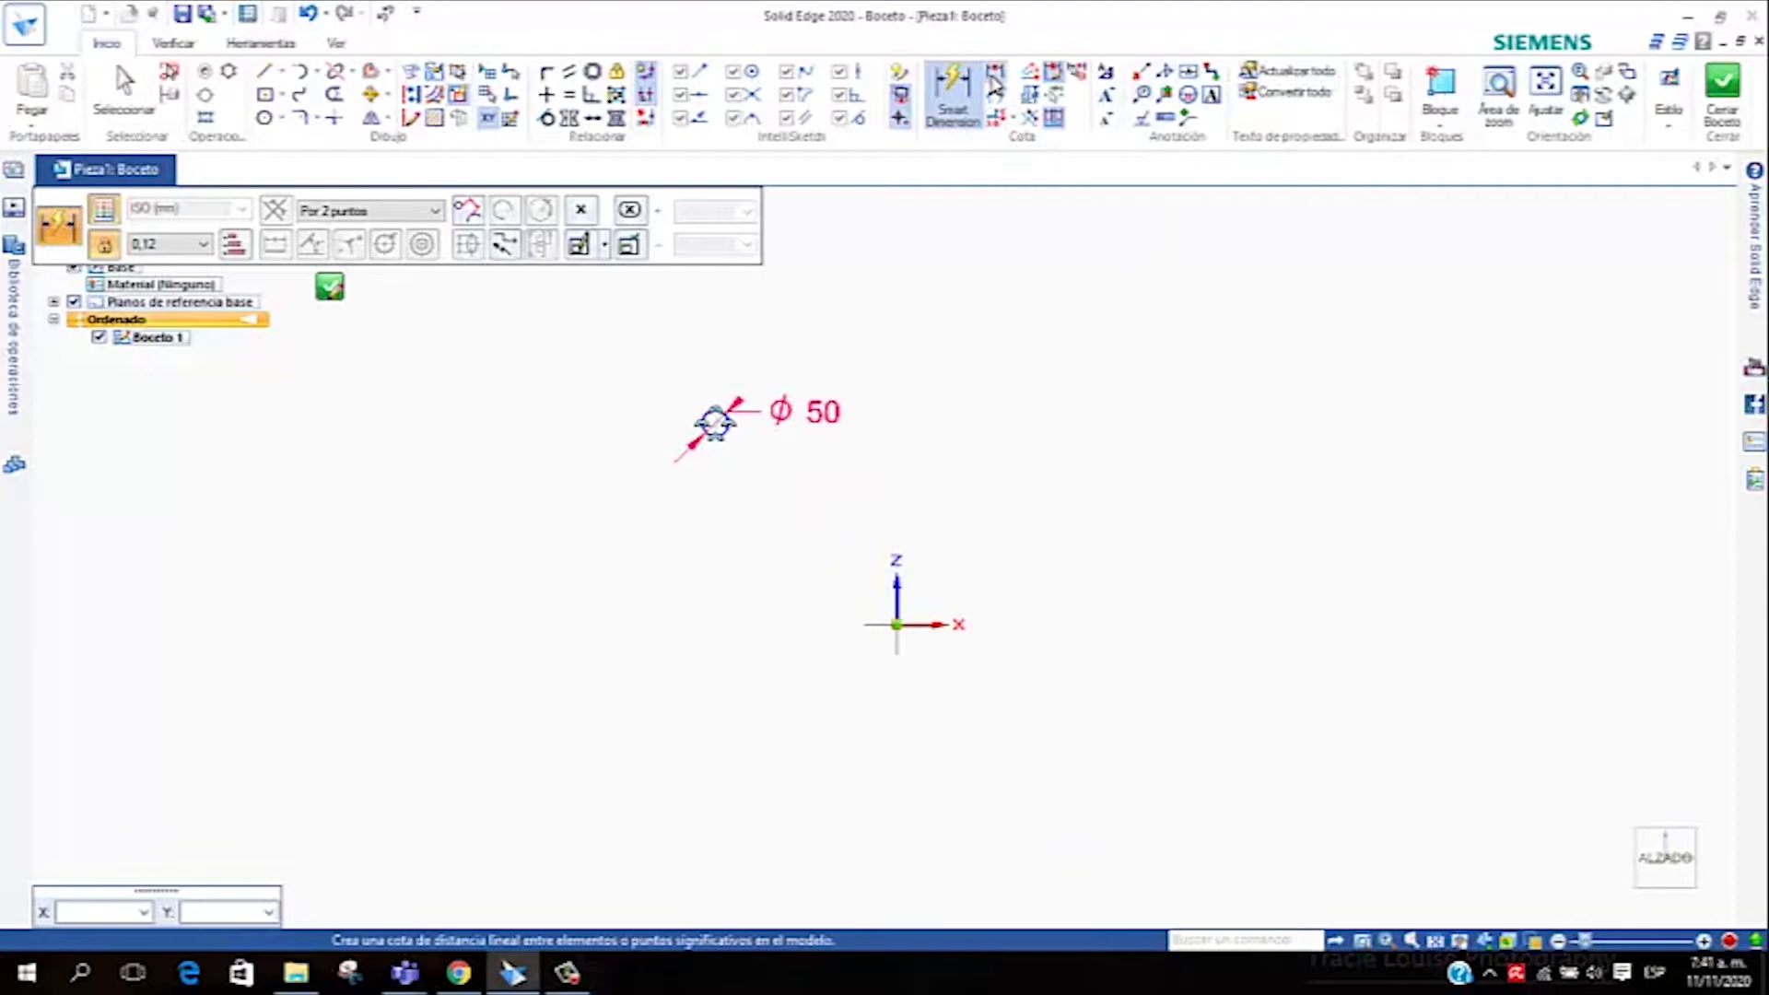
click(995, 71)
click(714, 423)
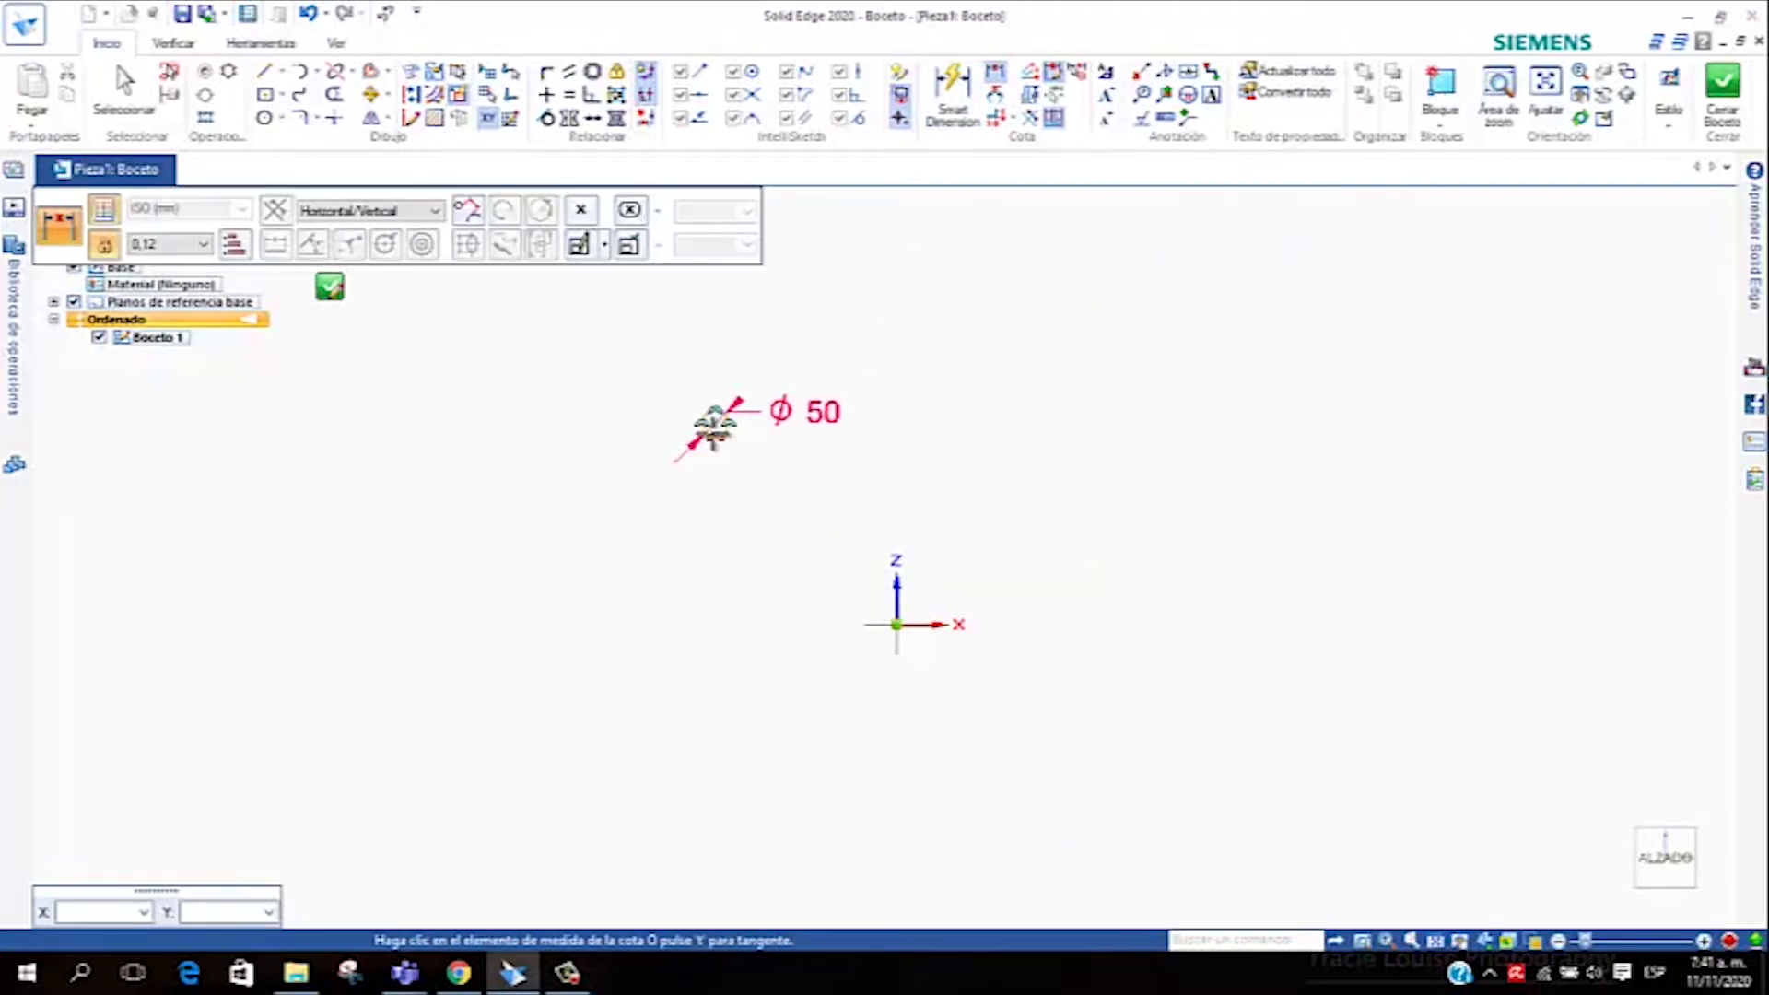
click(896, 624)
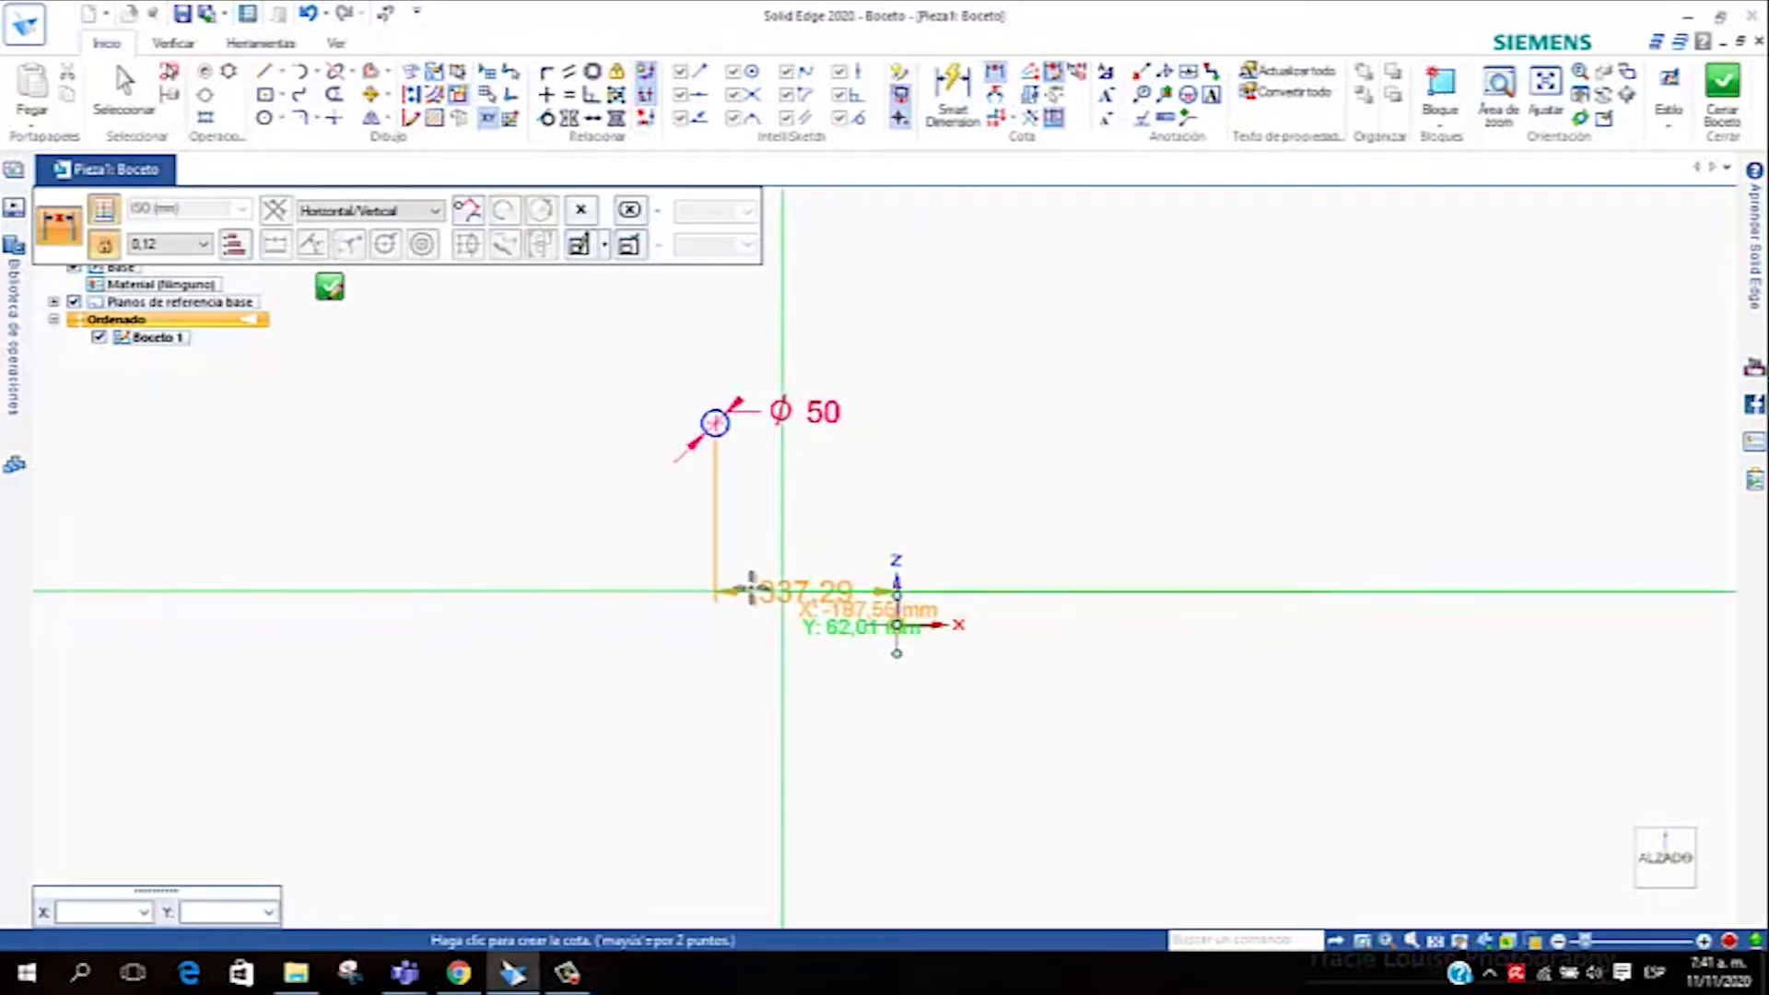
click(642, 540)
text(1)
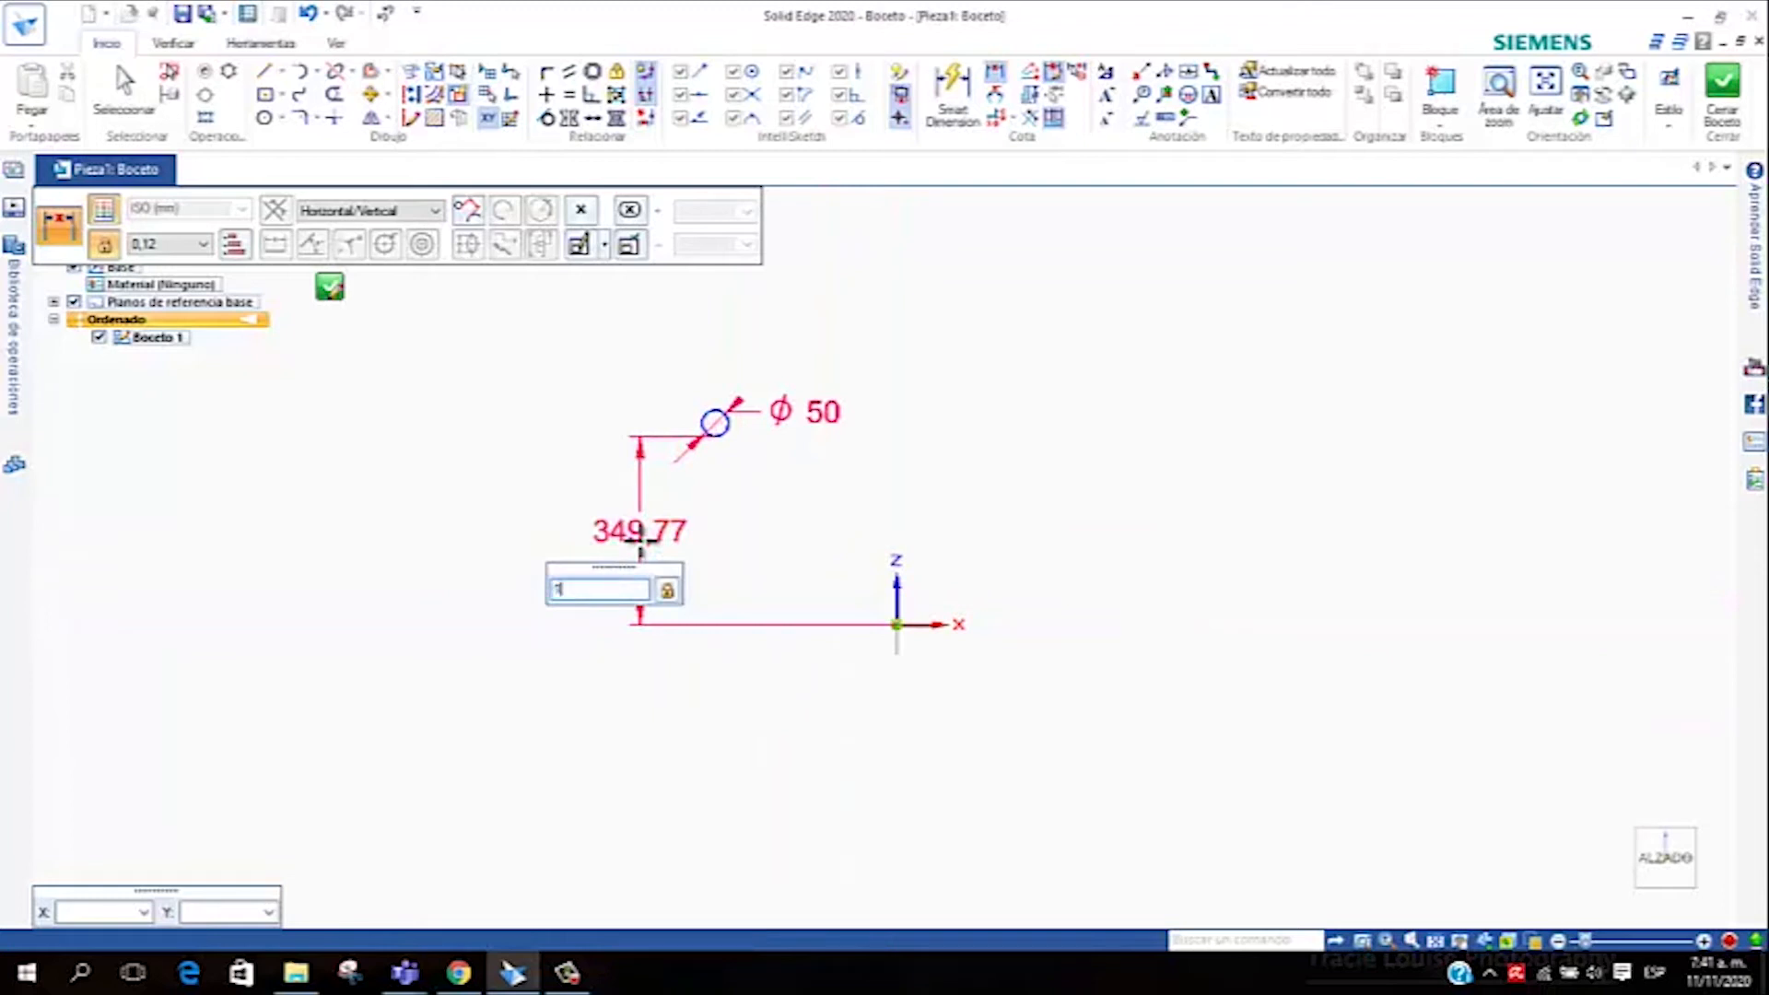
text(50)
key(Return)
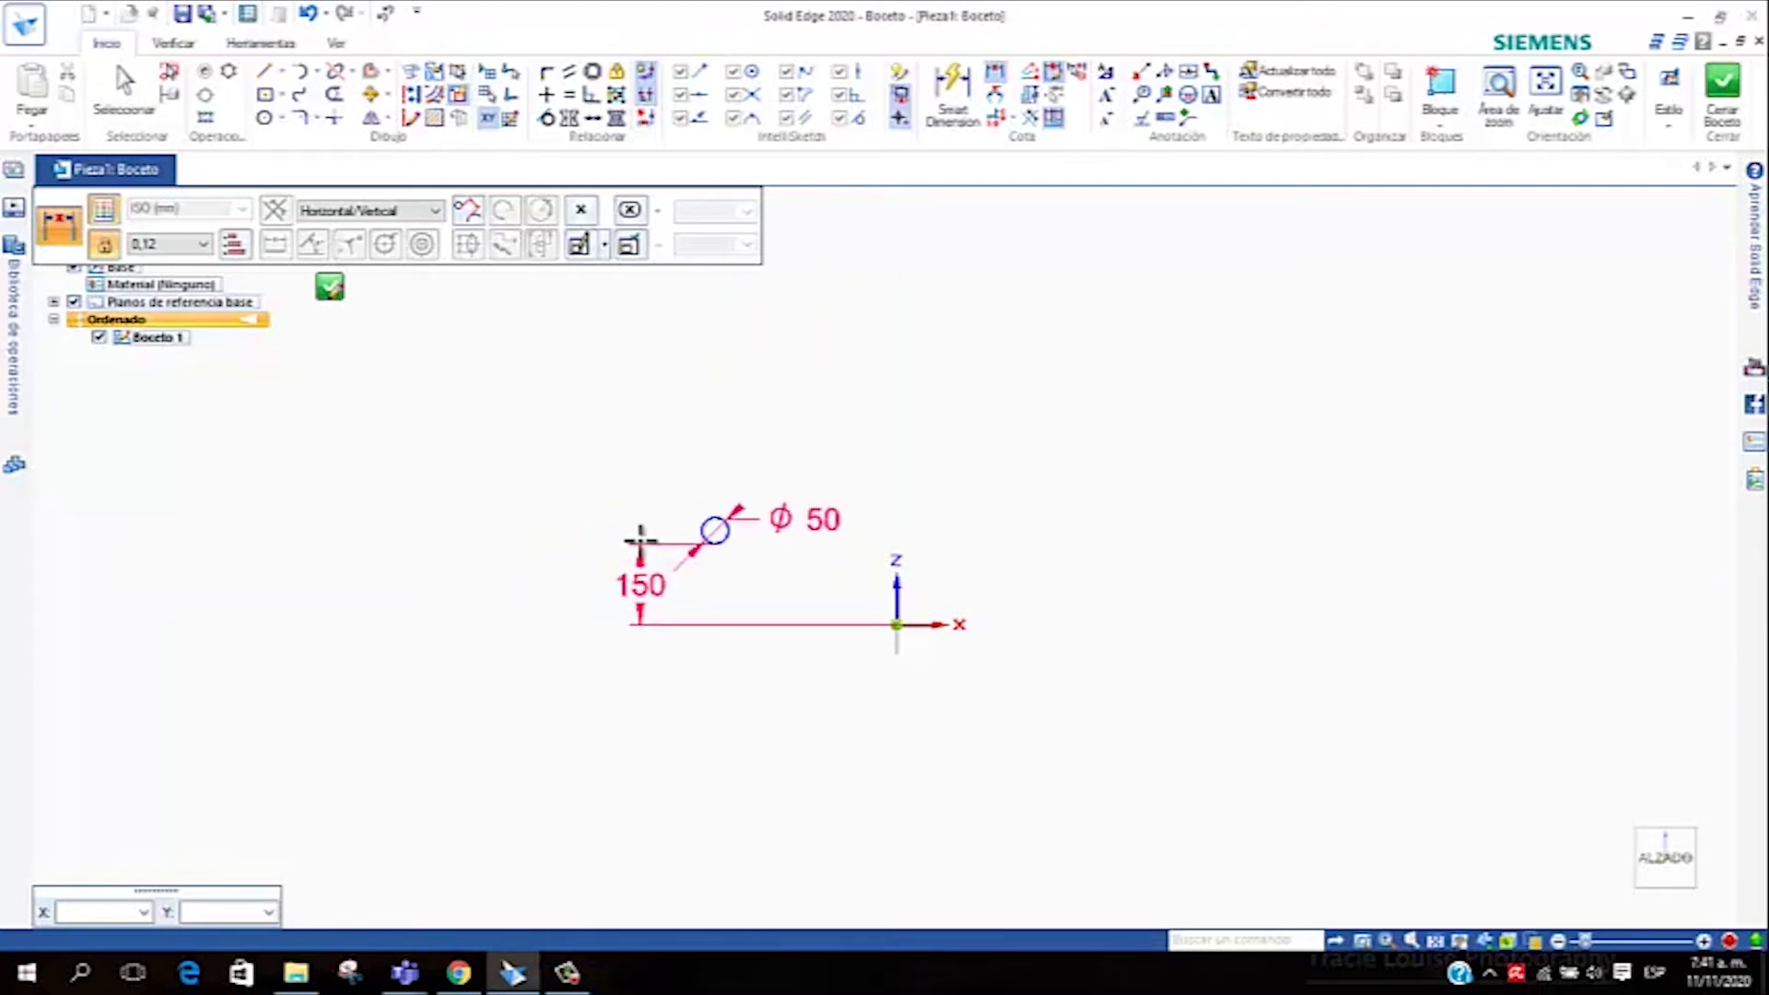
Move the circle above the origin and align its centre with the vertical axis using a Horizontal/Vertical relation
click(124, 92)
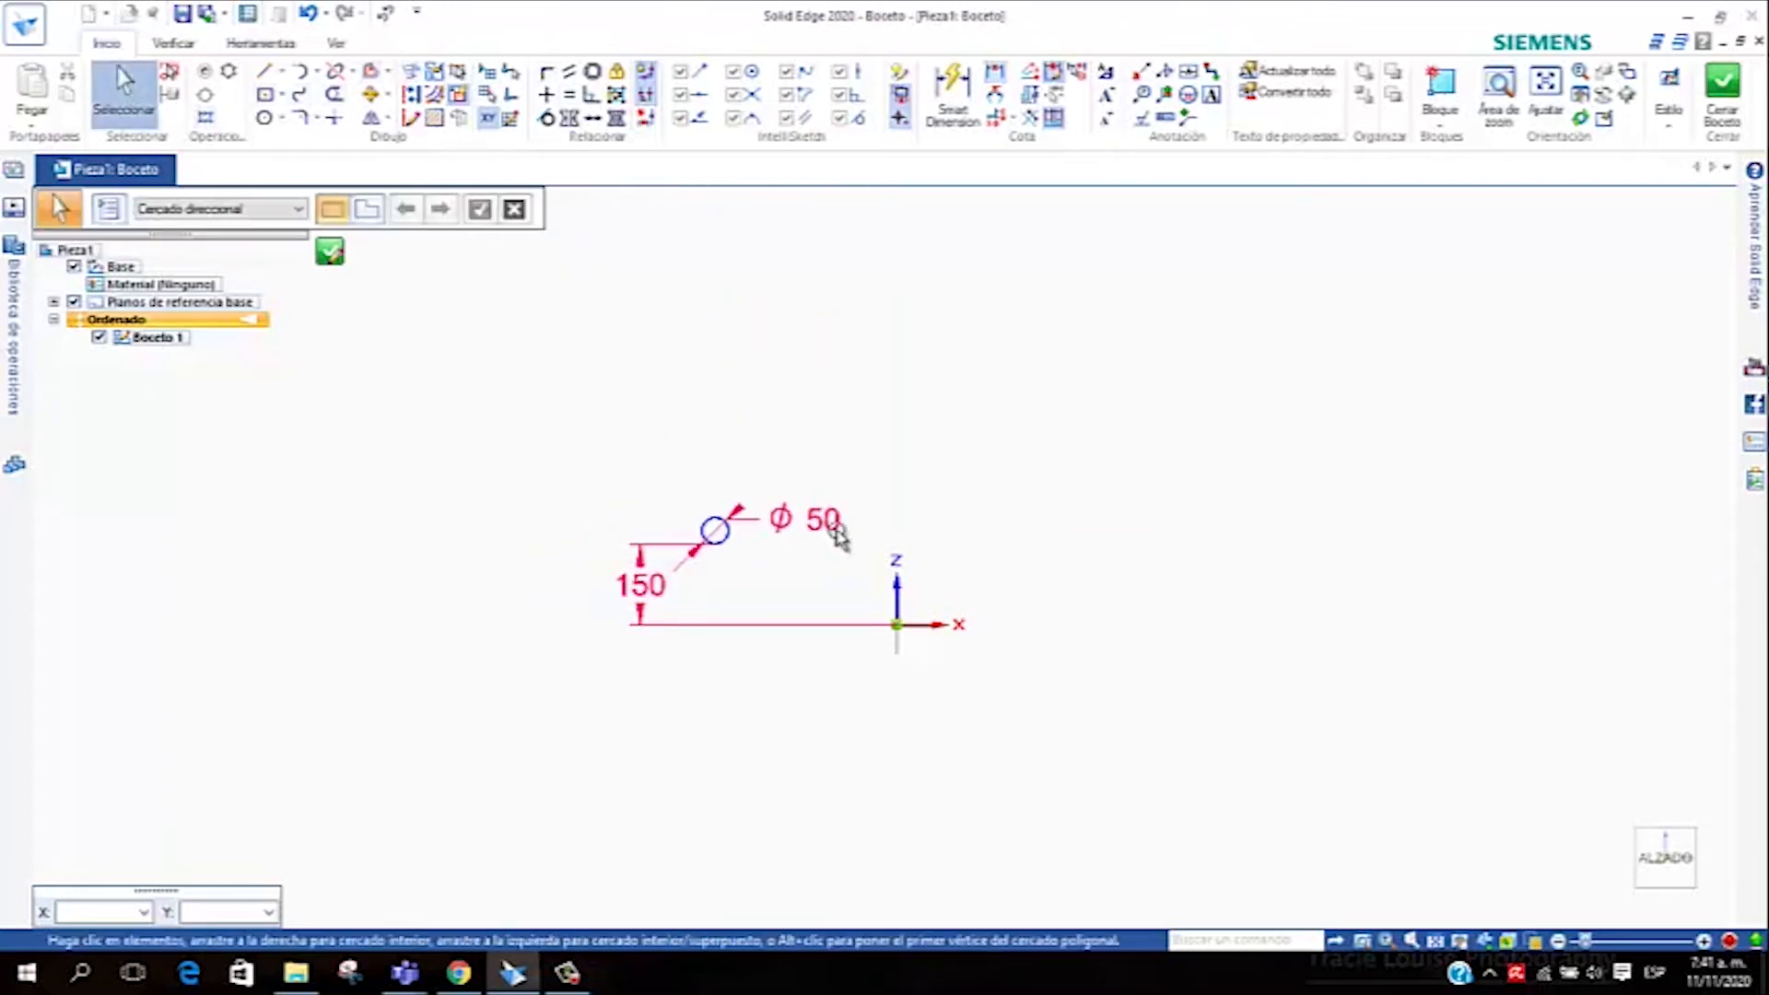
drag(715, 530, 917, 539)
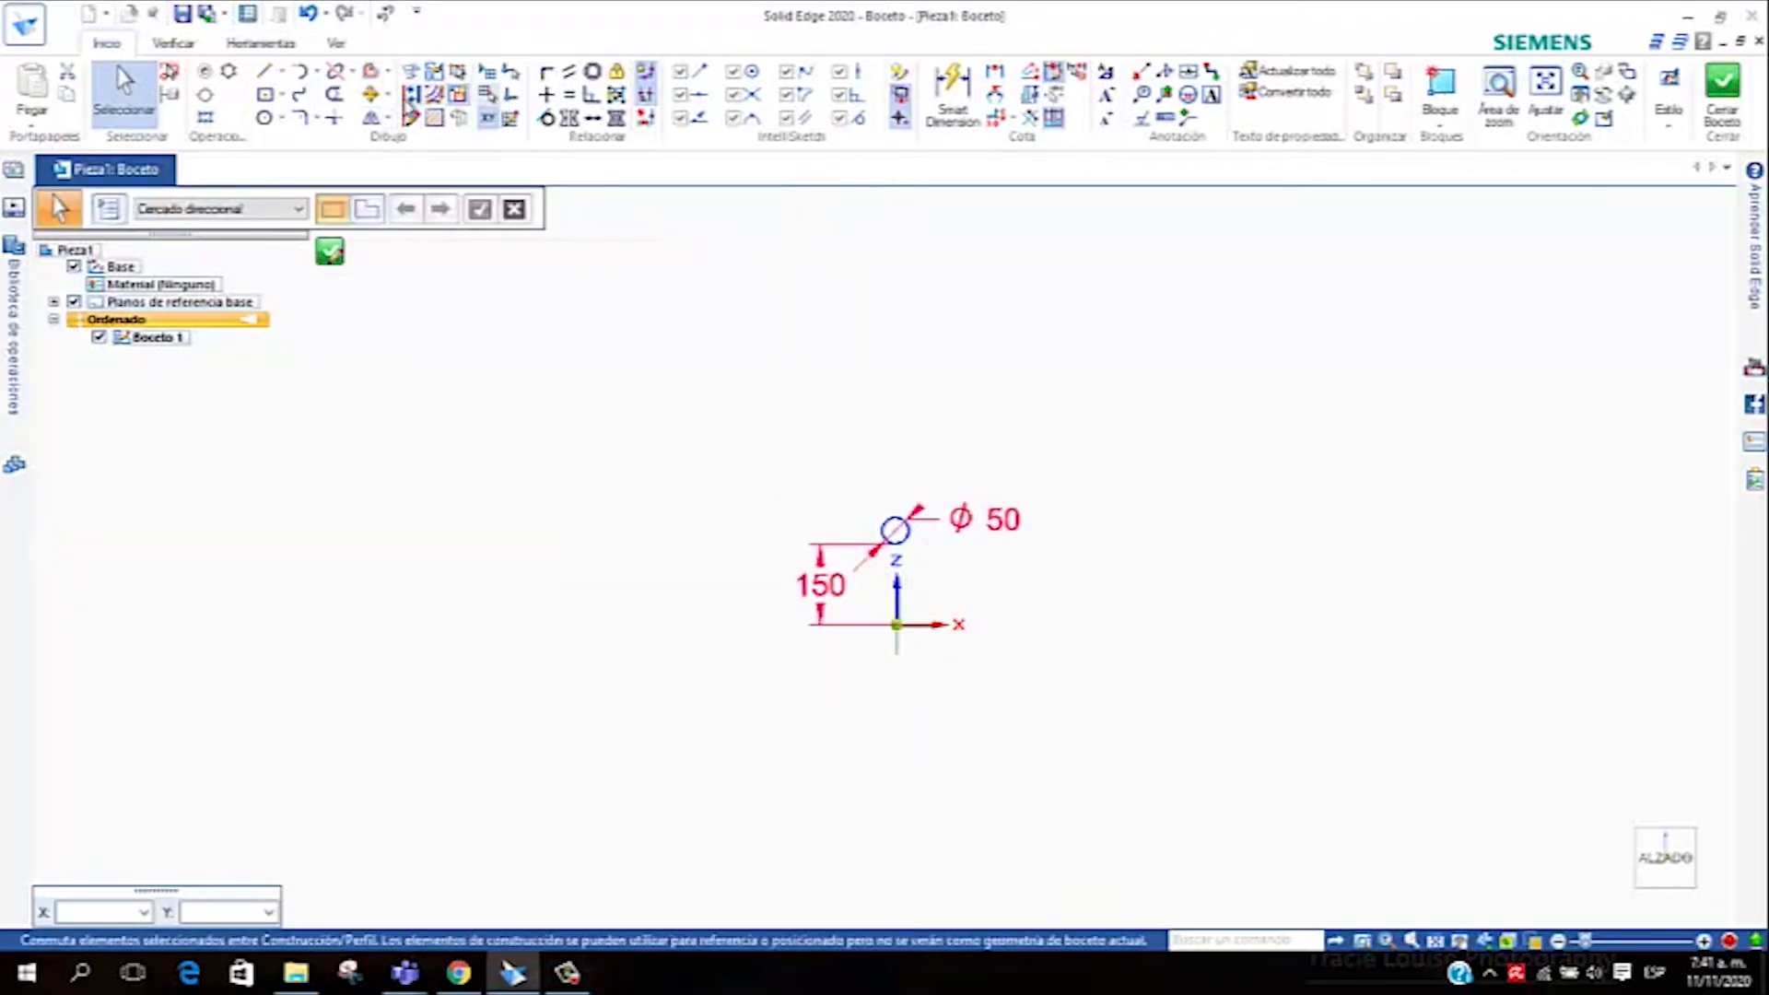
click(546, 94)
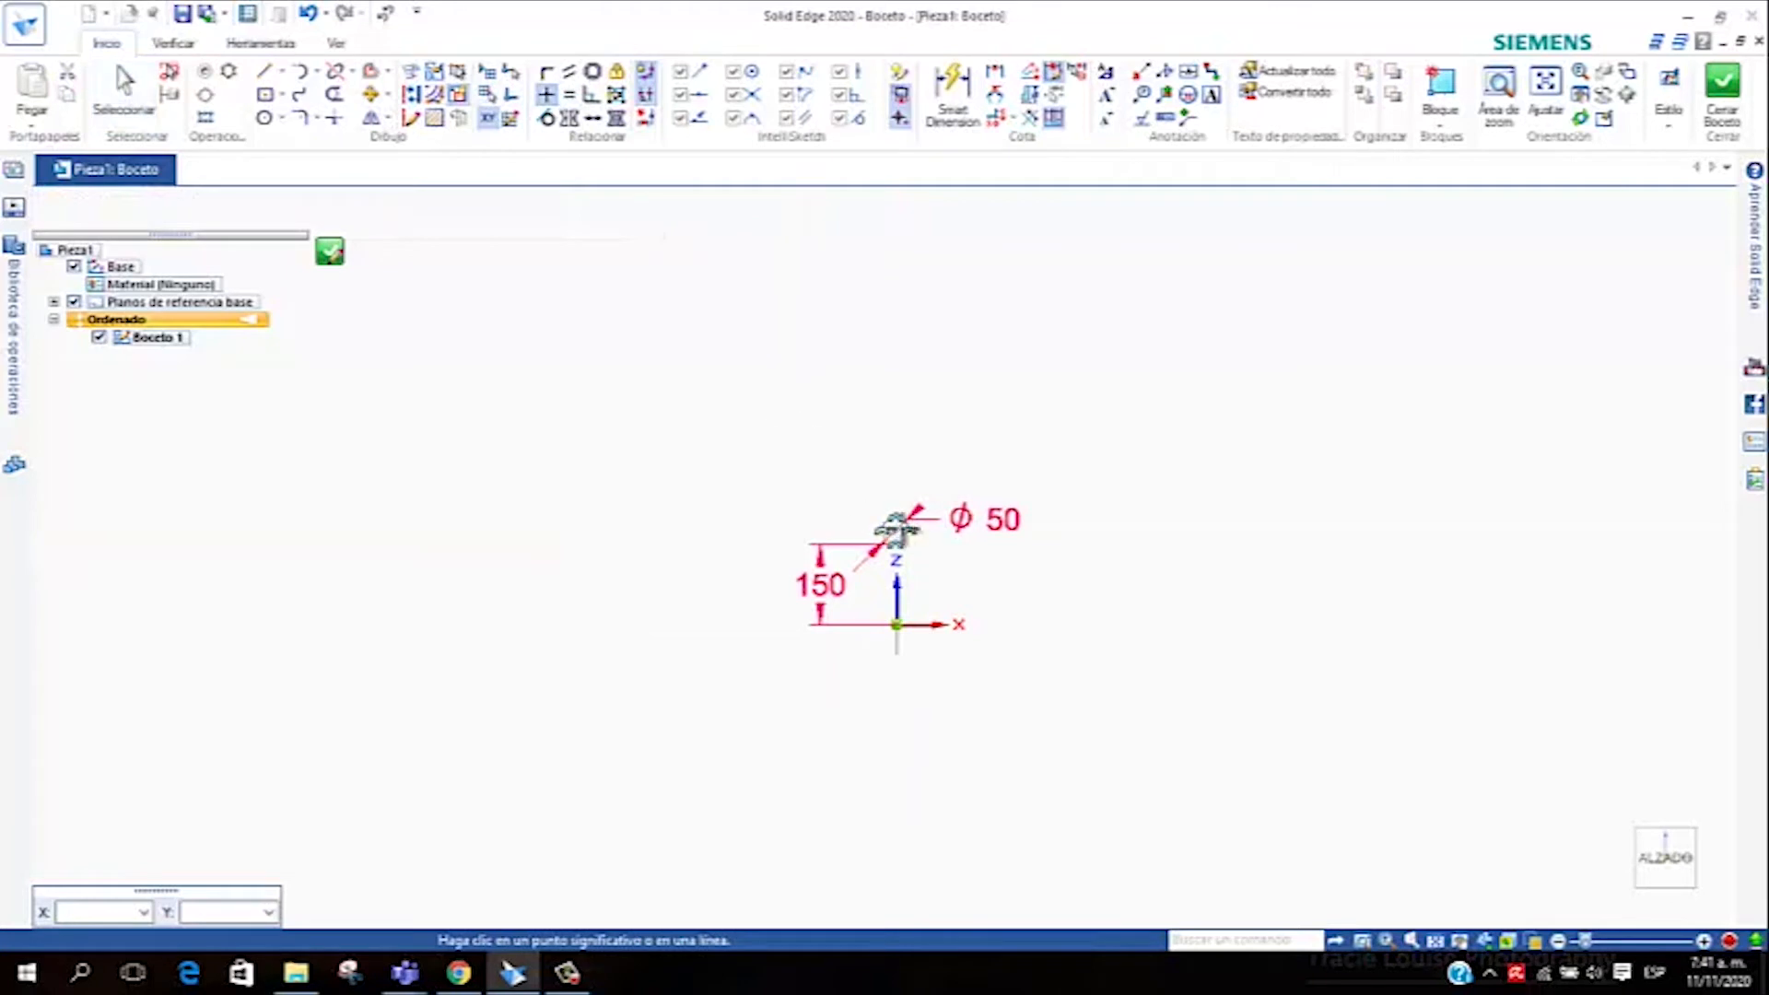
click(893, 529)
click(898, 593)
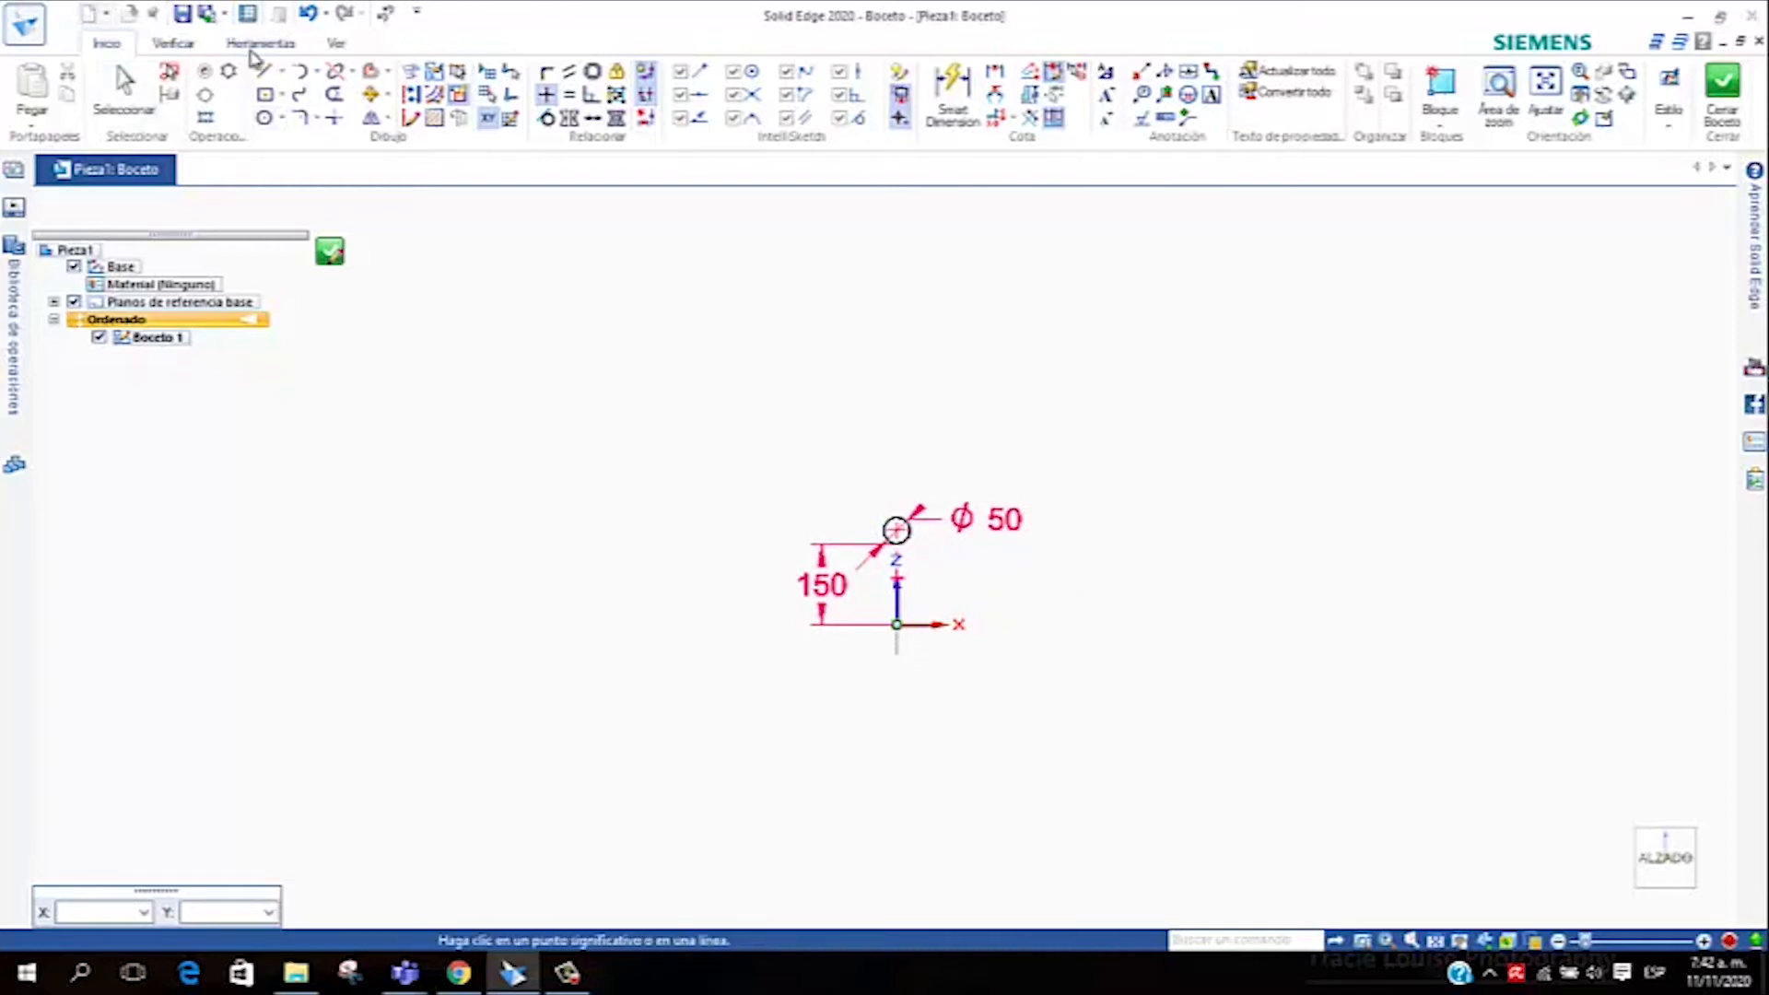
Draw a horizontal line 2000 mm long at 0° from the origin, extending along the positive X axis
click(266, 81)
click(897, 625)
text(150)
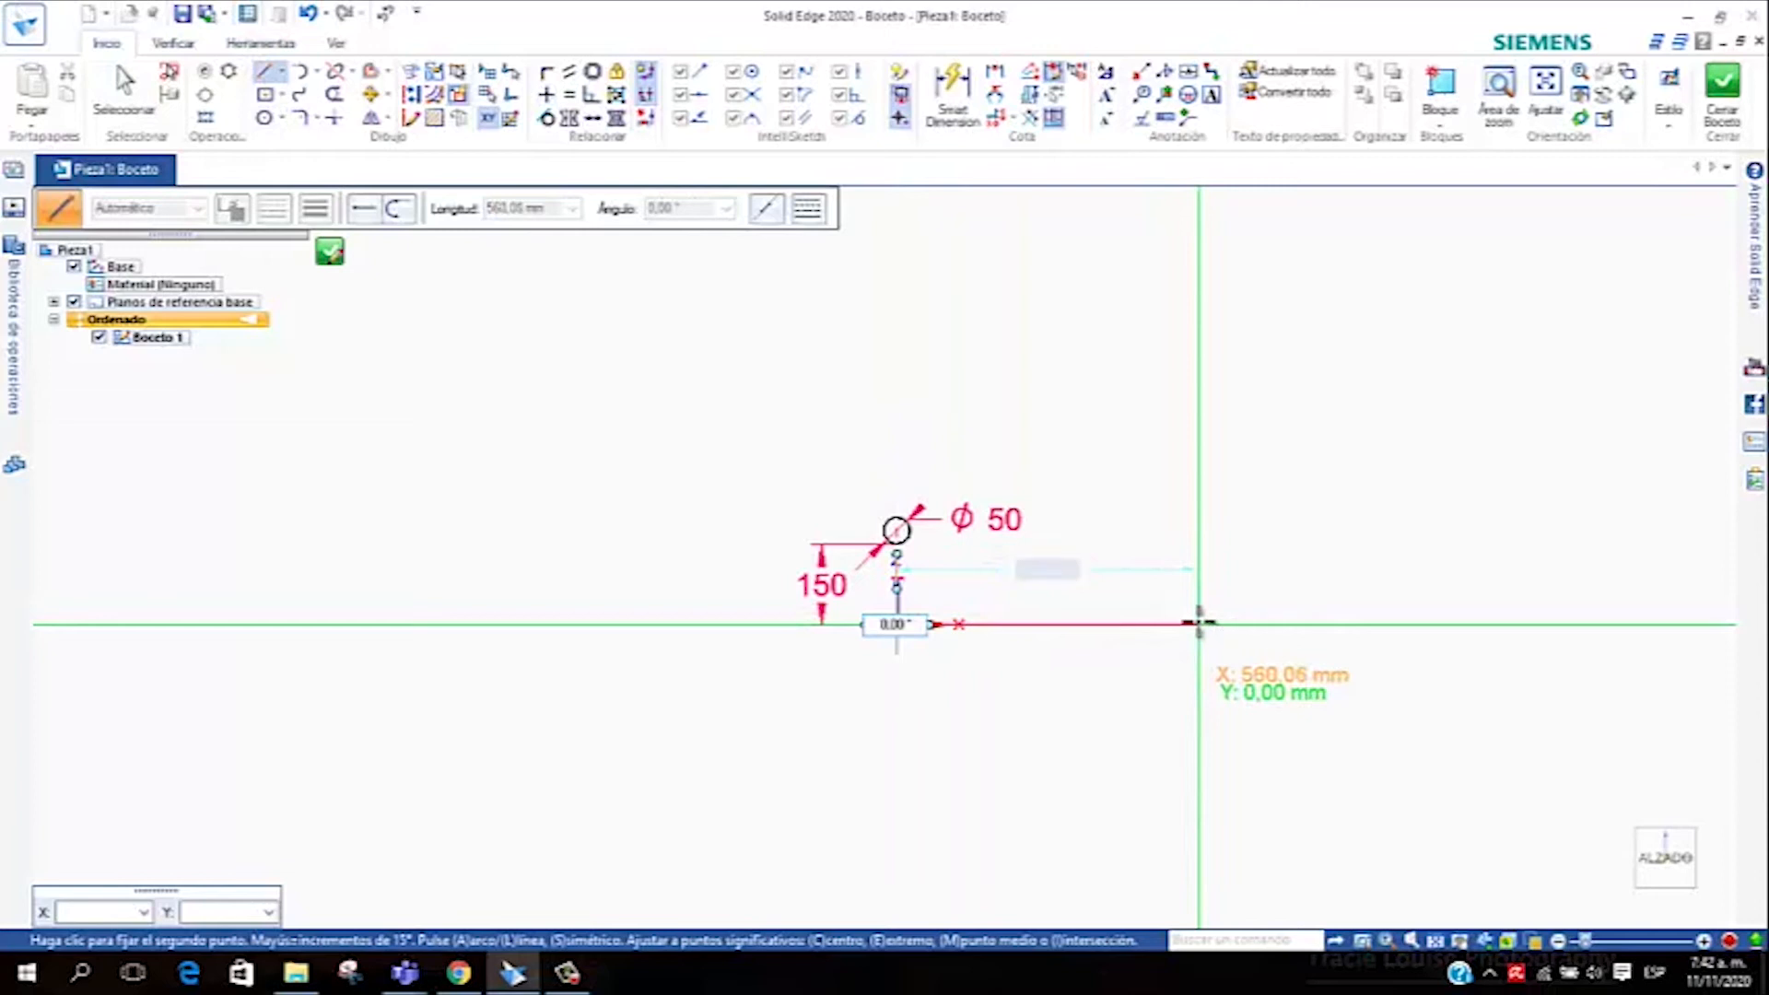
key(Tab)
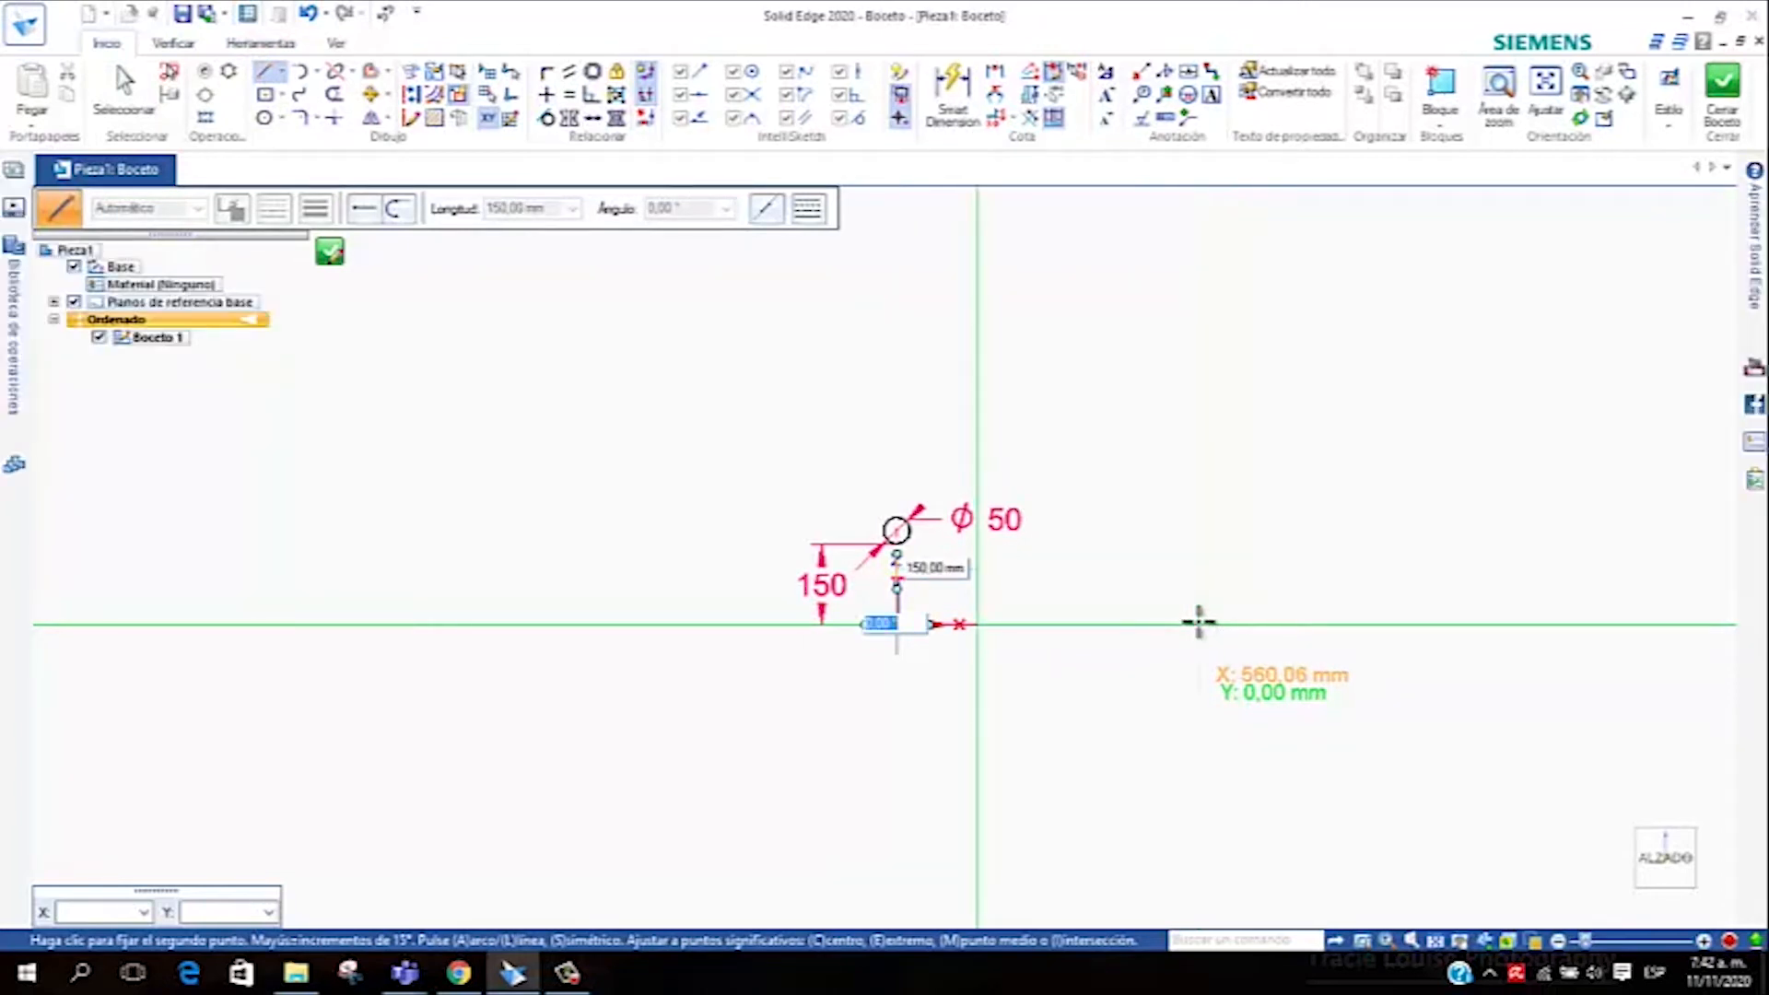
key(Tab)
text(2000)
key(Tab)
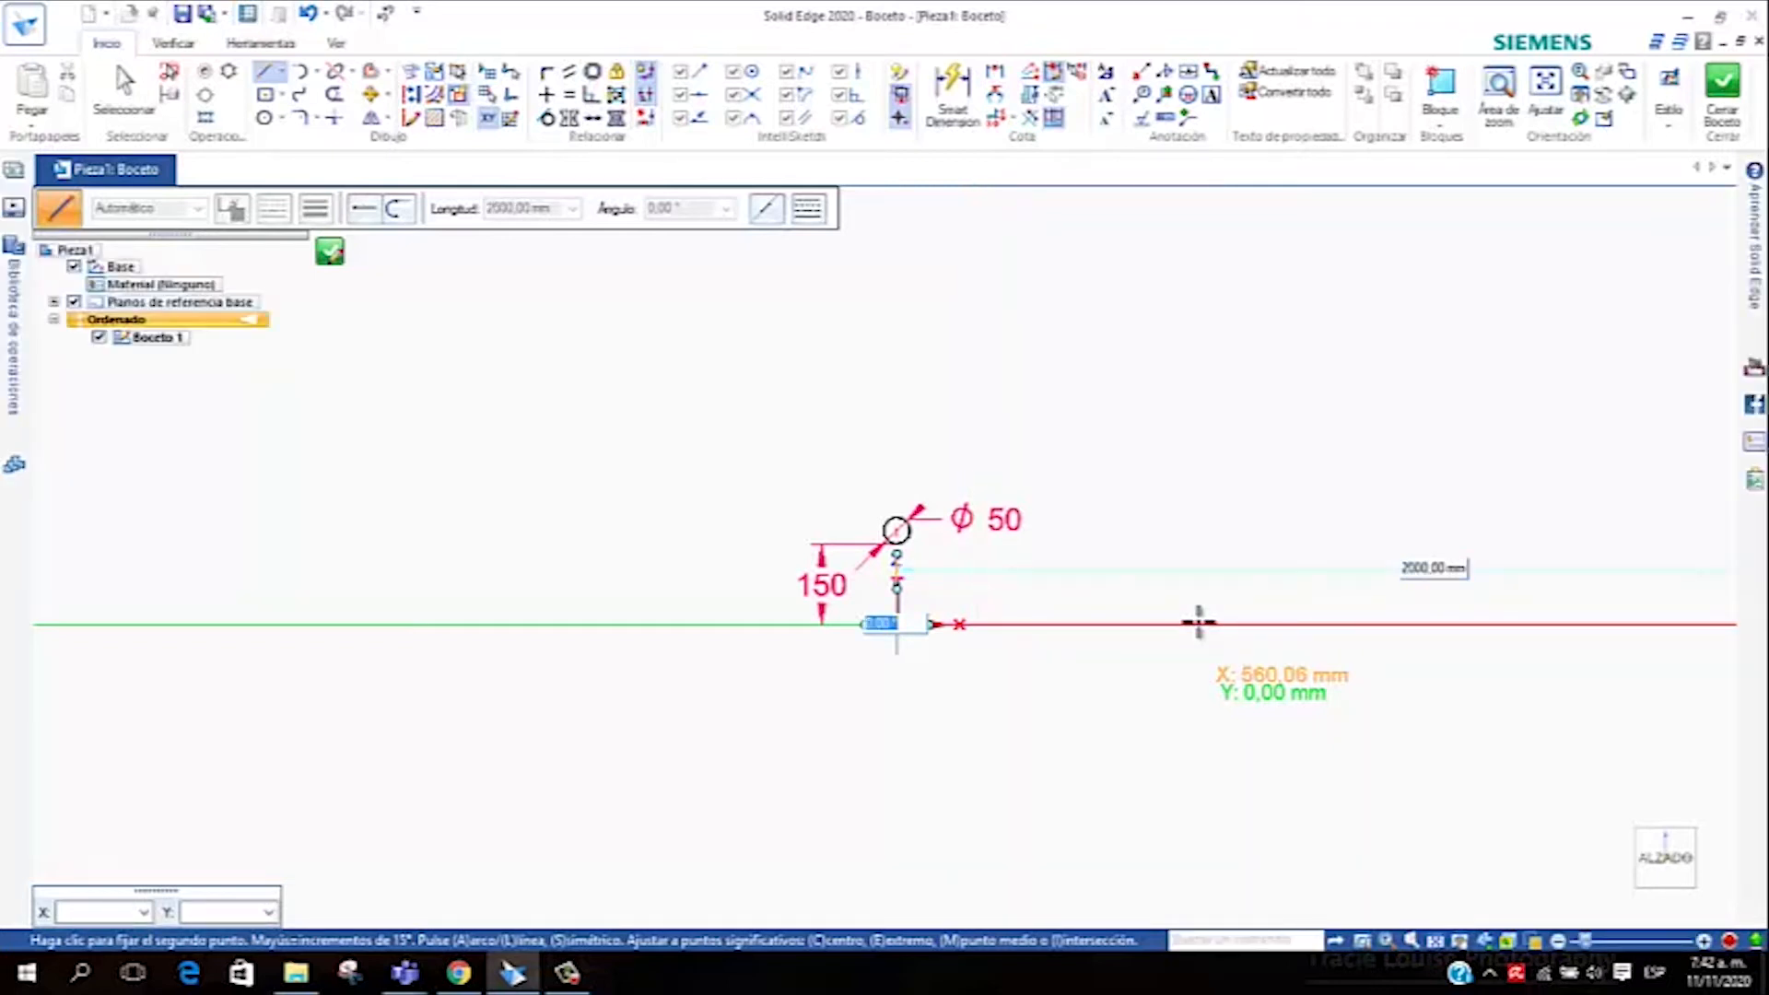
key(Return)
scroll(751, 553, down, 2)
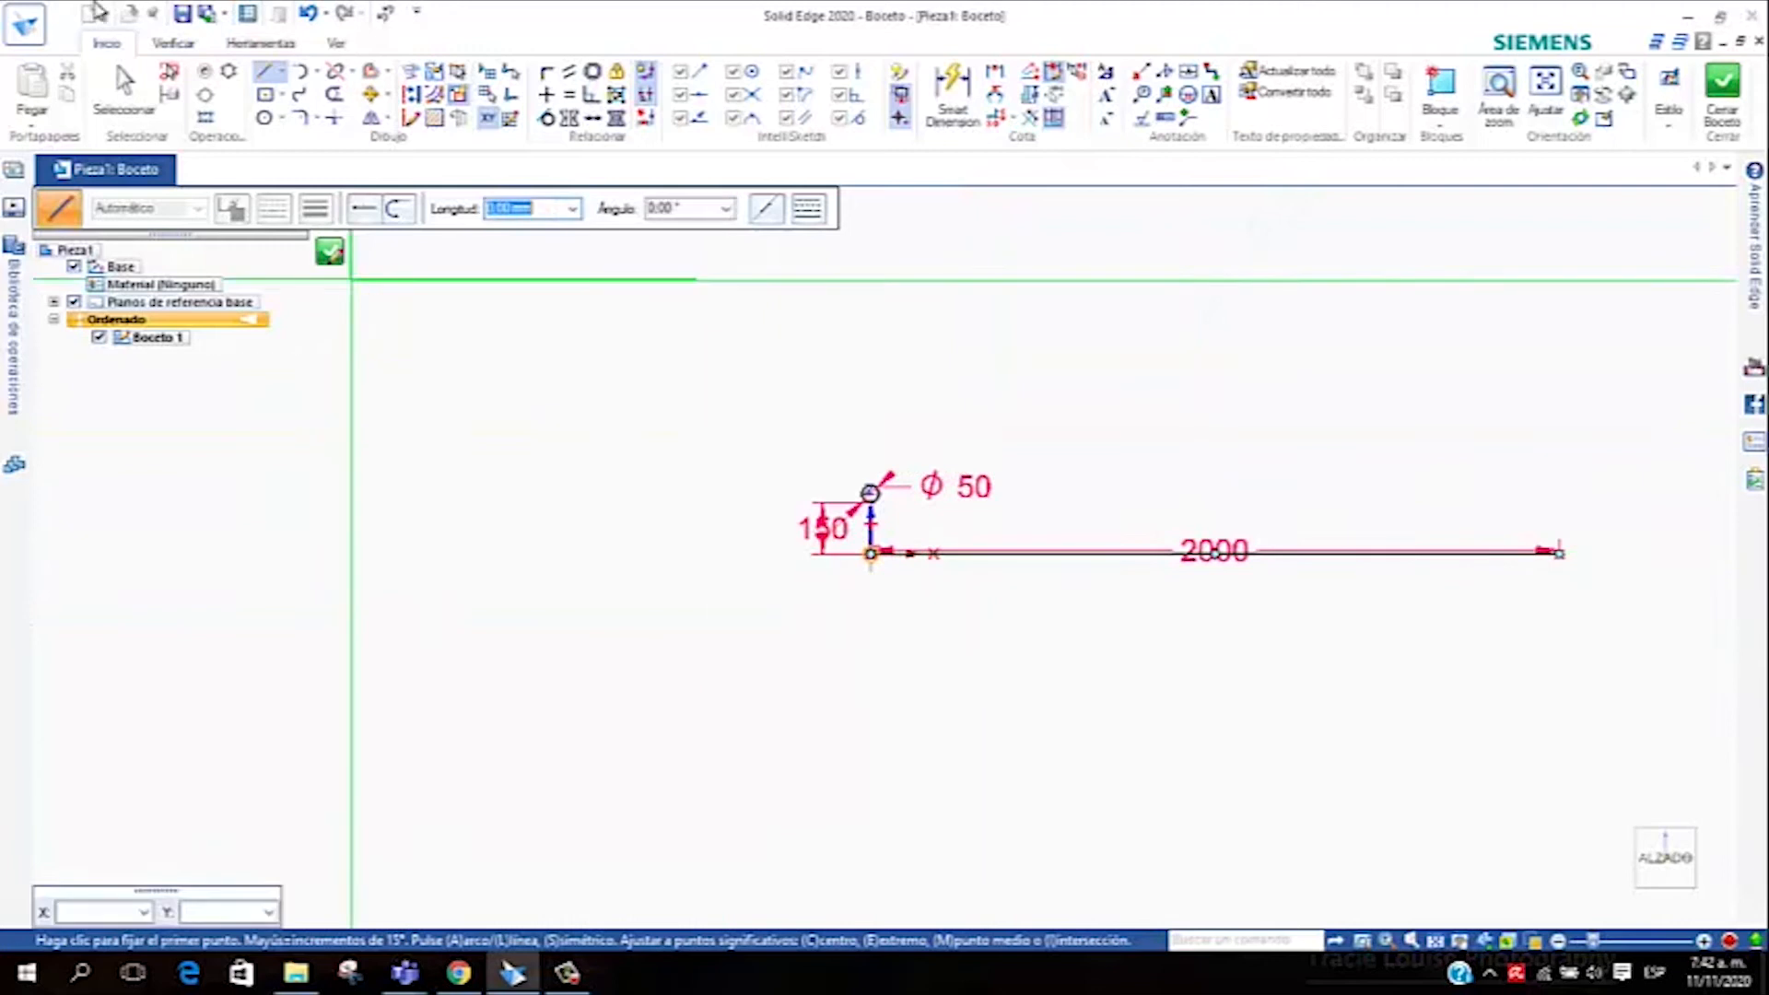
Reposition the line's length dimension so that it sits below the line
click(124, 87)
click(1112, 552)
click(1119, 575)
key(Escape)
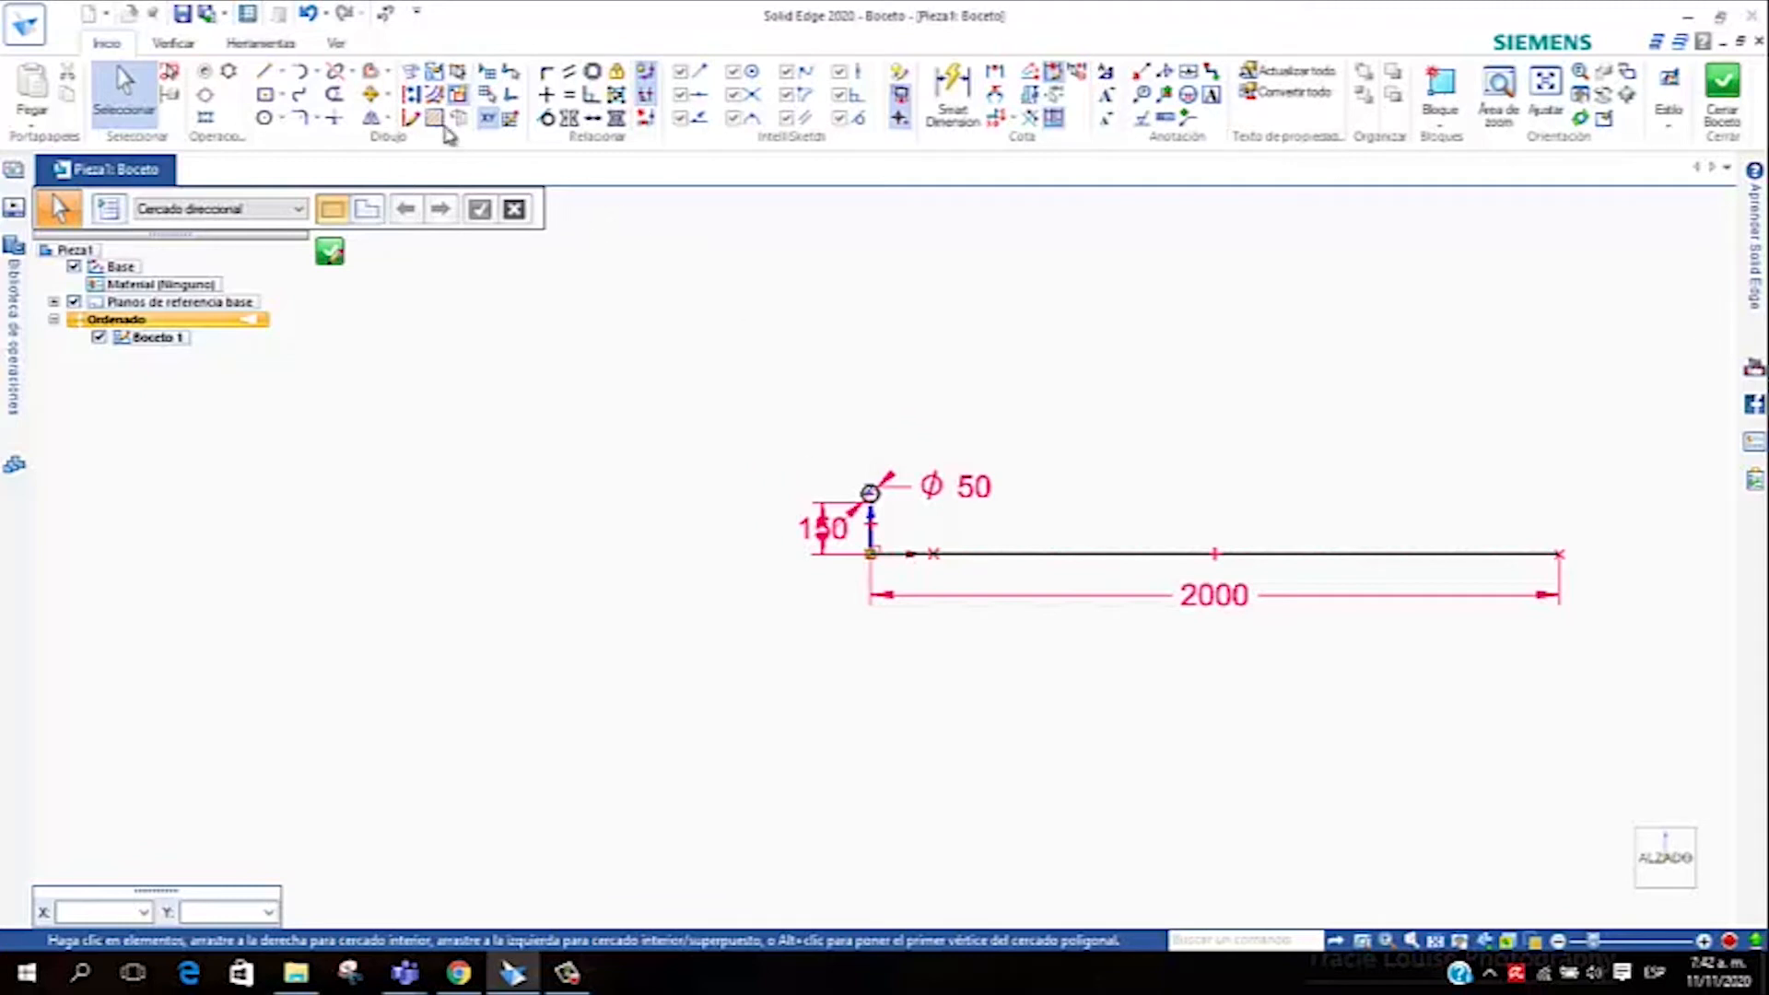
Open the variable table and place it beside the sketch so both can be seen
click(263, 43)
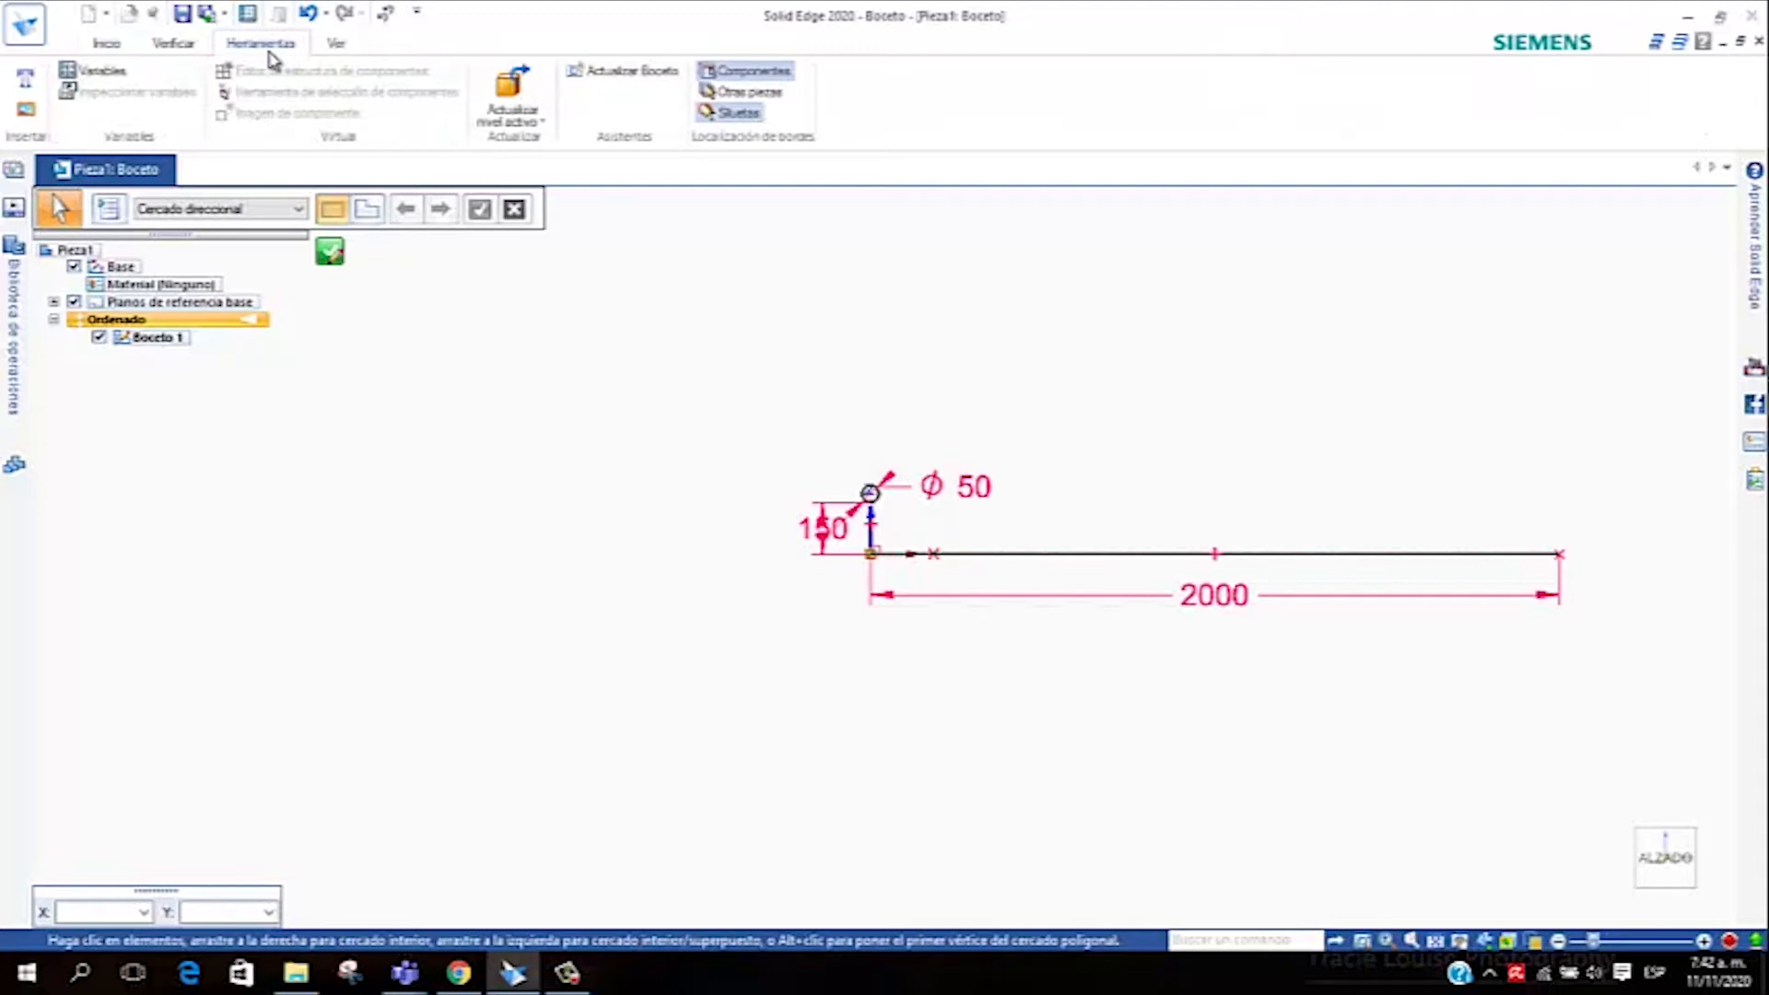
click(112, 77)
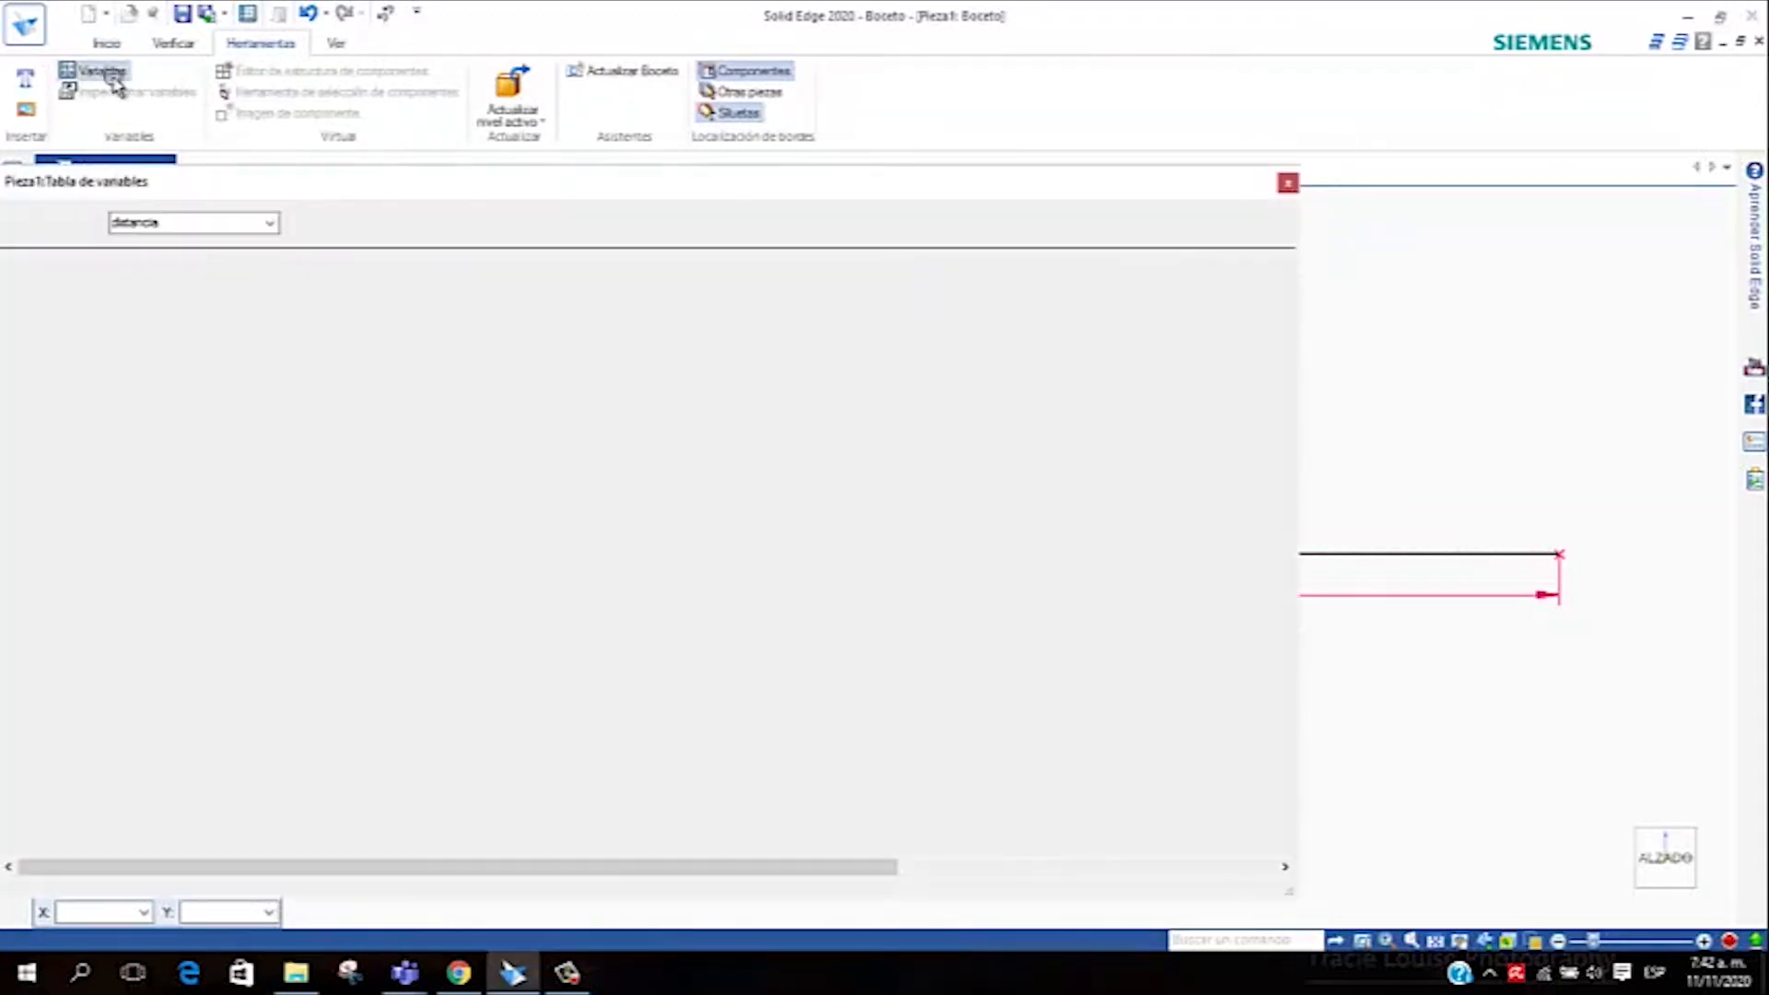
drag(624, 191, 1578, 185)
scroll(926, 498, up, 5)
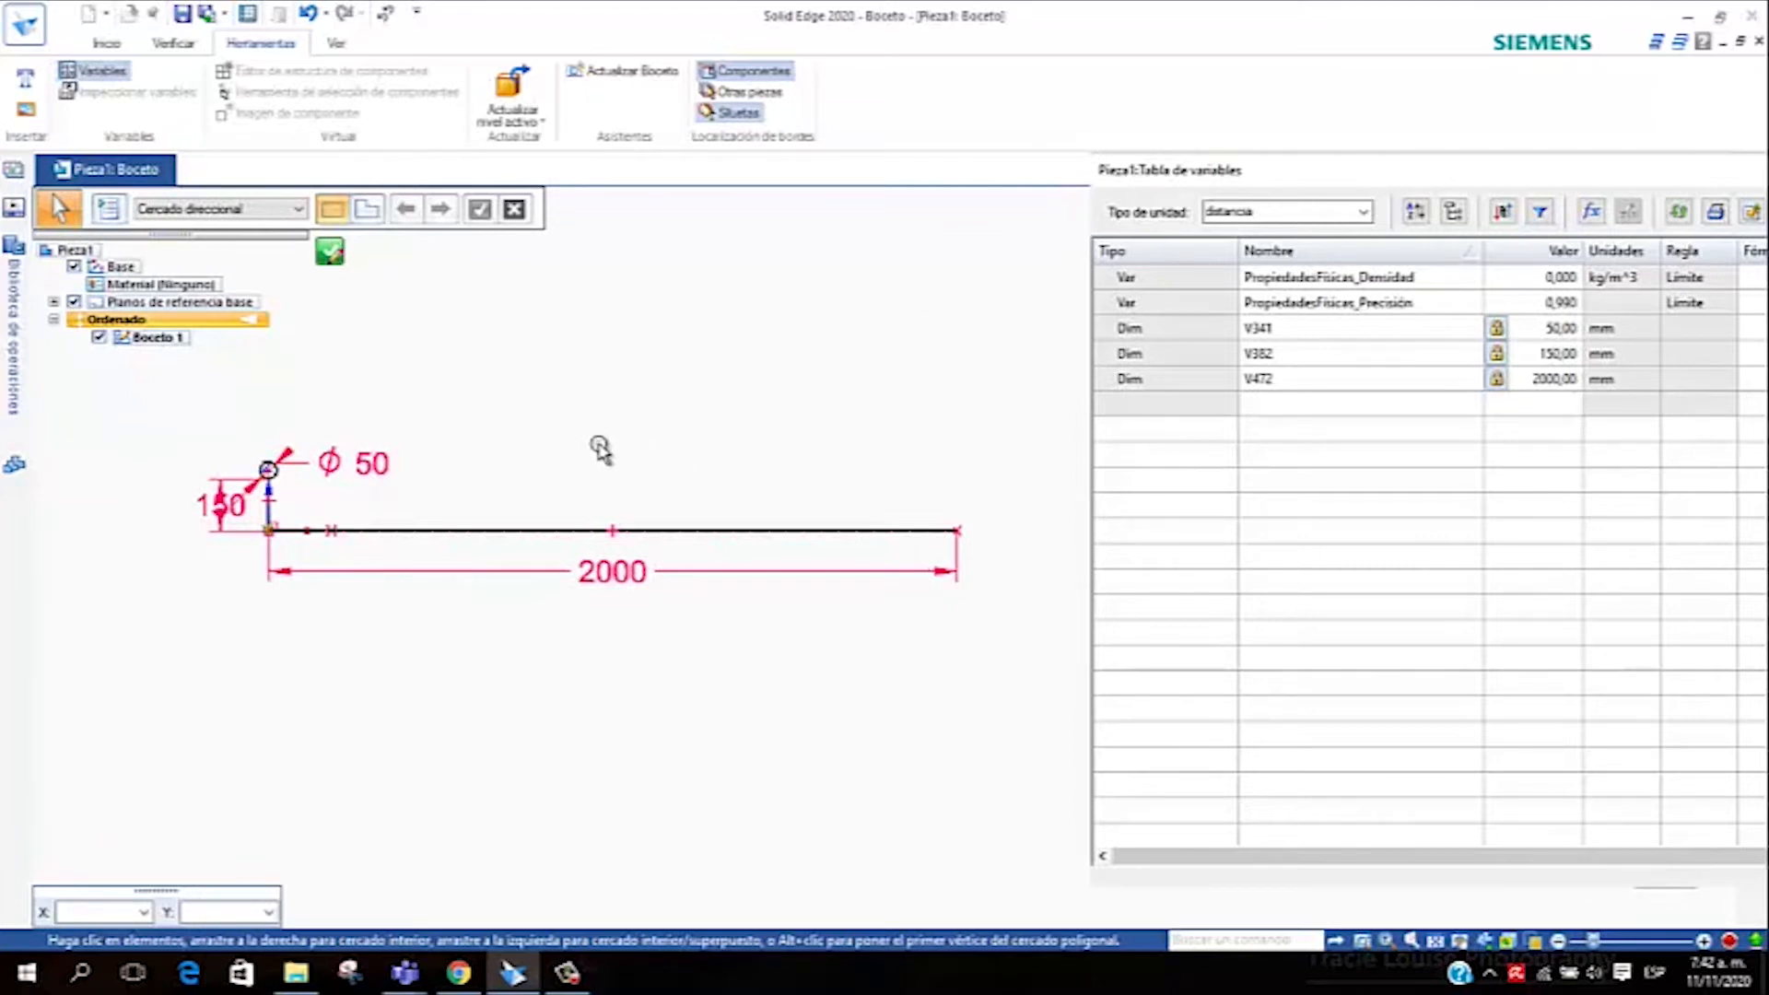
drag(1168, 175, 1110, 155)
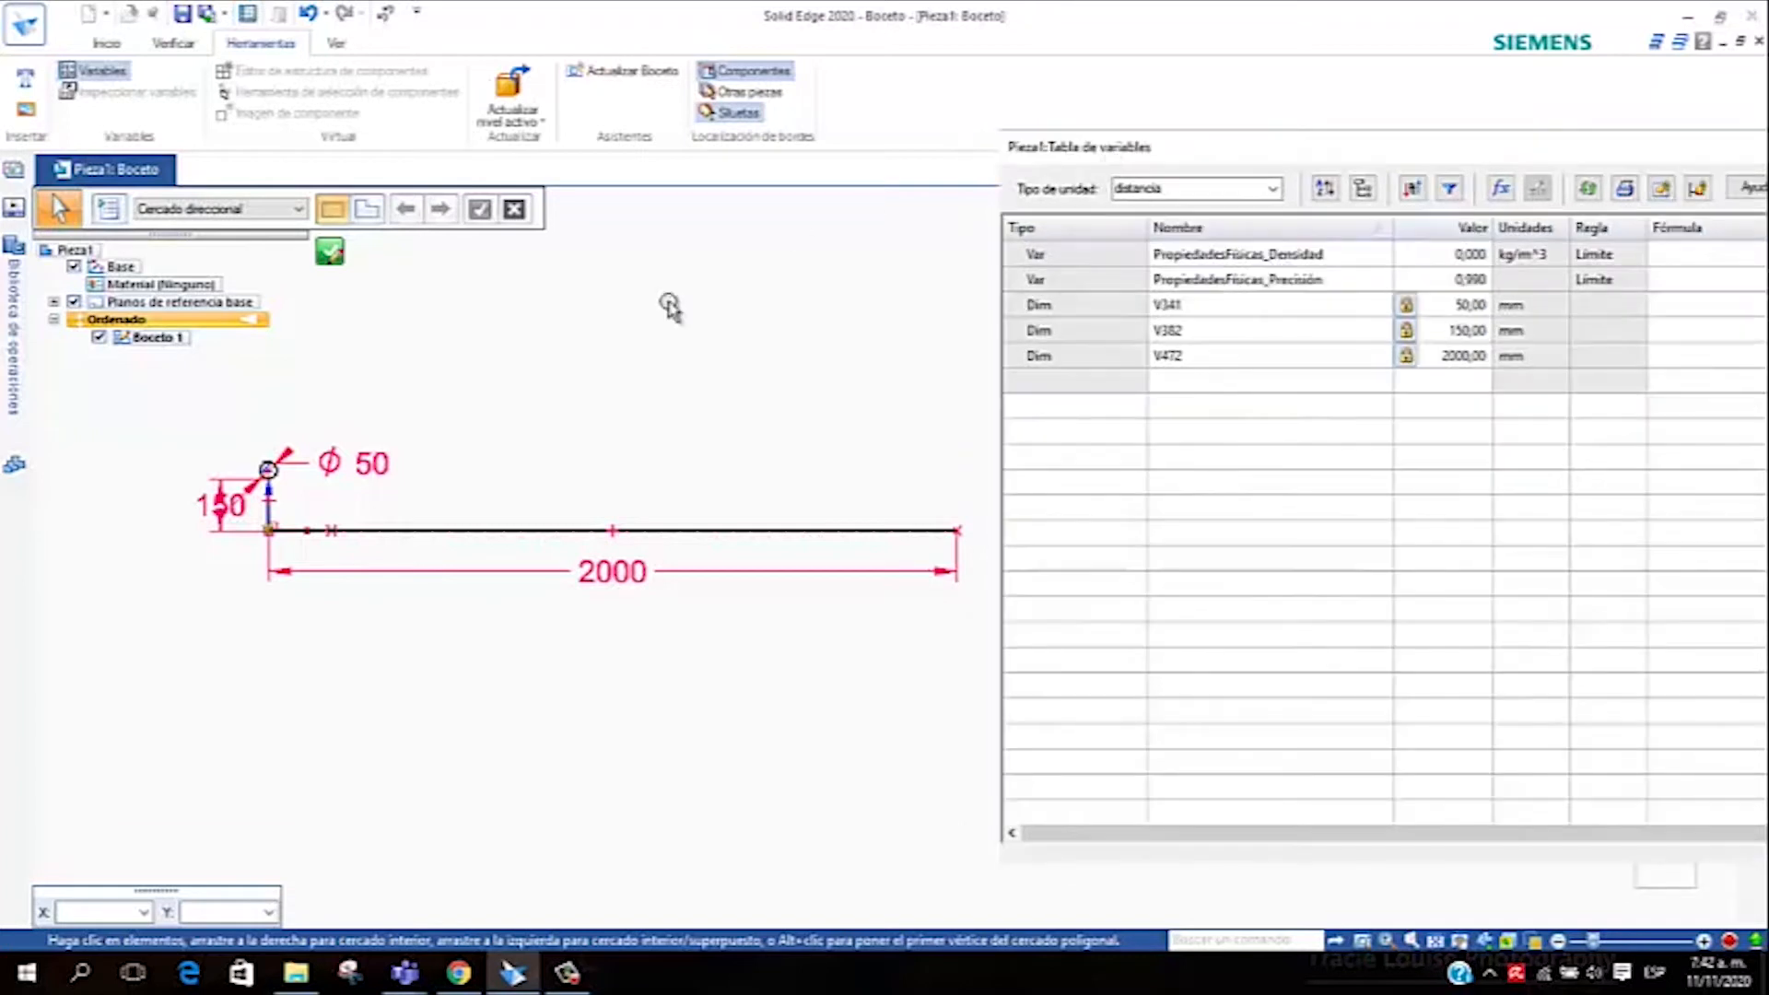
Select the diameter, height and line length dimensions in turn to identify their rows in the variable table
click(376, 472)
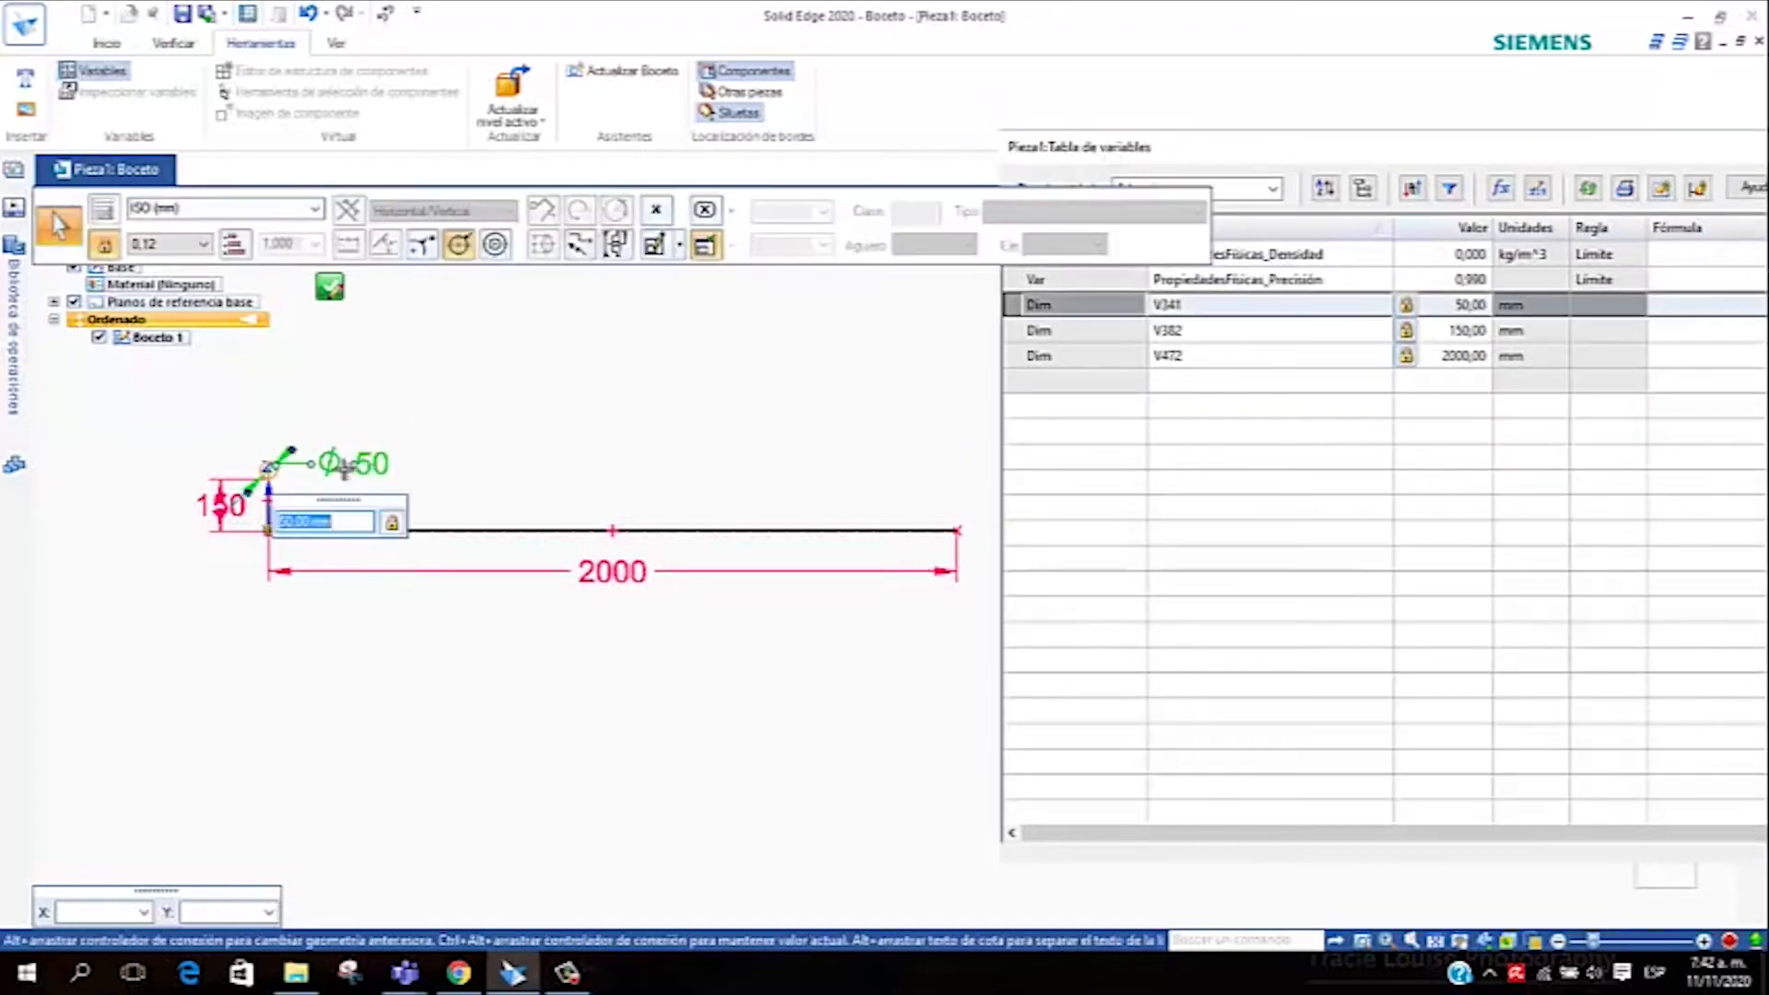
click(218, 505)
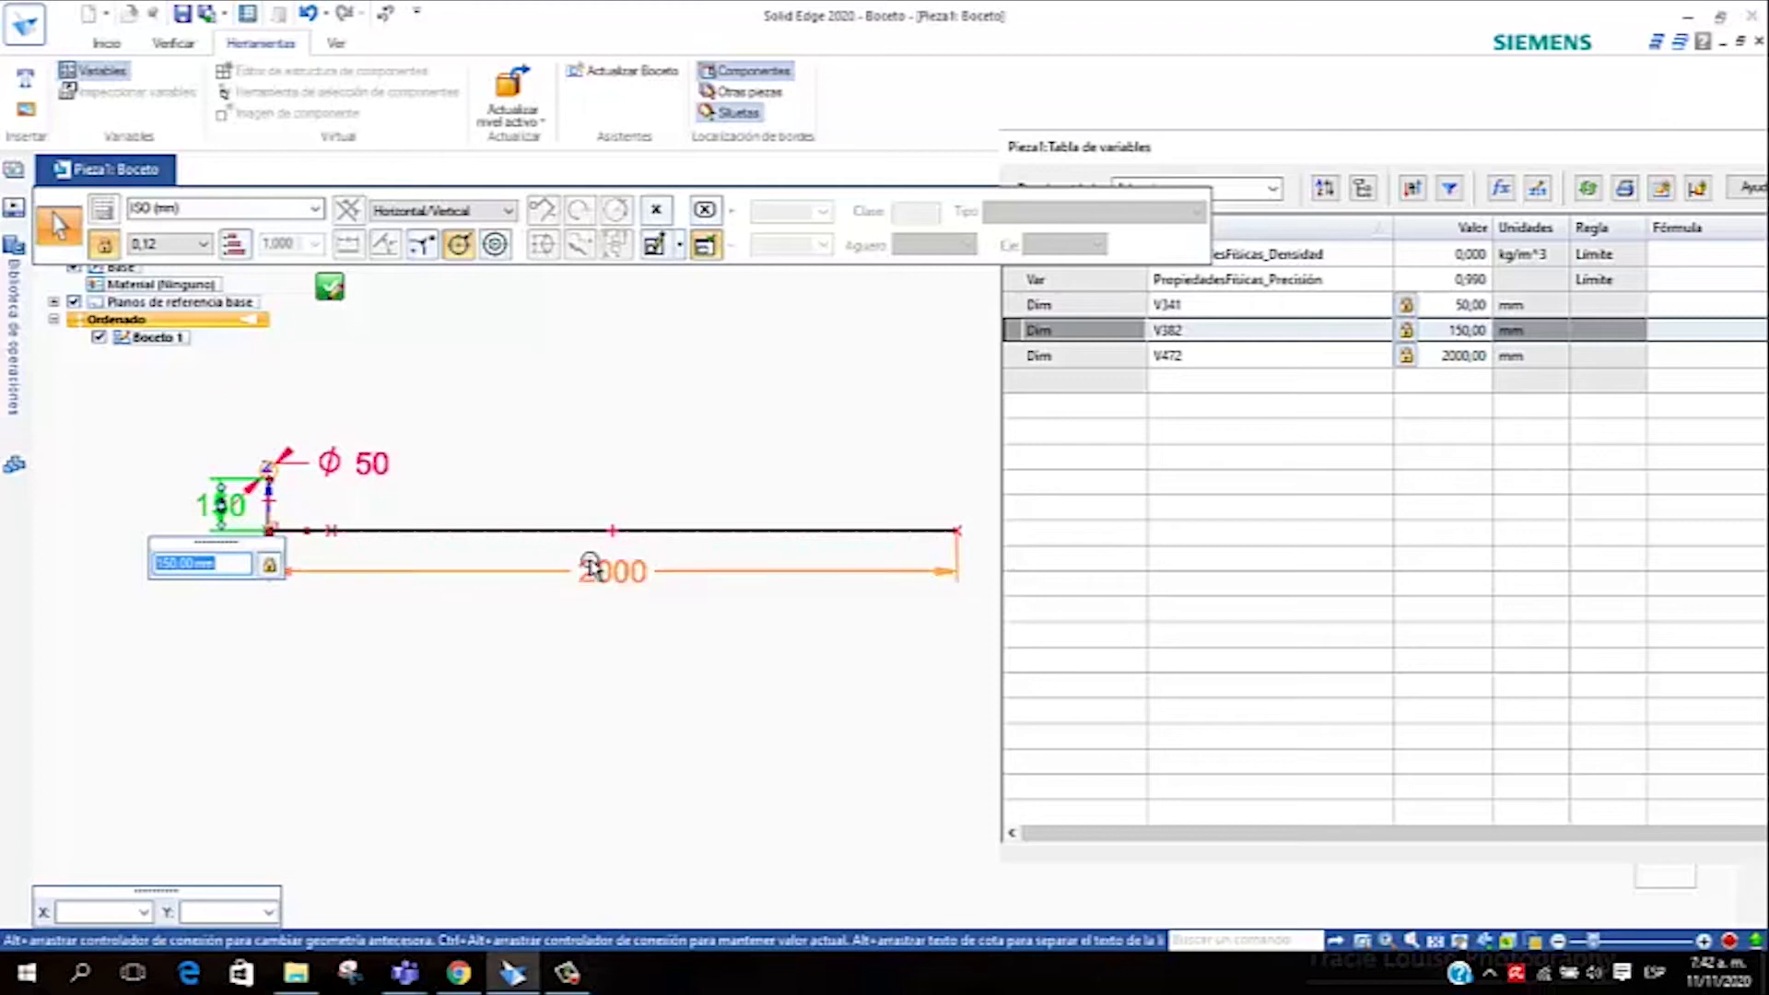
click(591, 565)
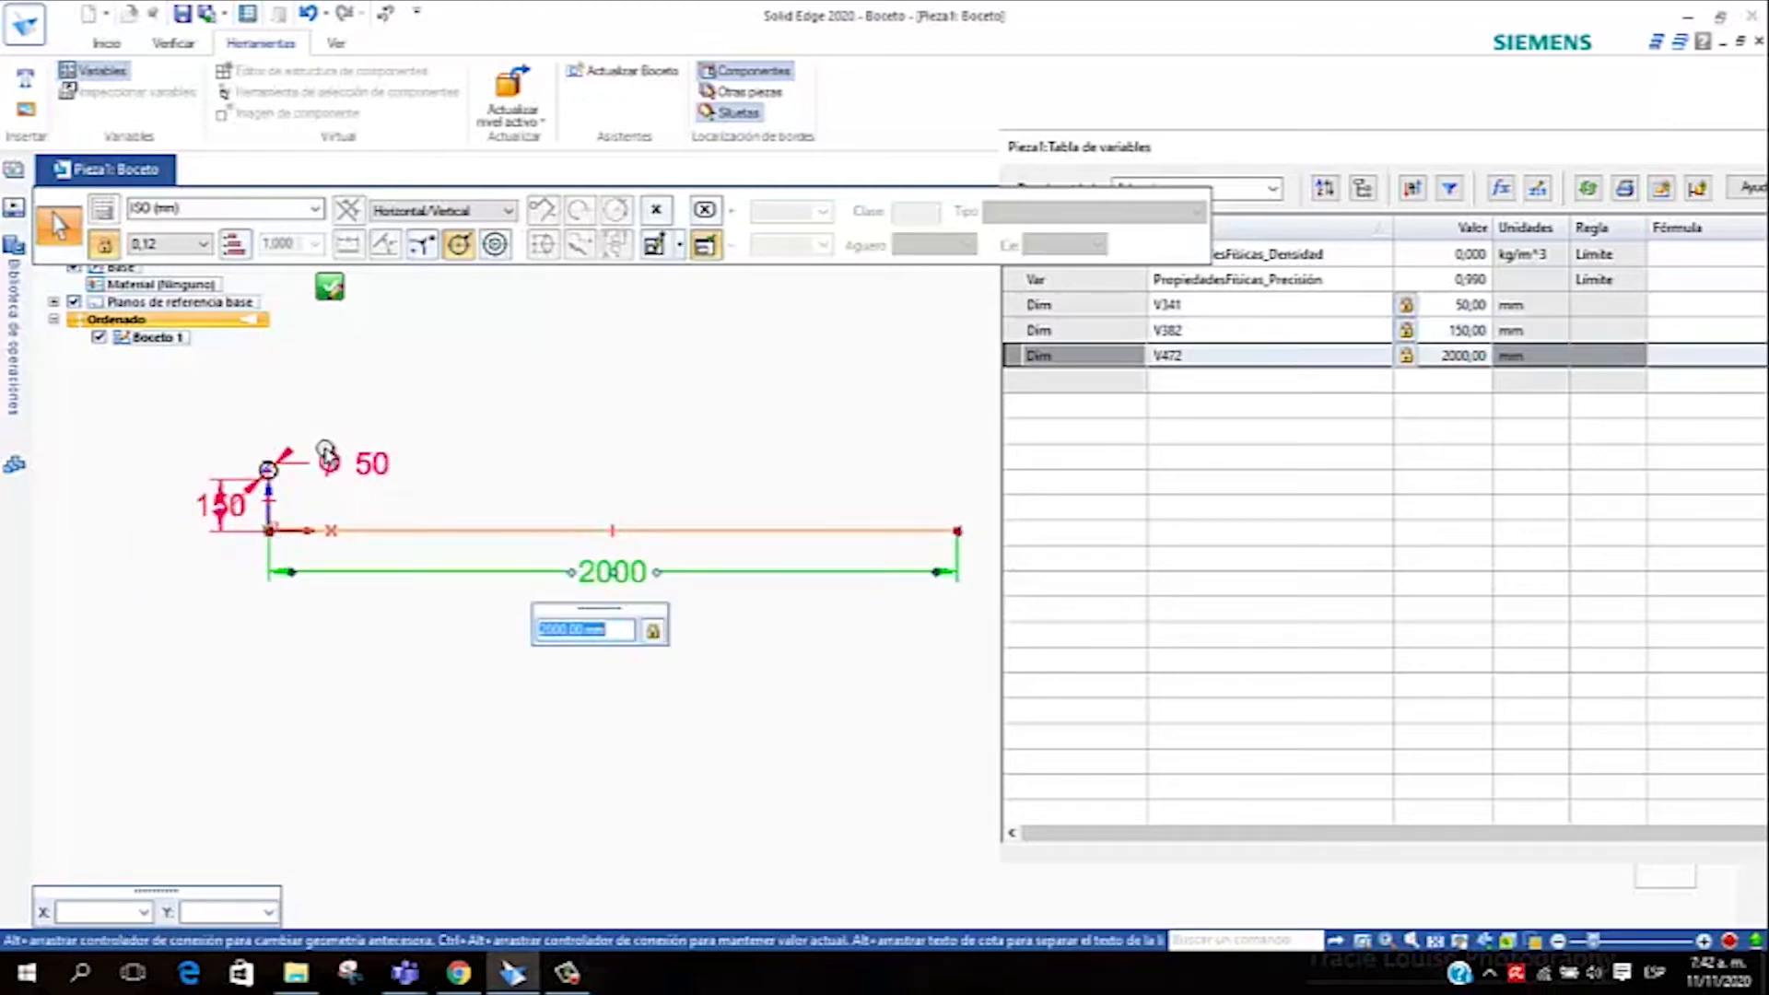
click(332, 464)
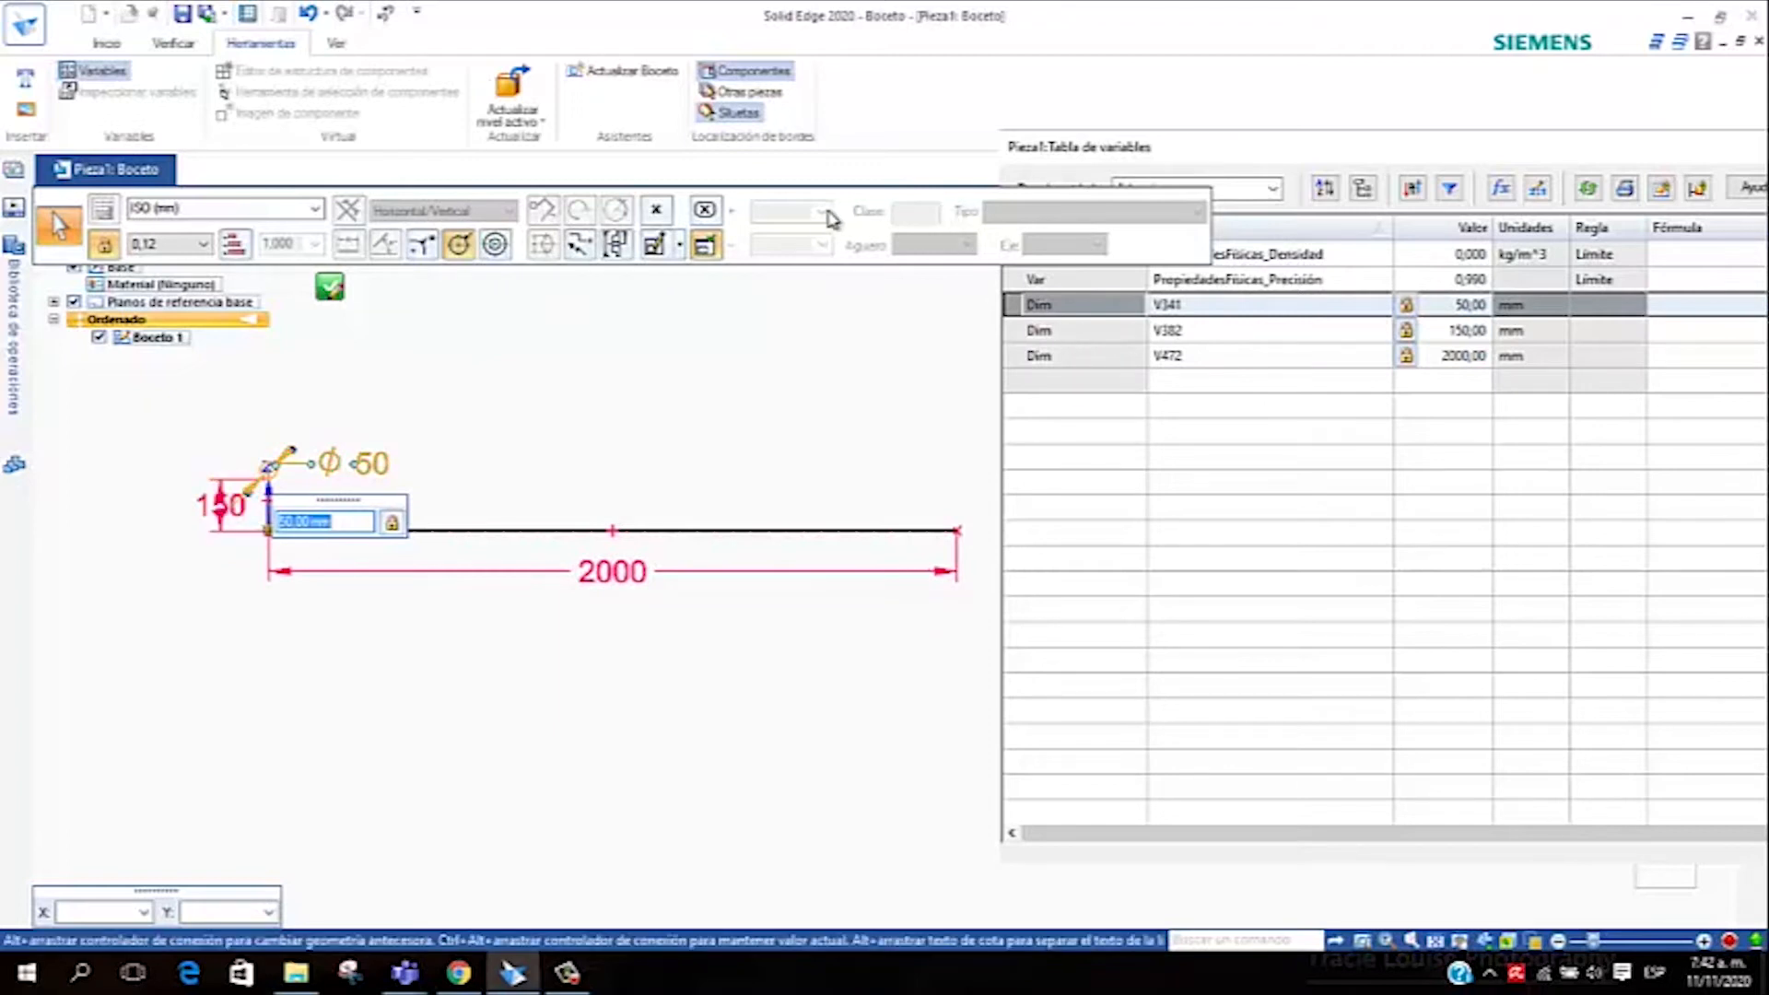
Uncover the variable table and select the three dimension rows in turn to match each one to its dimension in the sketch
drag(811, 201, 799, 89)
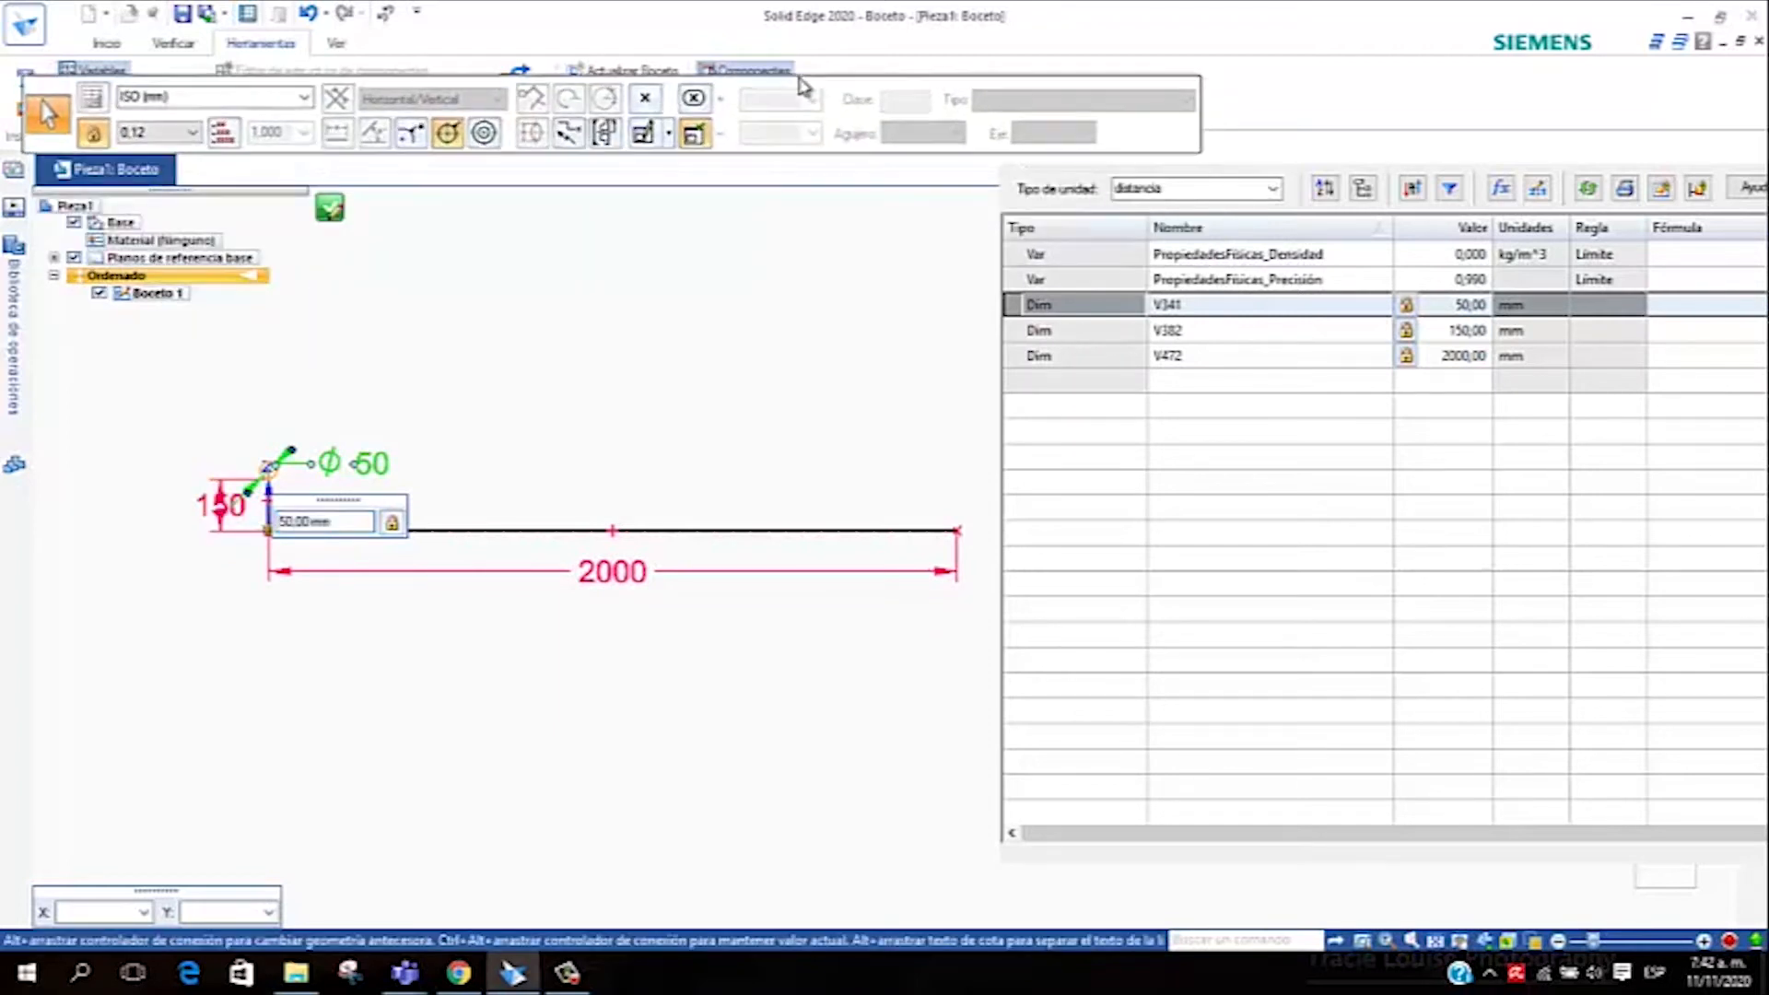
click(1222, 324)
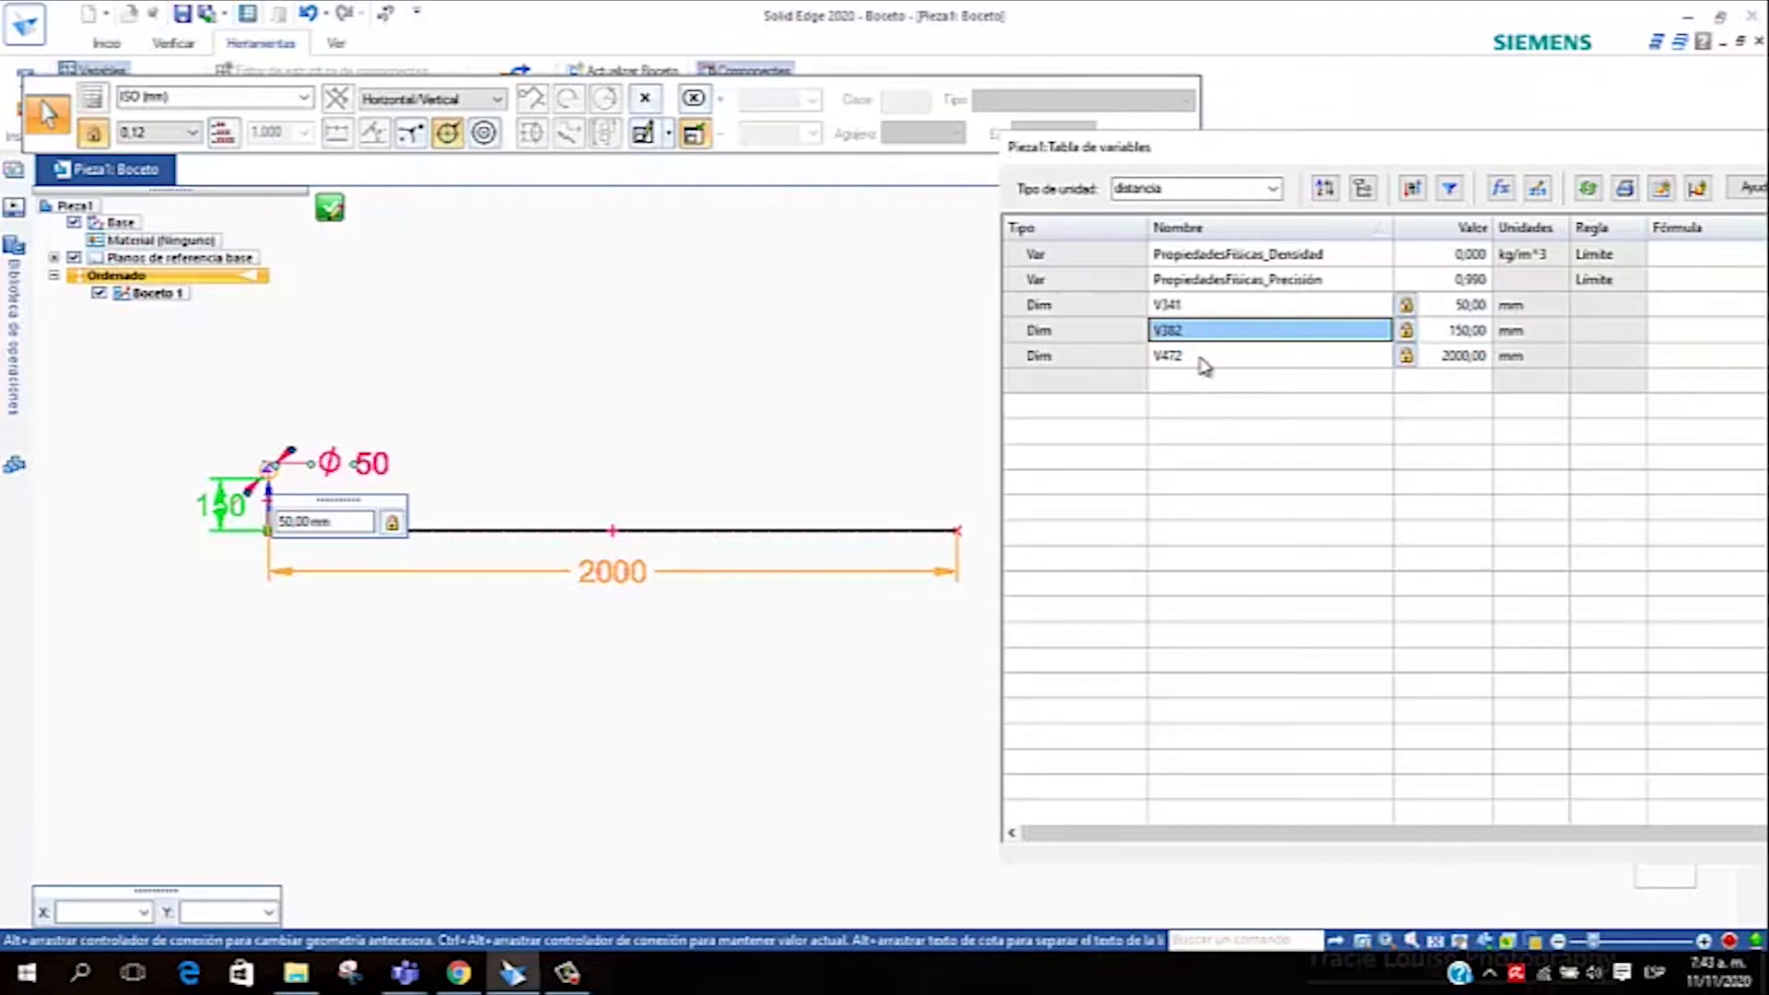
click(1201, 358)
click(1193, 331)
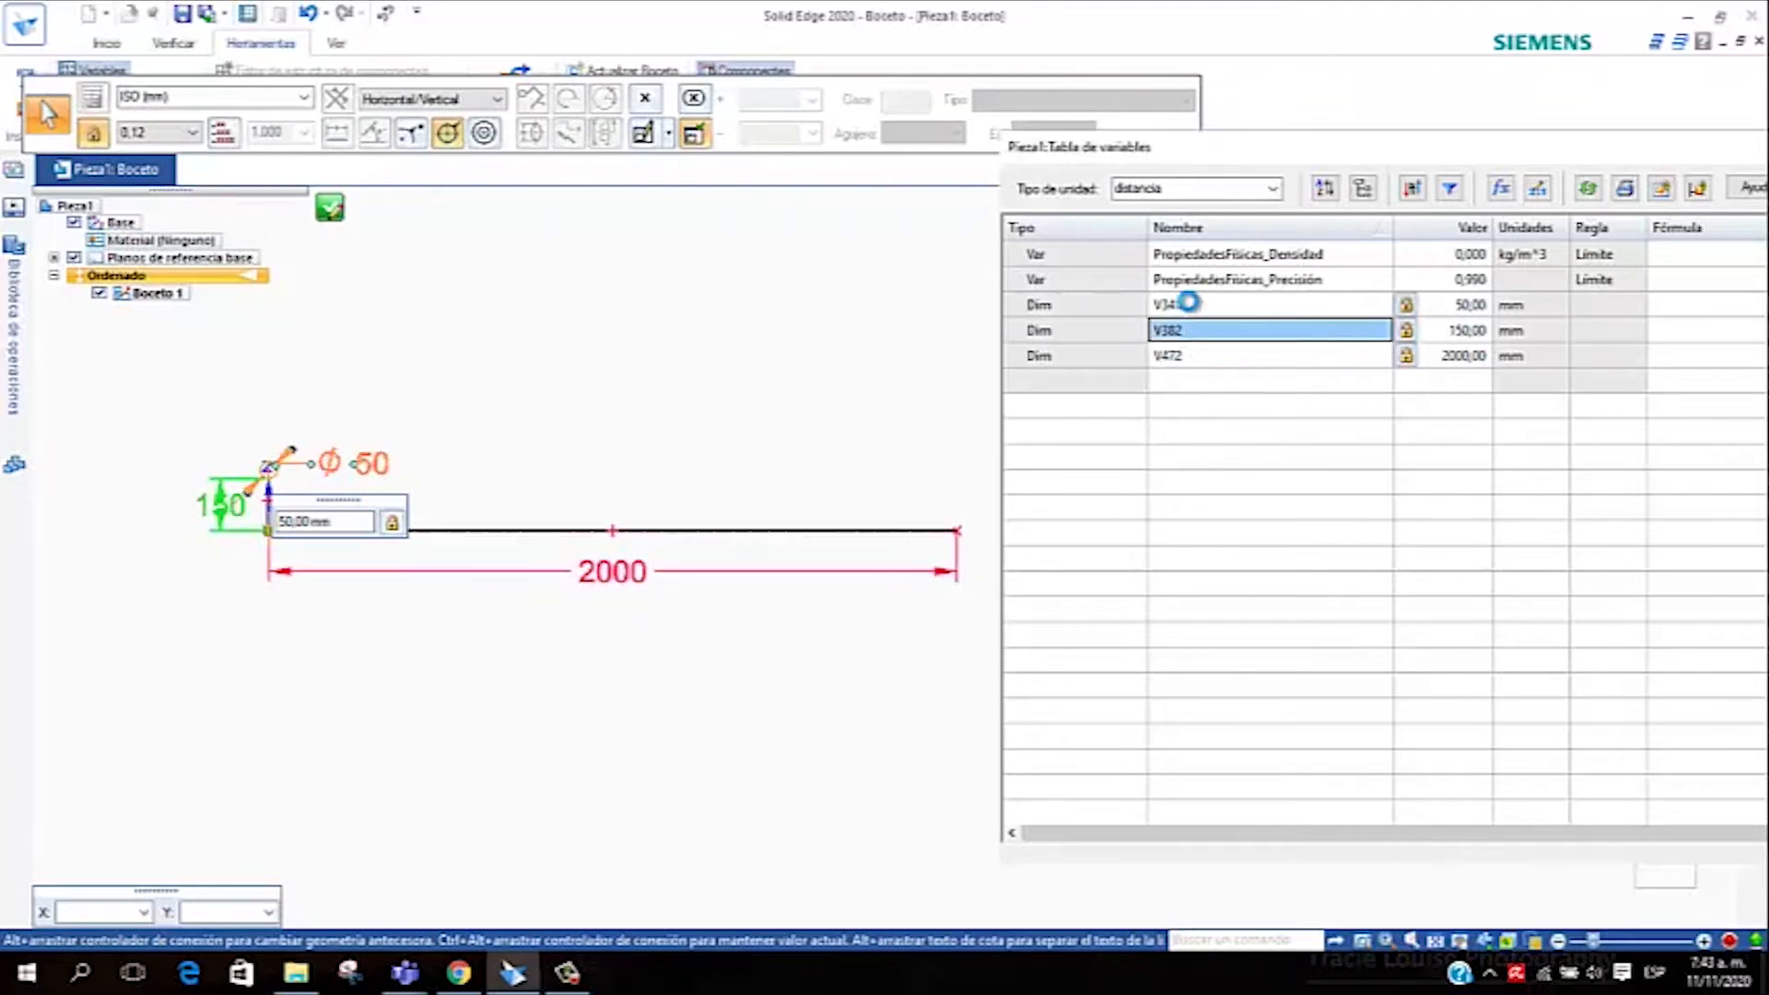
click(1191, 311)
click(1190, 332)
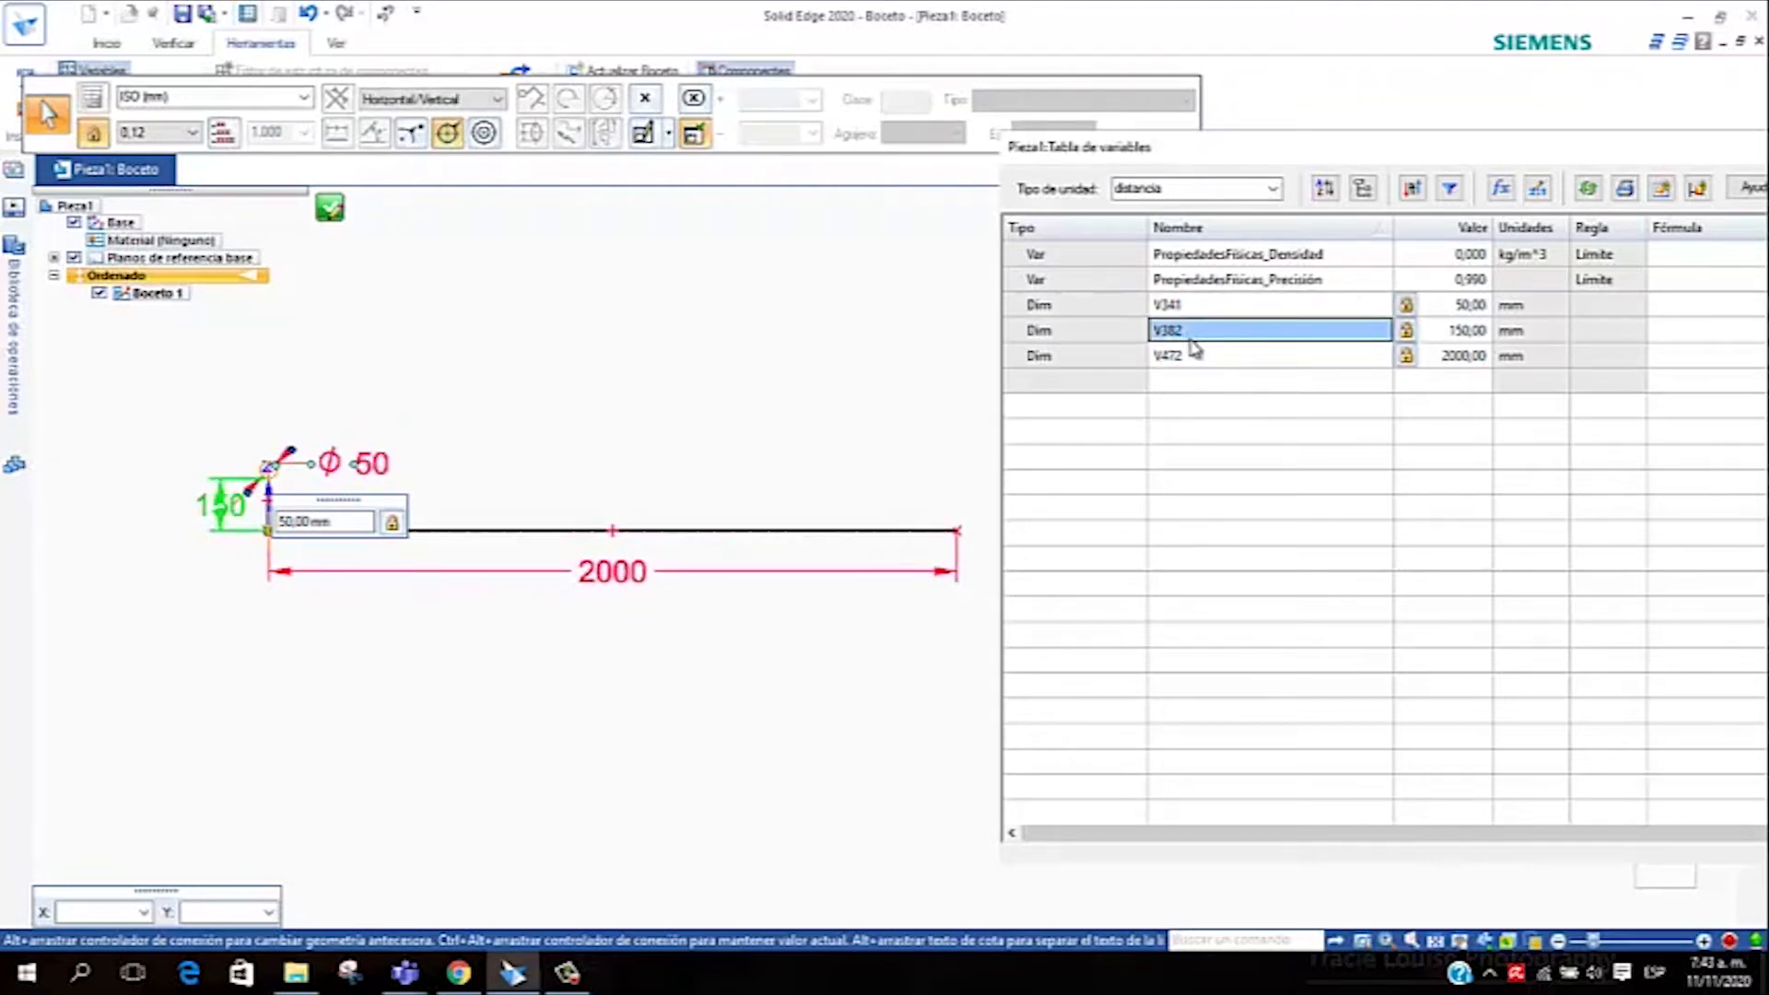
click(1200, 355)
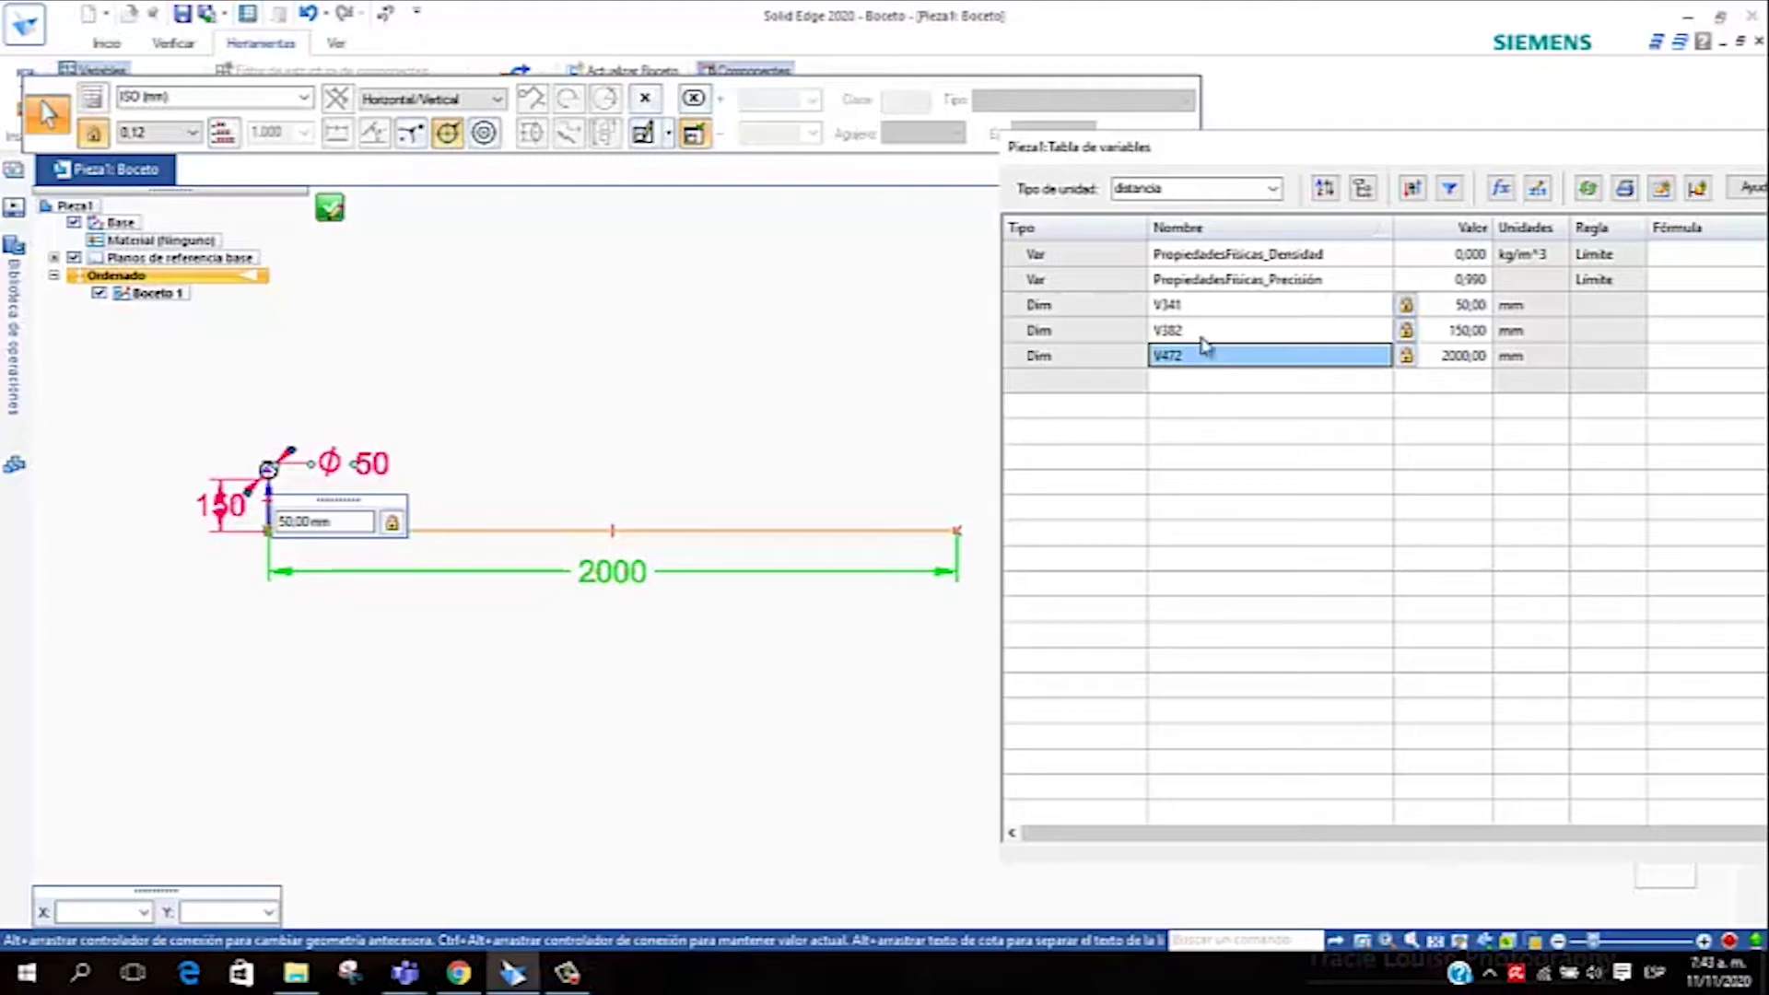
click(1195, 305)
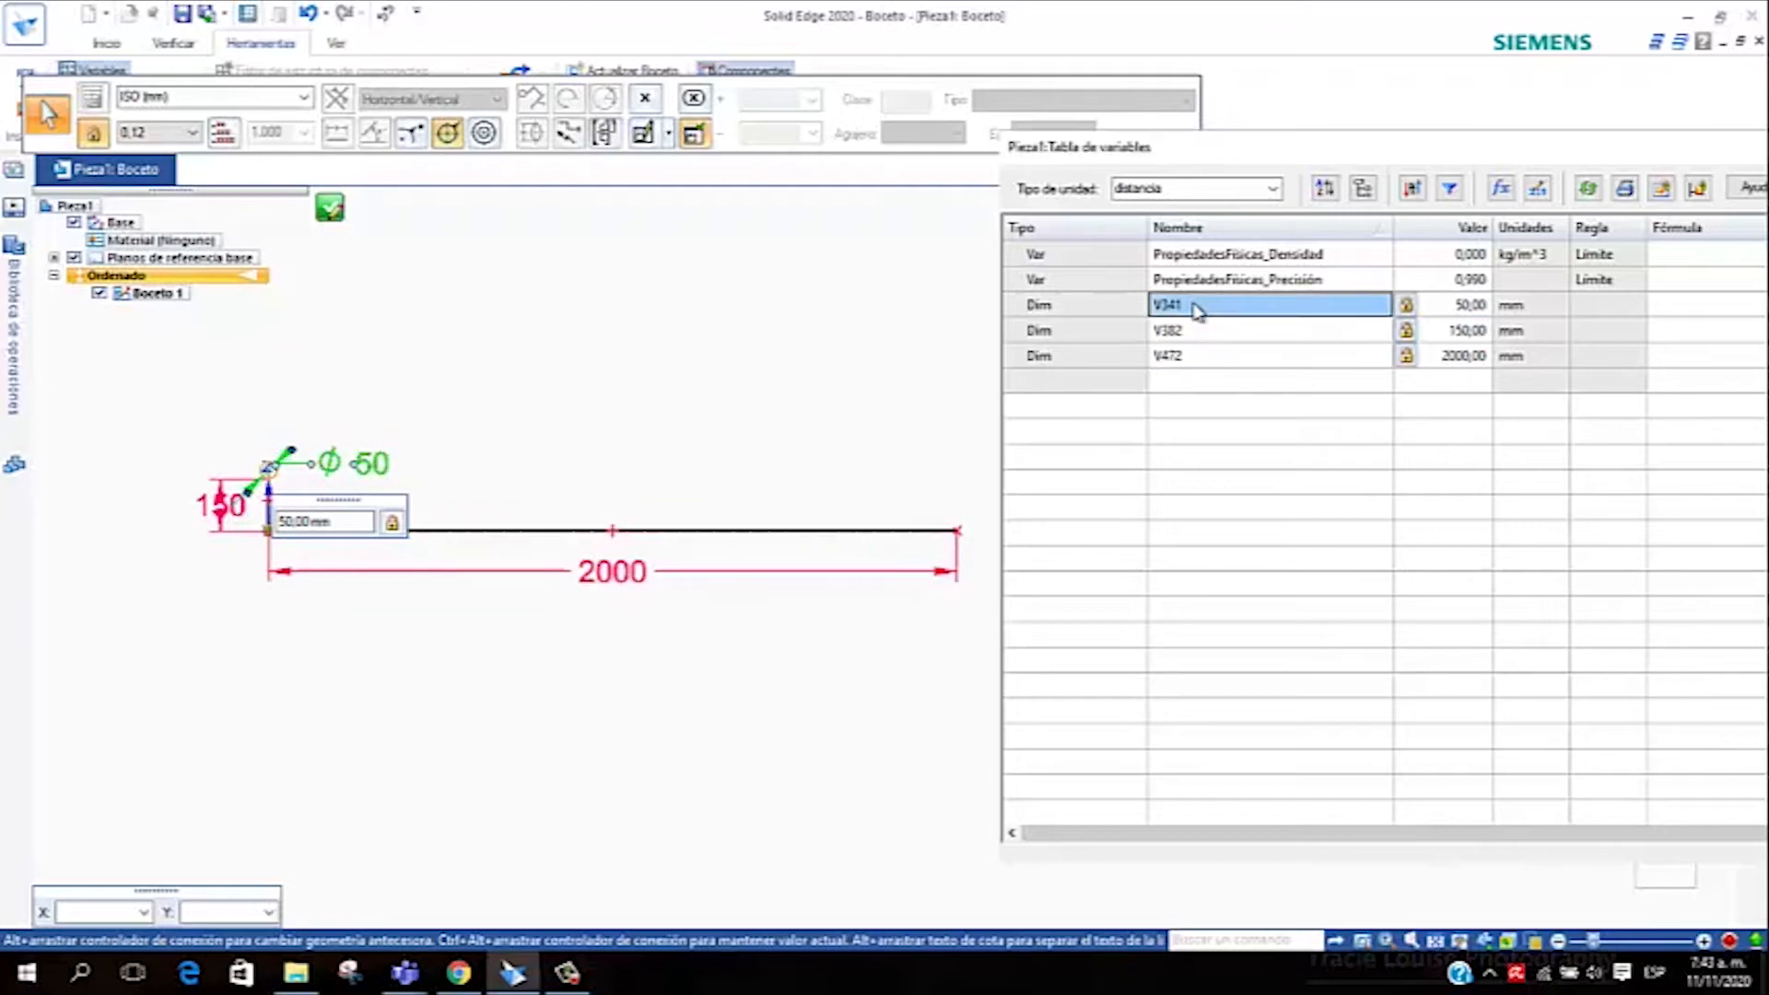
click(1205, 331)
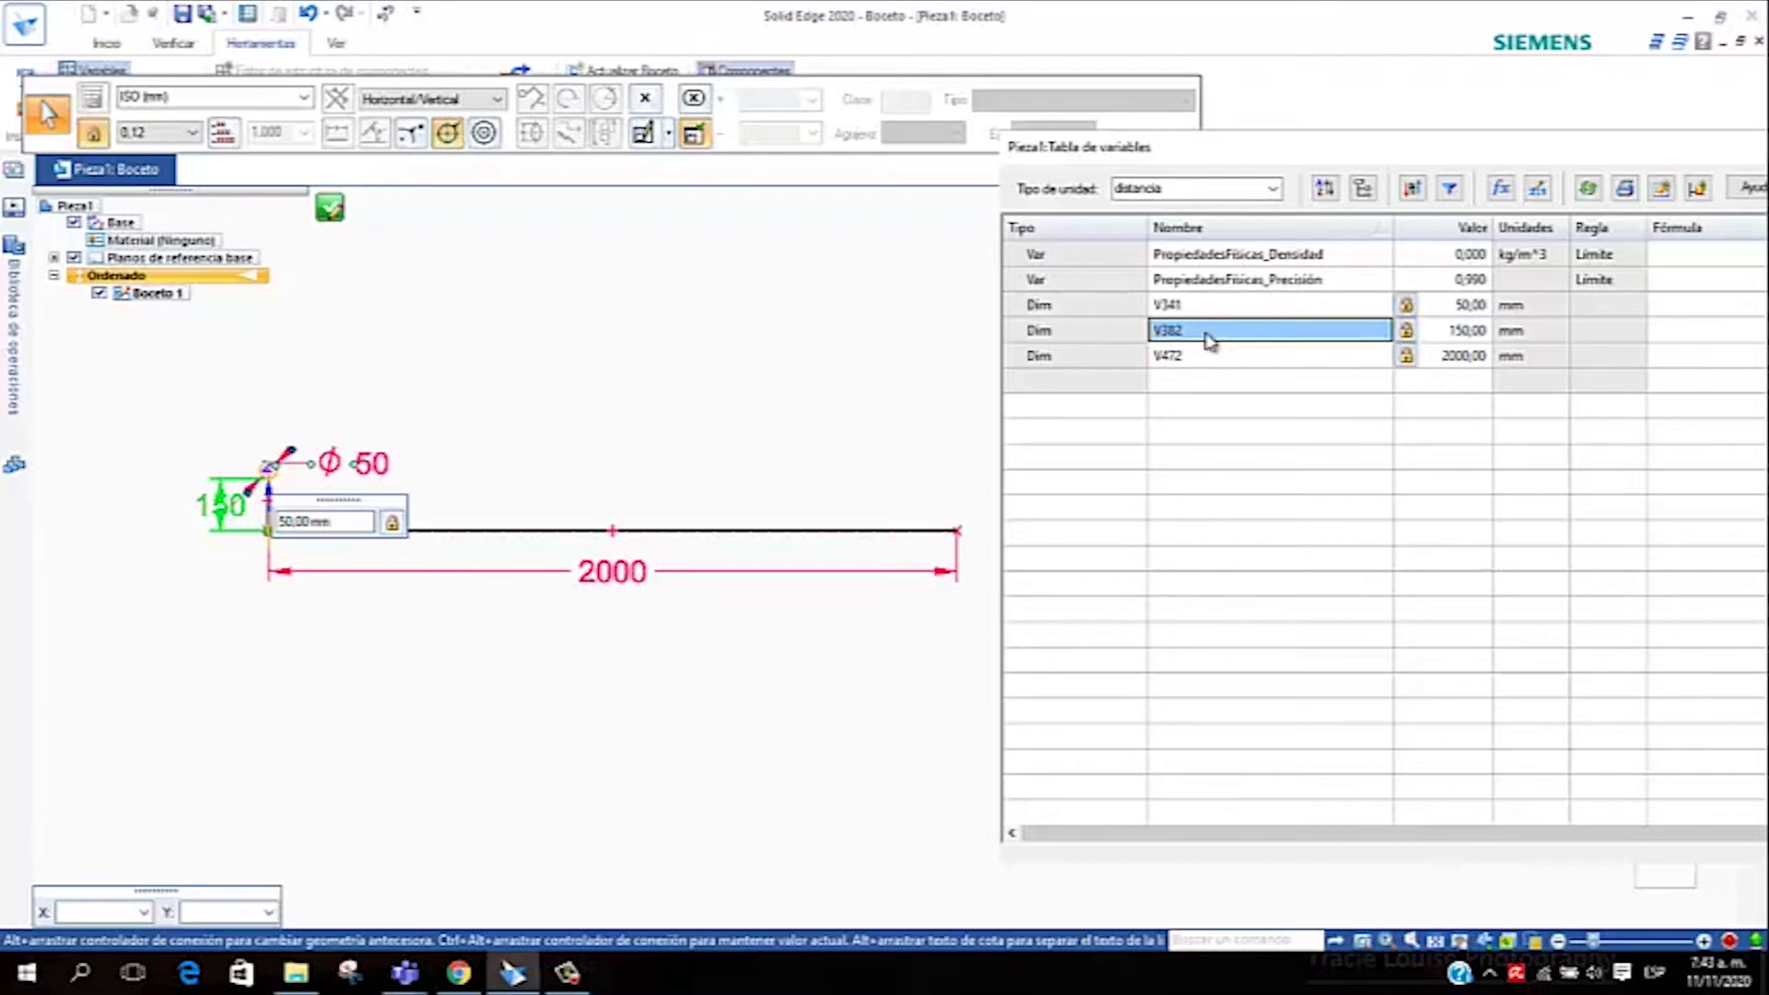
click(1195, 361)
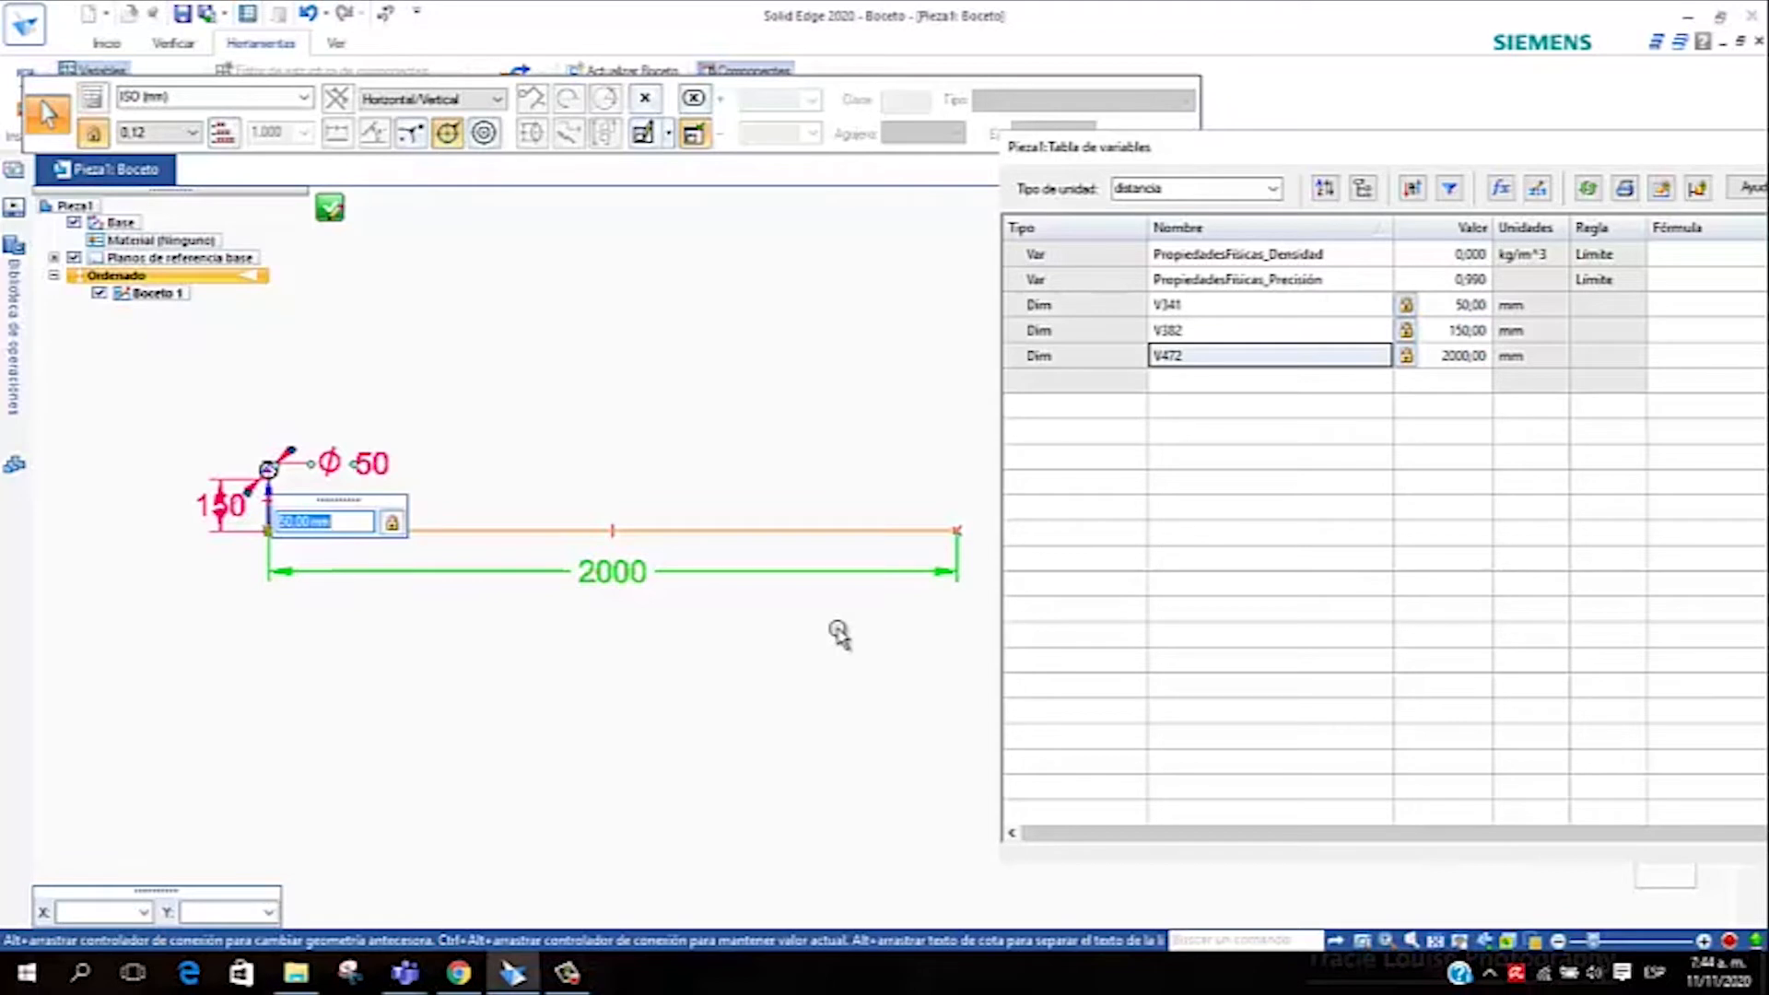
key(Escape)
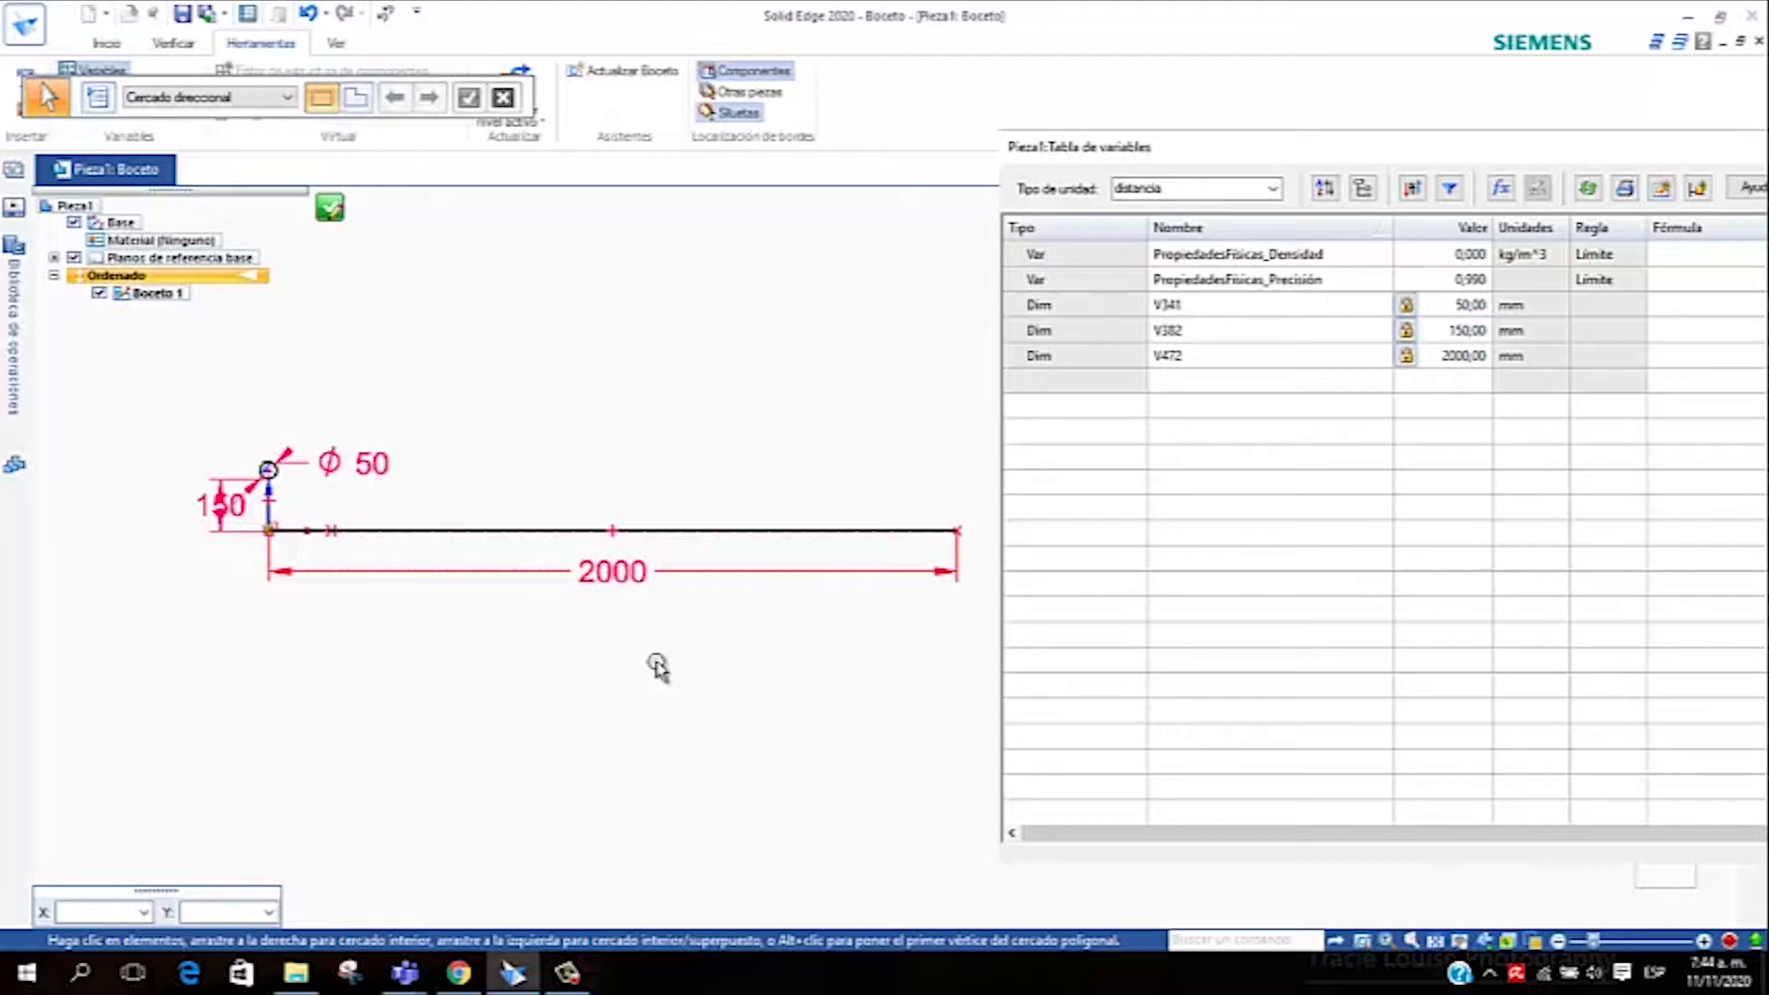
Examine the line length dimension's row and compare it with the other dimension, density and precision rows in the variable table
click(647, 576)
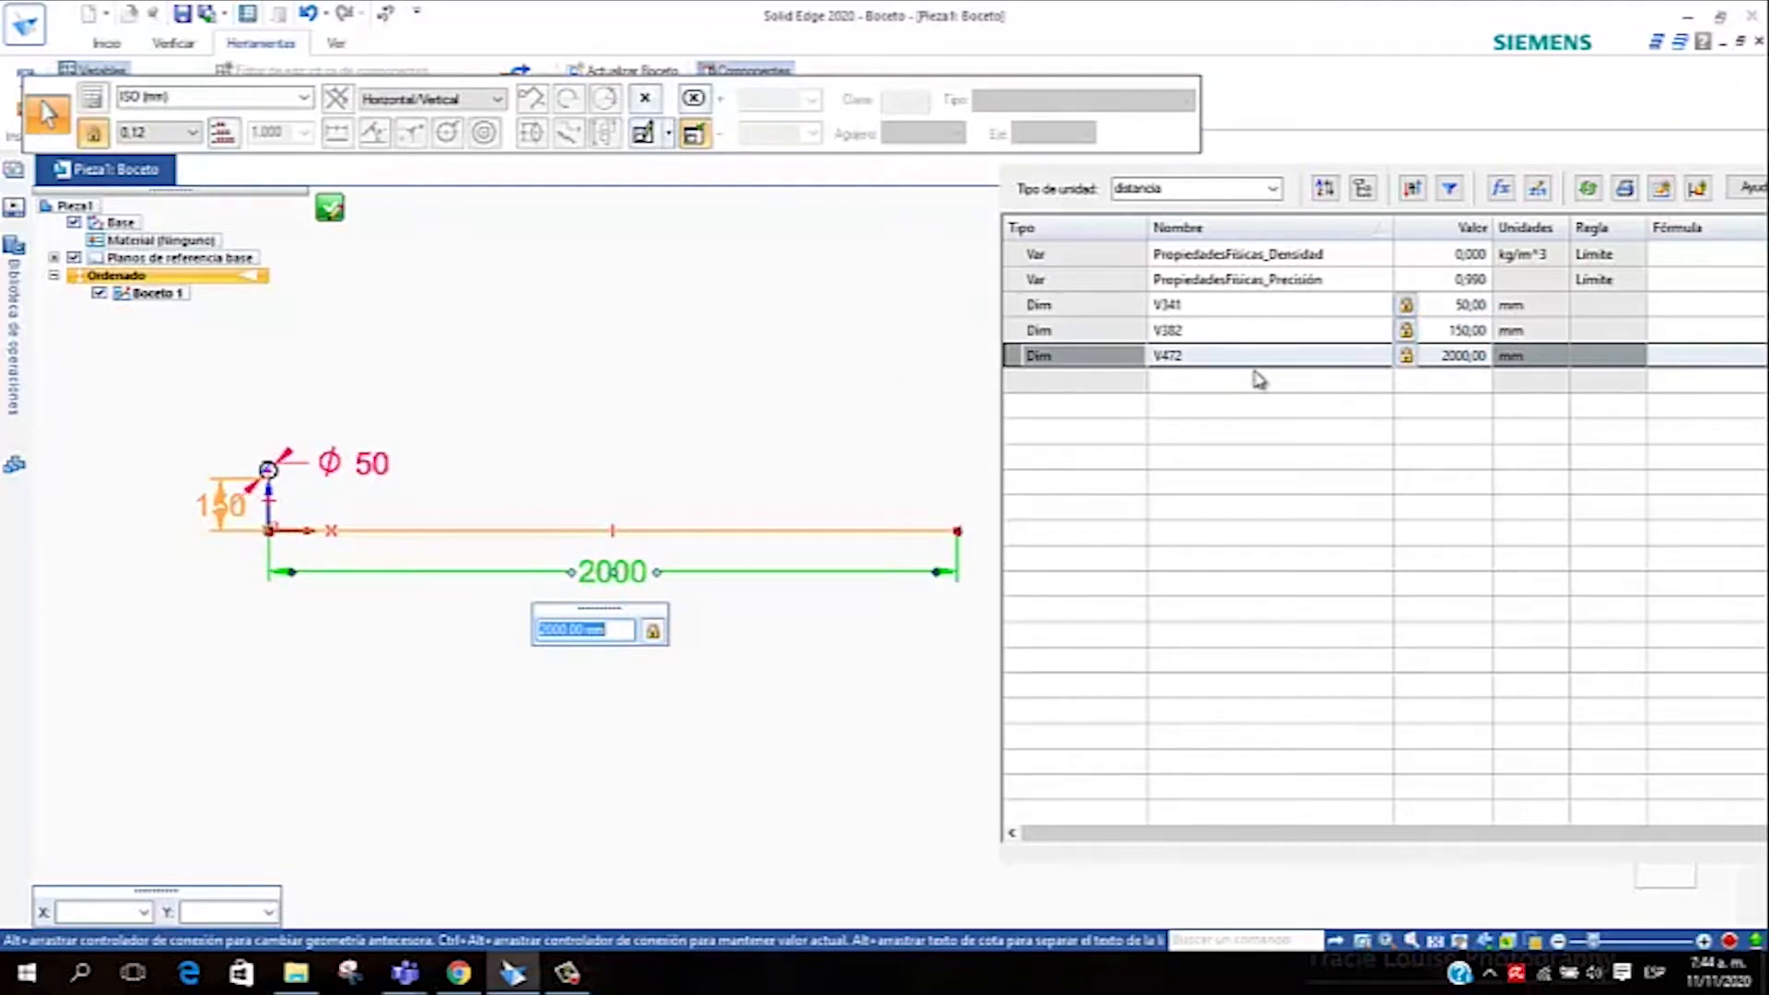
click(1526, 362)
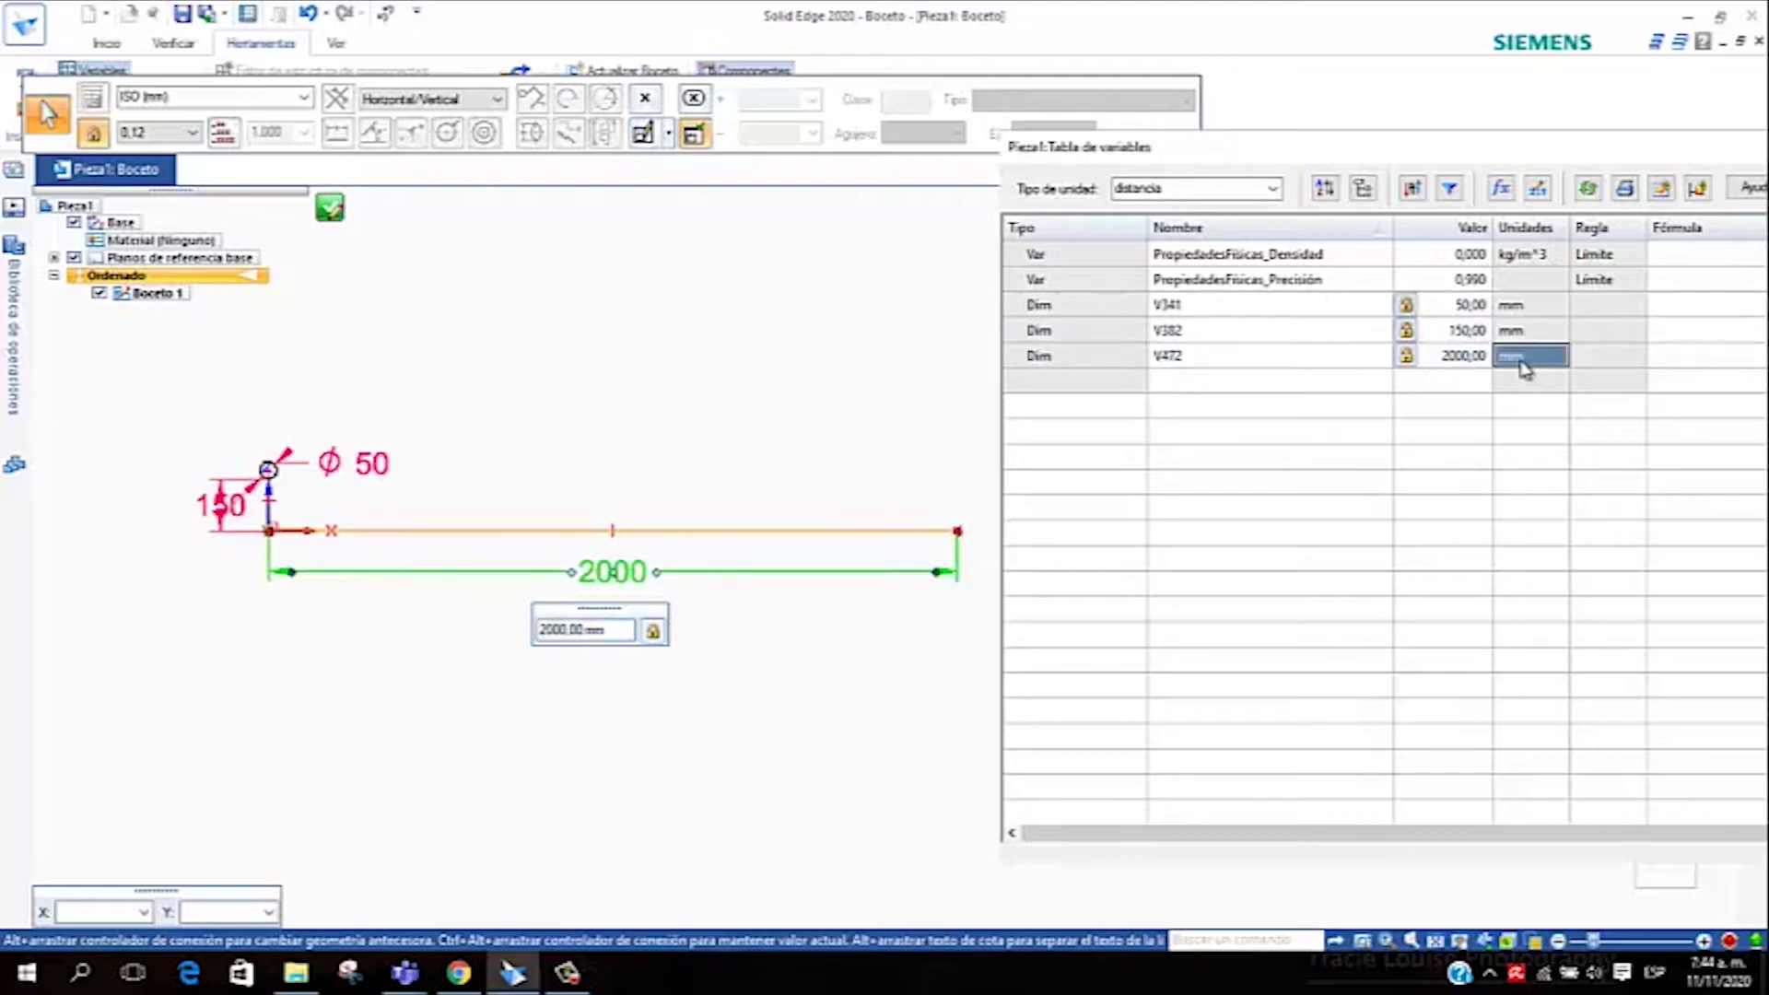
click(1285, 359)
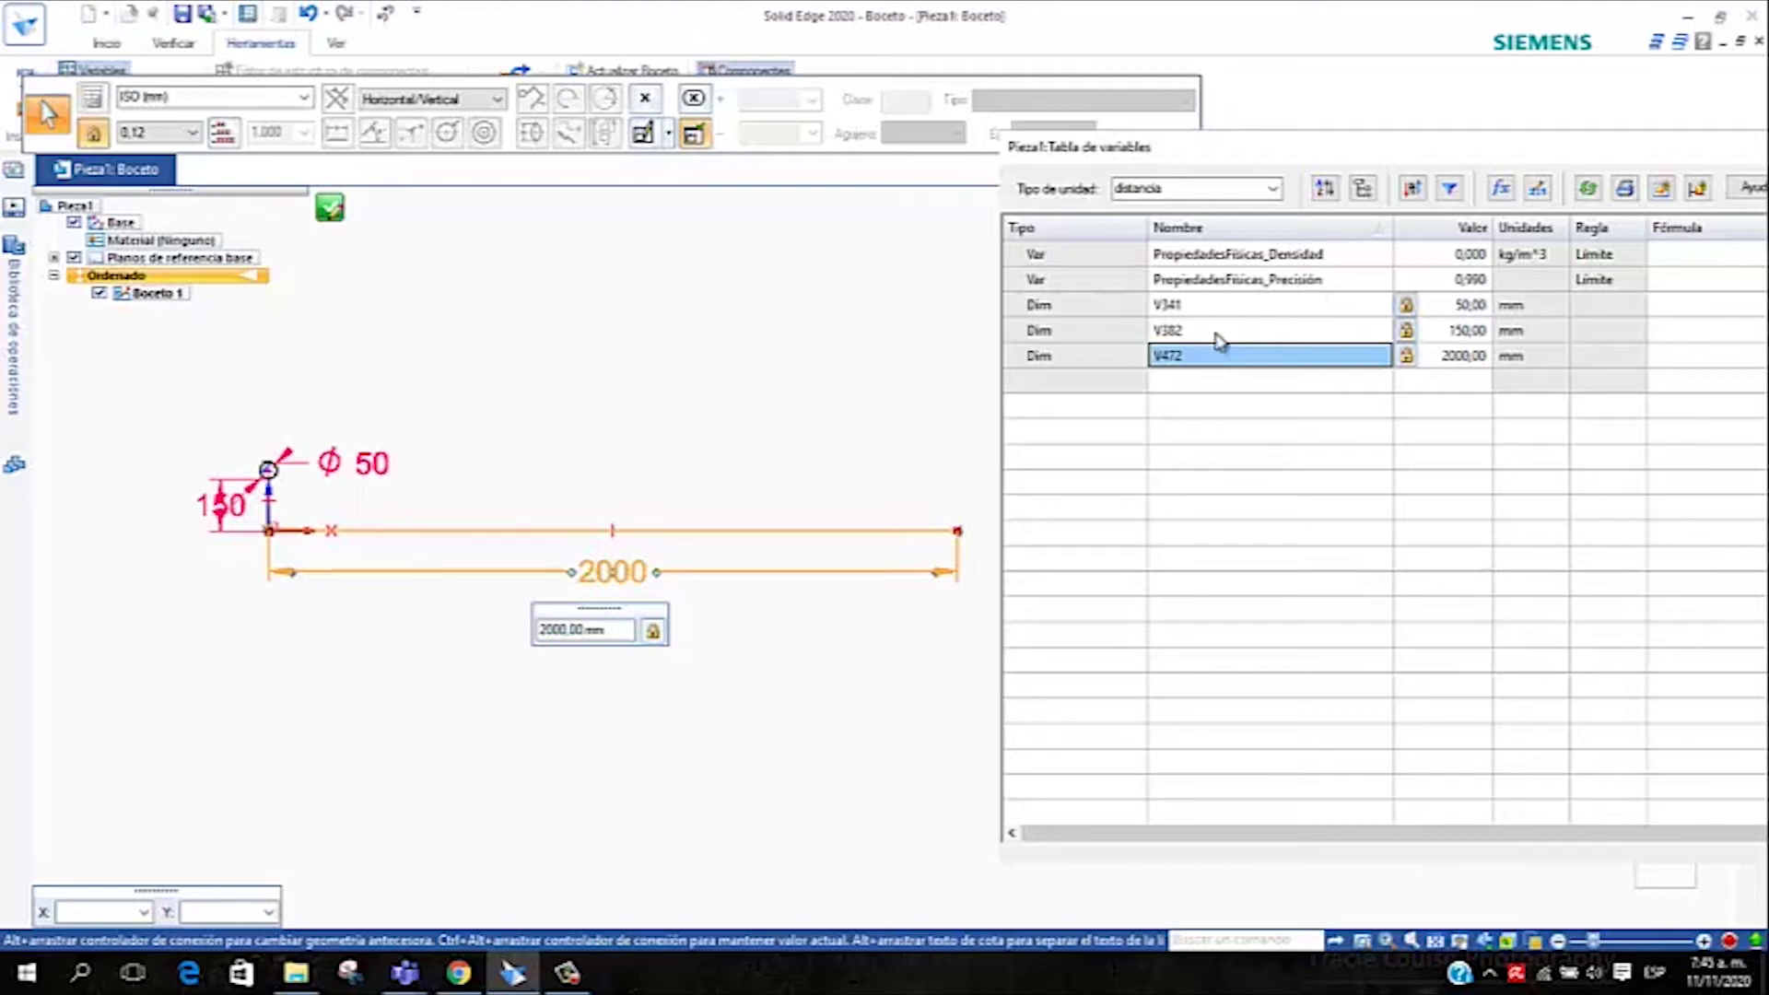
click(1207, 304)
click(1204, 329)
click(1188, 357)
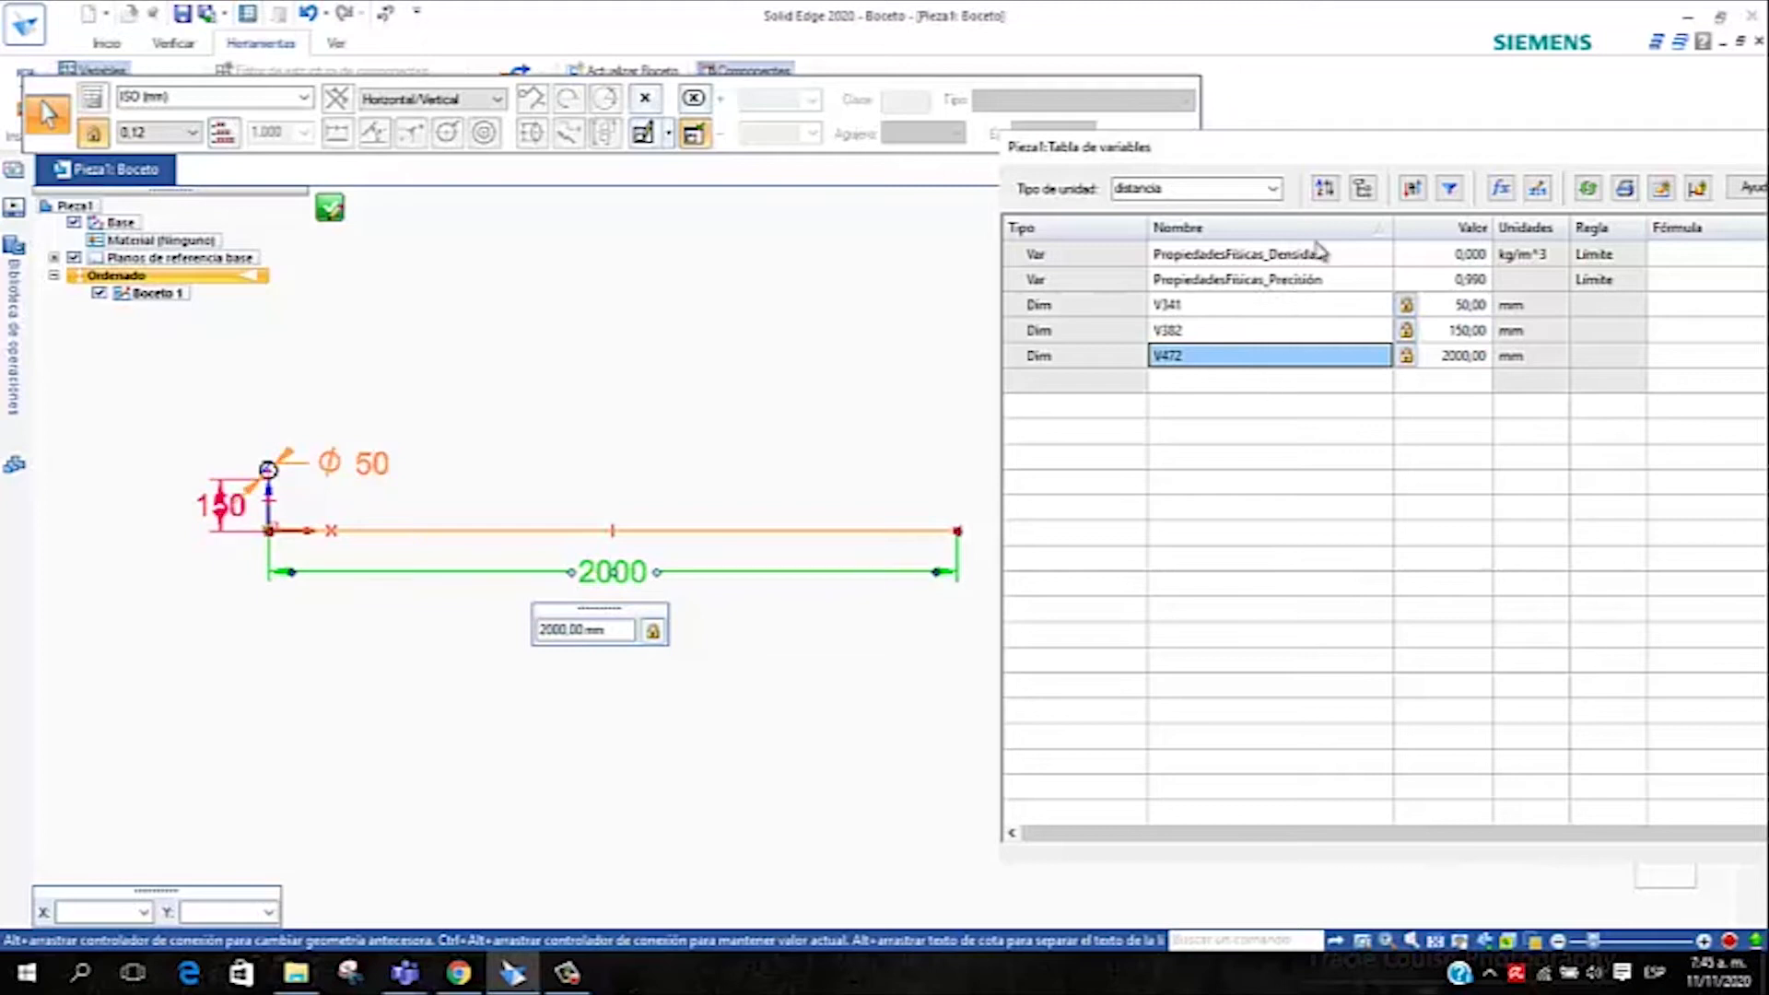
click(1273, 255)
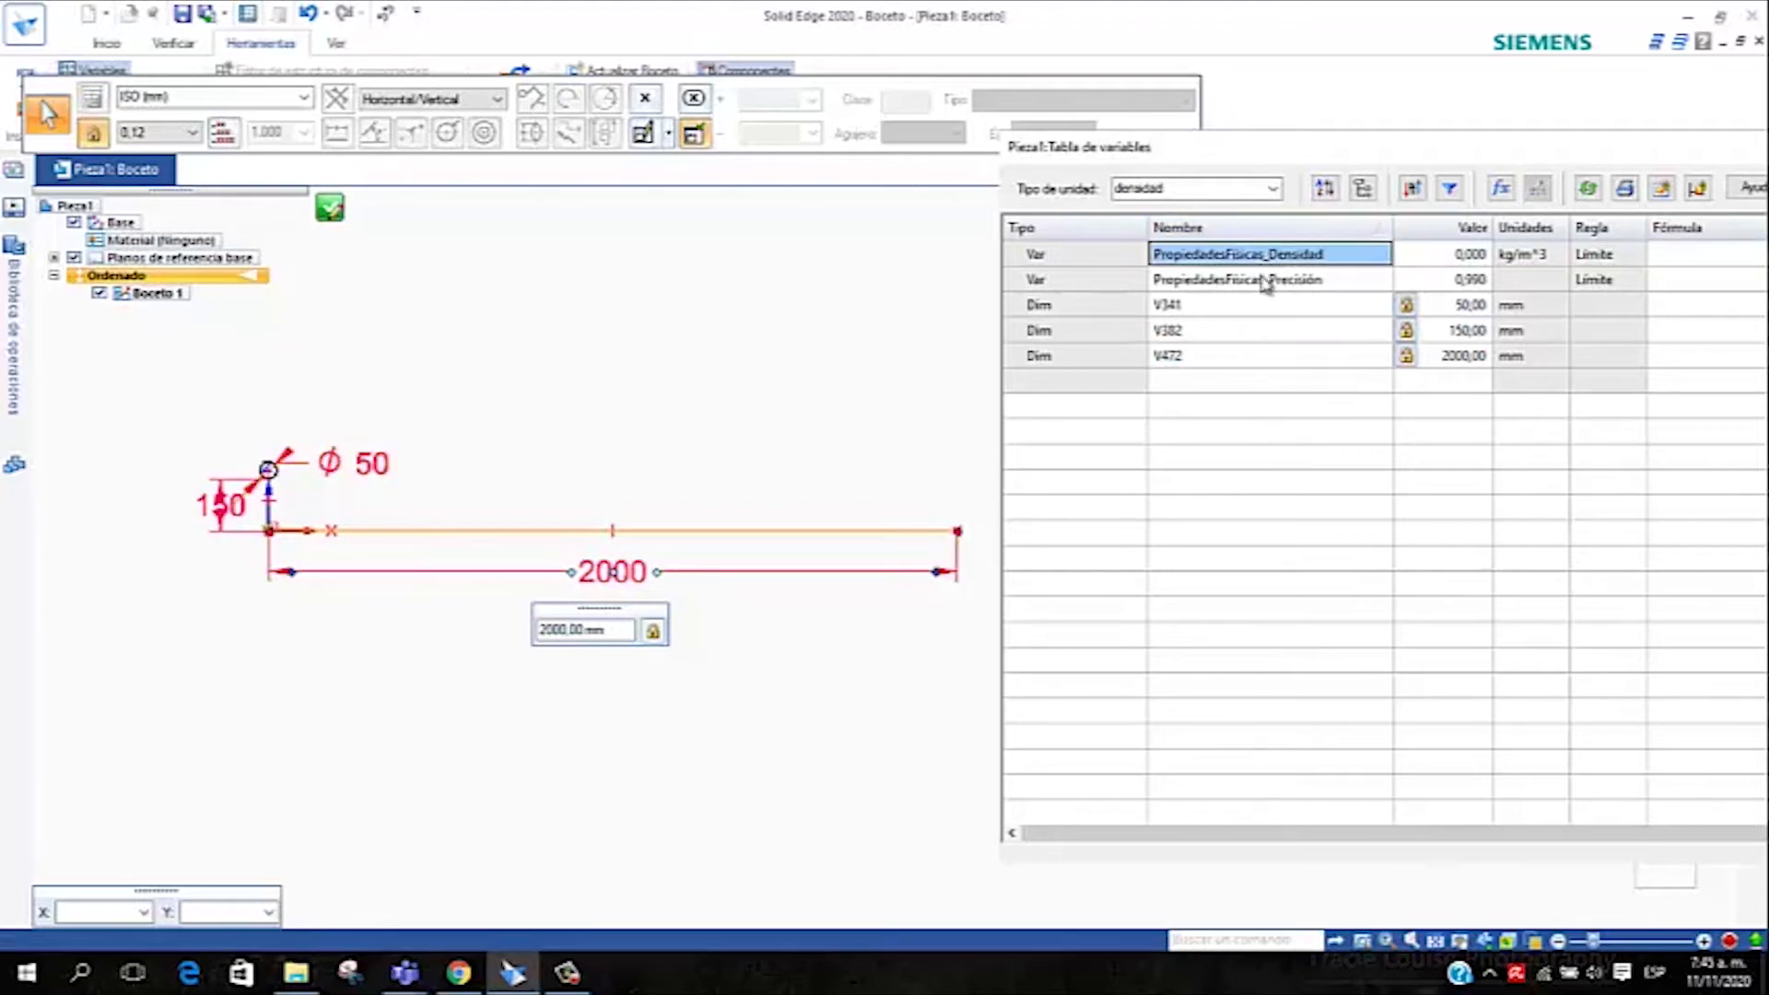
click(1269, 280)
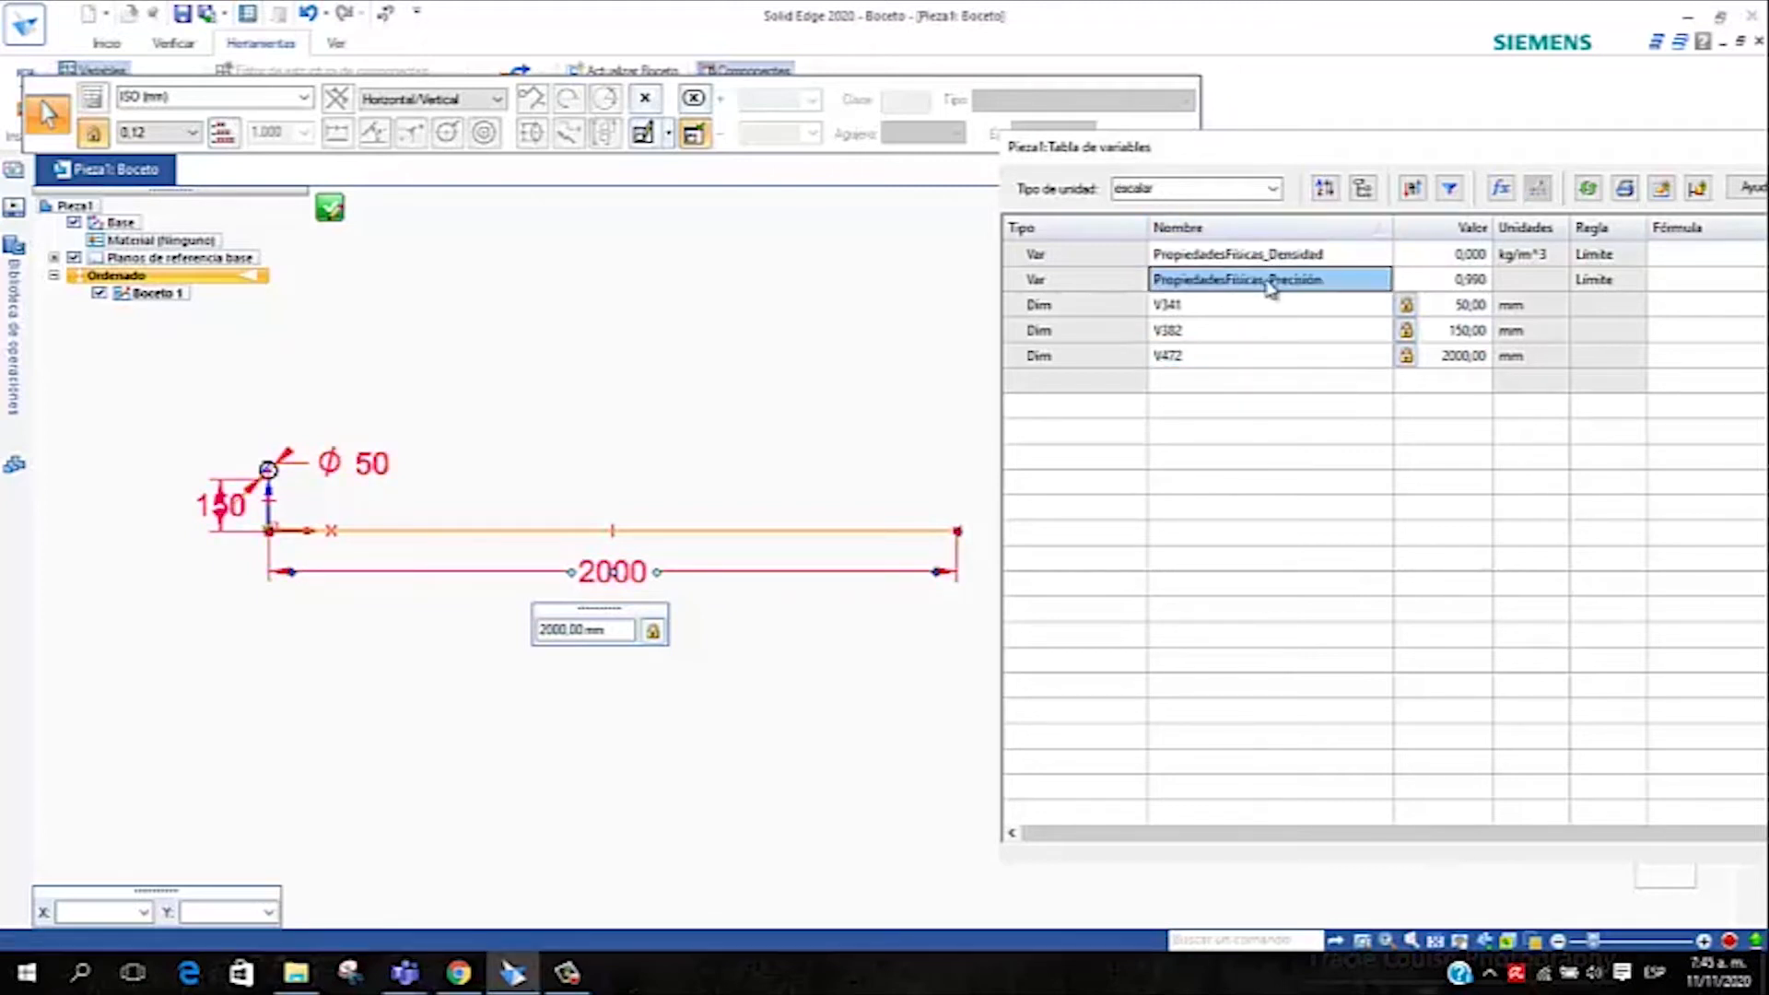
click(1245, 360)
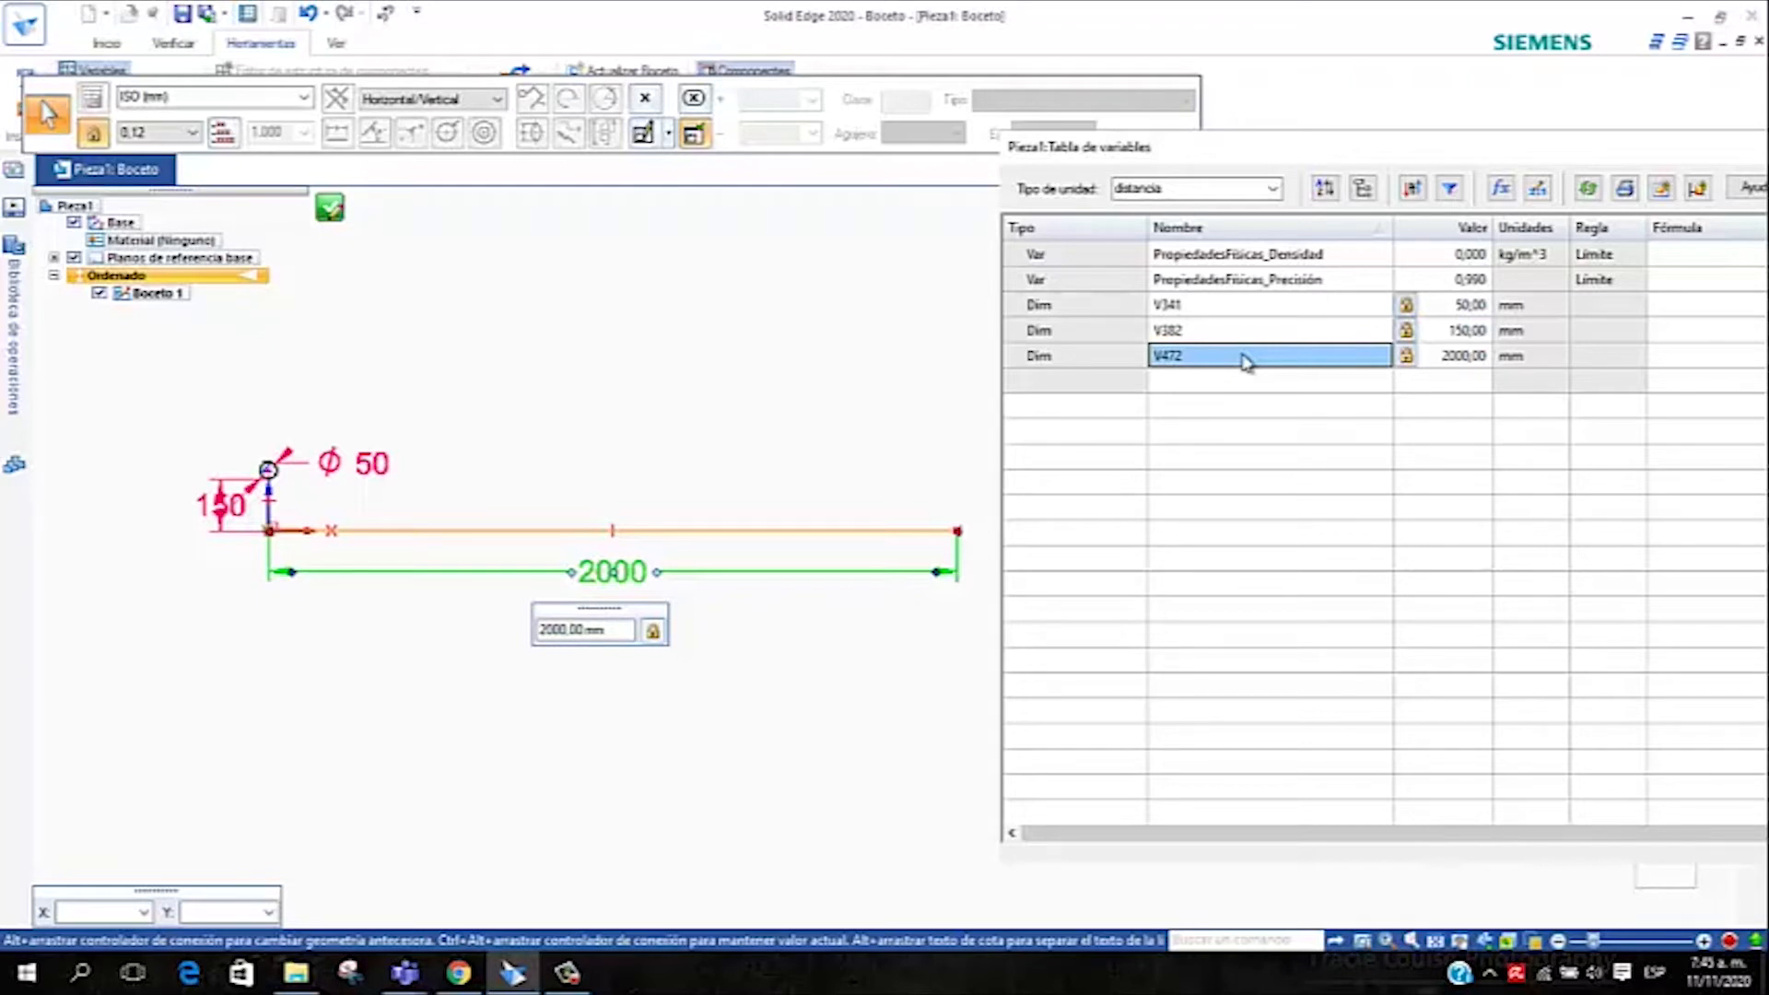
key(Tab)
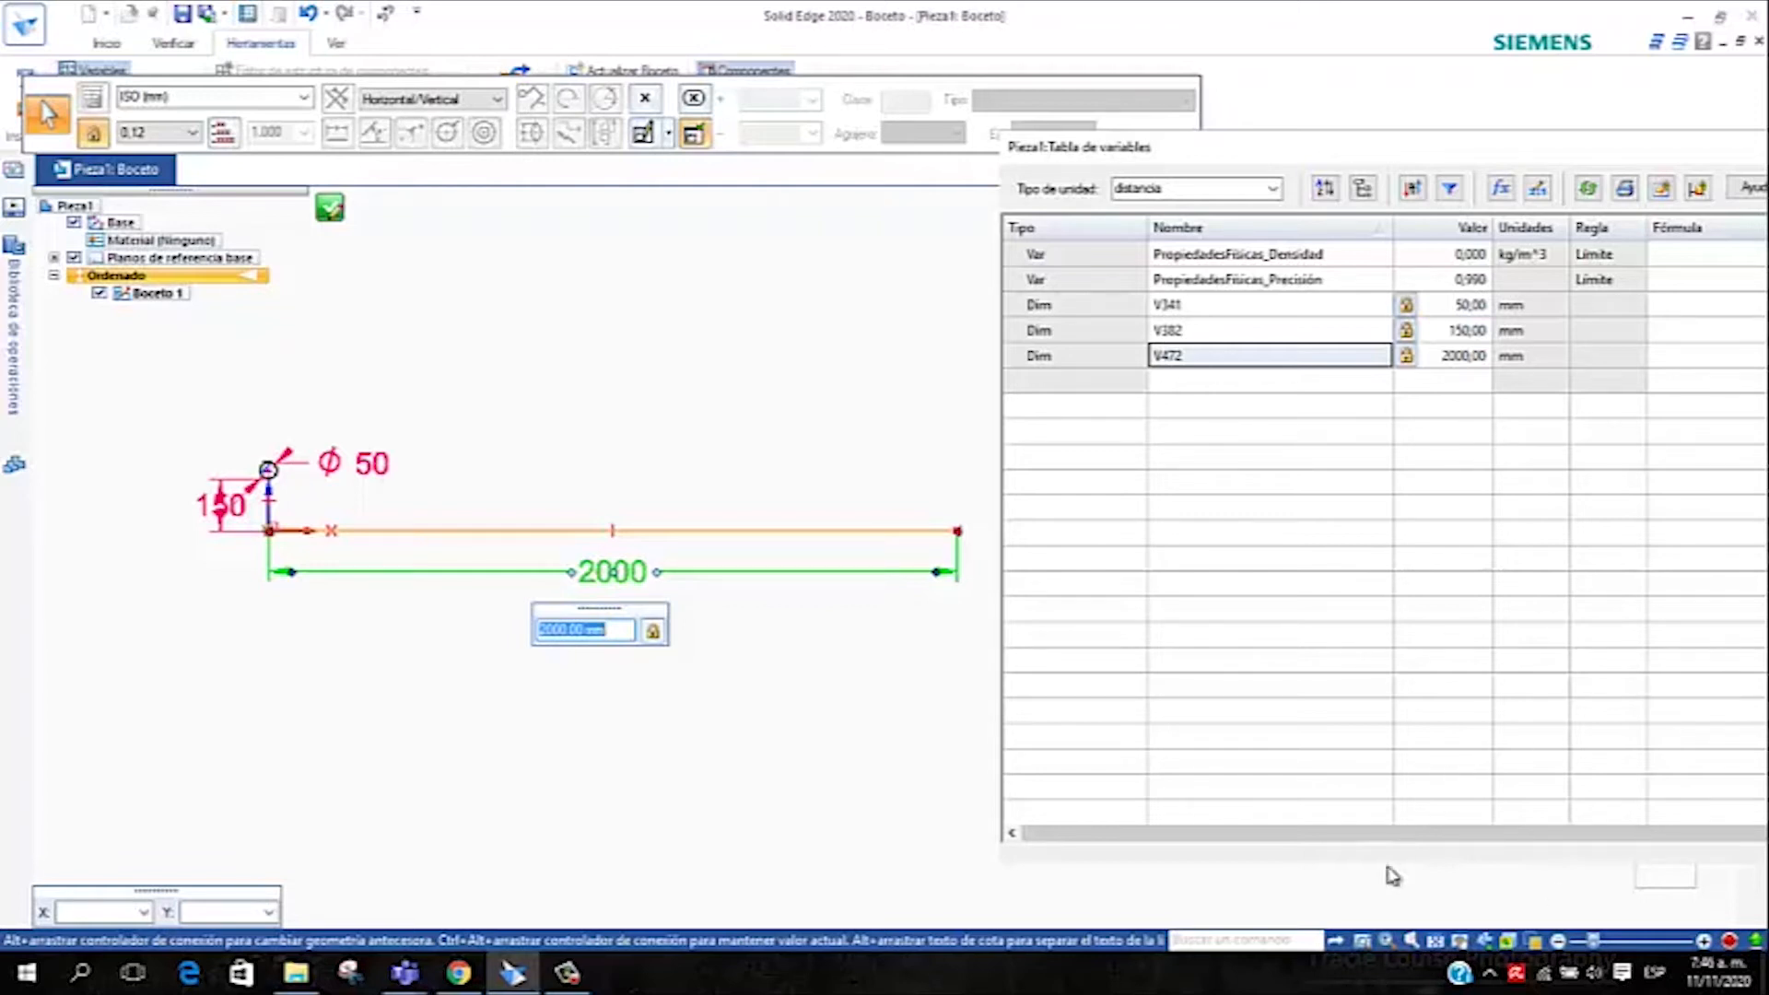
Rename the line length dimension's variable to spring_length
click(1247, 369)
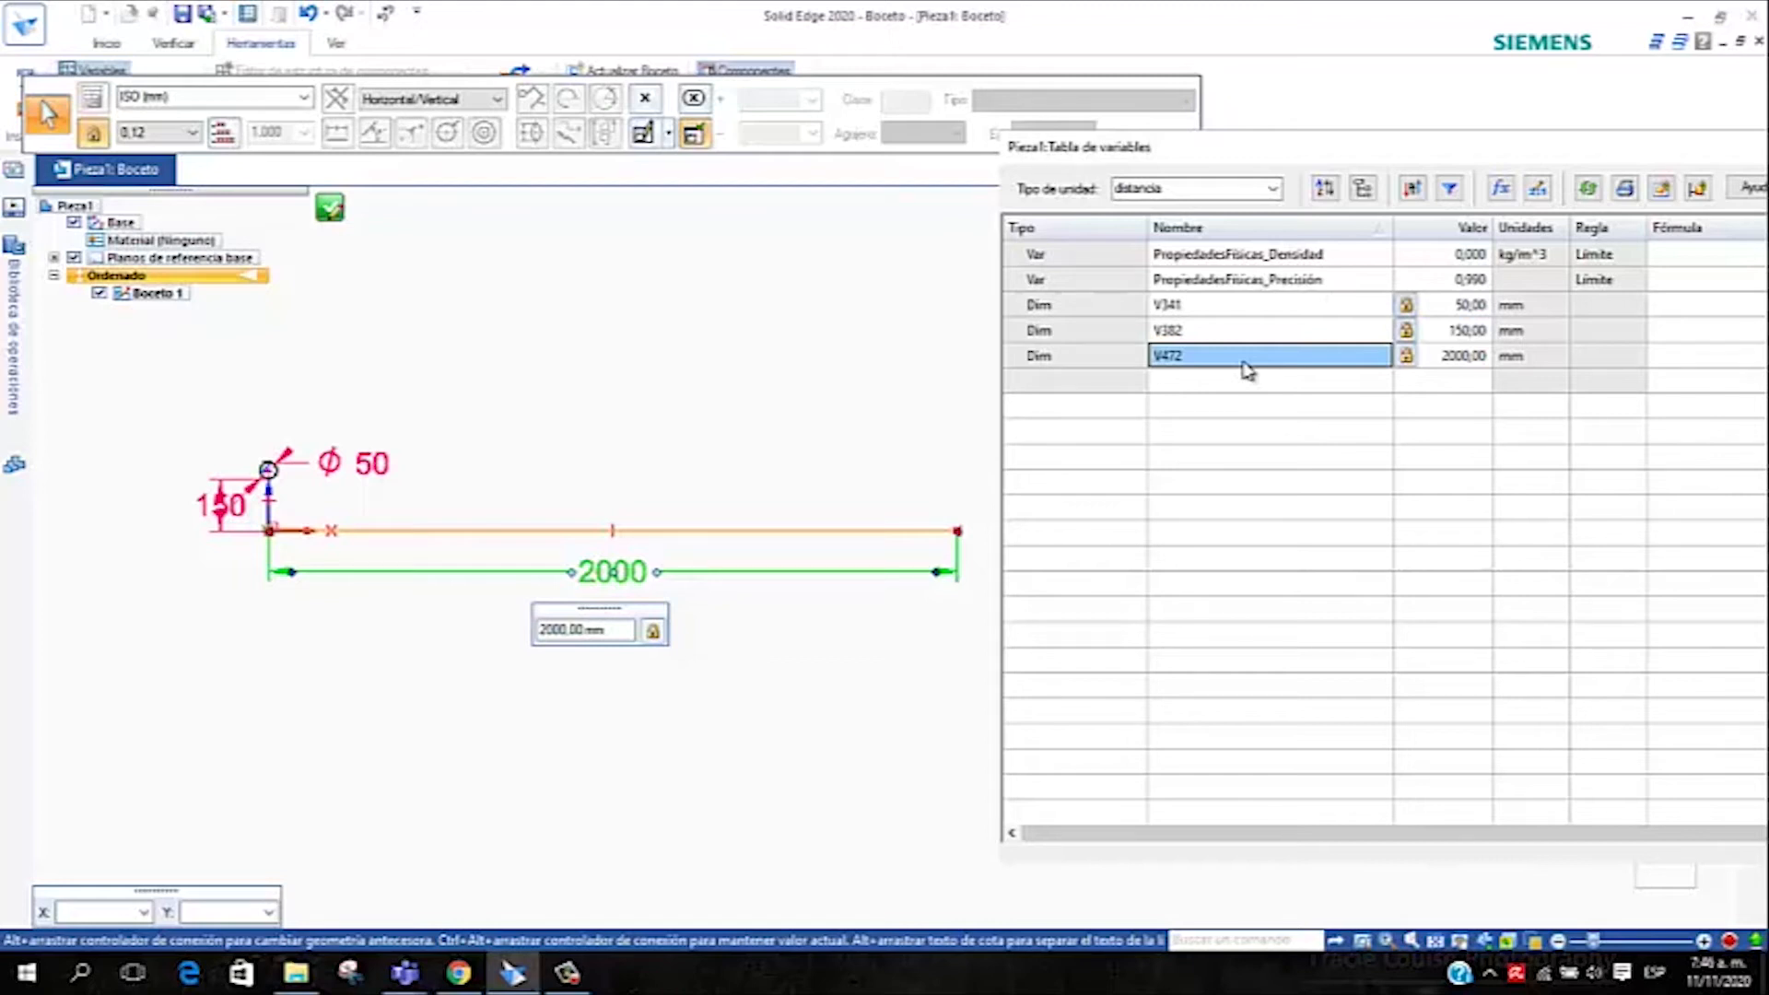
click(1230, 332)
click(1231, 358)
text(s)
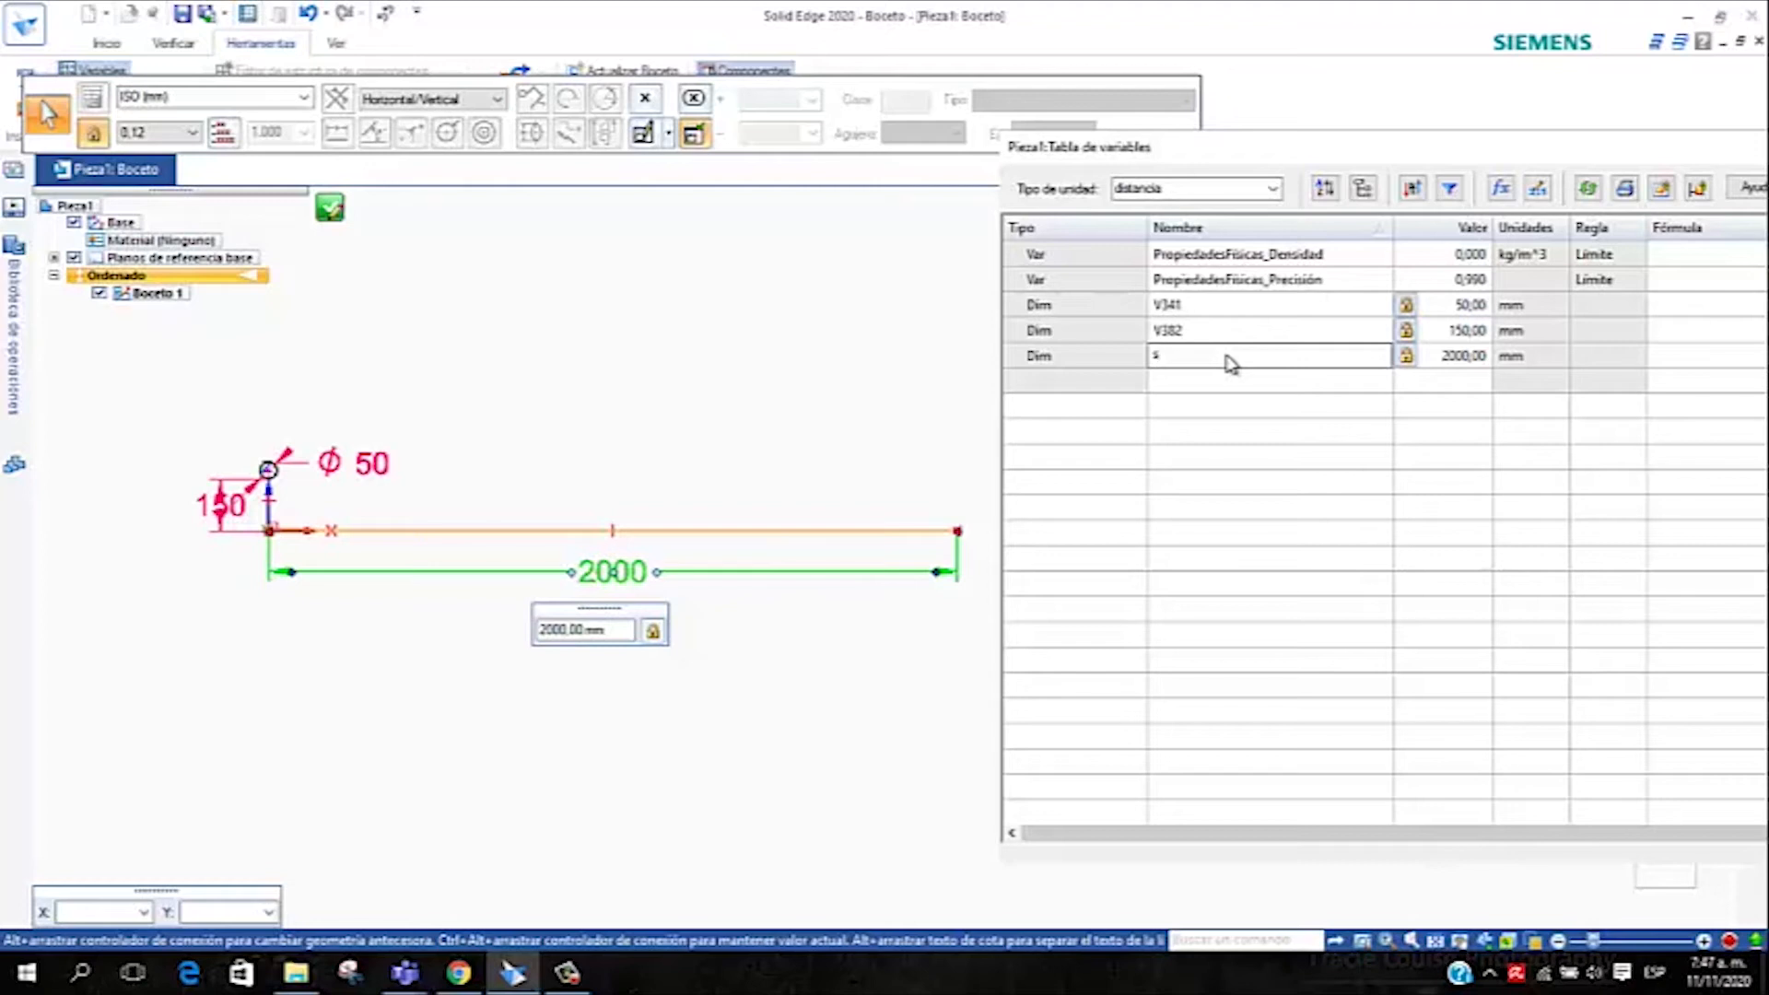
text(pring_)
text(length)
key(Return)
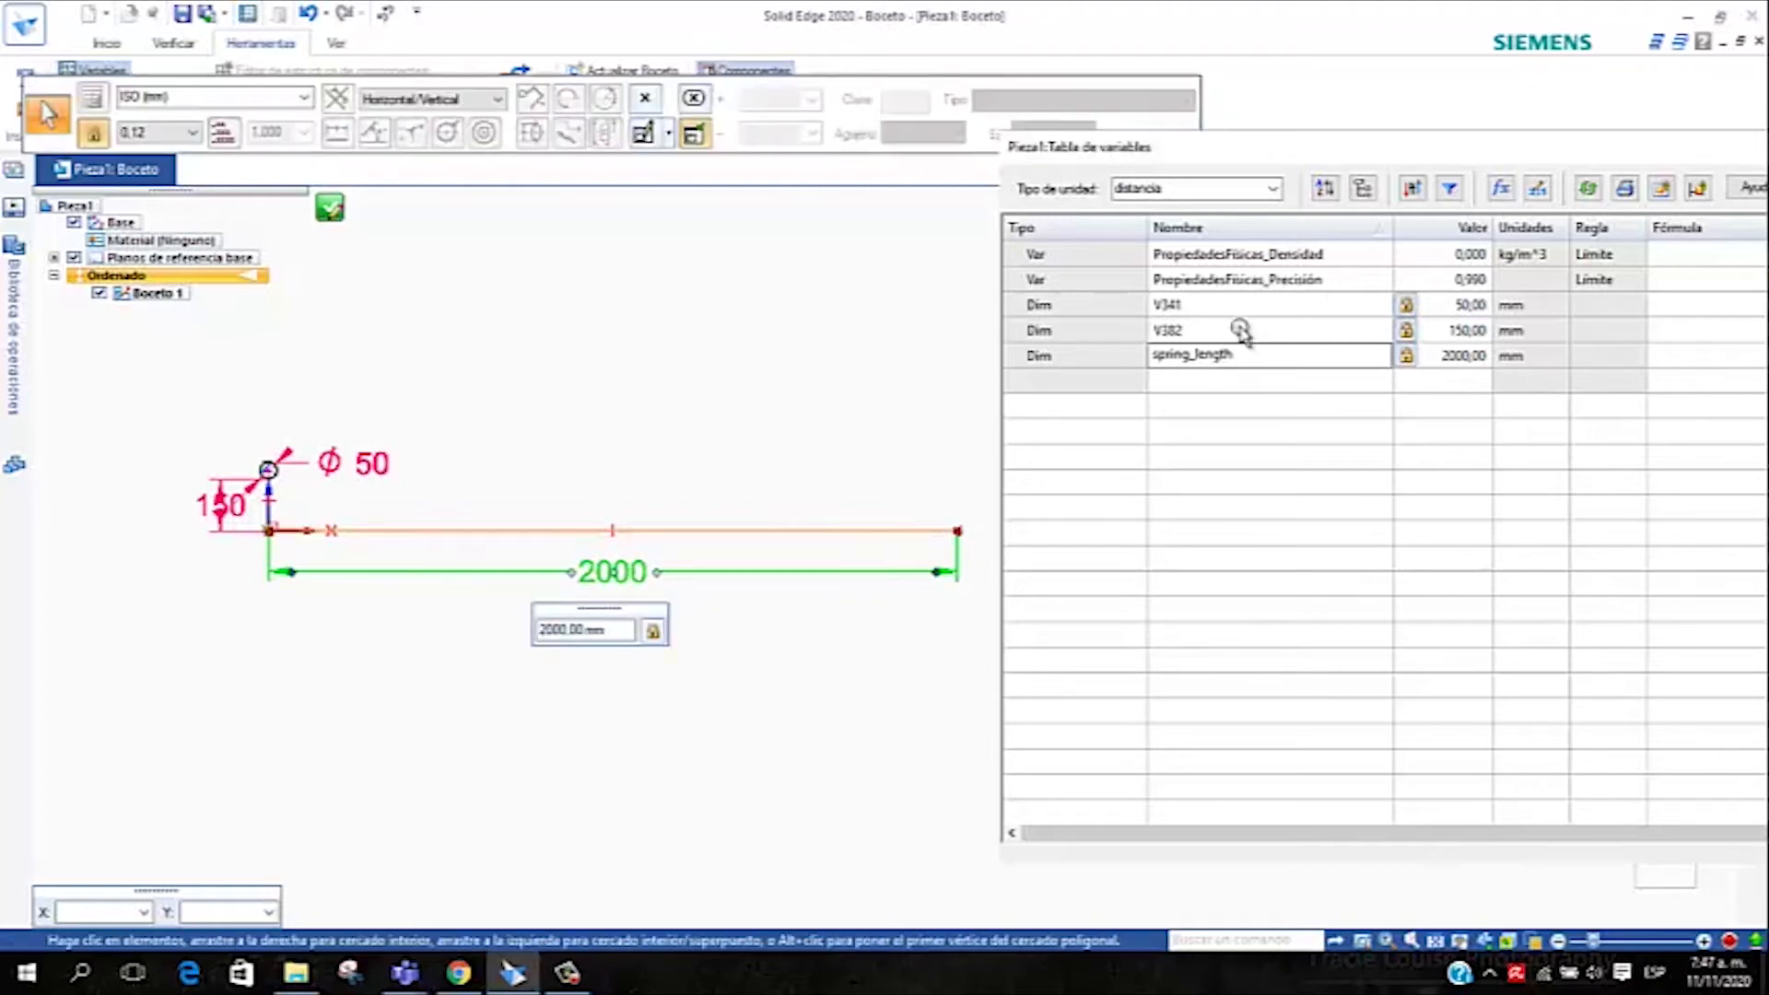
Close the variable table and finish the sketch to return to the part model
drag(1327, 155, 893, 118)
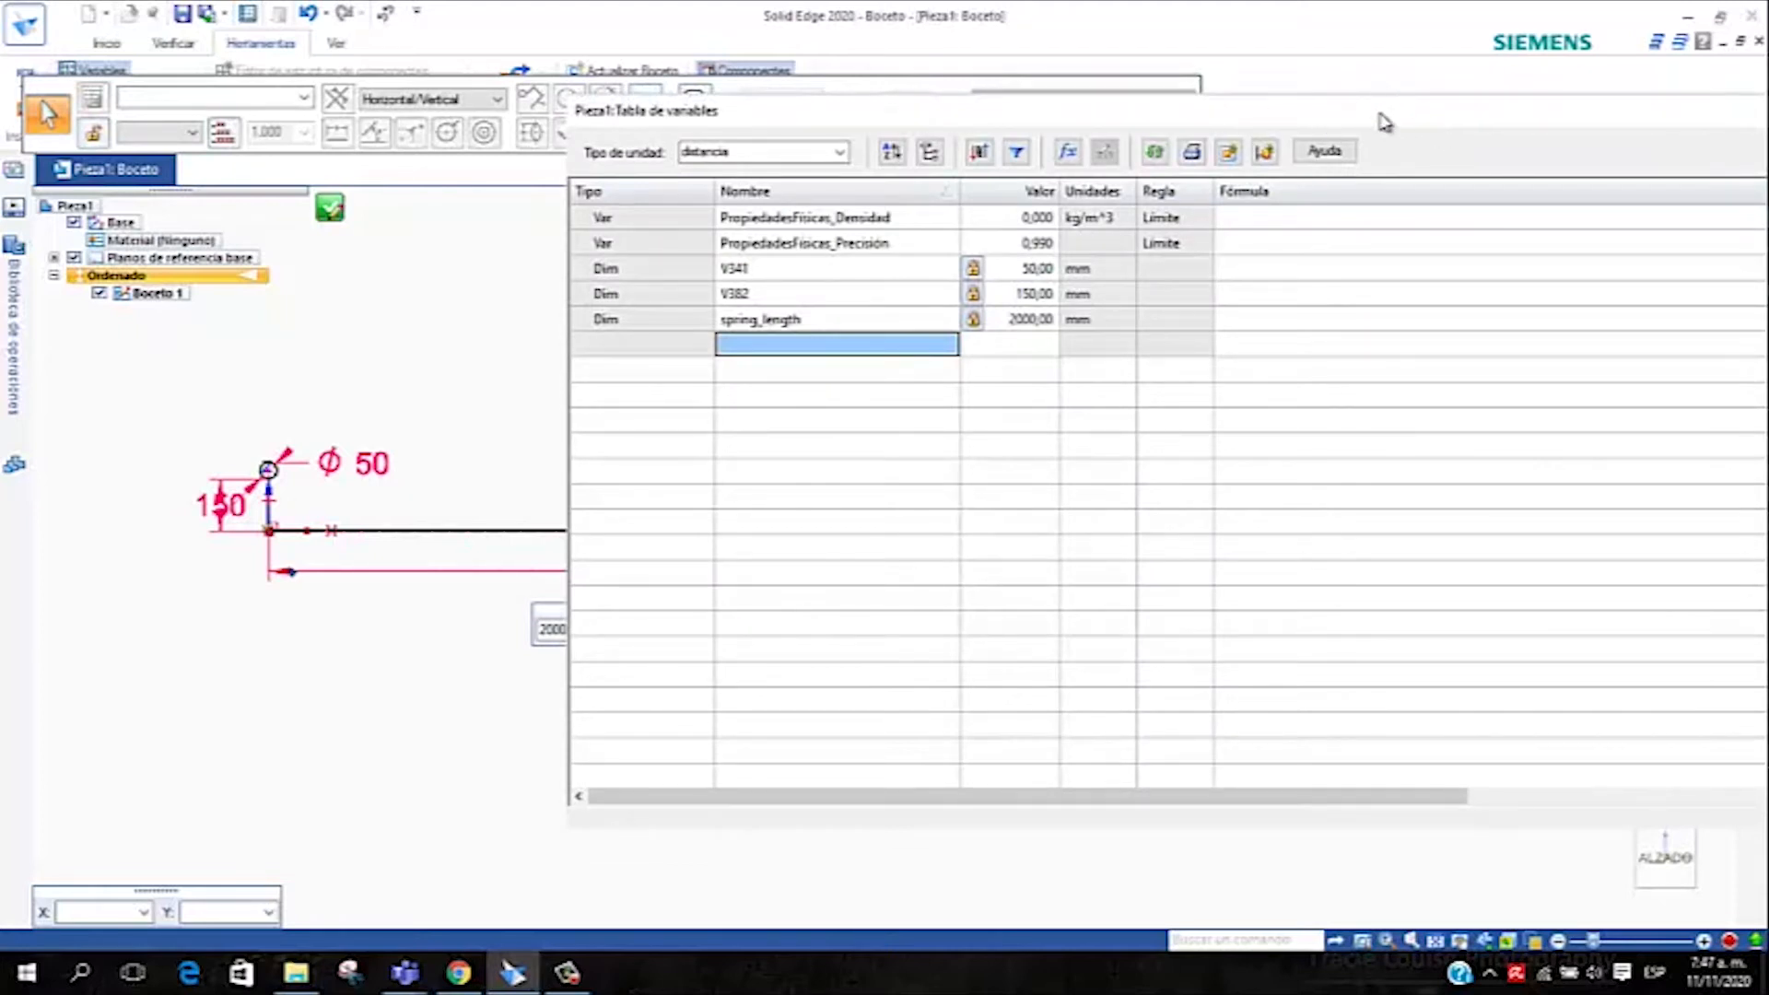
double_click(1262, 125)
click(1416, 114)
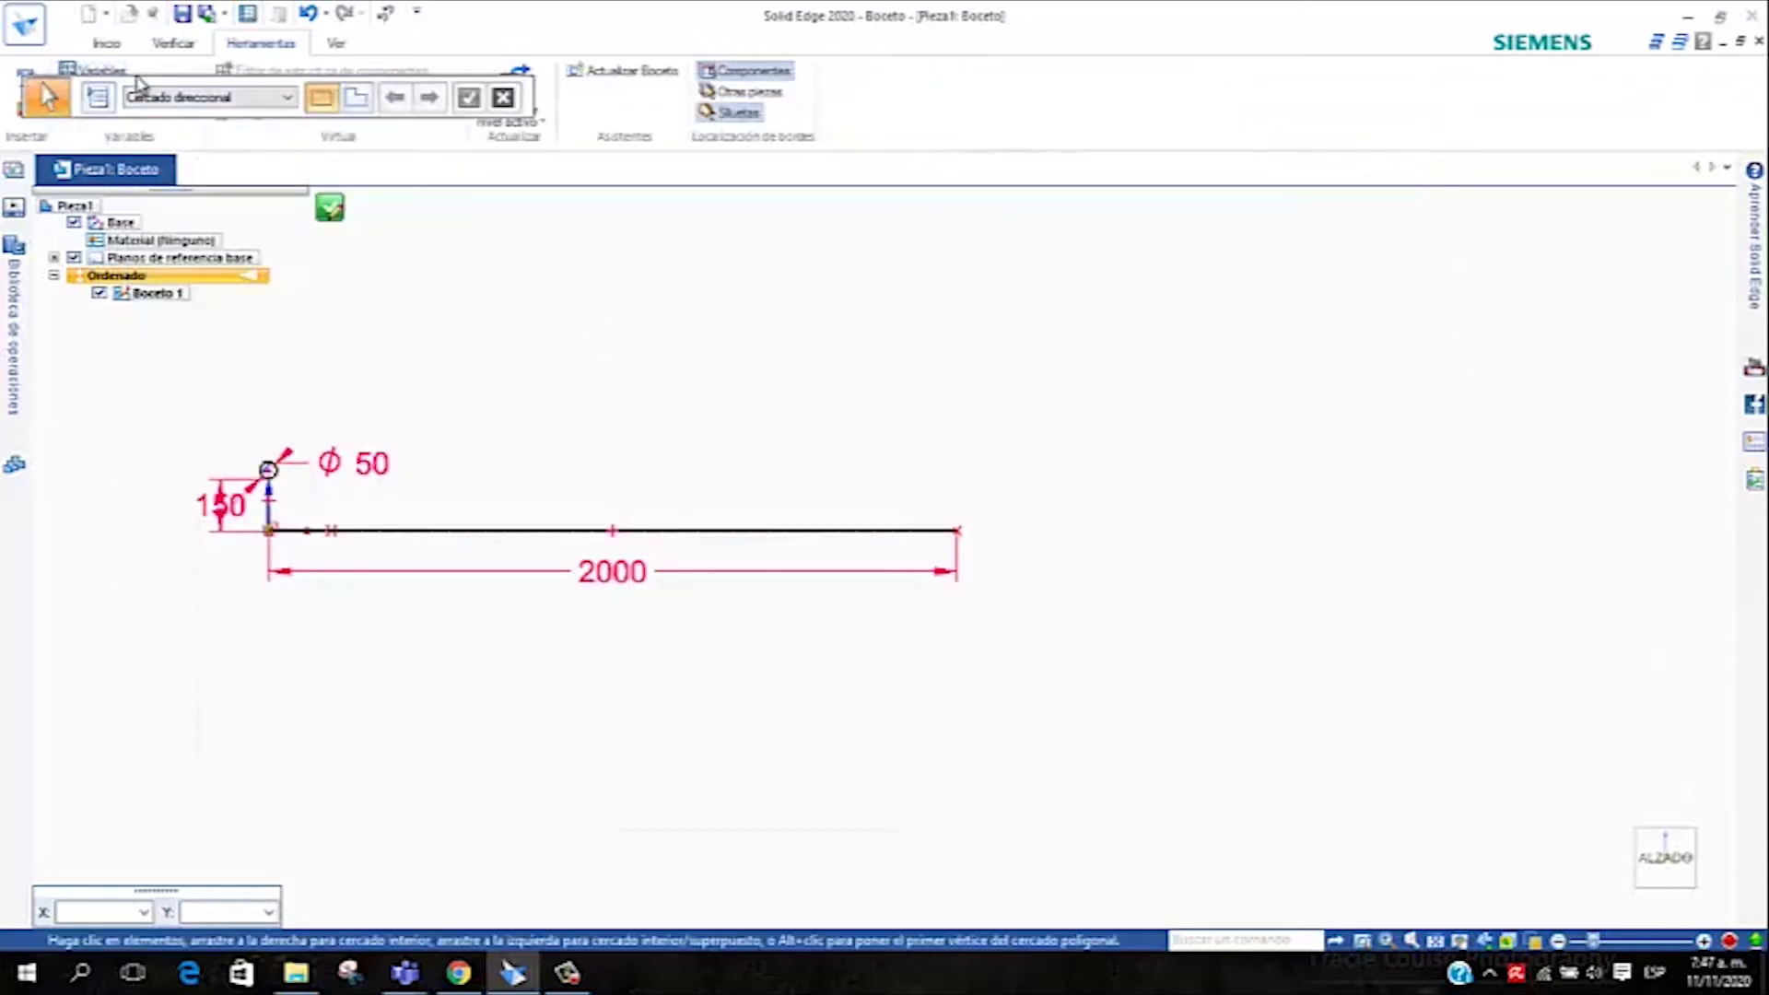
click(110, 43)
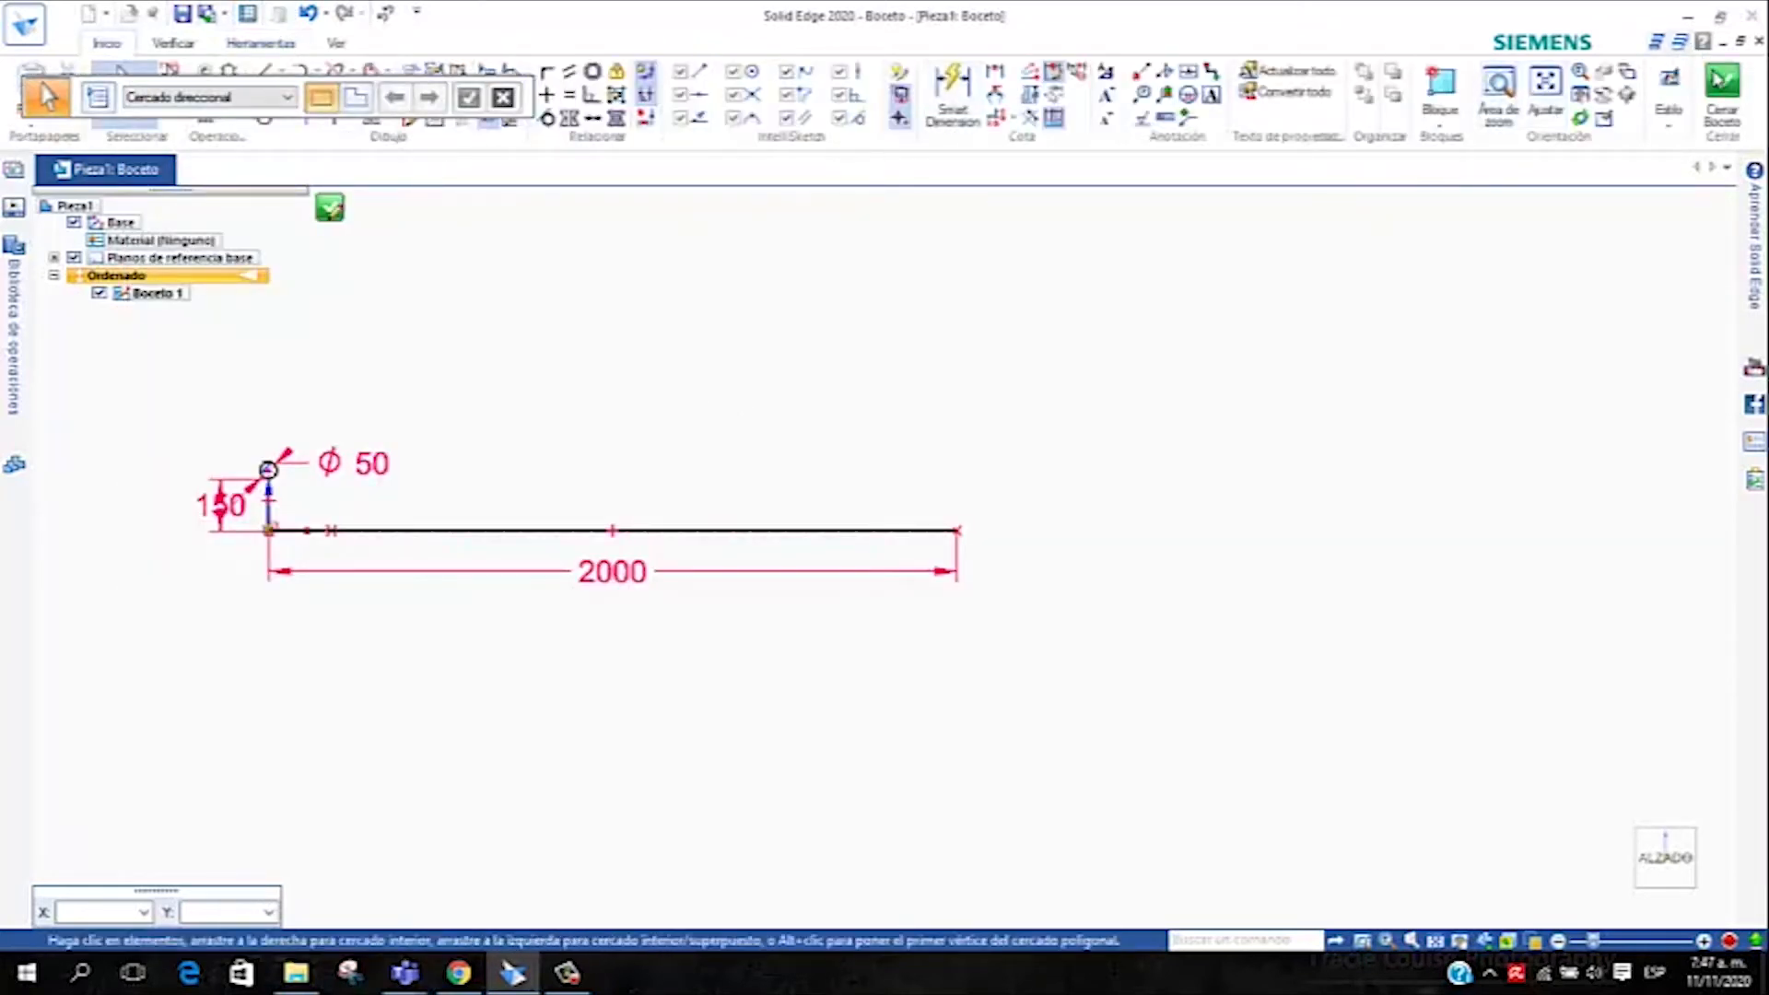
click(1721, 84)
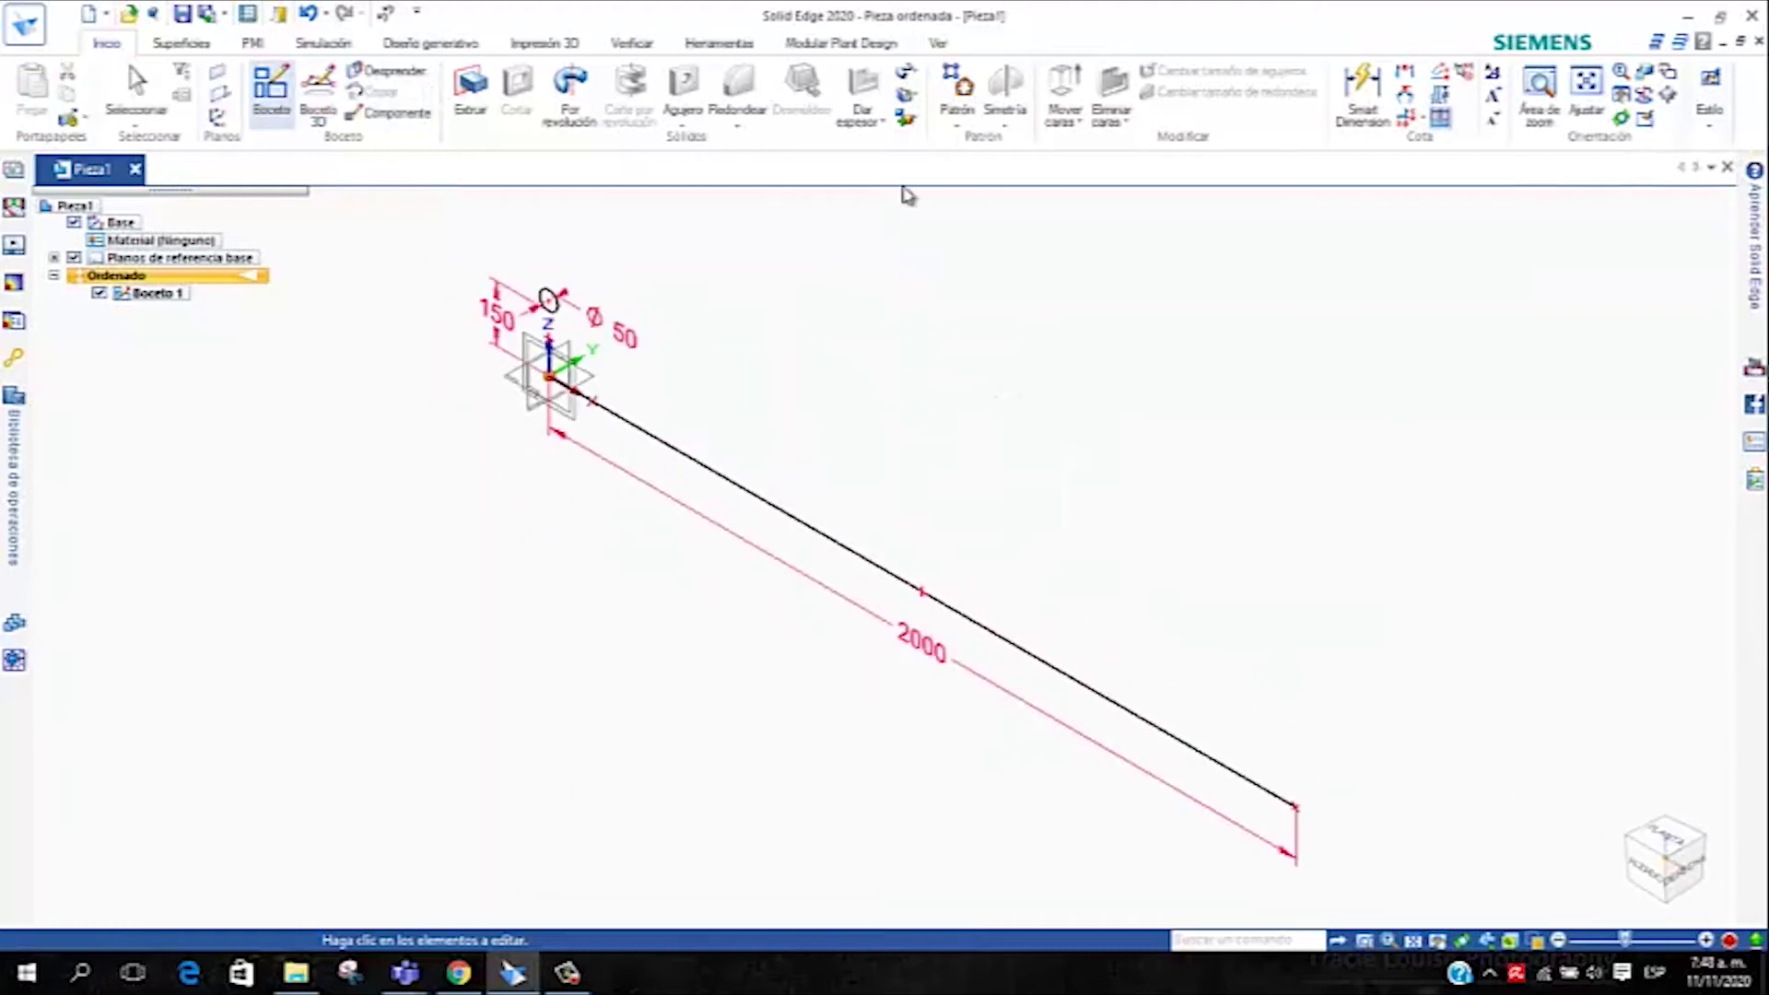
Create a reference plane parallel to the YZ base plane at the far endpoint of the sketched line
click(917, 79)
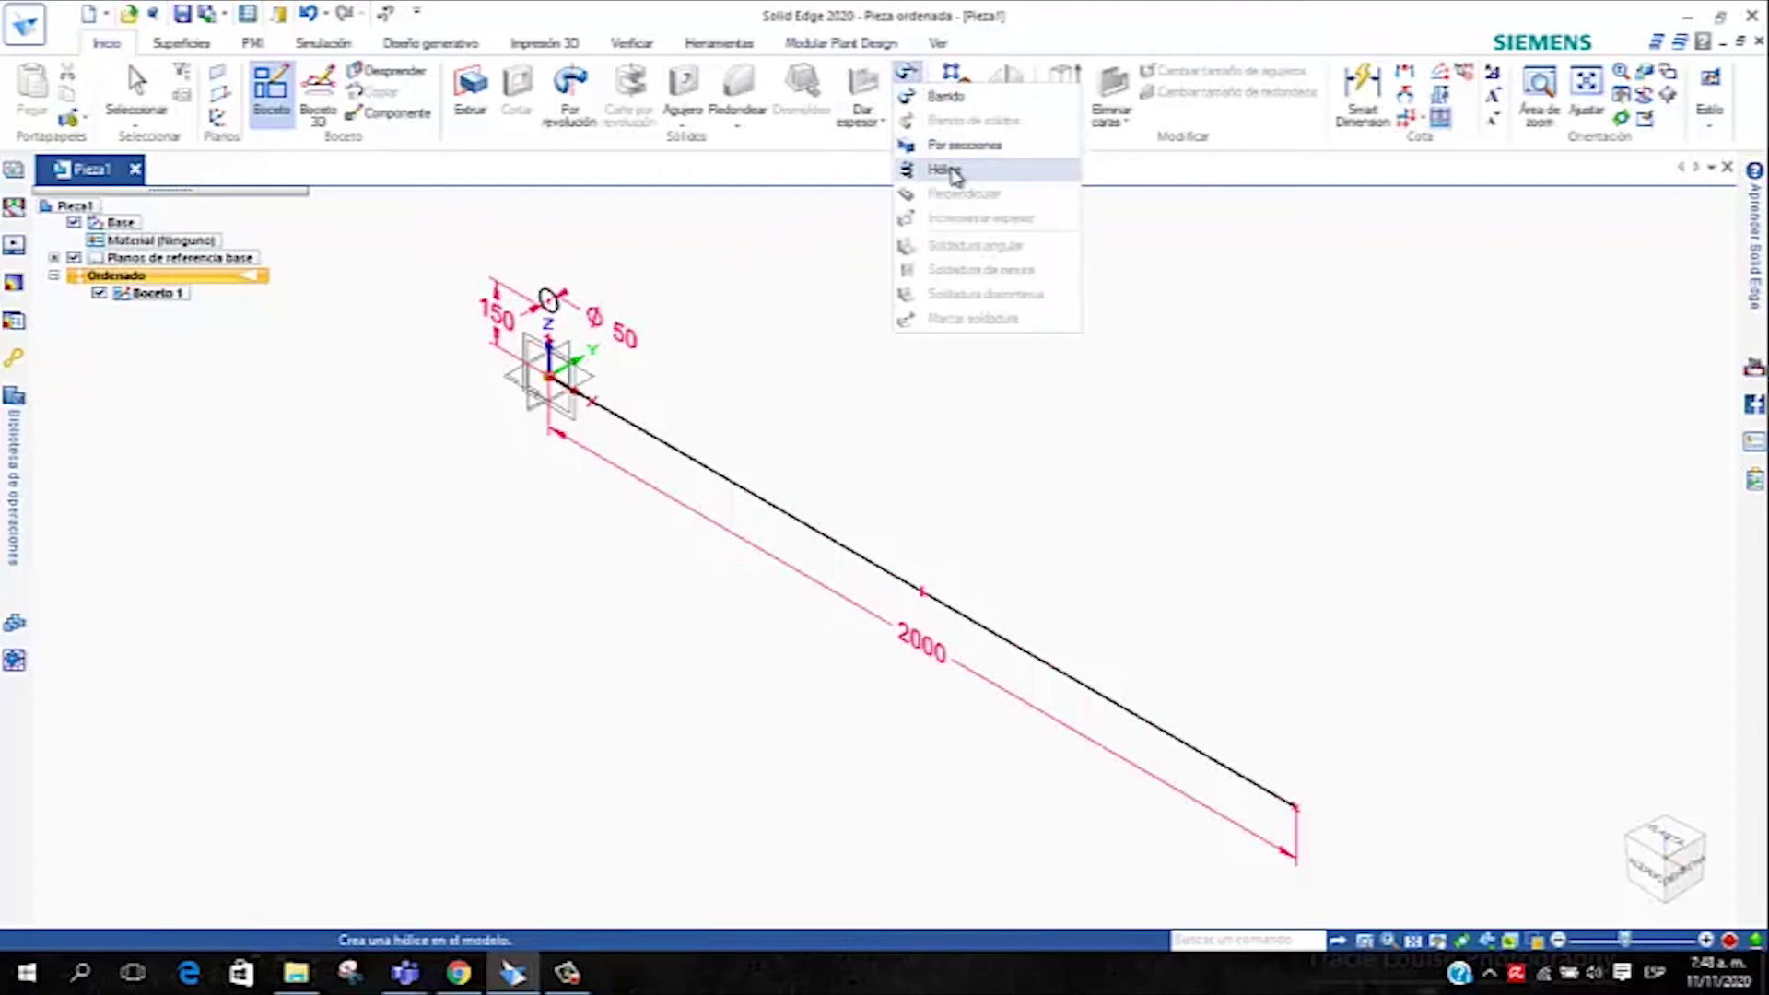
click(782, 307)
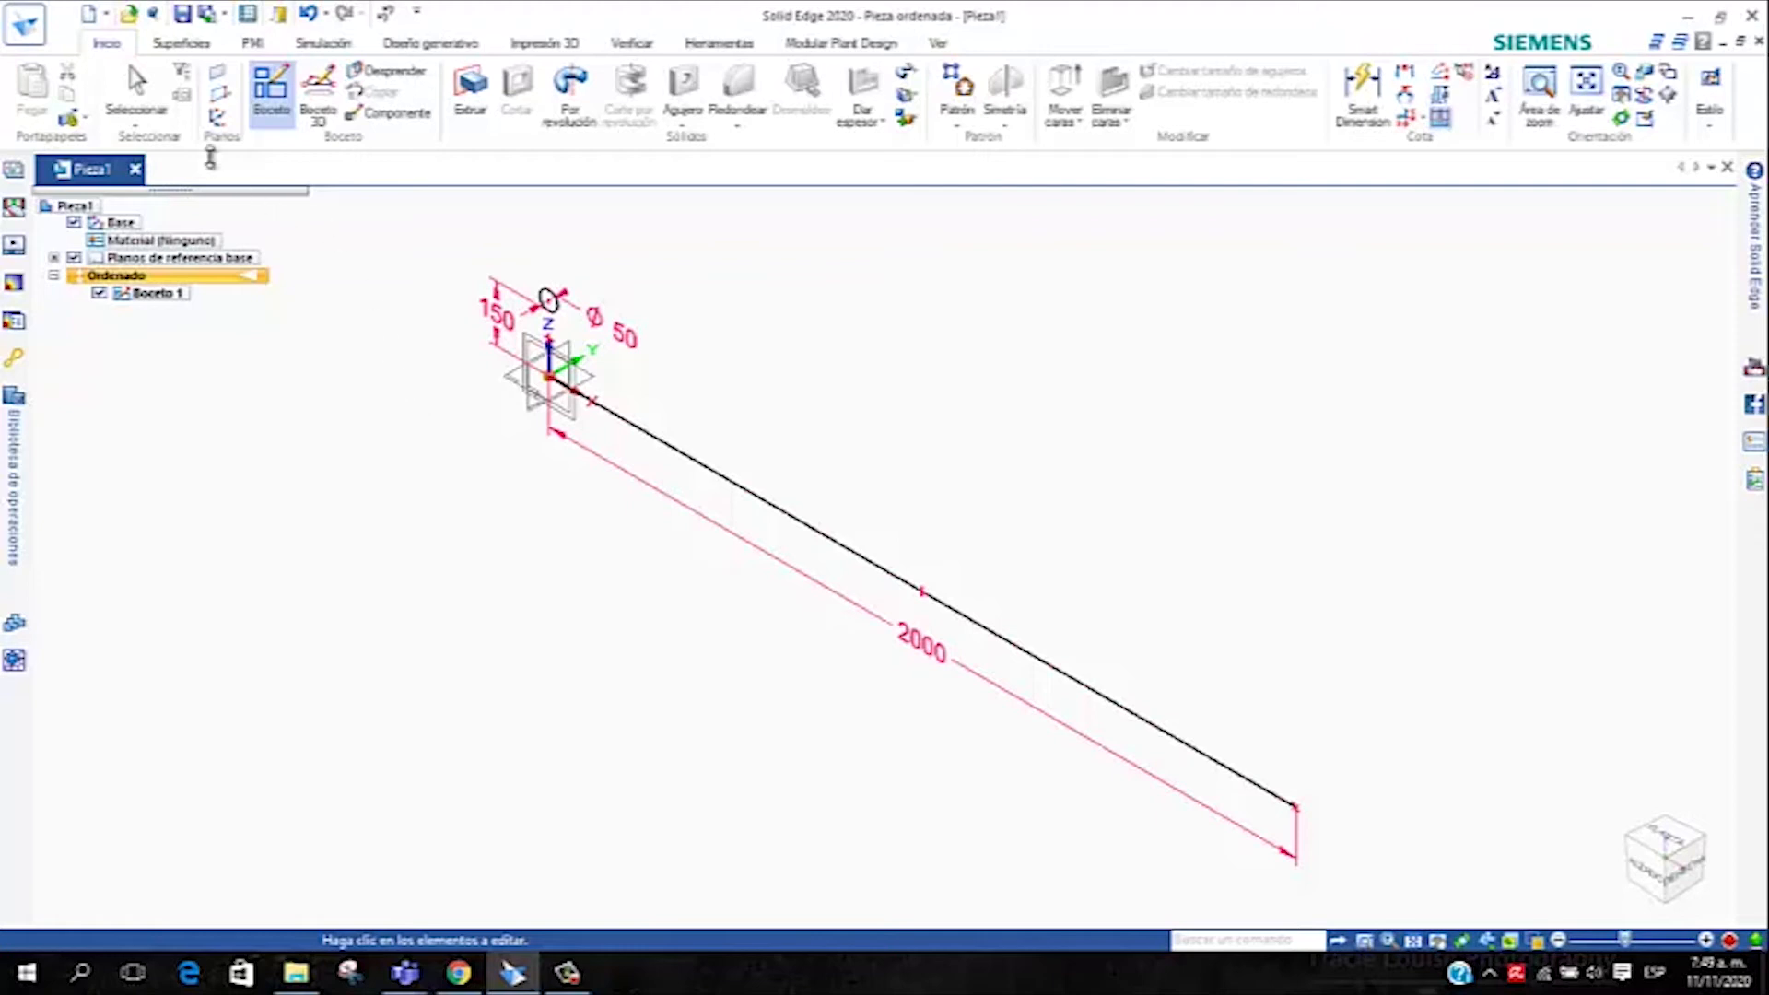
click(224, 96)
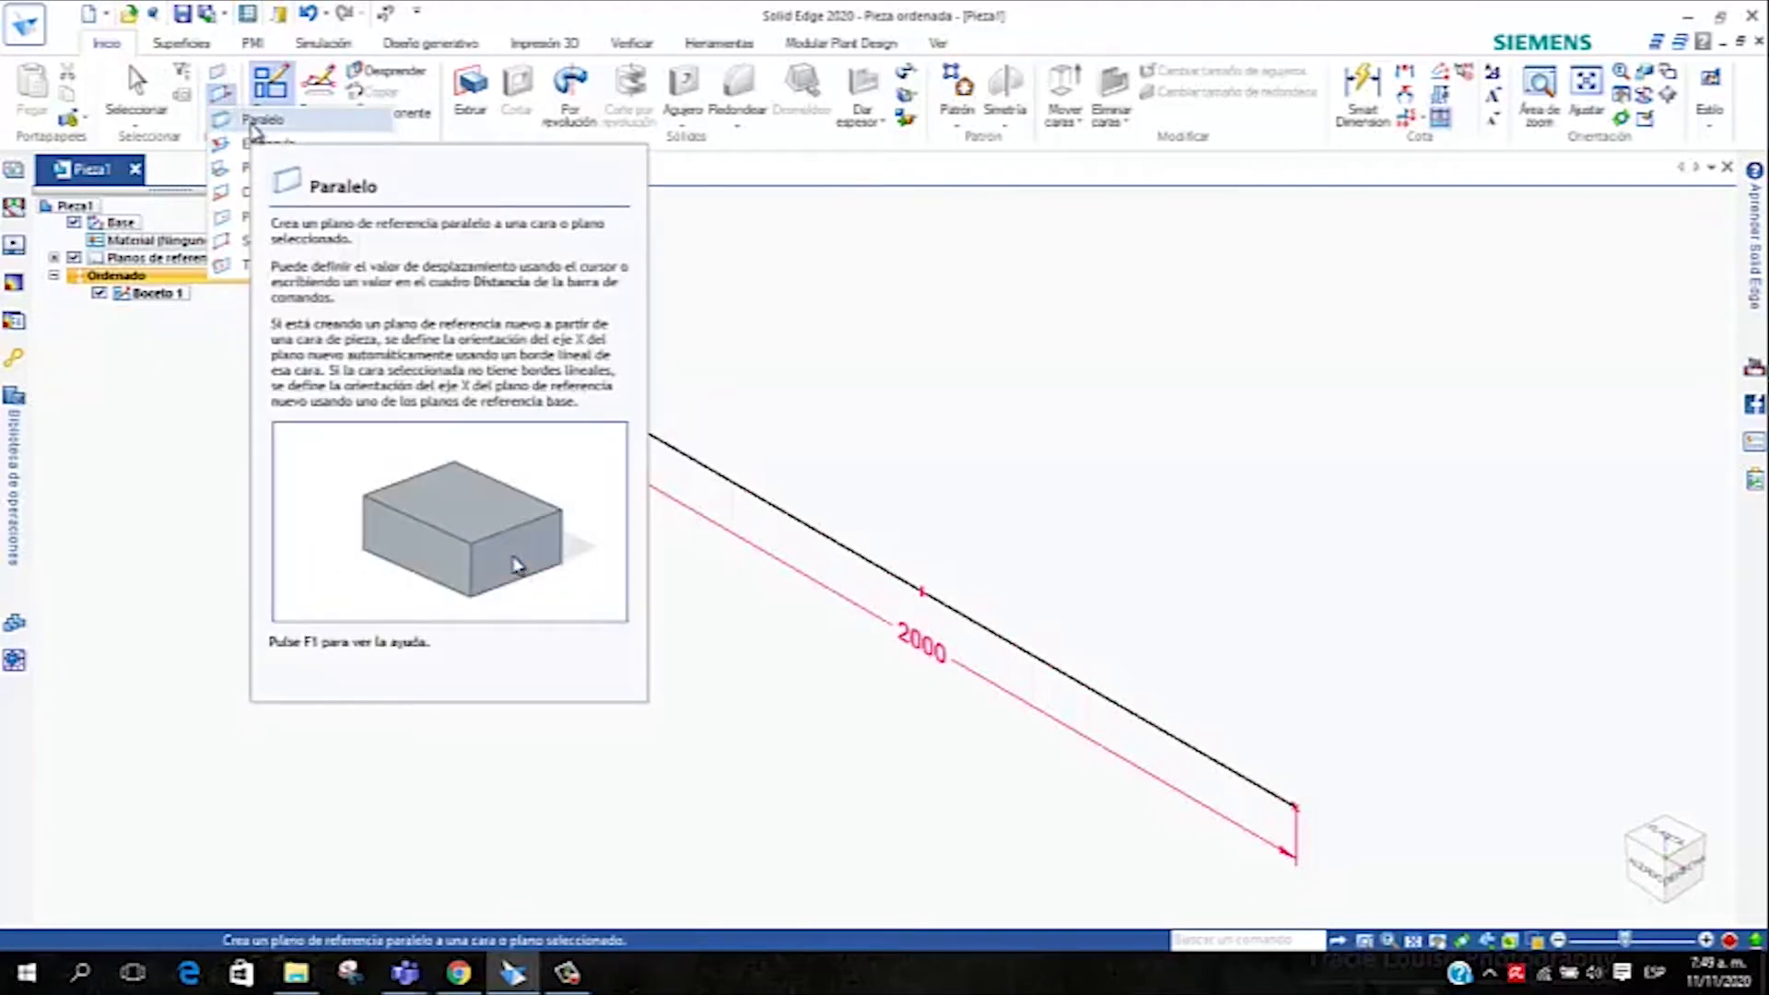
click(256, 121)
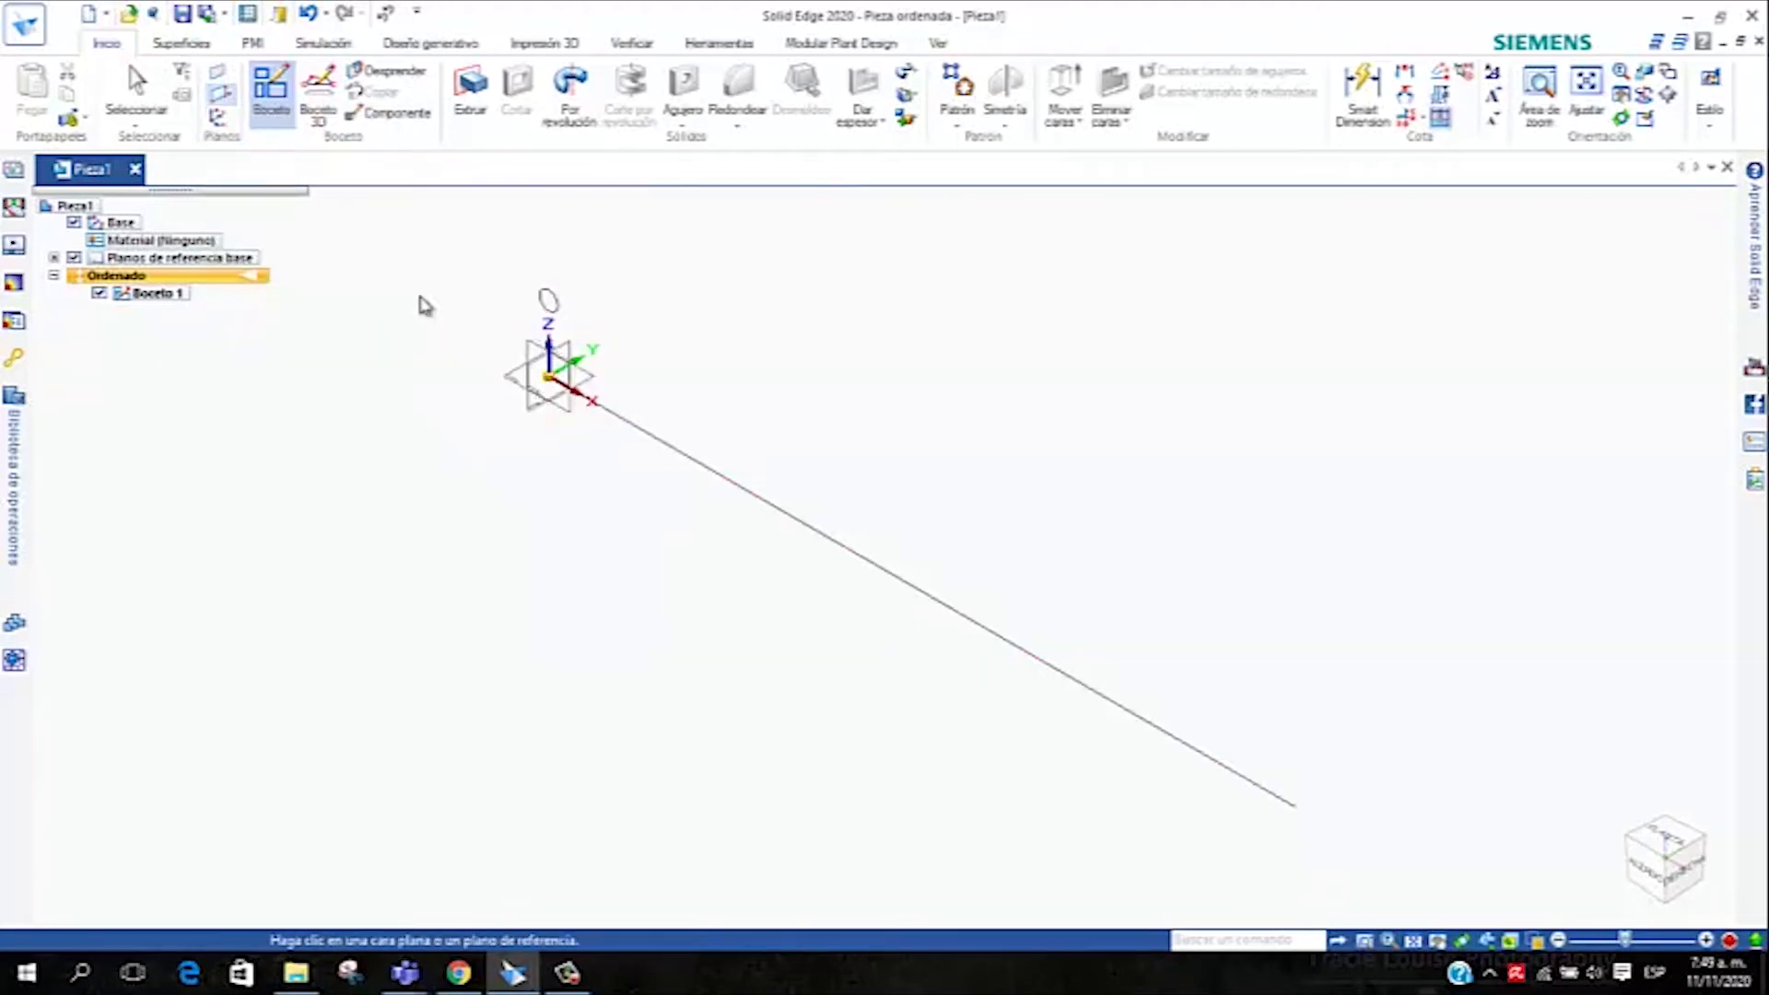
click(541, 414)
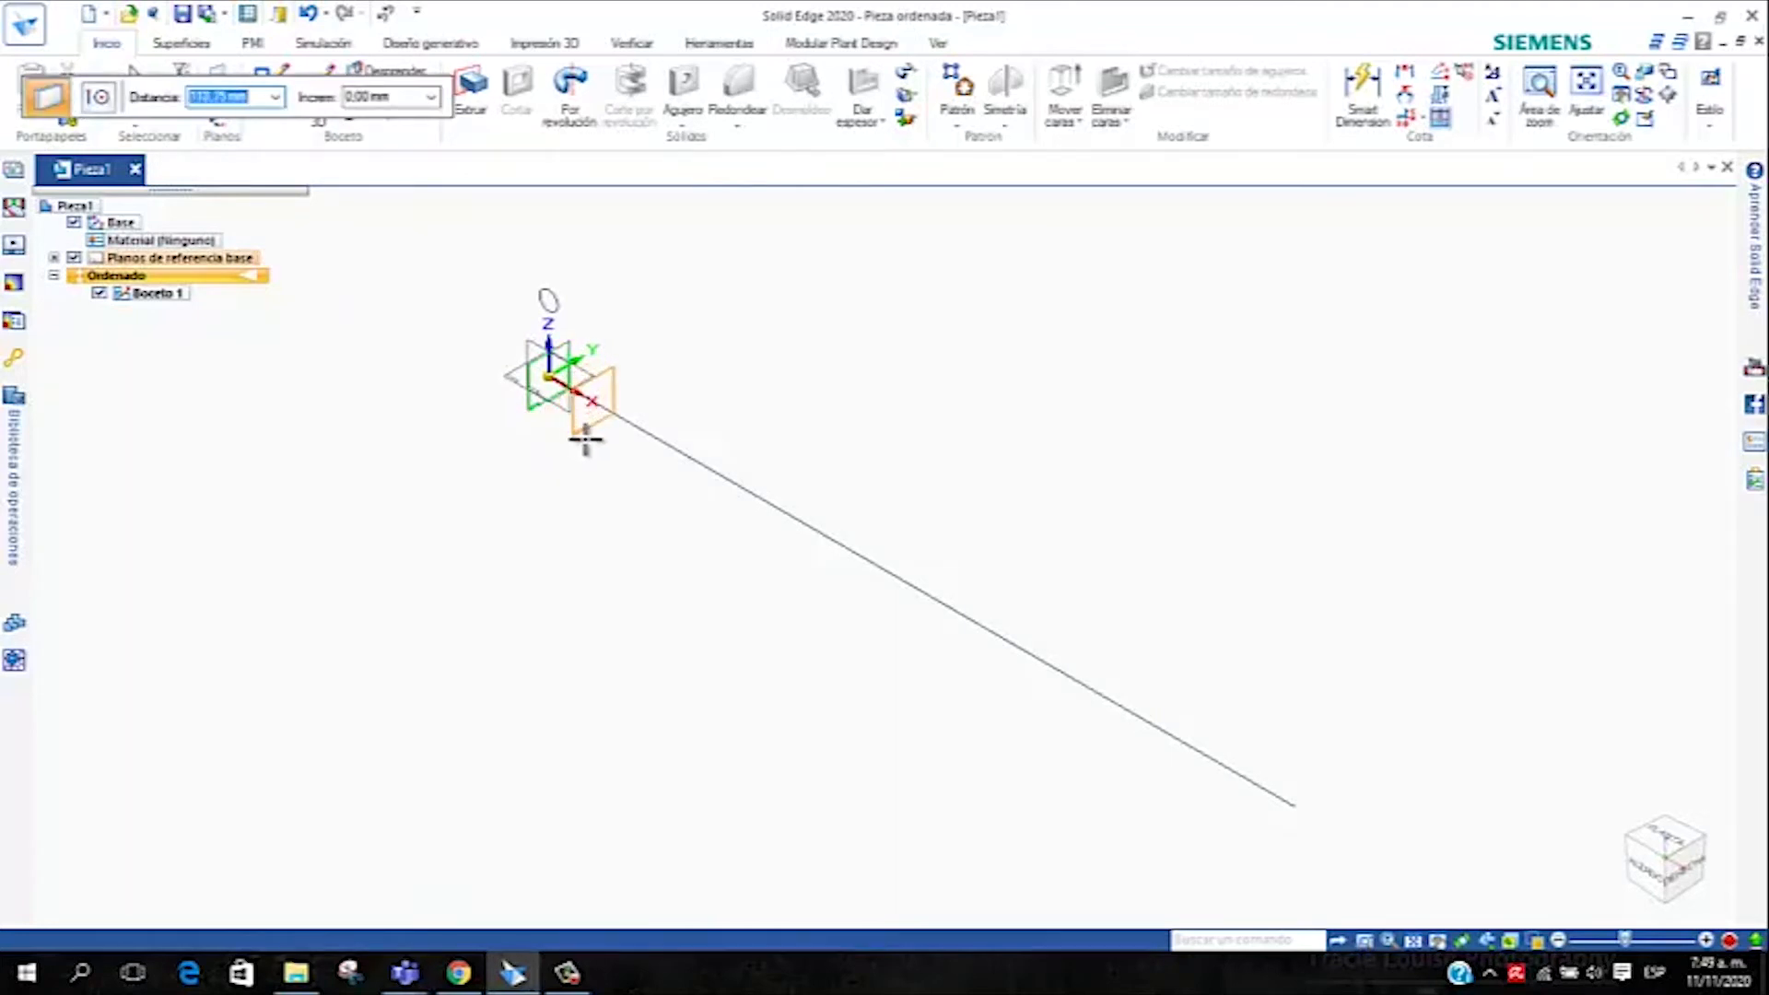
click(1290, 811)
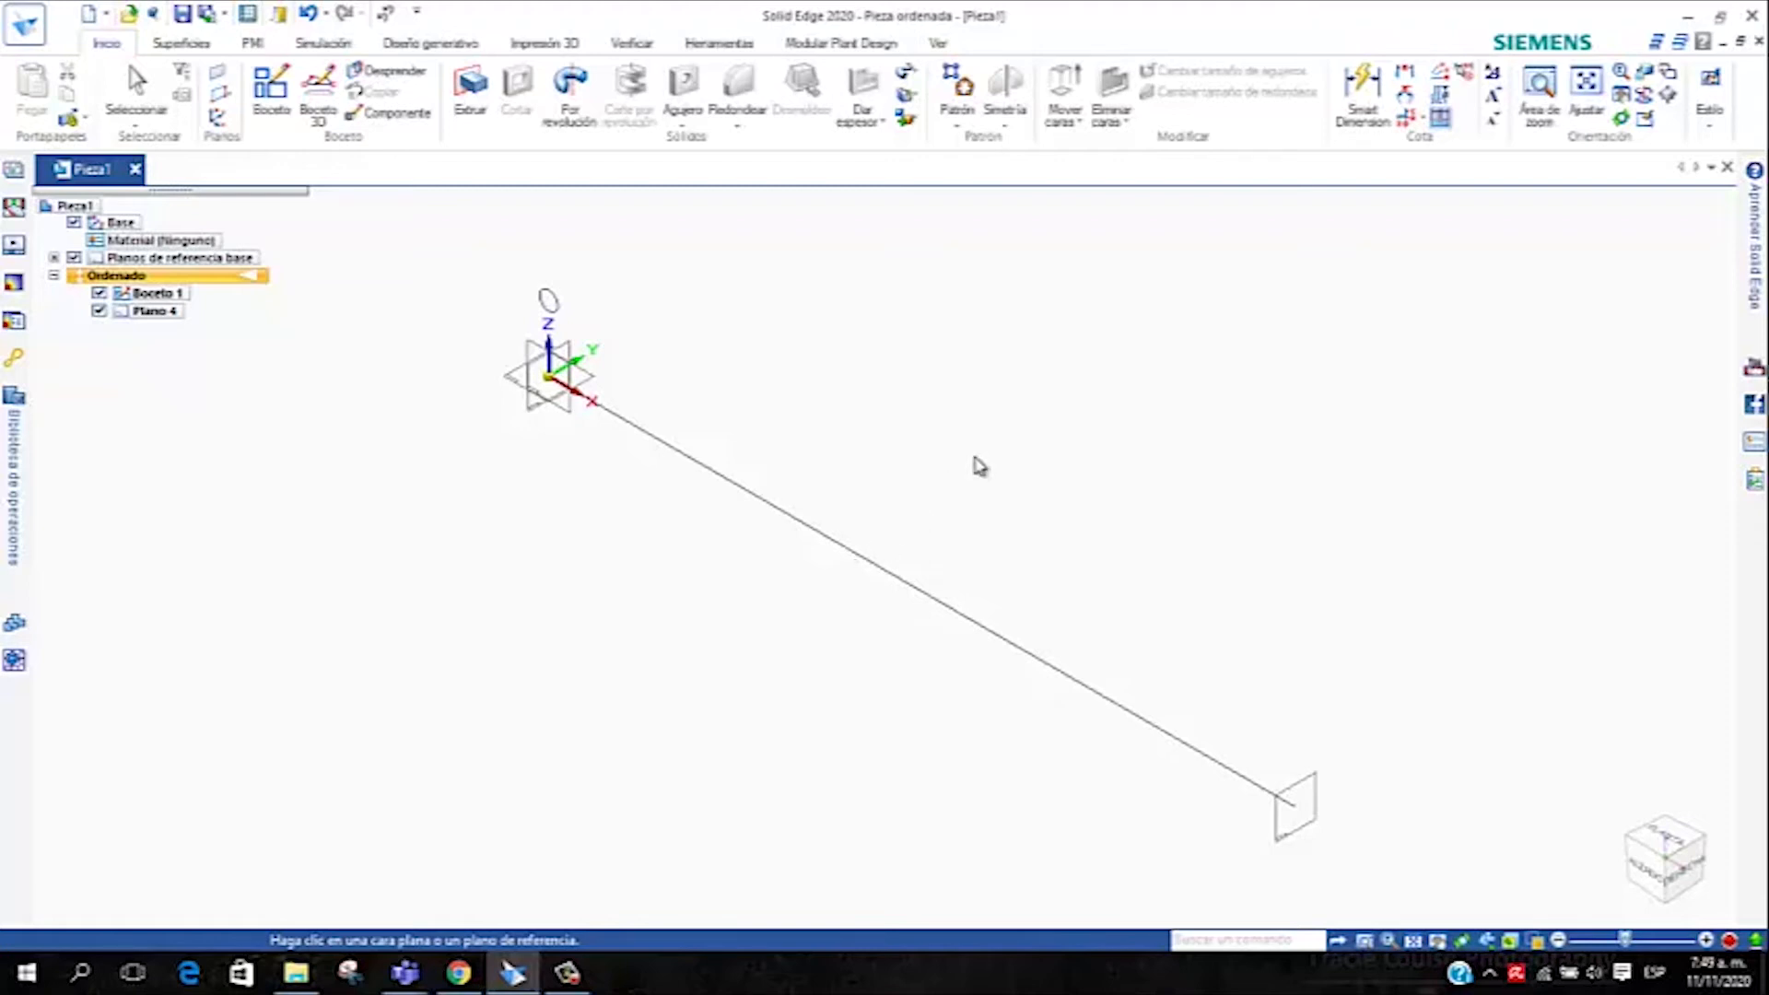
Start a Helix protrusion with its geometry selected from the sketch (Seleccionar desde Boceto) in chain mode (Cadena)
click(910, 102)
click(939, 122)
click(916, 83)
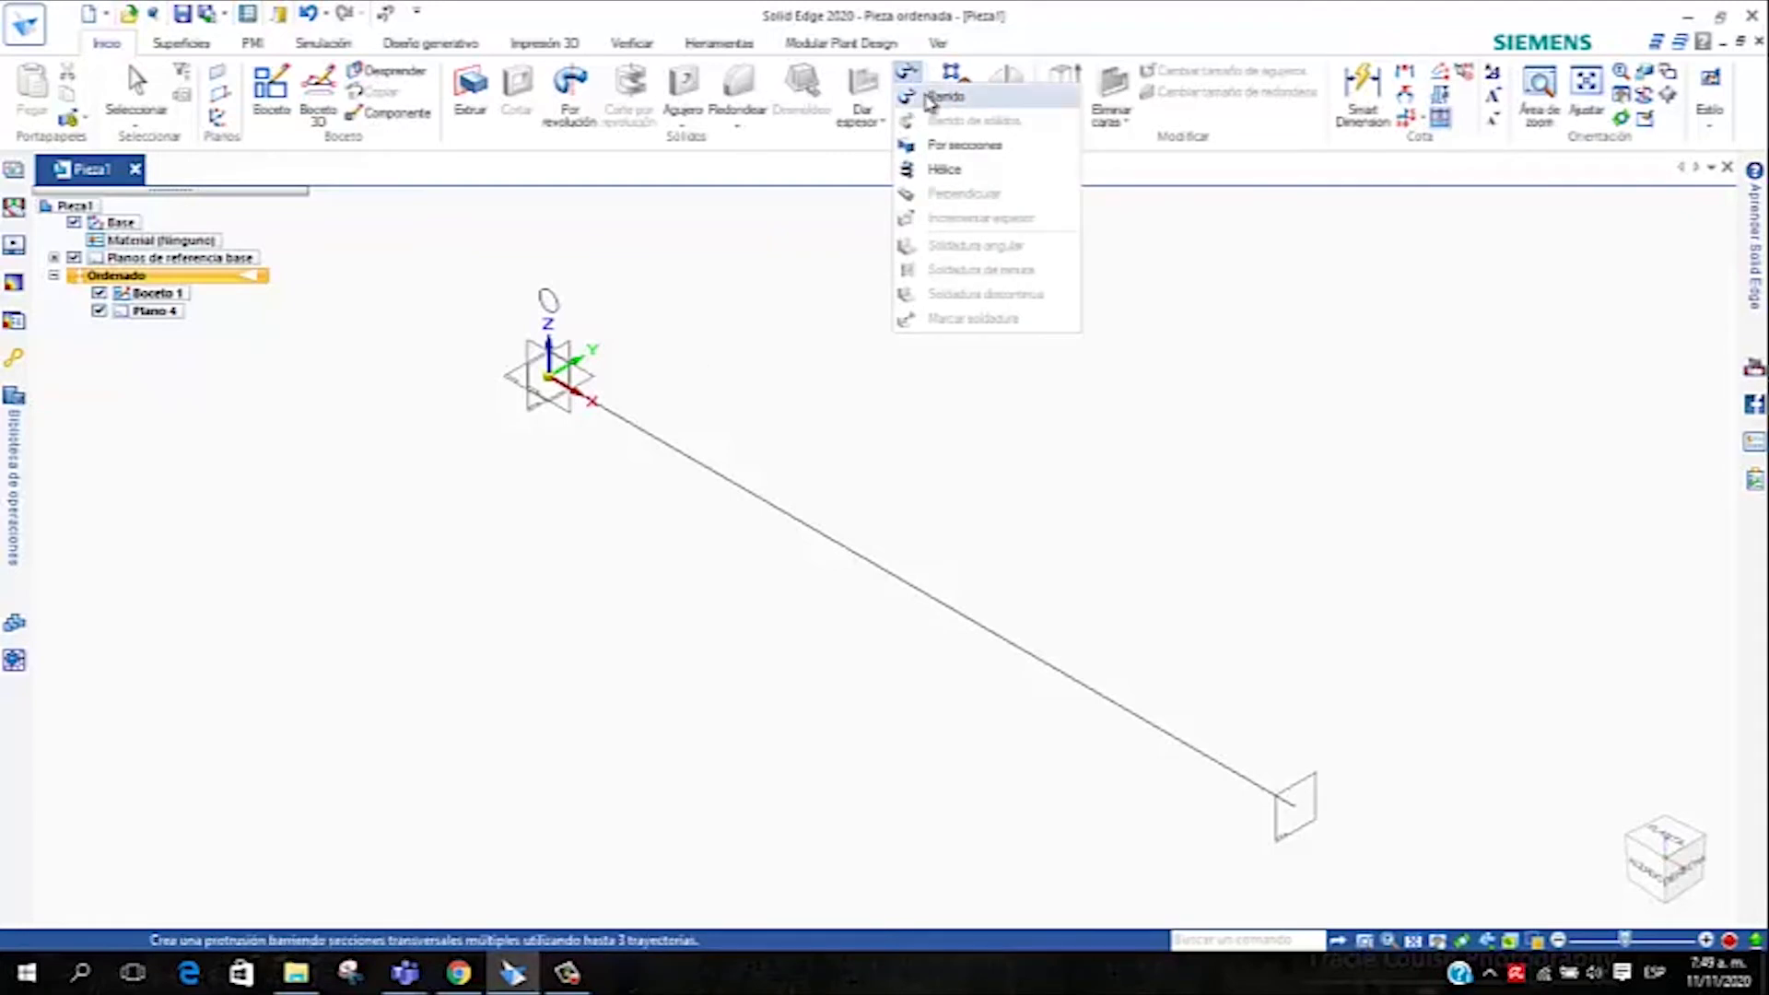
click(967, 175)
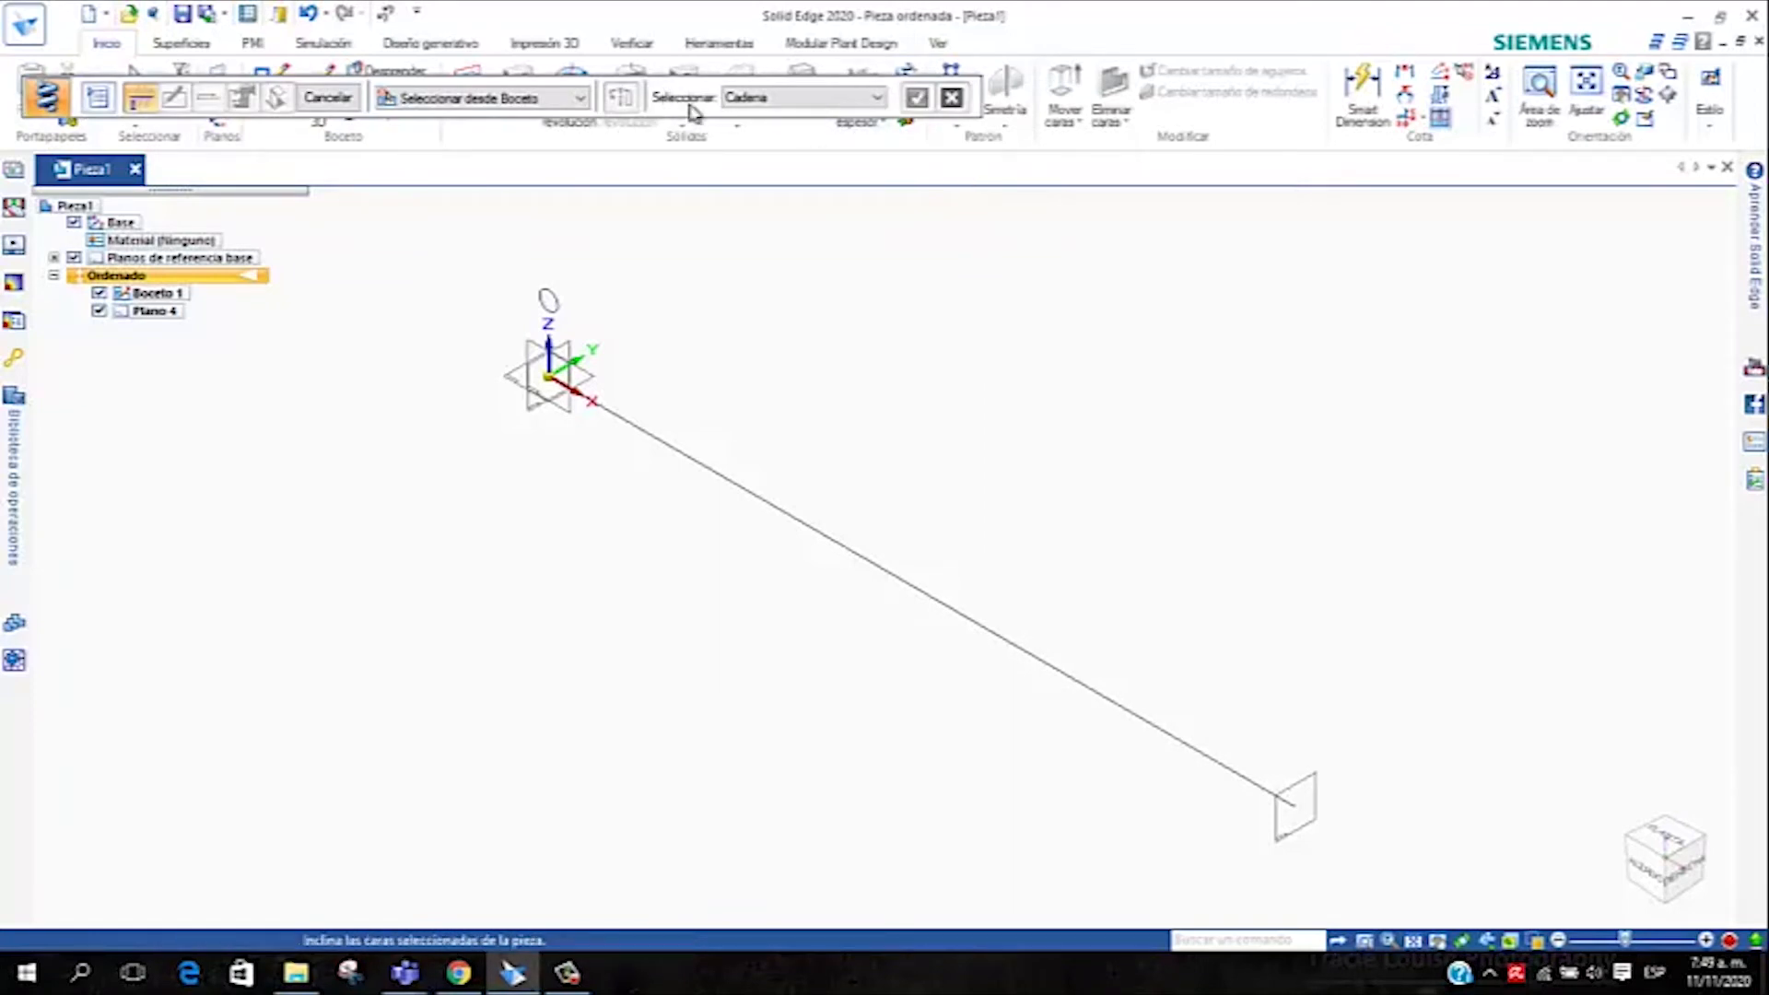
drag(692, 111, 846, 241)
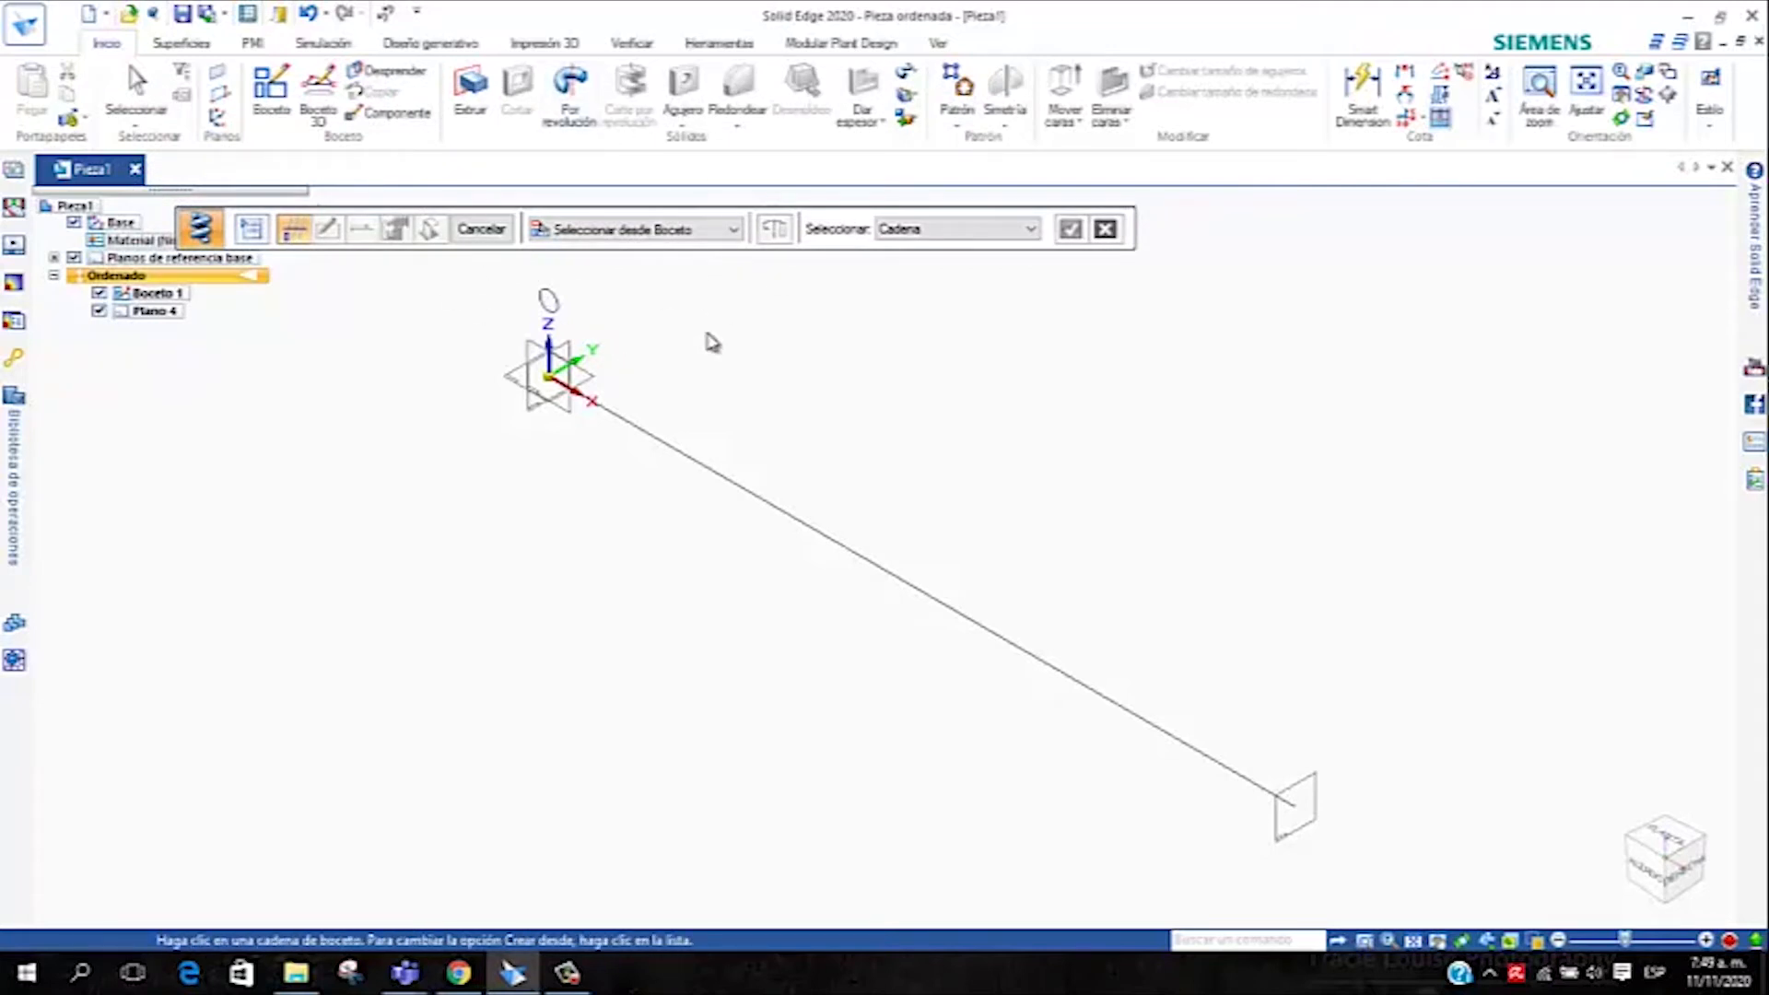
click(714, 232)
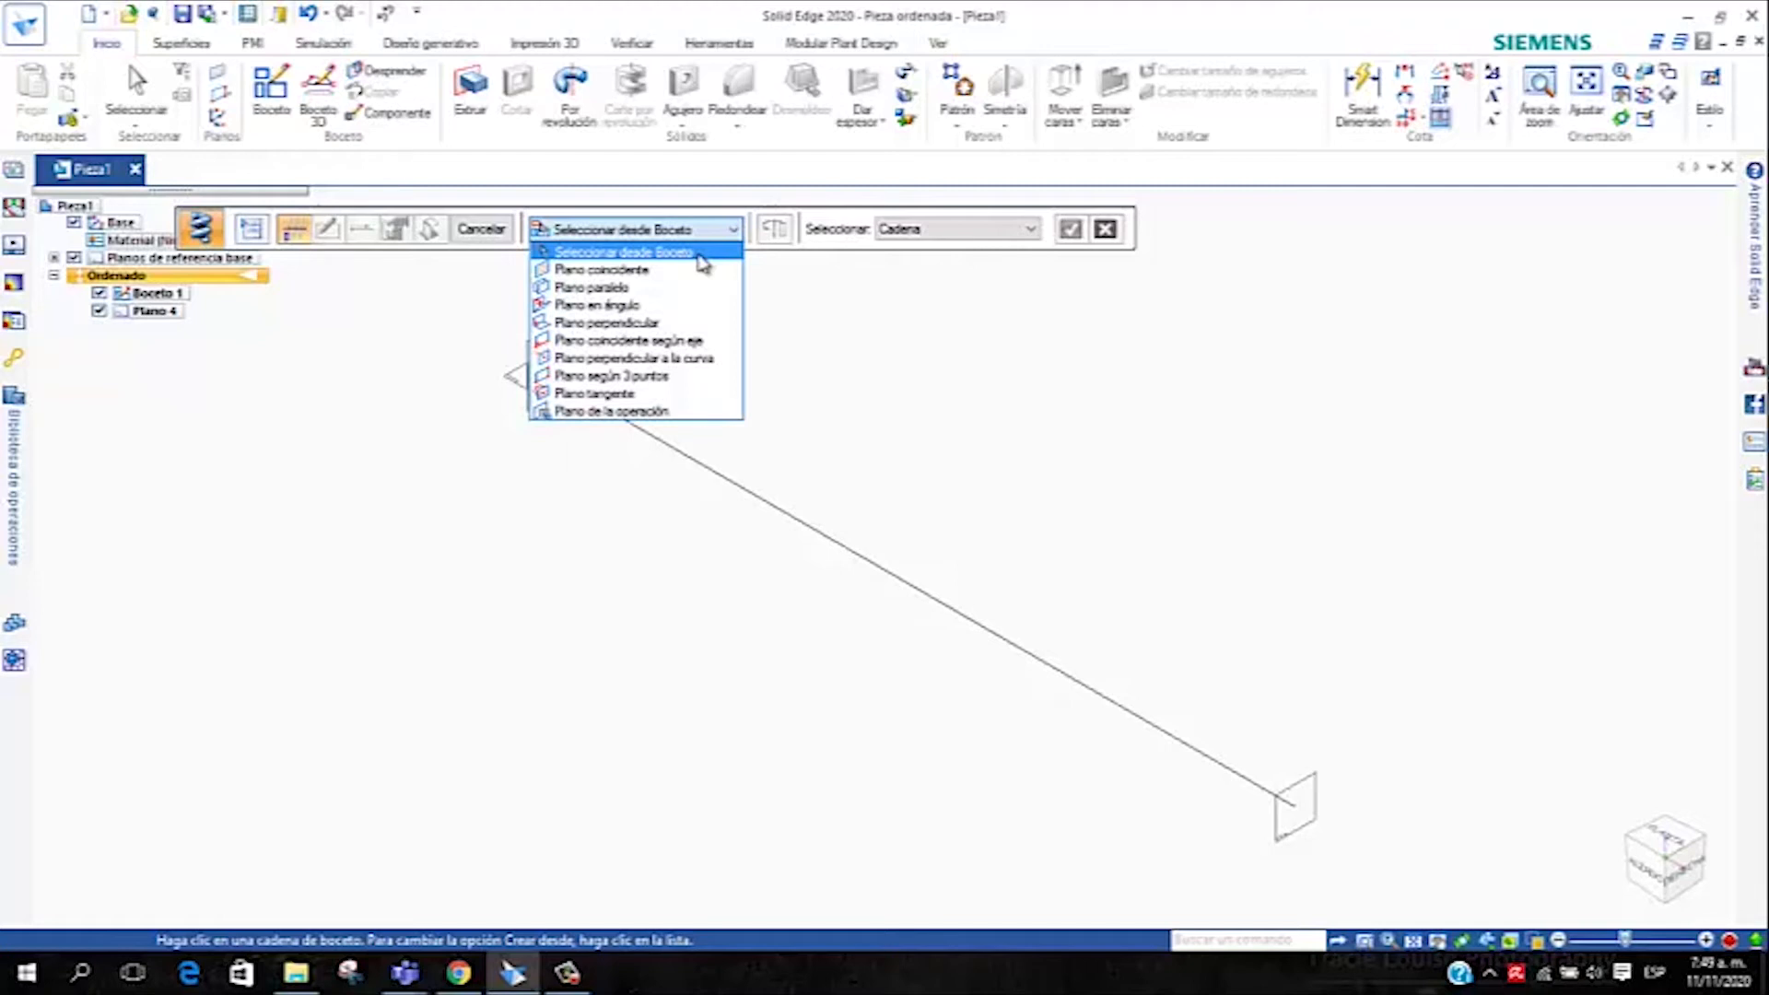
click(701, 260)
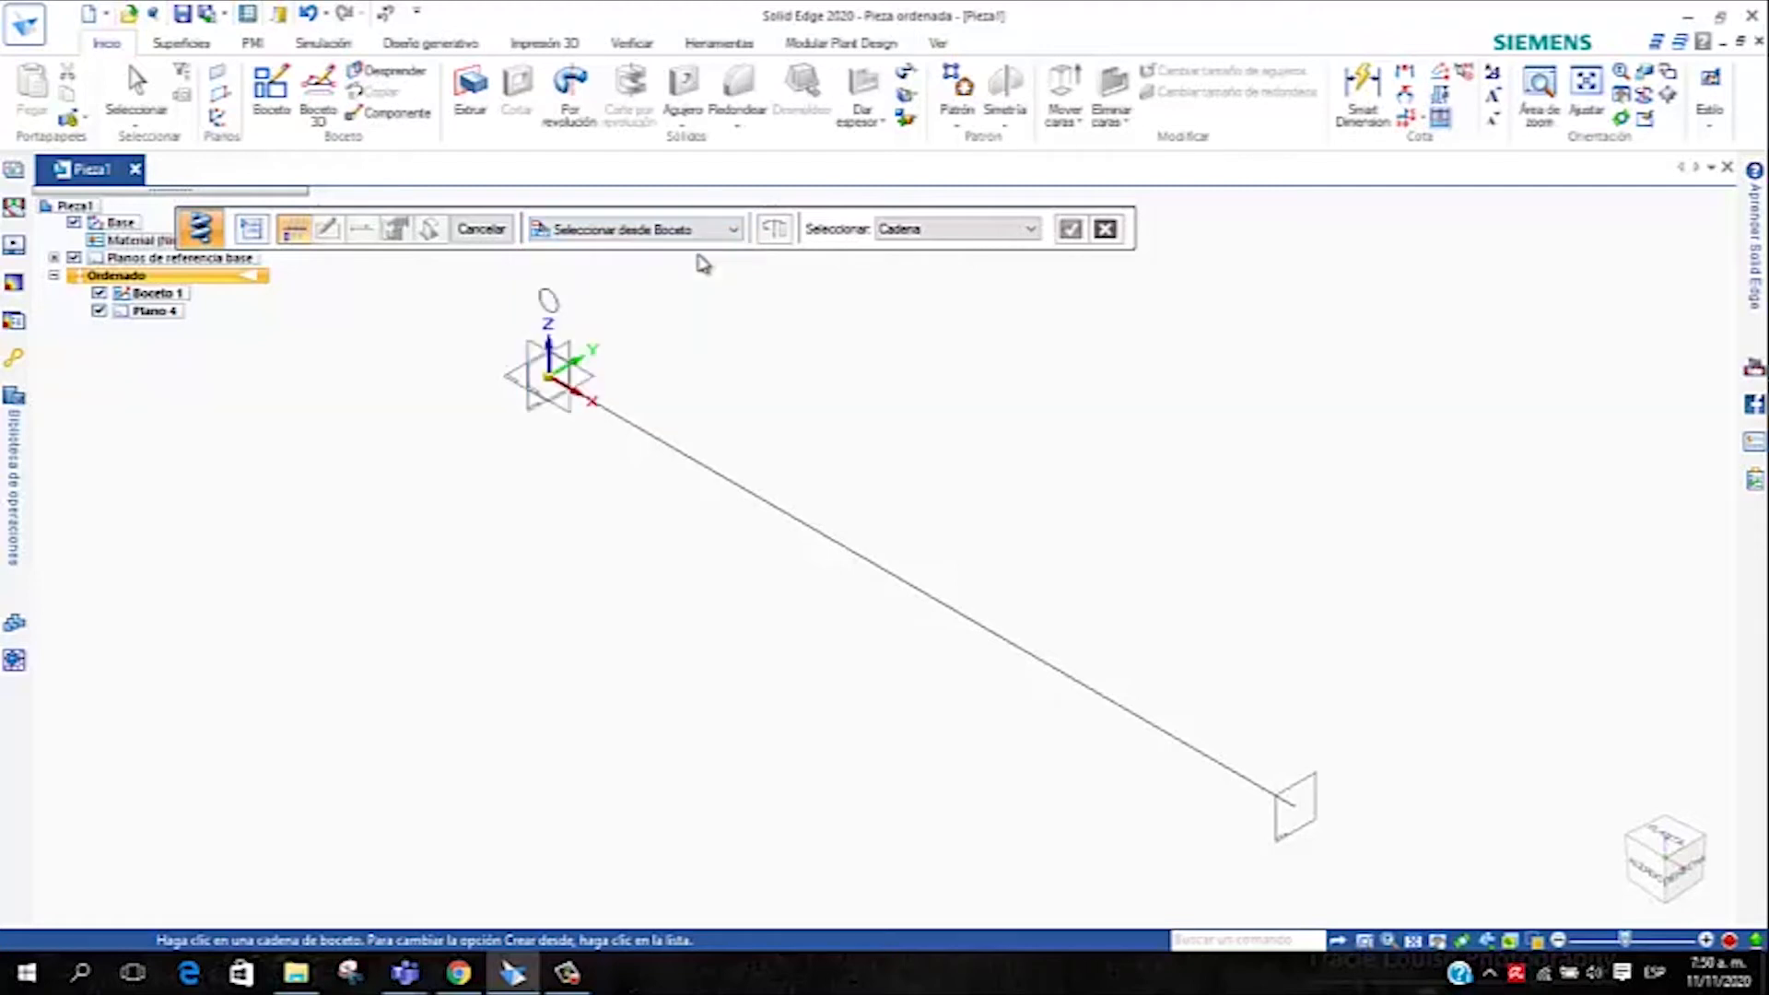
click(932, 237)
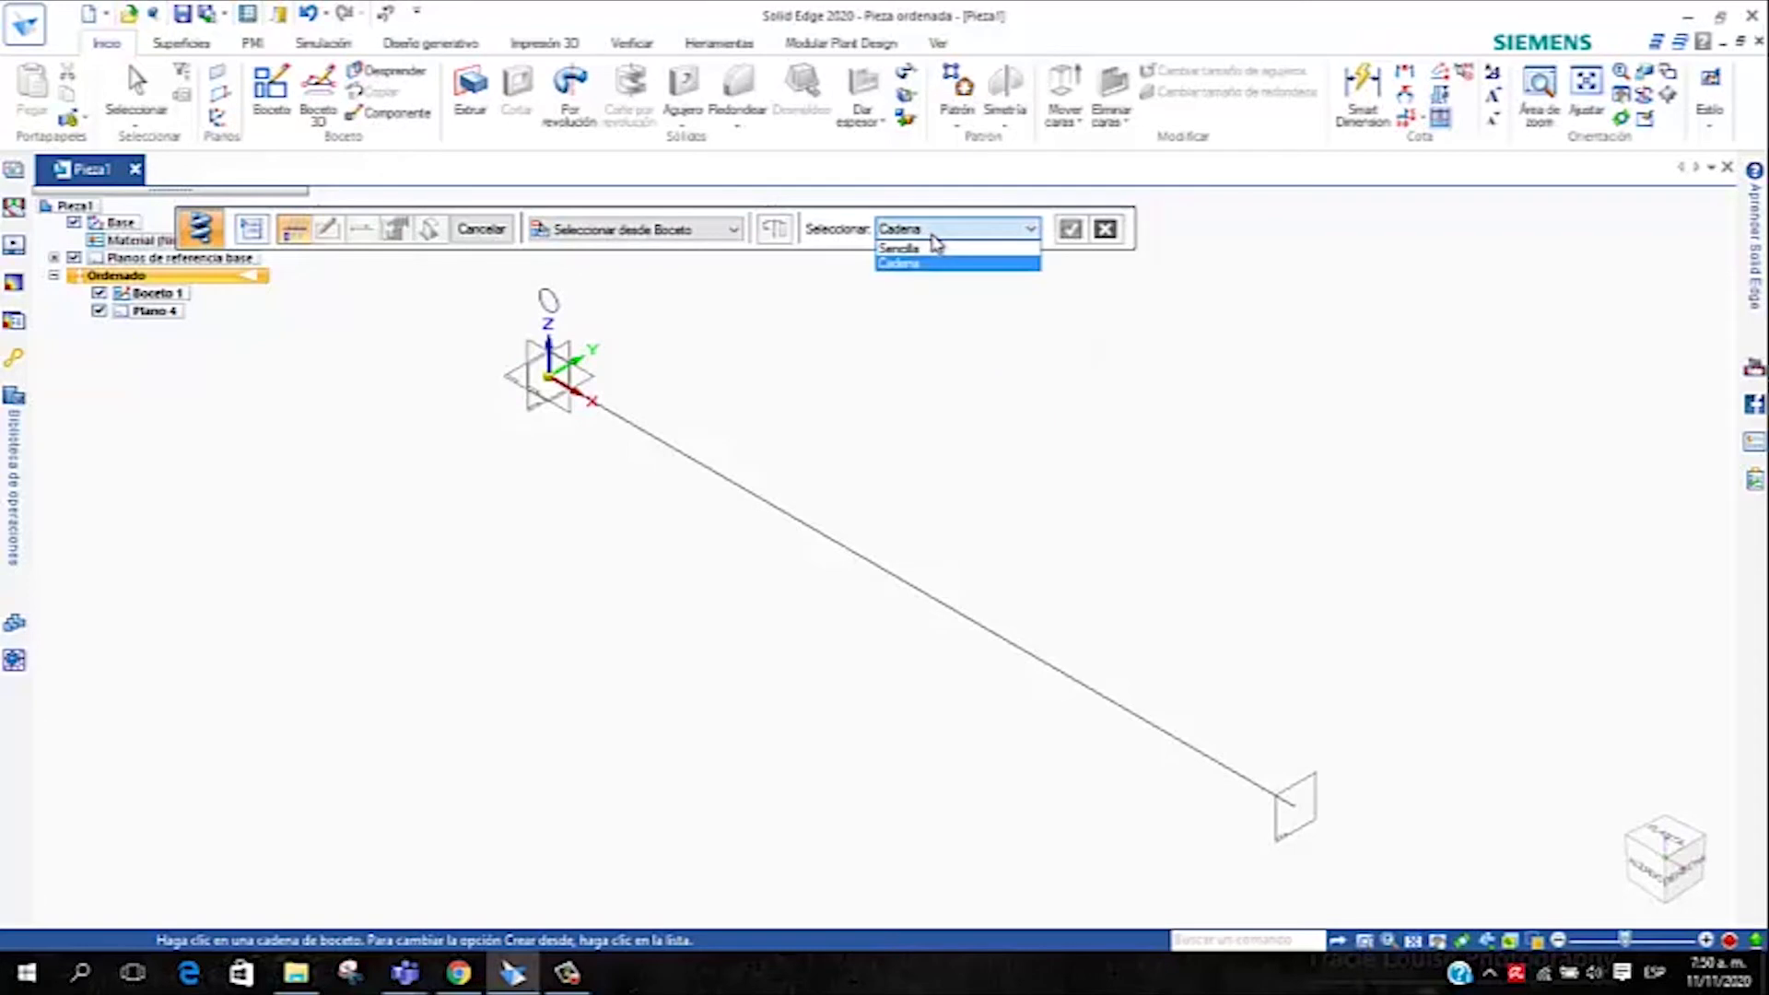
click(949, 265)
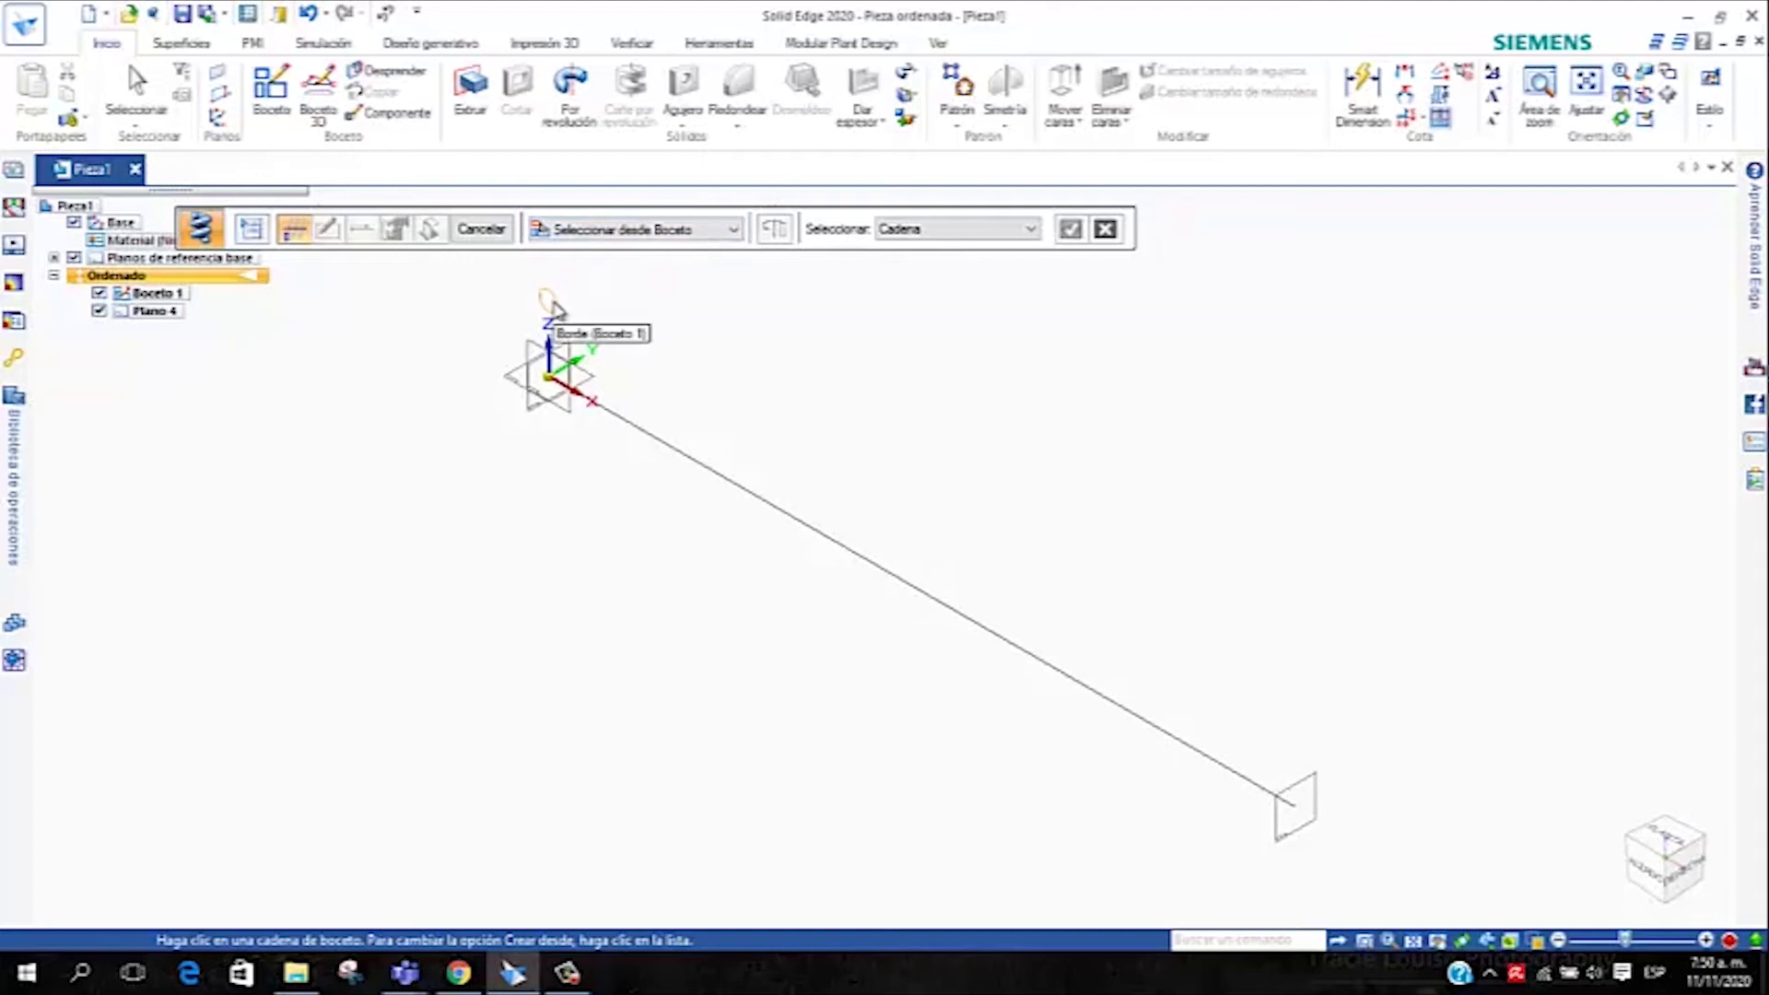
Use the sketched circle as the helix cross section, the long line as its axis, and the origin end as the start
click(551, 302)
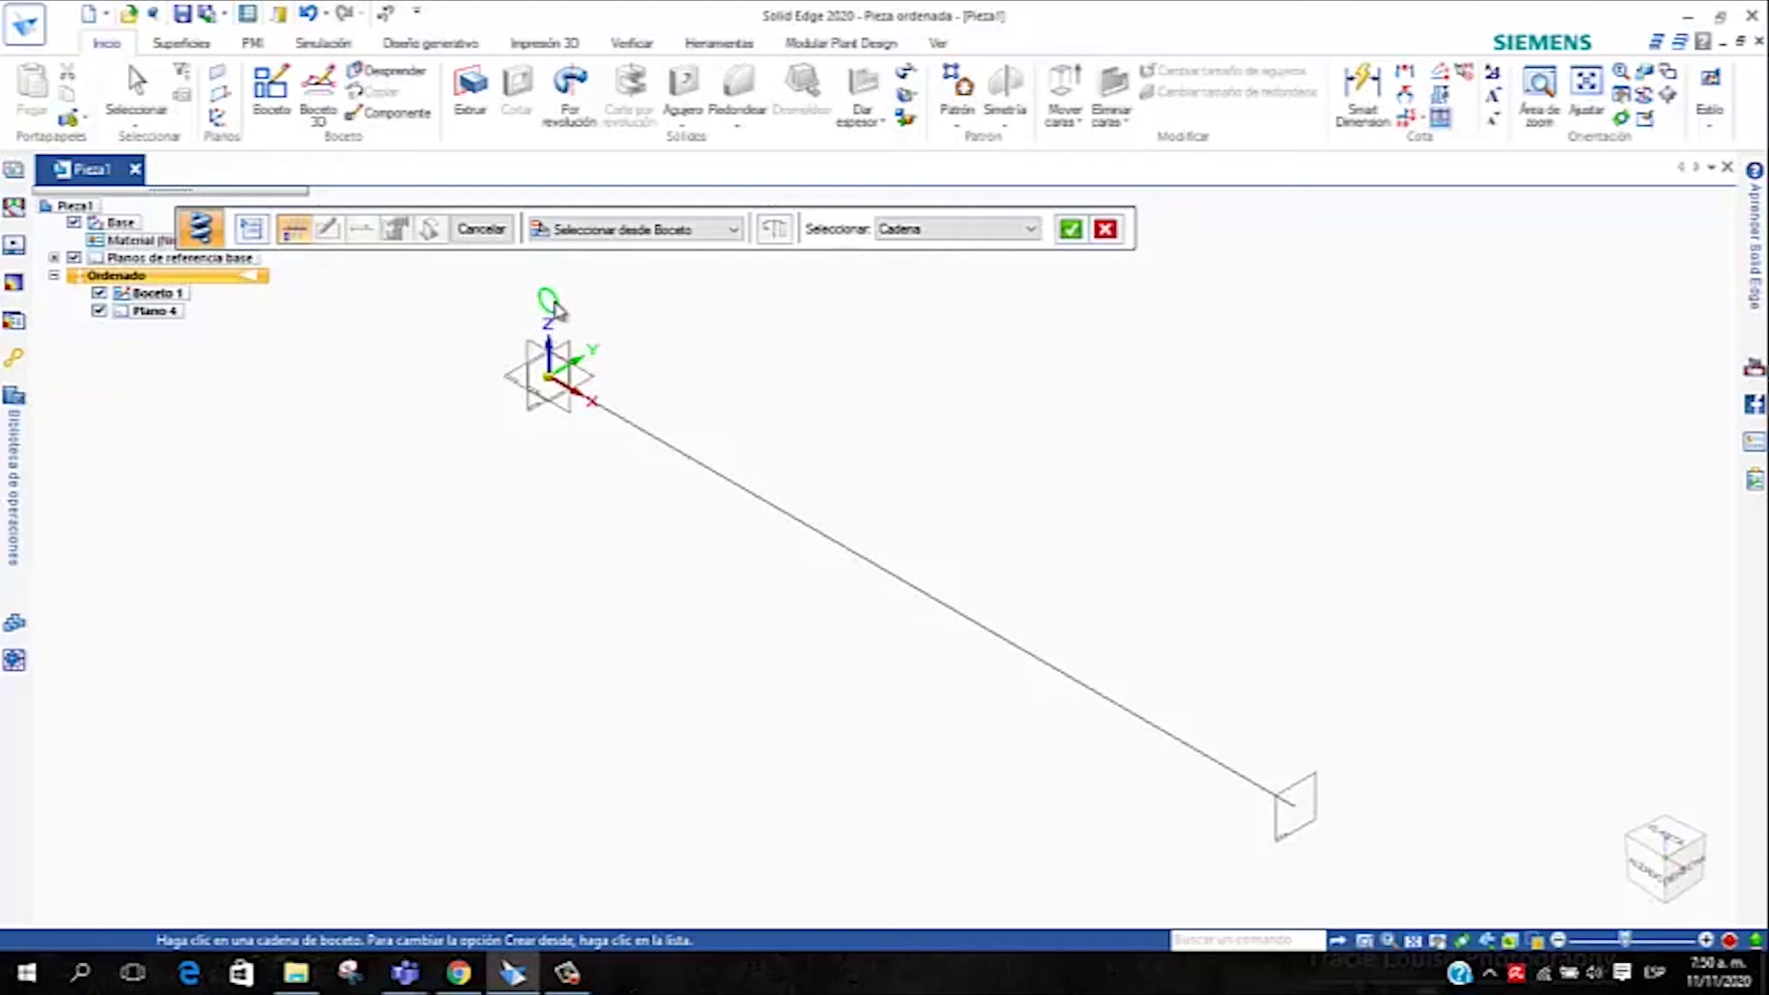
click(1071, 231)
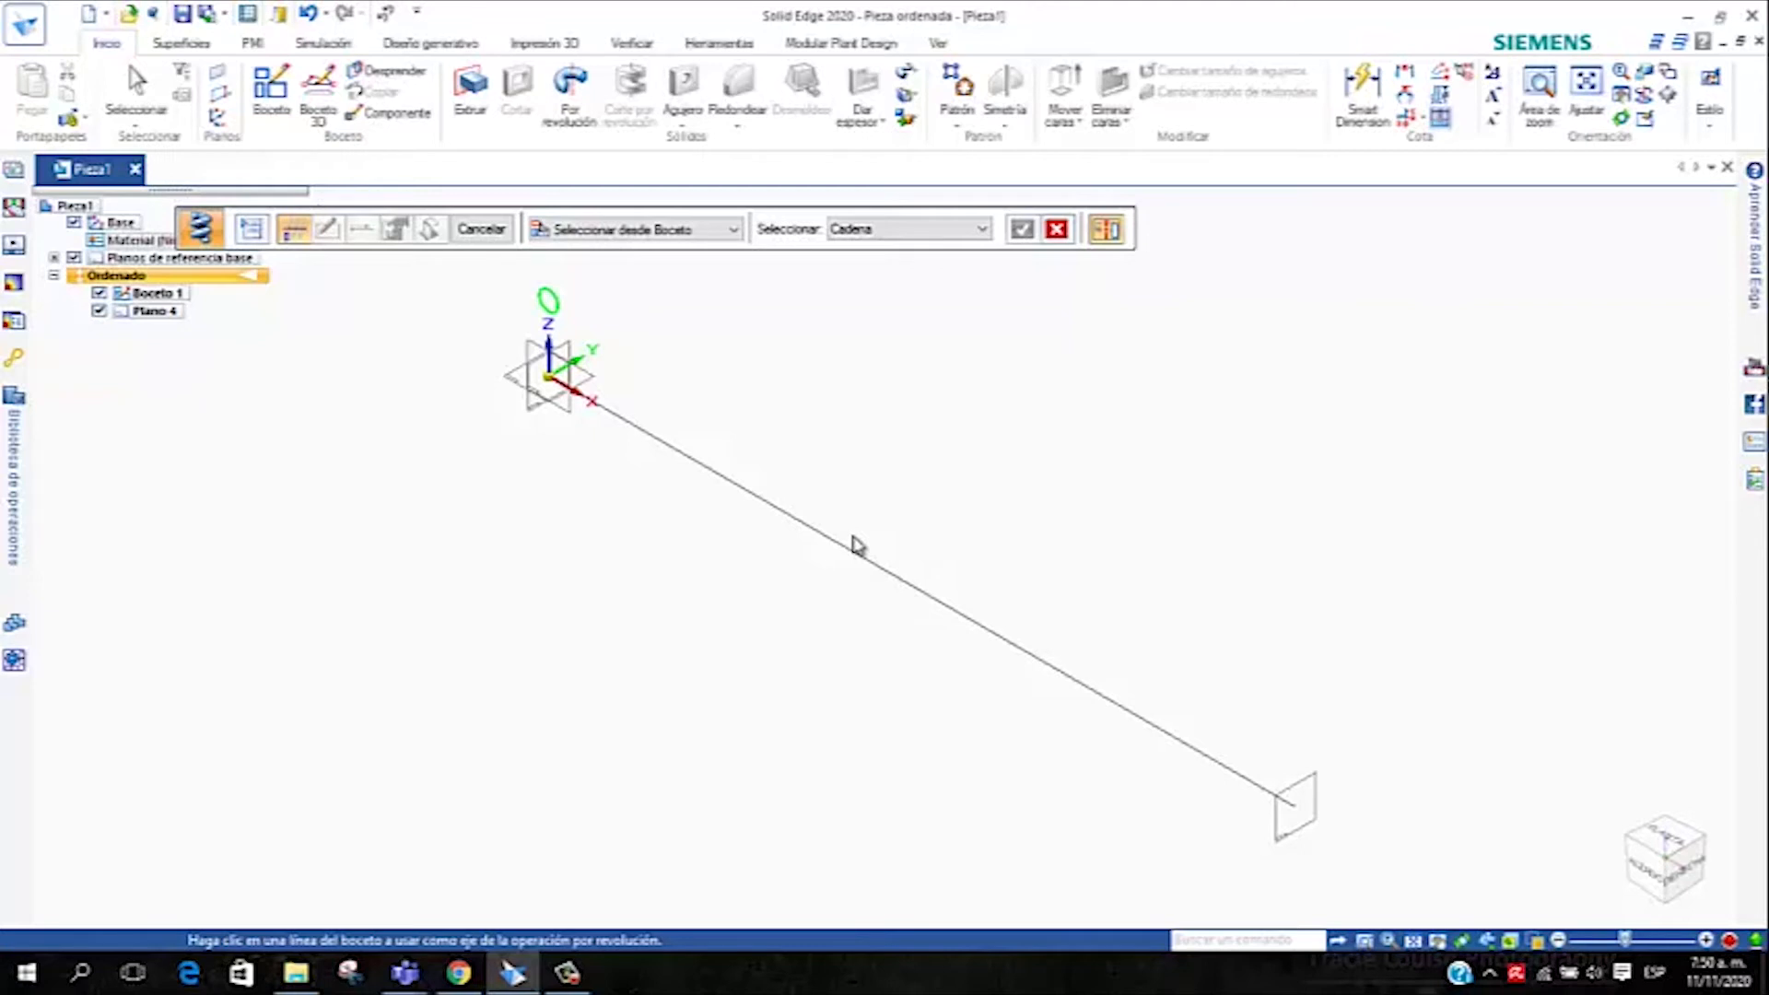
click(889, 579)
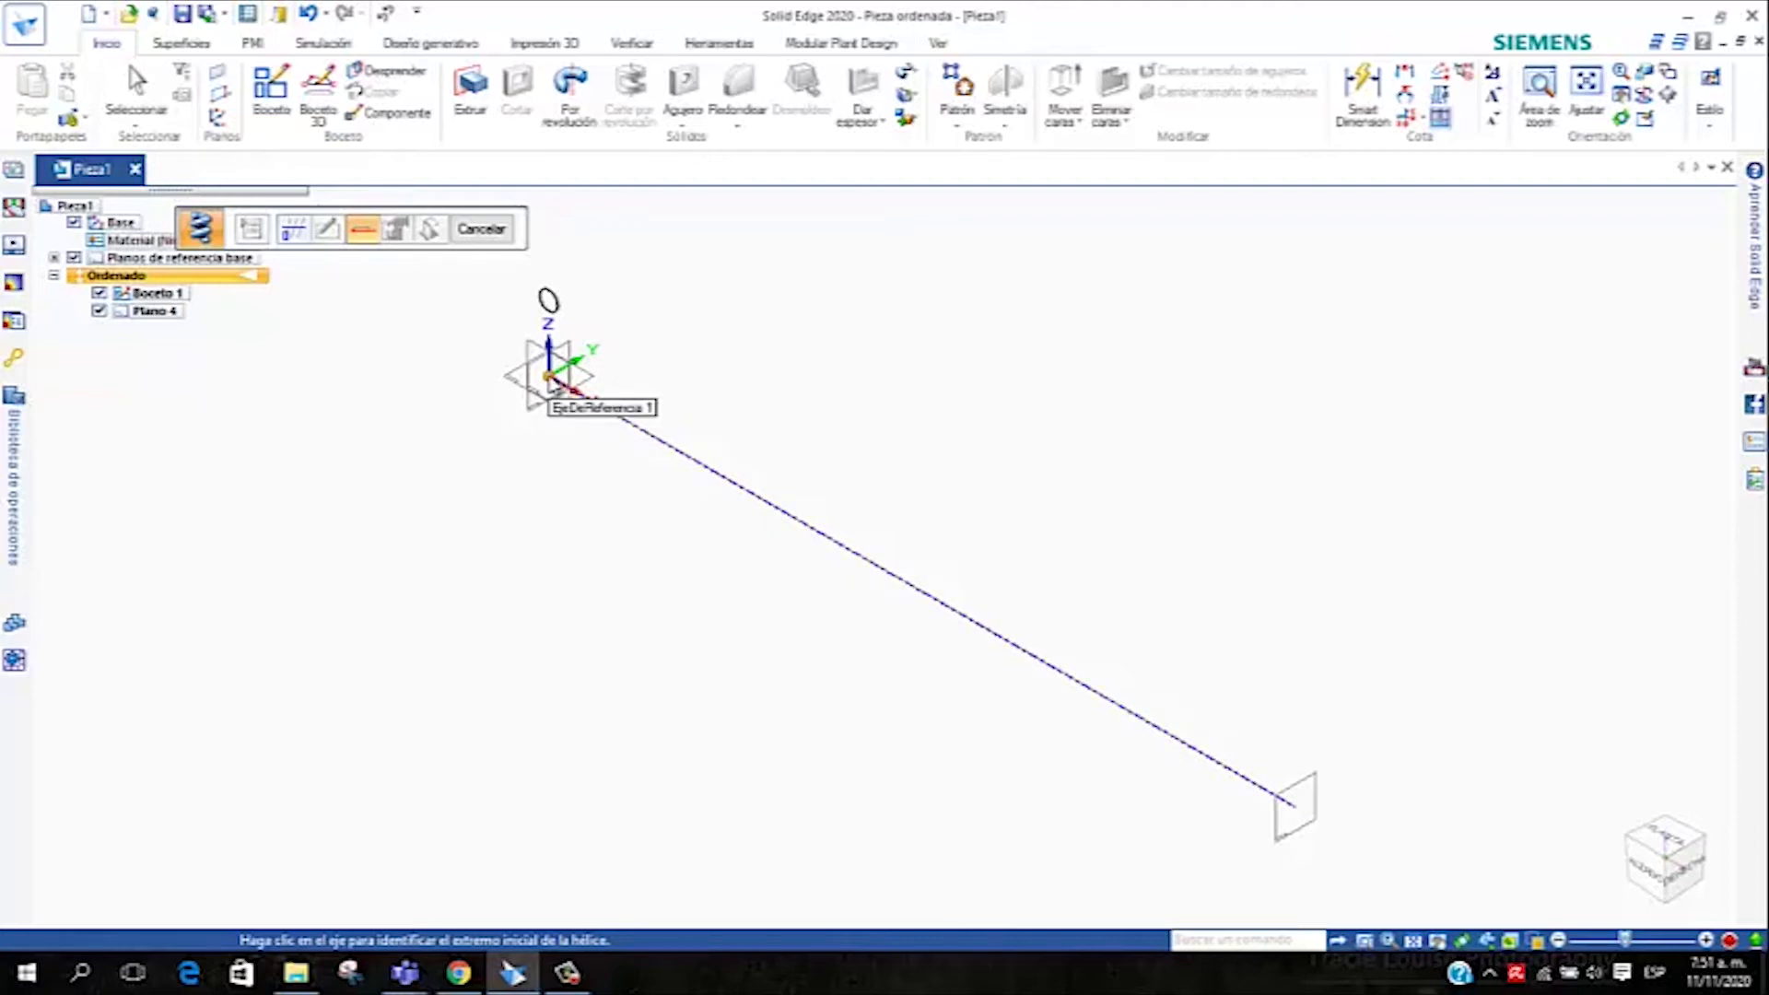
click(553, 383)
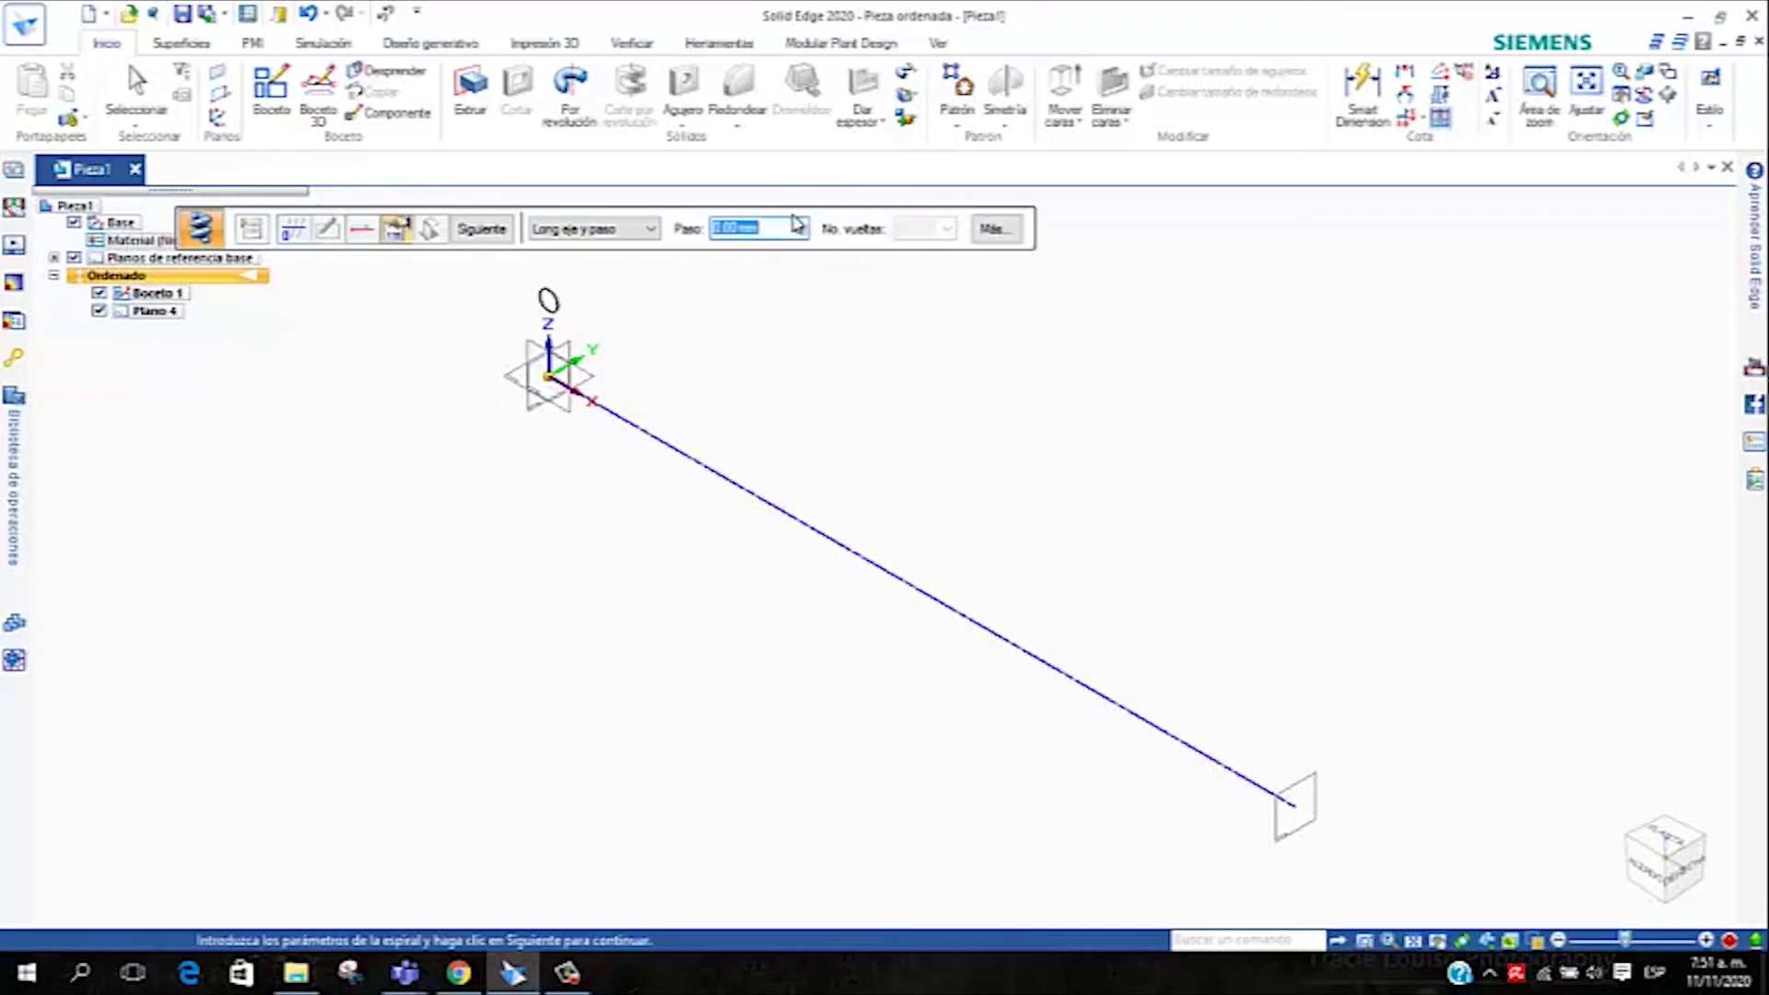
Define the helix by axis length and turns (Long eje y vueltas) with 15 turns
drag(799, 225, 1065, 203)
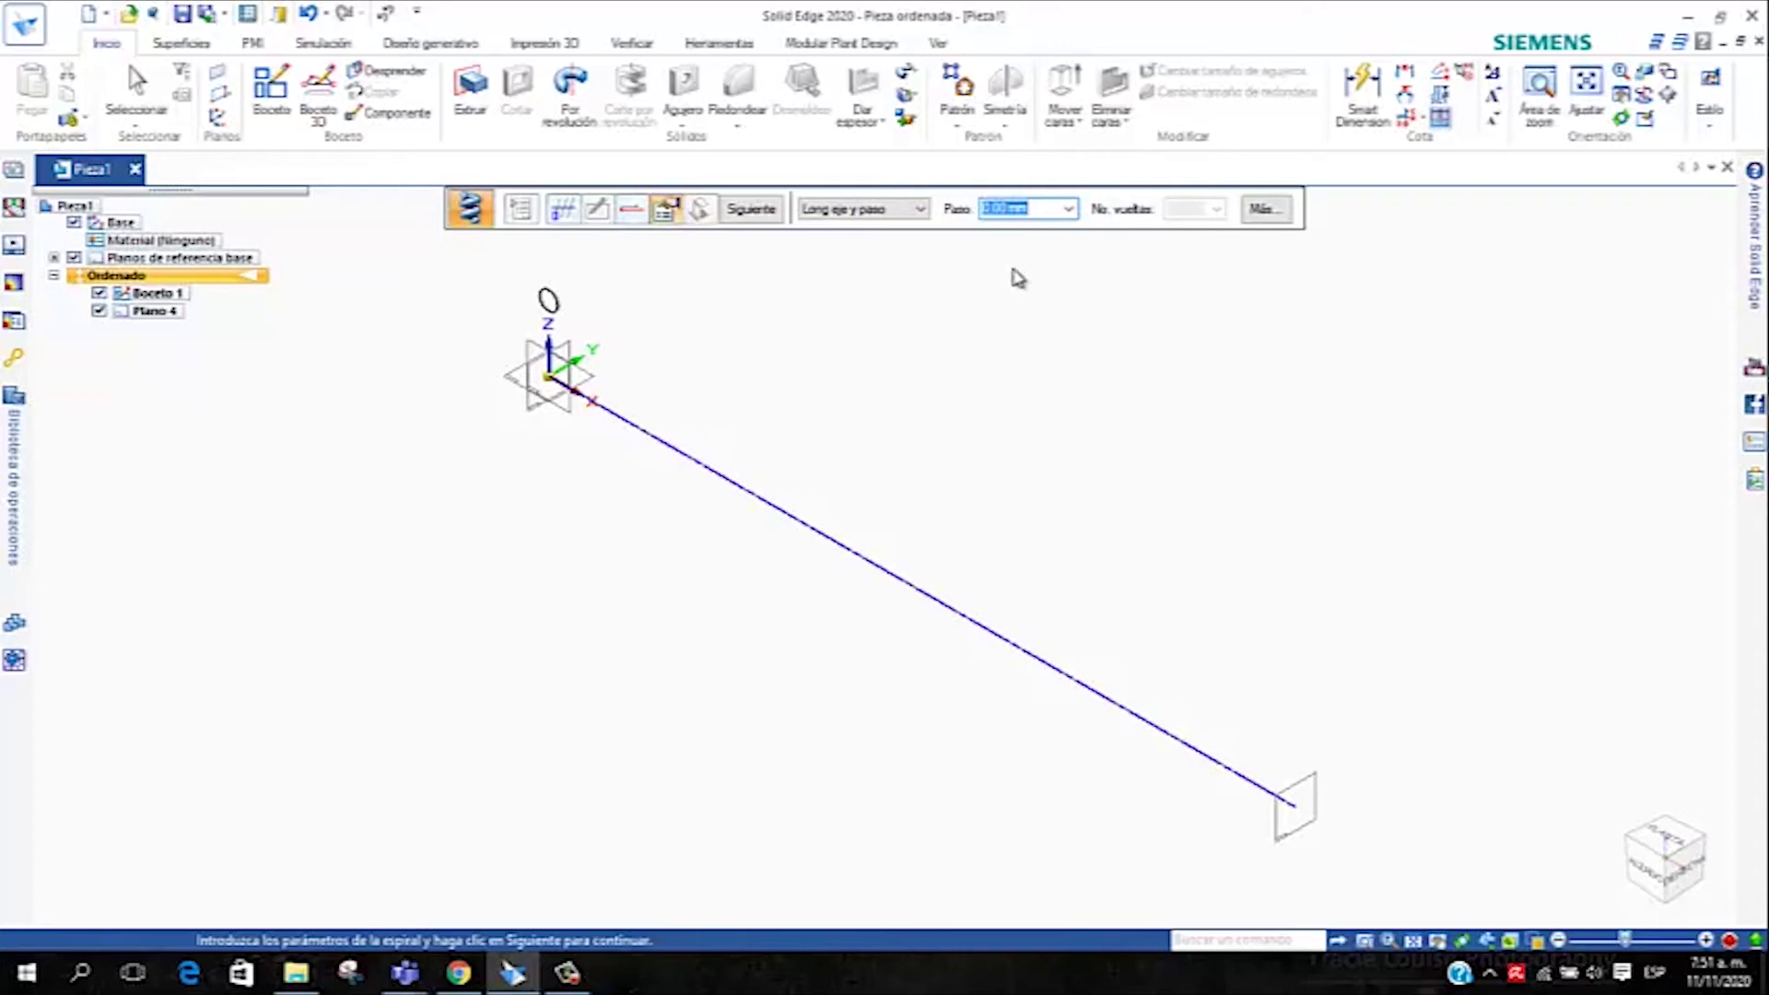
click(919, 210)
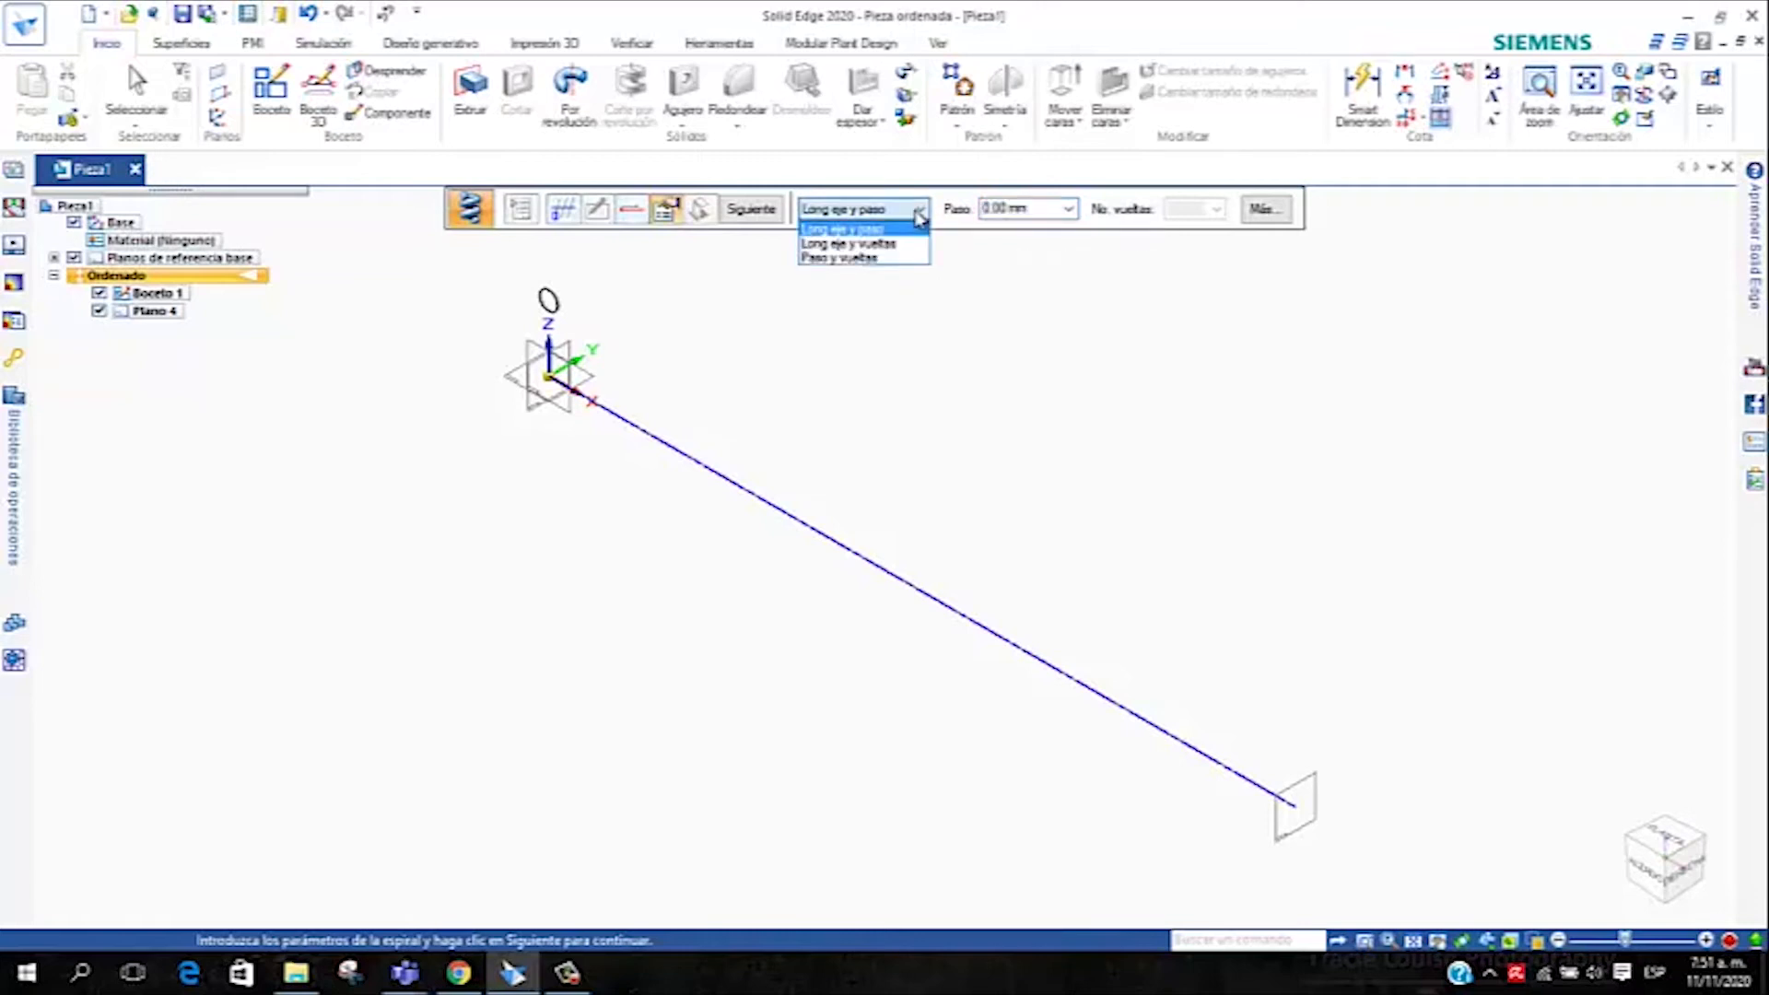
click(912, 243)
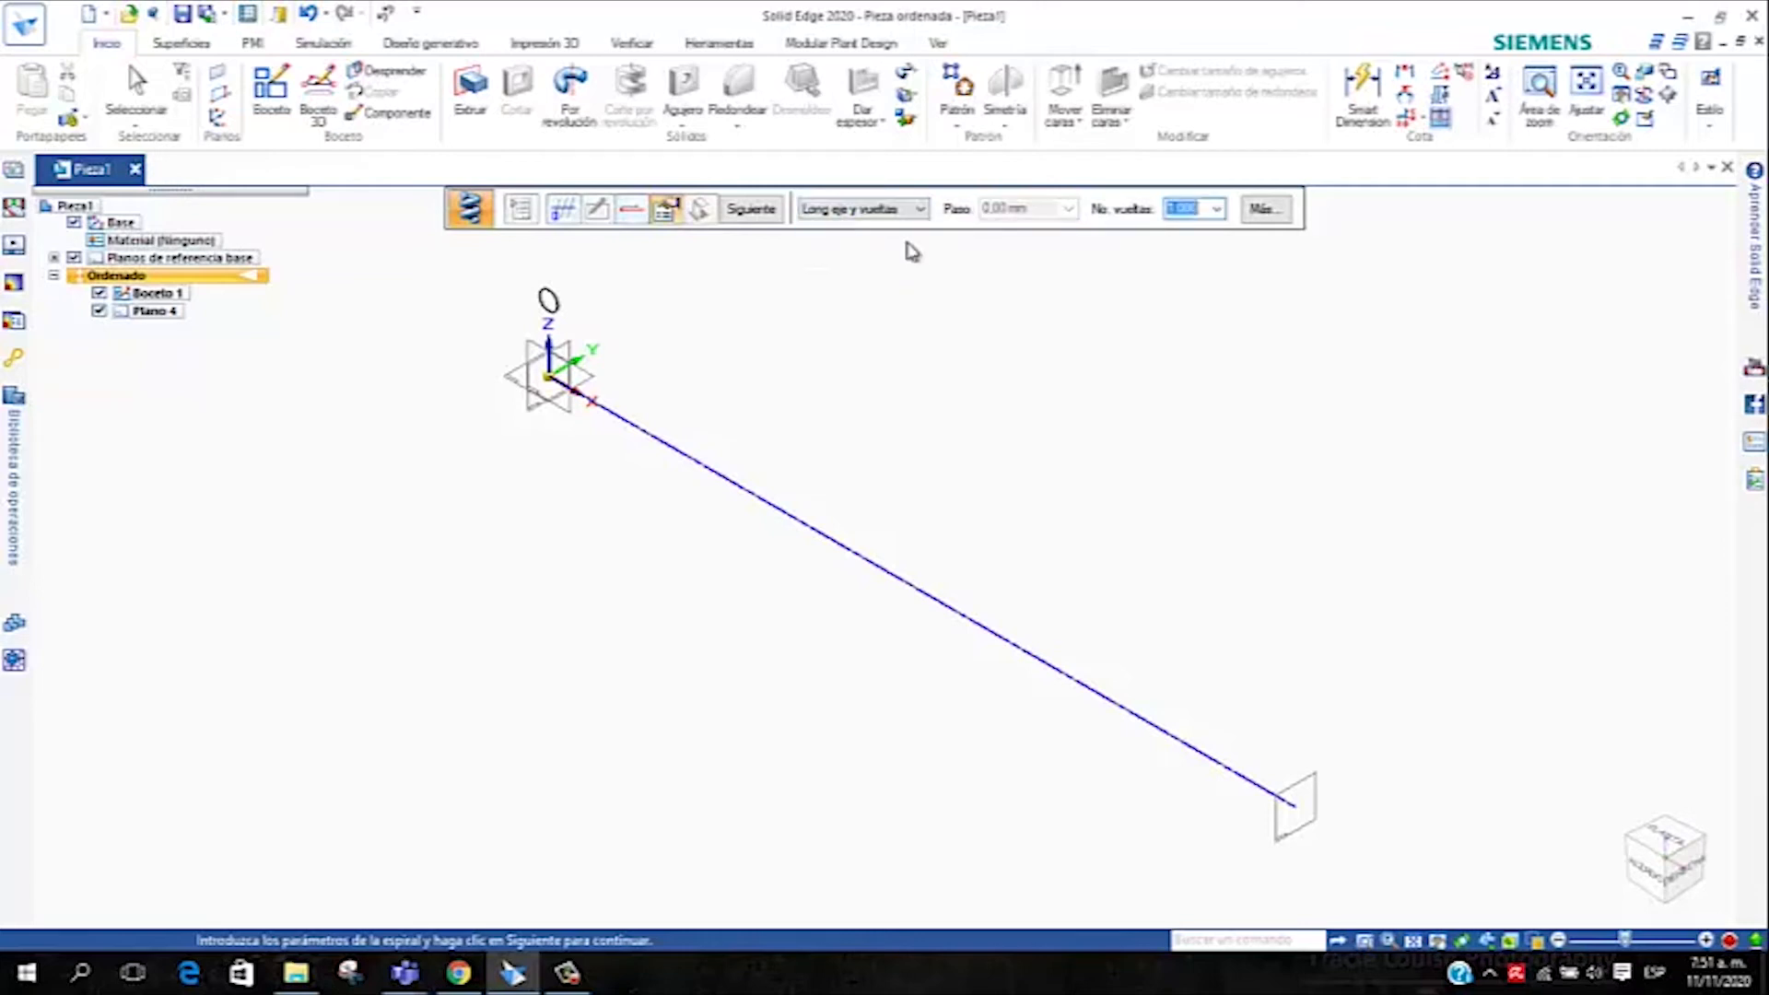
click(907, 211)
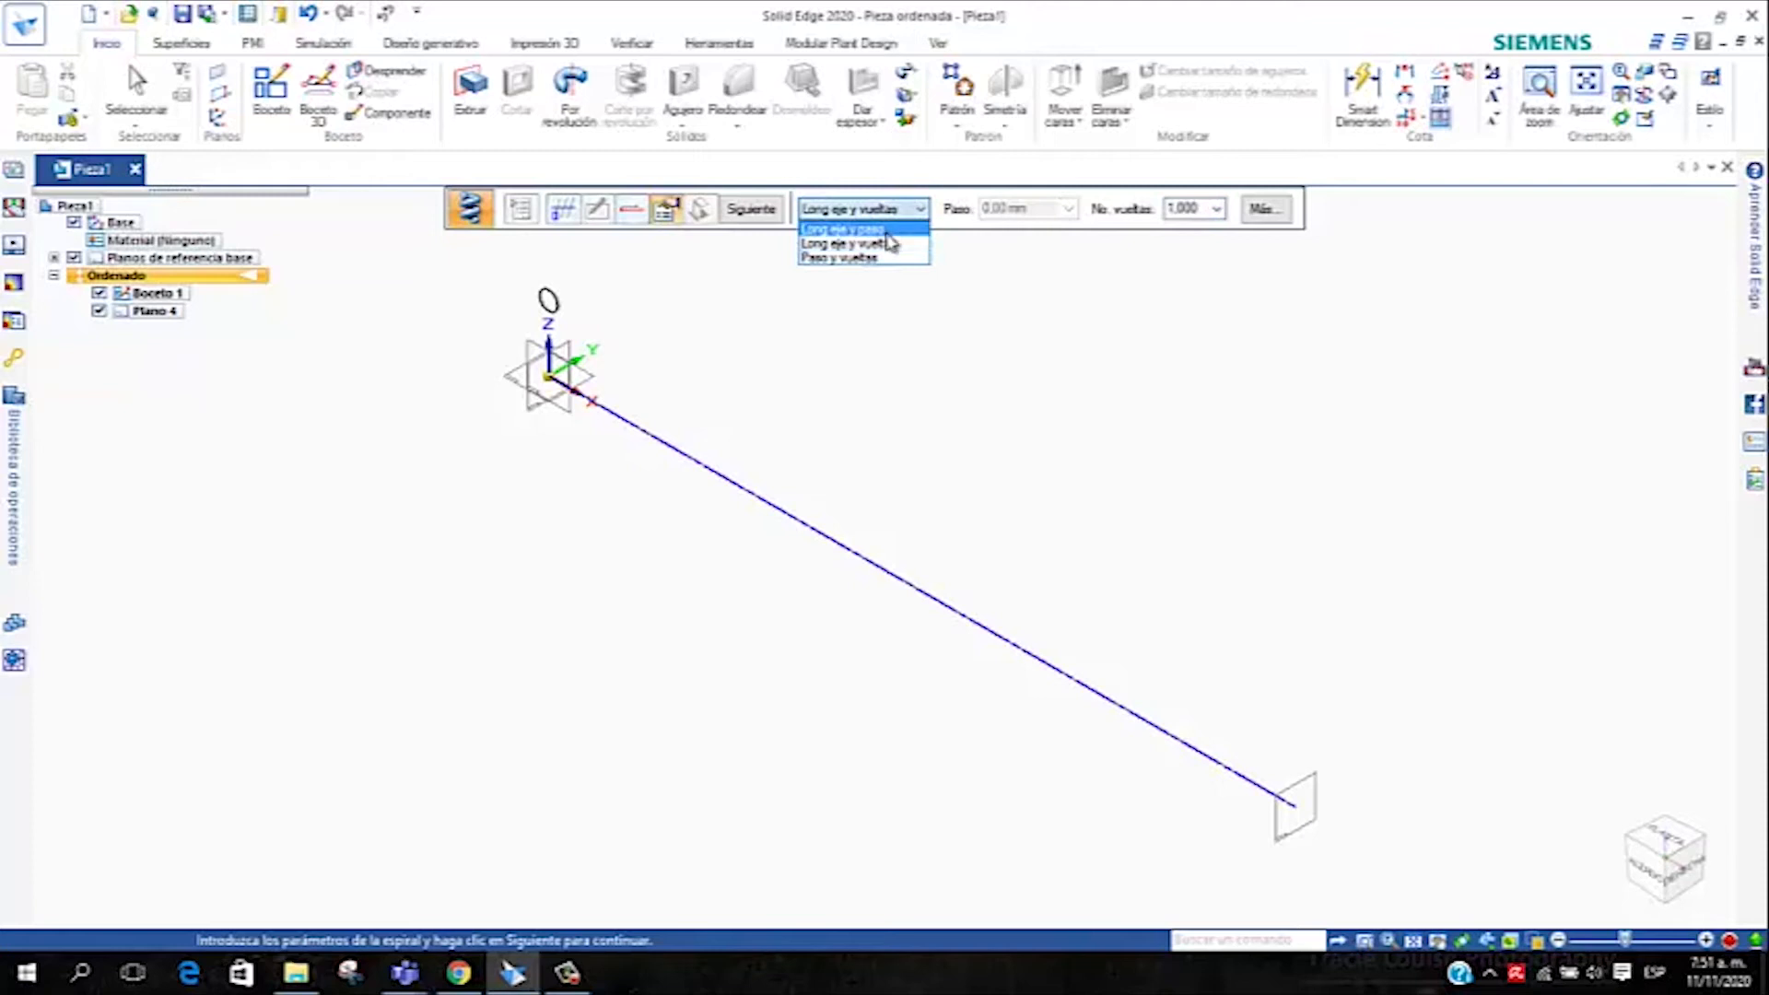
click(882, 259)
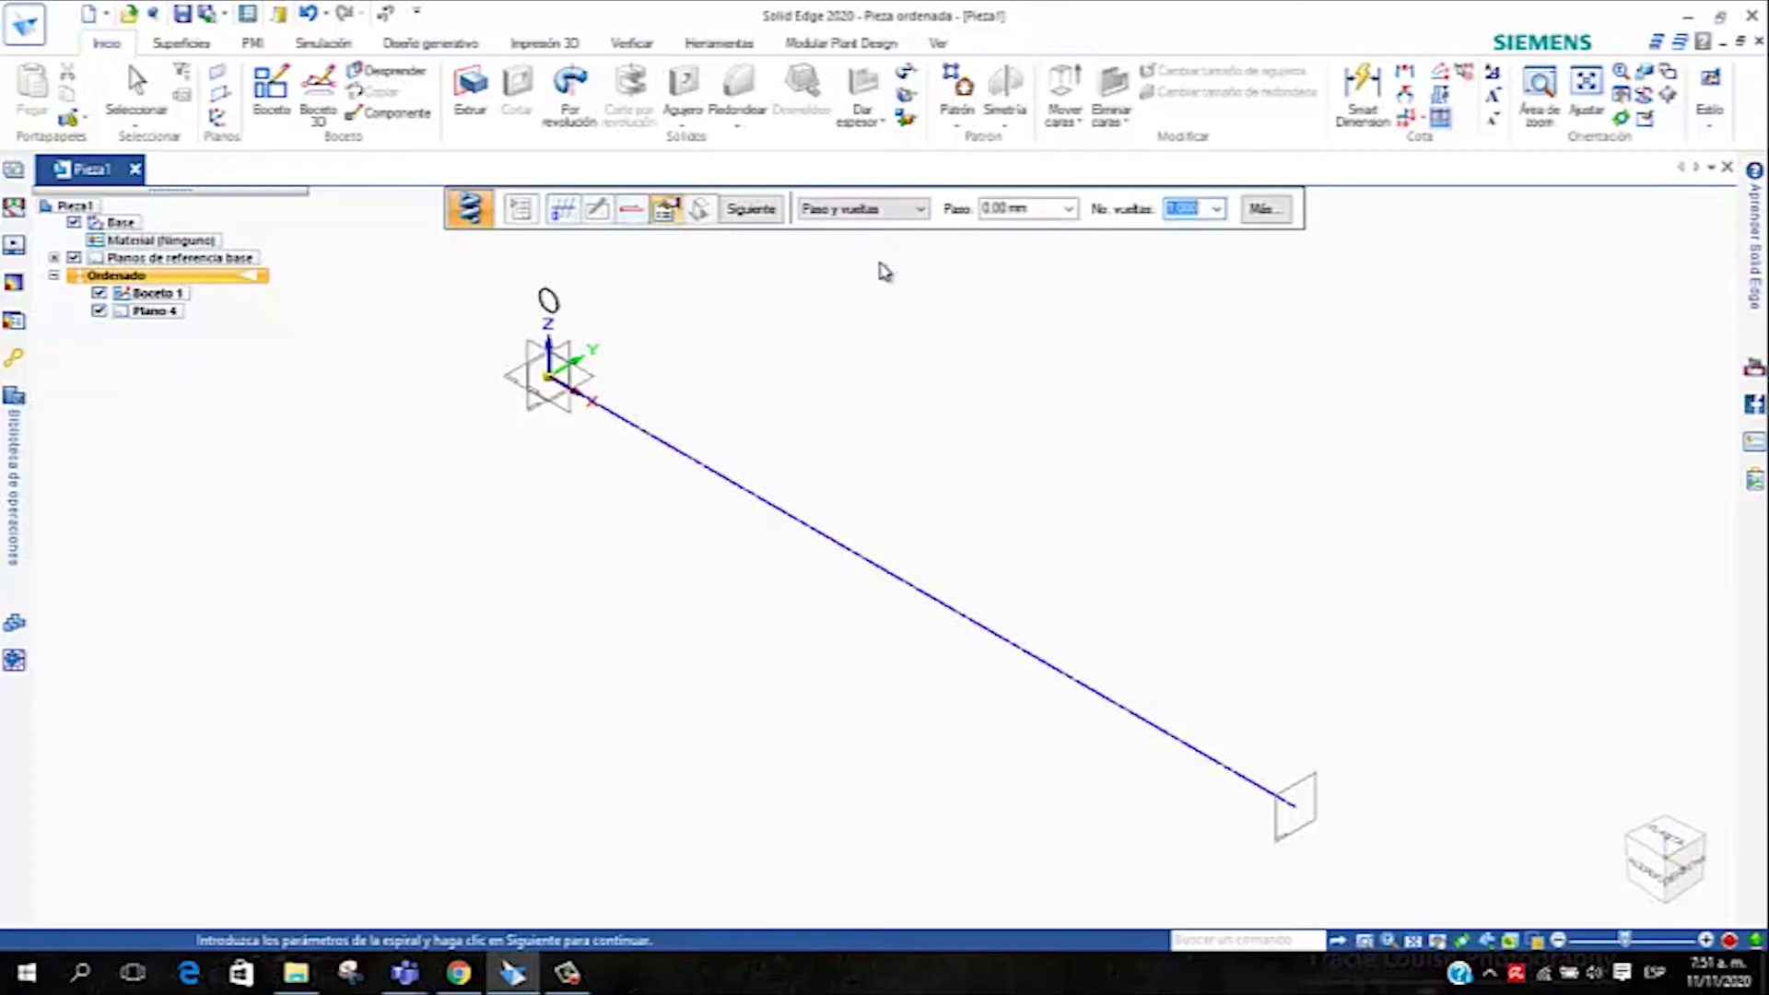
click(891, 212)
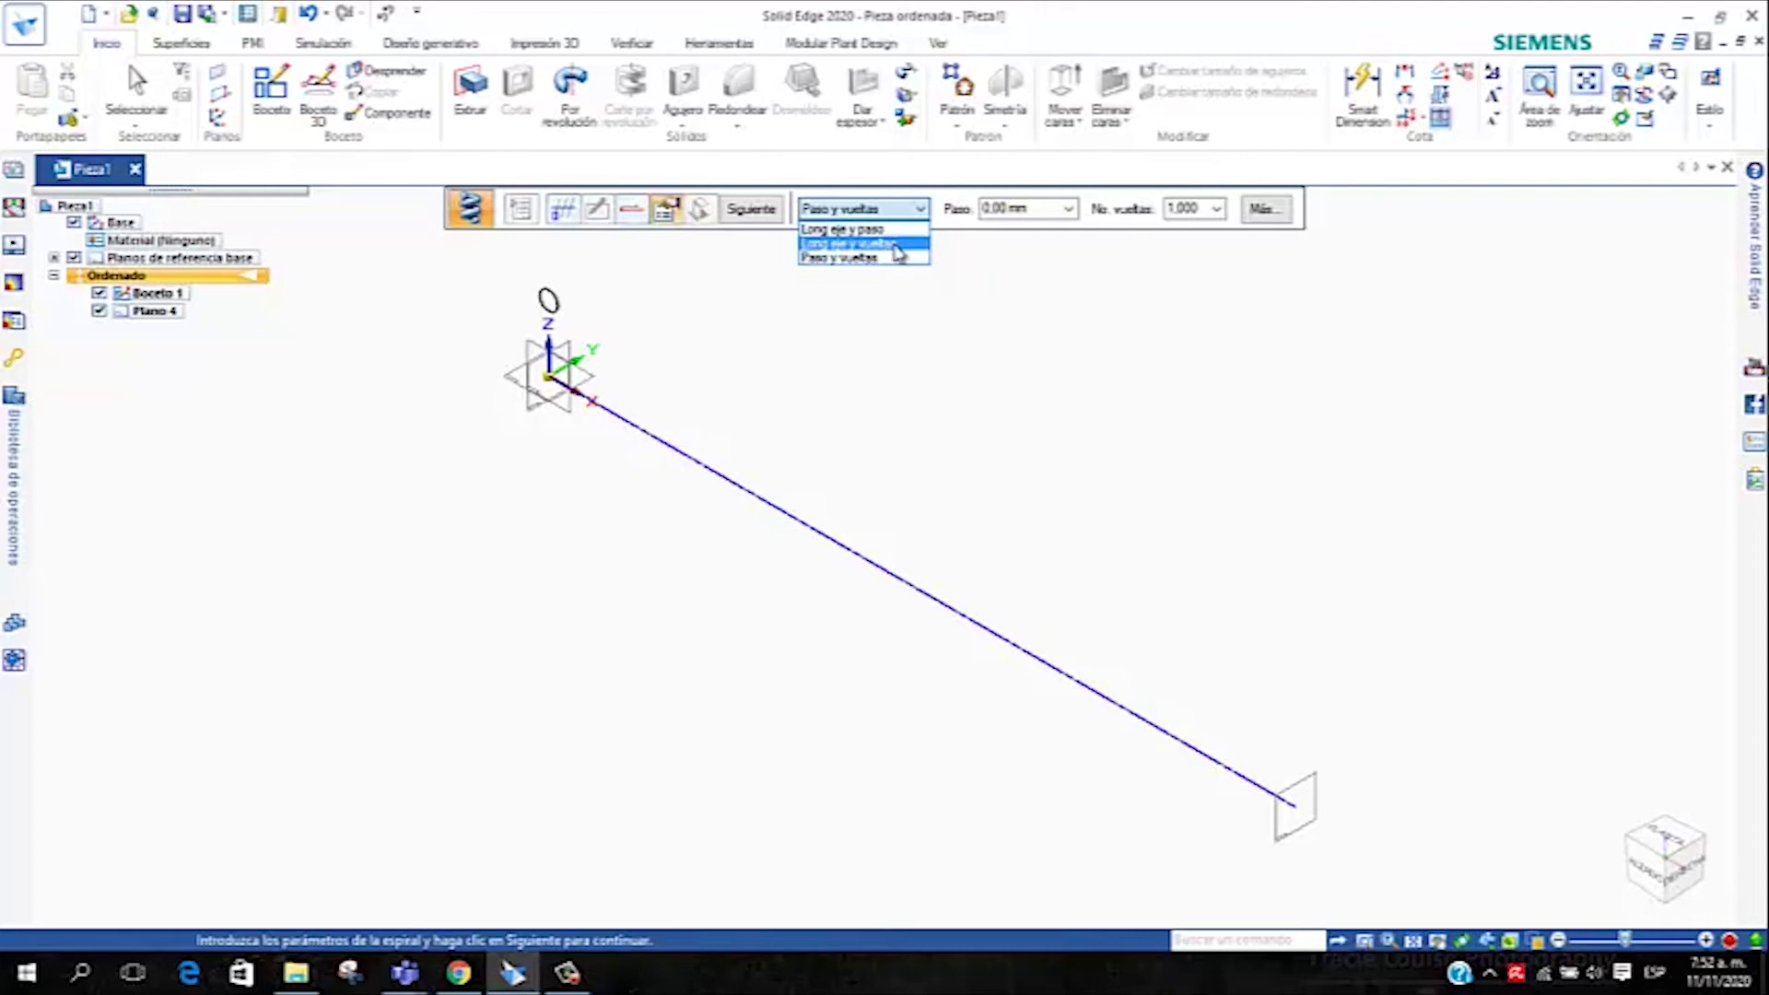
click(895, 244)
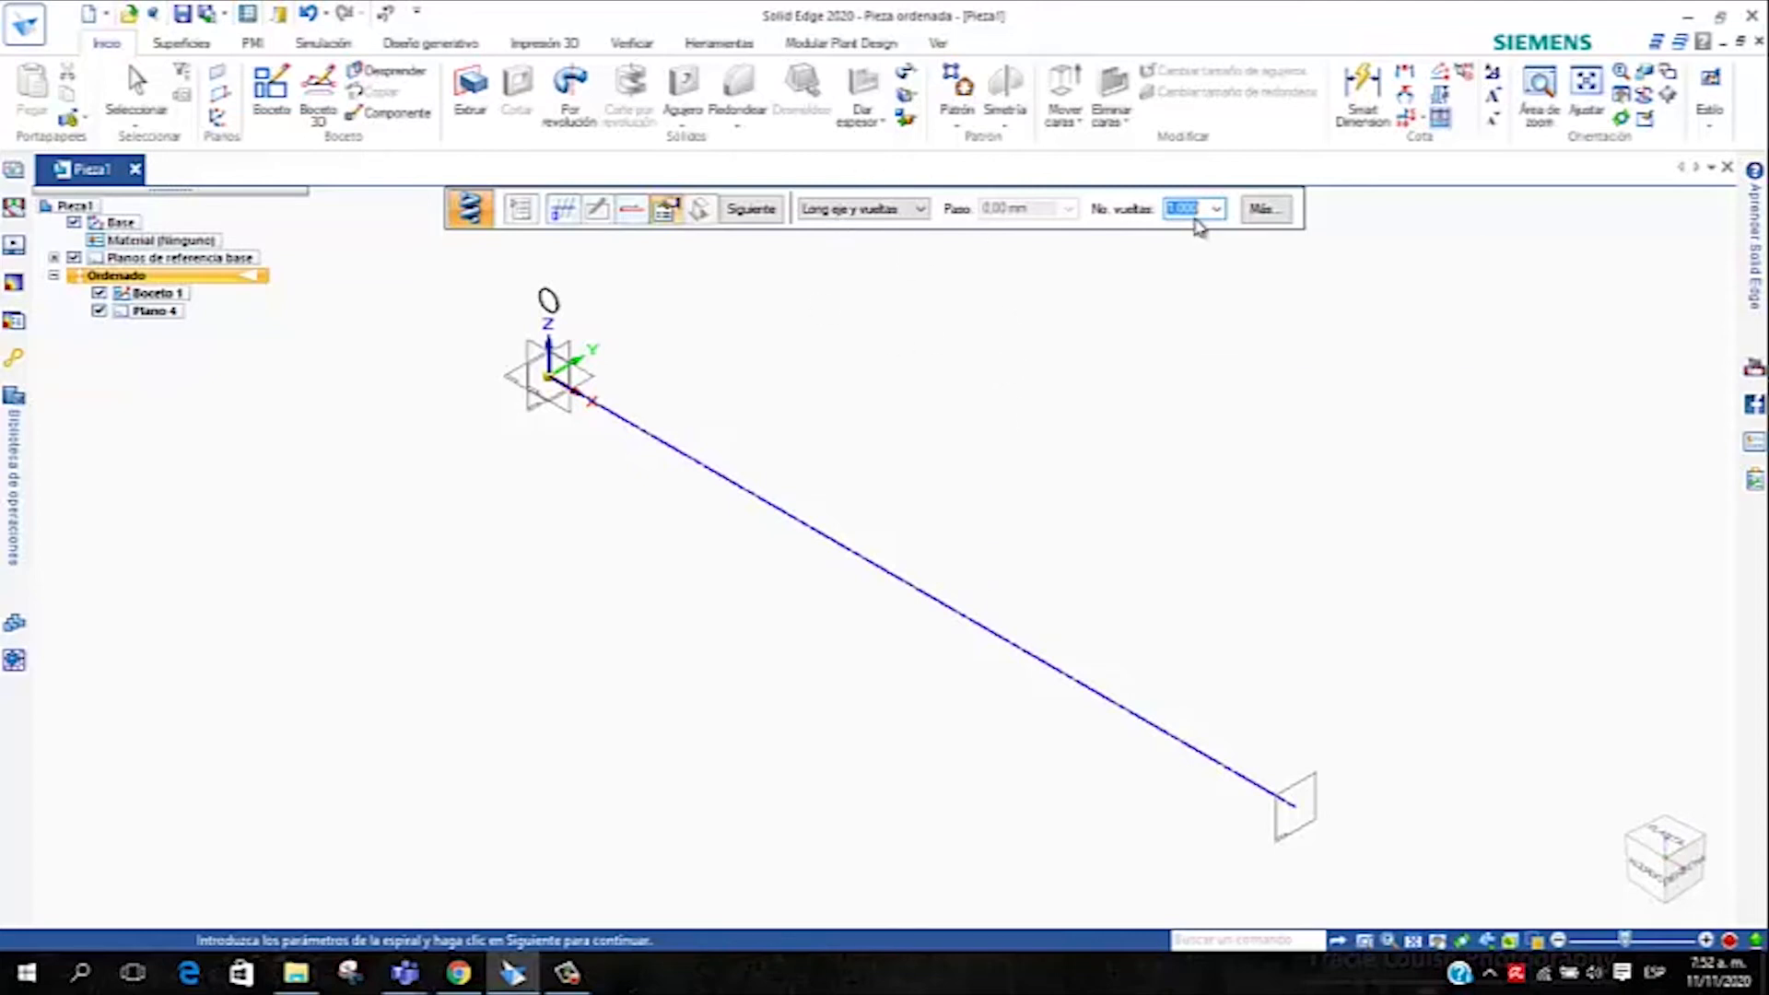
text(15)
click(737, 211)
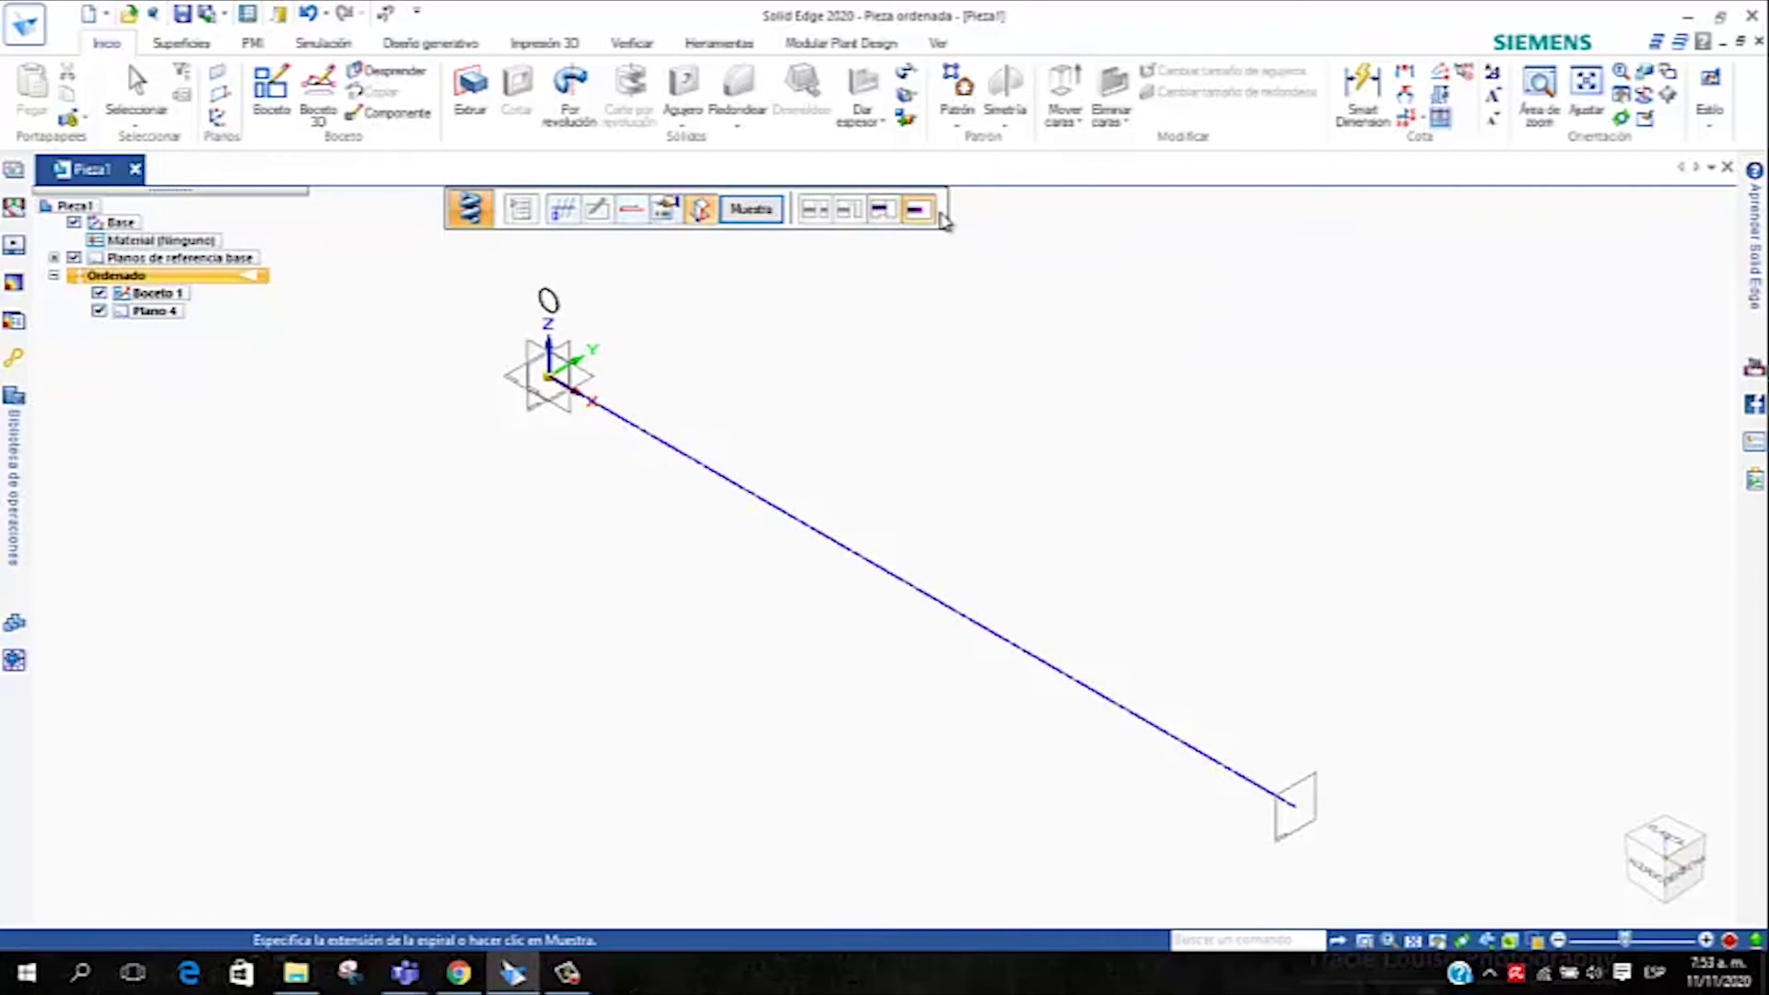
Limit the helix from the base plane perpendicular to the axis at the origin to the parallel plane at its far end, and finish it
click(881, 210)
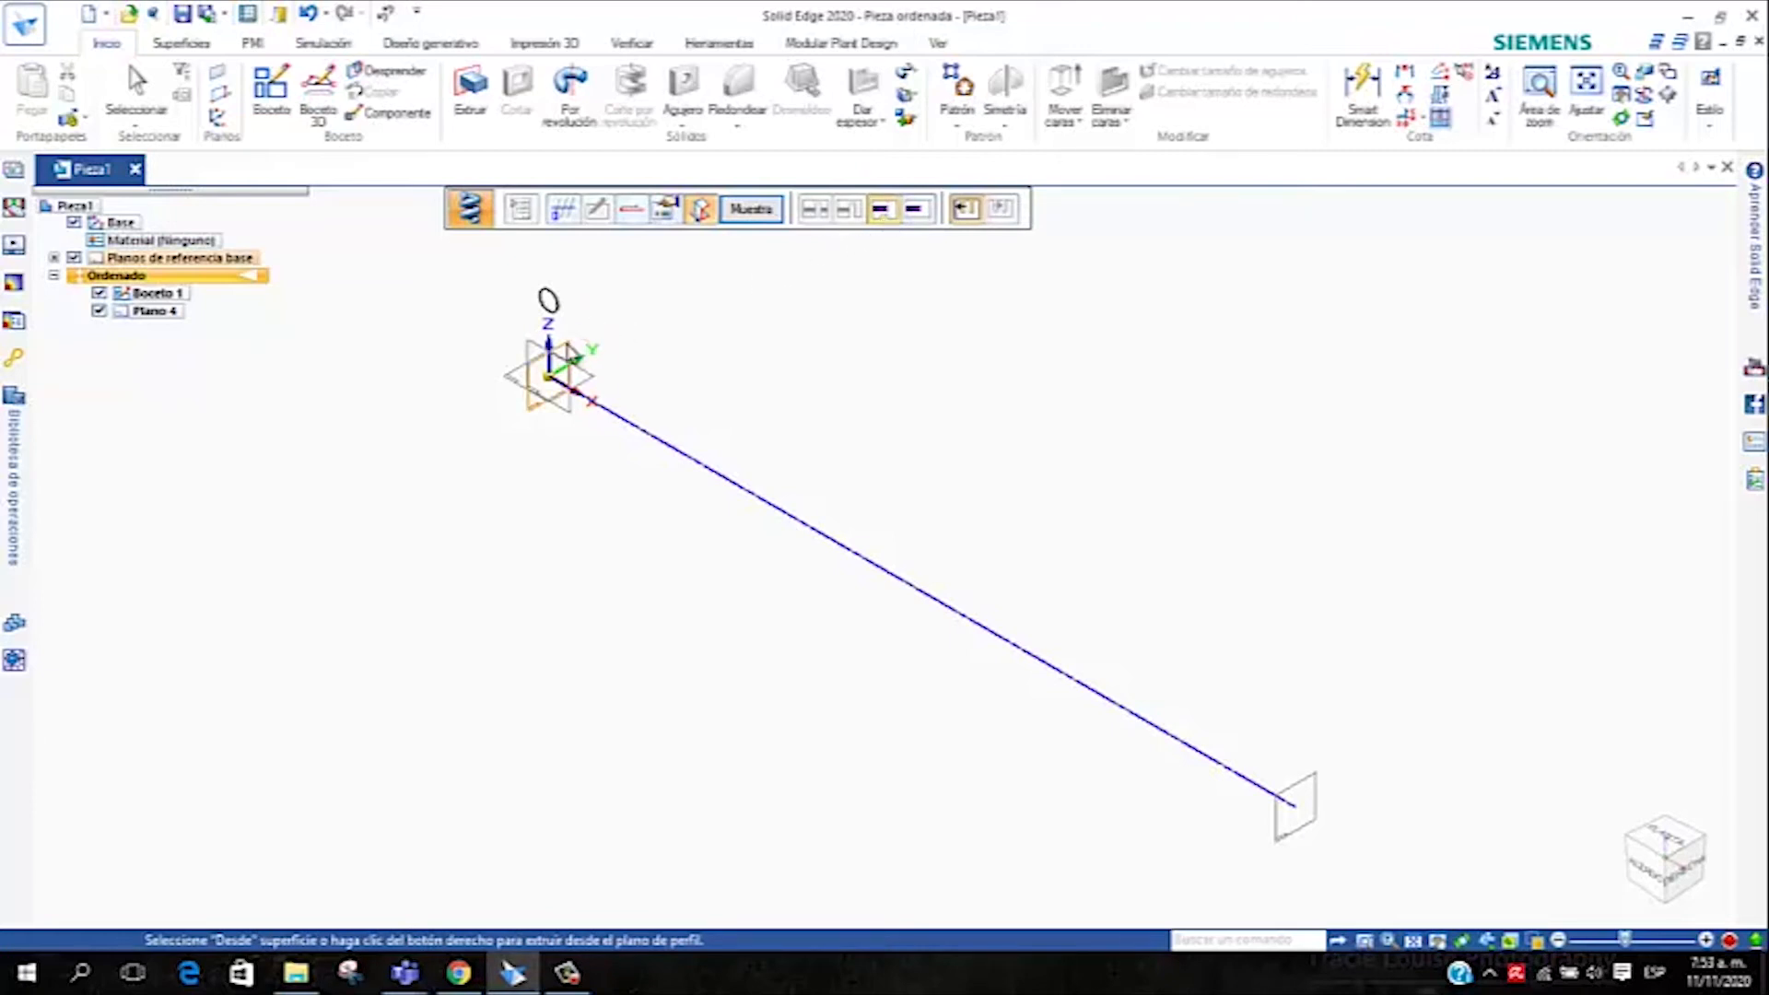
click(571, 357)
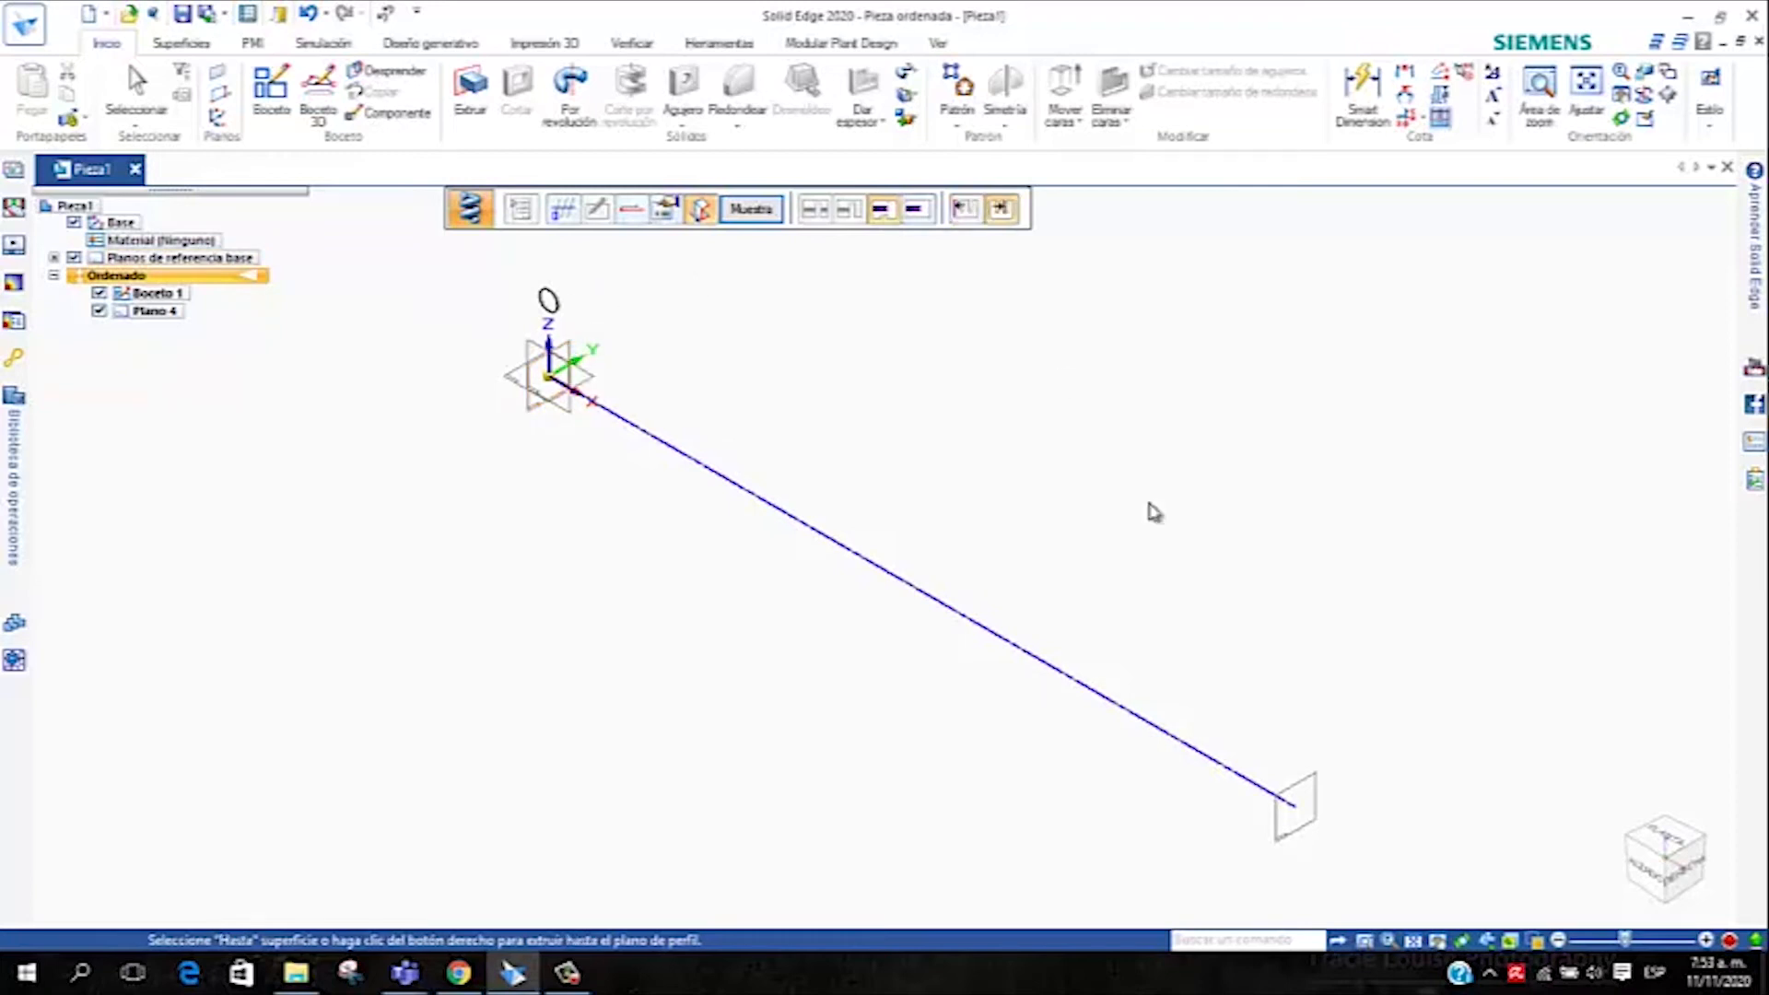
click(1316, 794)
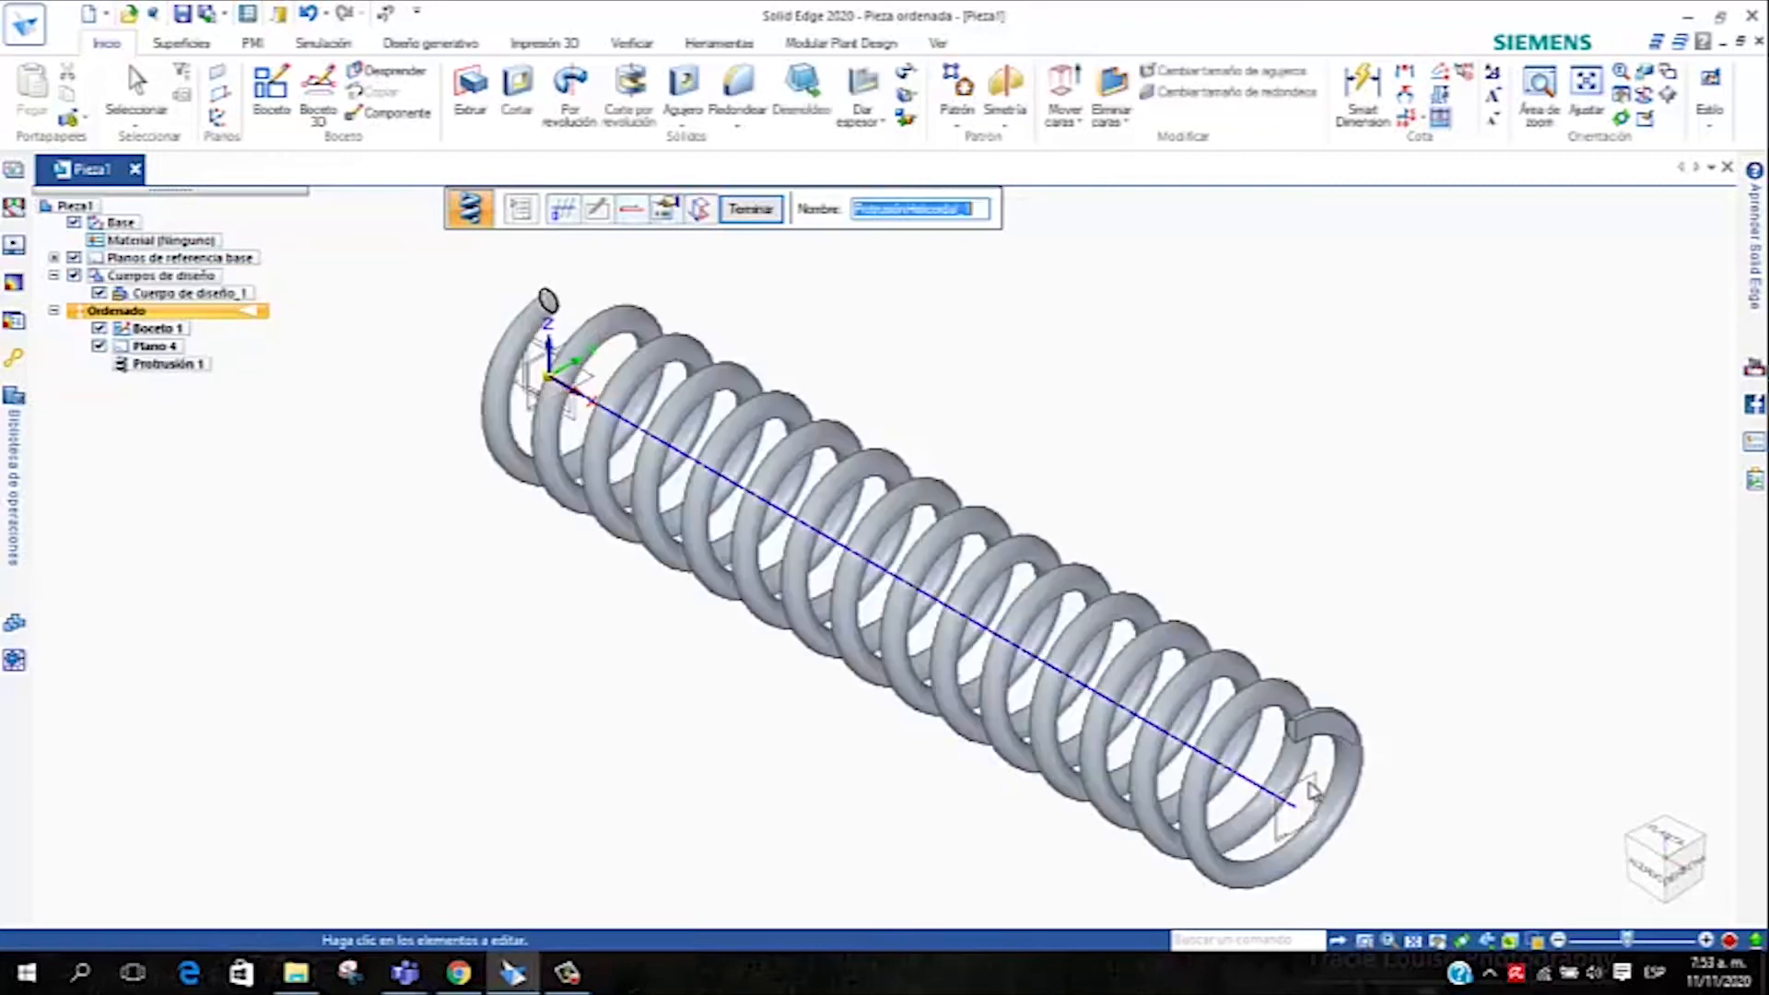
click(751, 209)
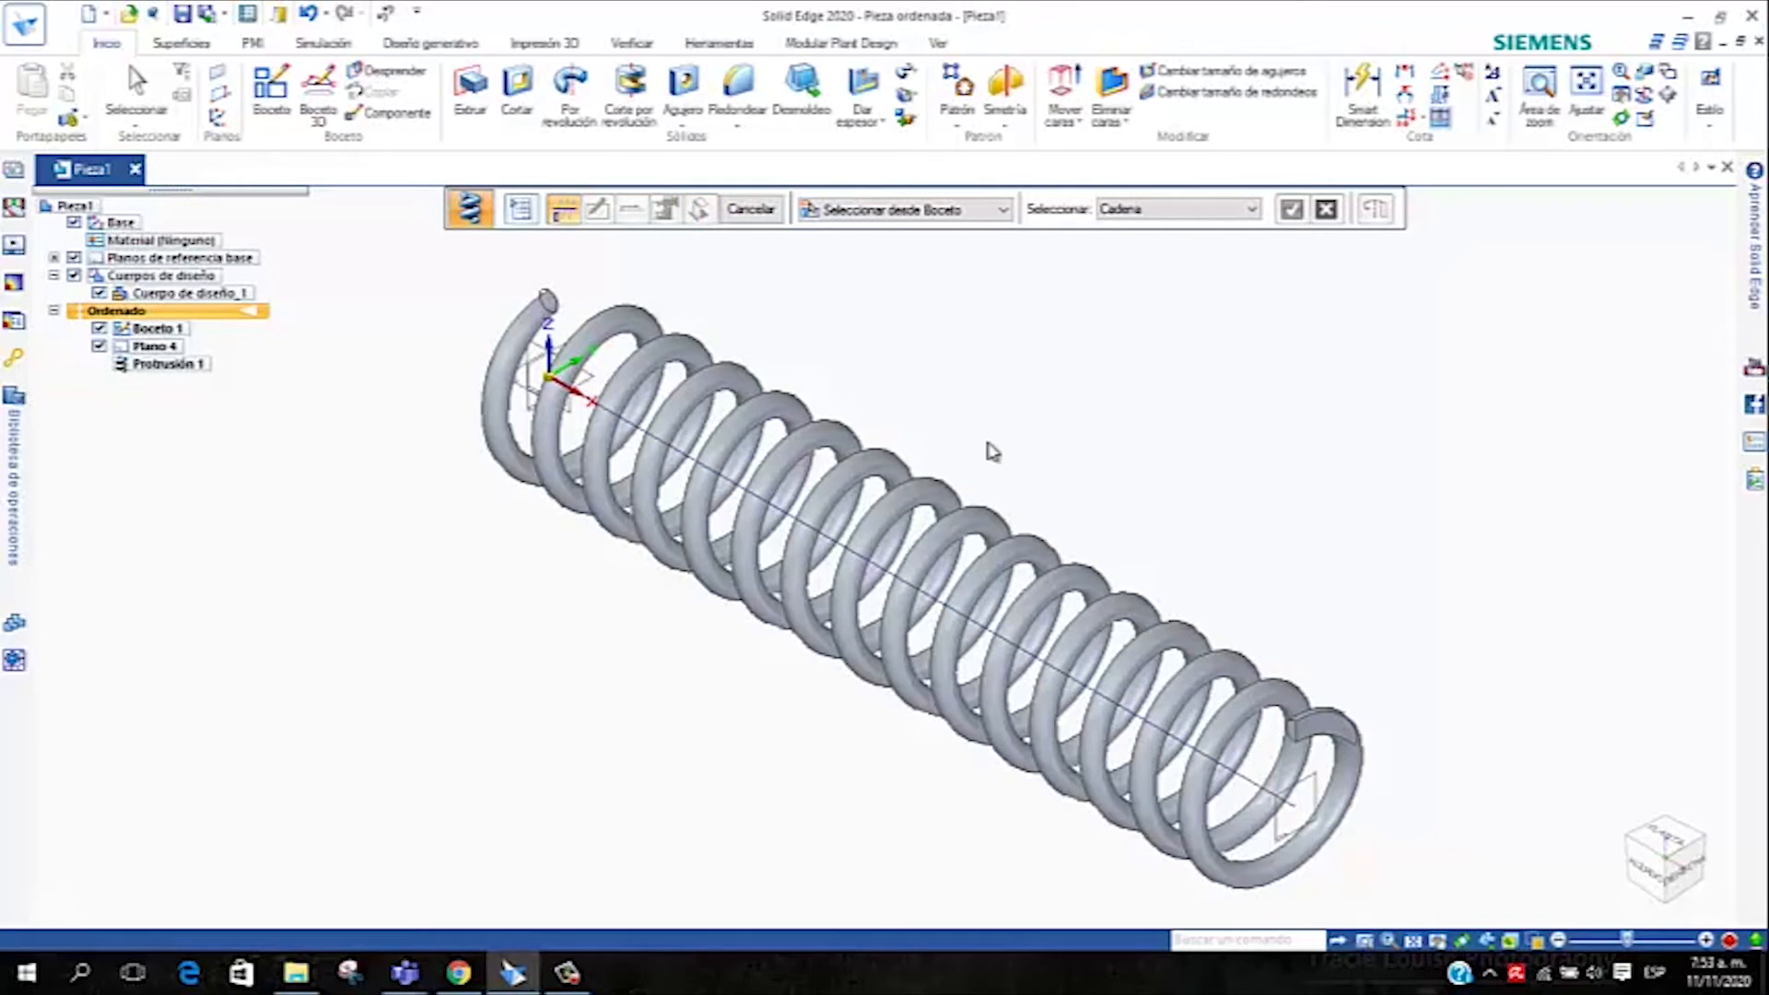
Leave the Helix command, examine the coil from several angles and in isometric view, and check the helical protrusion's extent in the model
middle_drag(1050, 516, 1294, 520)
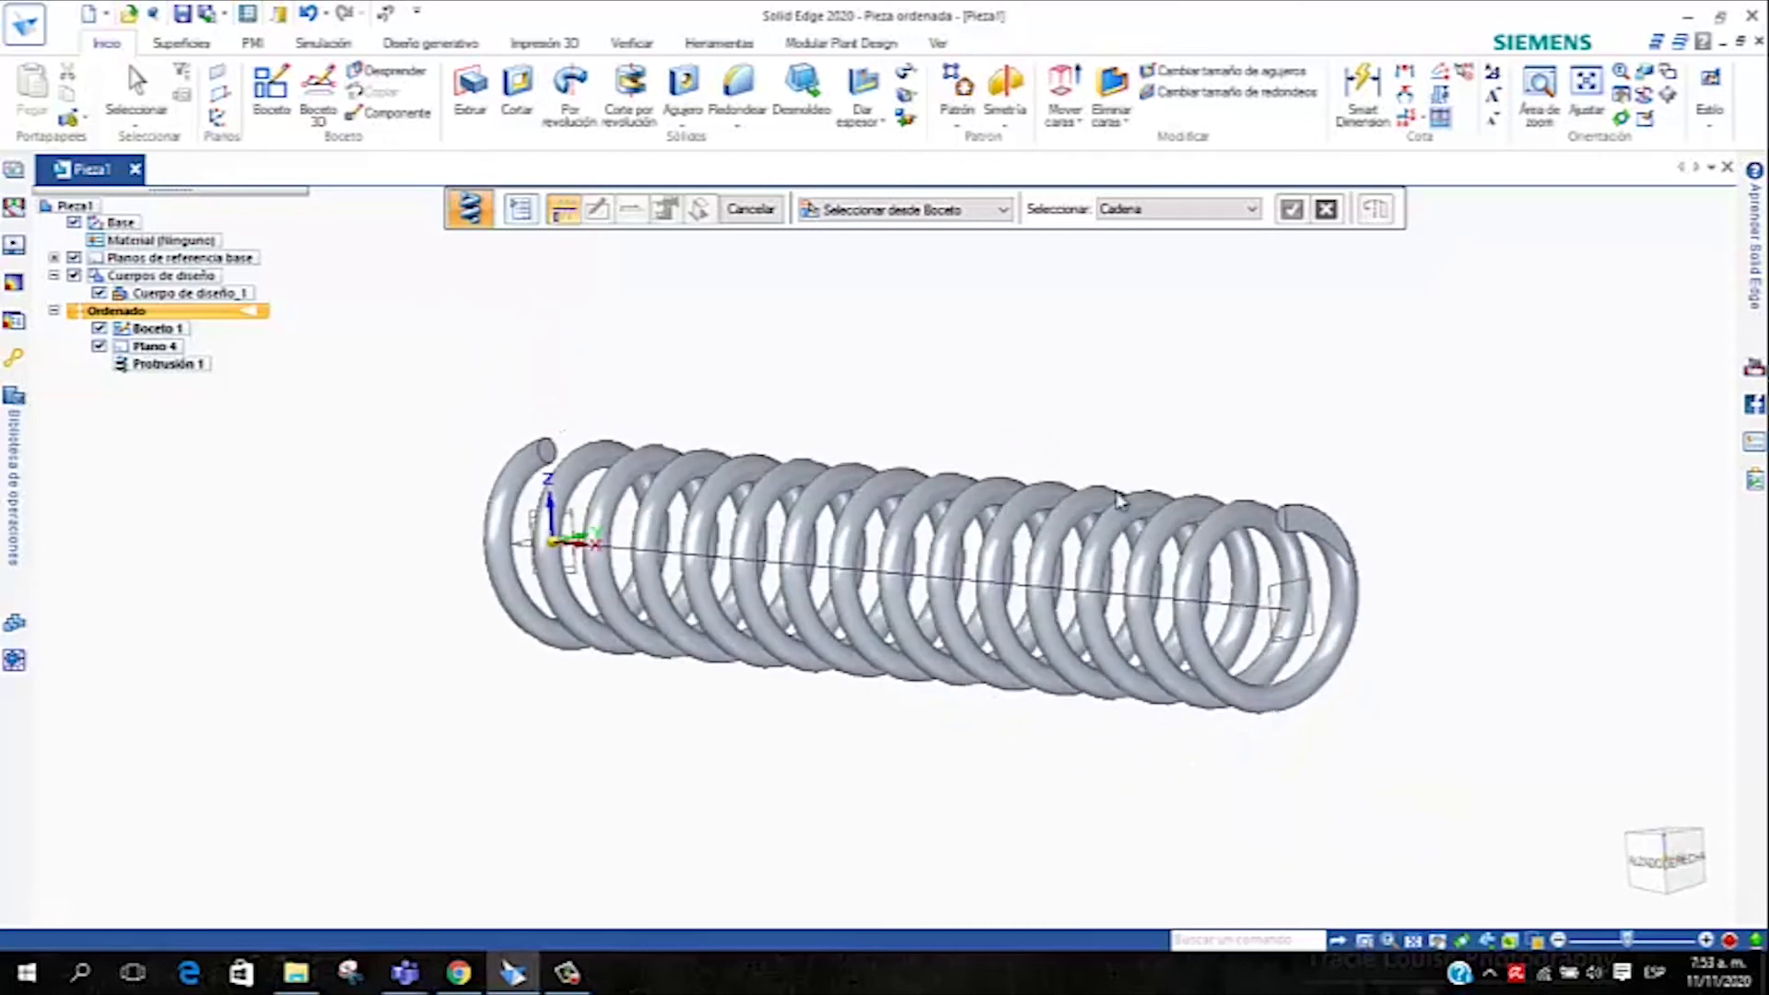
middle_drag(900, 355, 1228, 446)
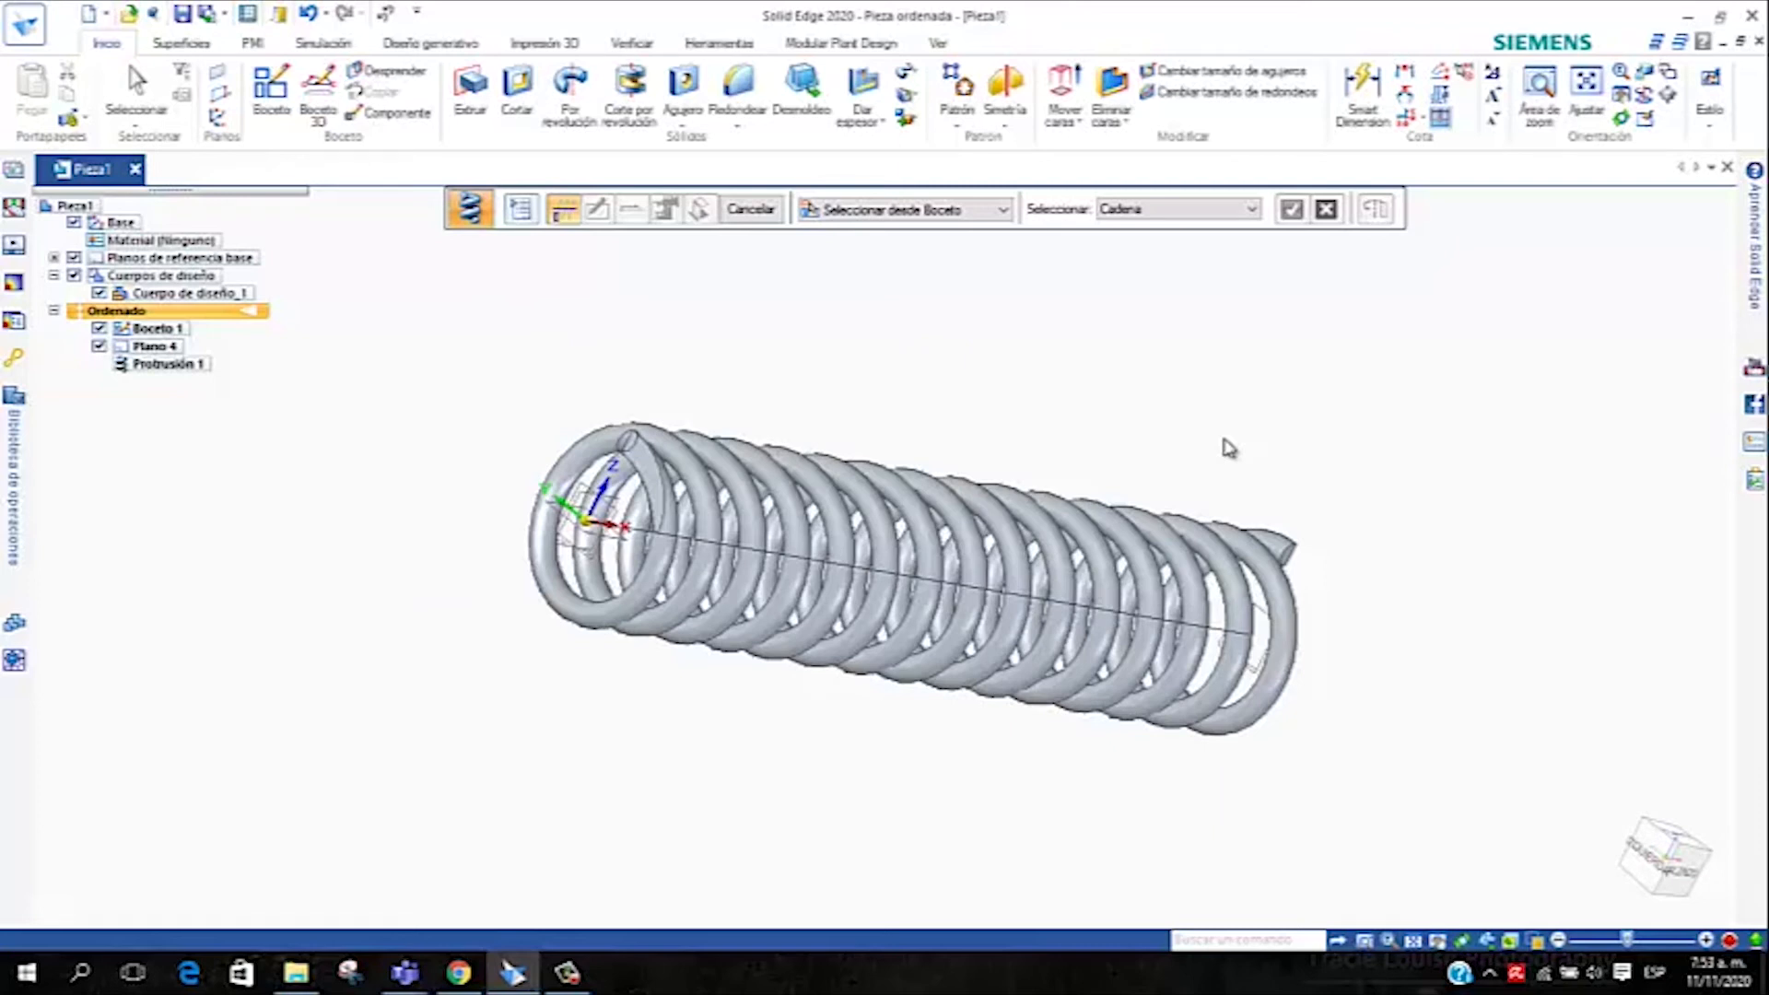
key(Escape)
key(ctrl+i)
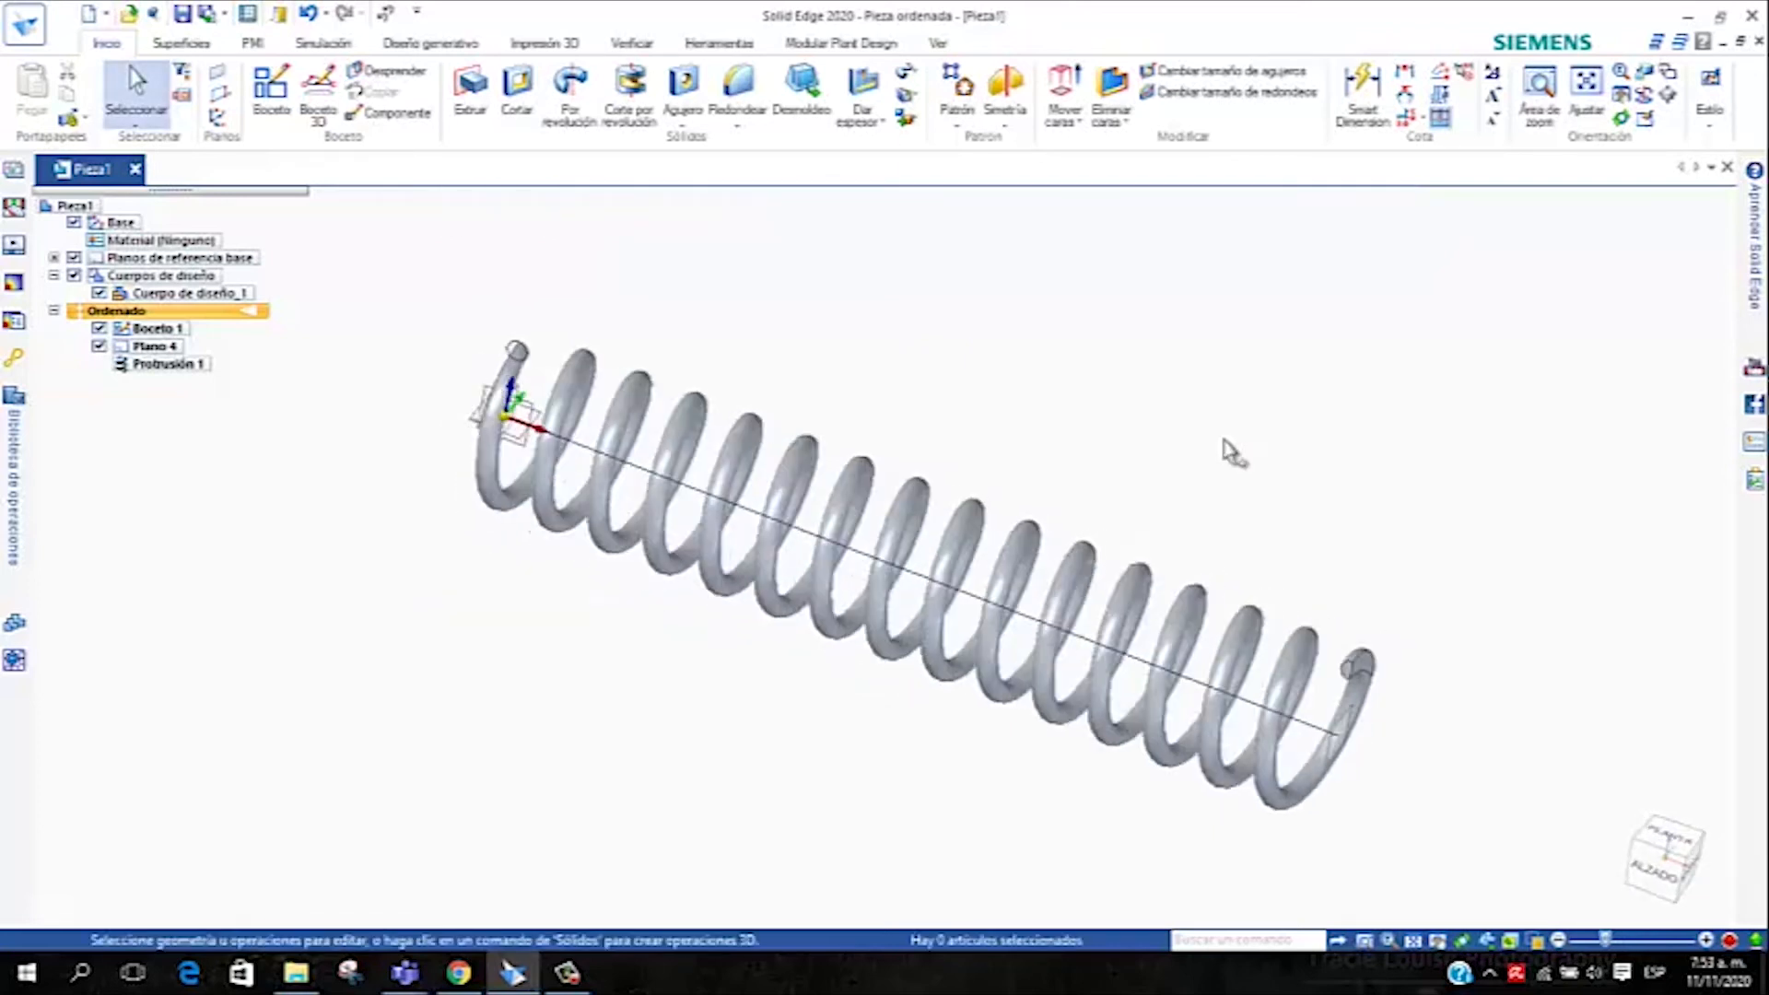
click(166, 364)
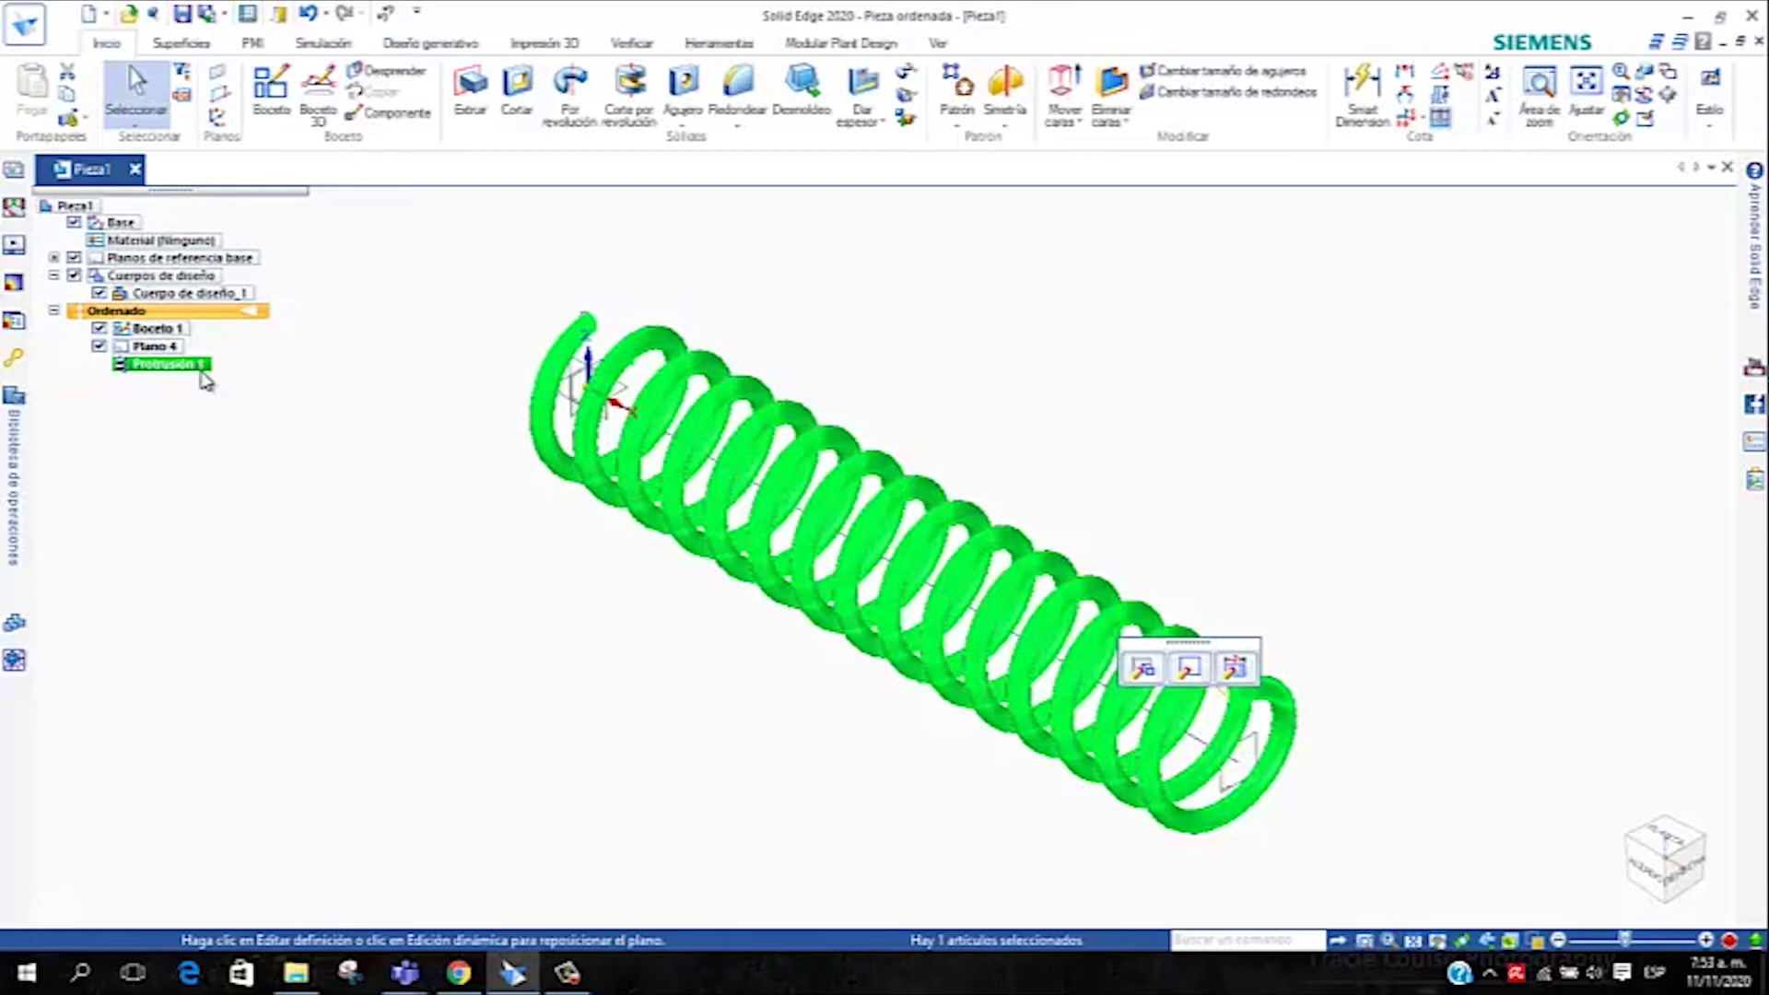
click(419, 598)
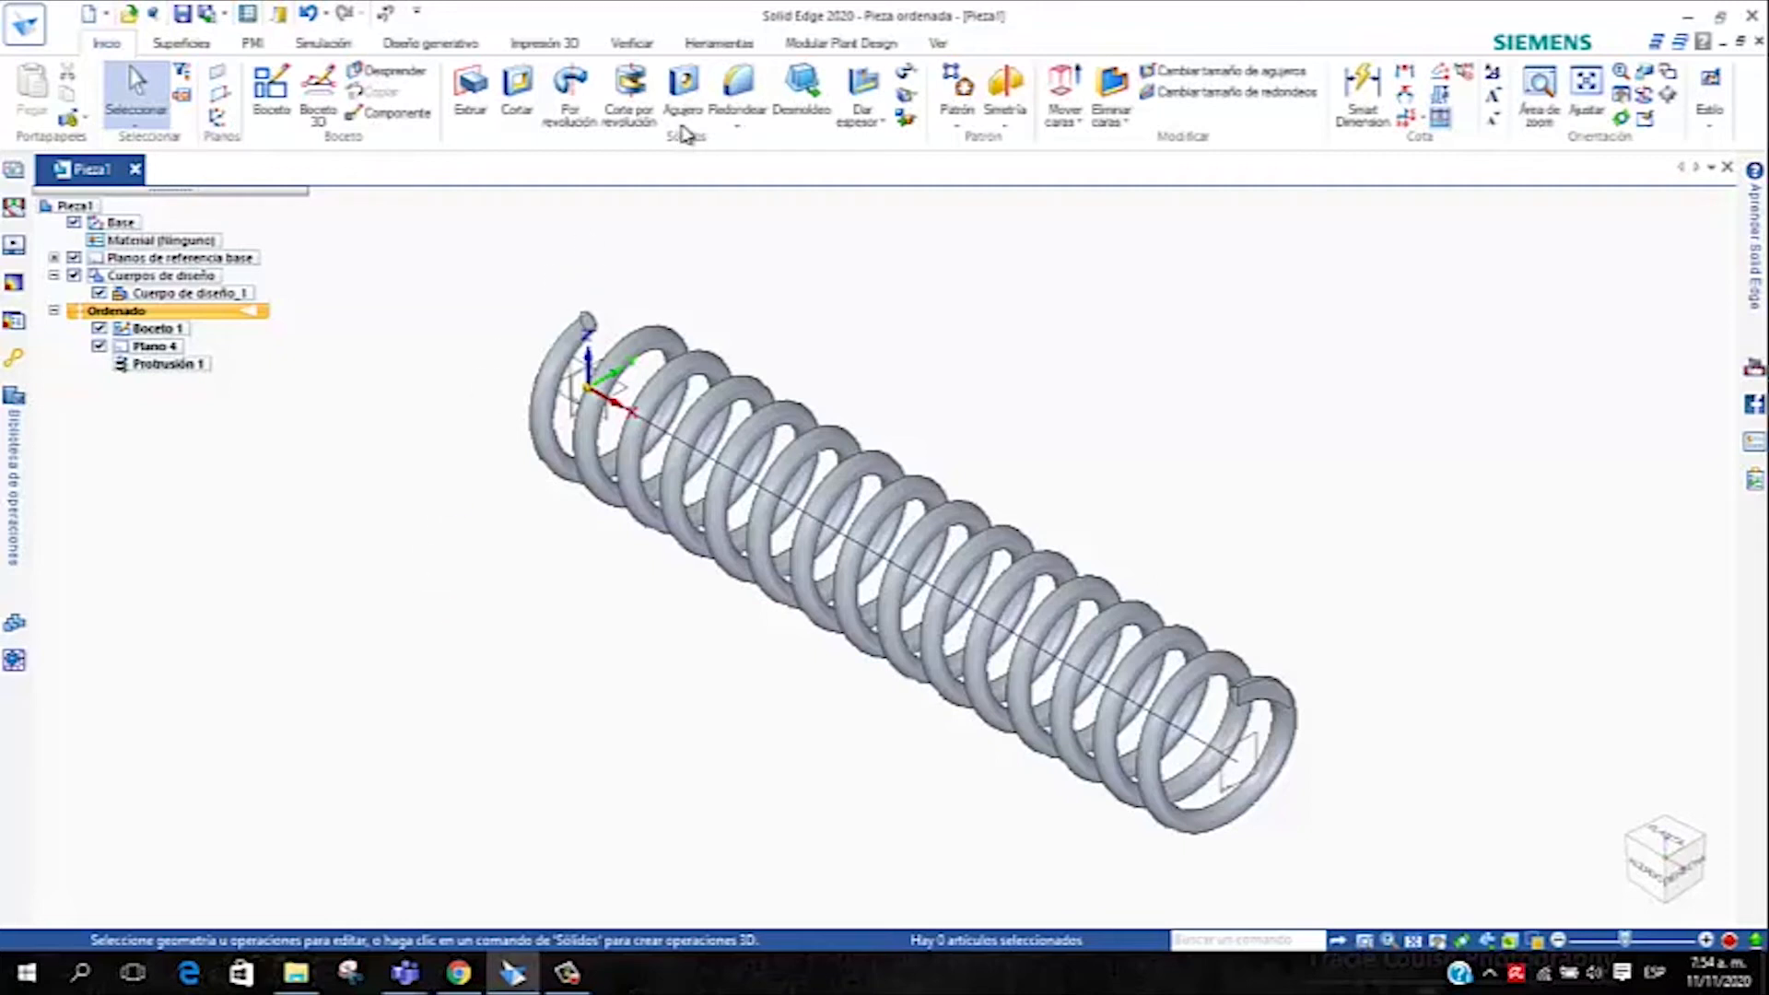
Define the part as an adjustable part that behaves as a spring (Ajustar como un resorte), controlled by the spring_length variable
click(715, 44)
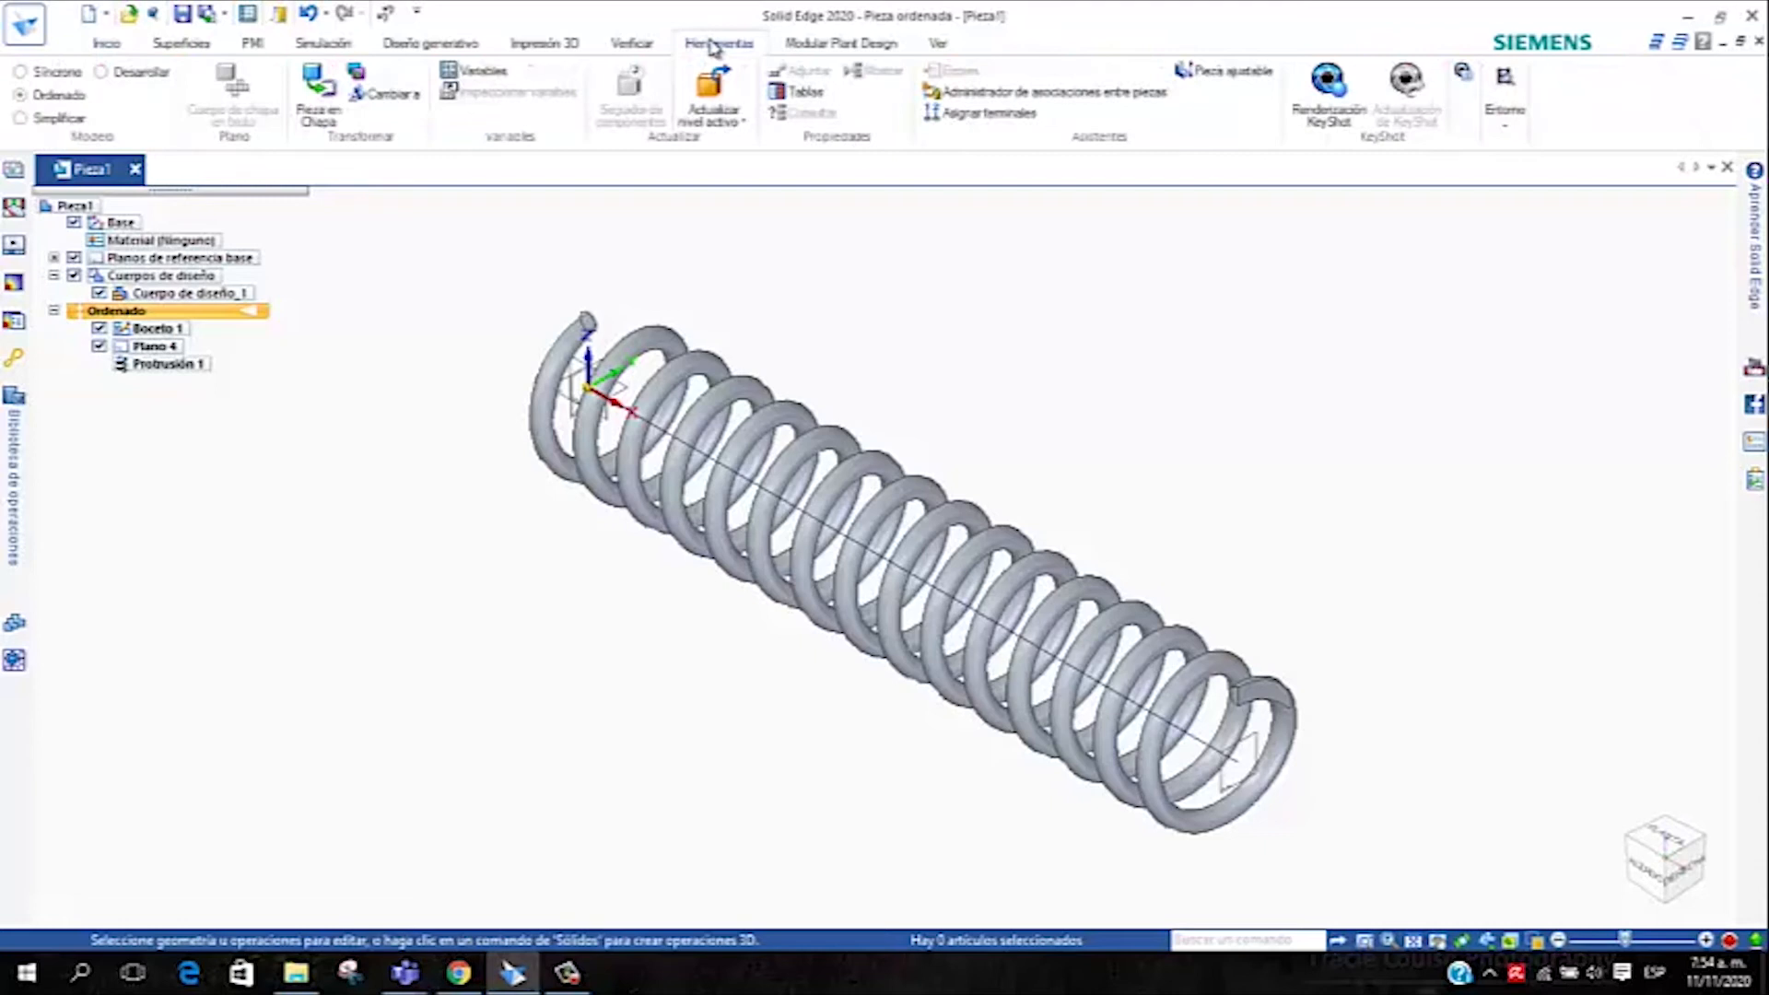
click(1237, 76)
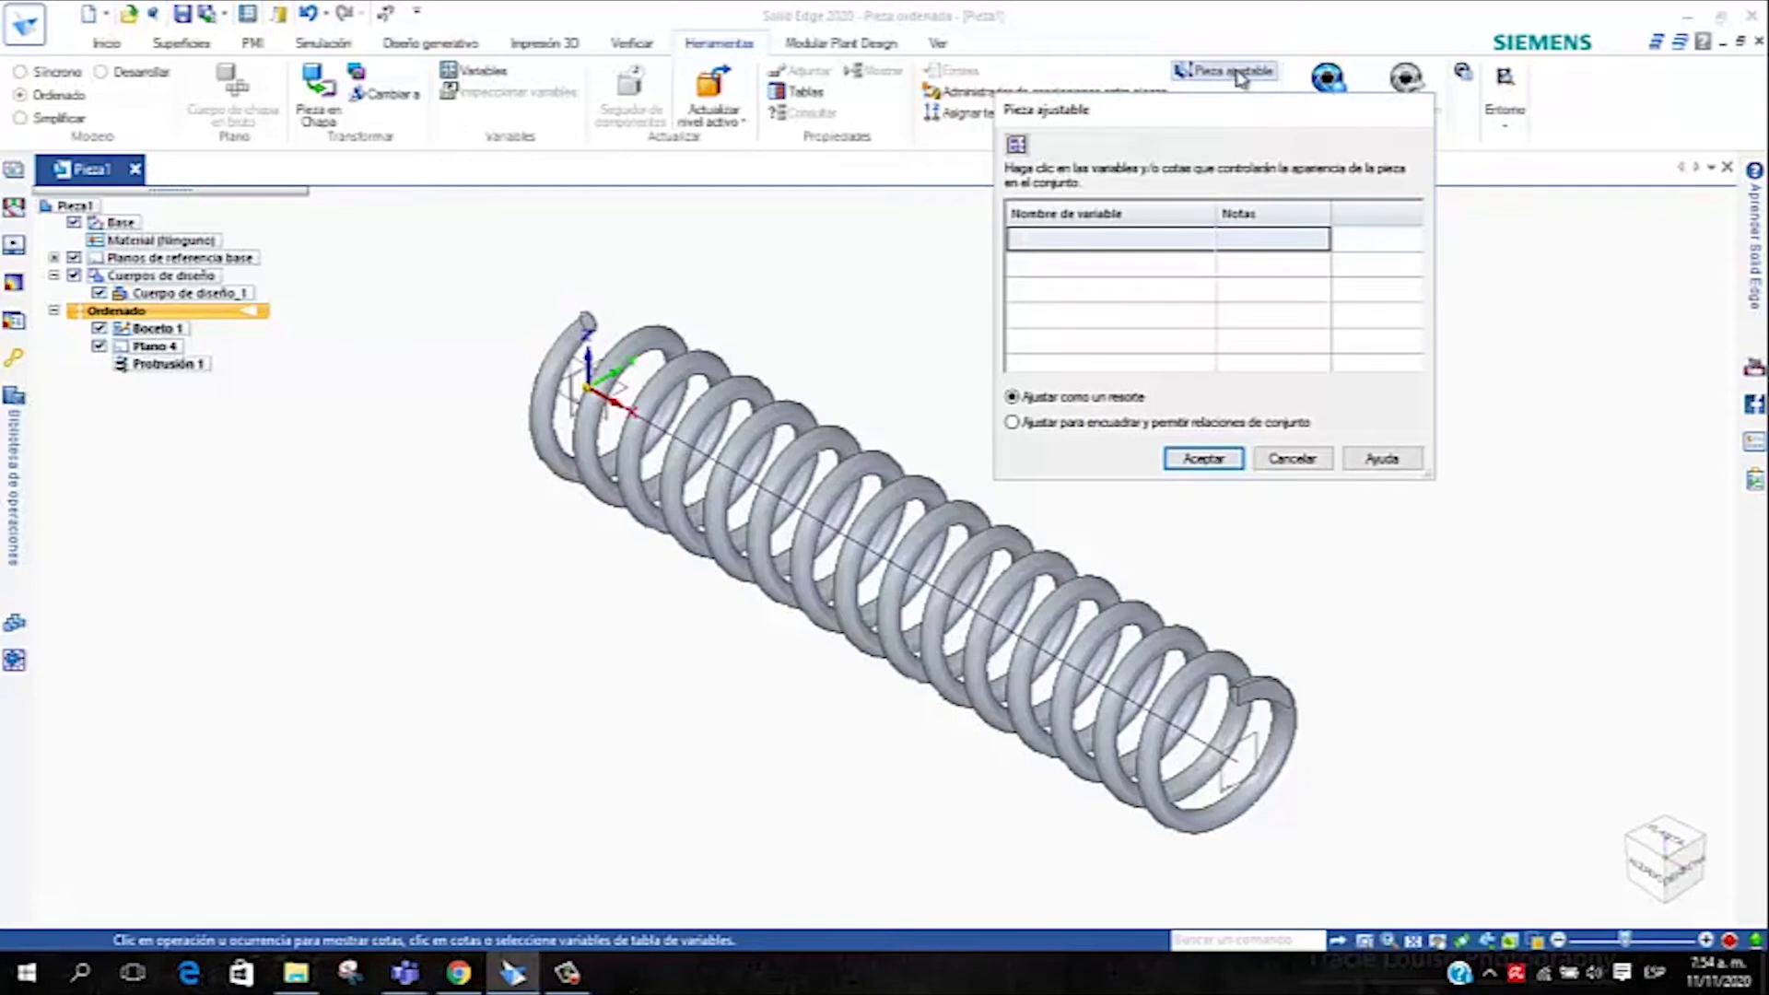
drag(1214, 118, 1401, 139)
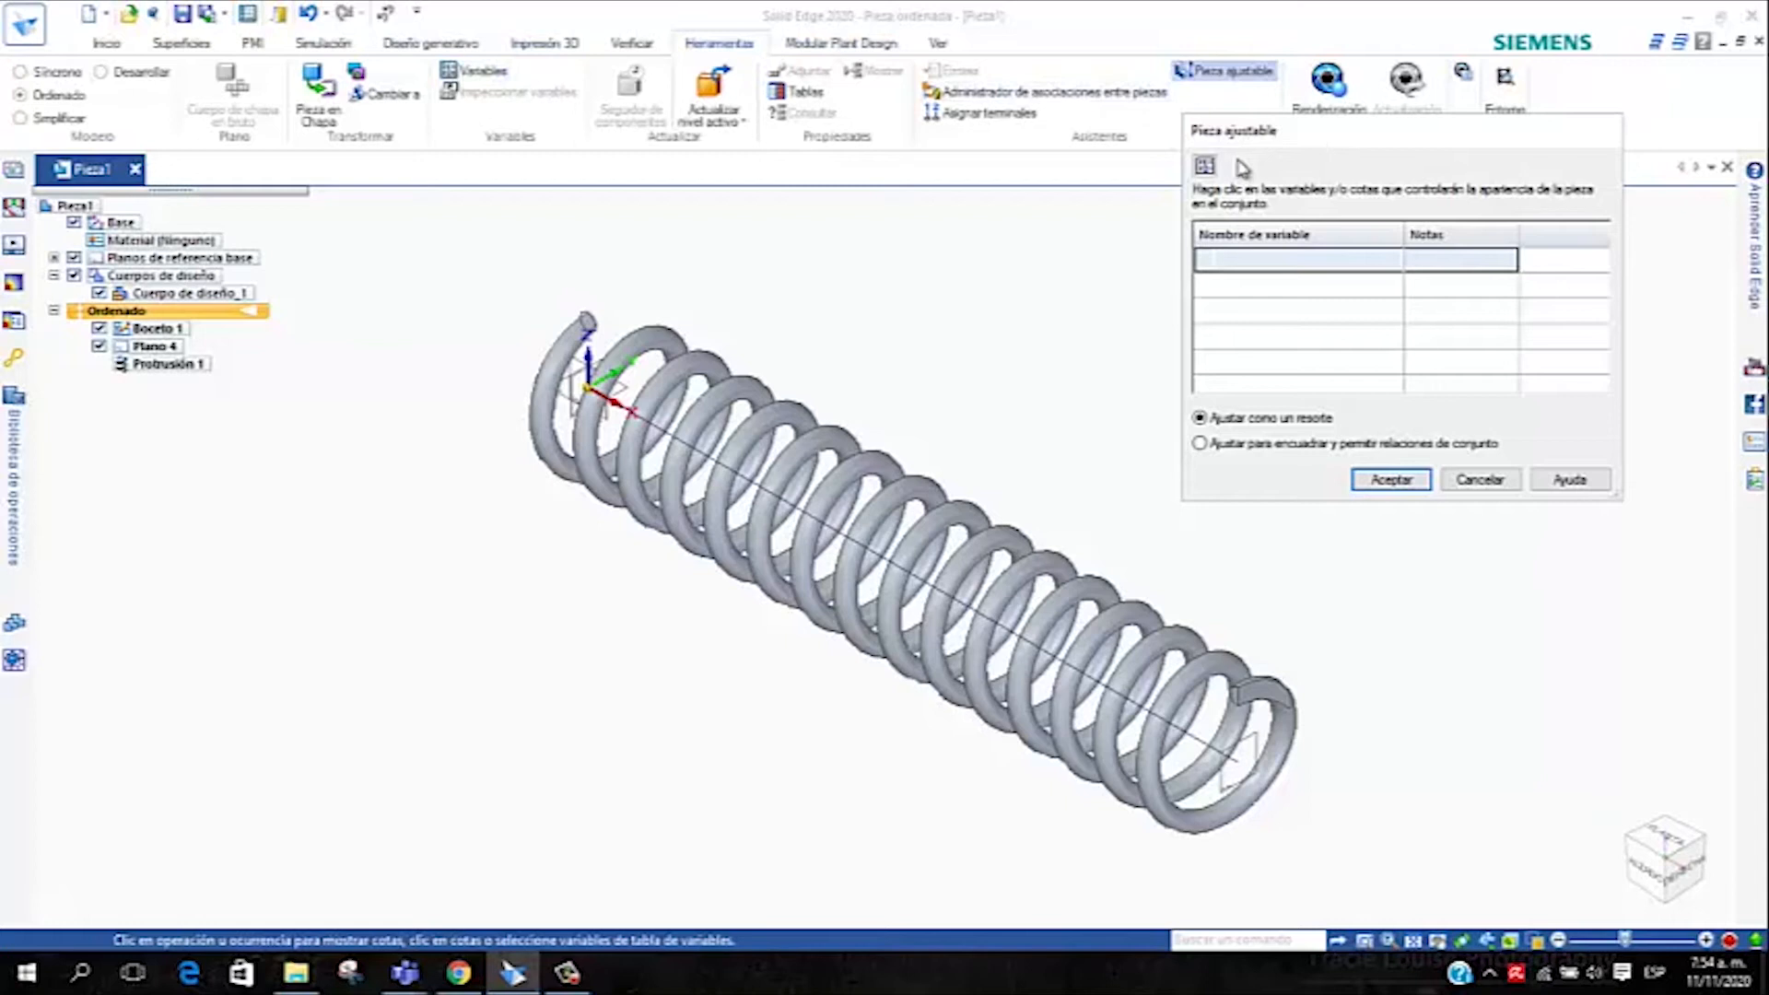
click(1204, 167)
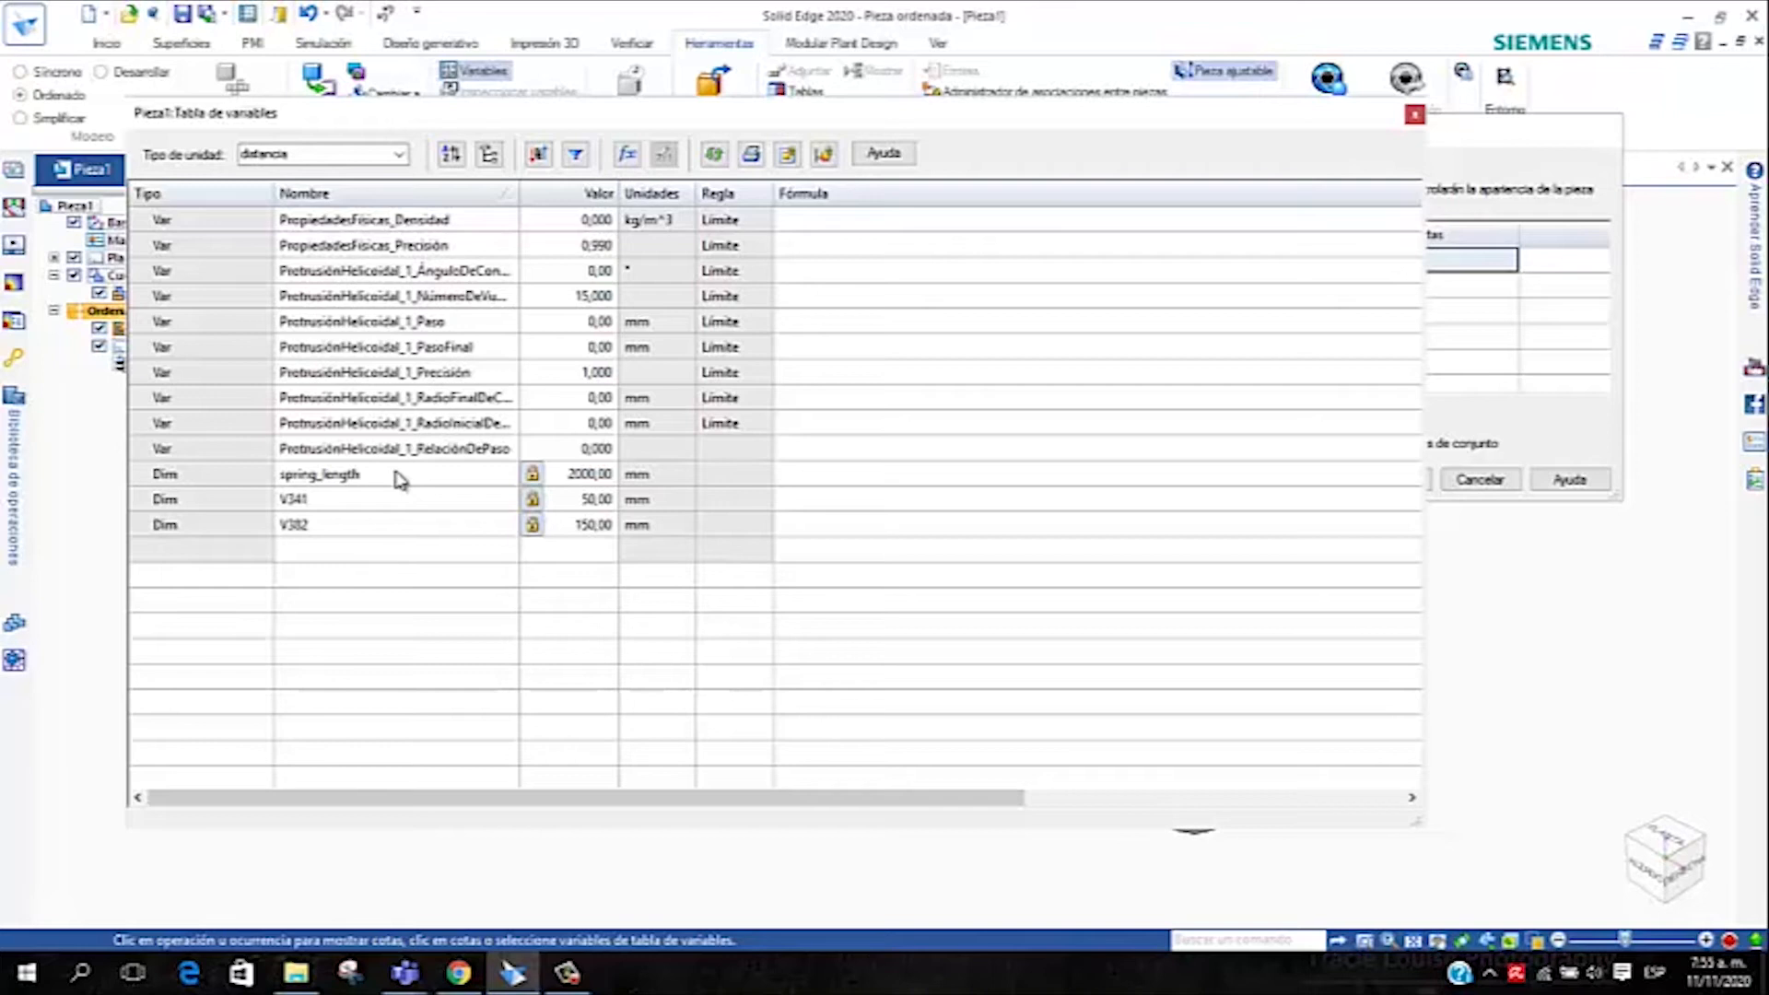
click(342, 476)
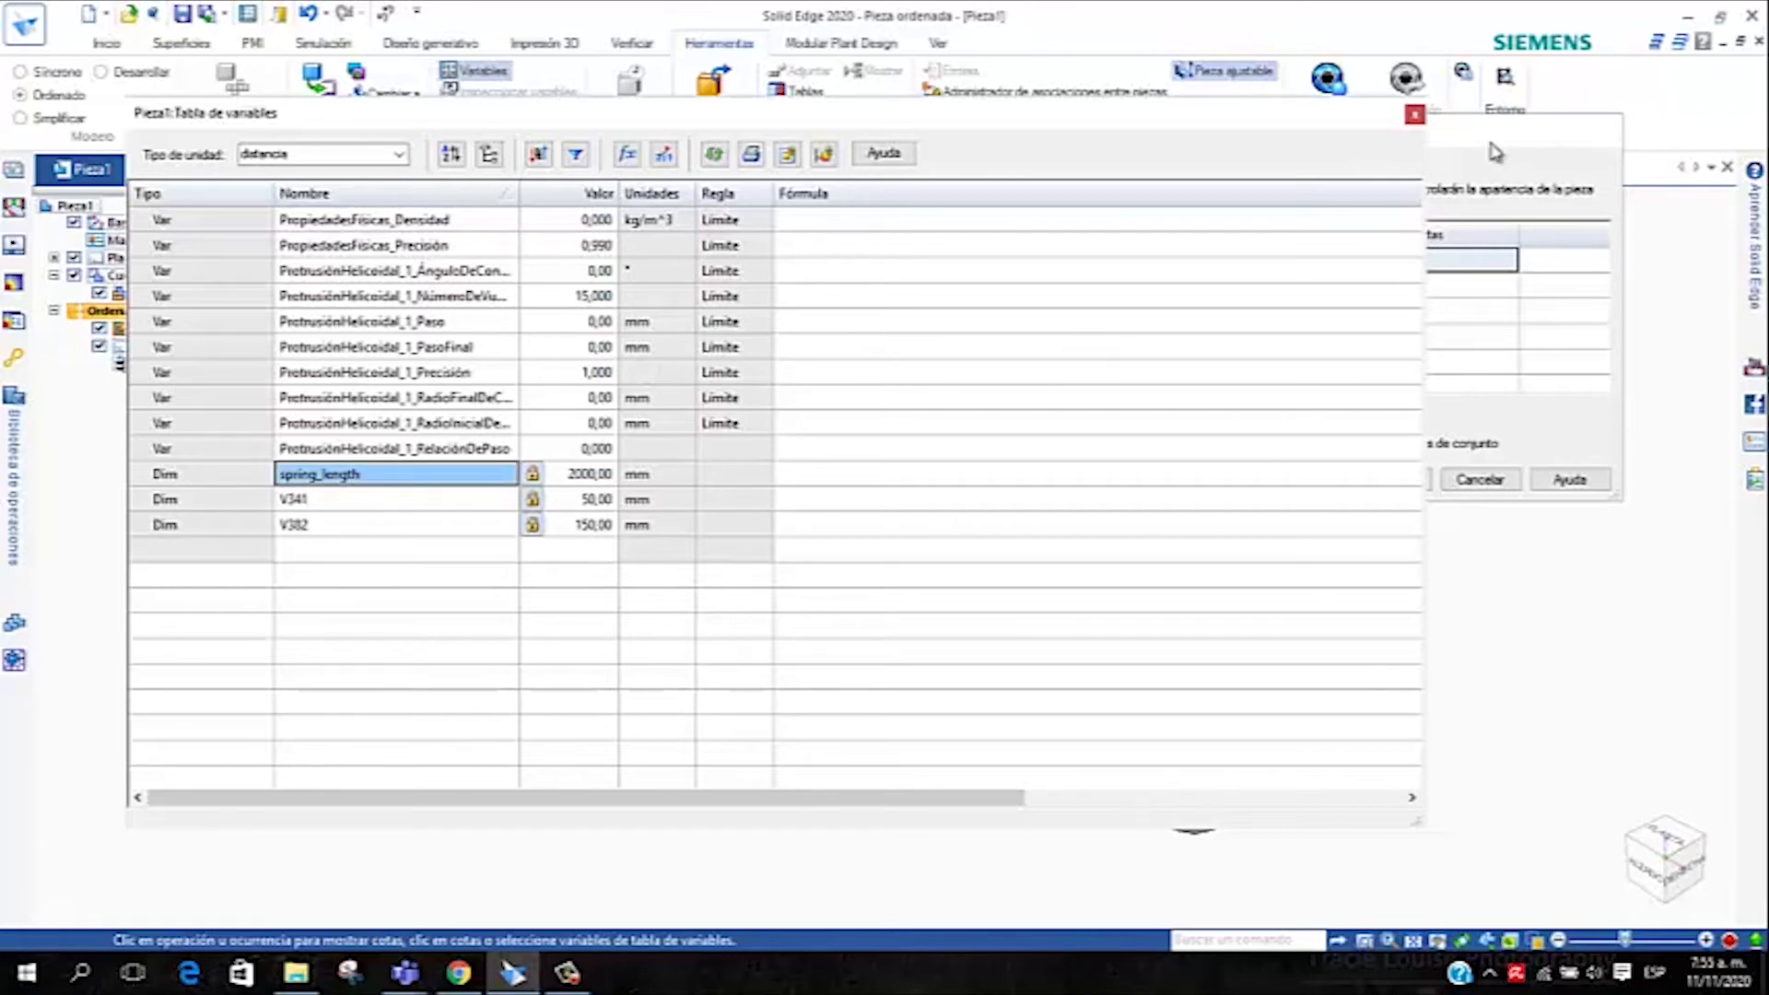
click(1414, 115)
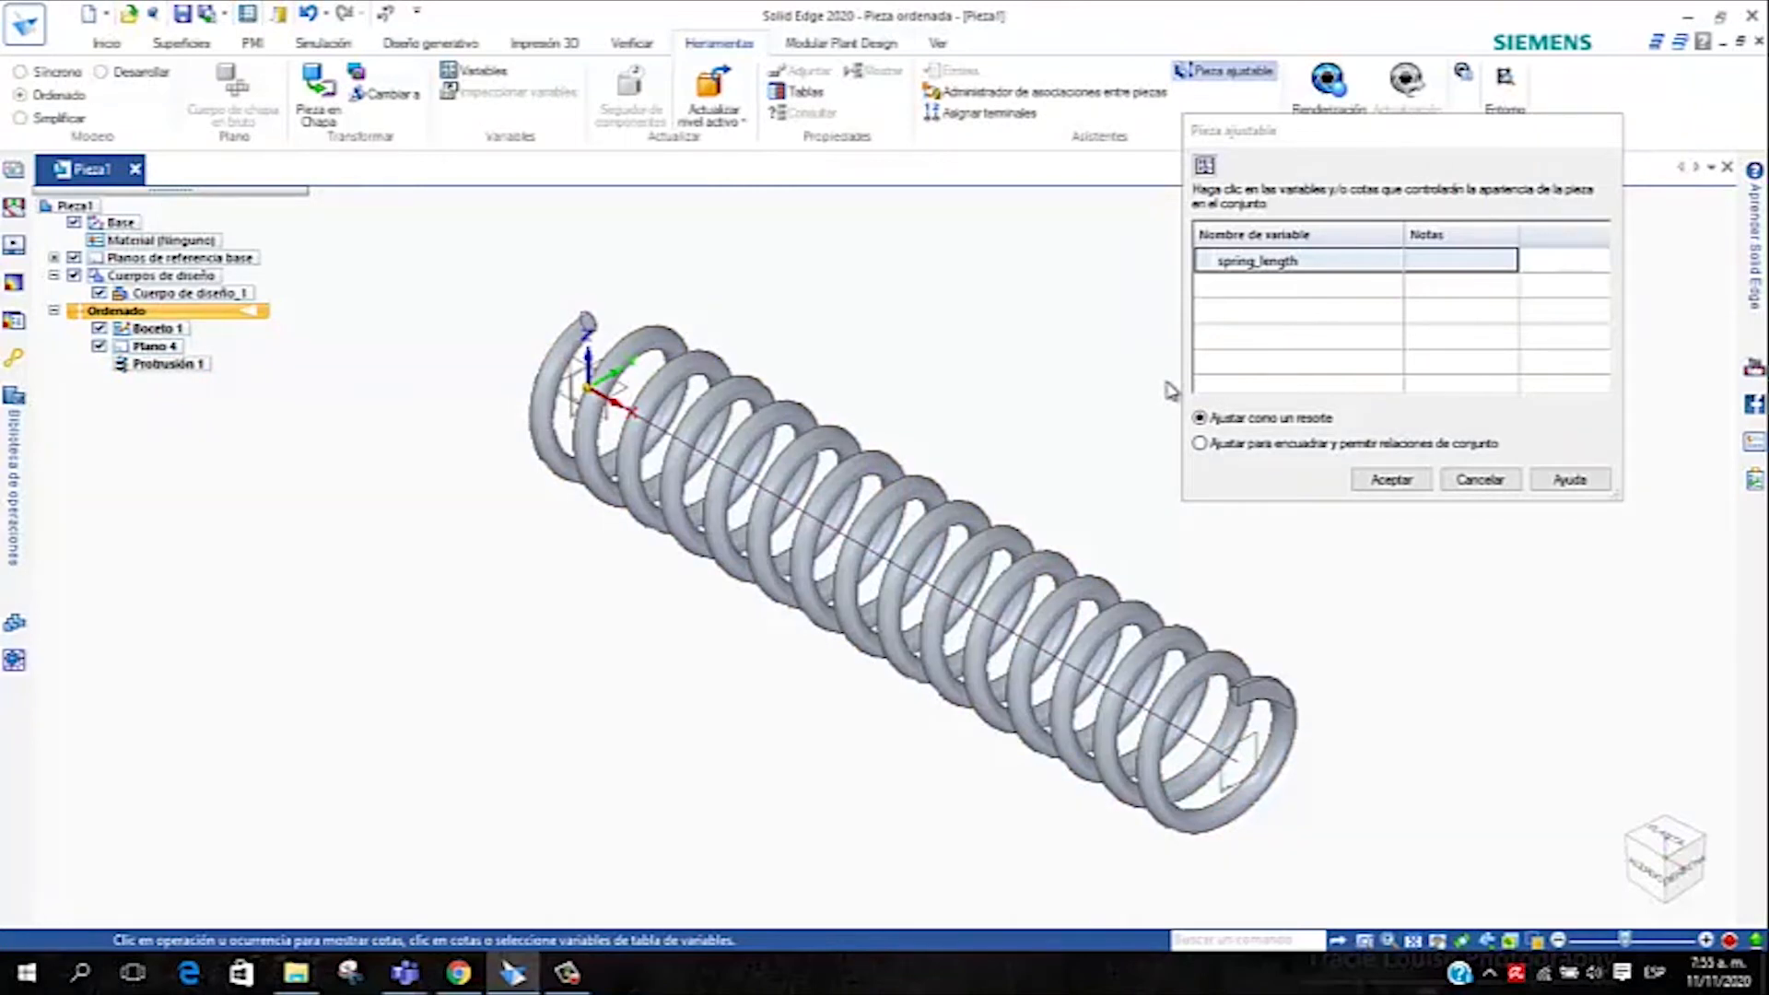
click(1391, 479)
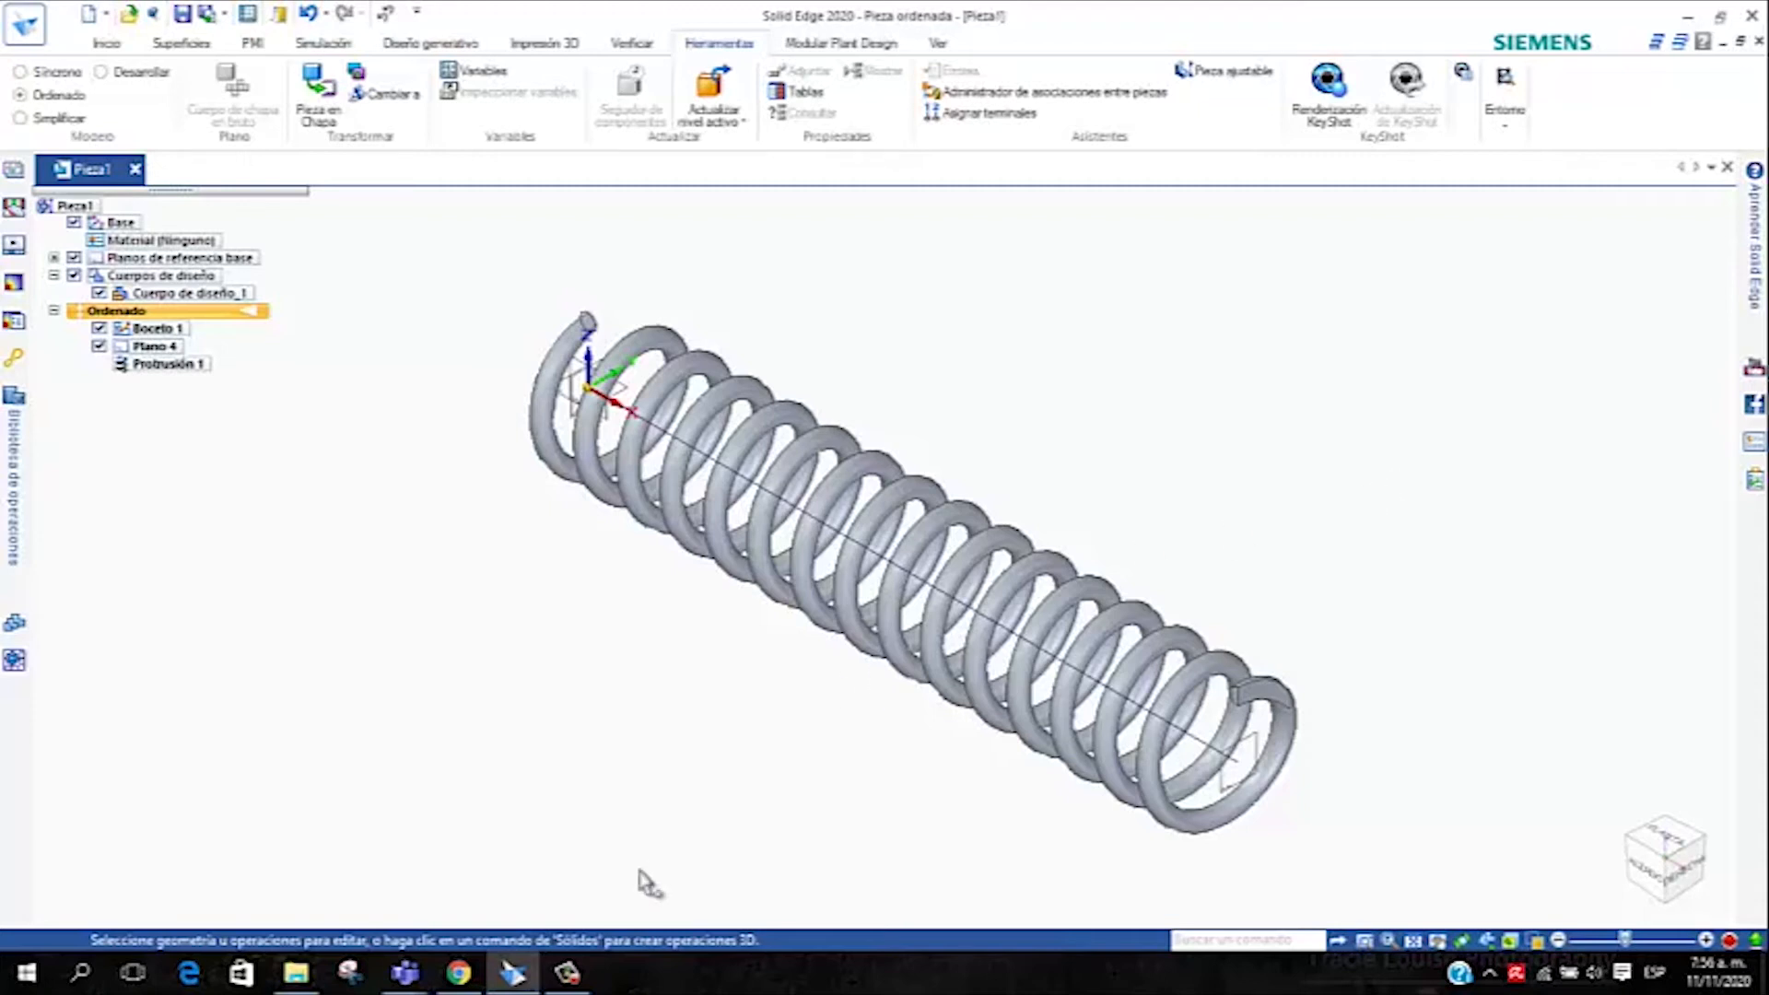
Switch to File Explorer and open the shock_absorber assembly from the shock_absorber folder under spse01686 - PIEZAS Y CONJUNTOS AJUSTABLES
mouse_move(293, 978)
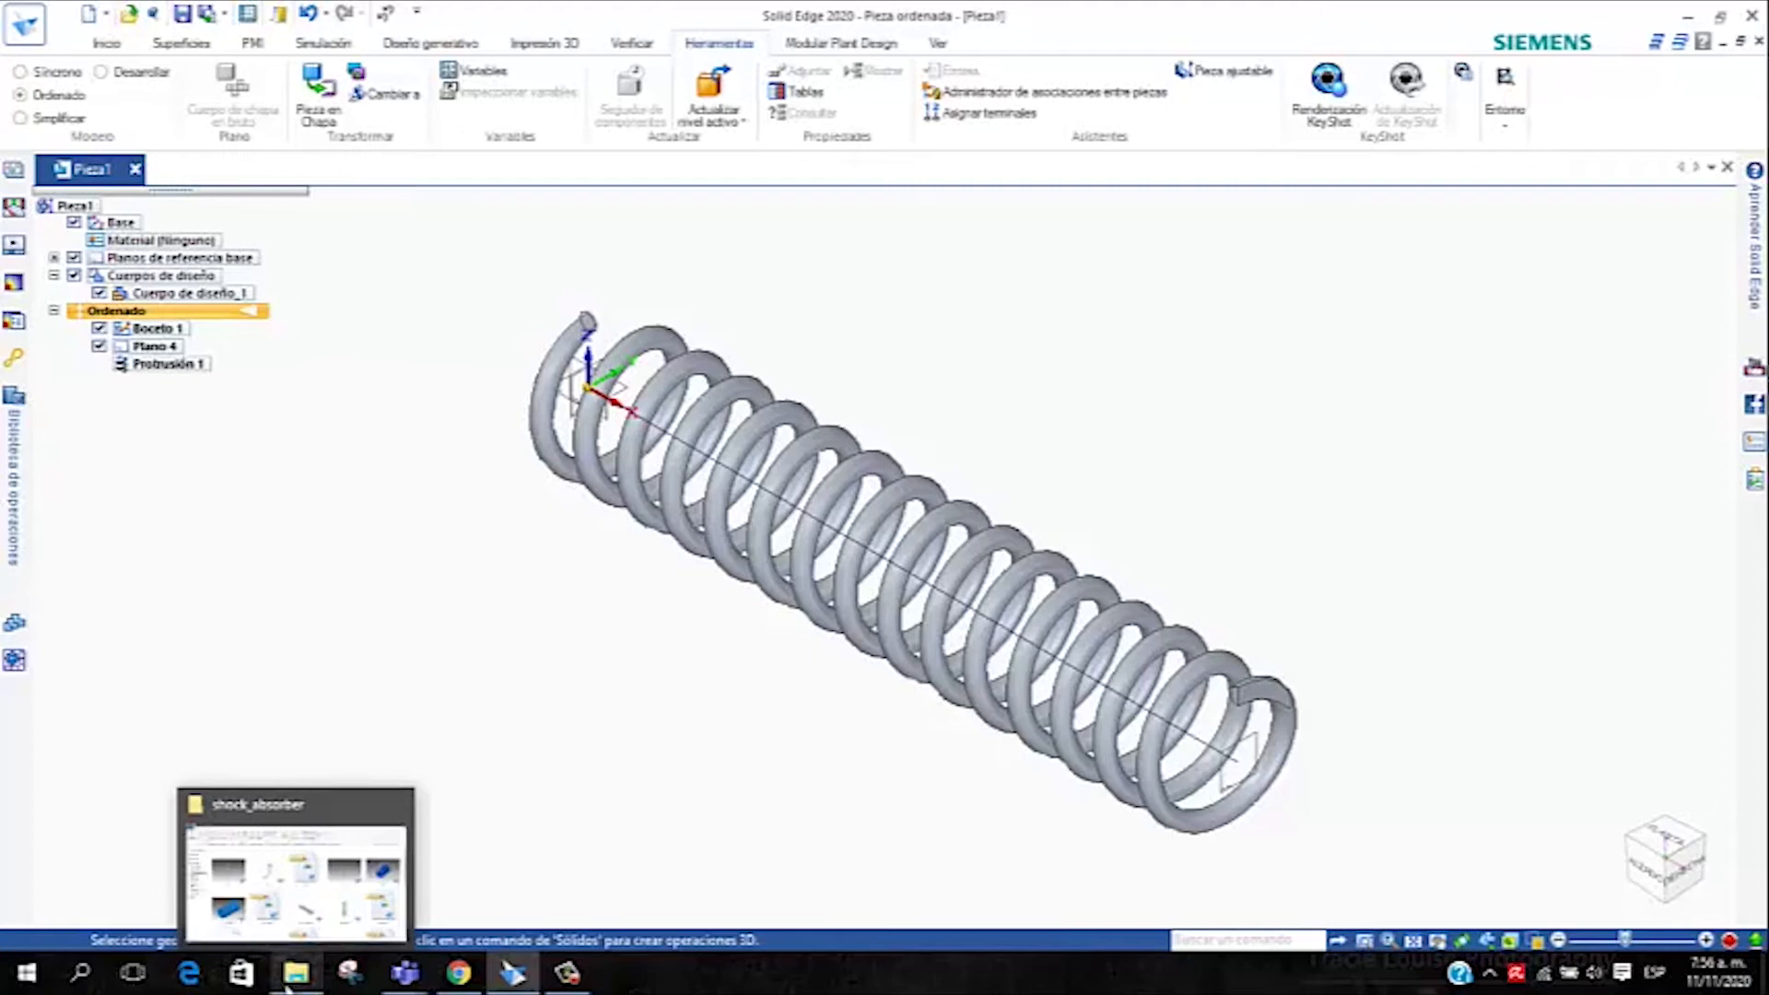
click(376, 857)
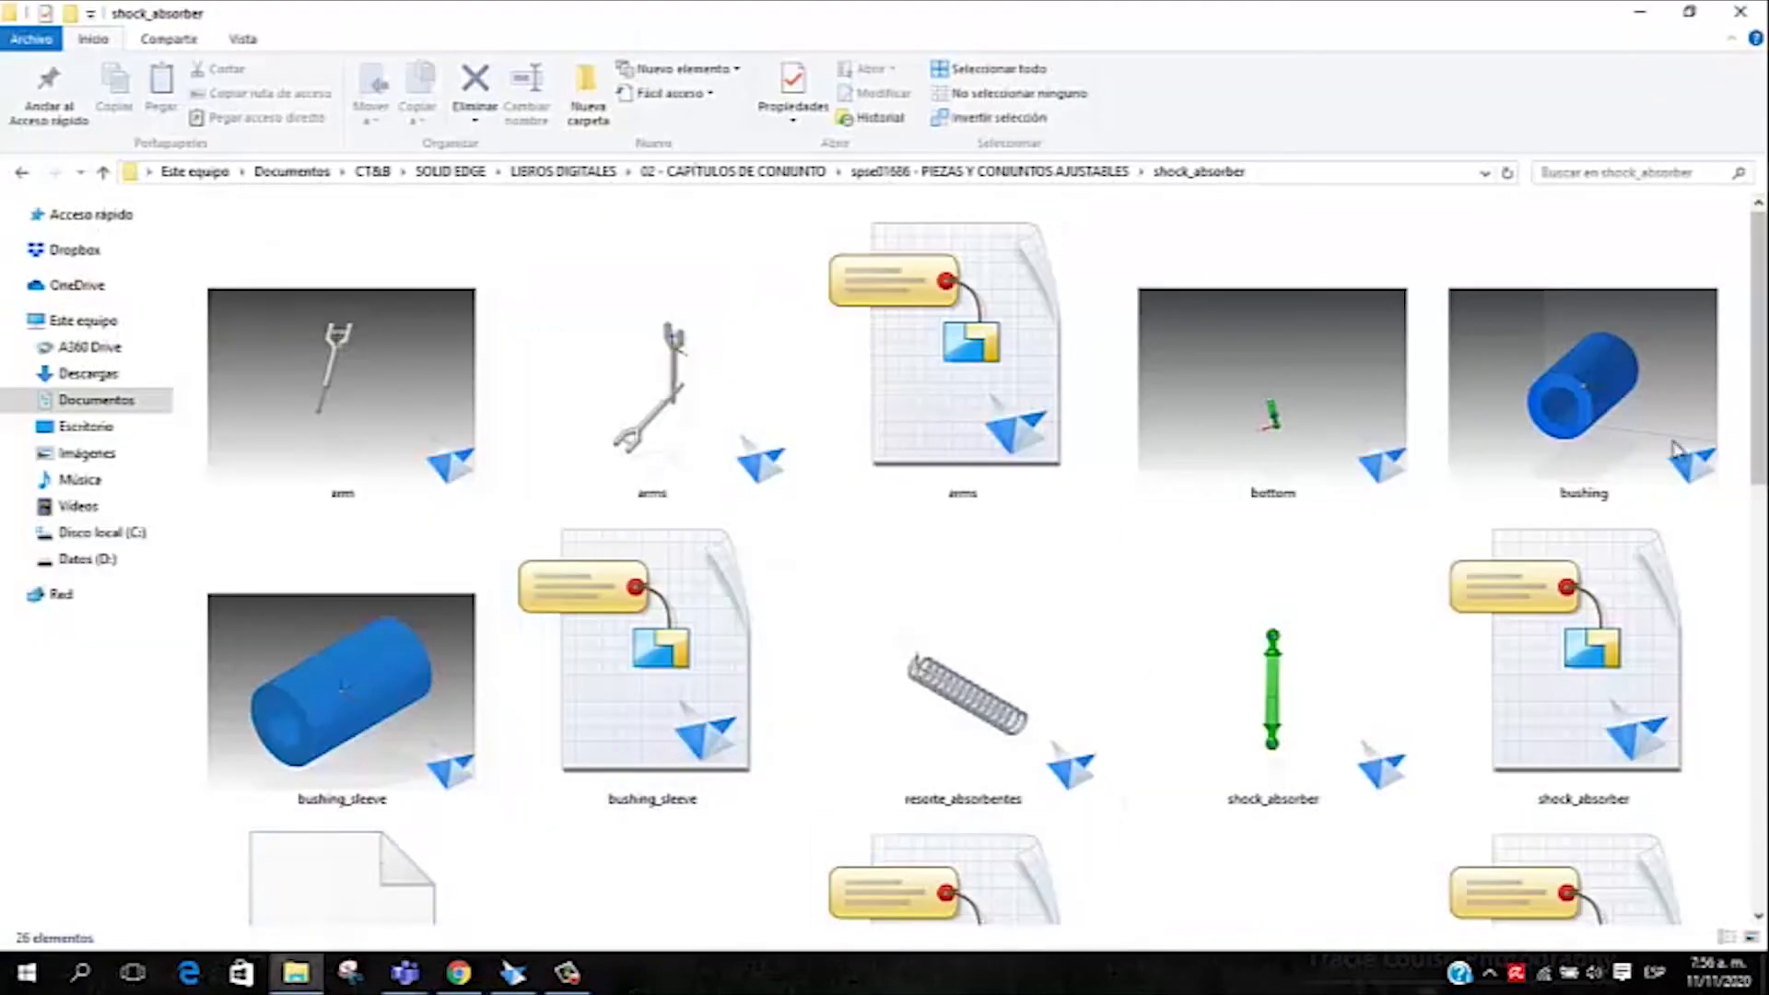
click(811, 175)
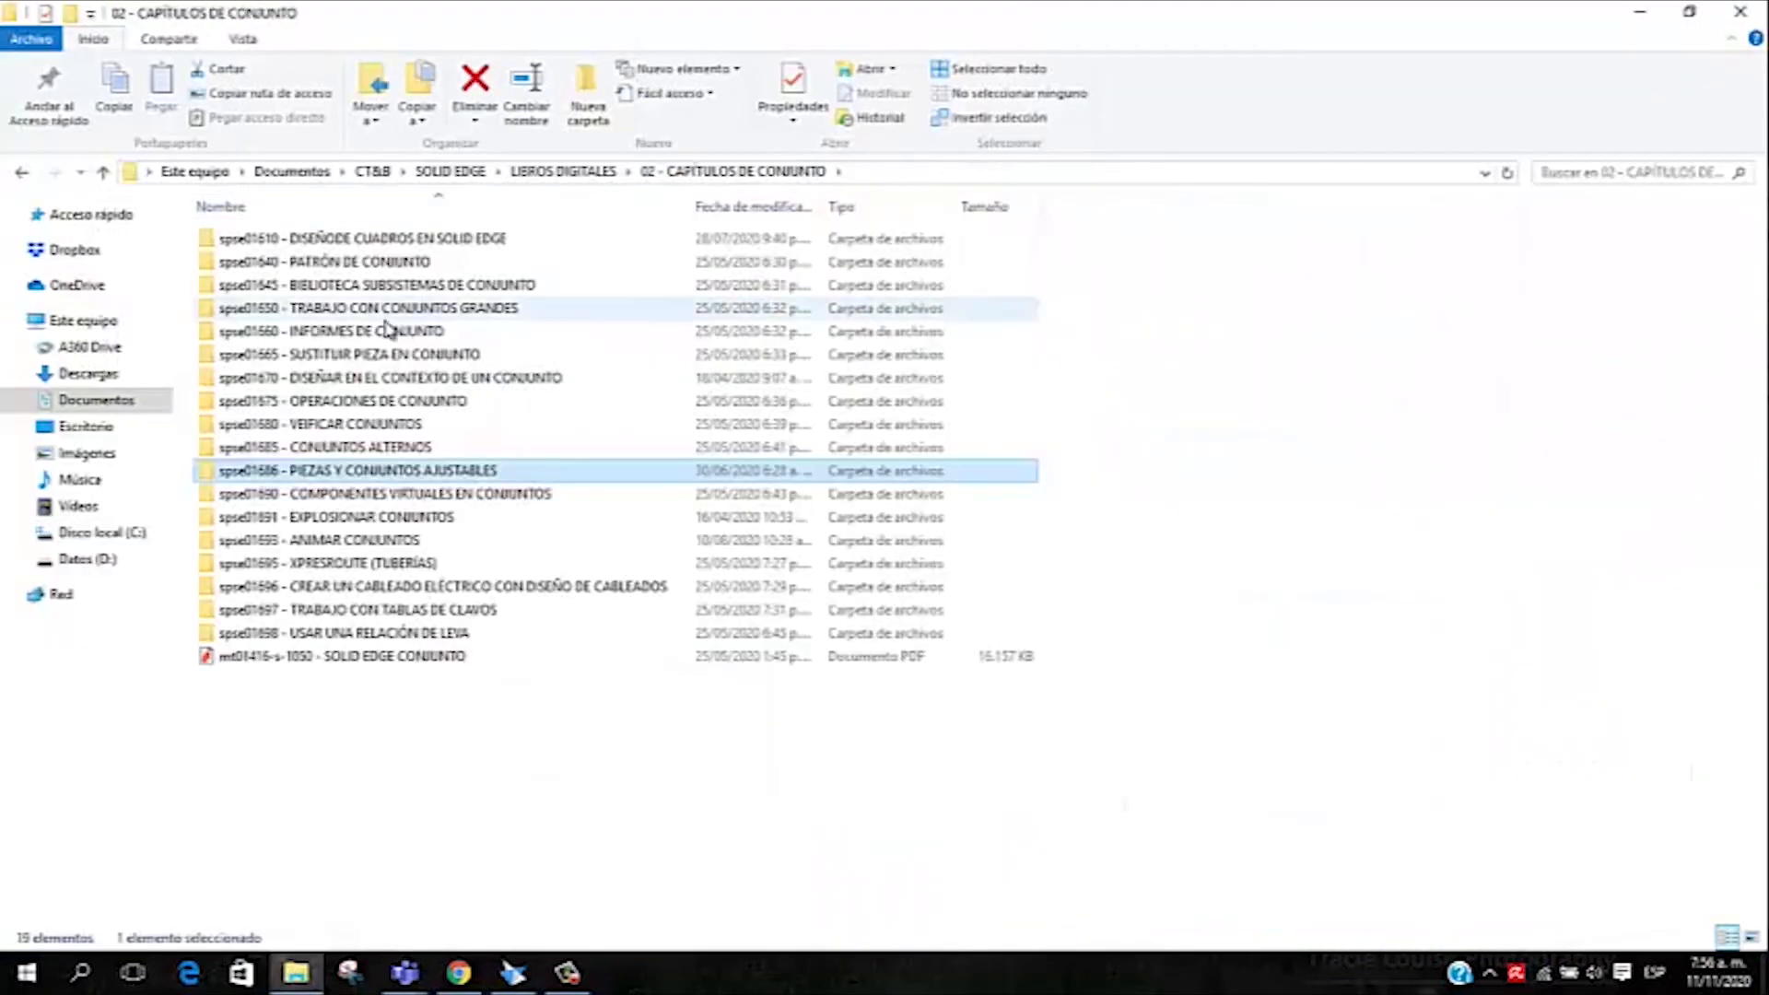
double_click(463, 469)
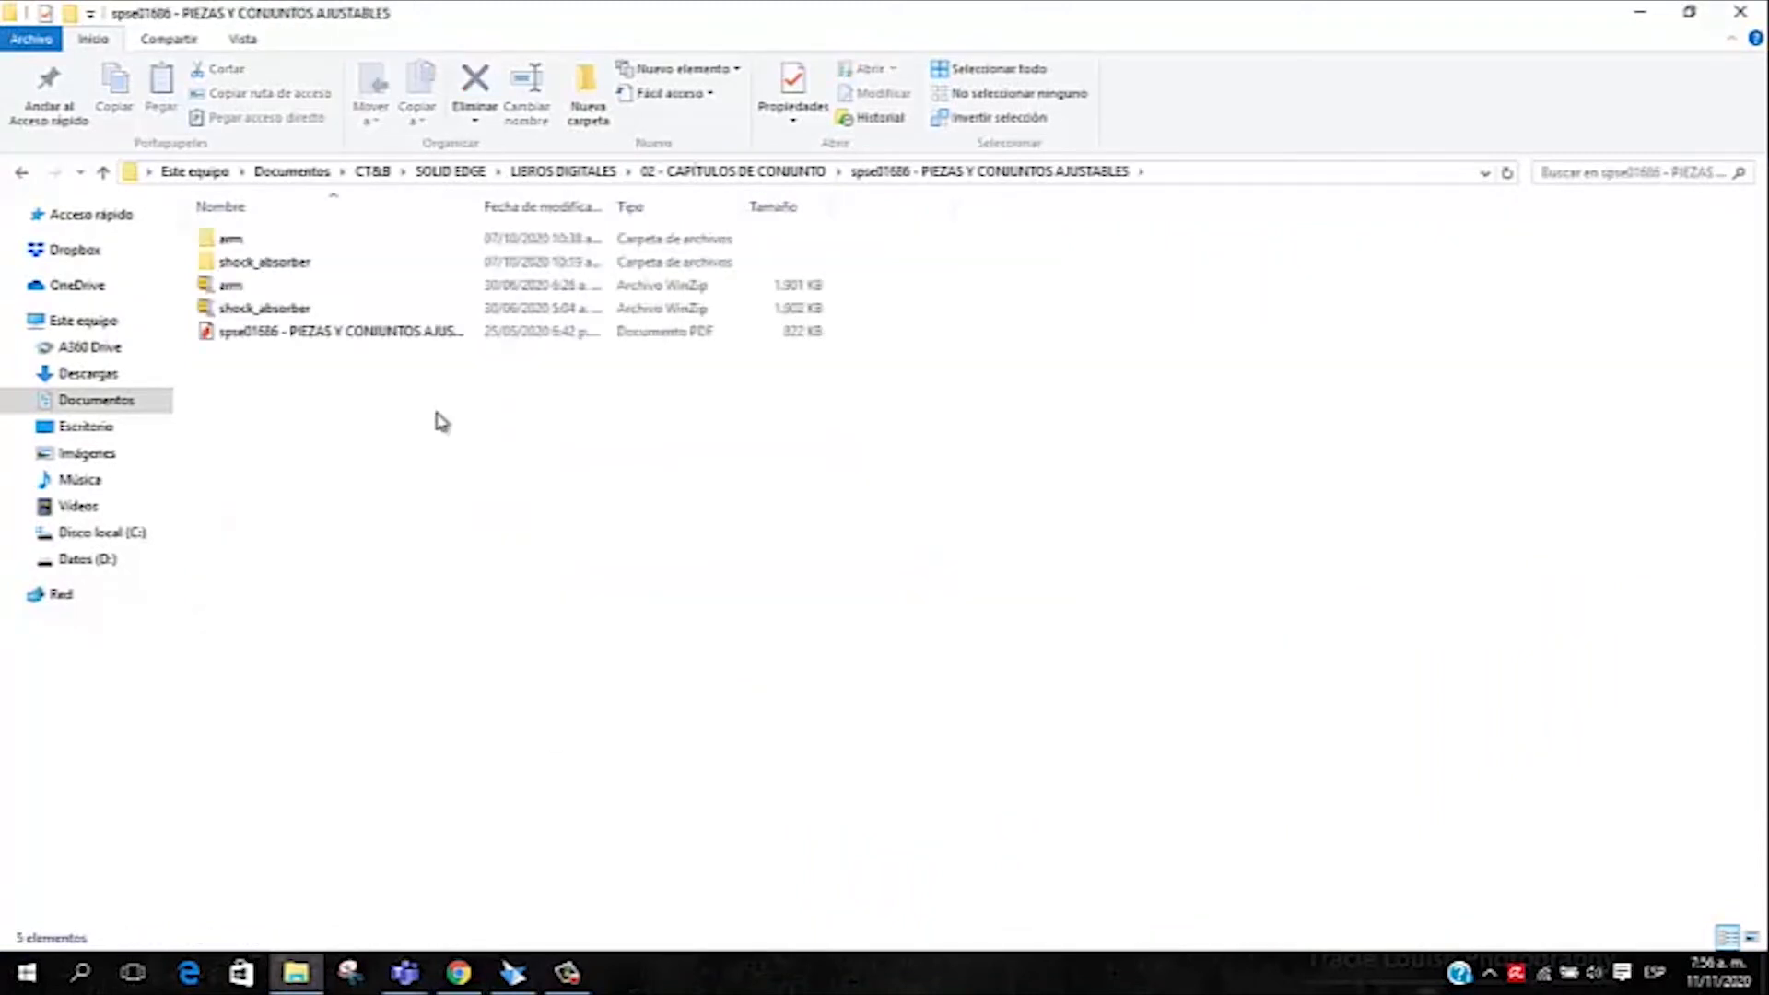
double_click(343, 262)
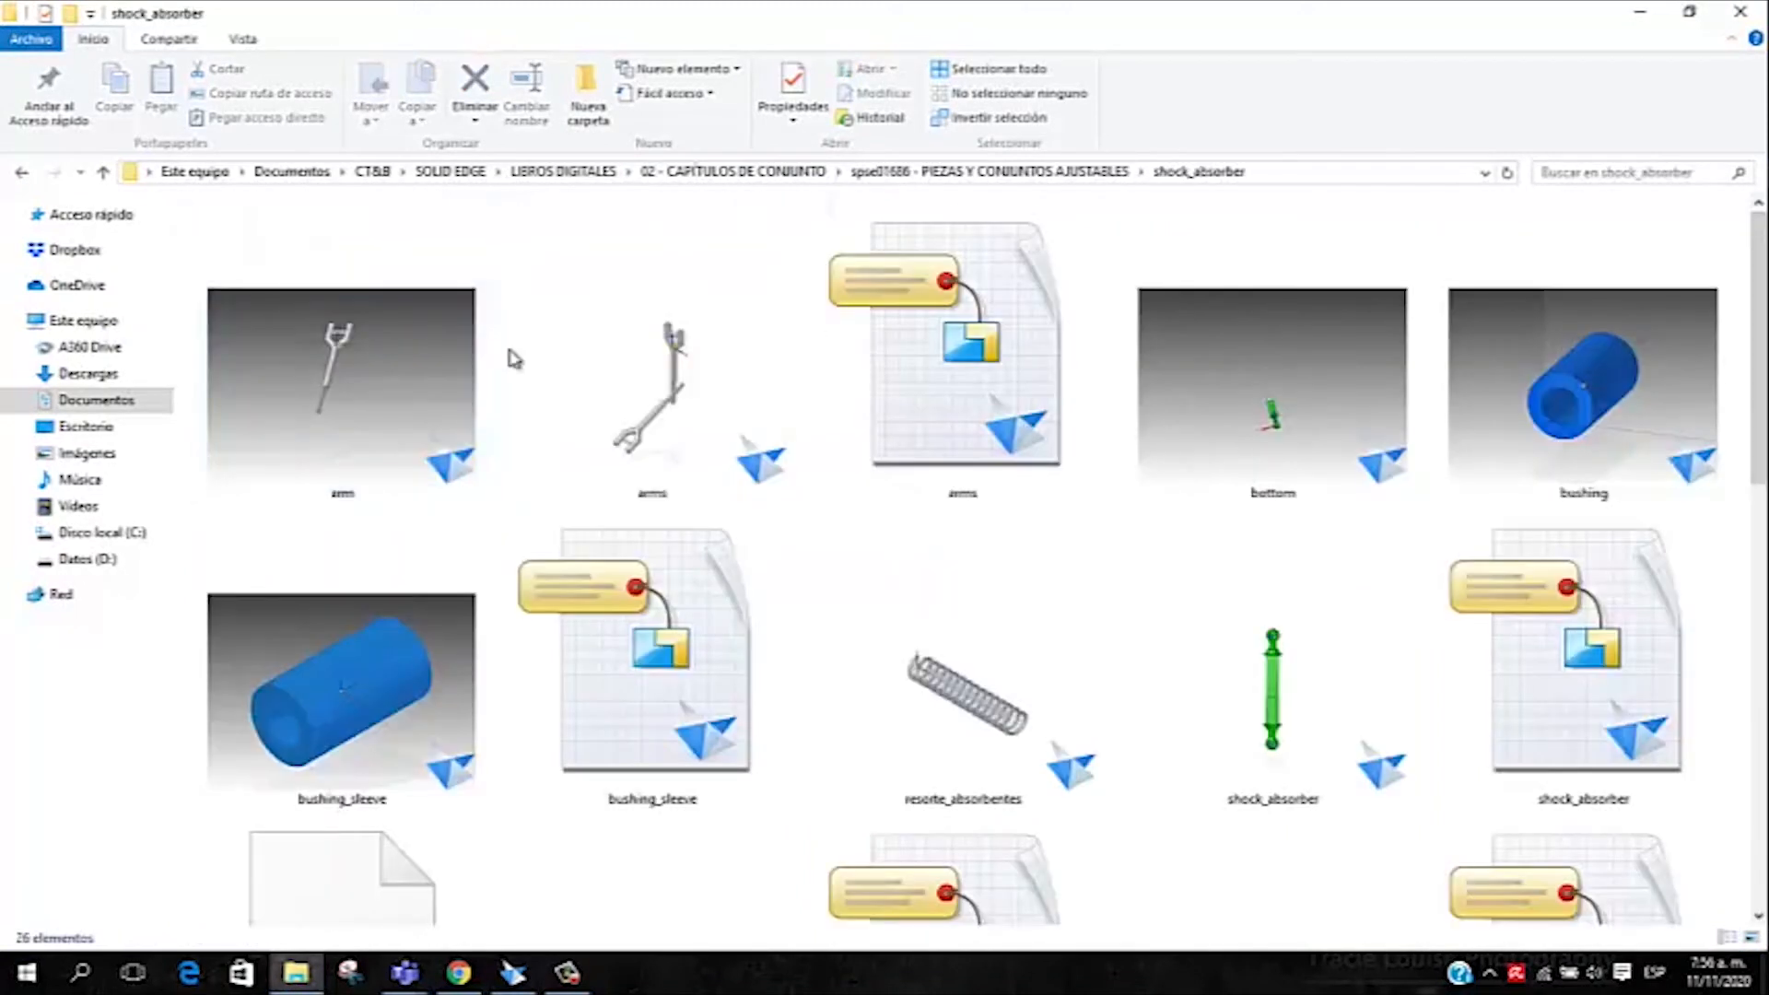
click(21, 173)
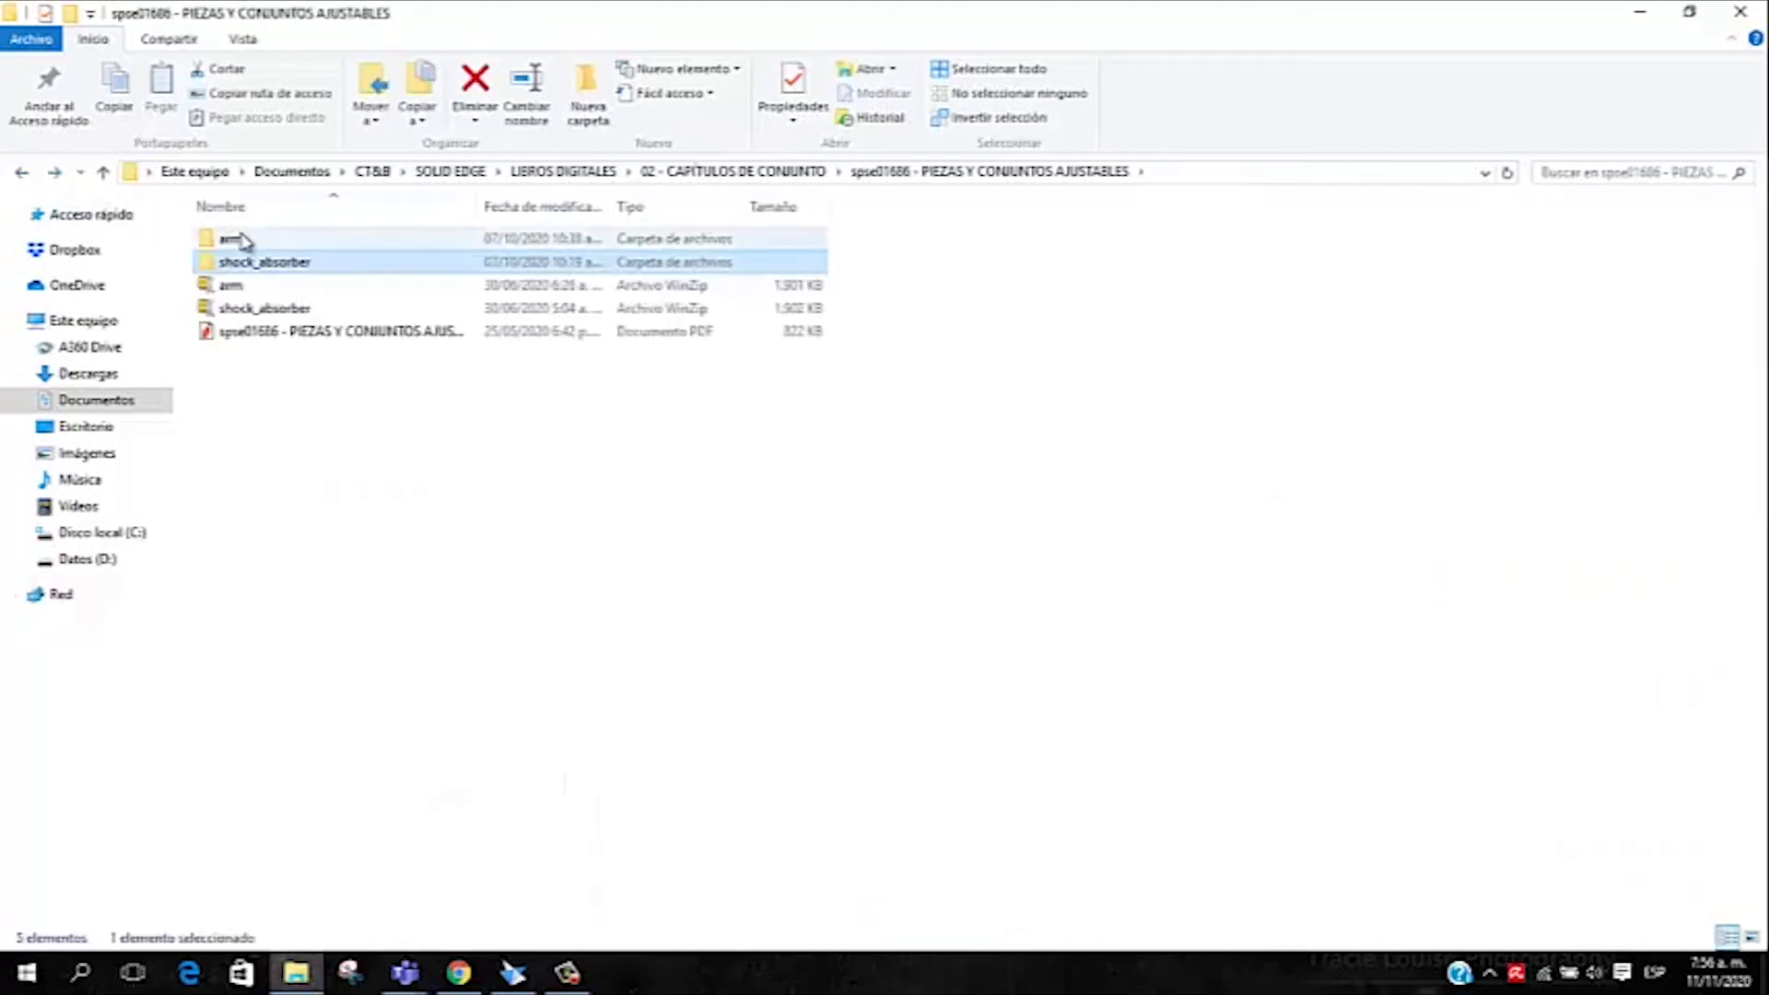
double_click(242, 234)
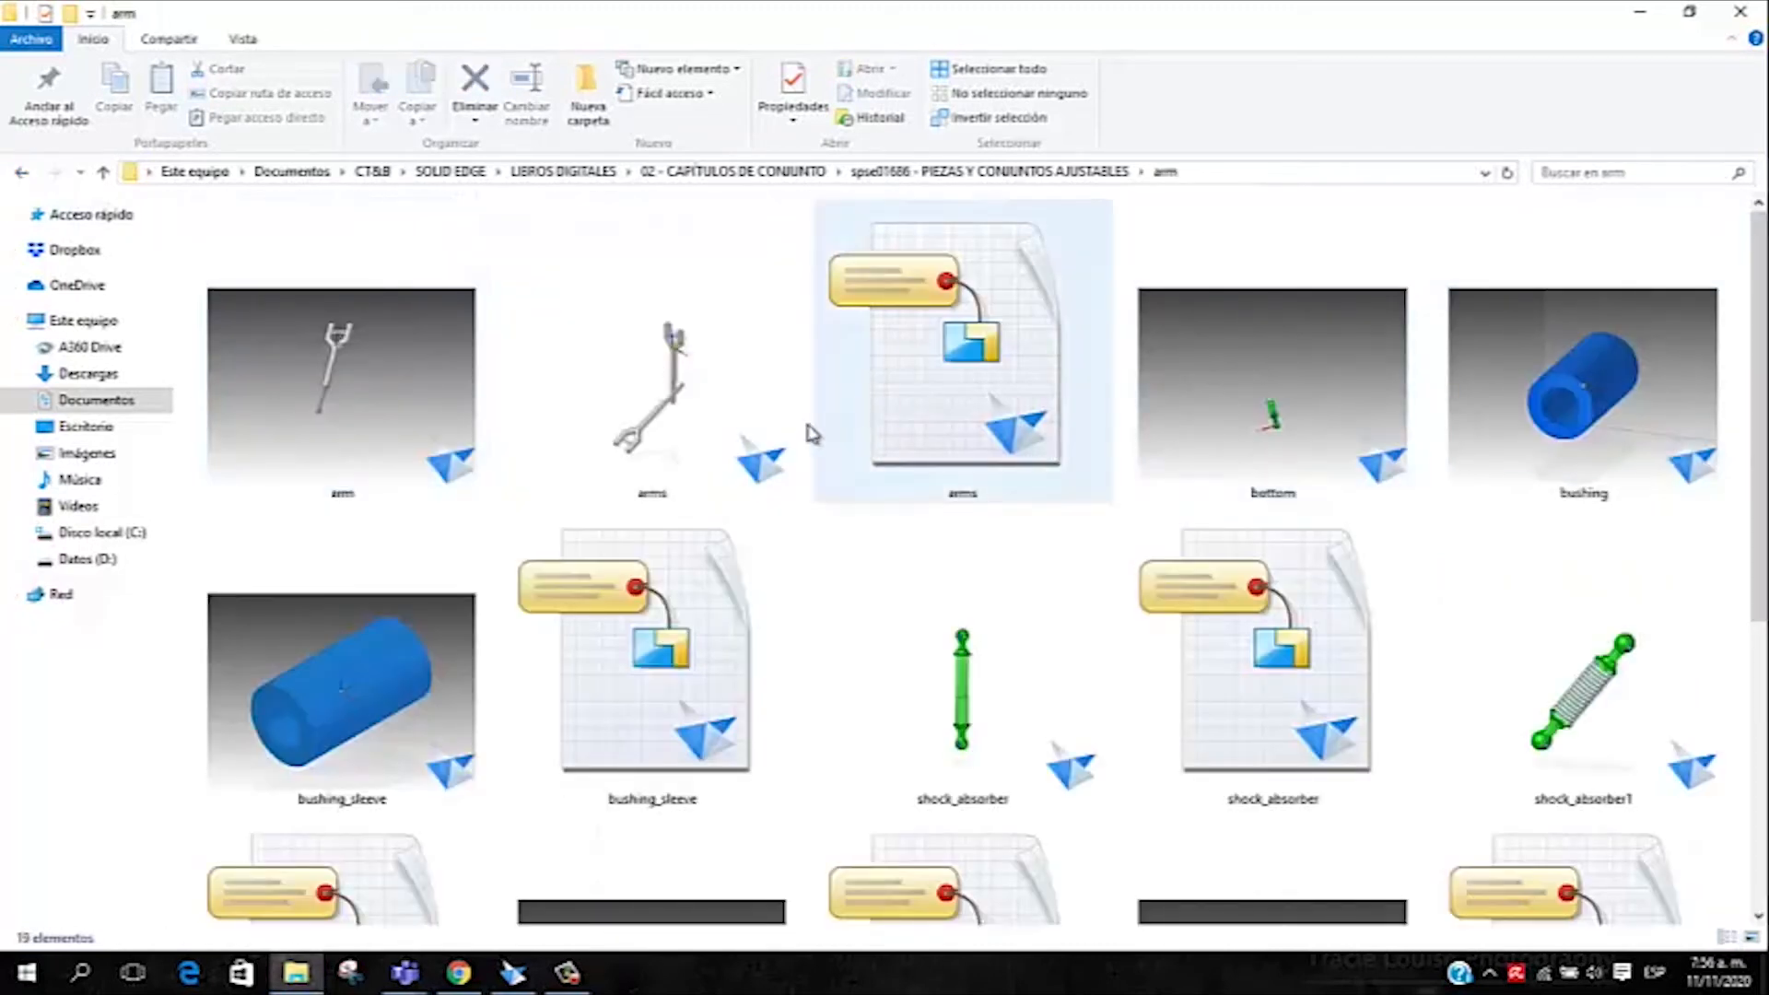
click(21, 173)
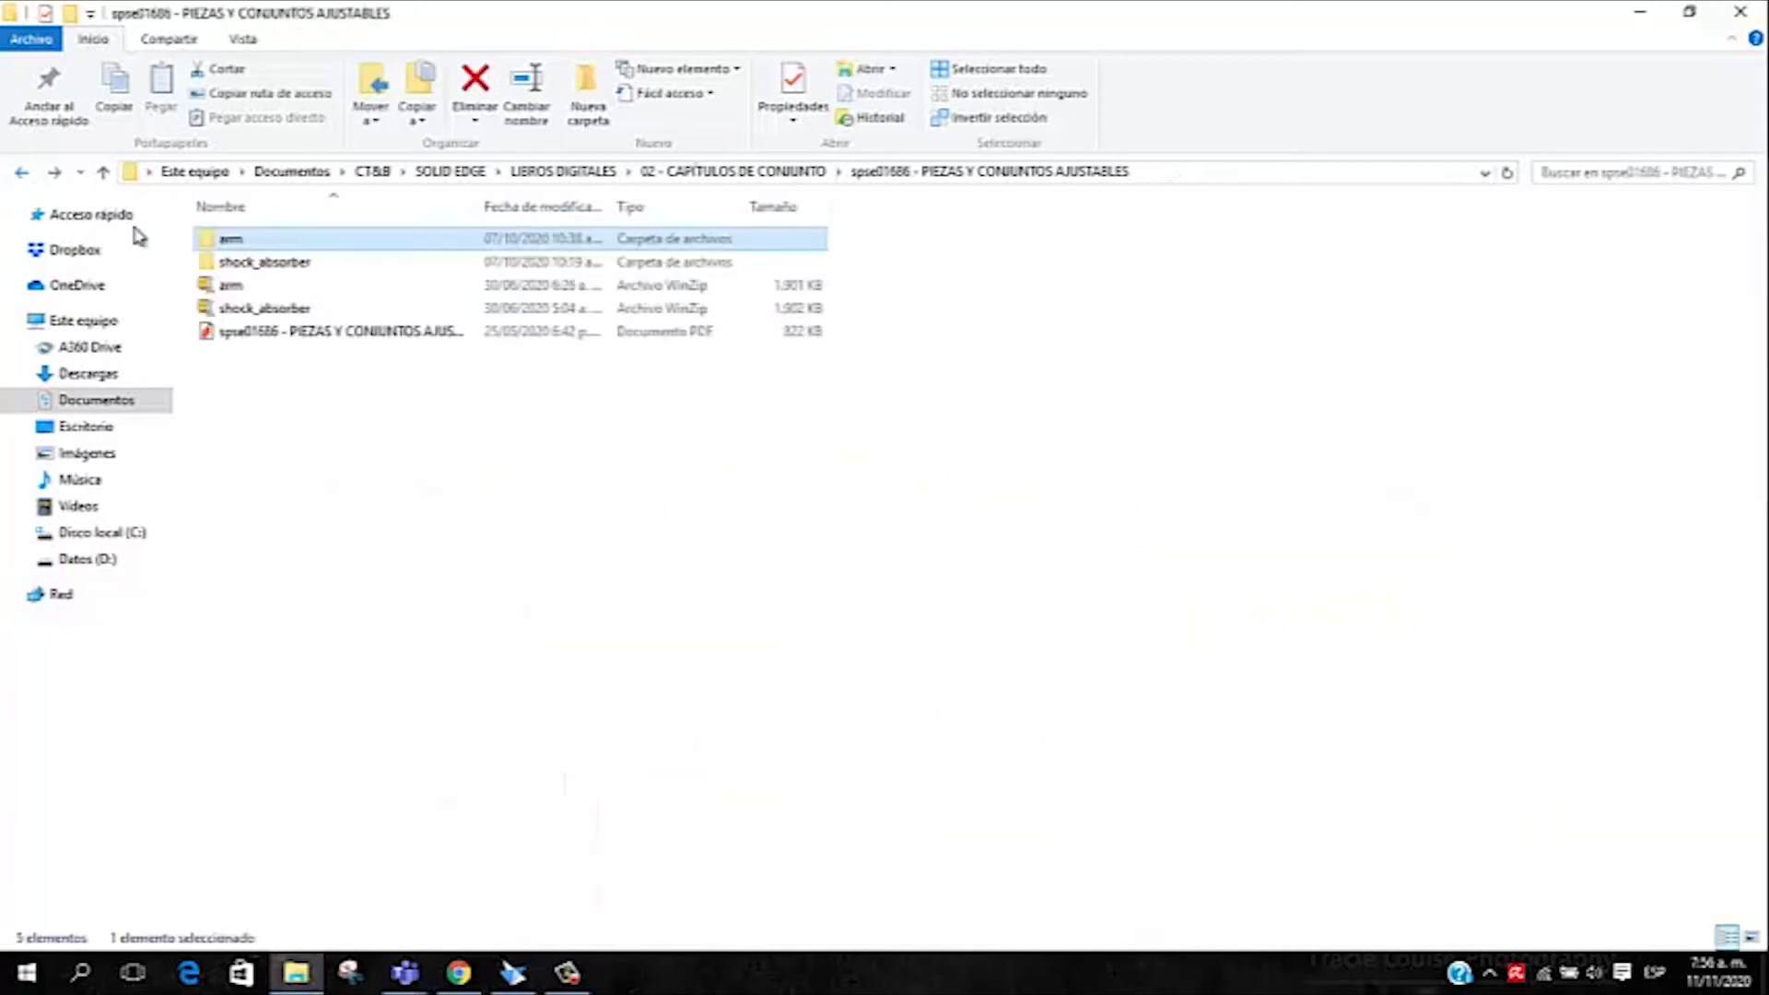
double_click(260, 262)
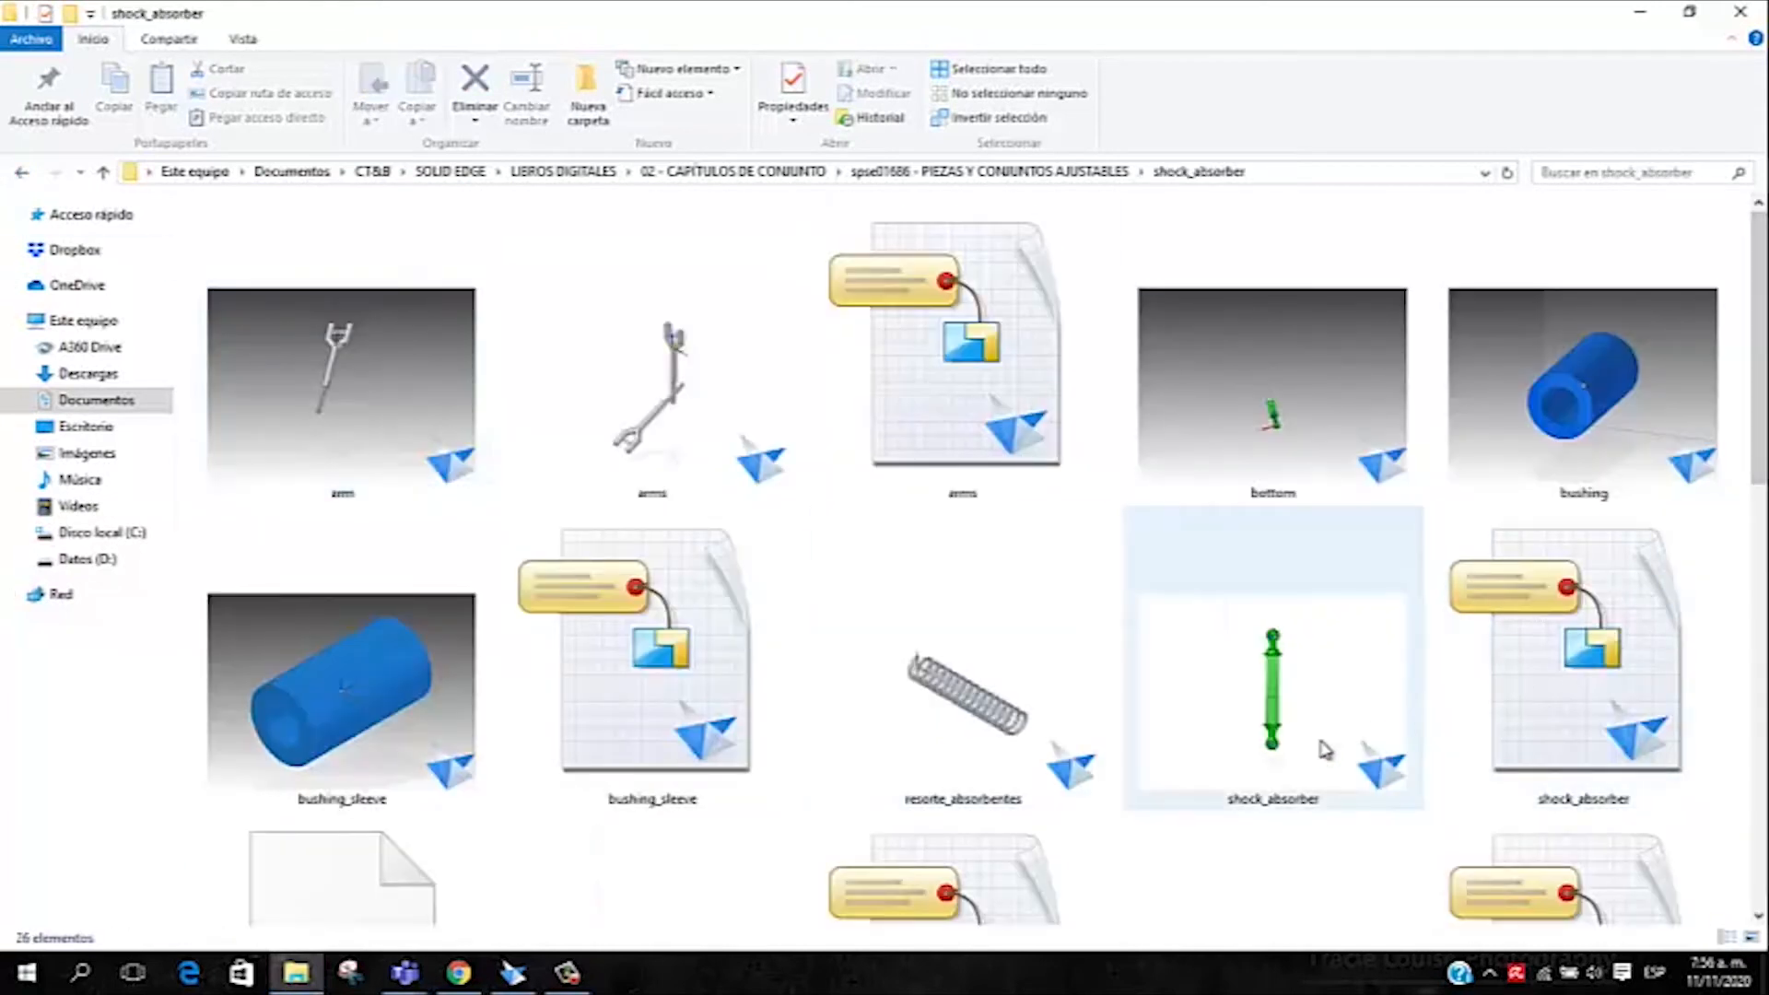
click(1285, 722)
double_click(1286, 722)
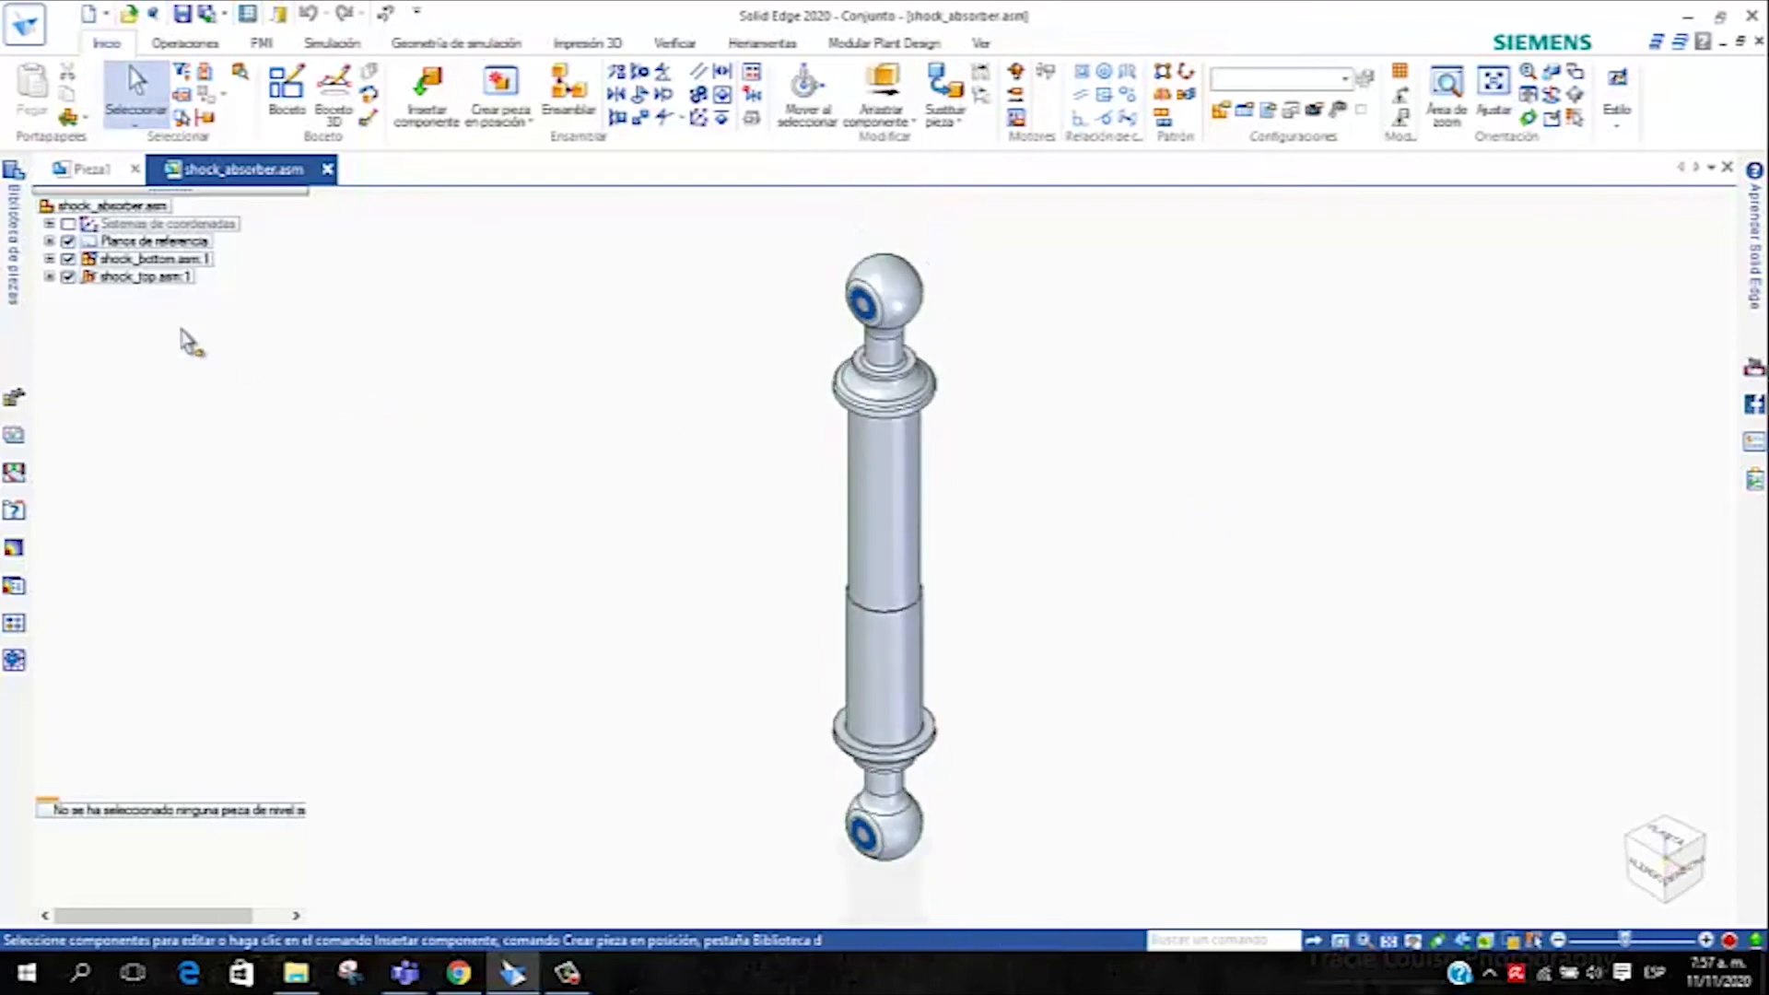
Start saving the spring part under a new name, with the shock_absorber folder of spse01686 - PIEZAS Y CONJUNTOS AJUSTABLES as its destination
click(70, 171)
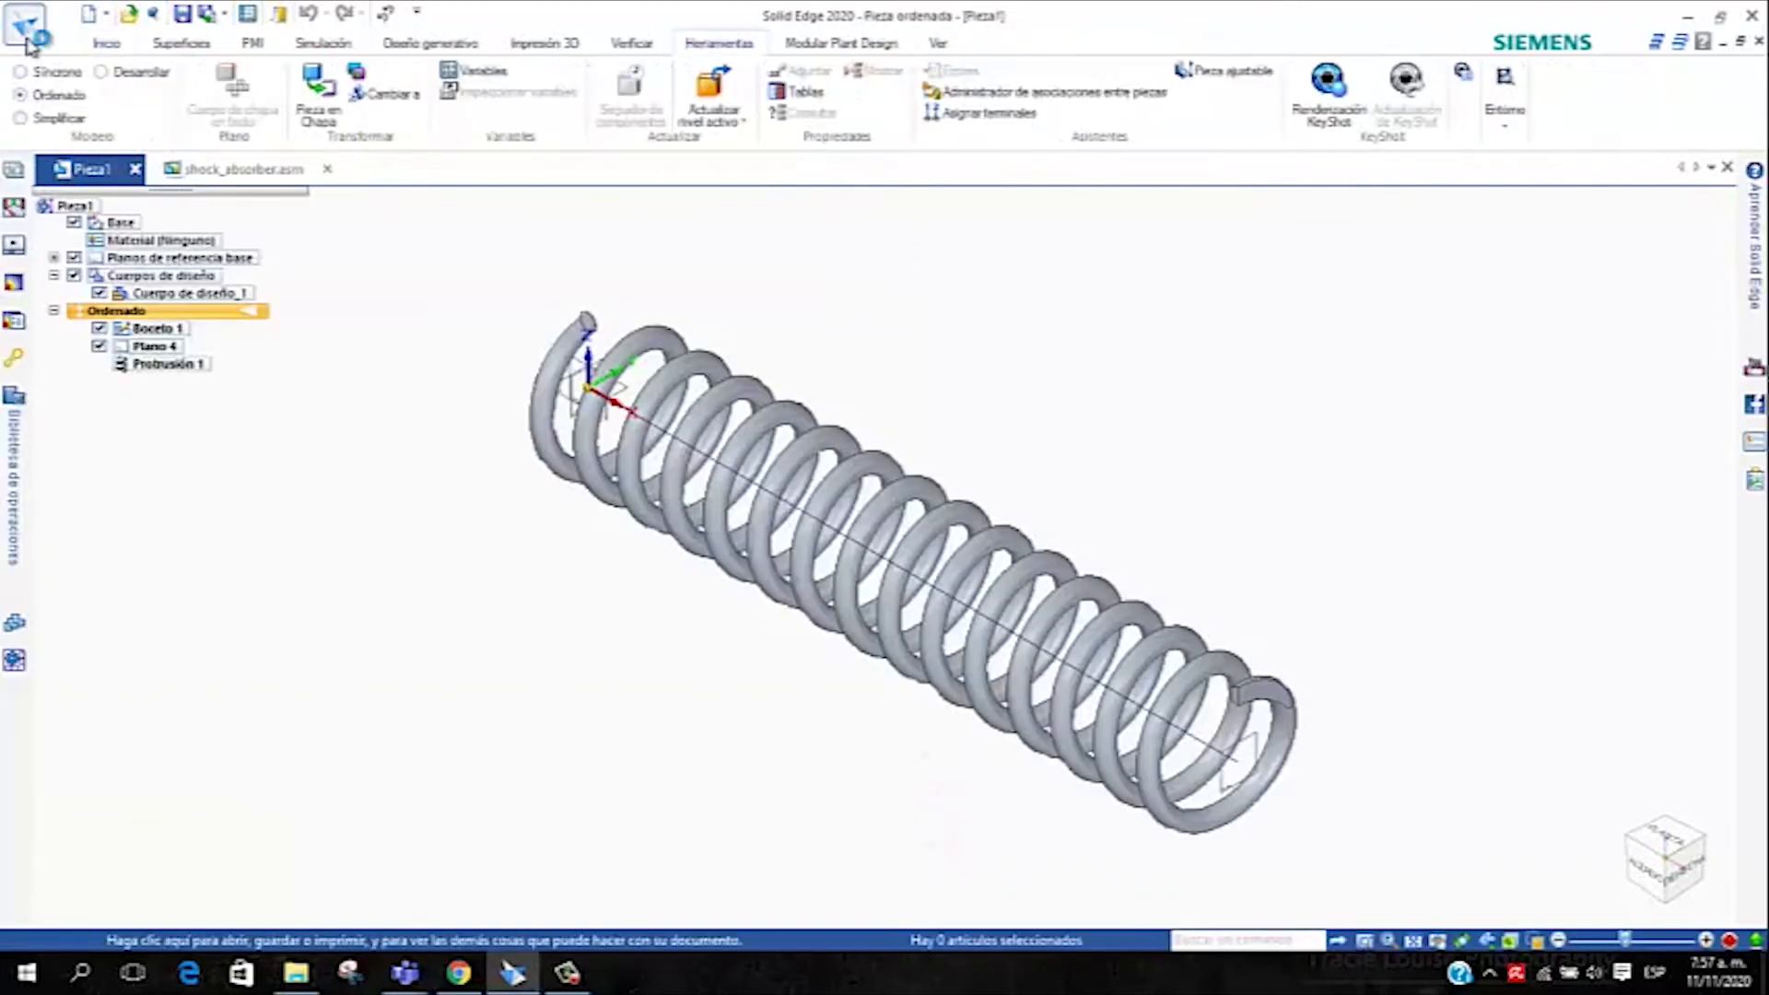
click(25, 27)
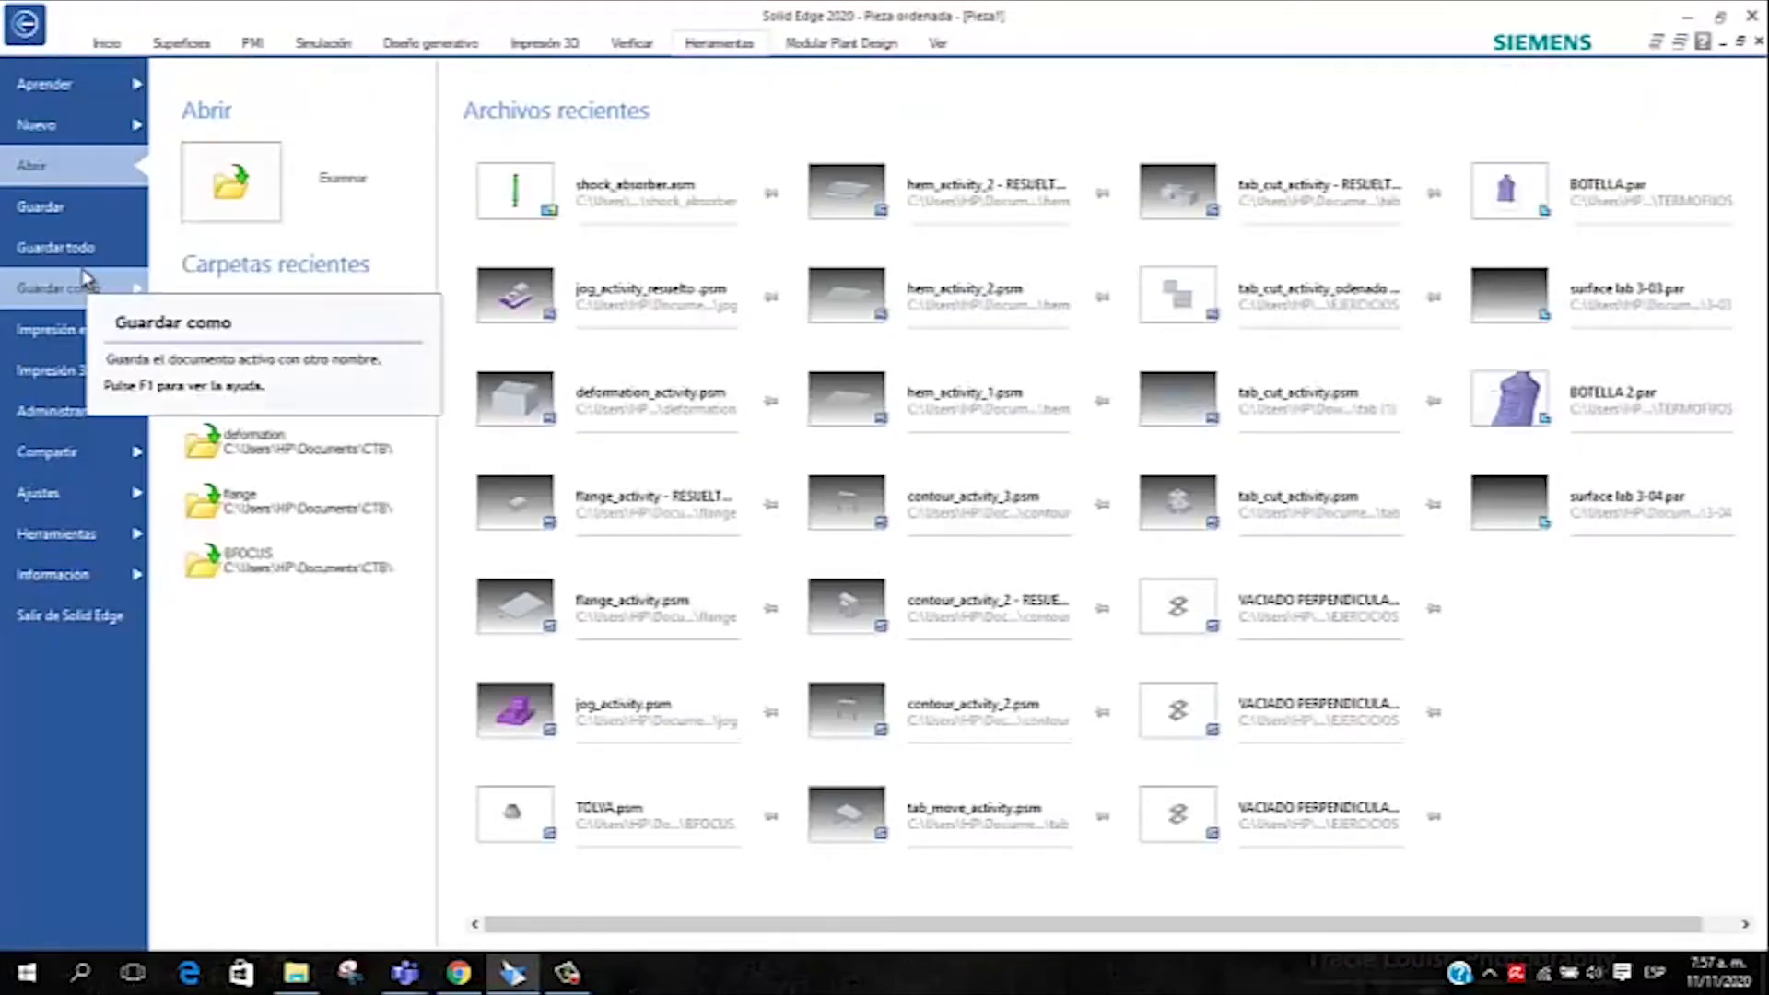
click(97, 302)
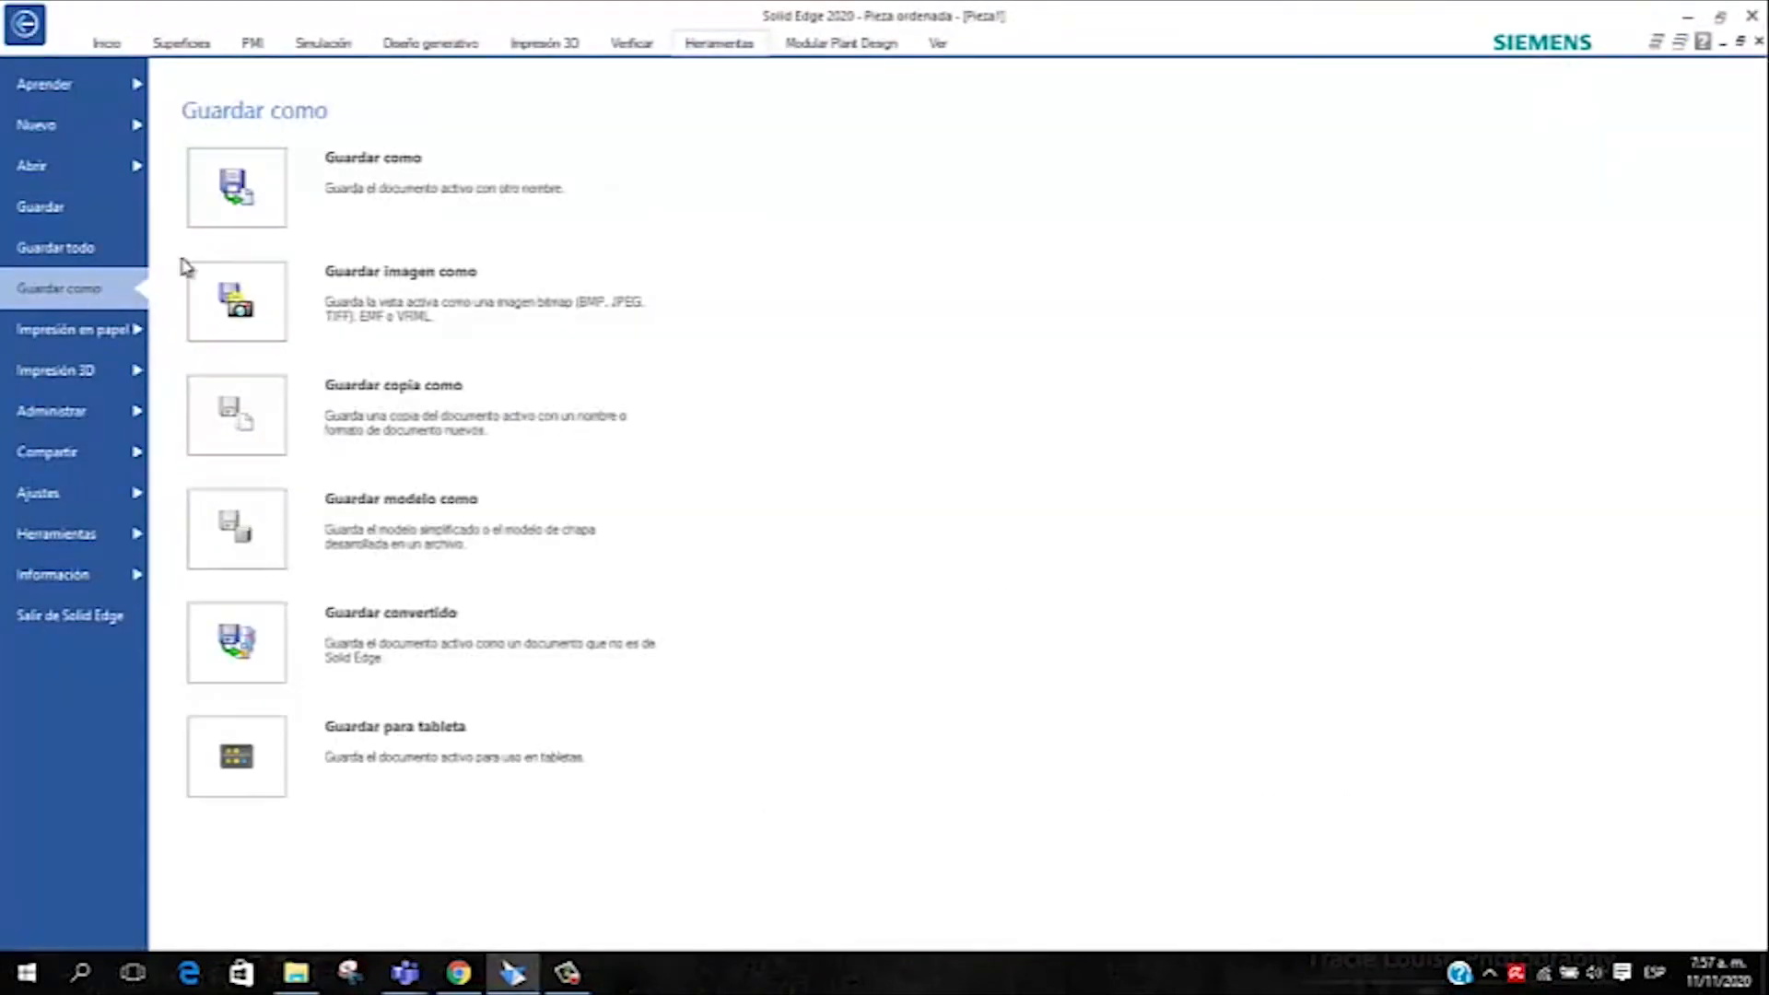
click(430, 230)
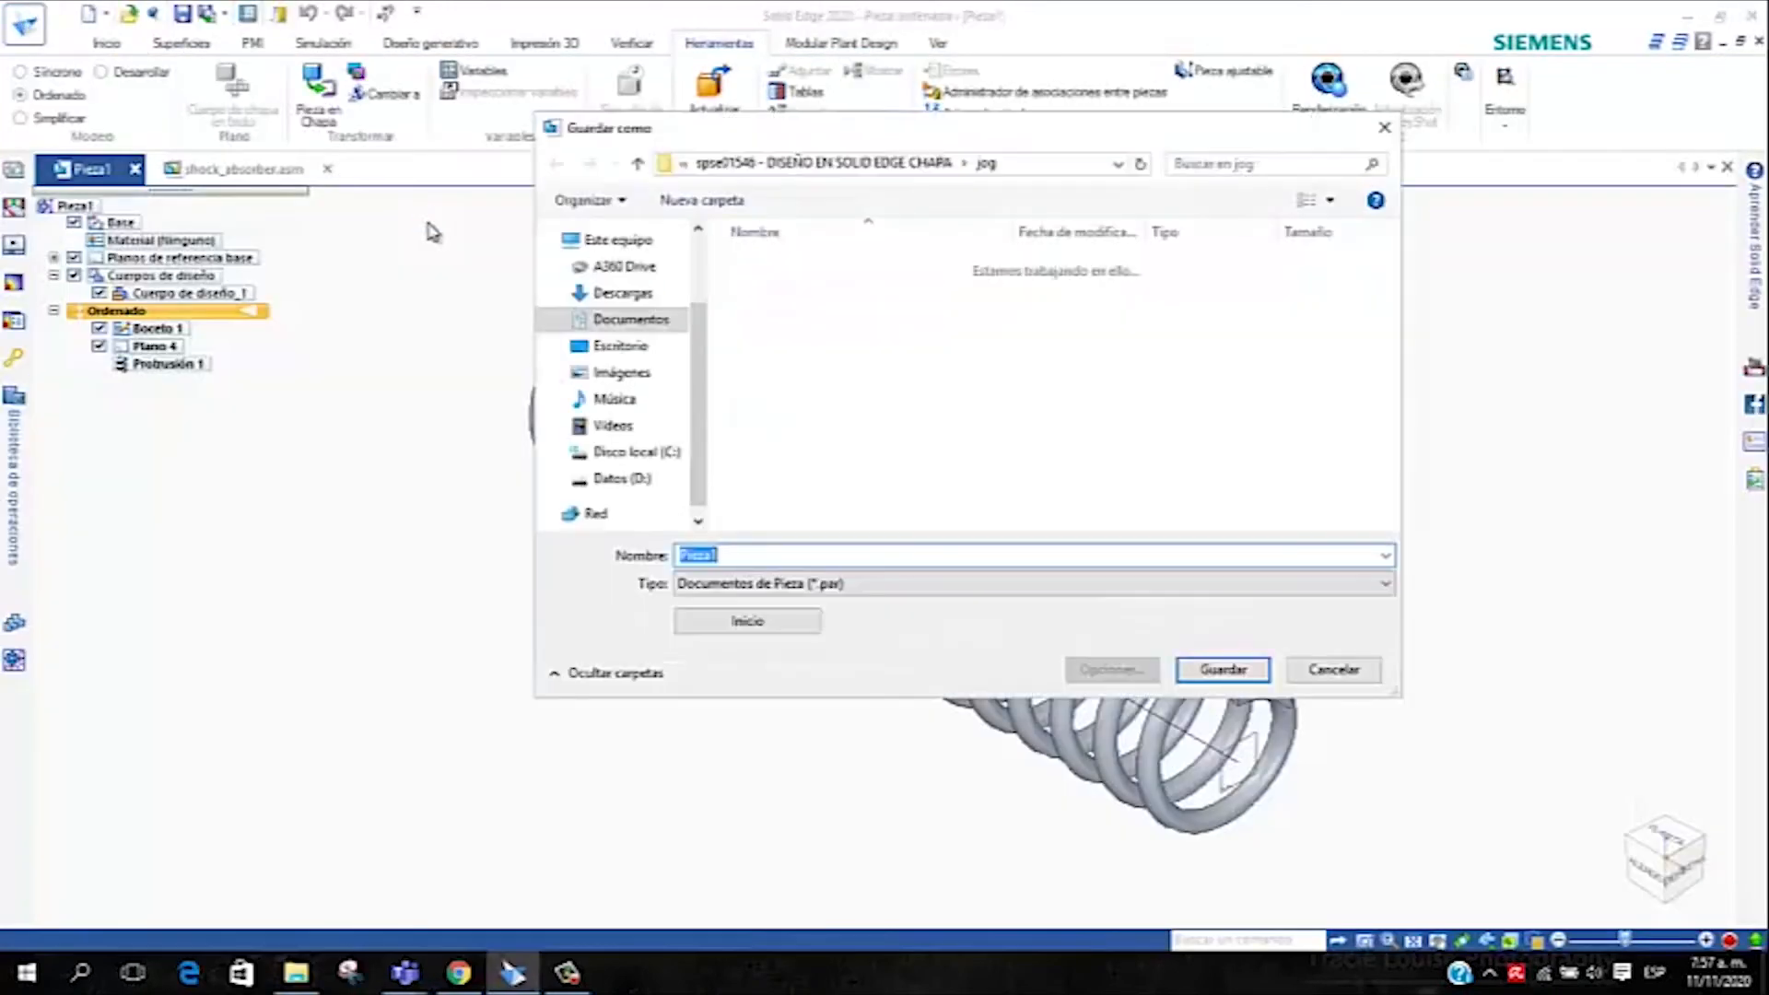
click(829, 164)
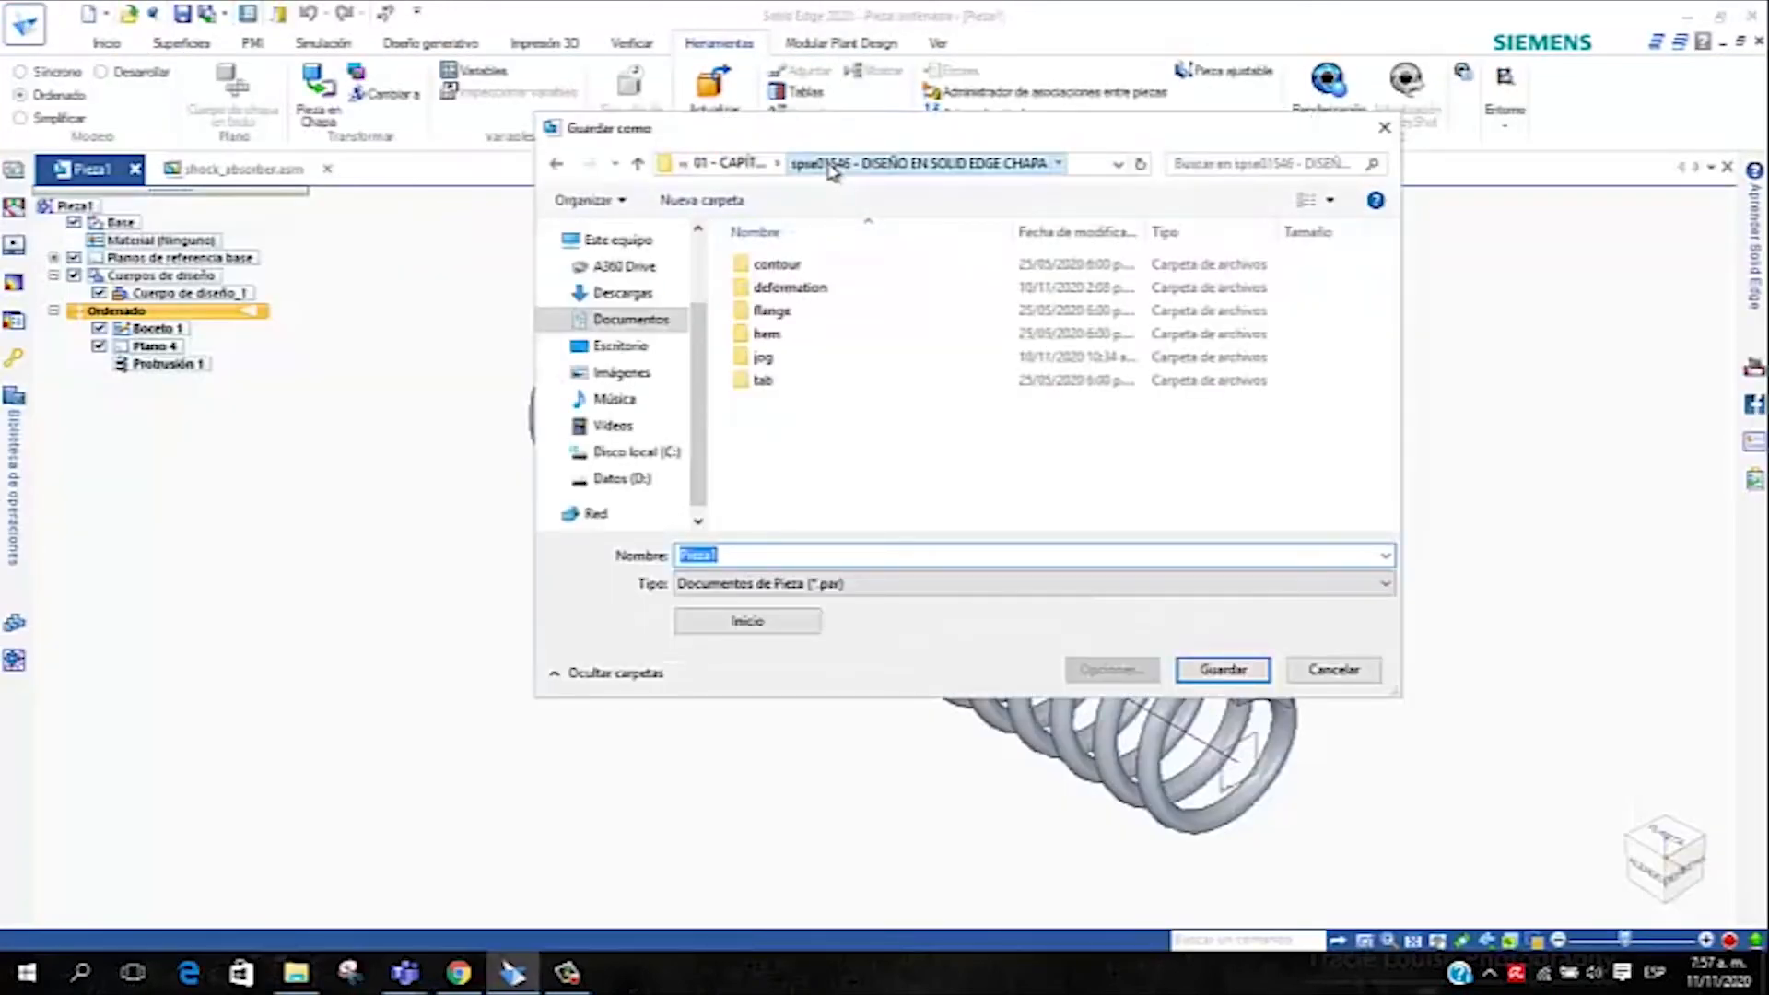
click(753, 170)
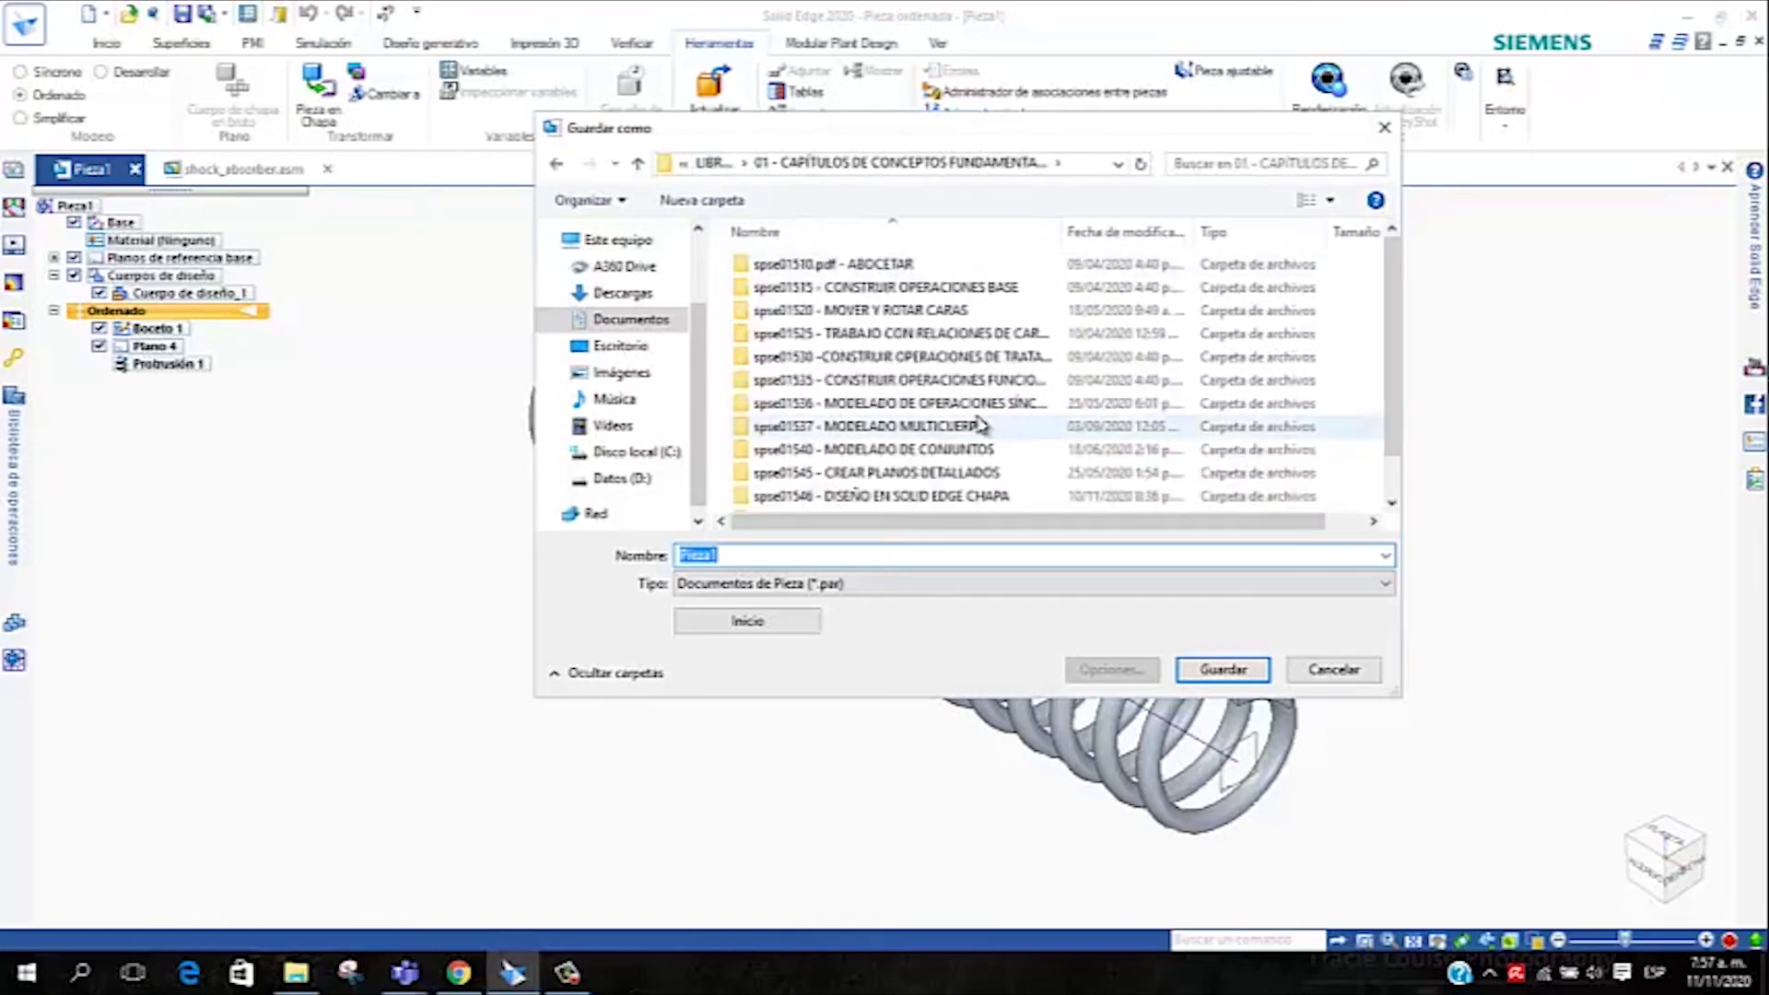
drag(1394, 319, 1393, 350)
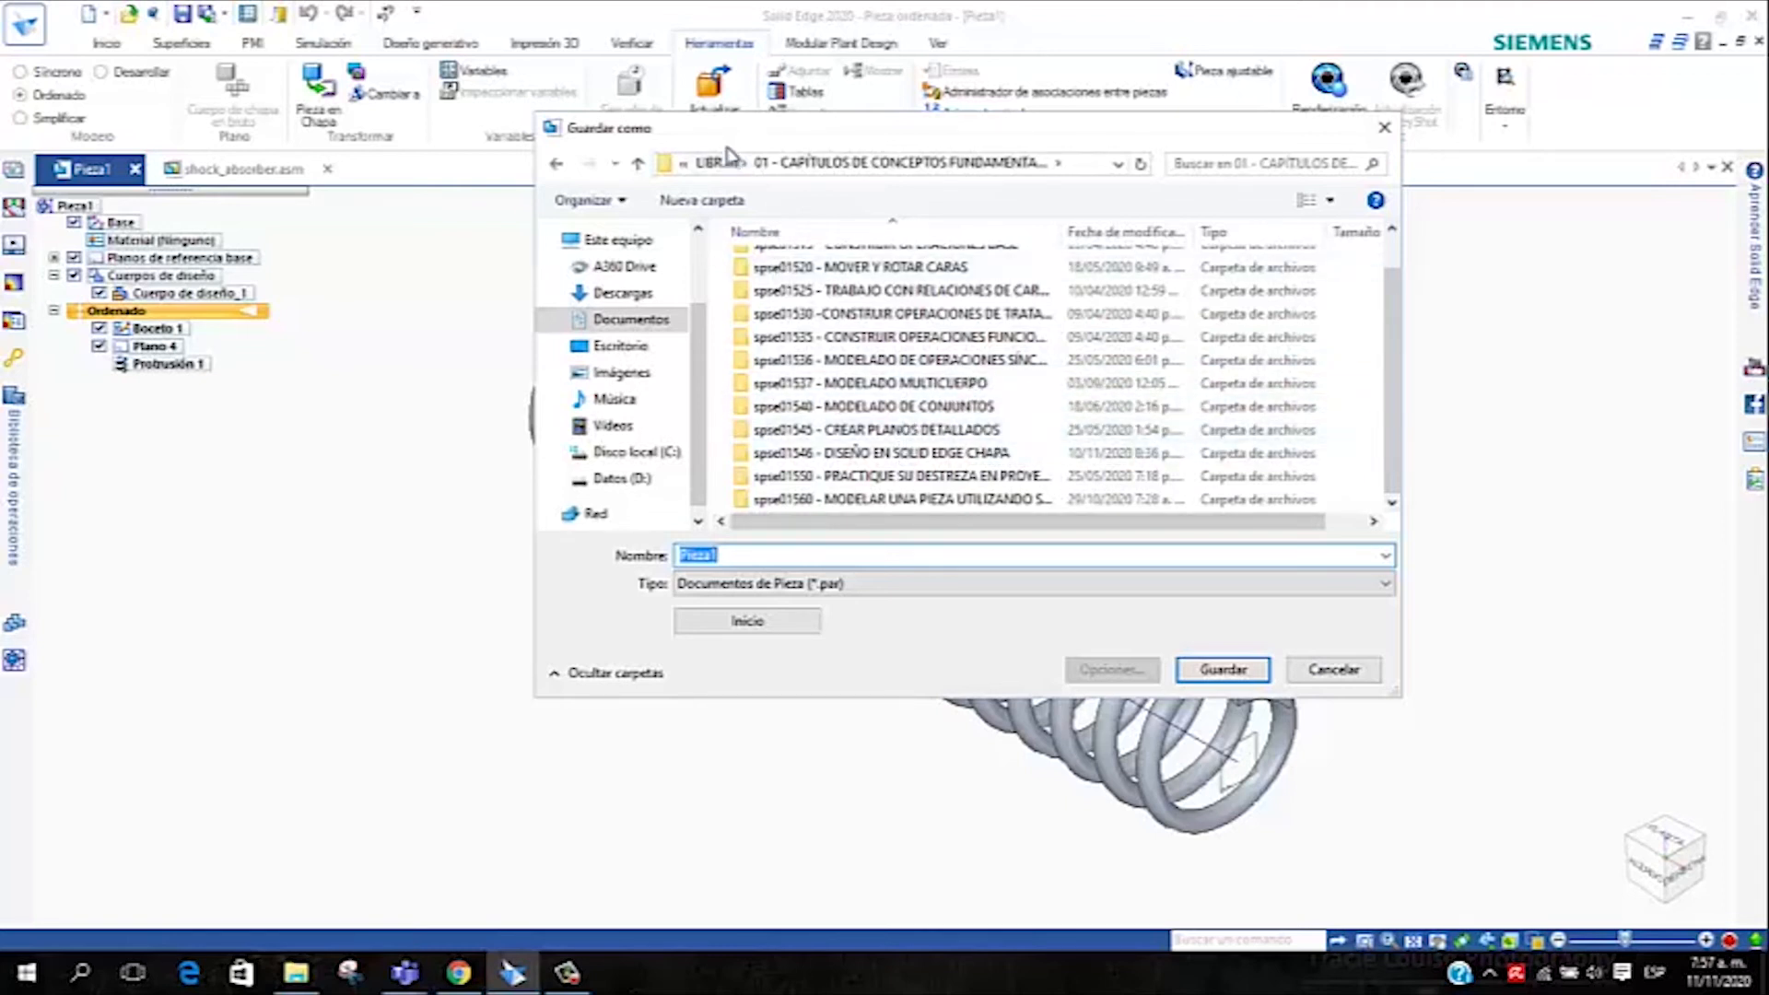
click(714, 162)
double_click(828, 287)
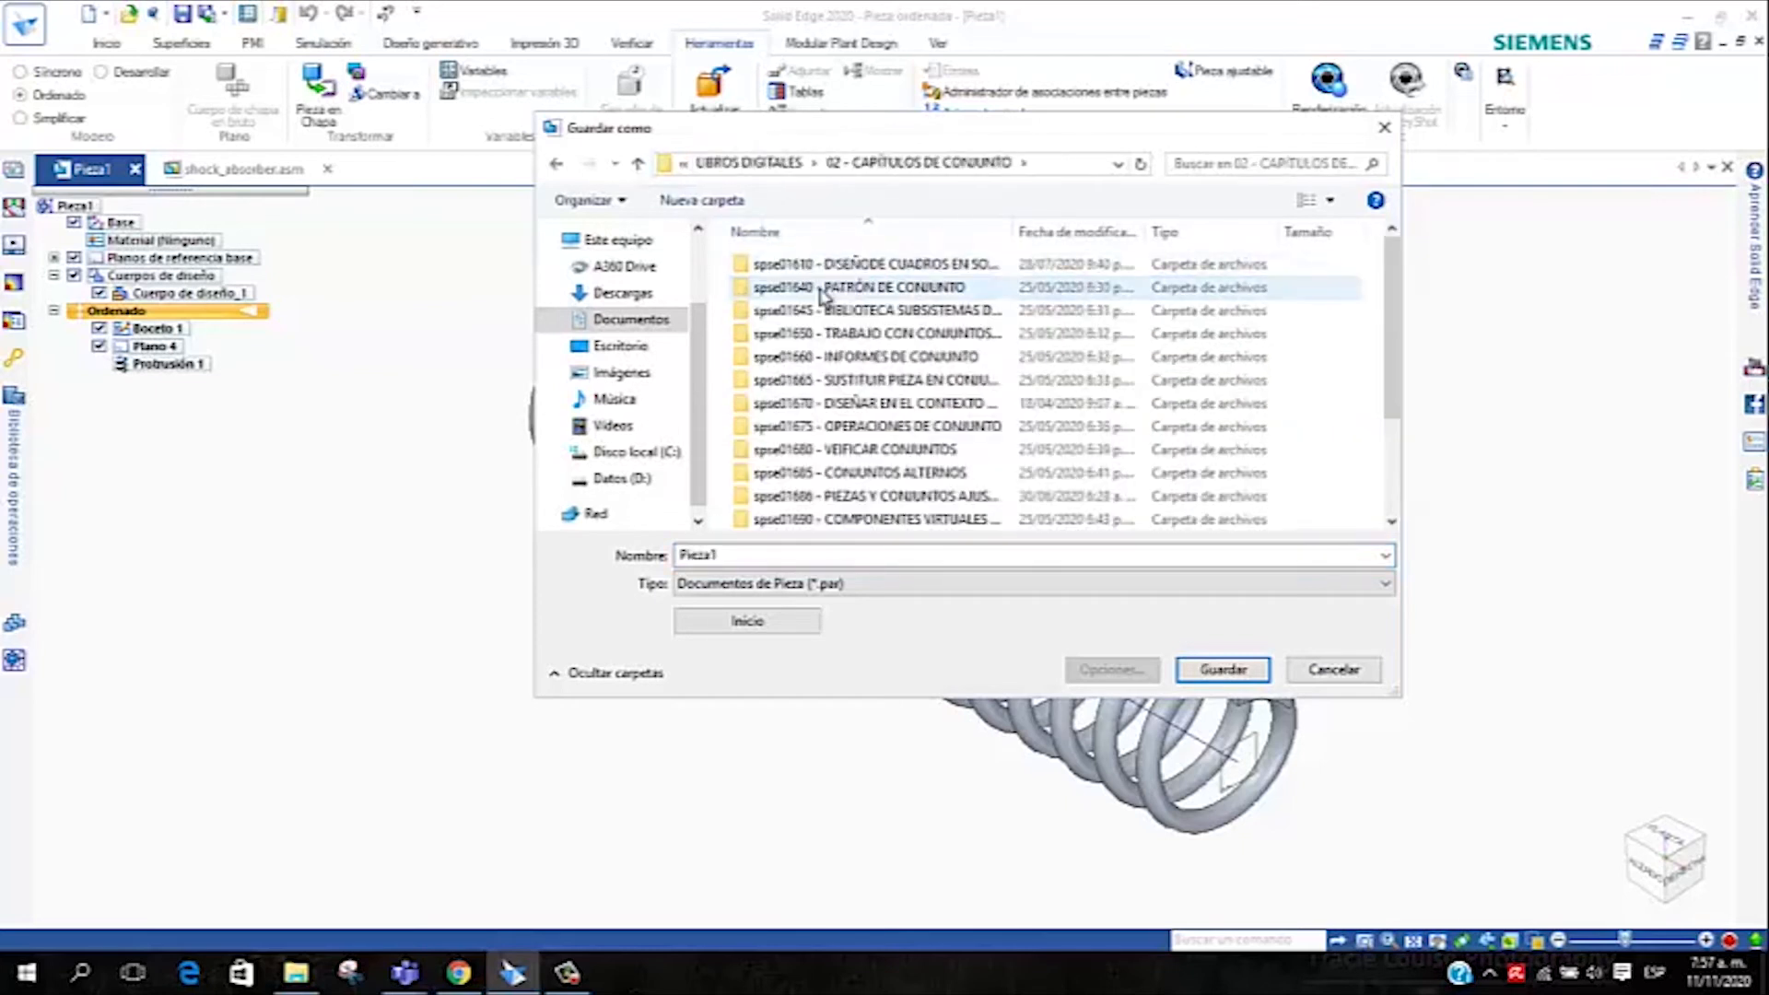
double_click(914, 497)
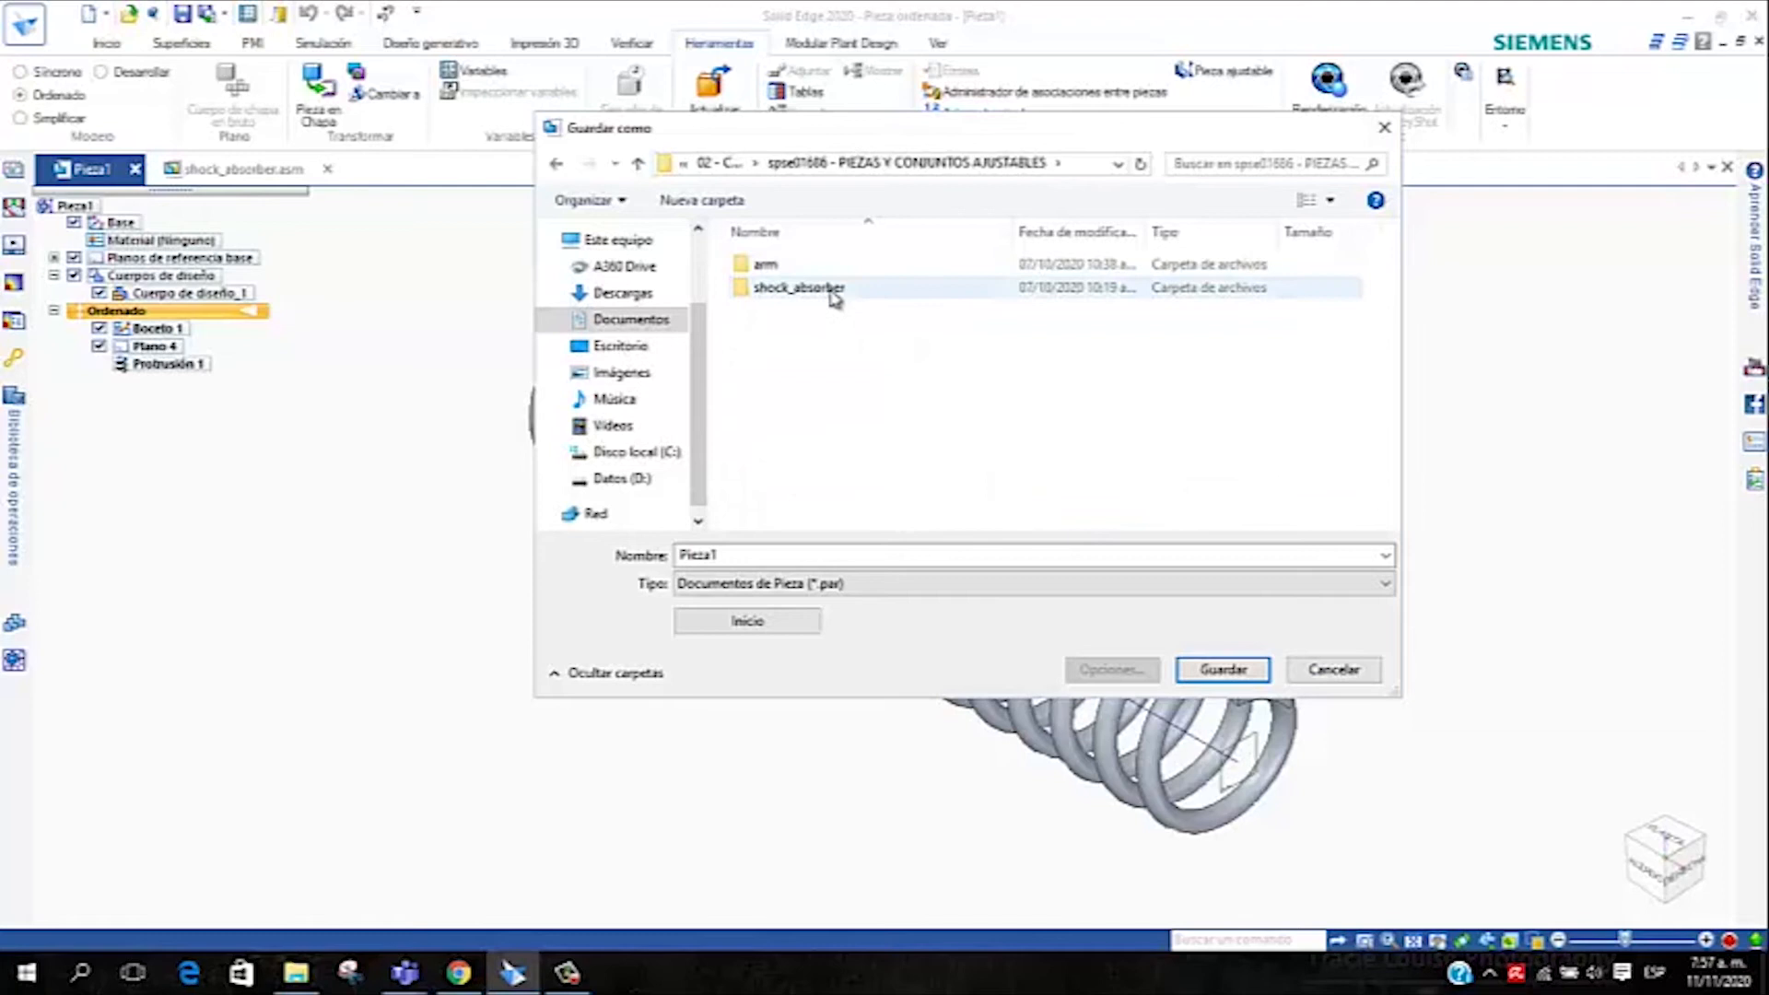
double_click(798, 287)
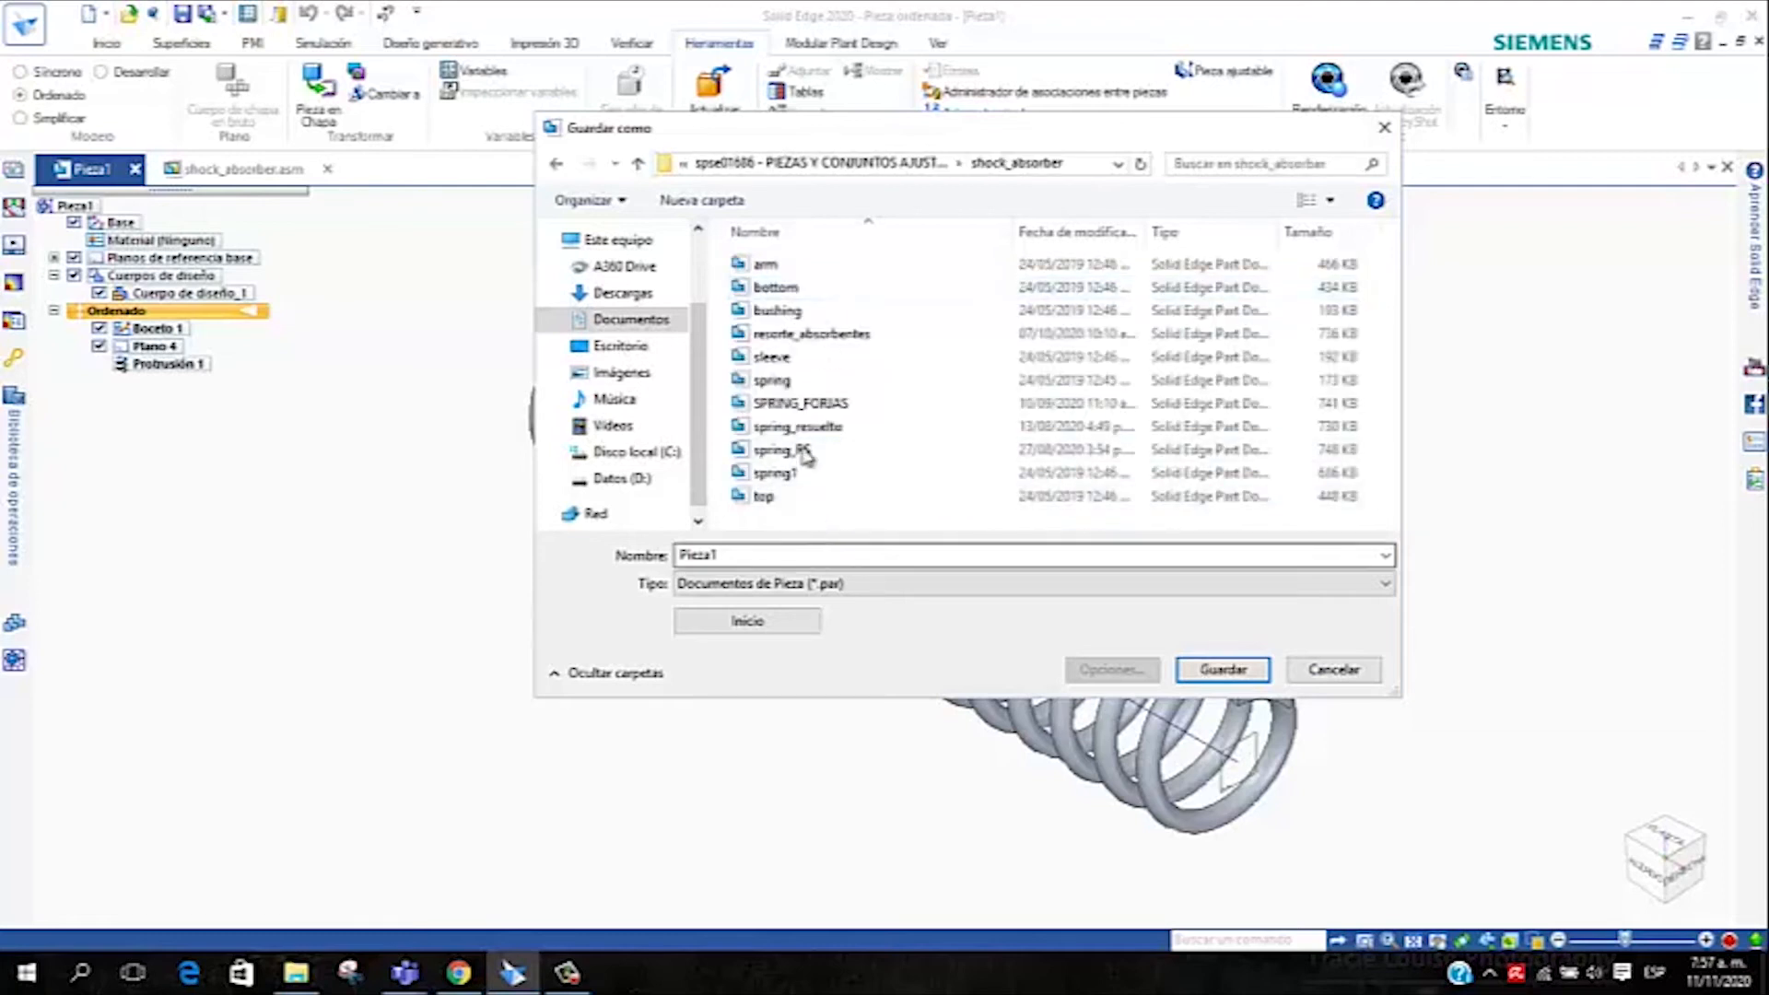
Name the spring part spring_tutorial and save it as a part document
double_click(740, 555)
text(spri)
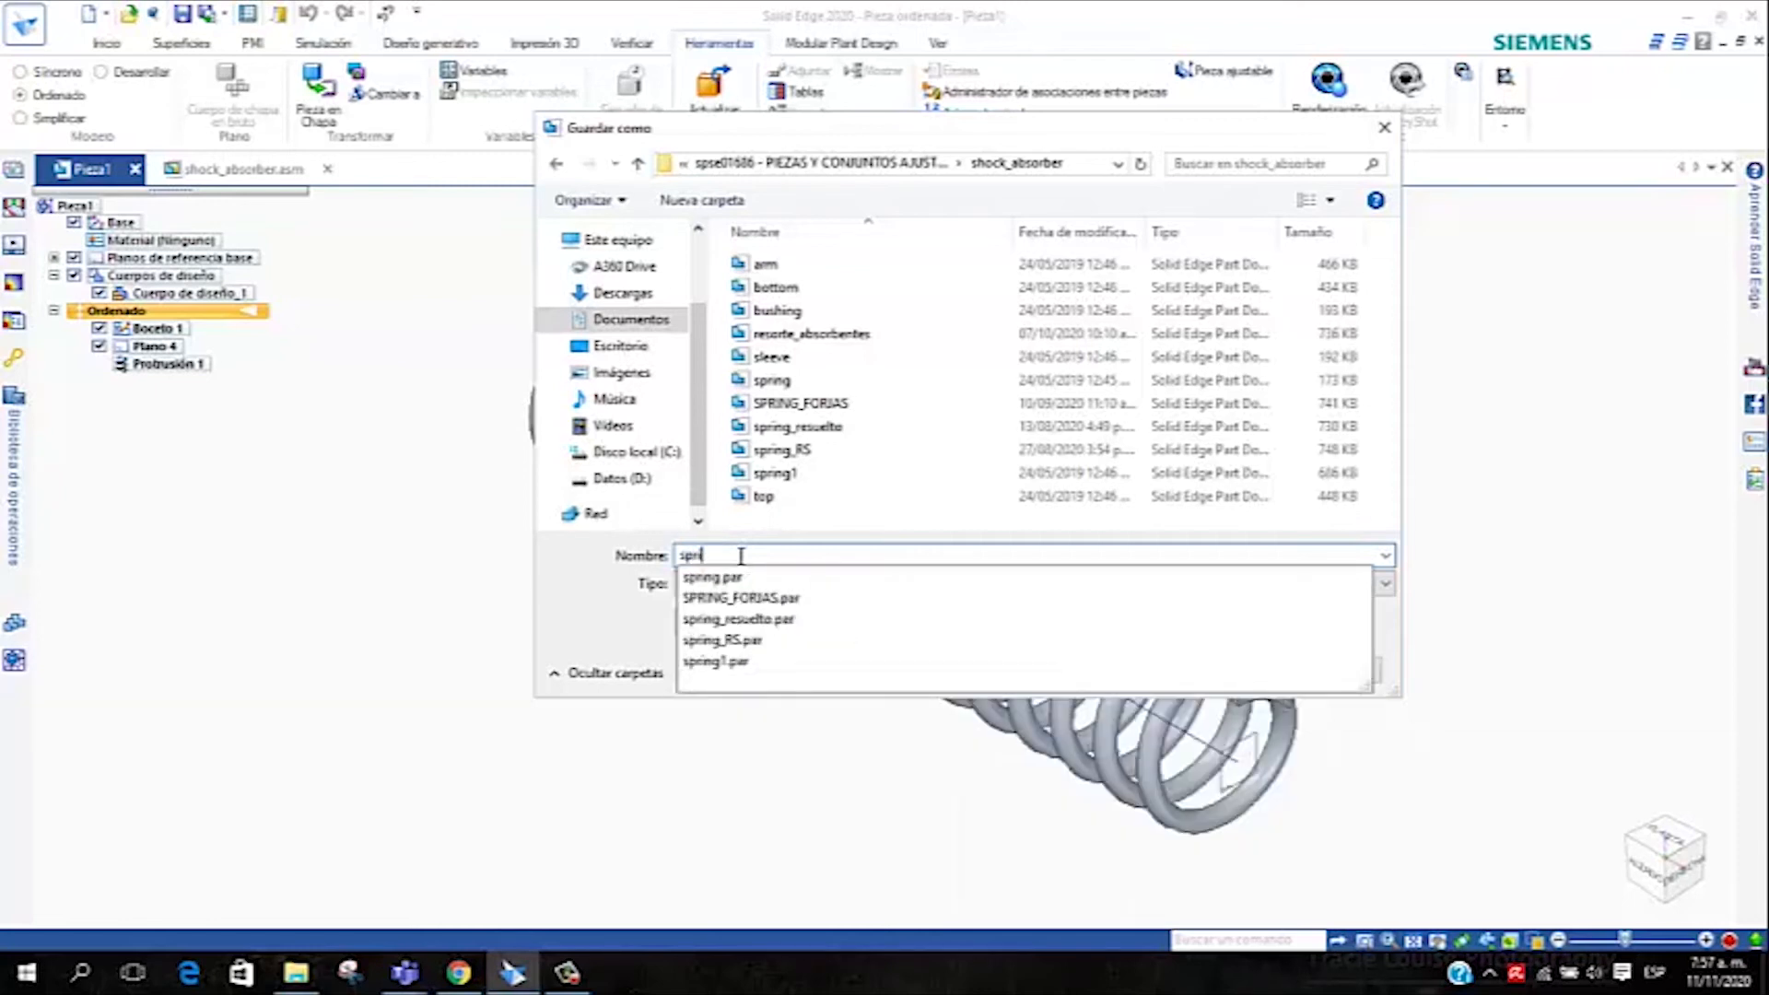
text(ng_)
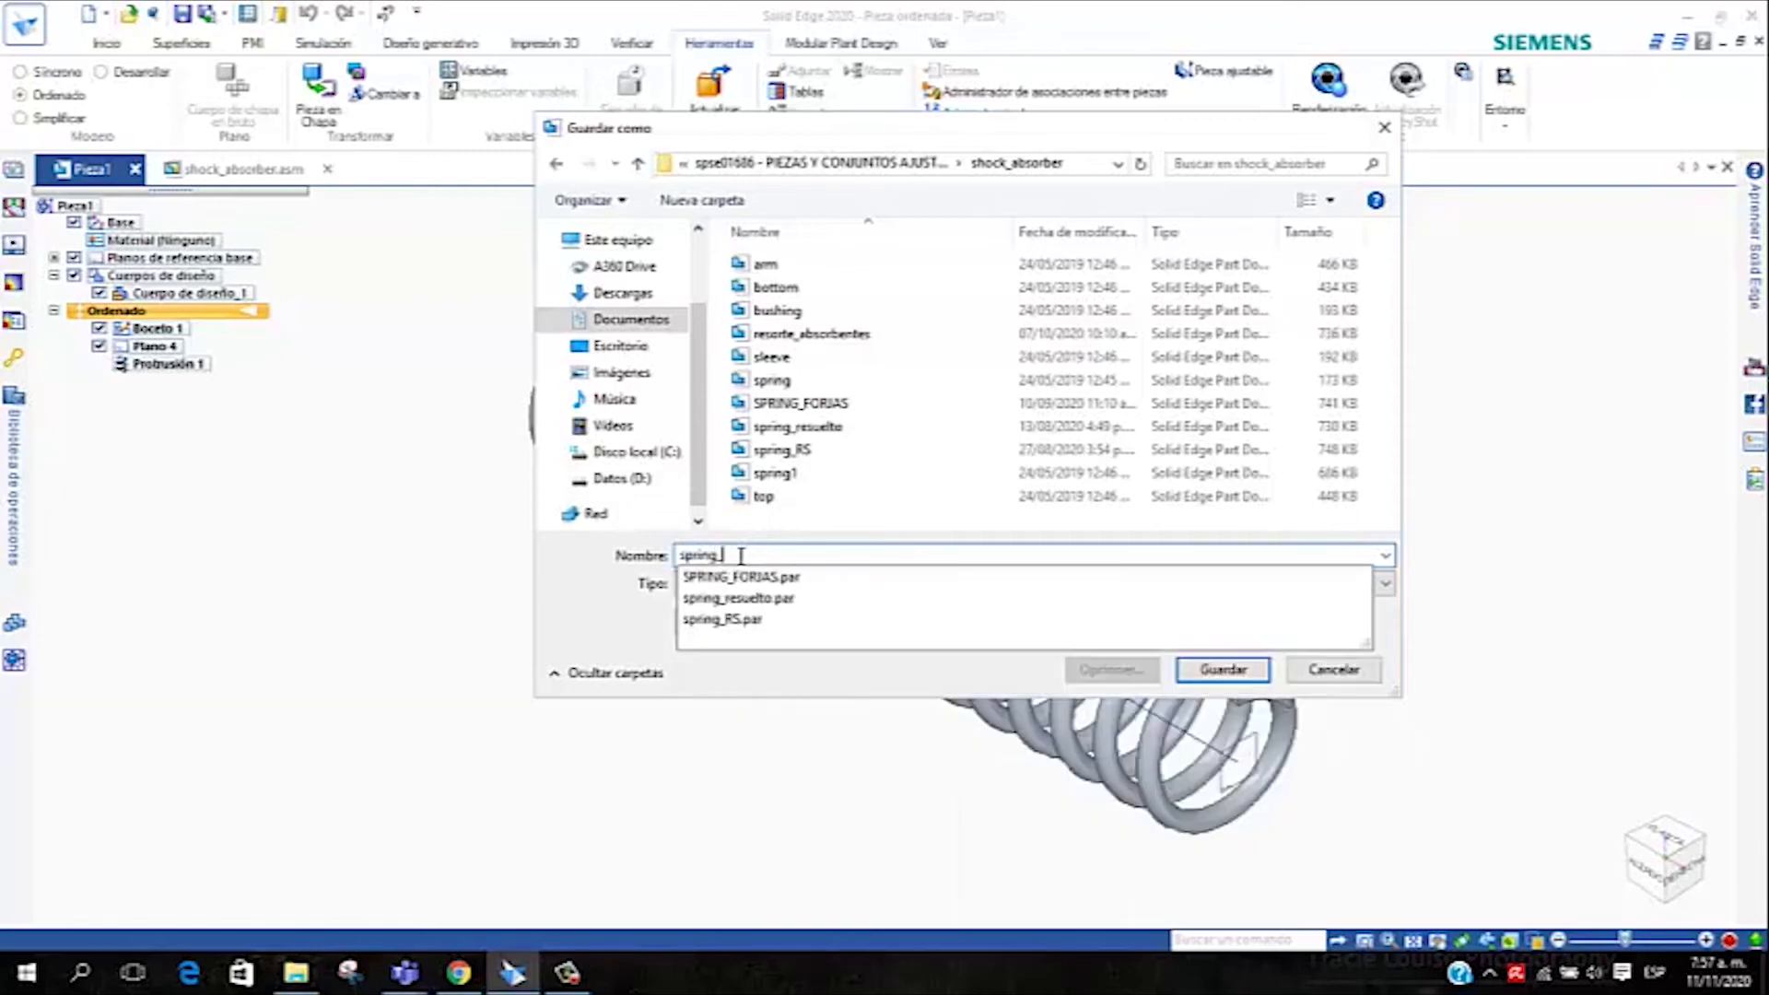
text(sutorial)
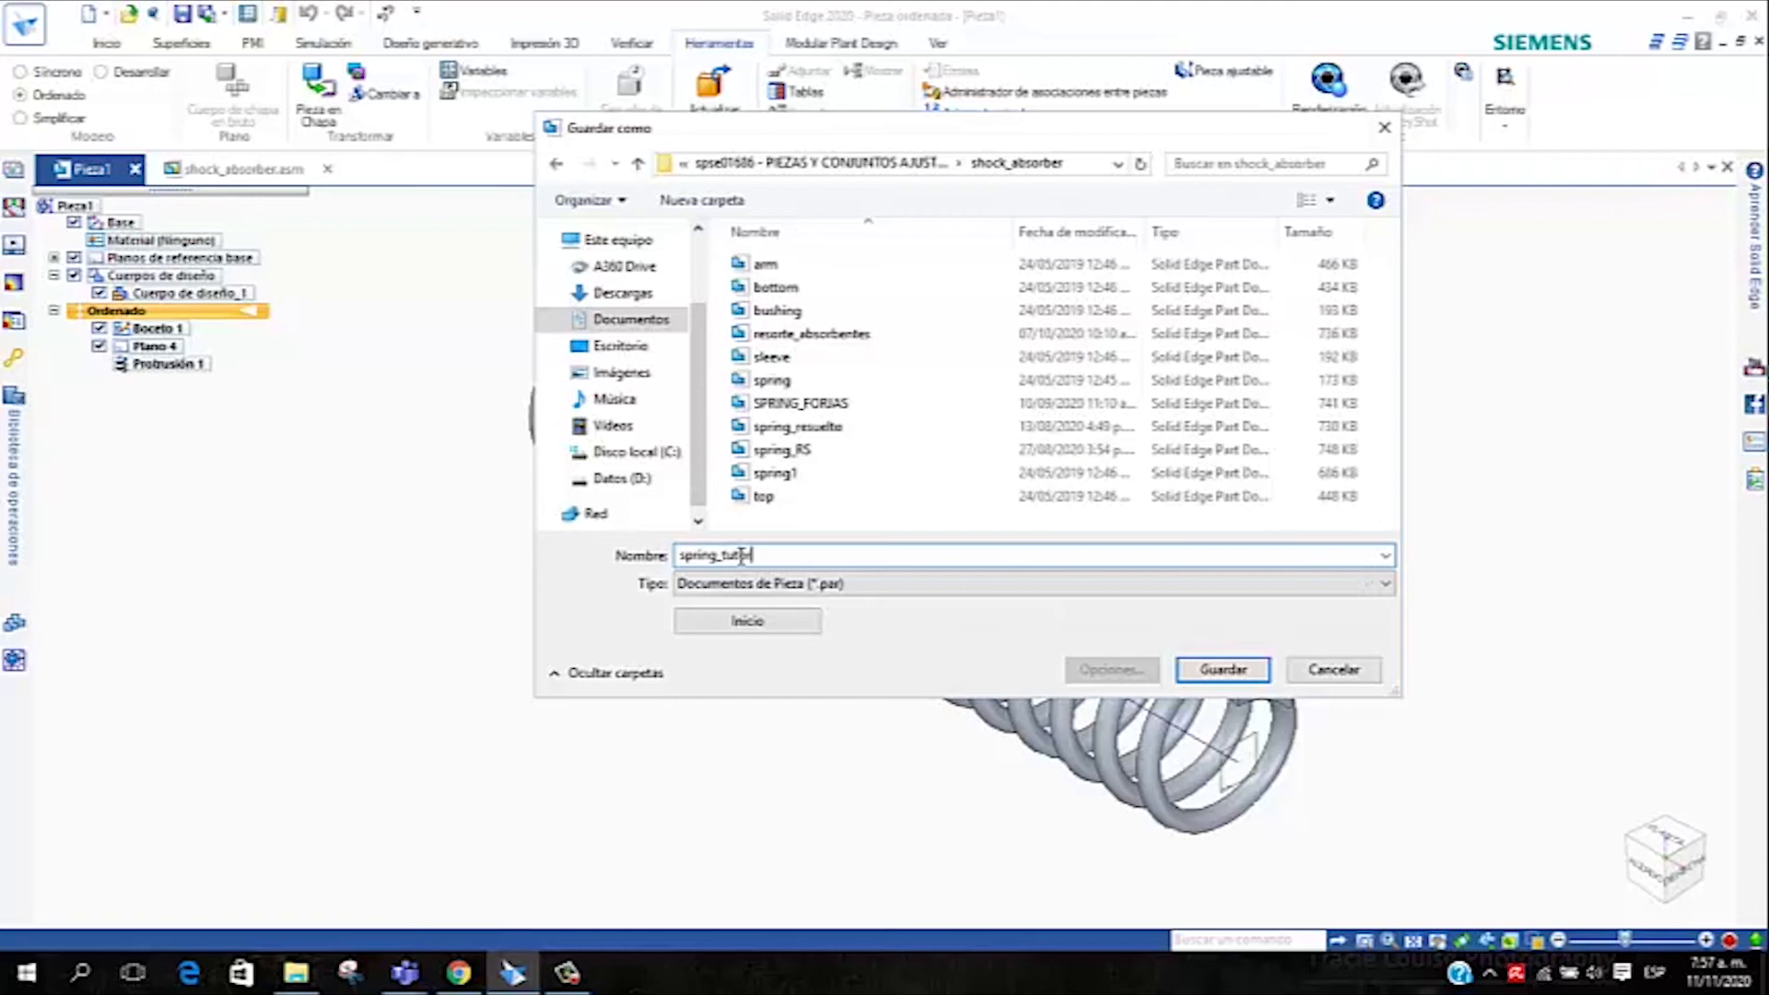
key(Return)
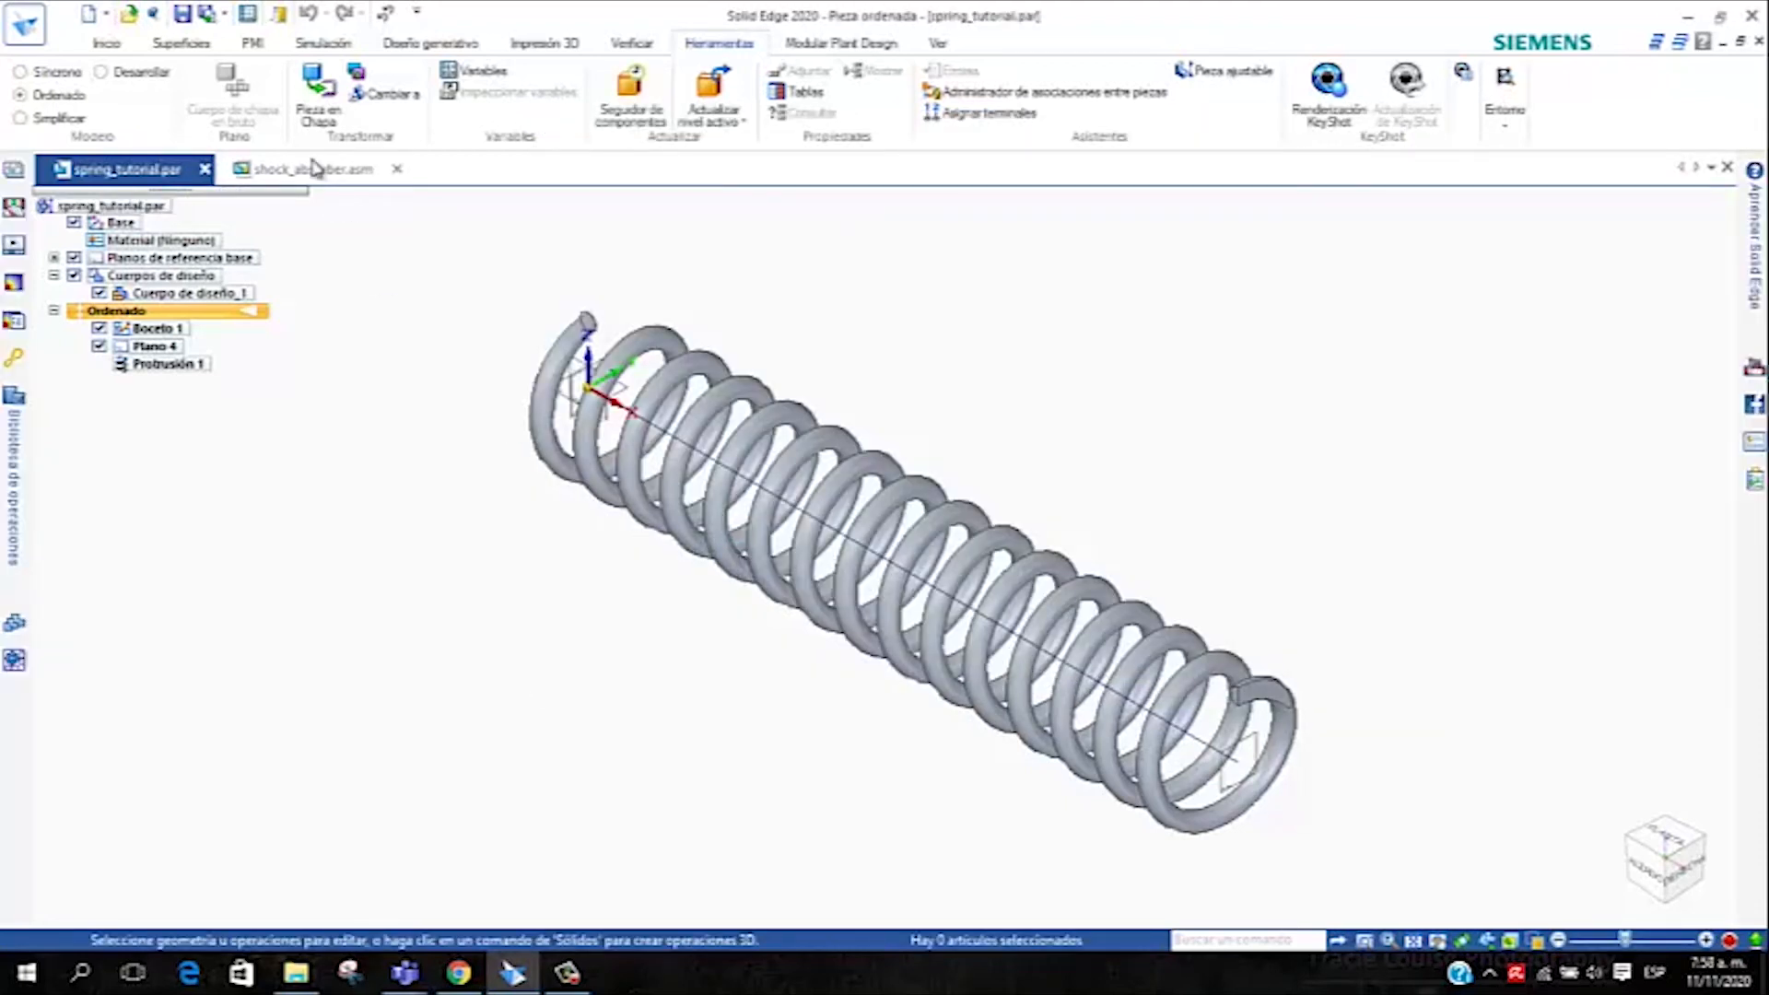
Return to the shock_absorber assembly and display the shock_absorber folder's contents in the parts library (Biblioteca de piezas)
click(285, 171)
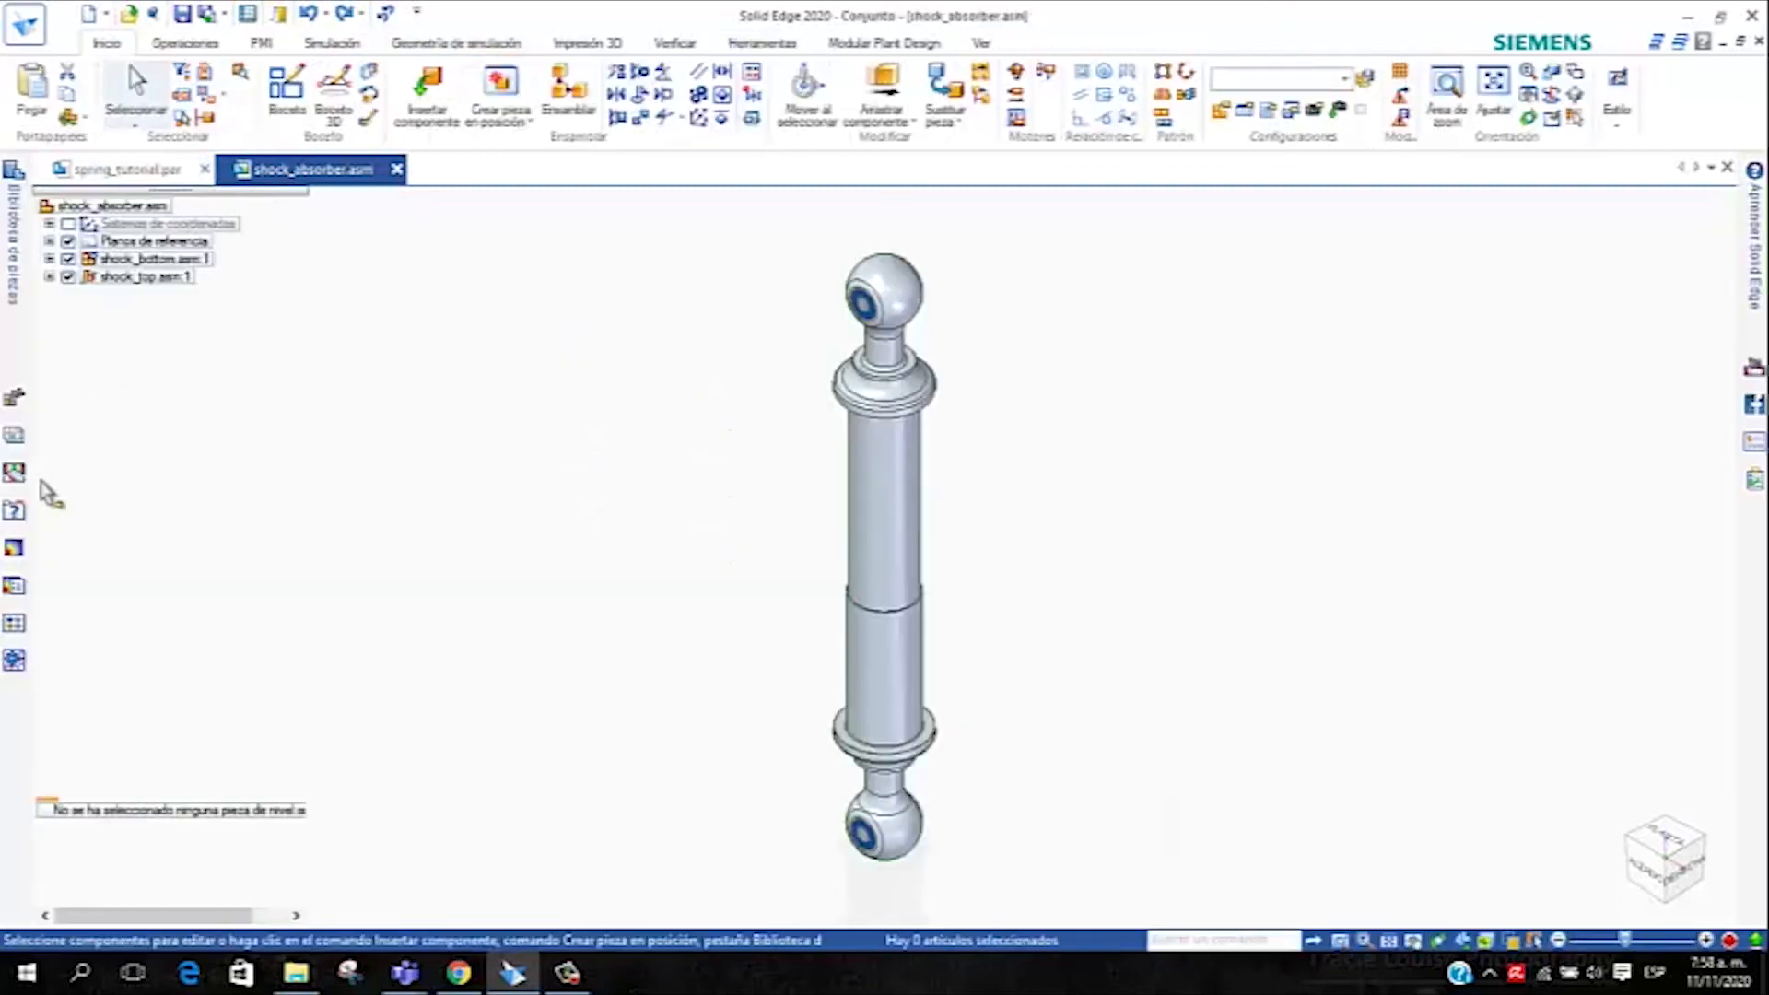
click(11, 277)
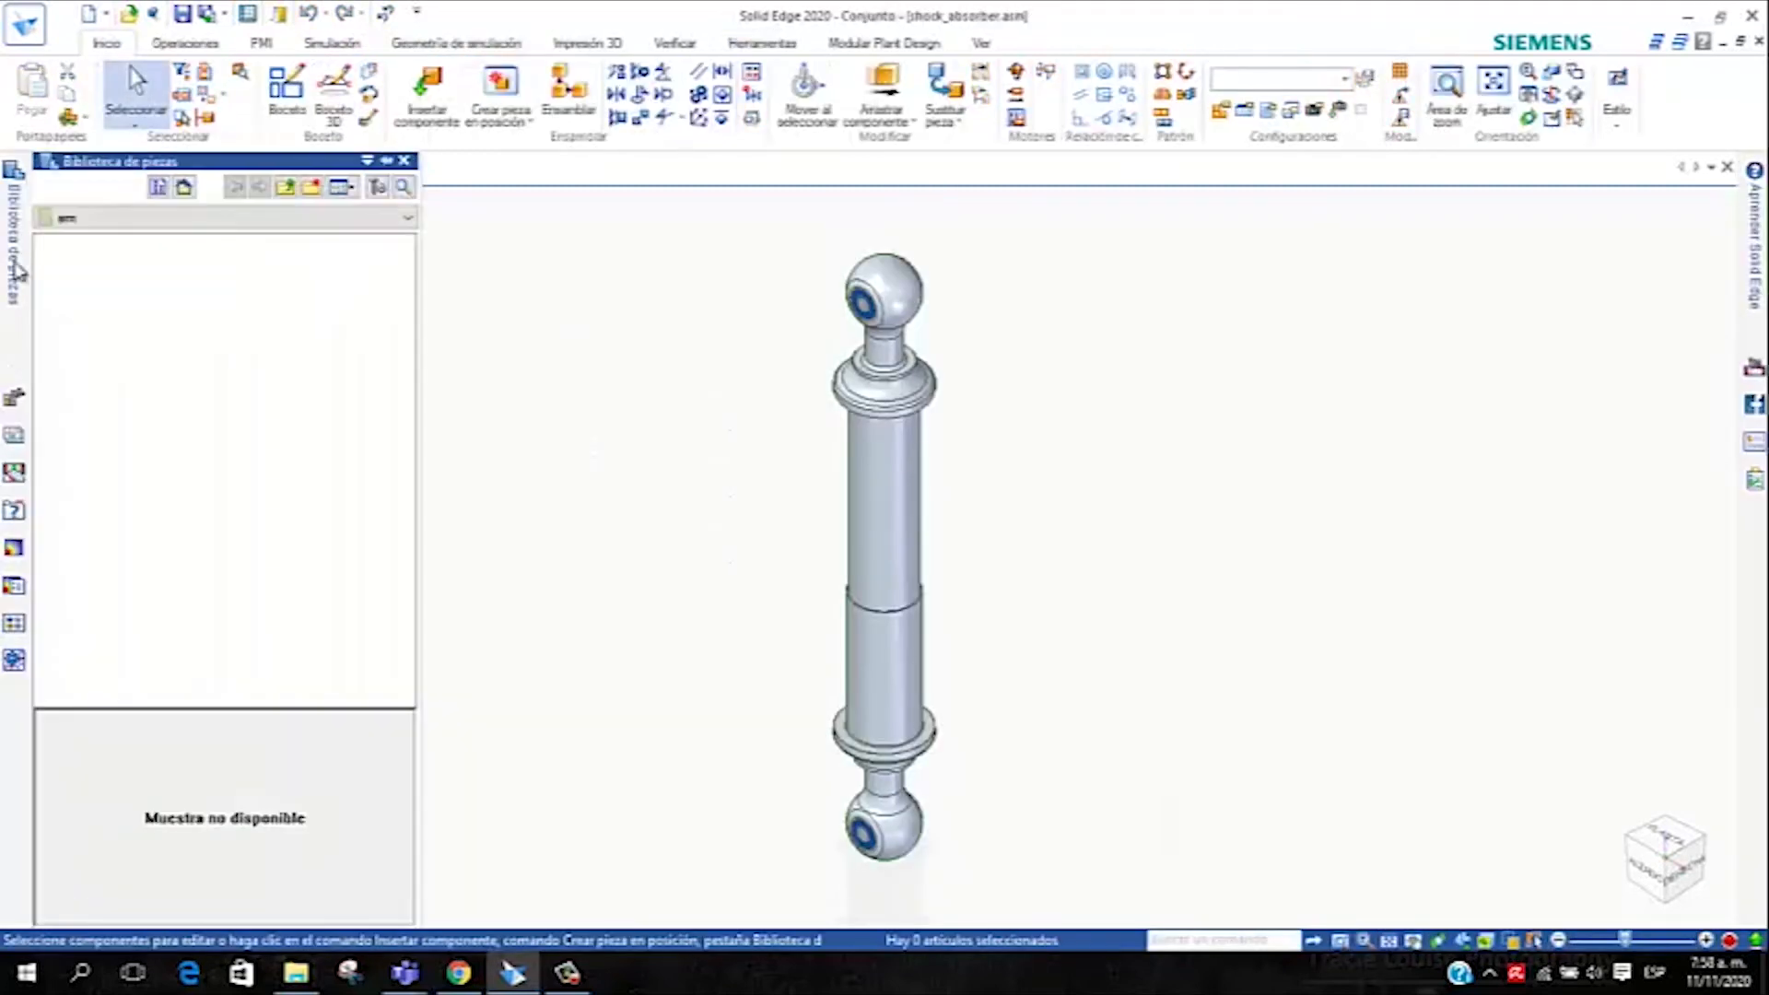
click(134, 217)
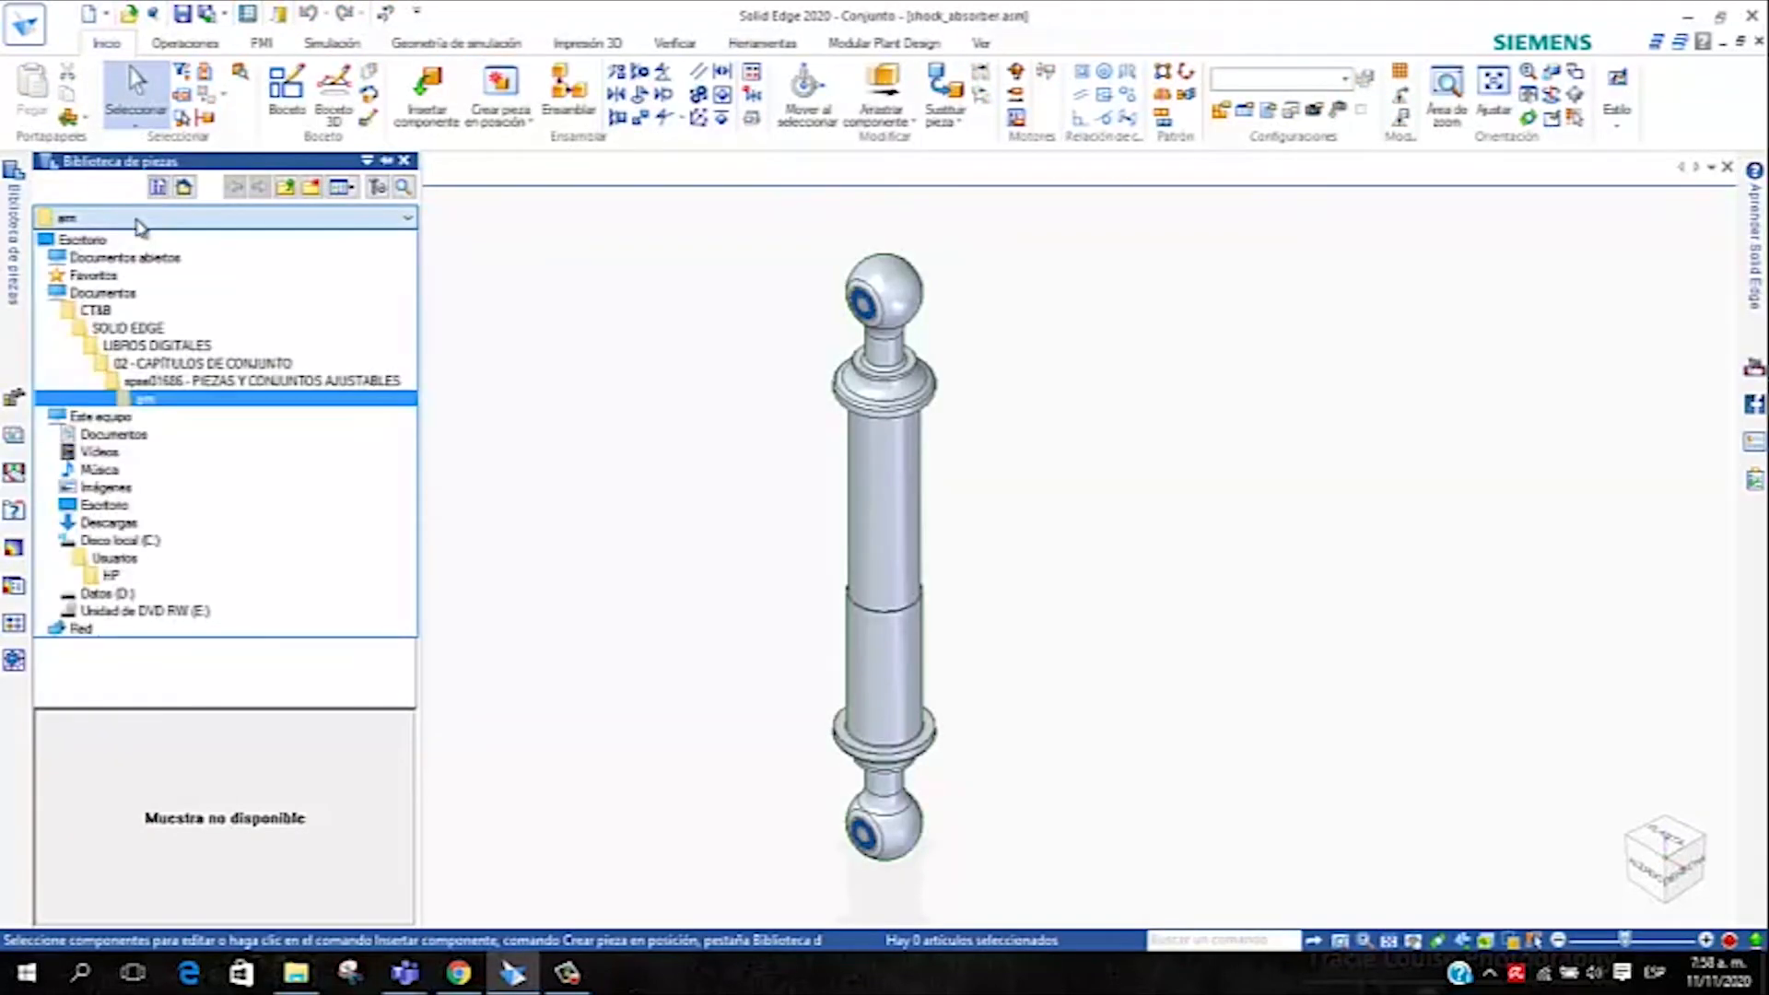
click(195, 383)
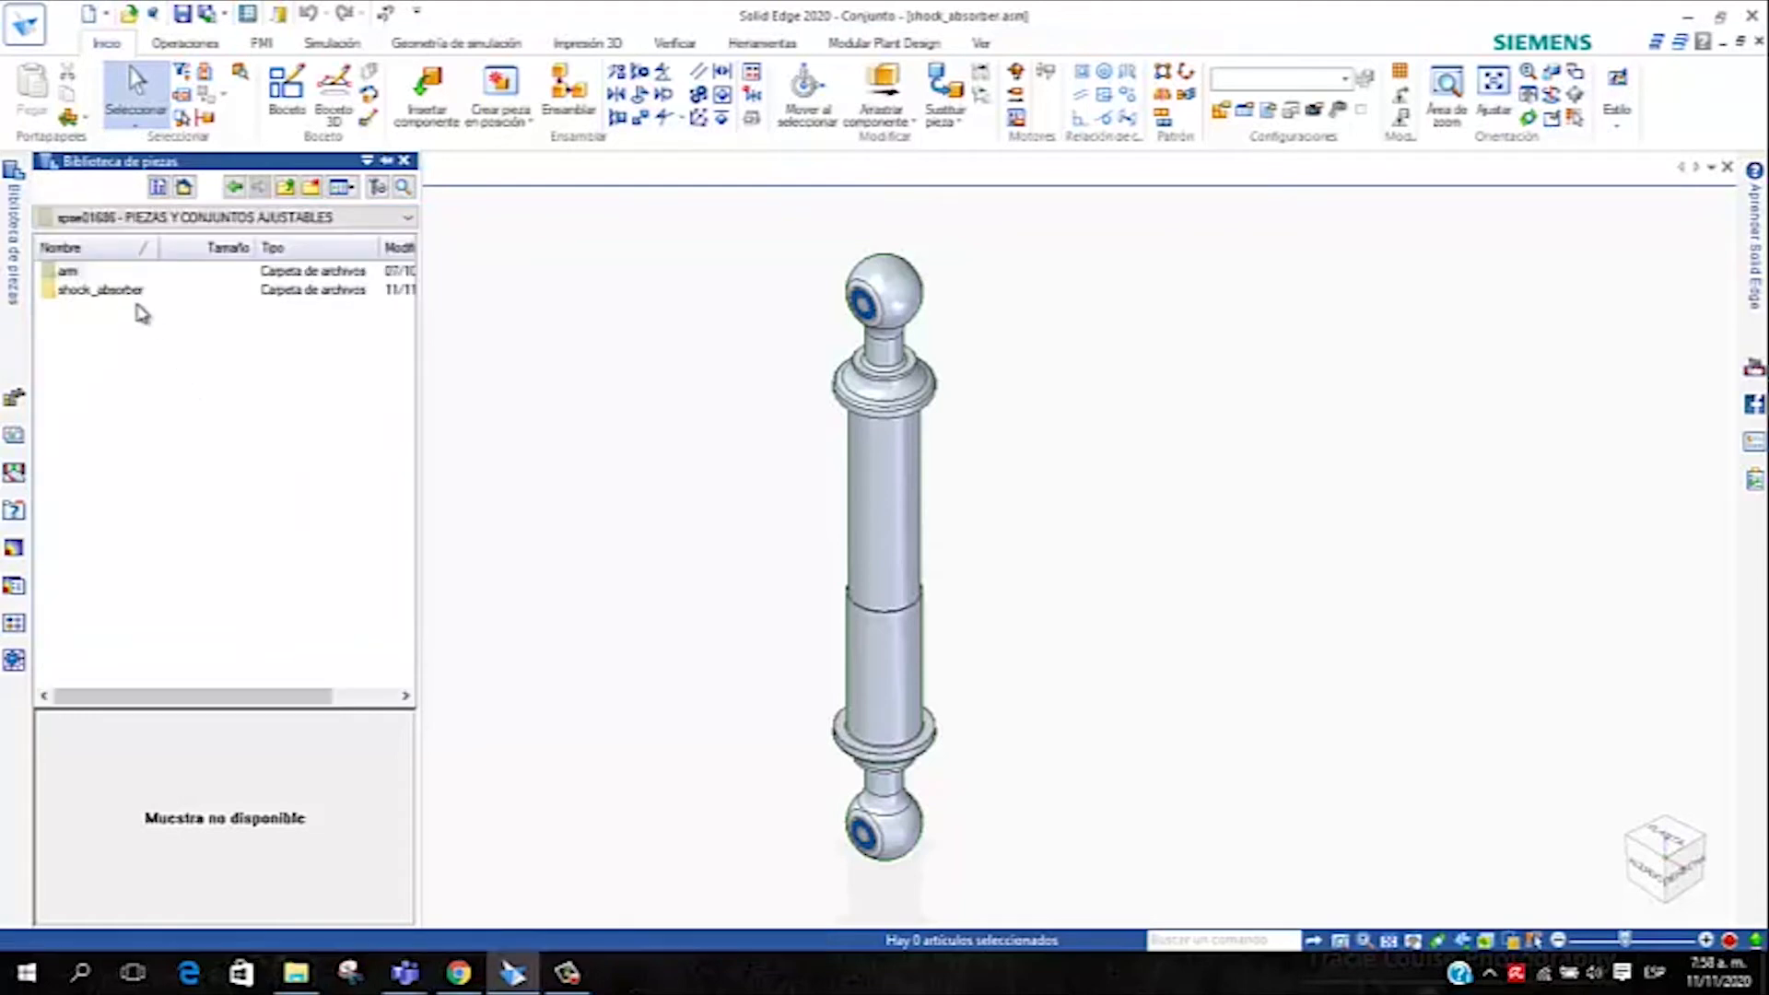
double_click(130, 293)
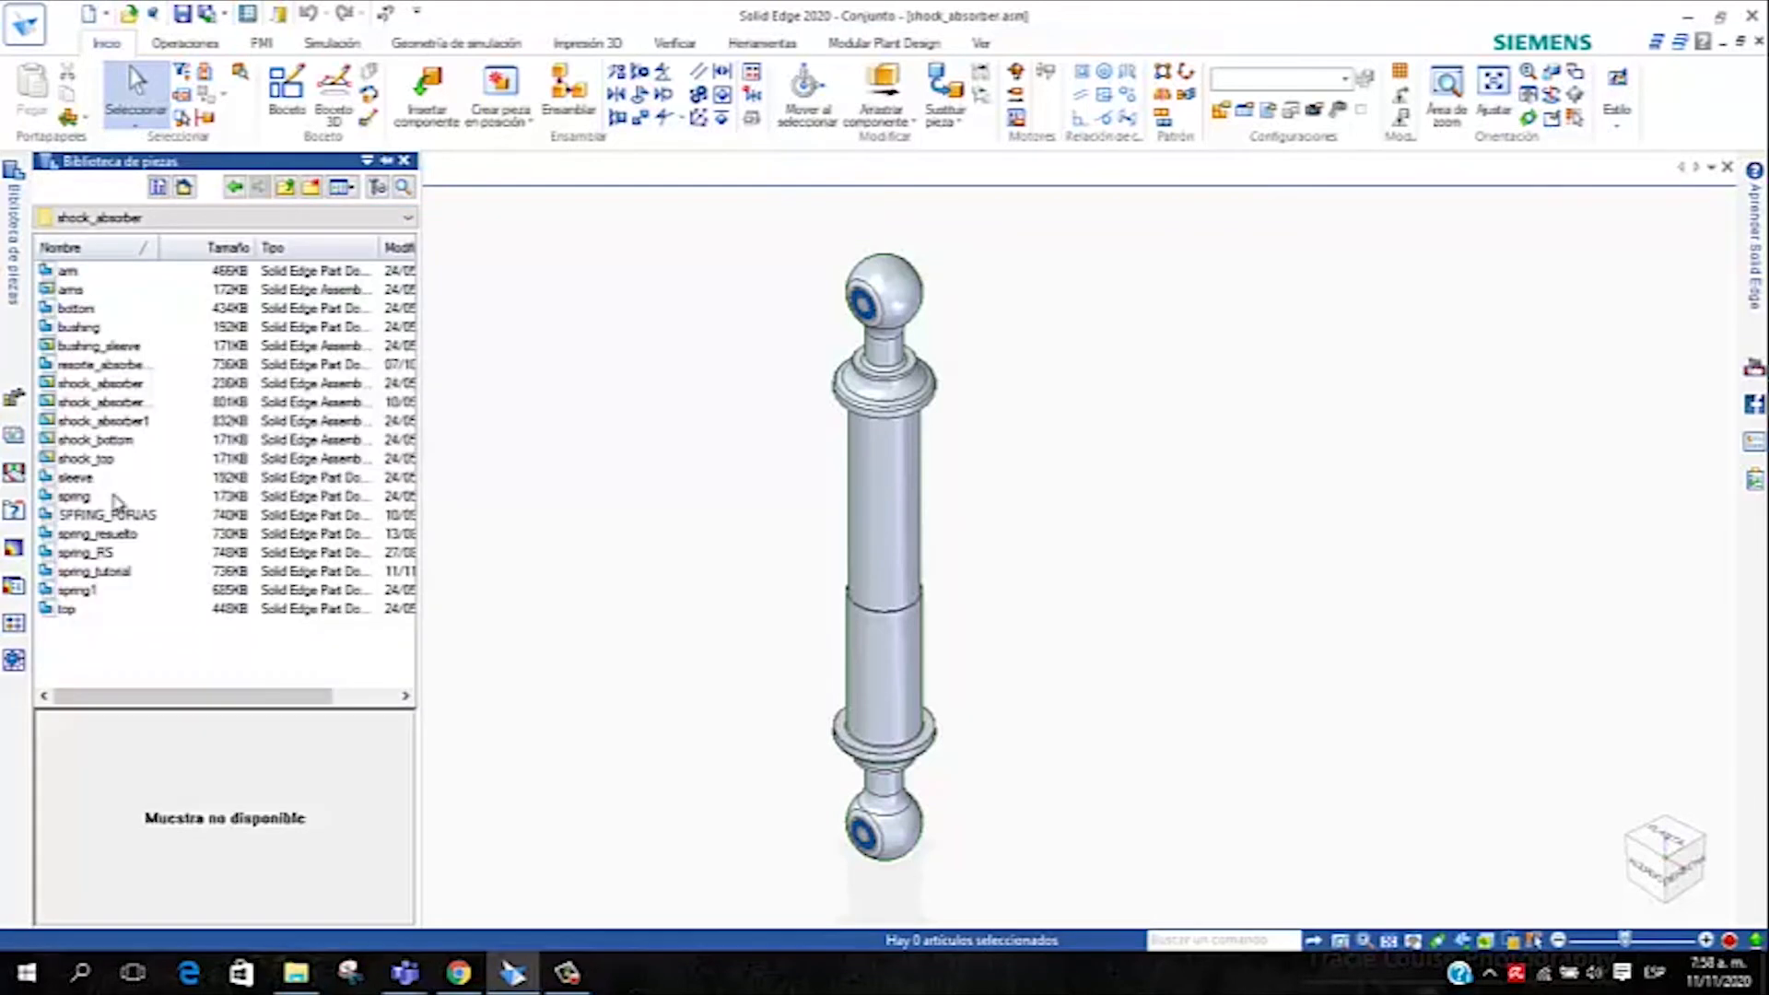
Insert the spring_tutorial part into the assembly beside the shock absorber, placing it as adjustable (Poner ajustable)
click(125, 578)
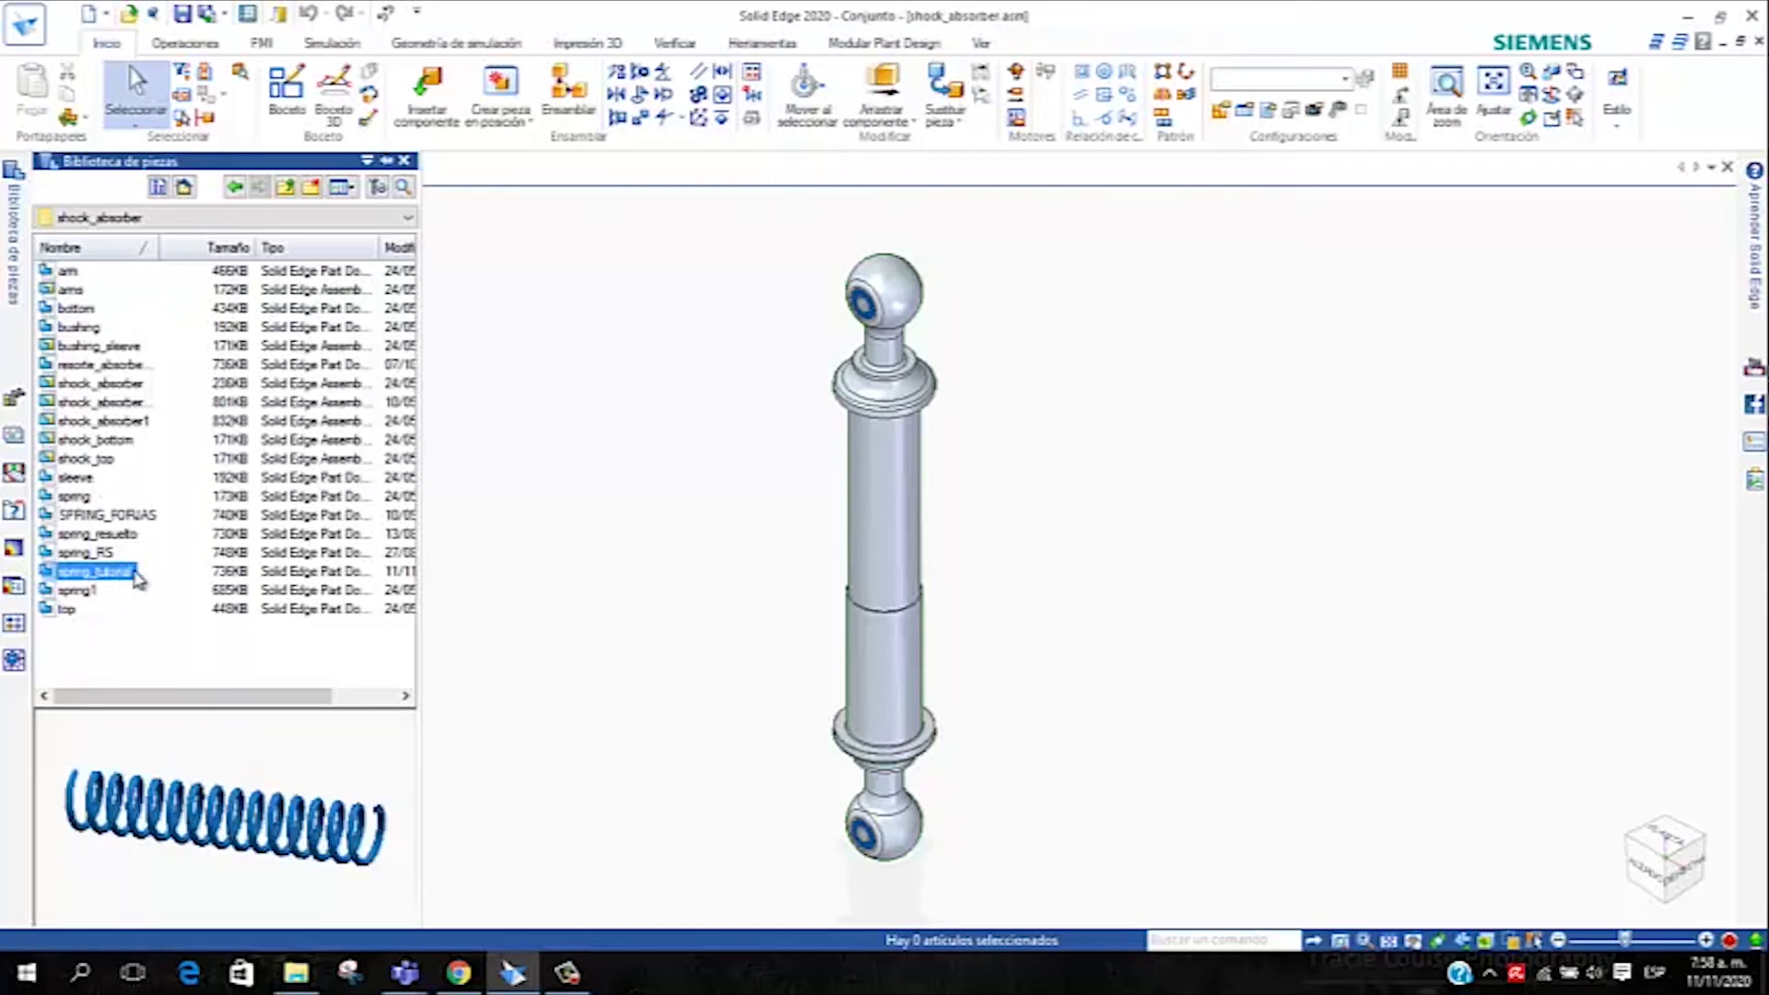
drag(94, 571, 578, 445)
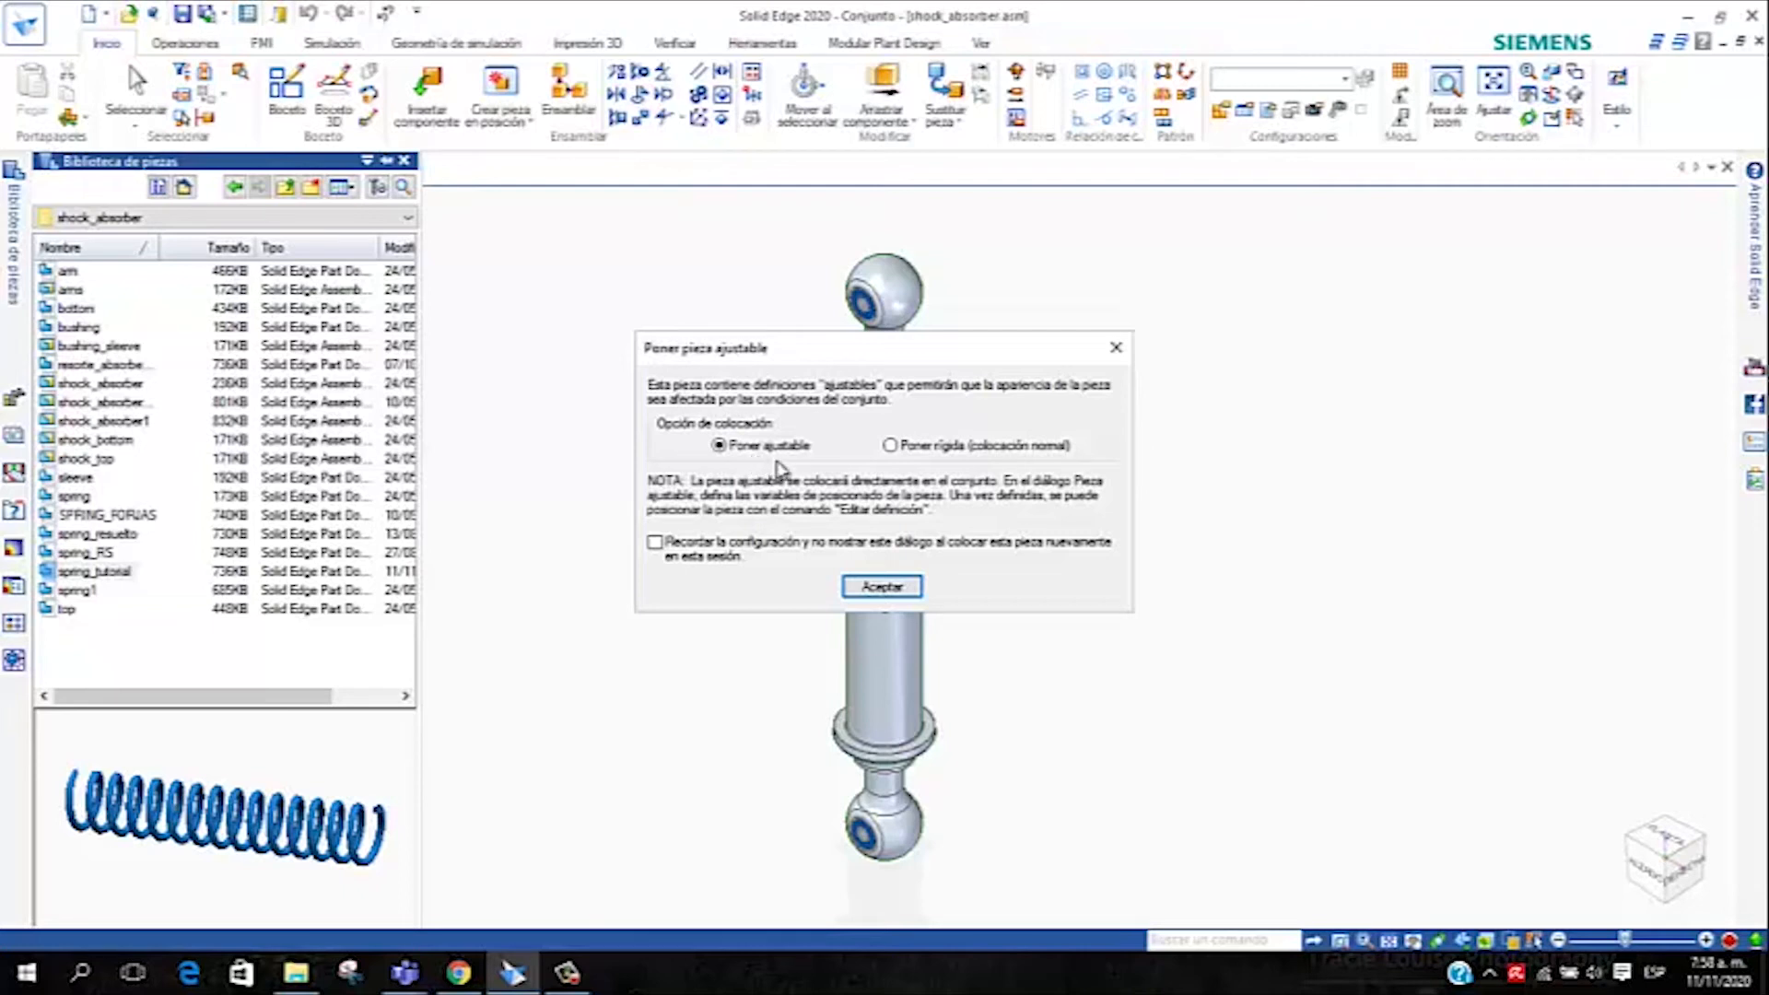
click(879, 586)
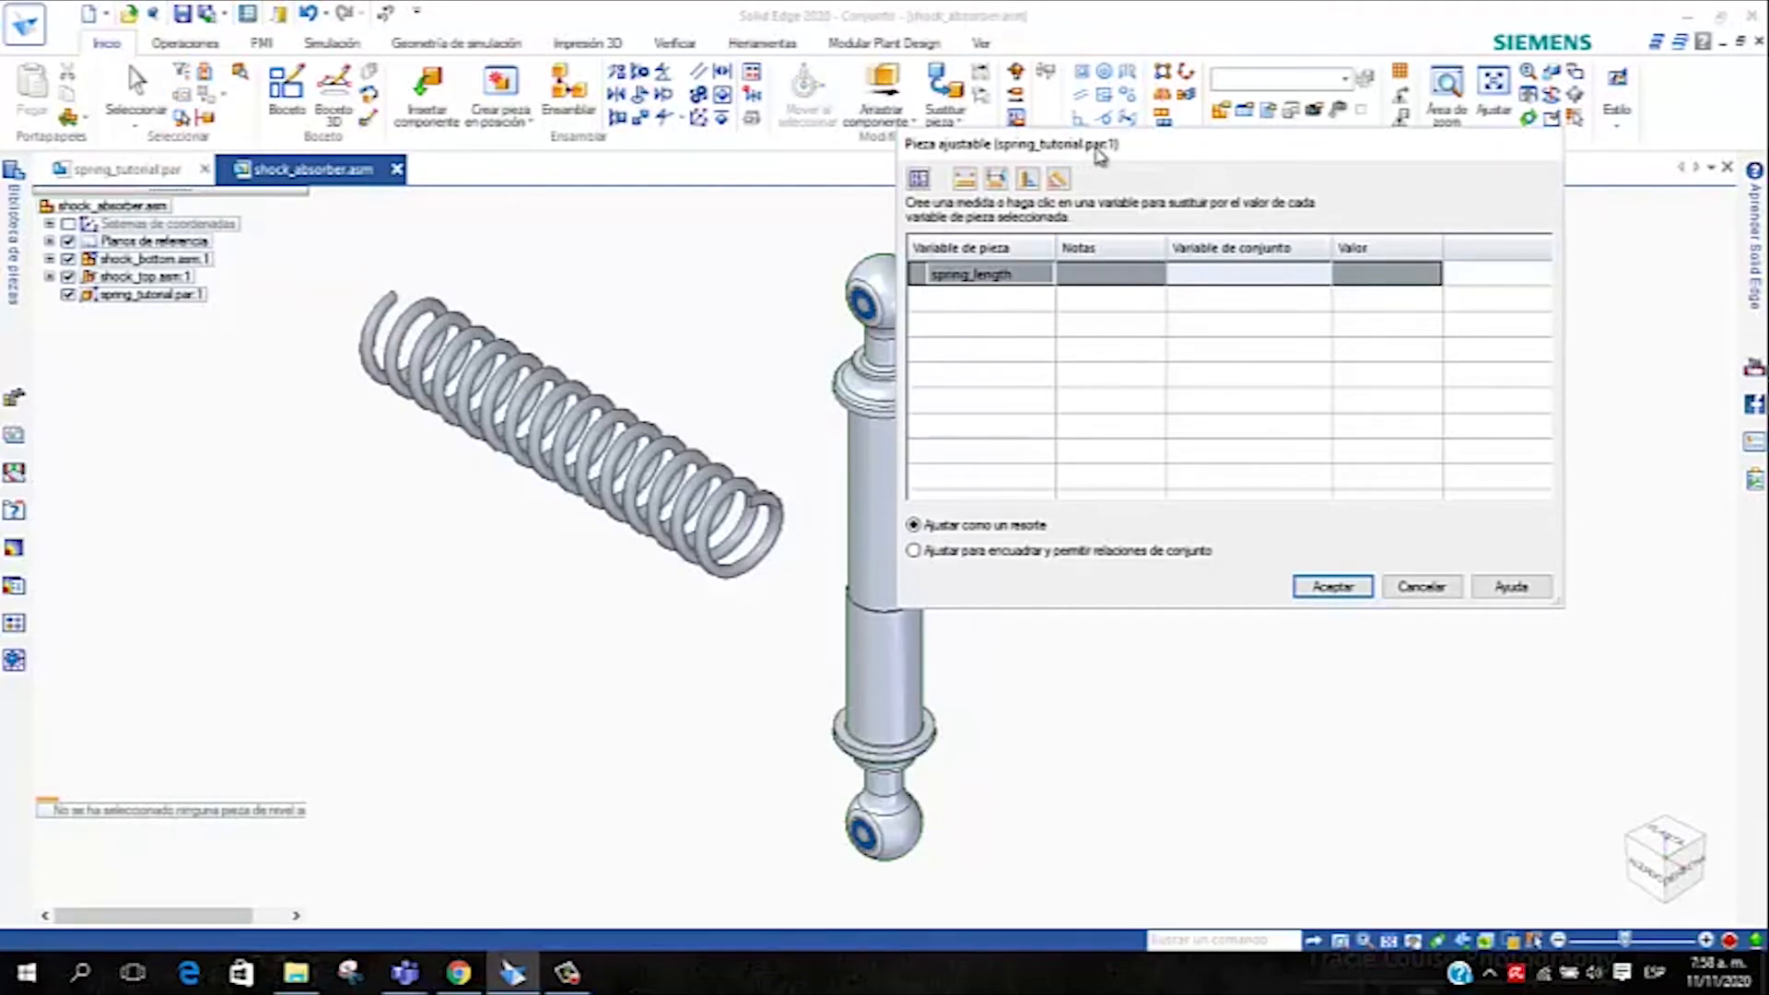
Link spring_length to a measured distance between the centre points of the upper and lower flange edges on the shock absorber, and accept the adjustable part definition
drag(1096, 148, 1201, 152)
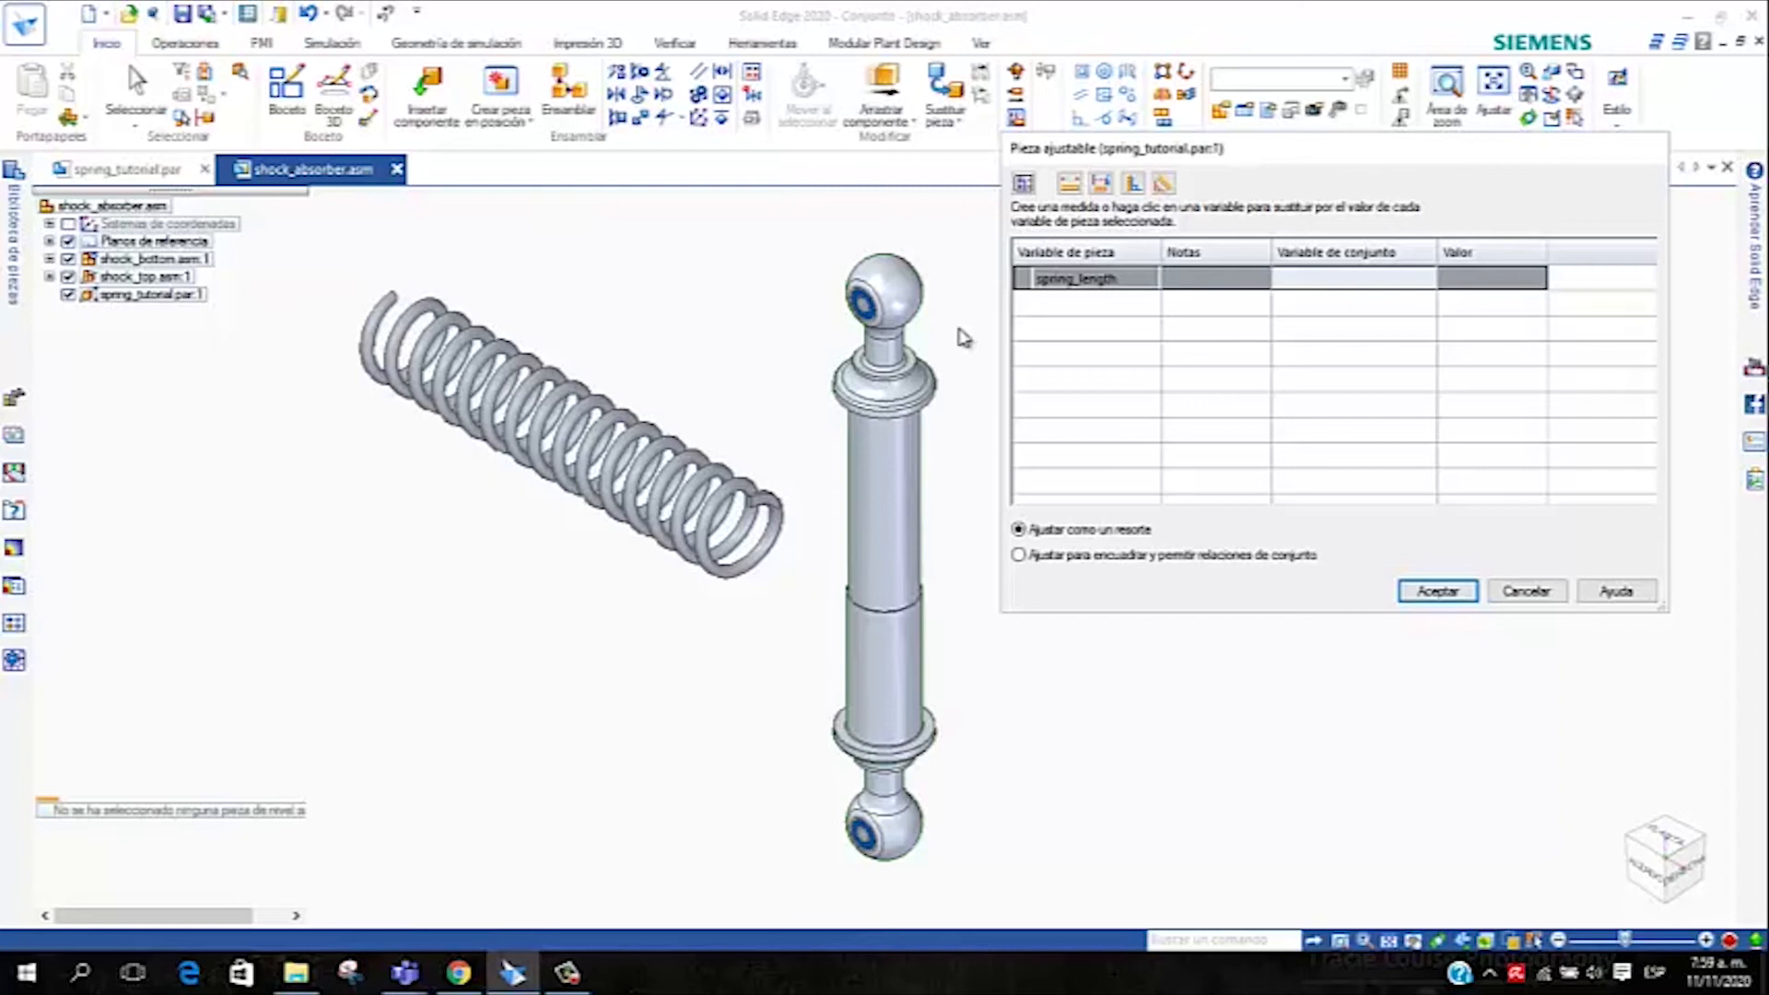
click(1071, 182)
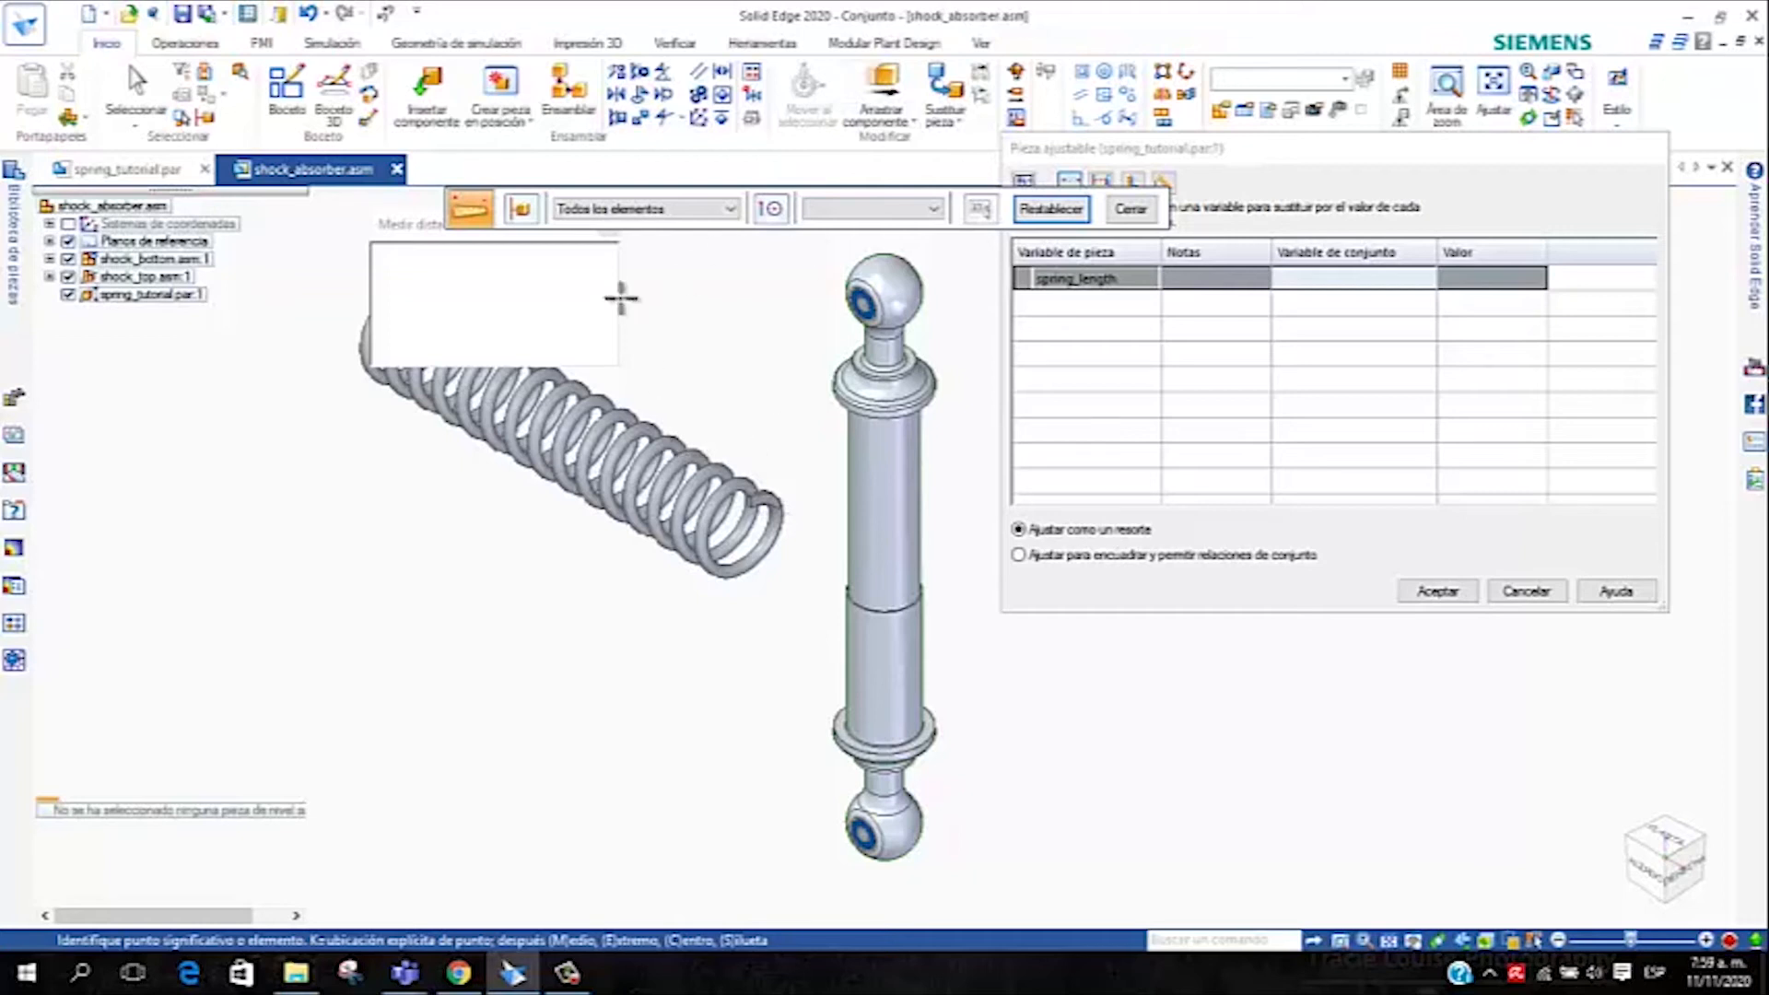
click(928, 400)
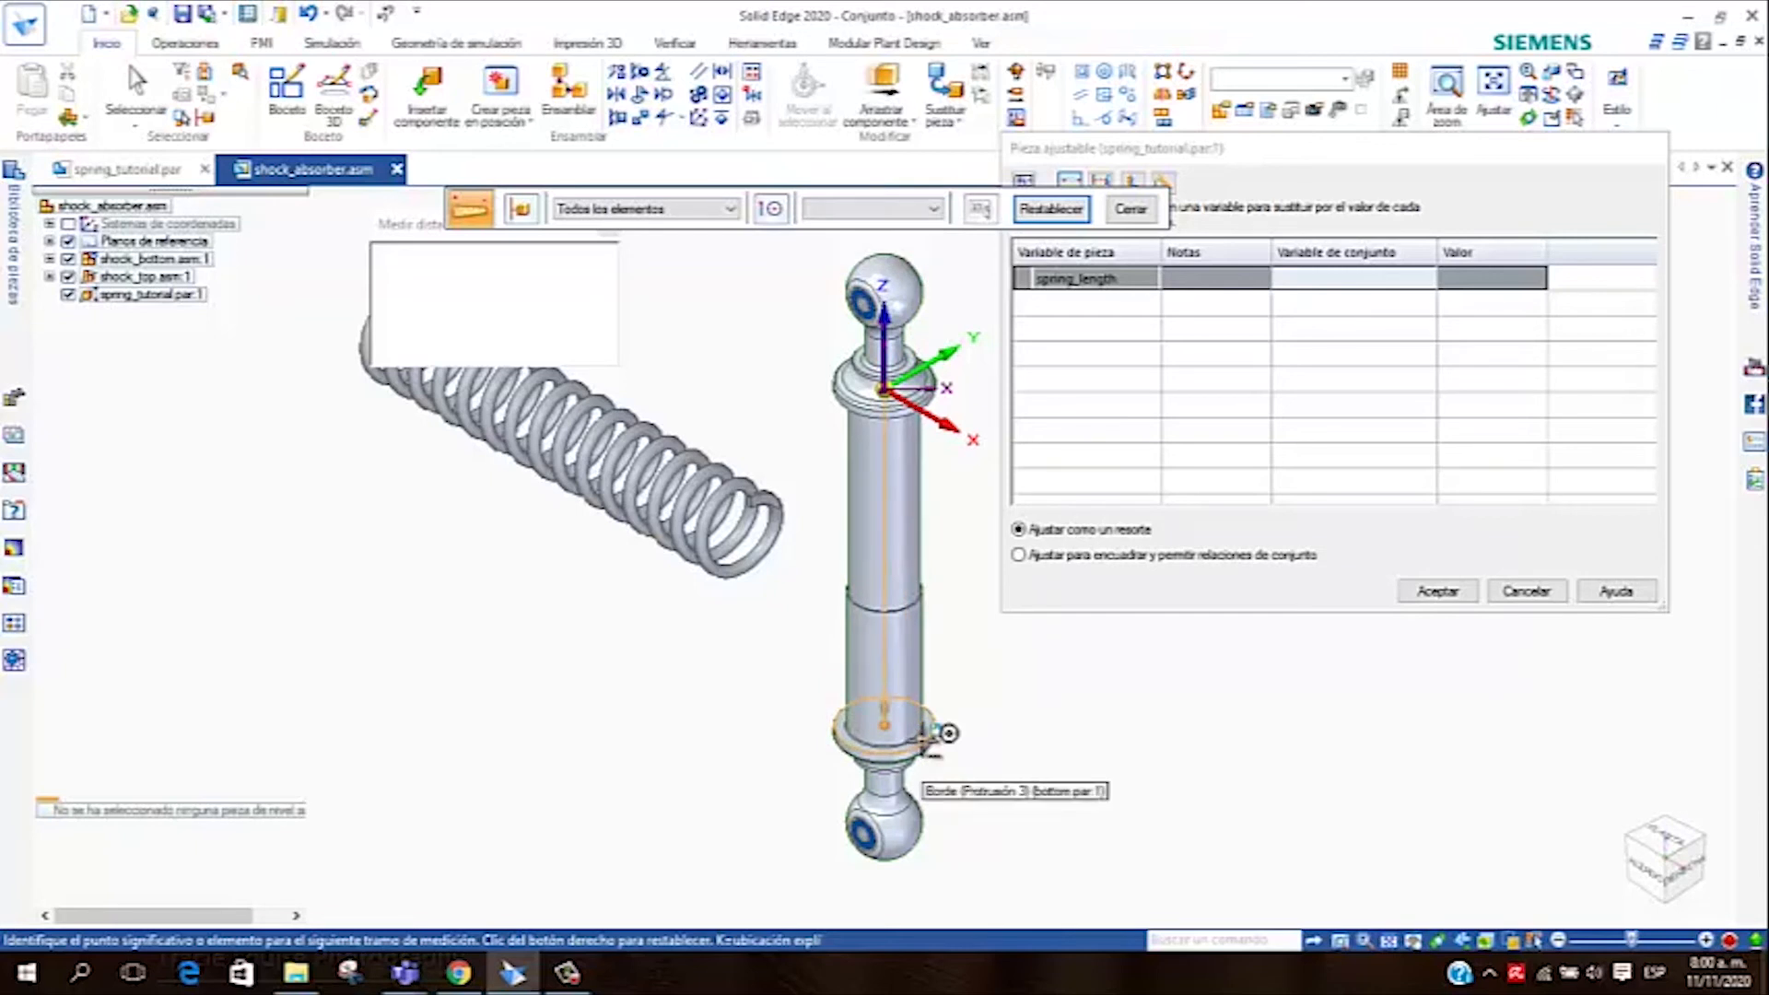
click(929, 735)
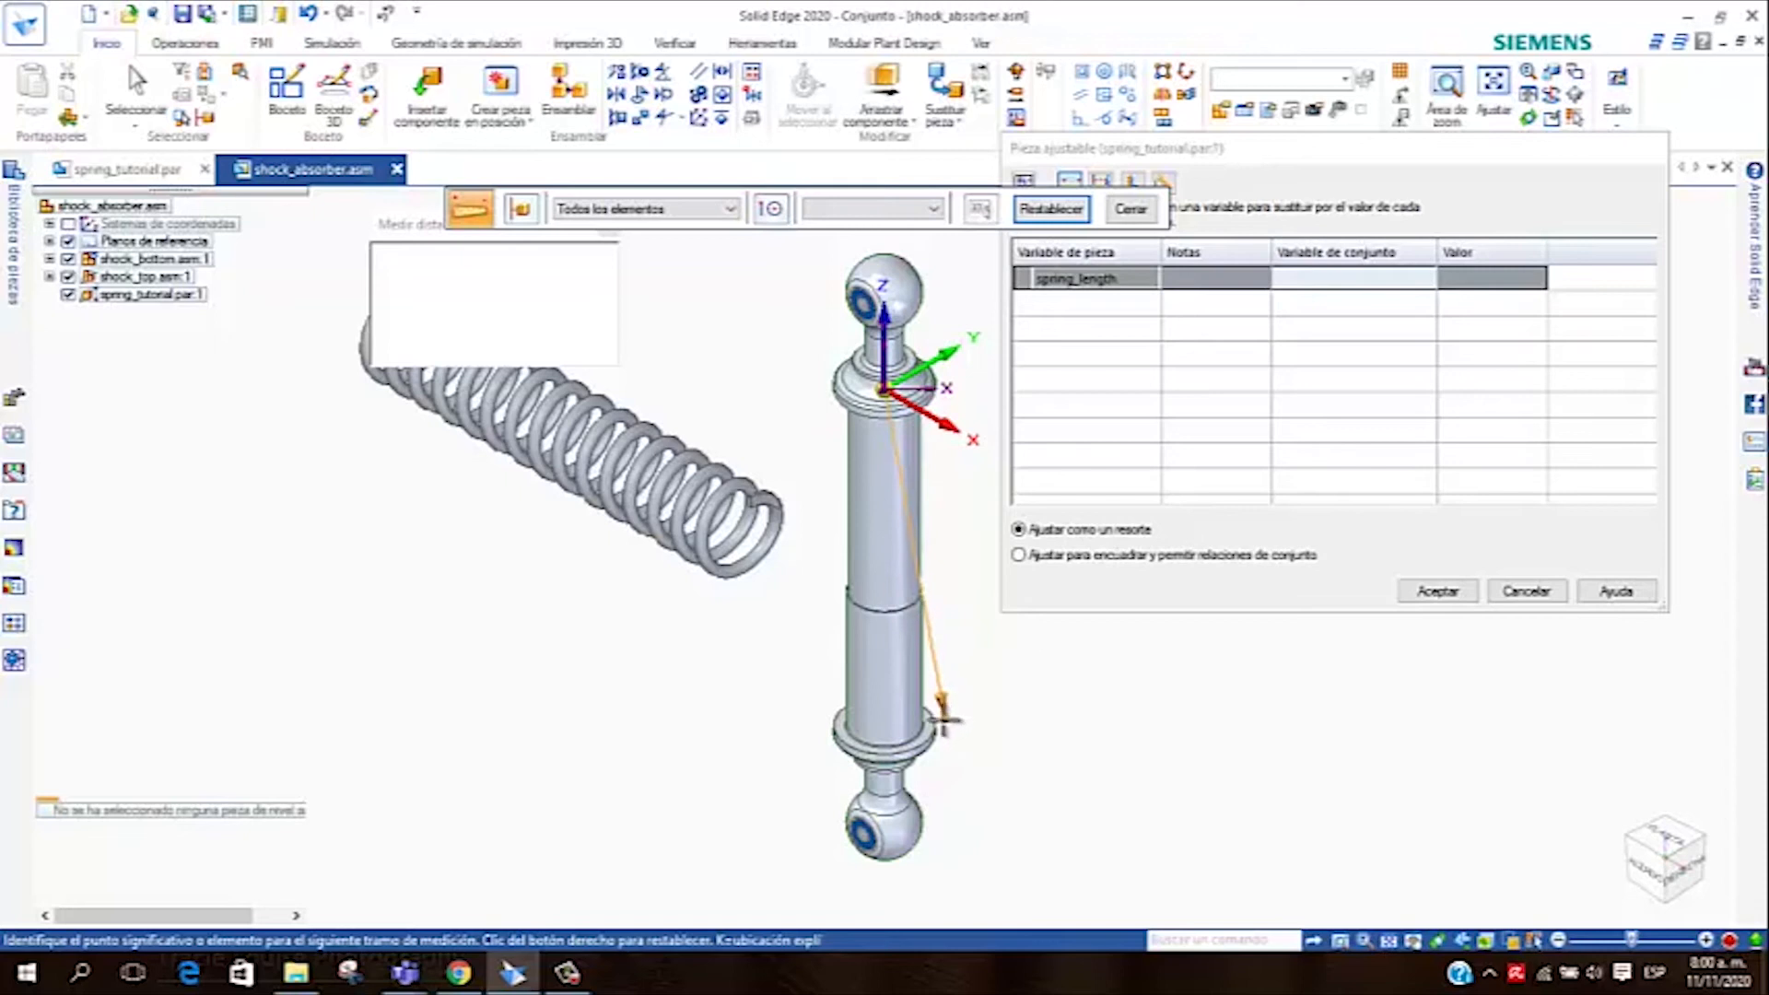
click(772, 209)
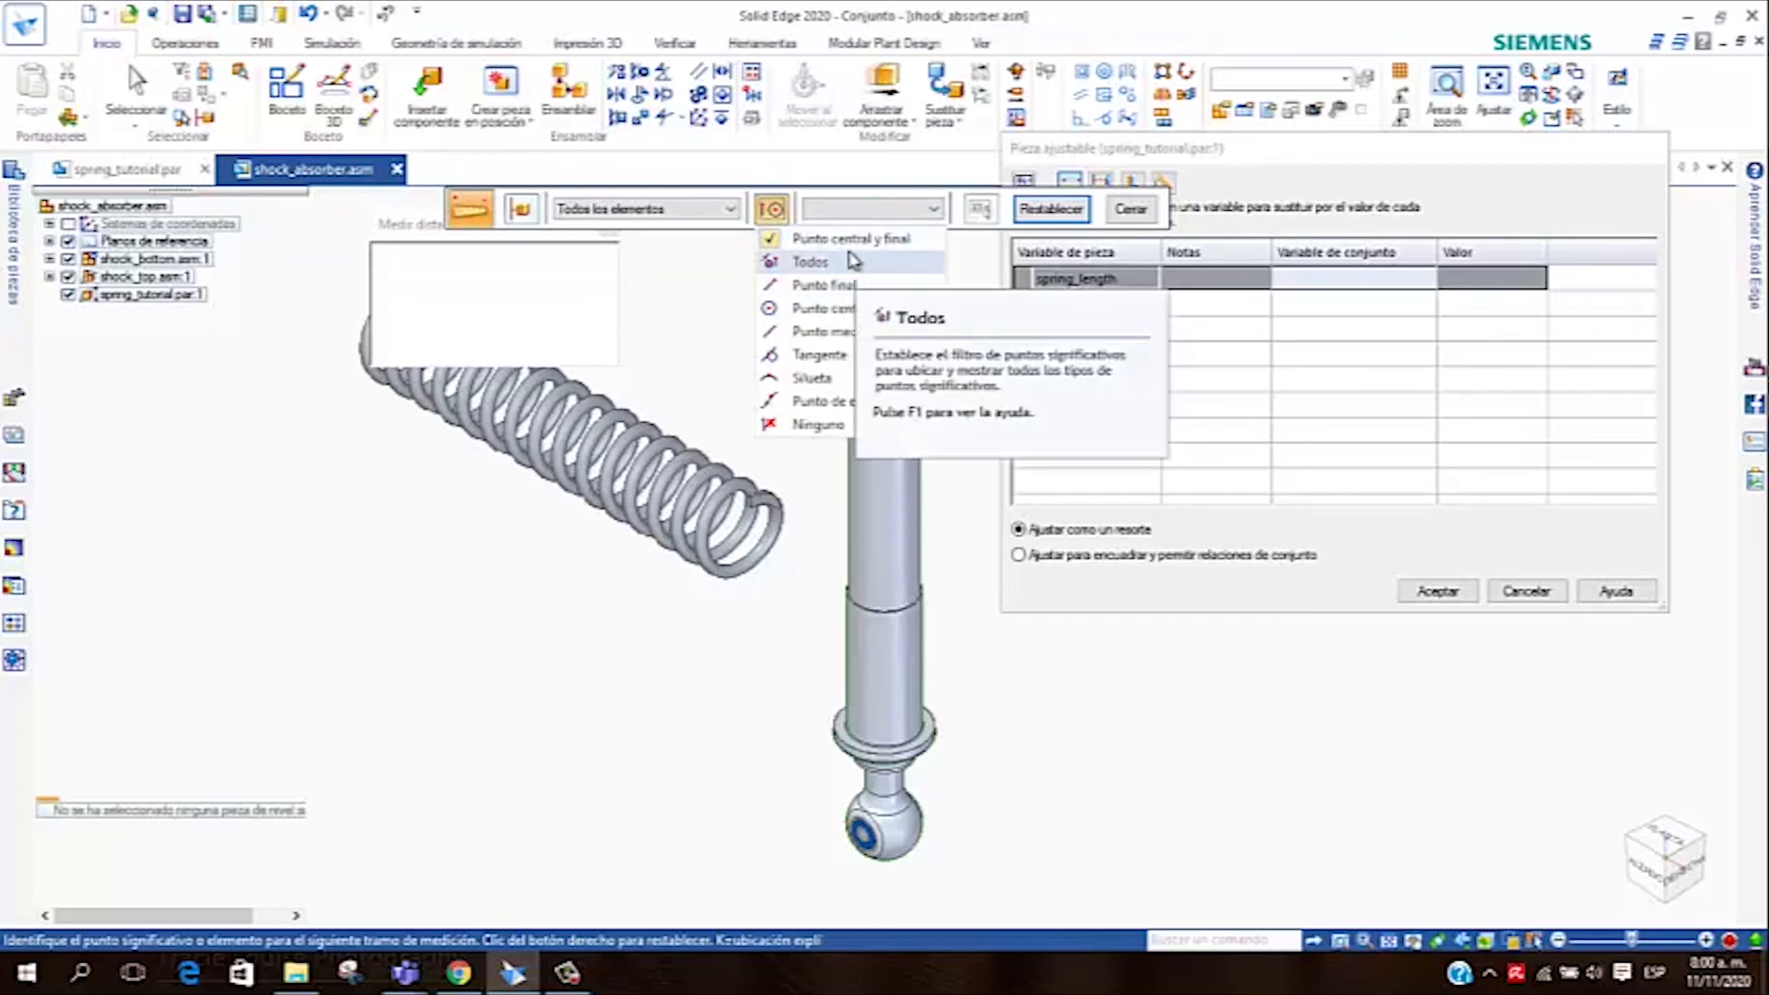
click(930, 740)
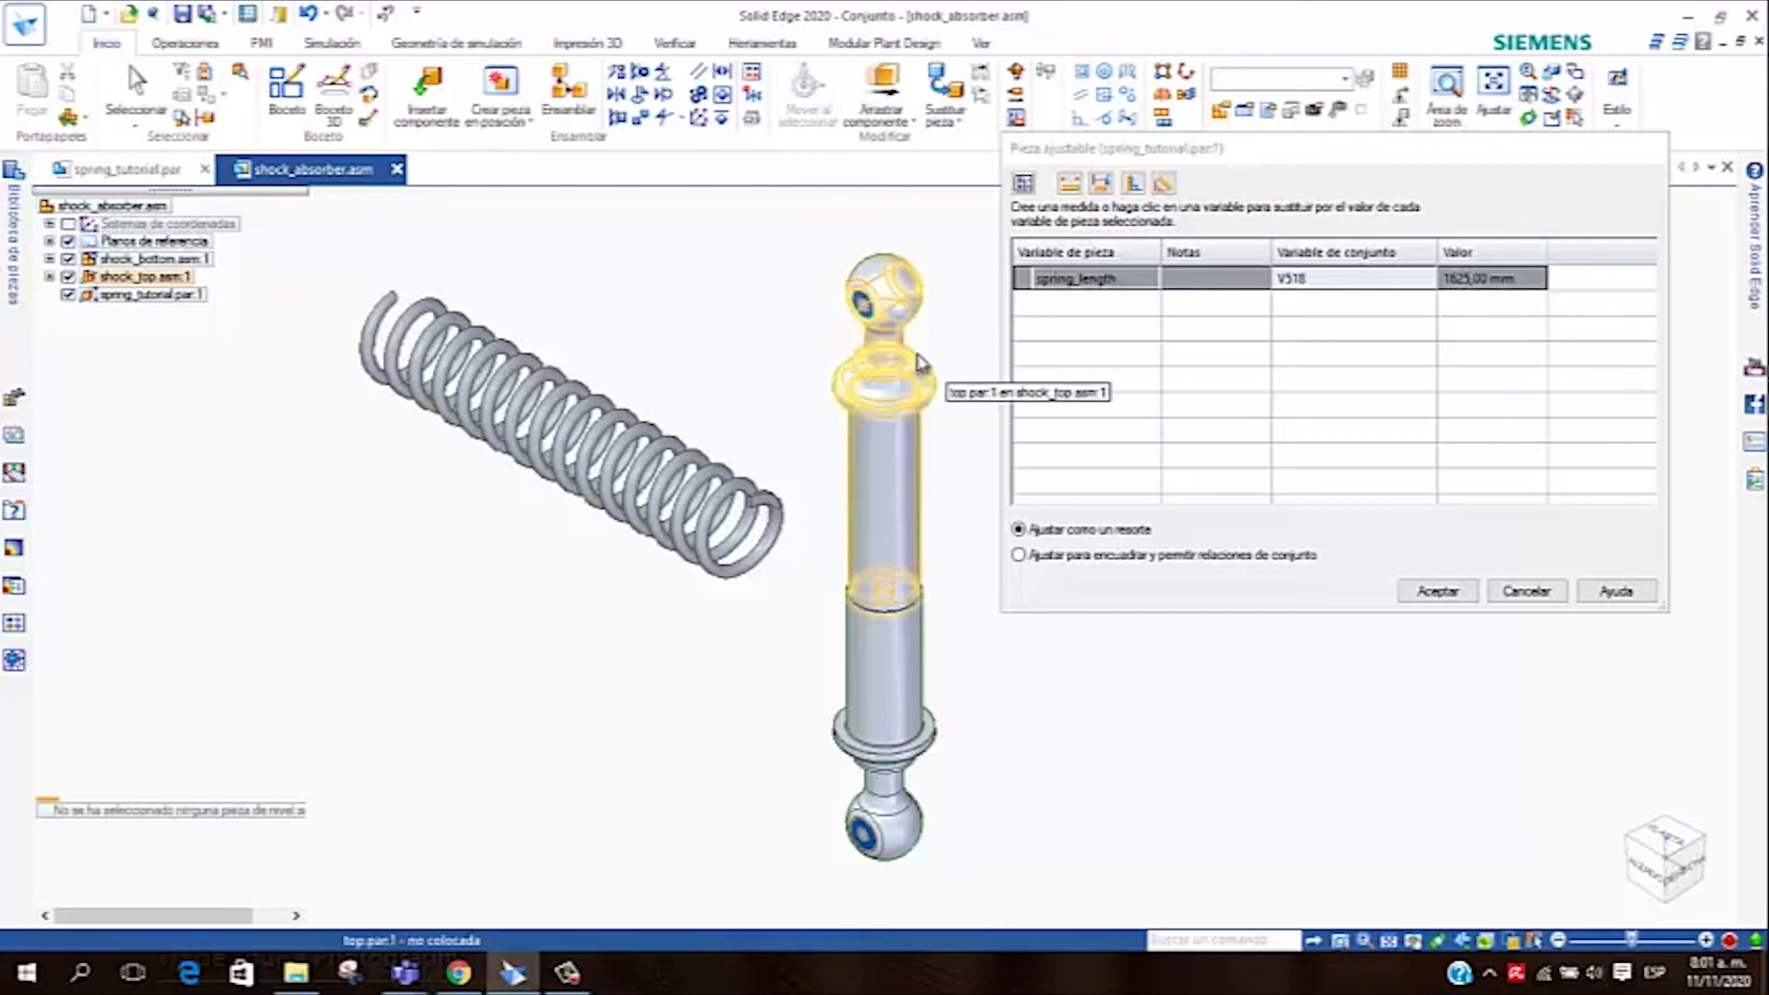
click(1438, 592)
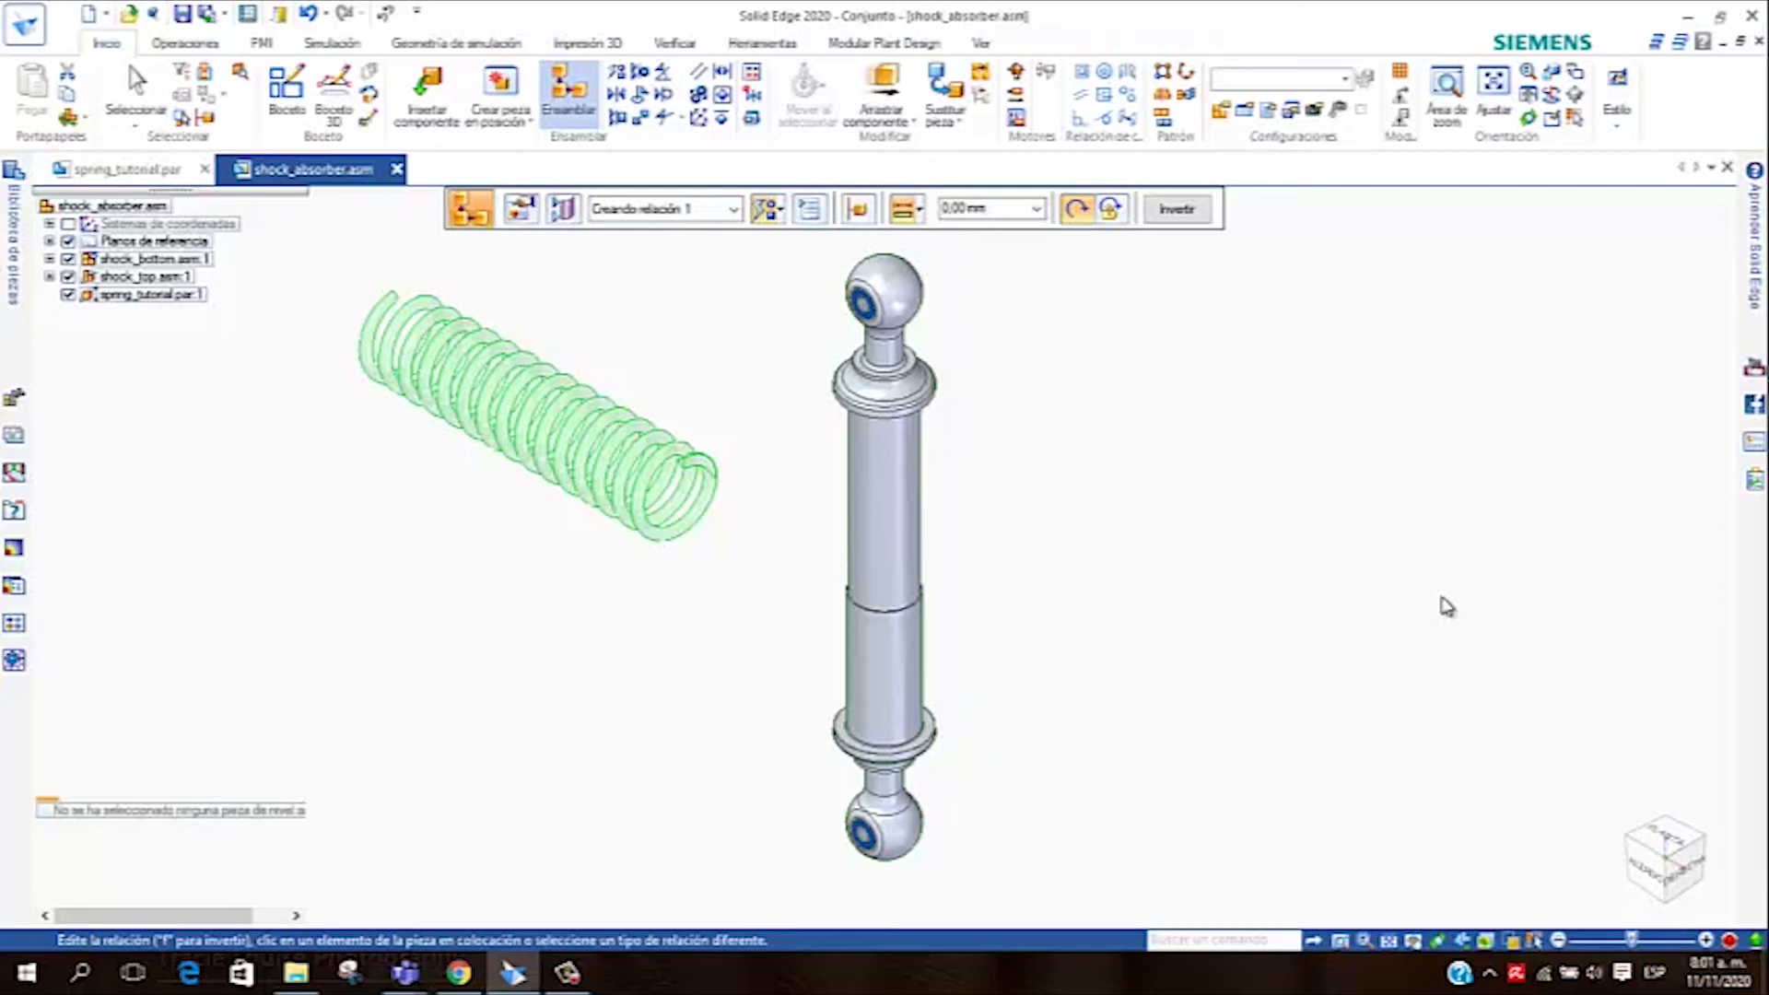
key(Escape)
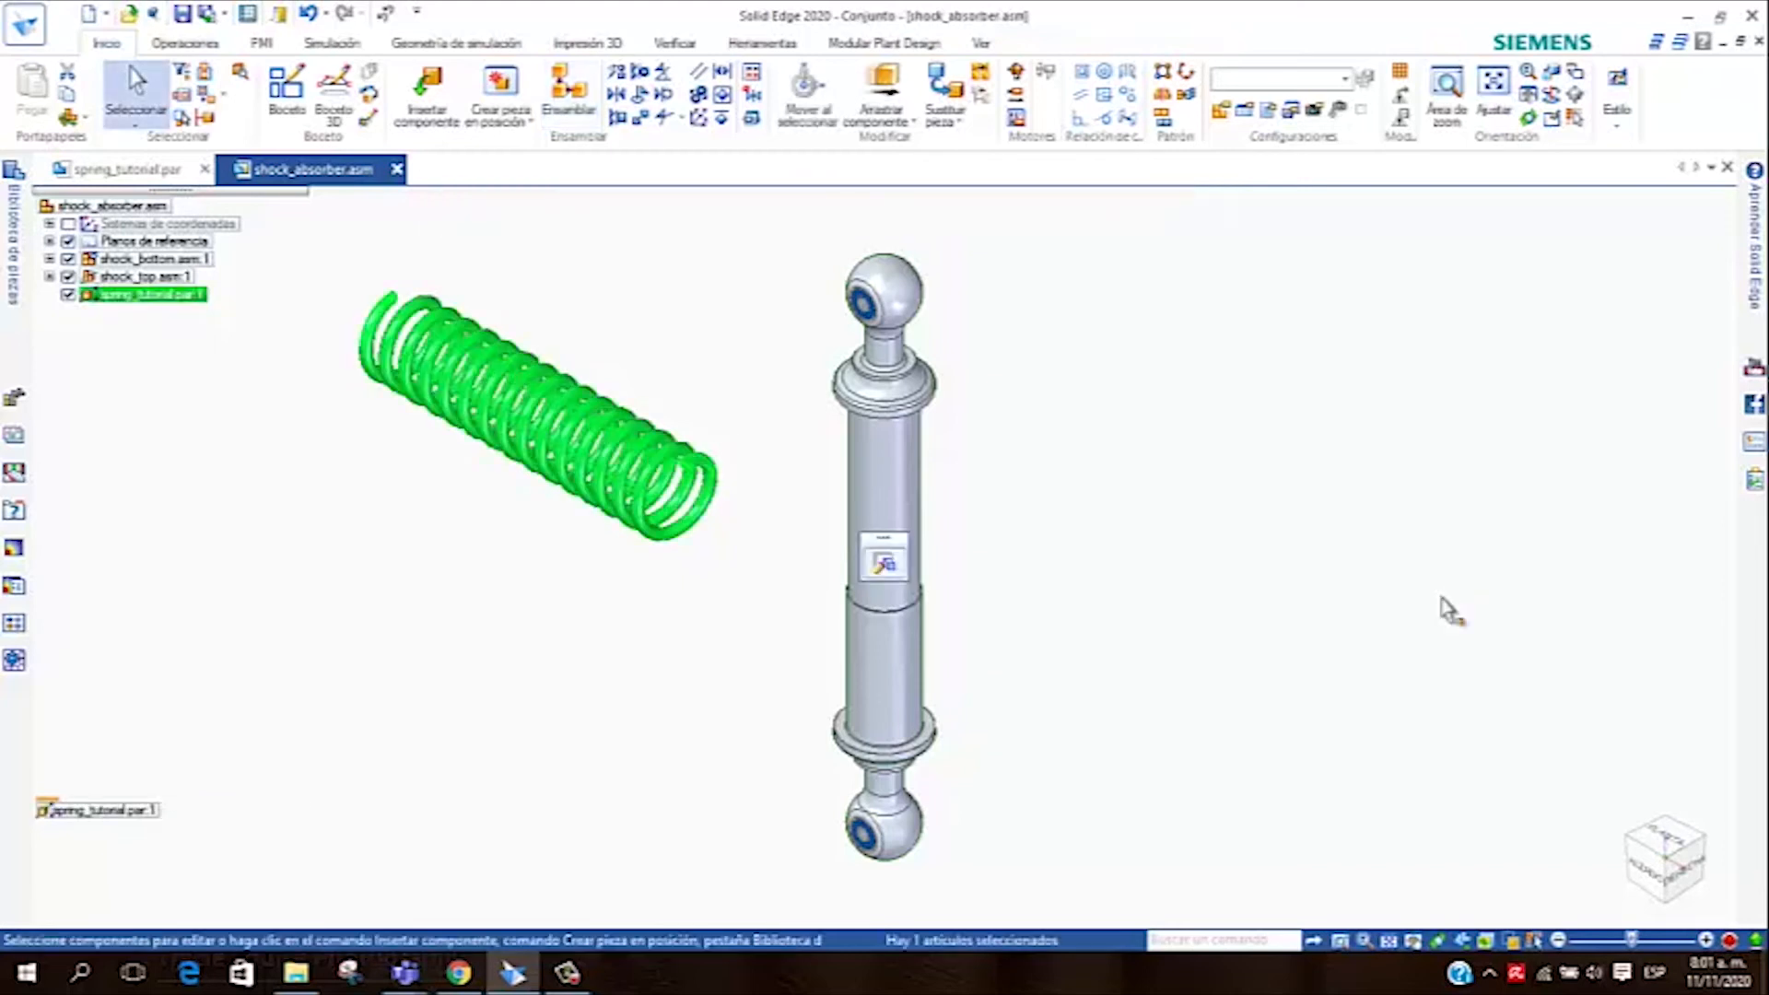
click(686, 702)
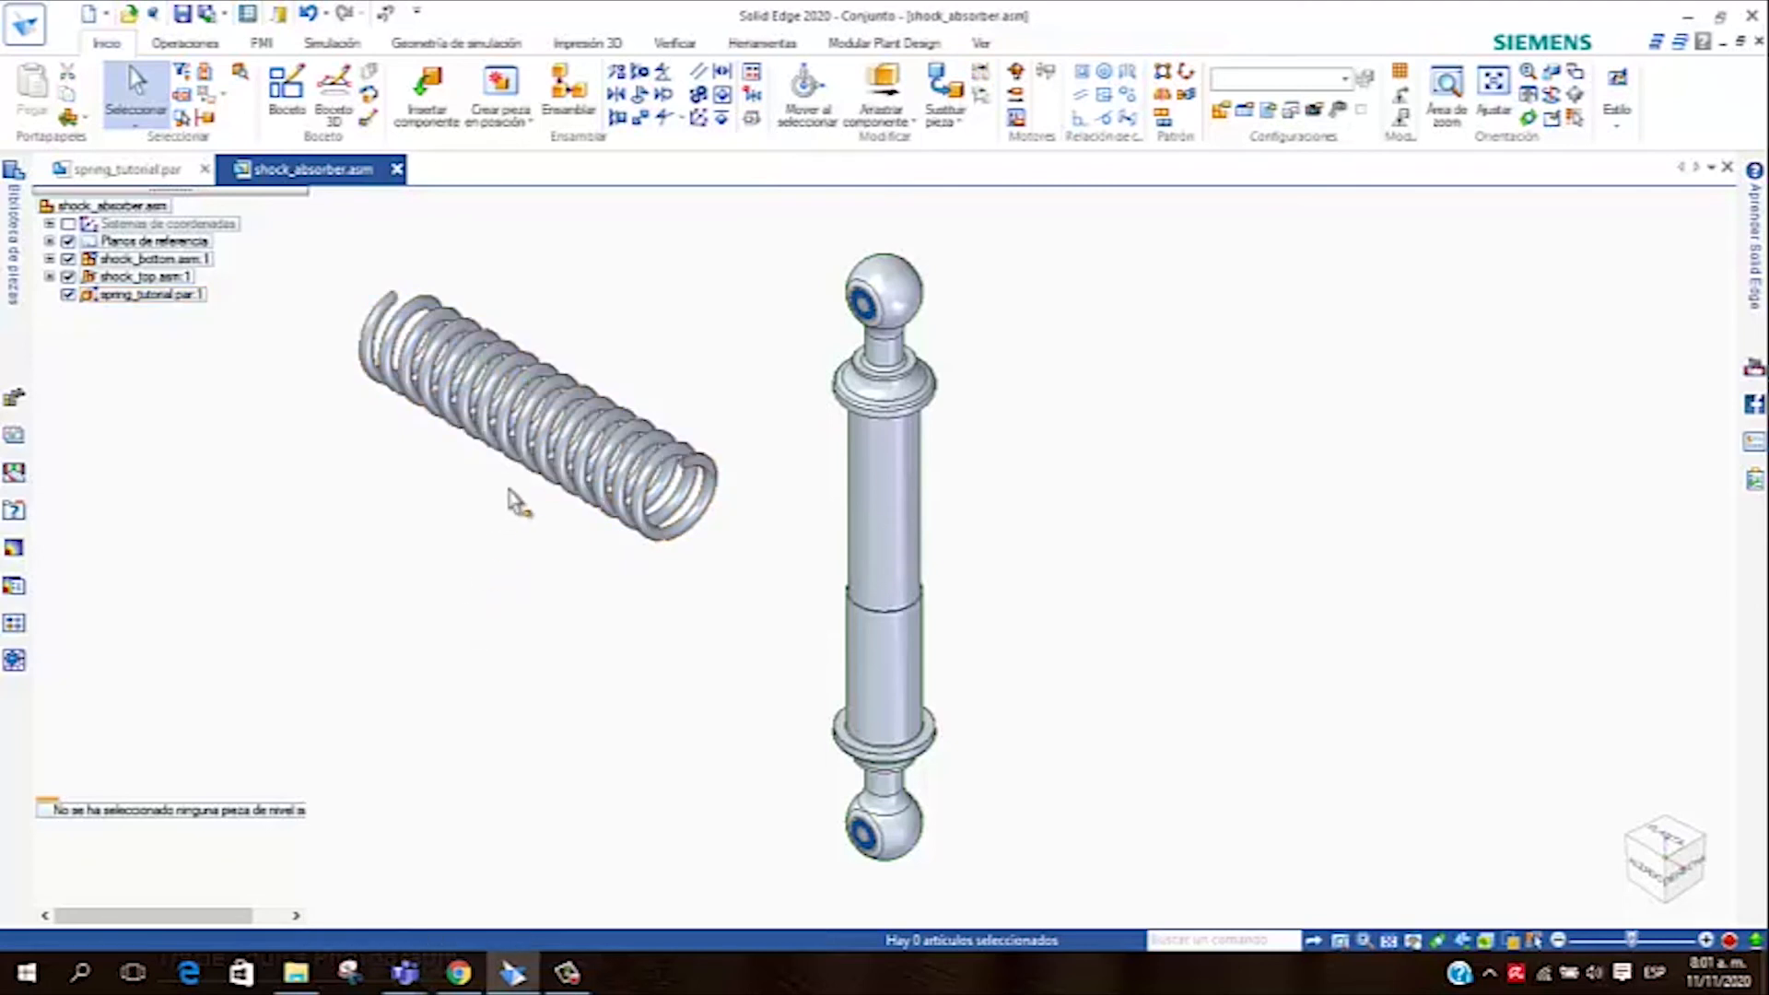
Show the reference axes (Ejes de referencia) of the spring_tutorial component in the assembly
click(136, 296)
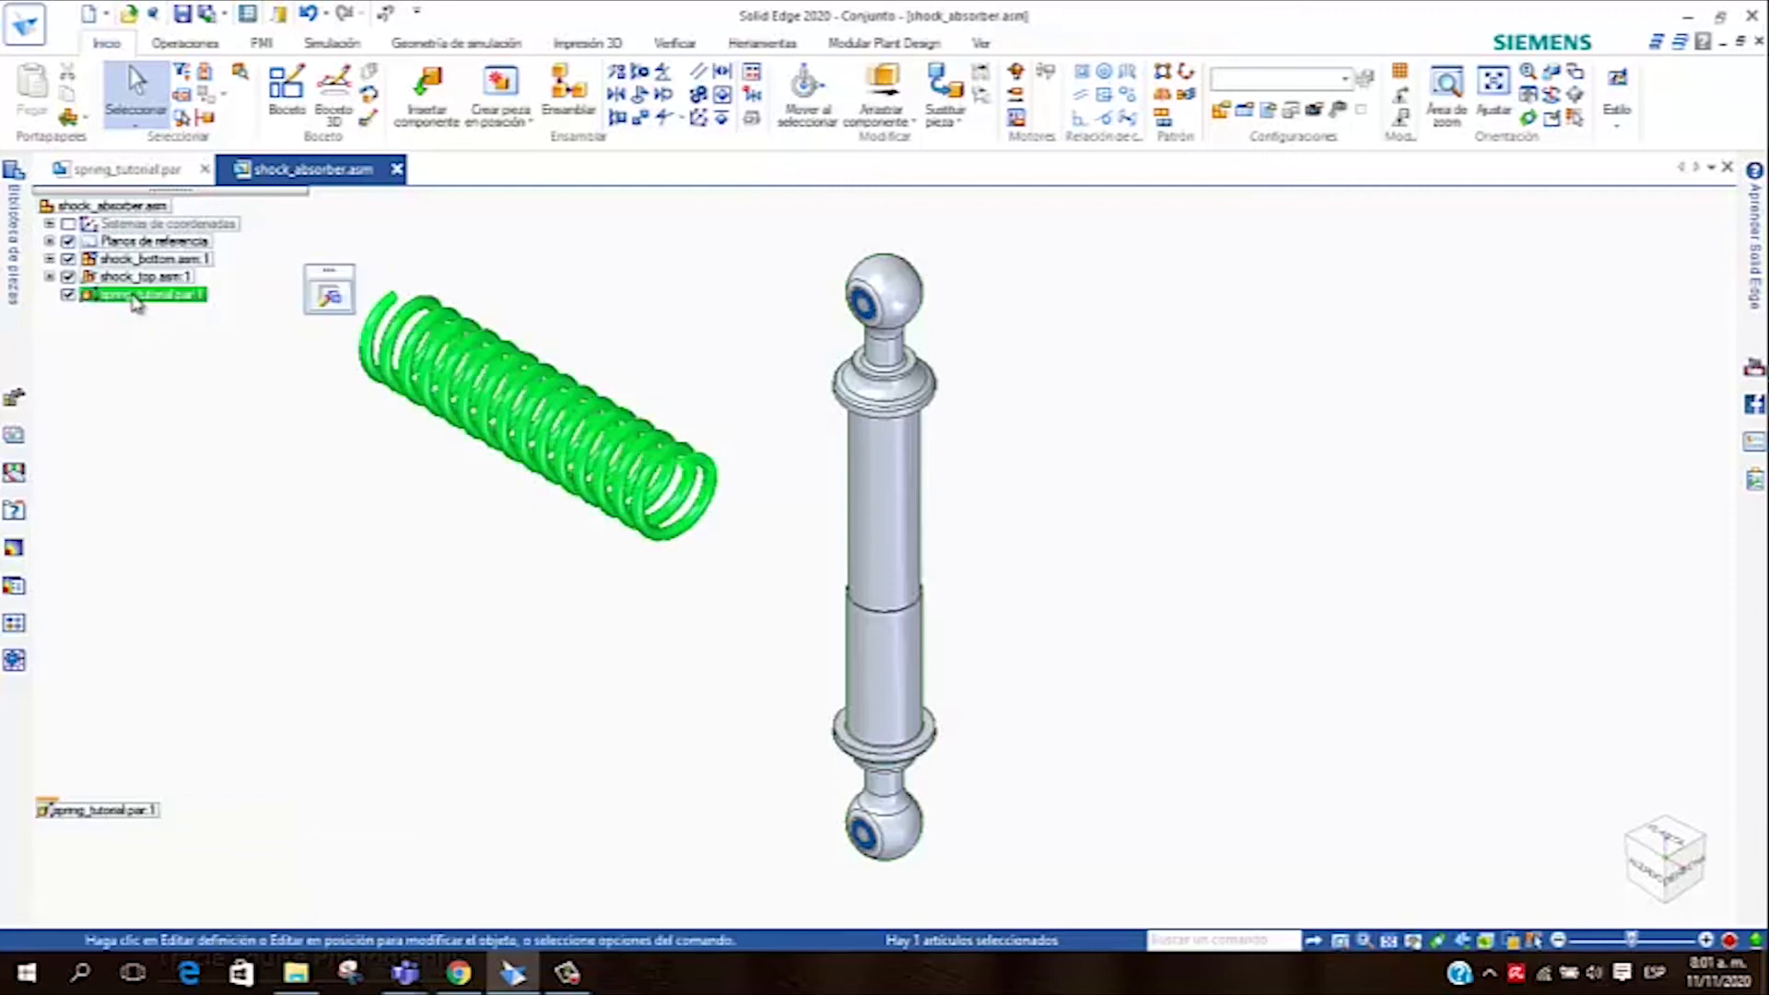
right_click(136, 296)
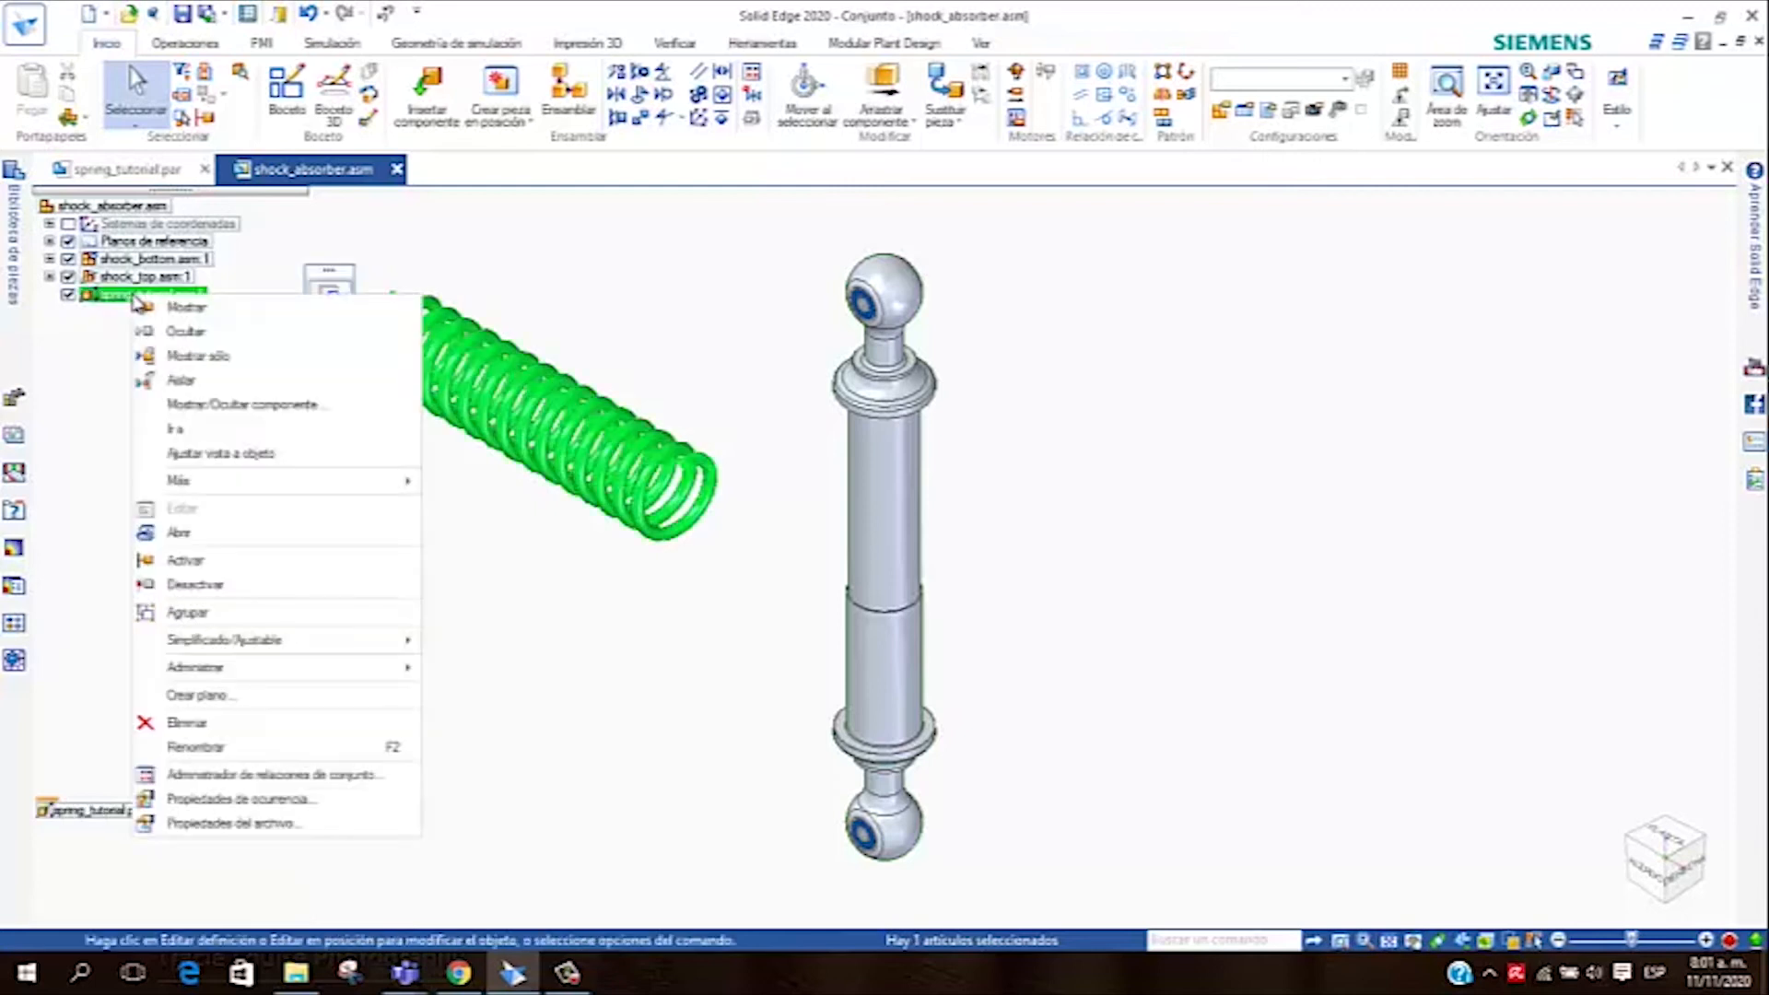
click(291, 407)
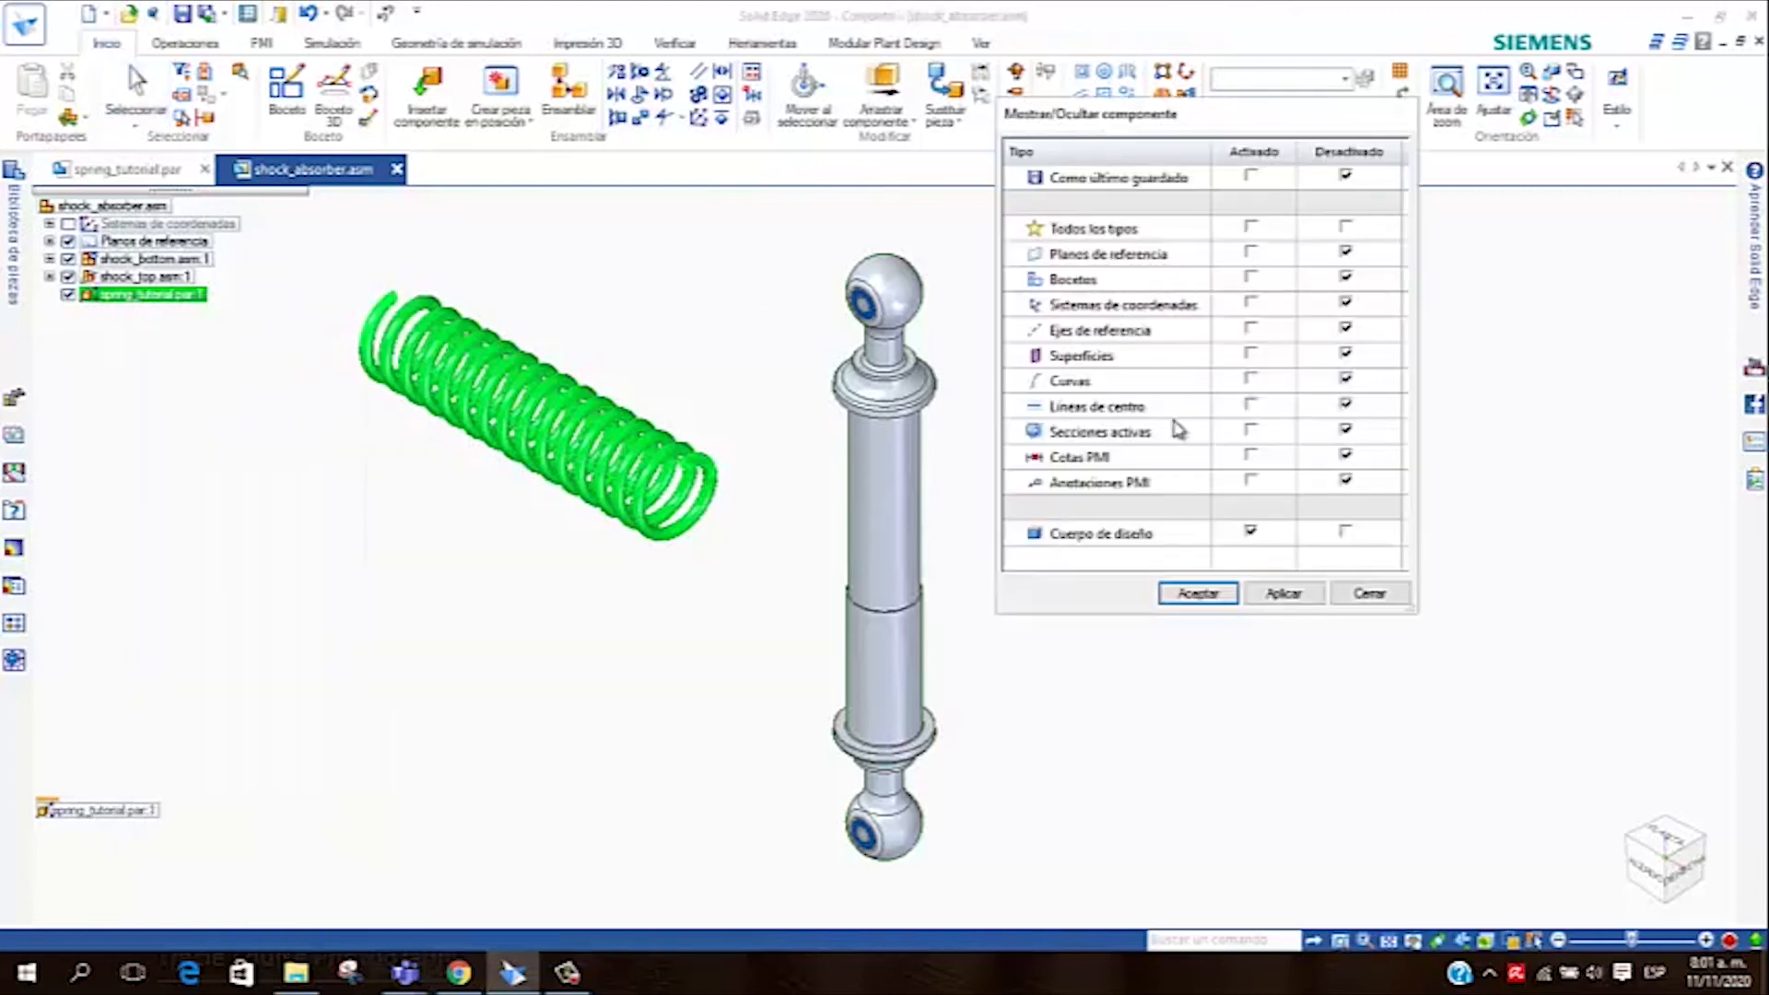
click(1249, 328)
click(1276, 595)
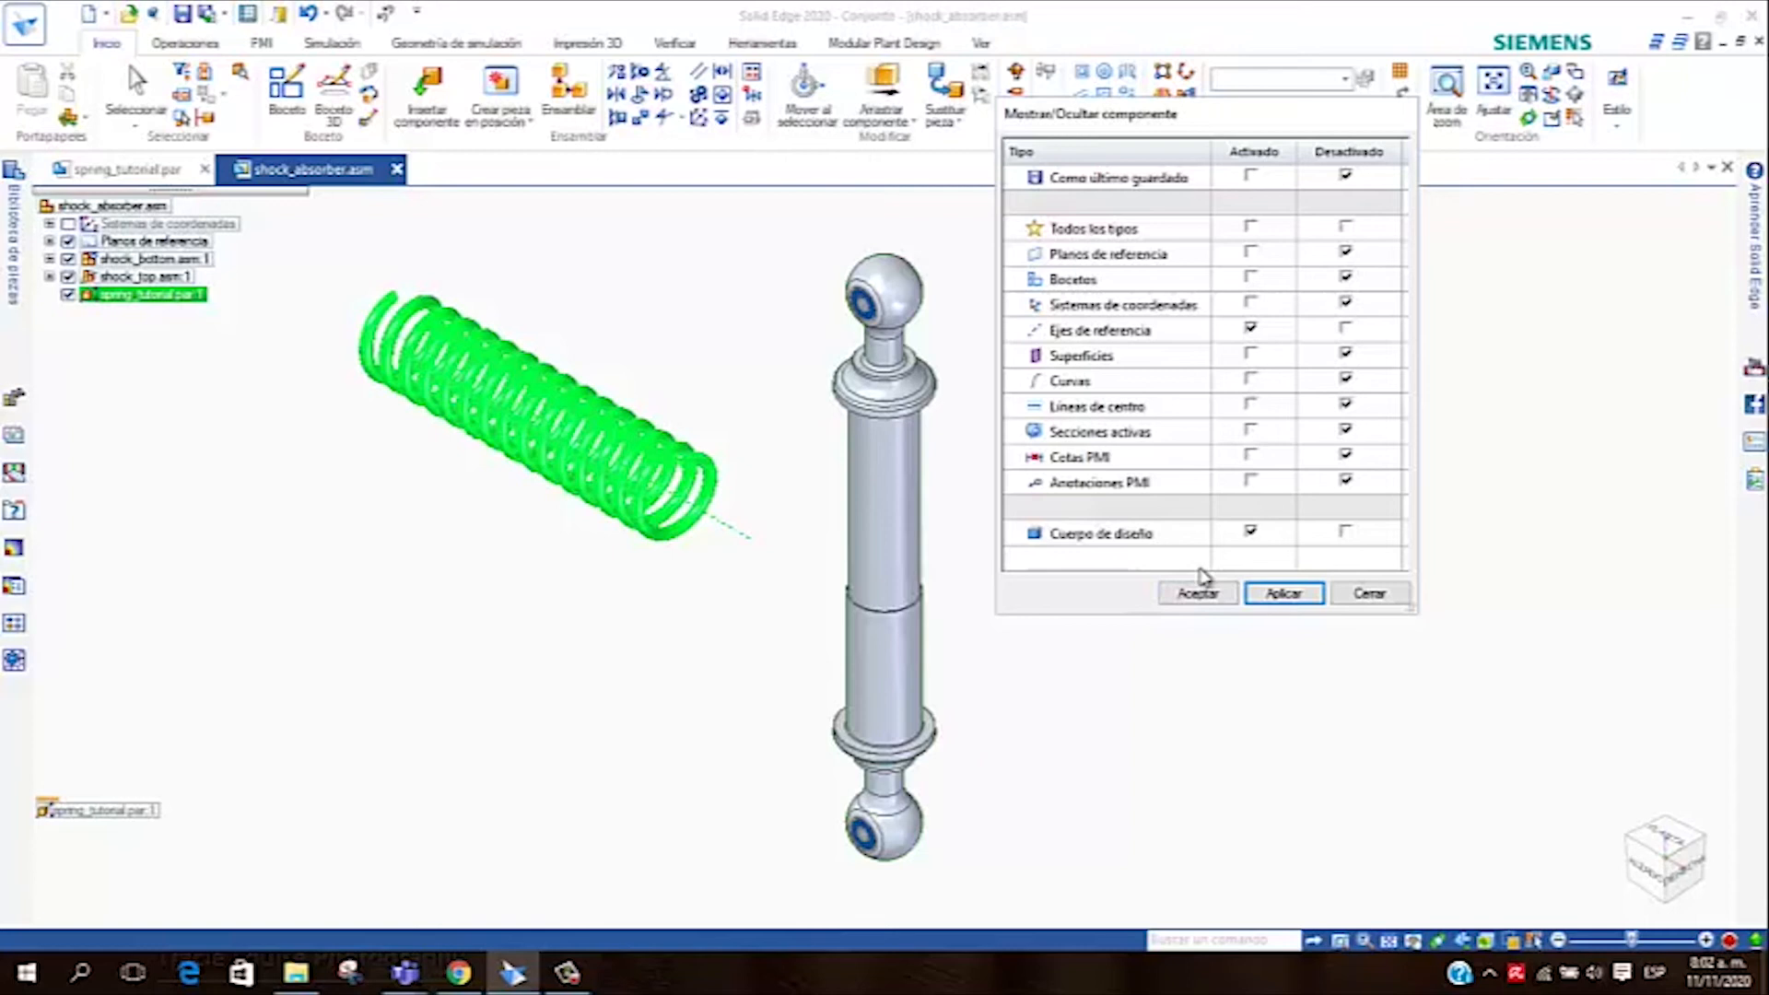
click(1197, 595)
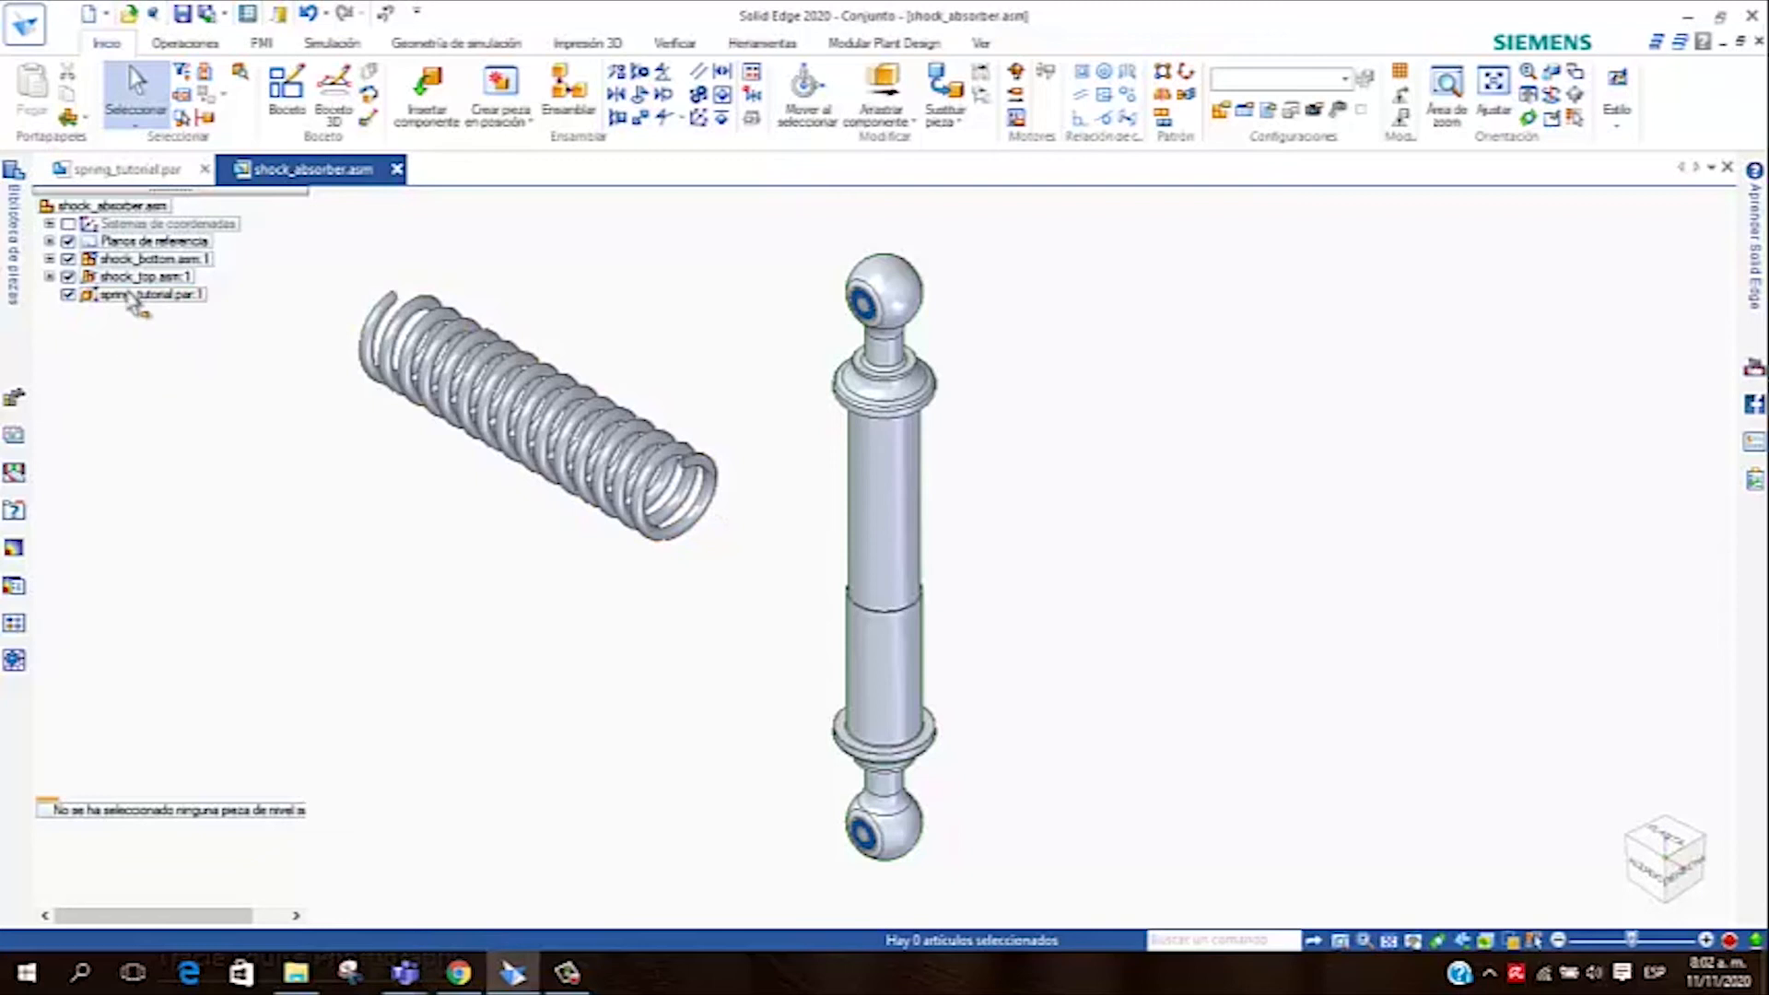
click(131, 294)
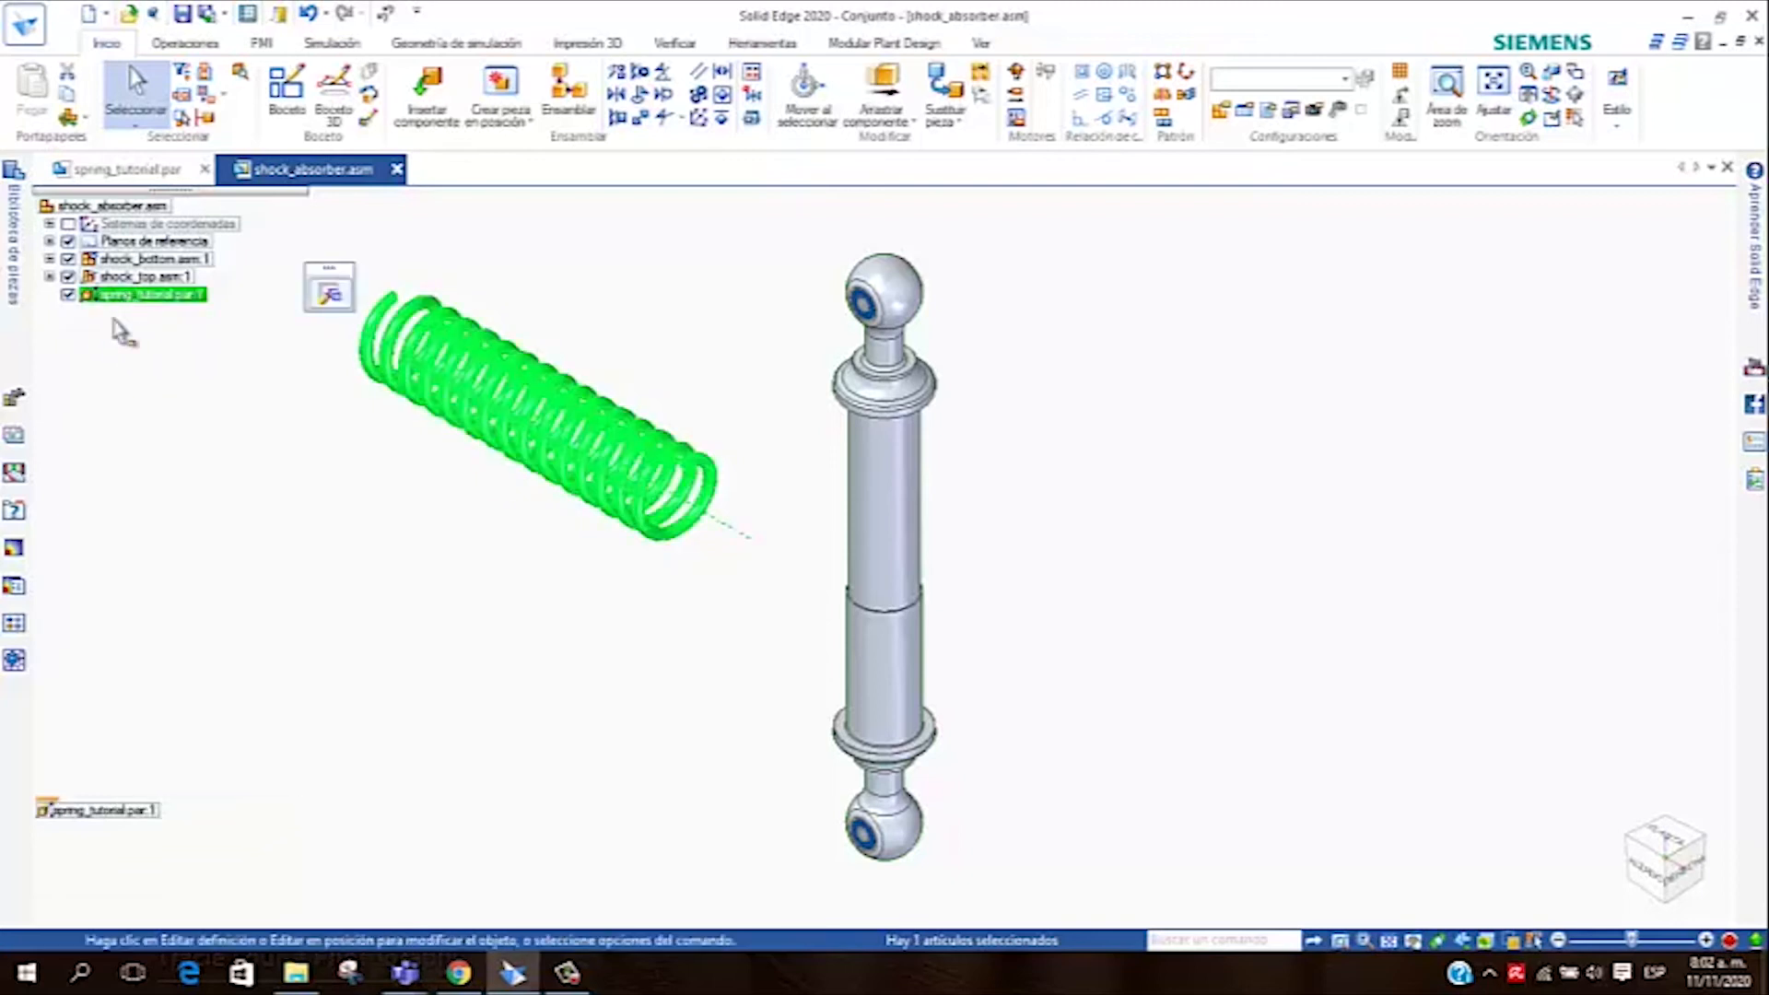
click(118, 371)
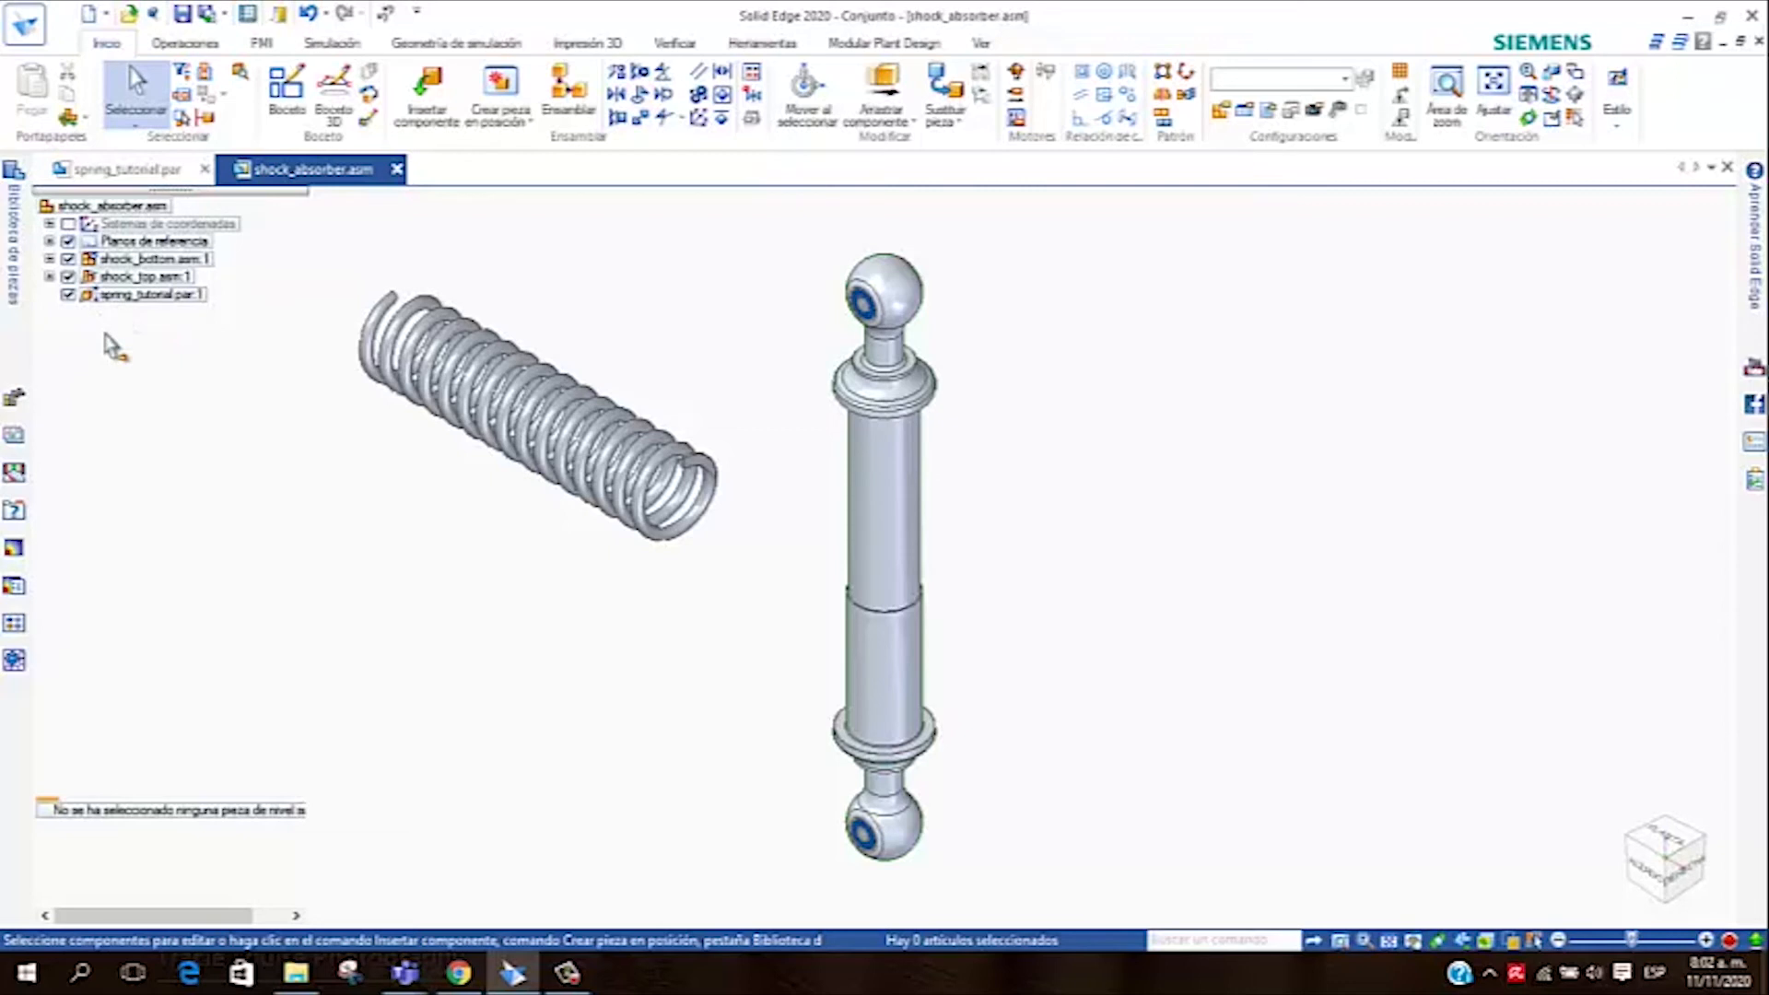
click(153, 296)
click(313, 534)
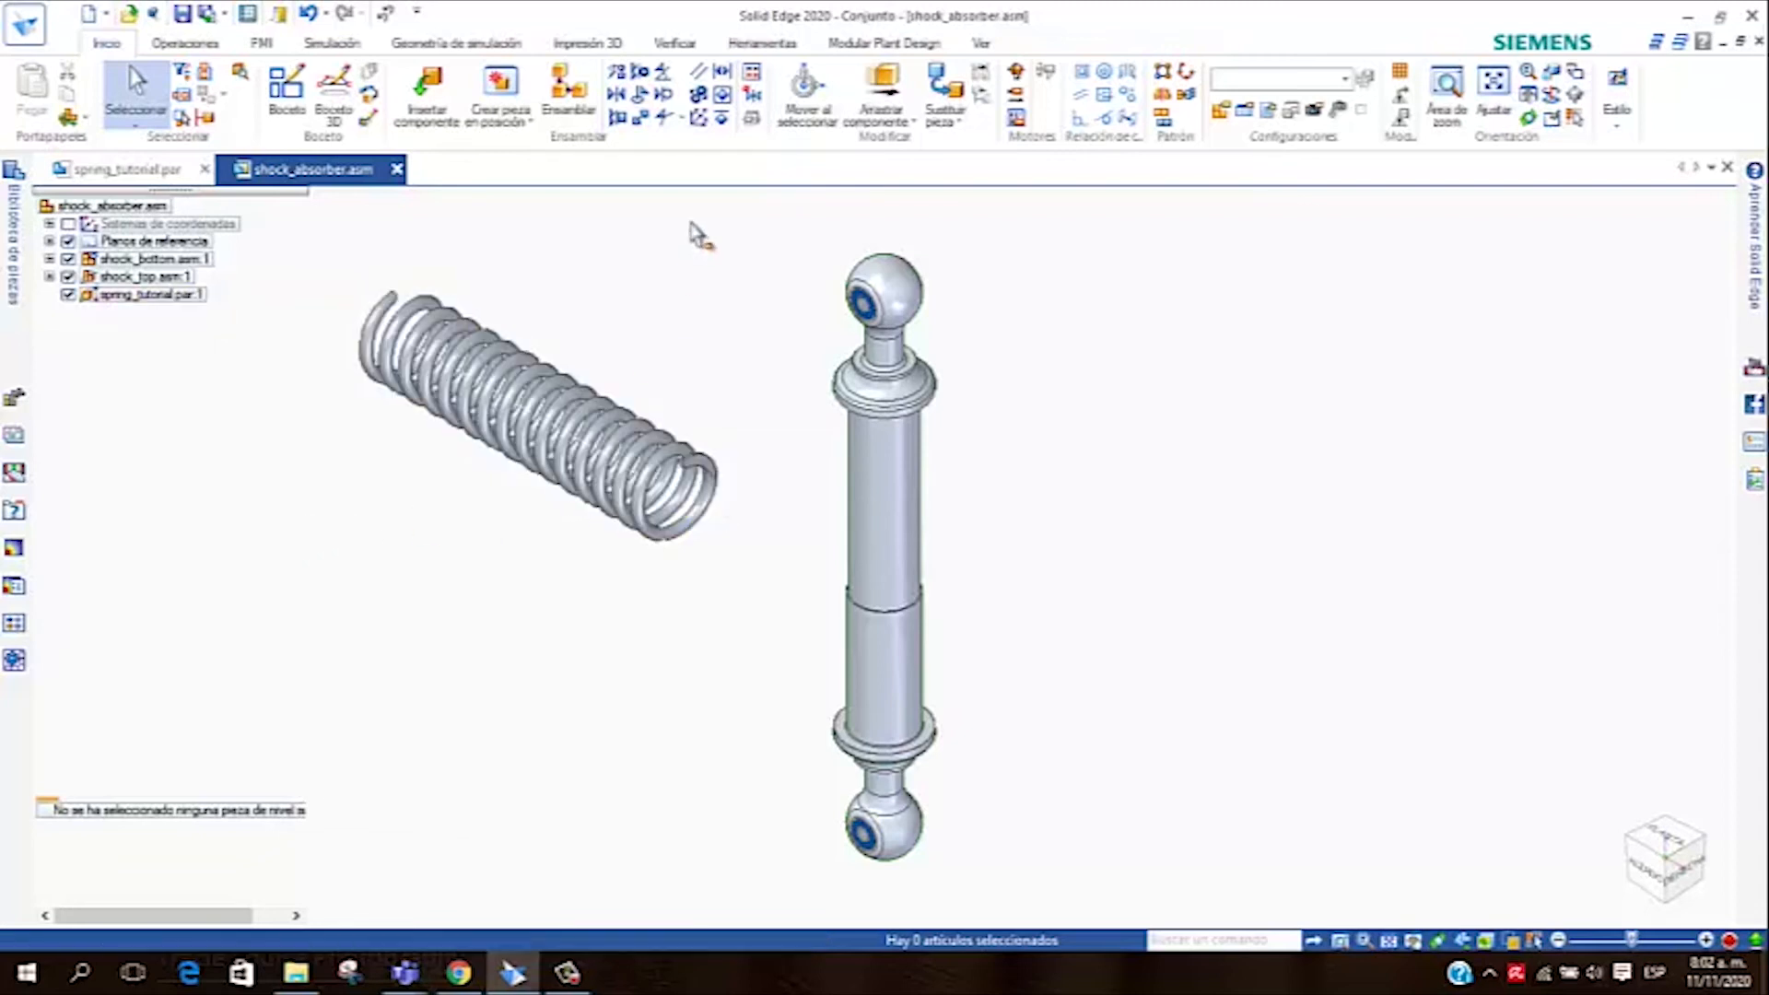
Axially align the spring's reference axis with the shock absorber's cylindrical body
click(639, 77)
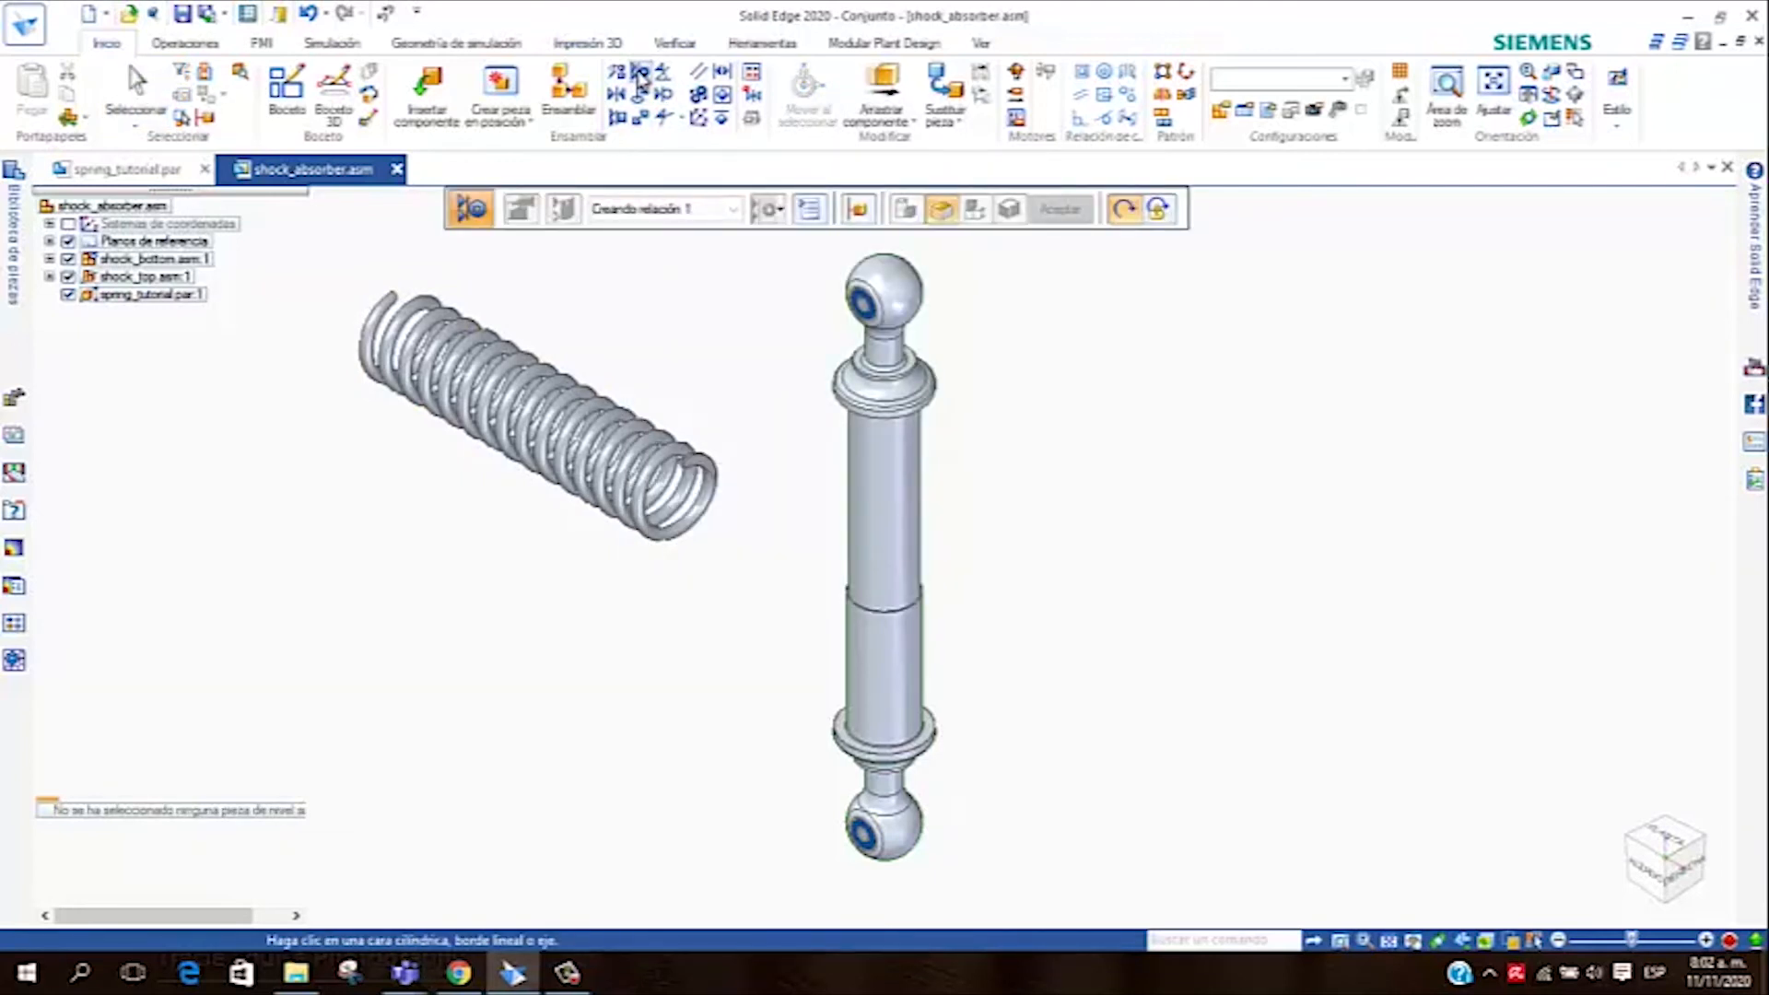
click(505, 404)
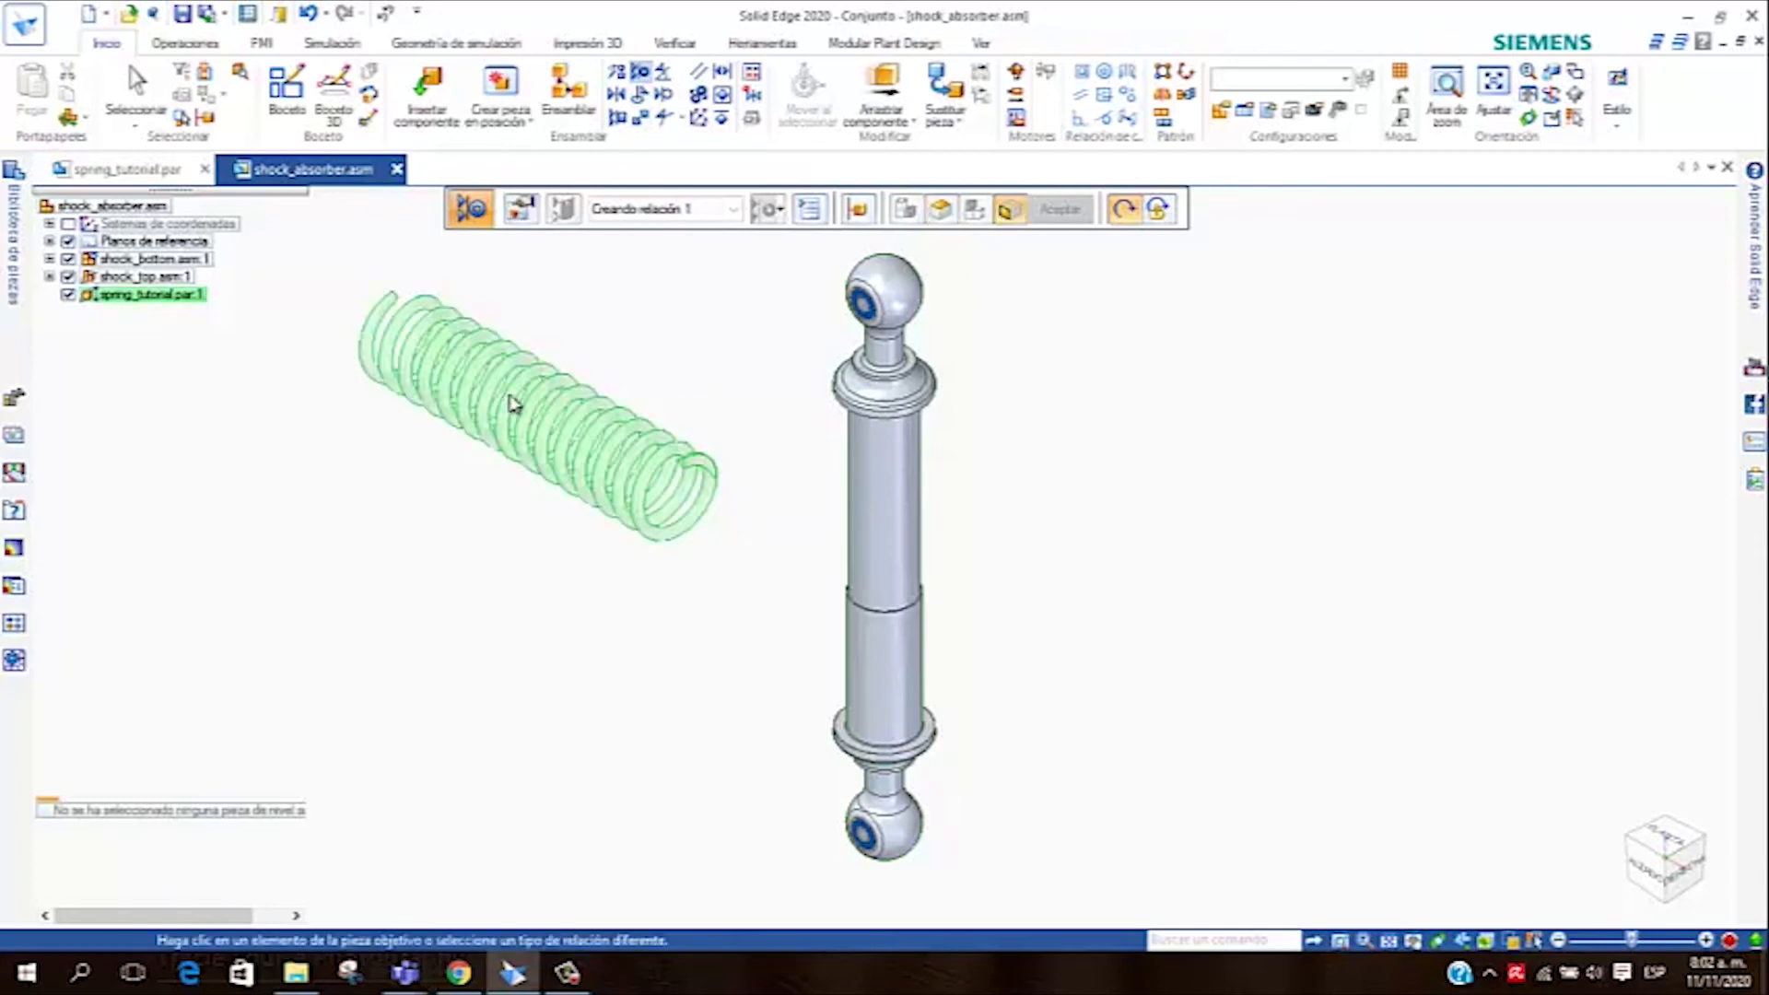
click(901, 551)
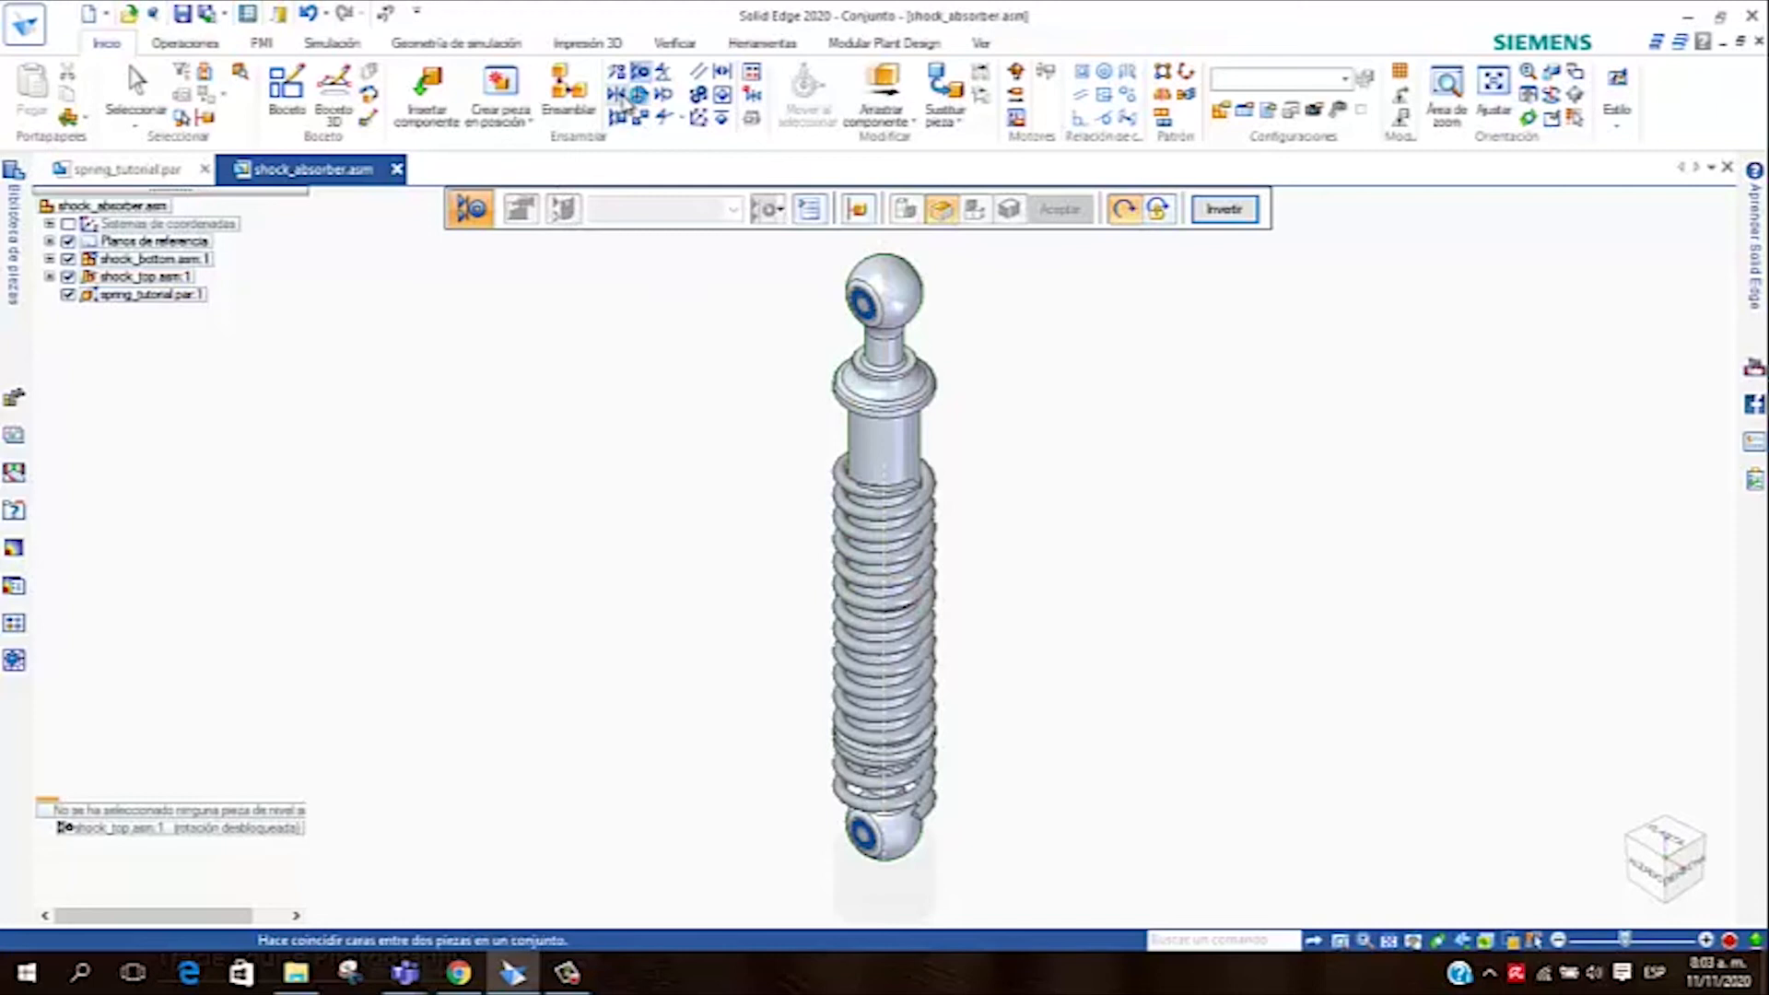
Mate the spring's upper end face with the underside of the shock_top flange at a 0.00 mm offset
click(623, 96)
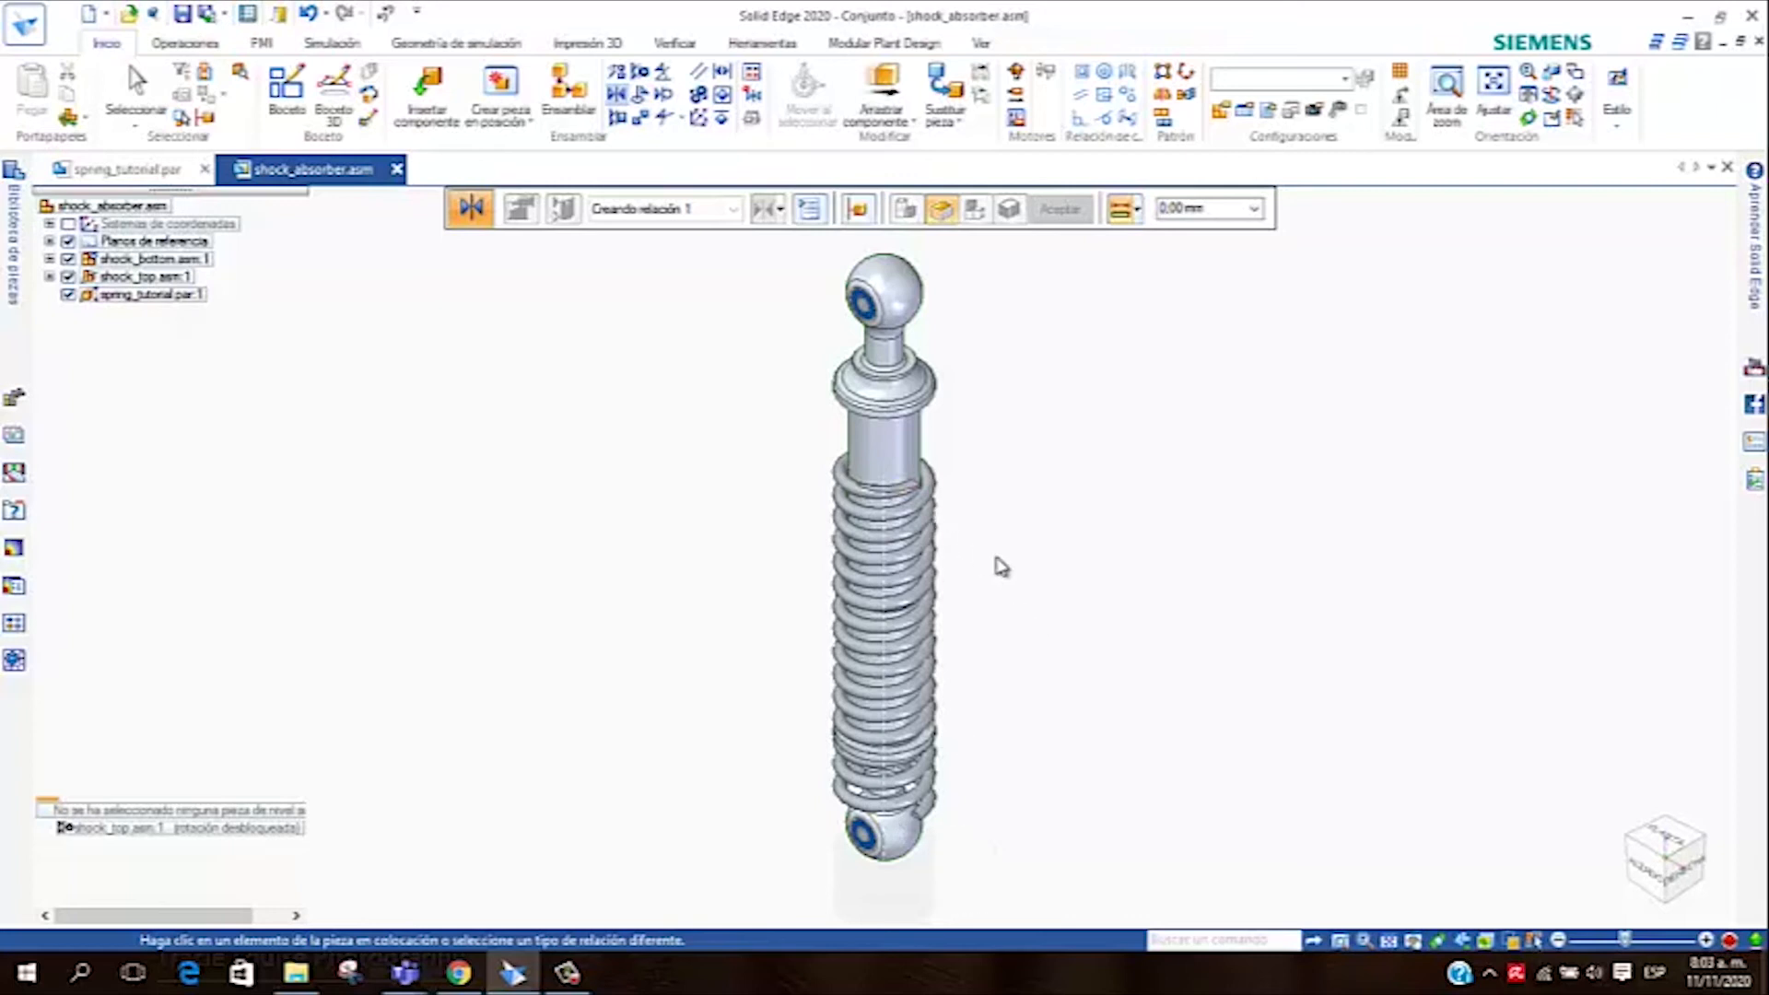
click(907, 488)
middle_drag(825, 513, 808, 315)
click(855, 376)
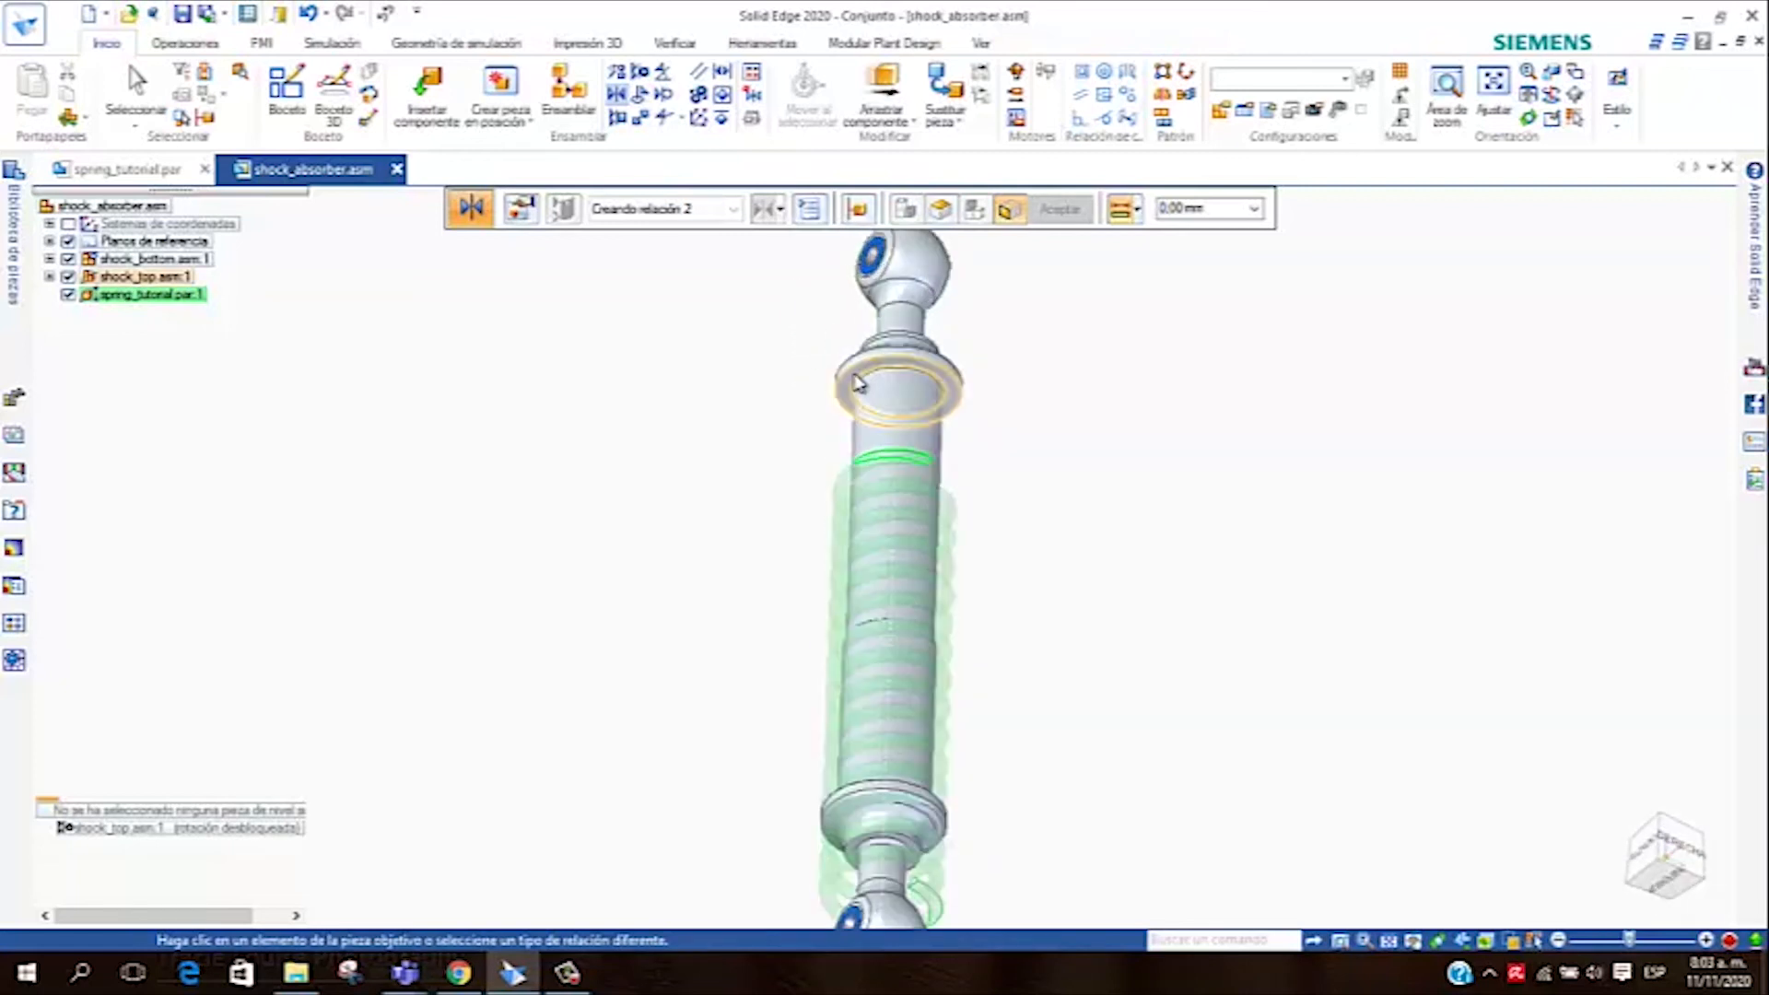
Mate the upper face of the shock_bottom flange with the spring's lower end at a 0.00 mm offset
scroll(711, 387, down, 3)
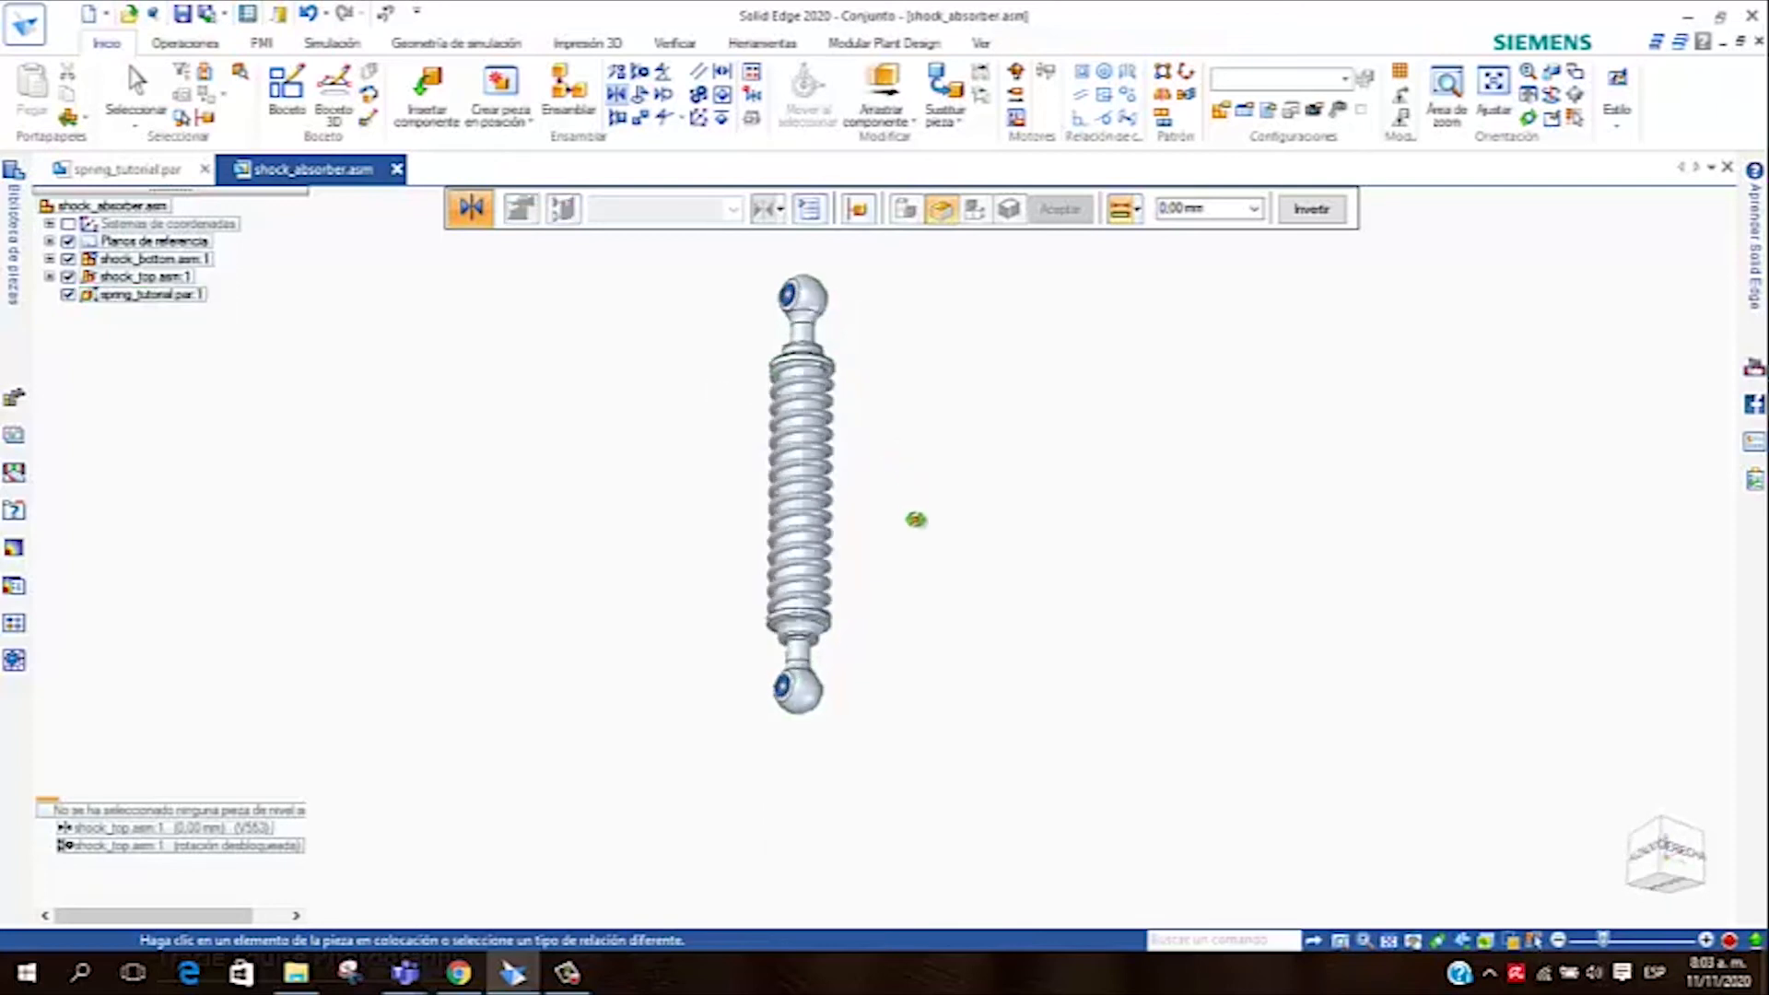
scroll(730, 663, up, 10)
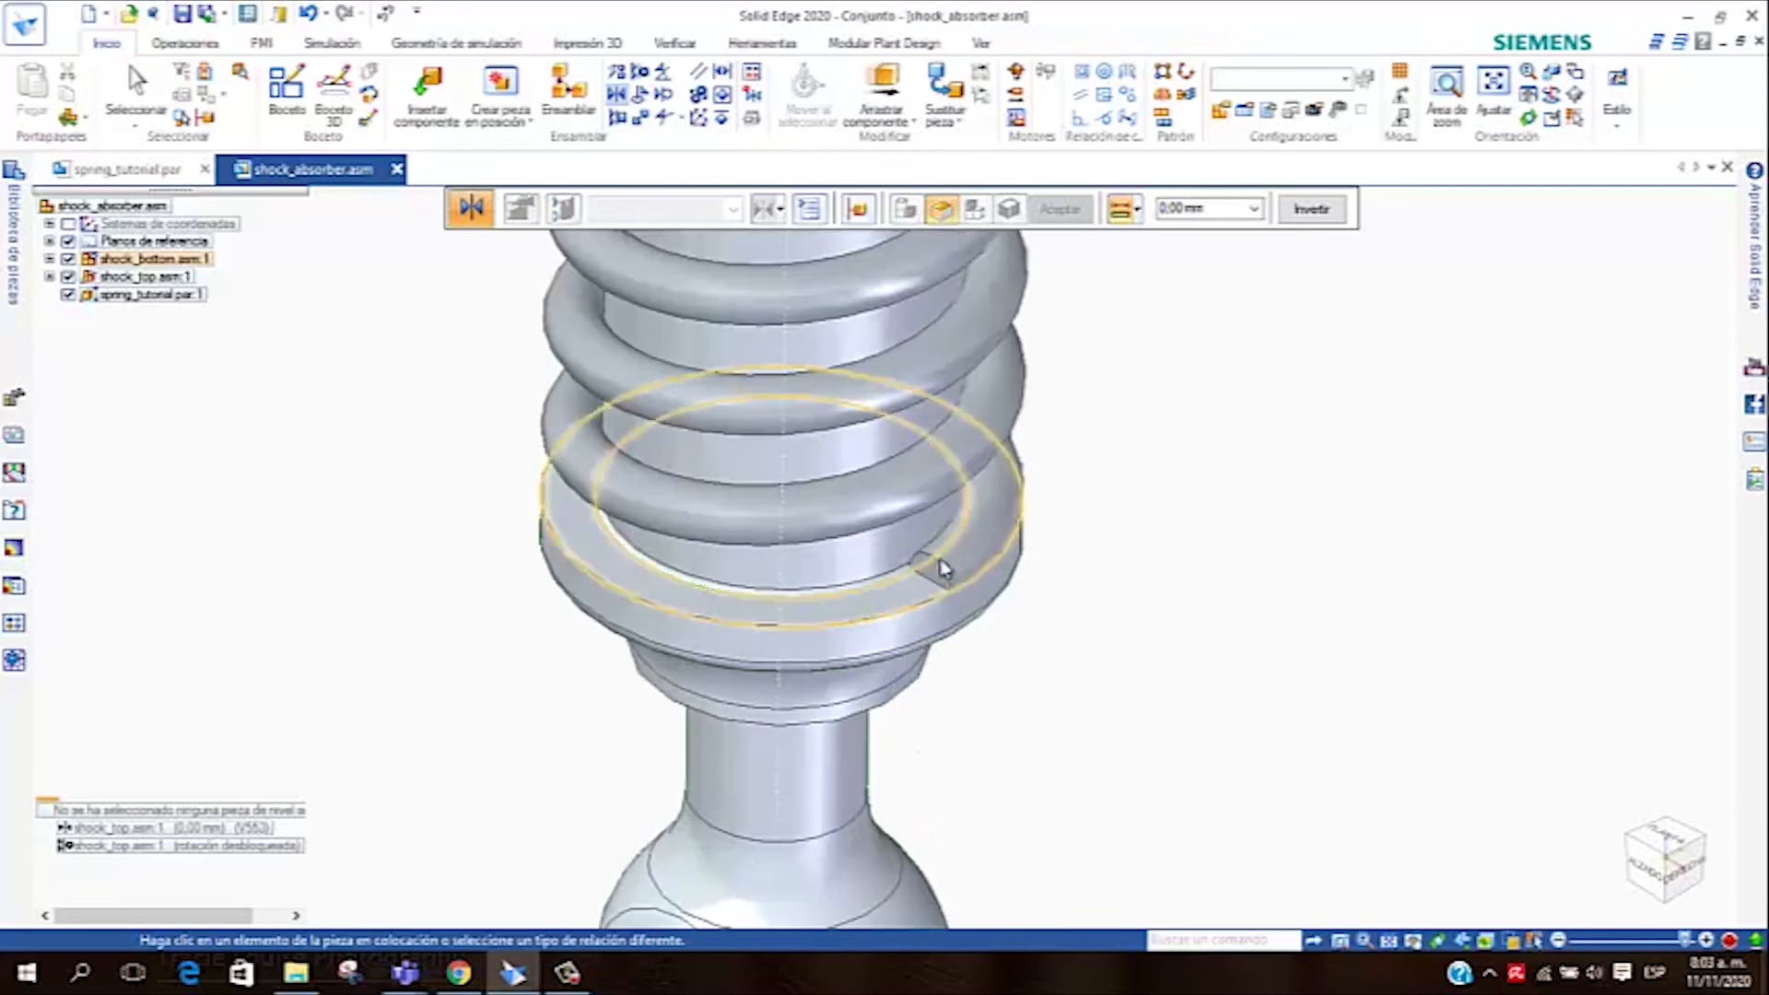
click(902, 606)
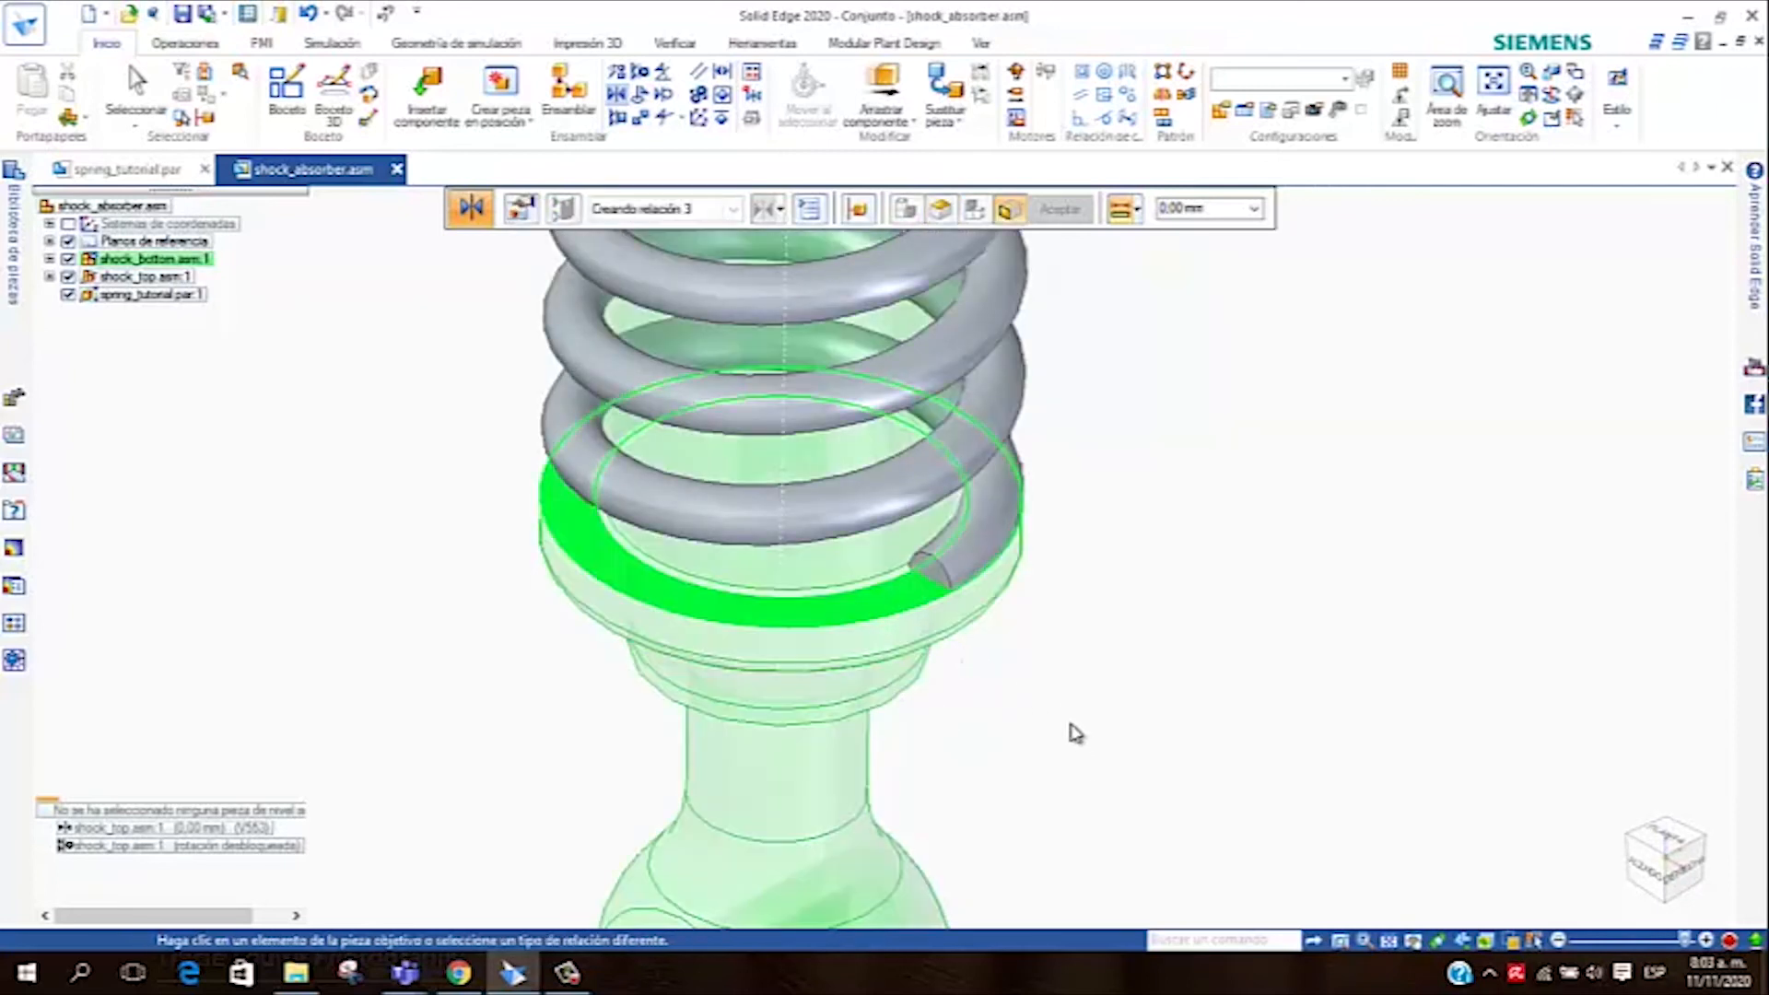
click(1019, 599)
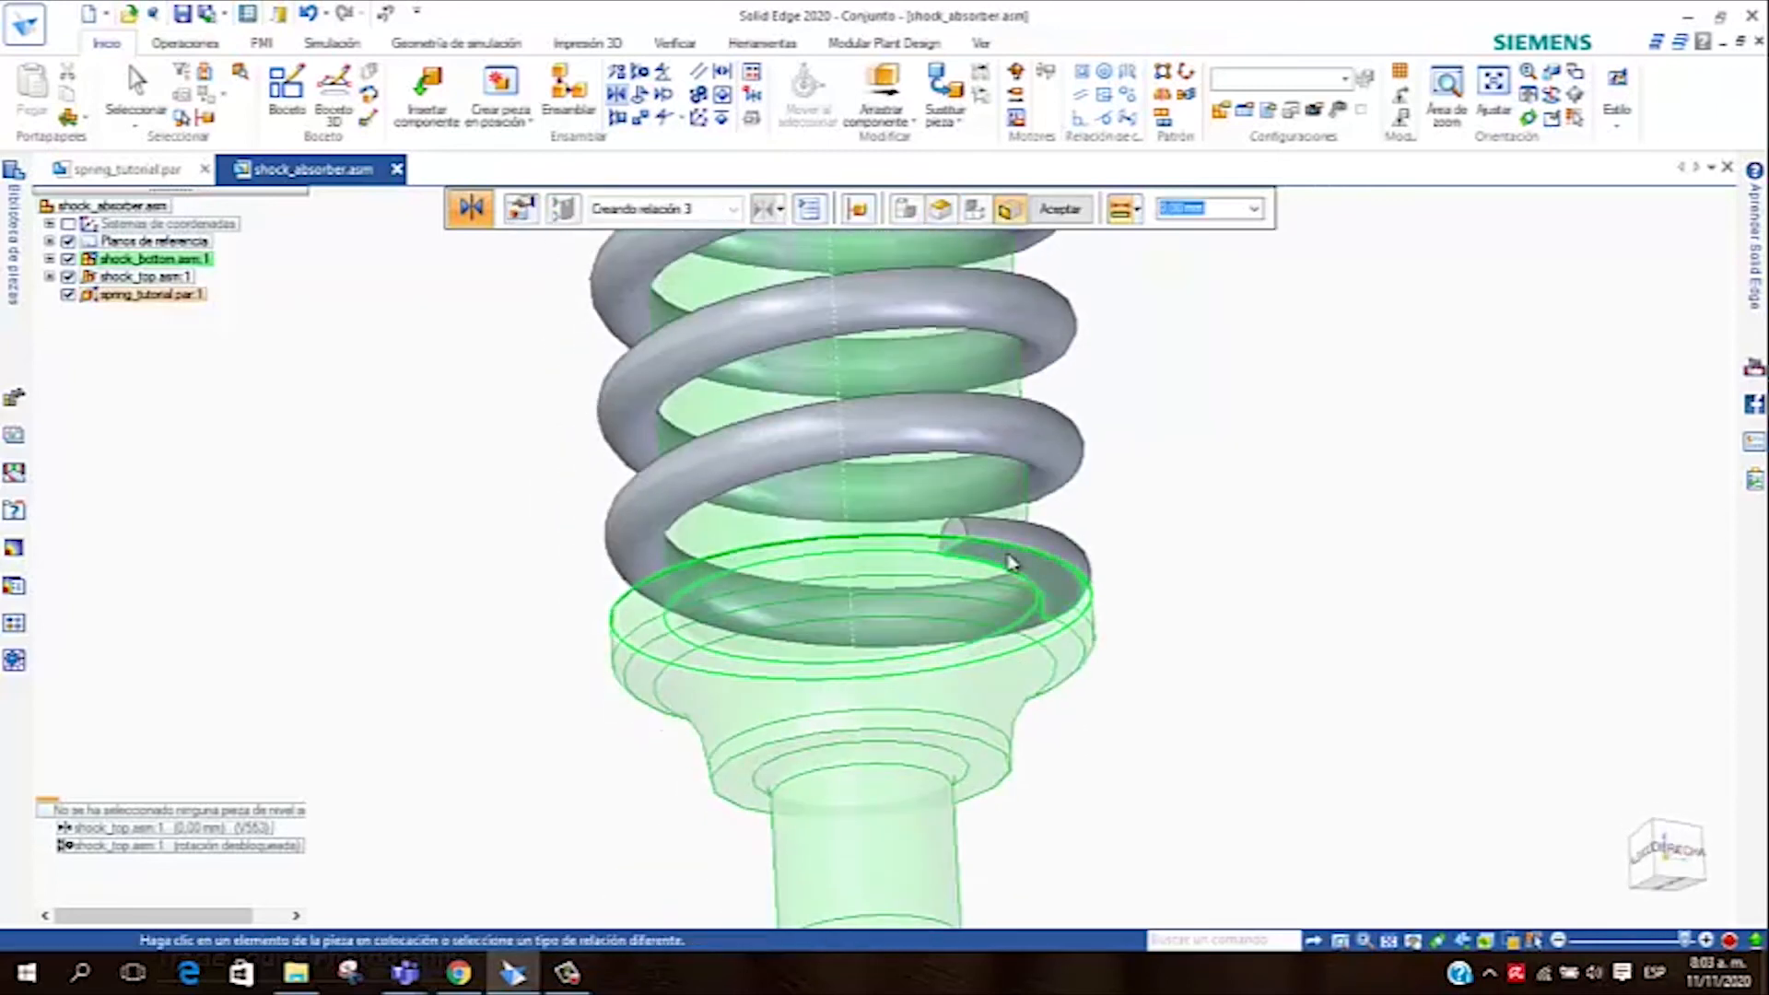
key(Return)
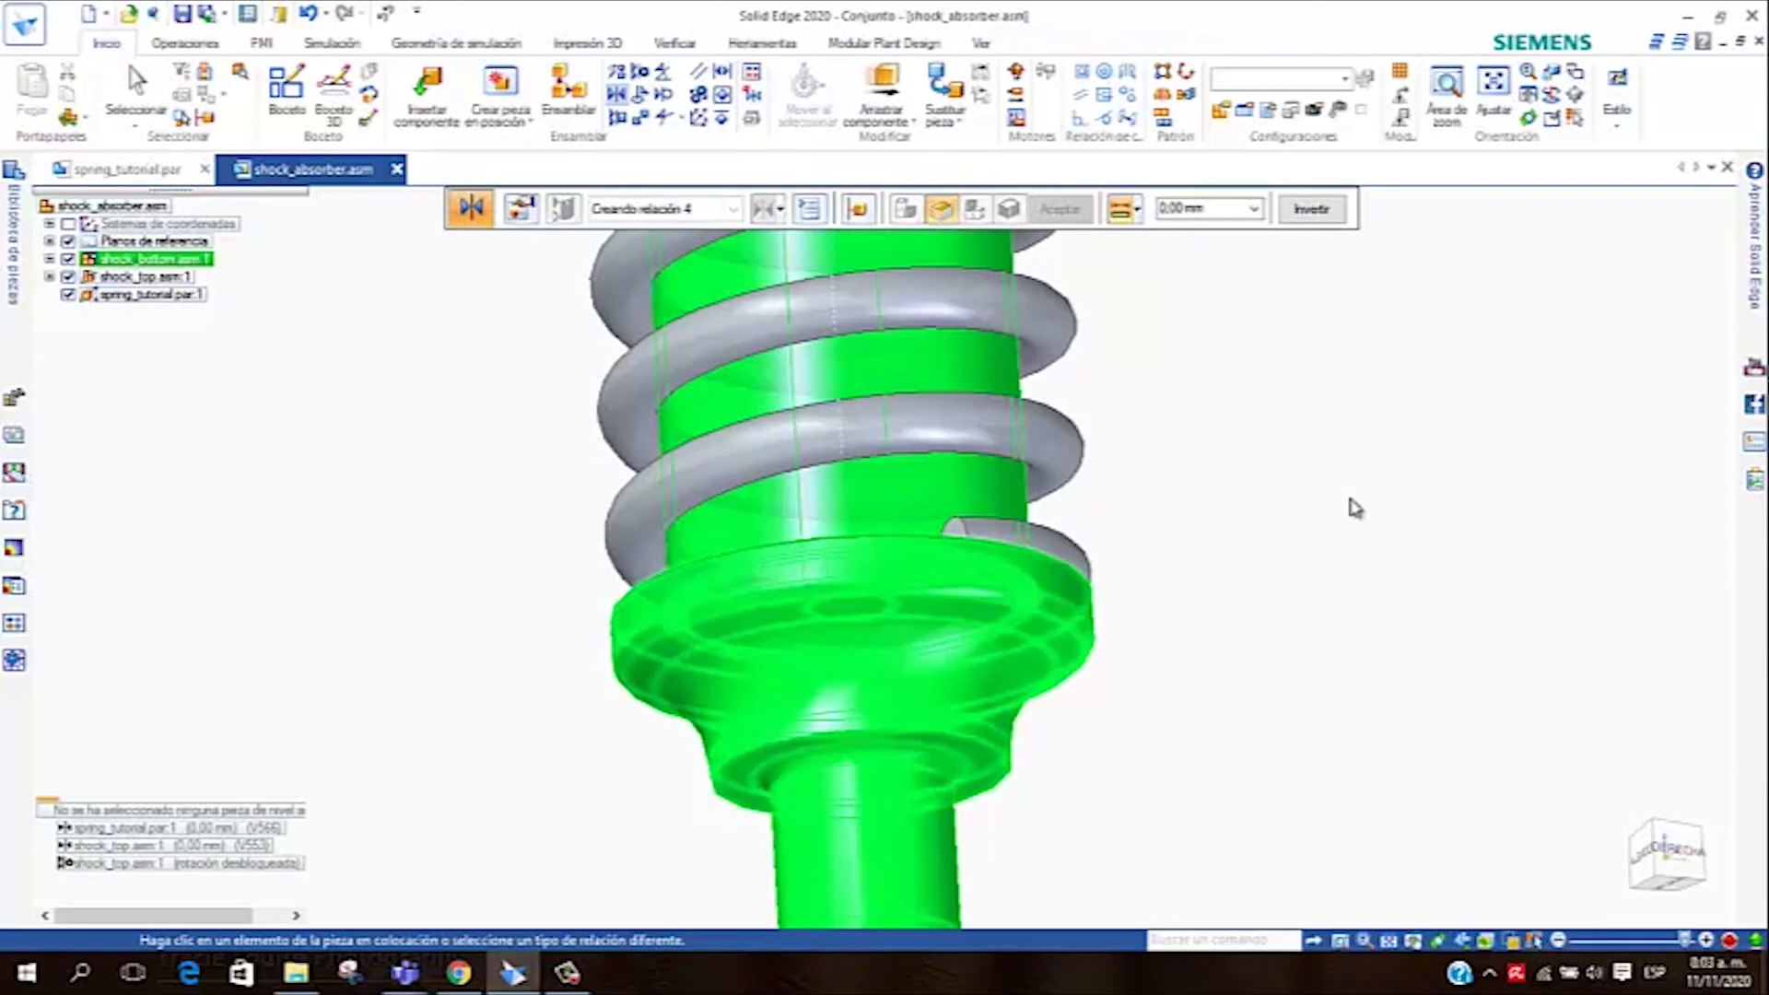
click(1322, 515)
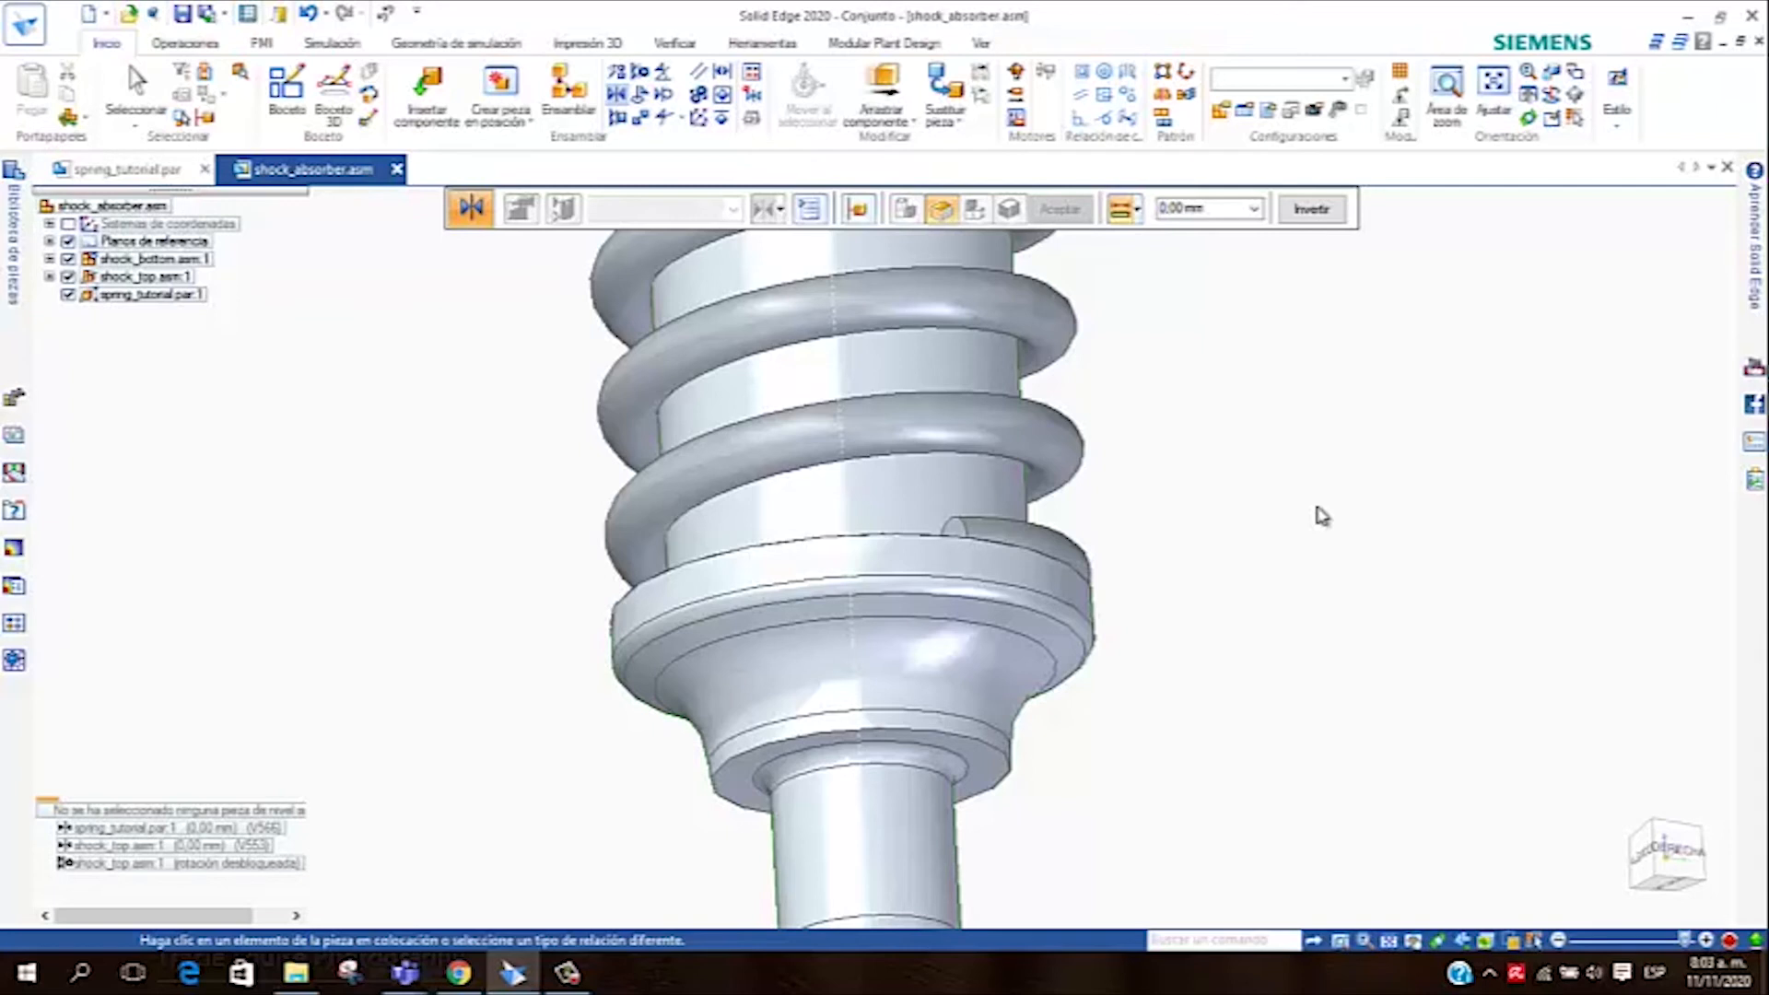
key(ctrl+f)
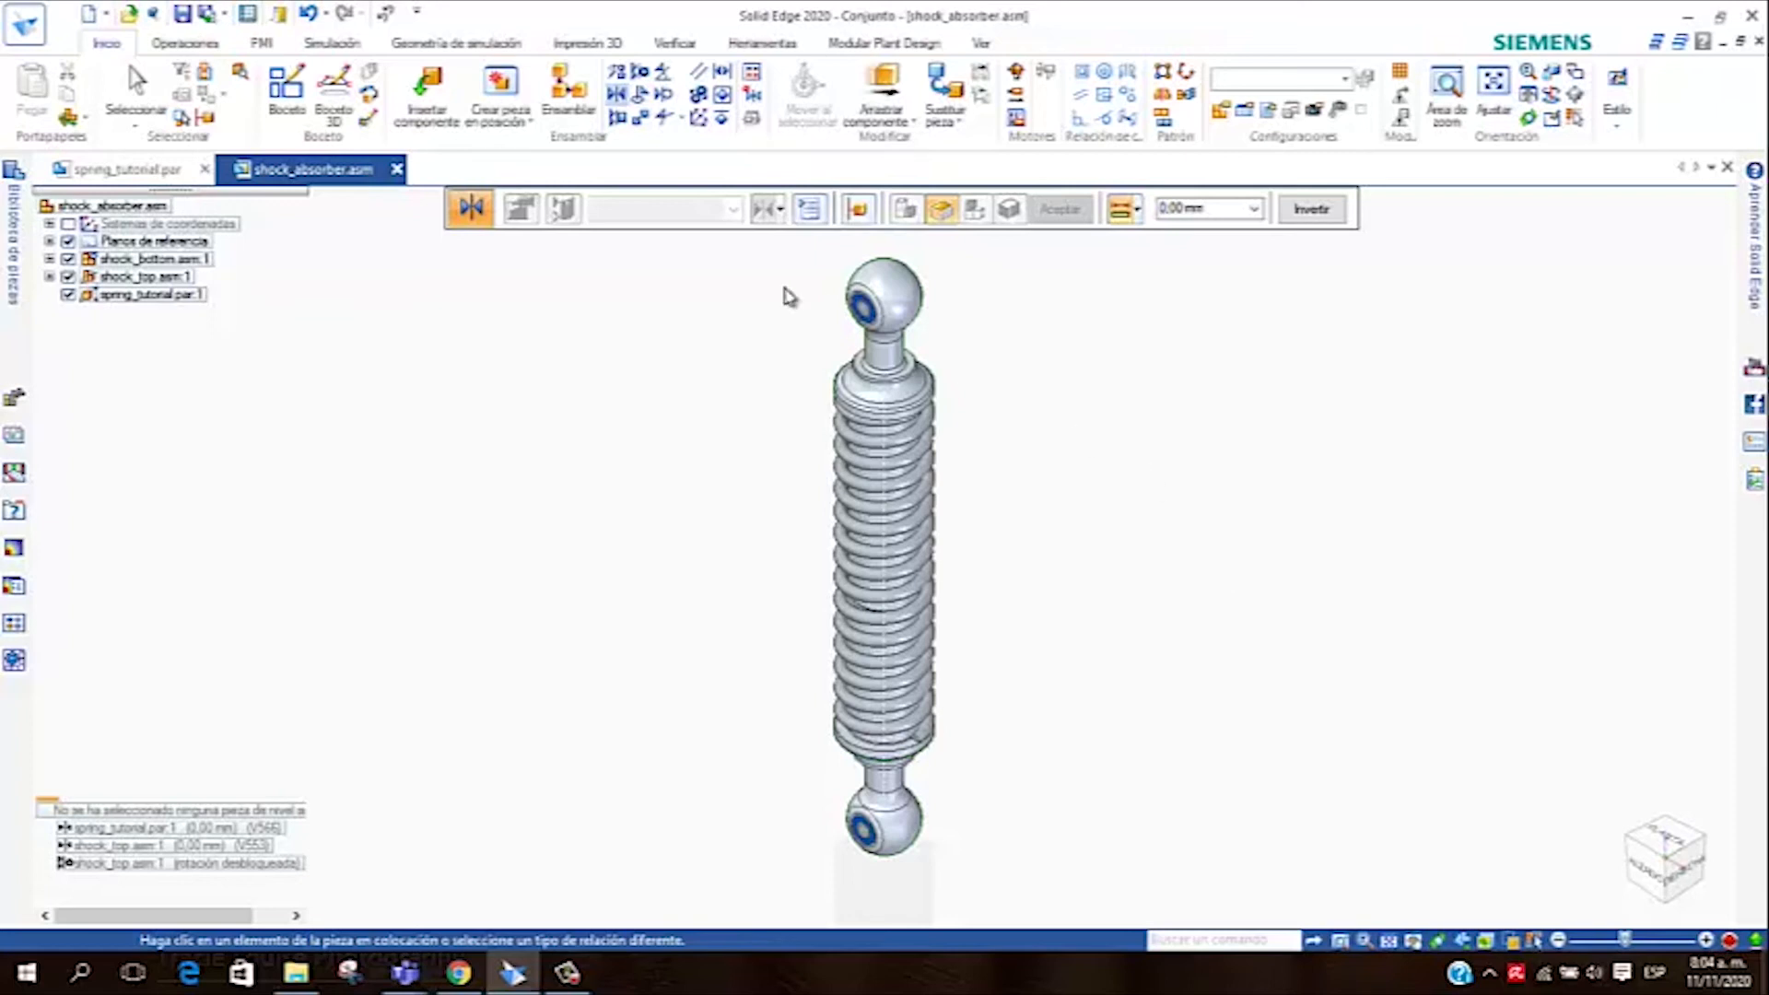
Move the shock_top subassembly upward along its Z axis with Arrastrar componente to extend the shock absorber, using the default analysis options
click(910, 122)
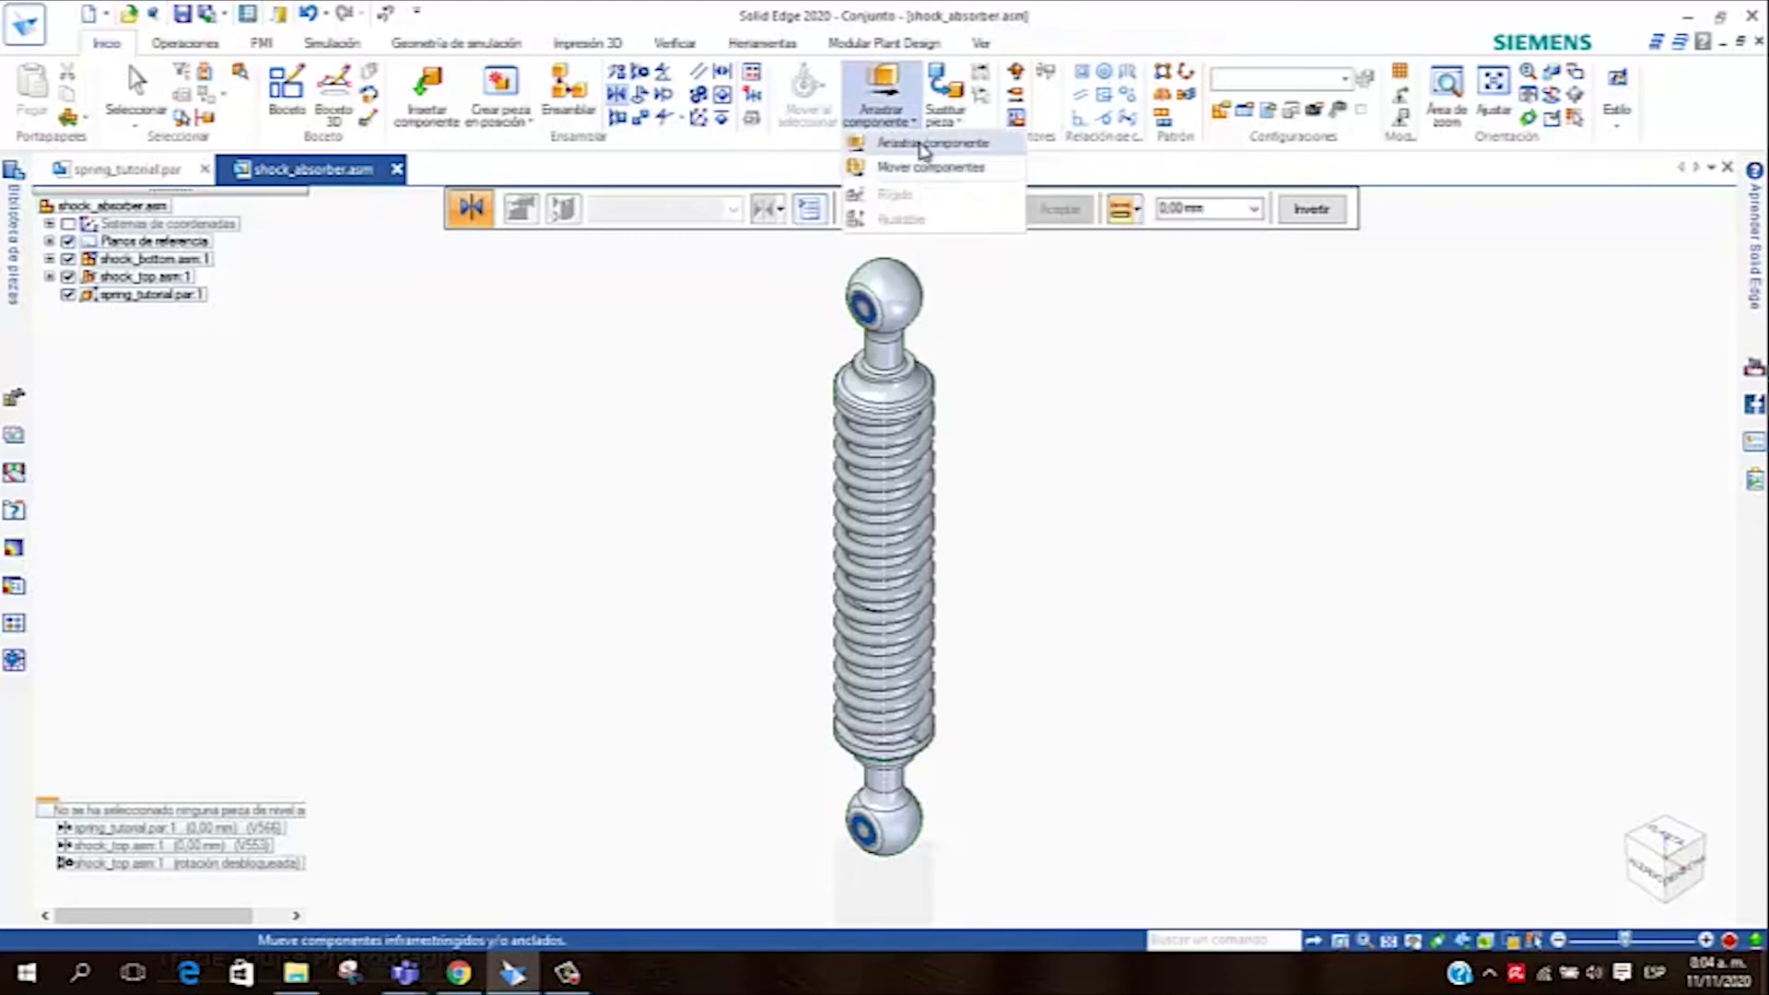
click(922, 145)
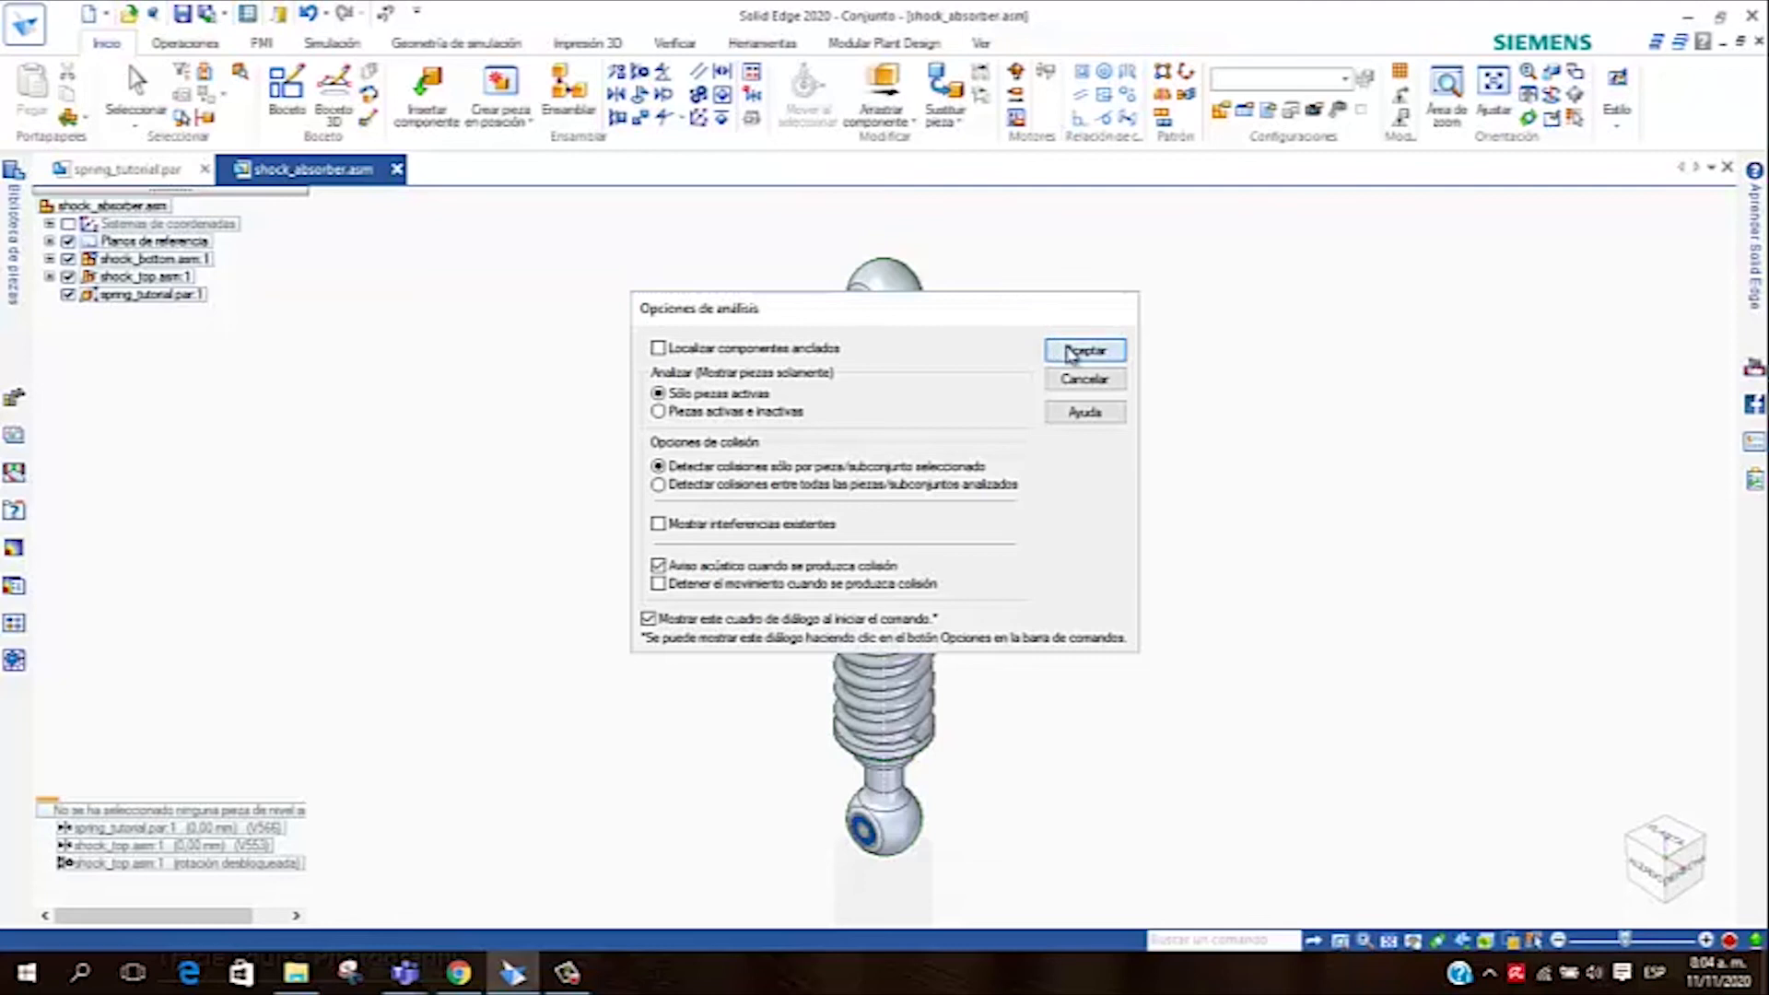
click(1056, 349)
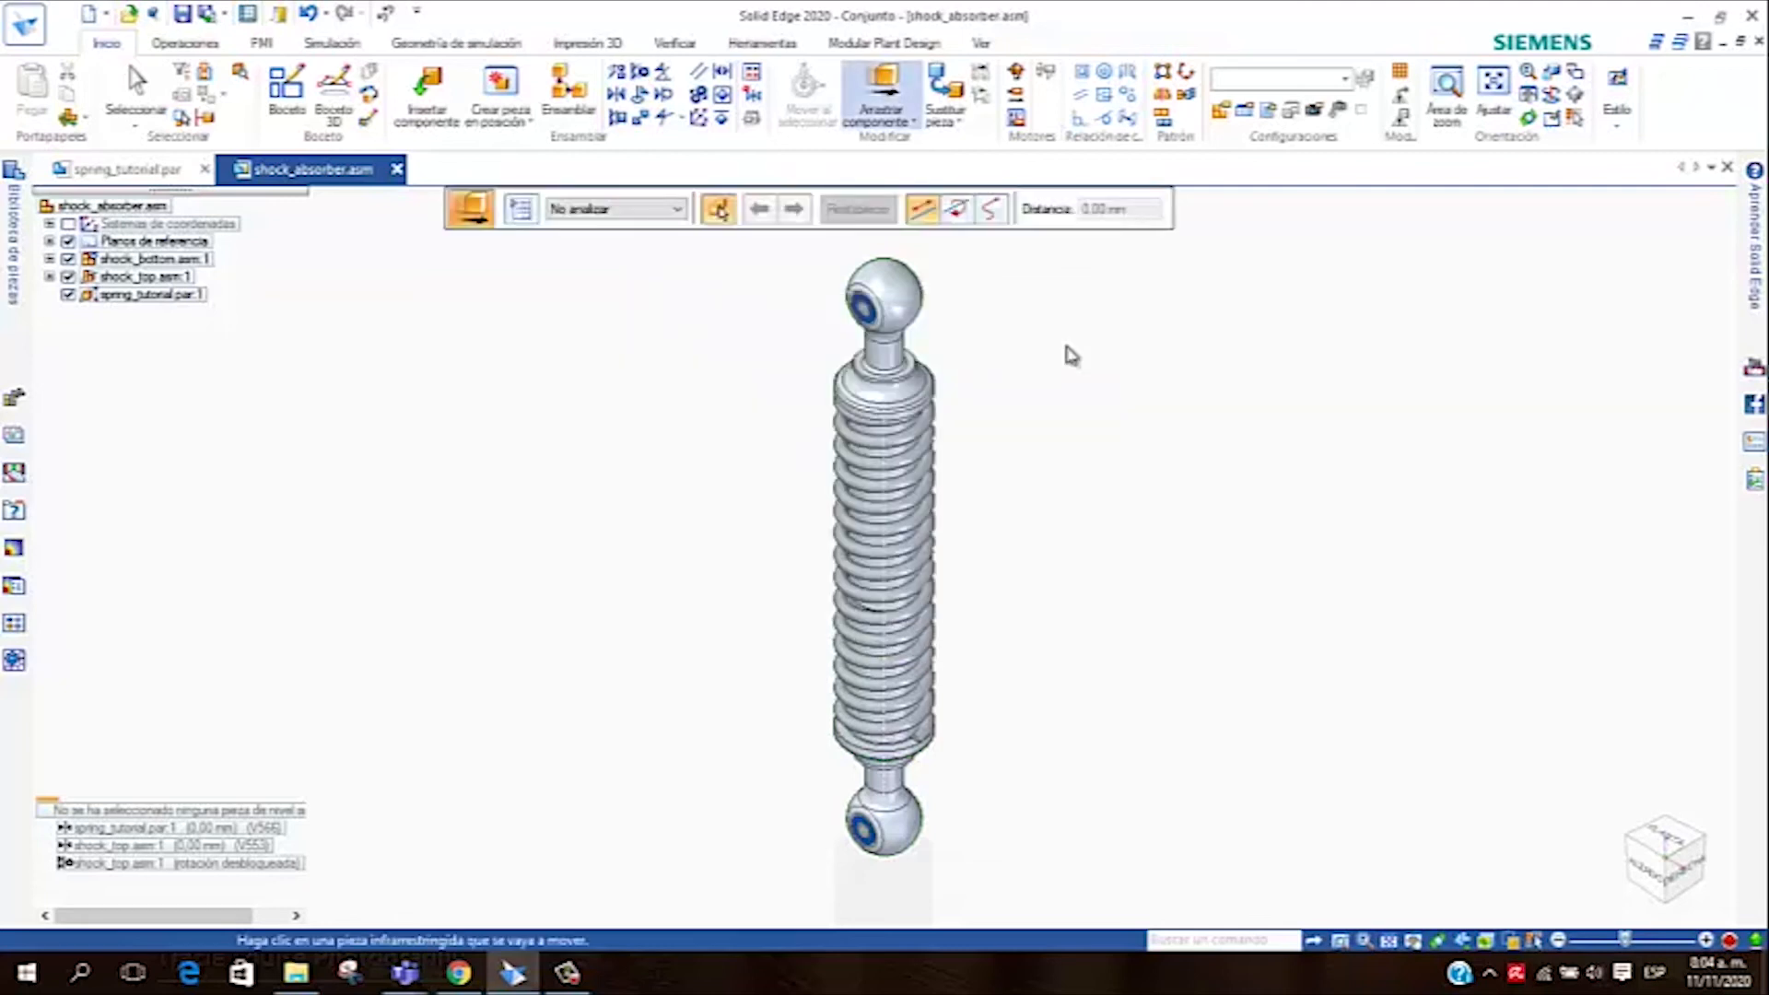
click(899, 293)
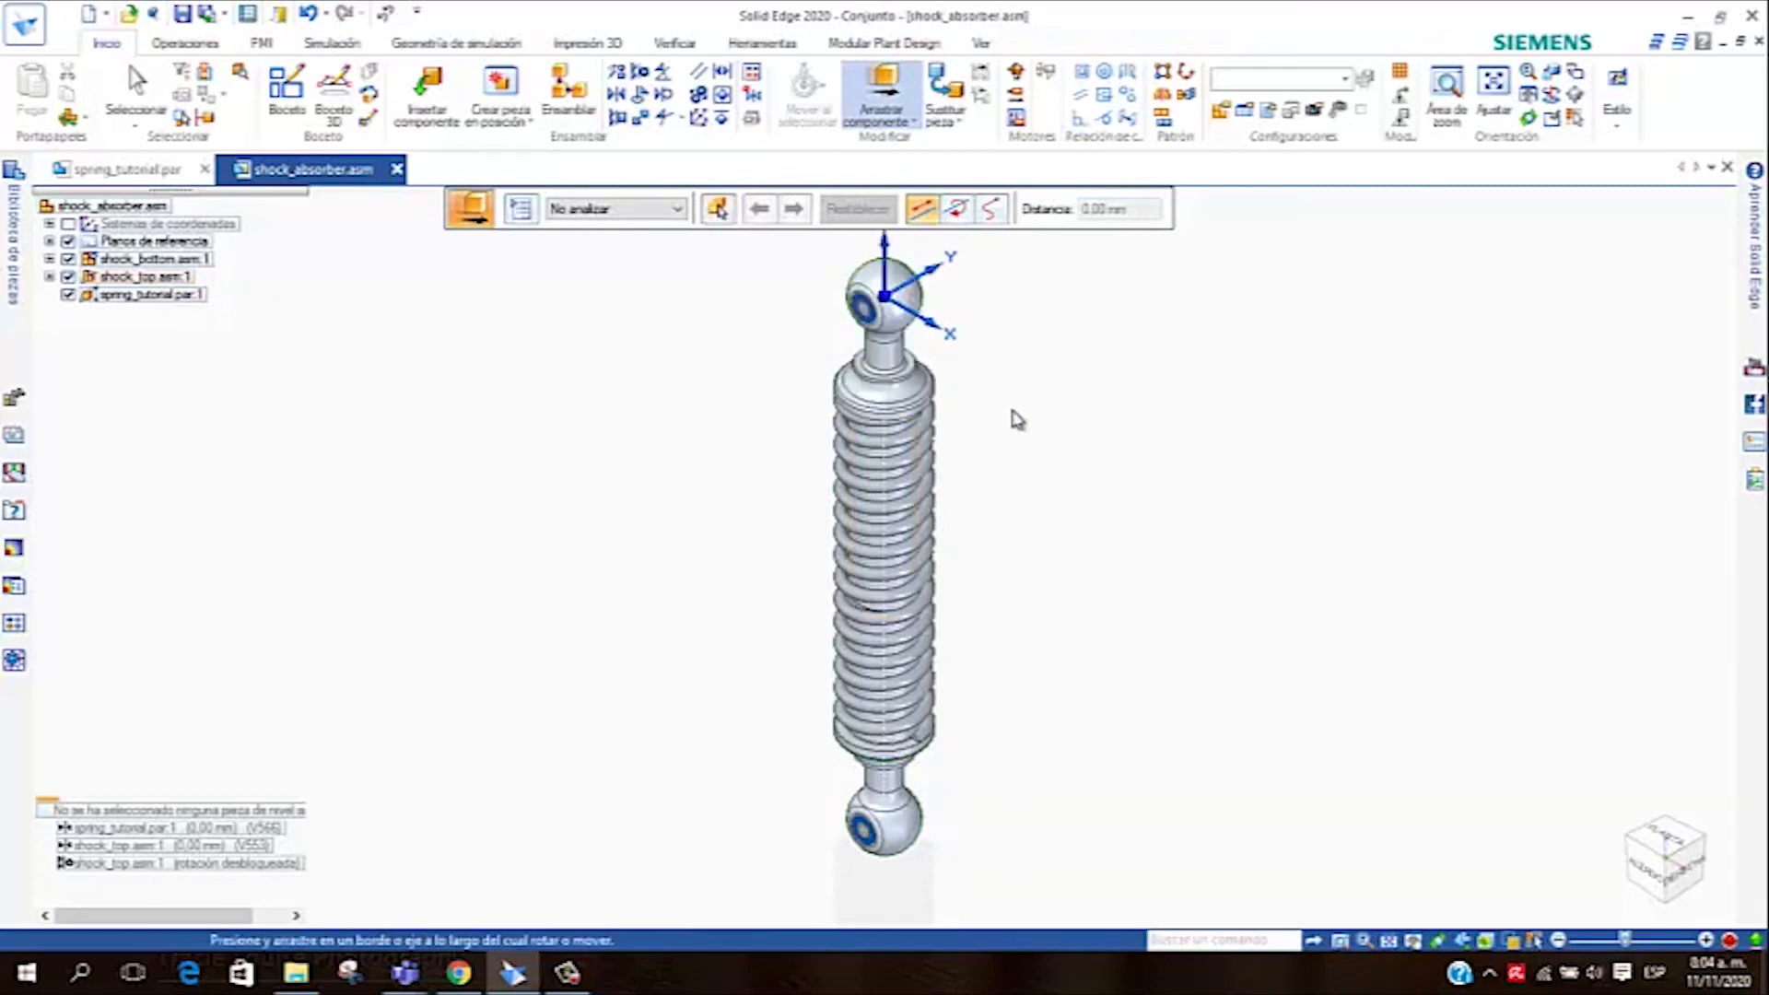
scroll(925, 576, down, 3)
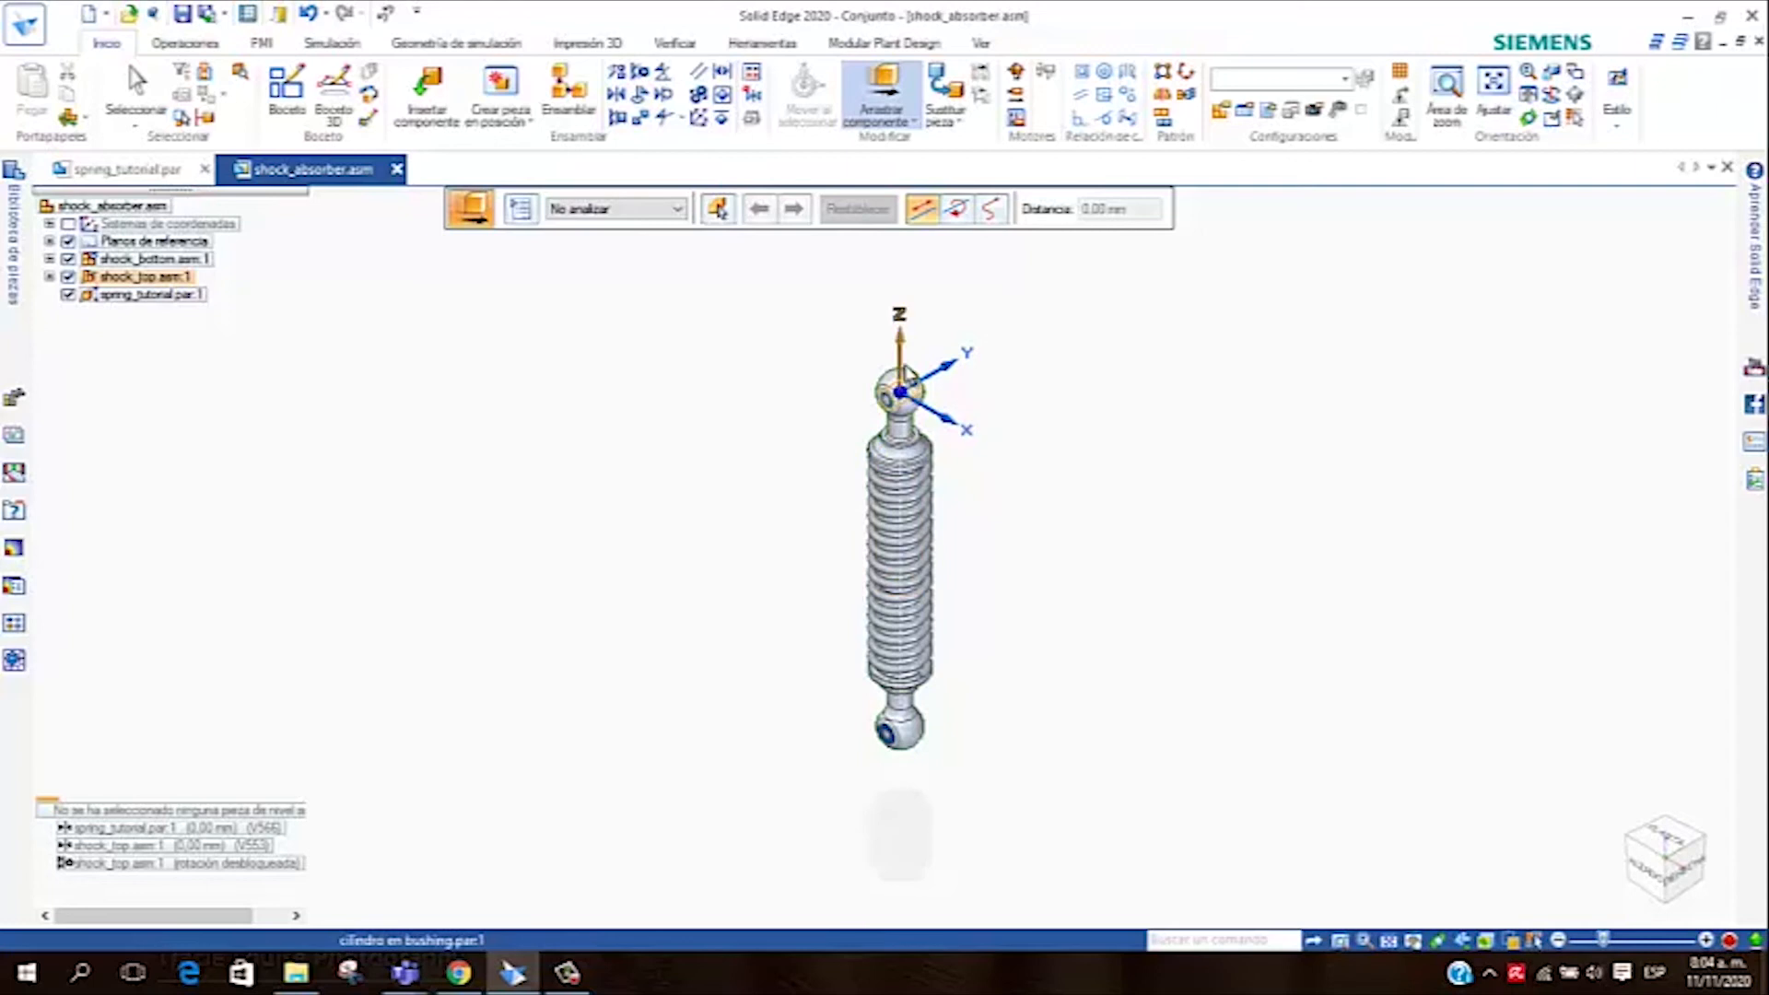
click(900, 358)
drag(898, 348, 889, 269)
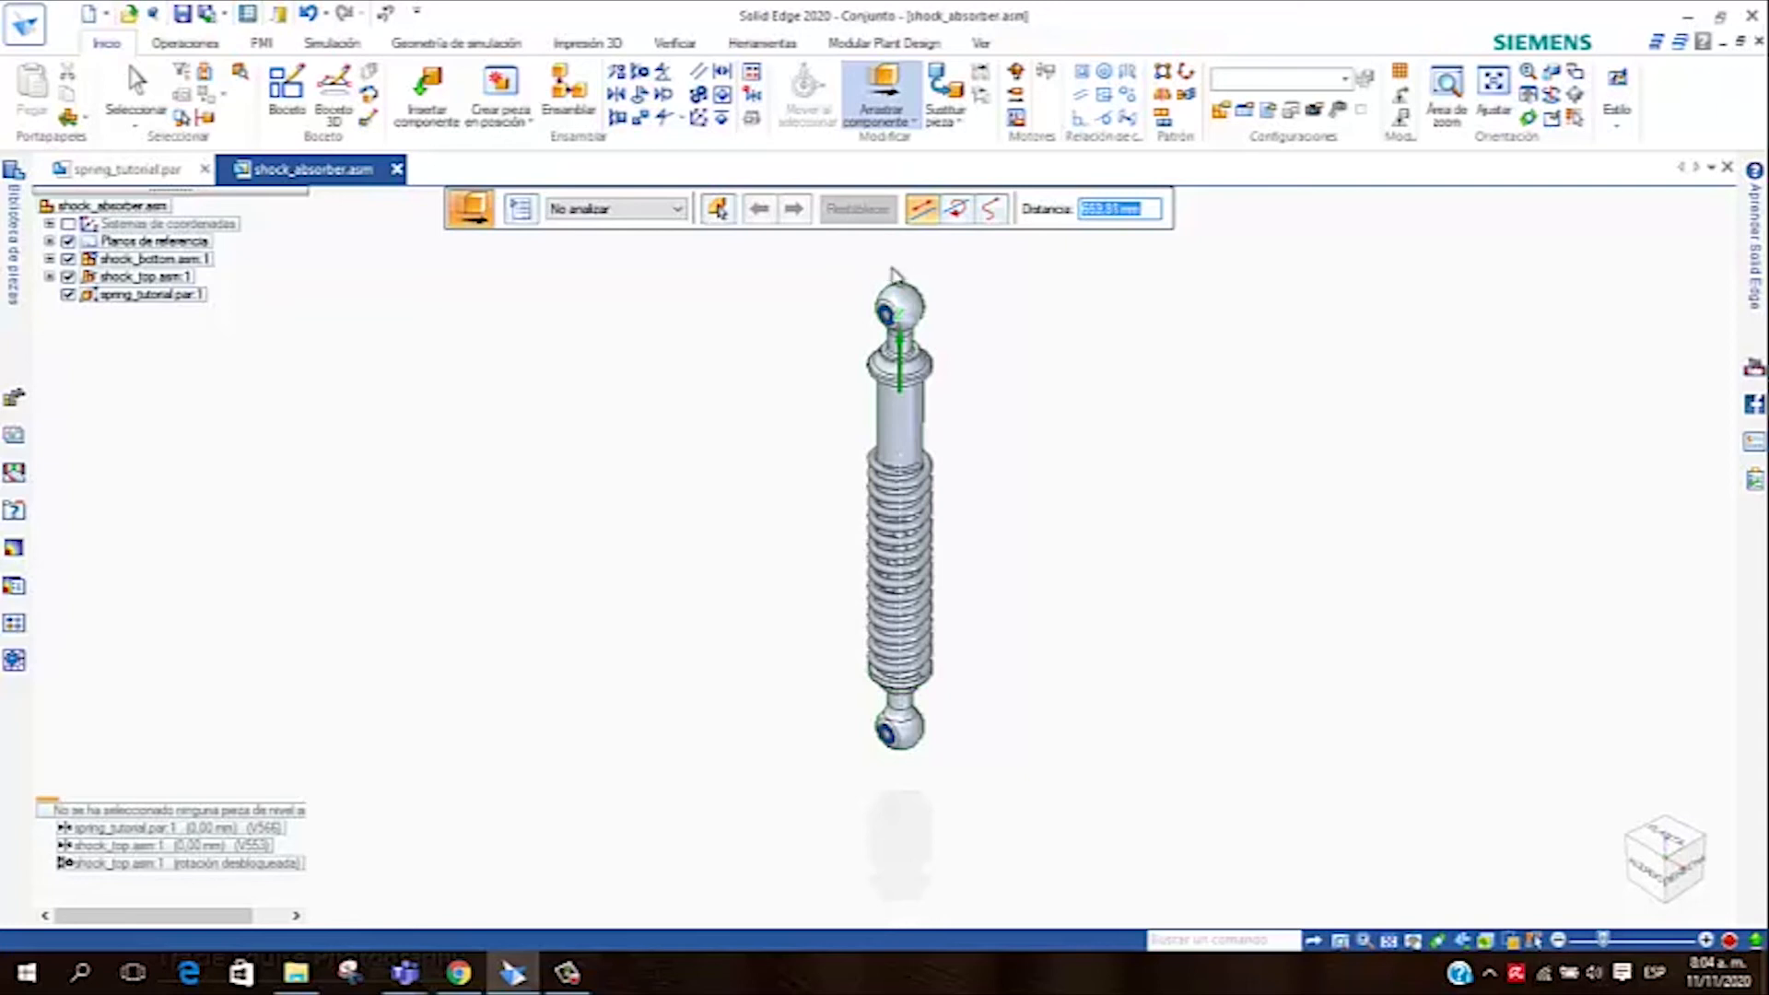
Place the shock_top subassembly at its extended position and view the whole assembly from the front
click(891, 276)
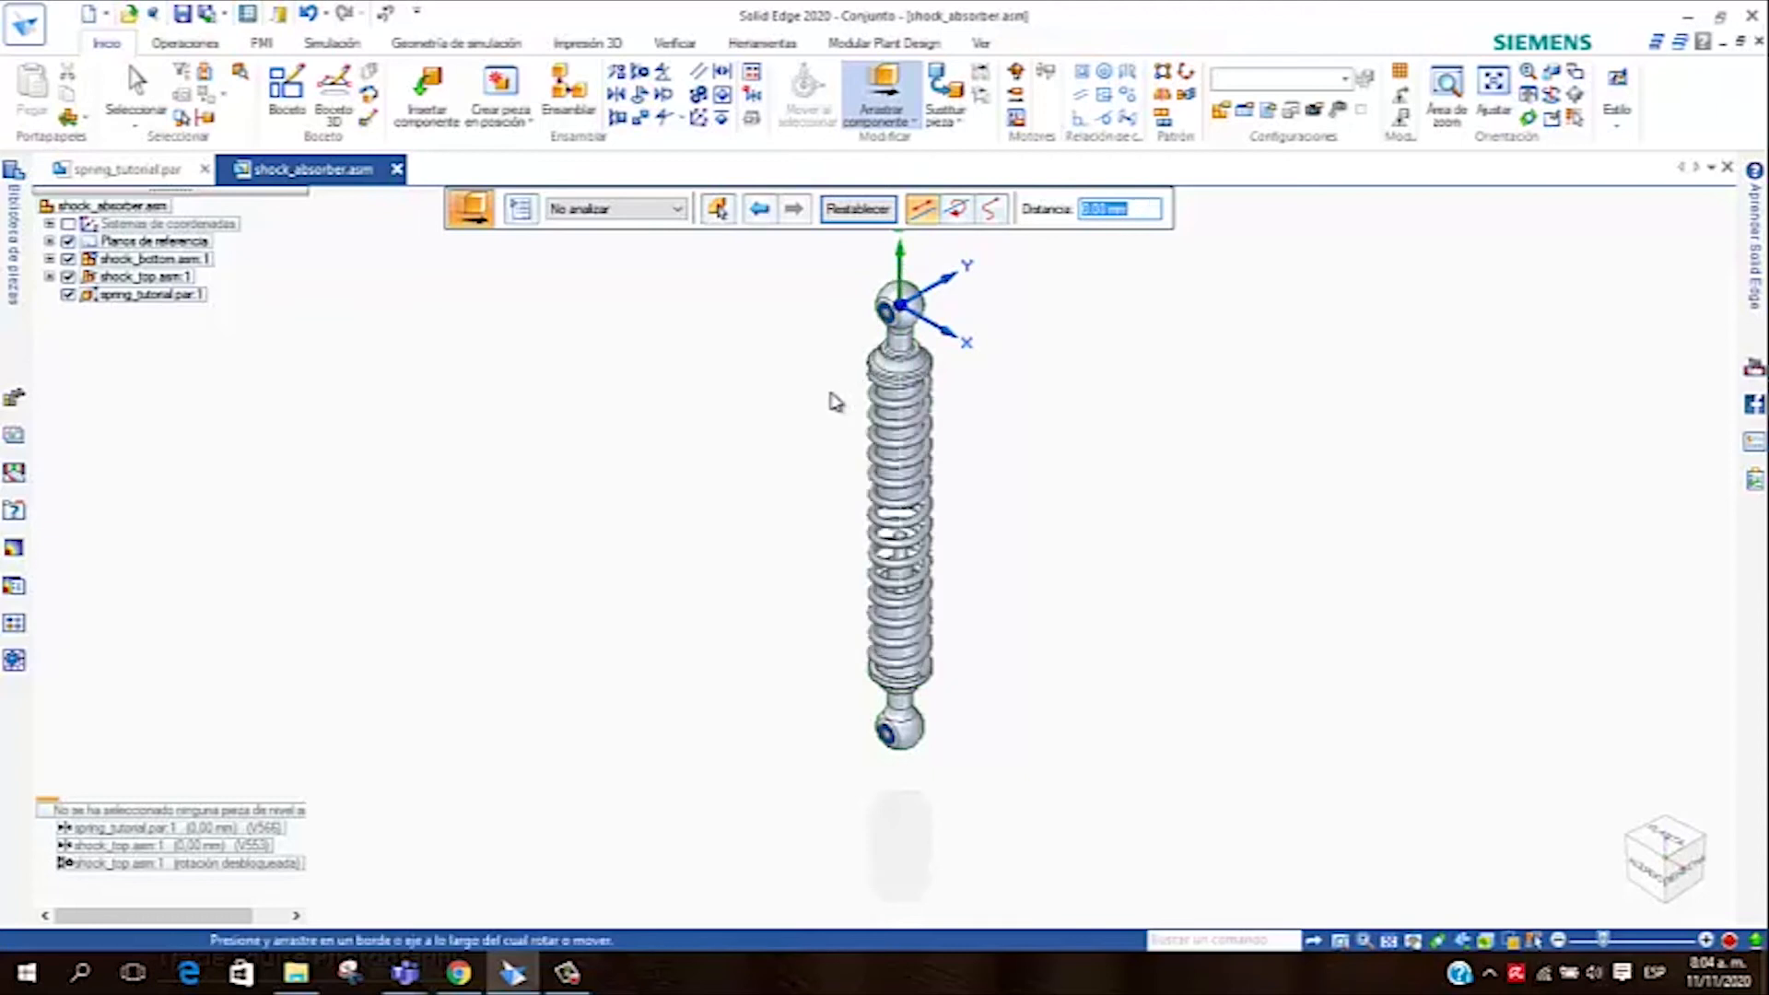
key(ctrl+f)
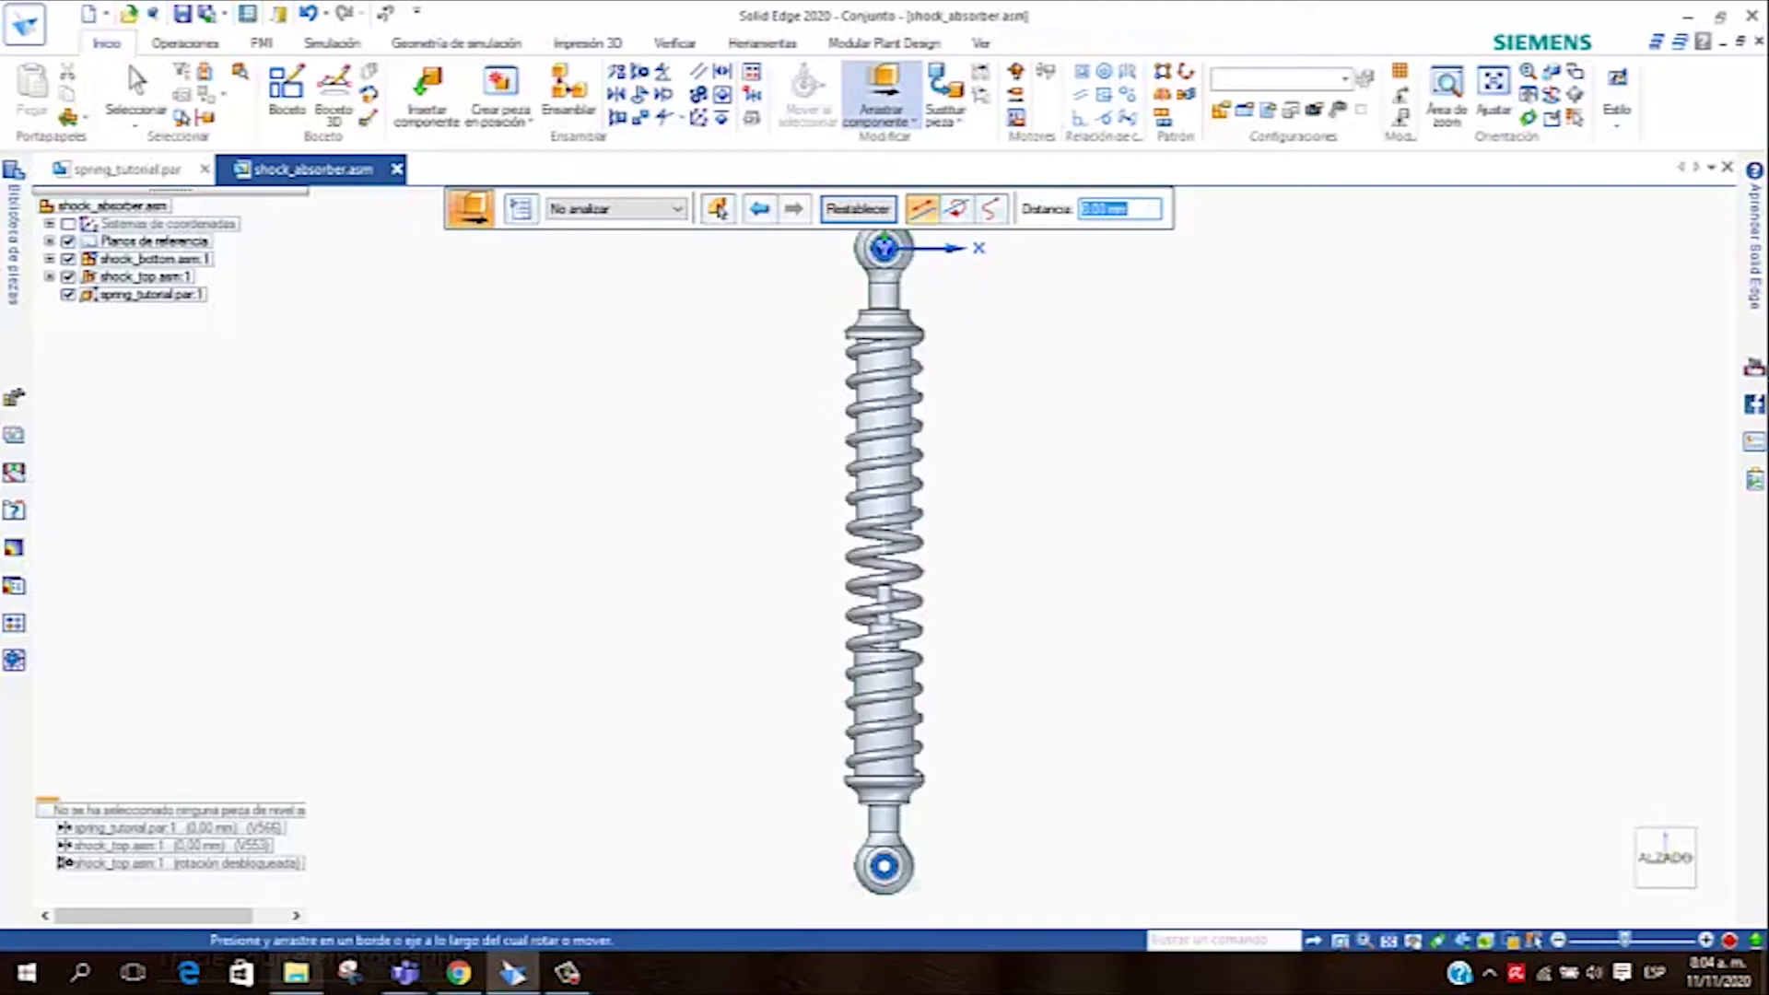
click(560, 984)
click(560, 983)
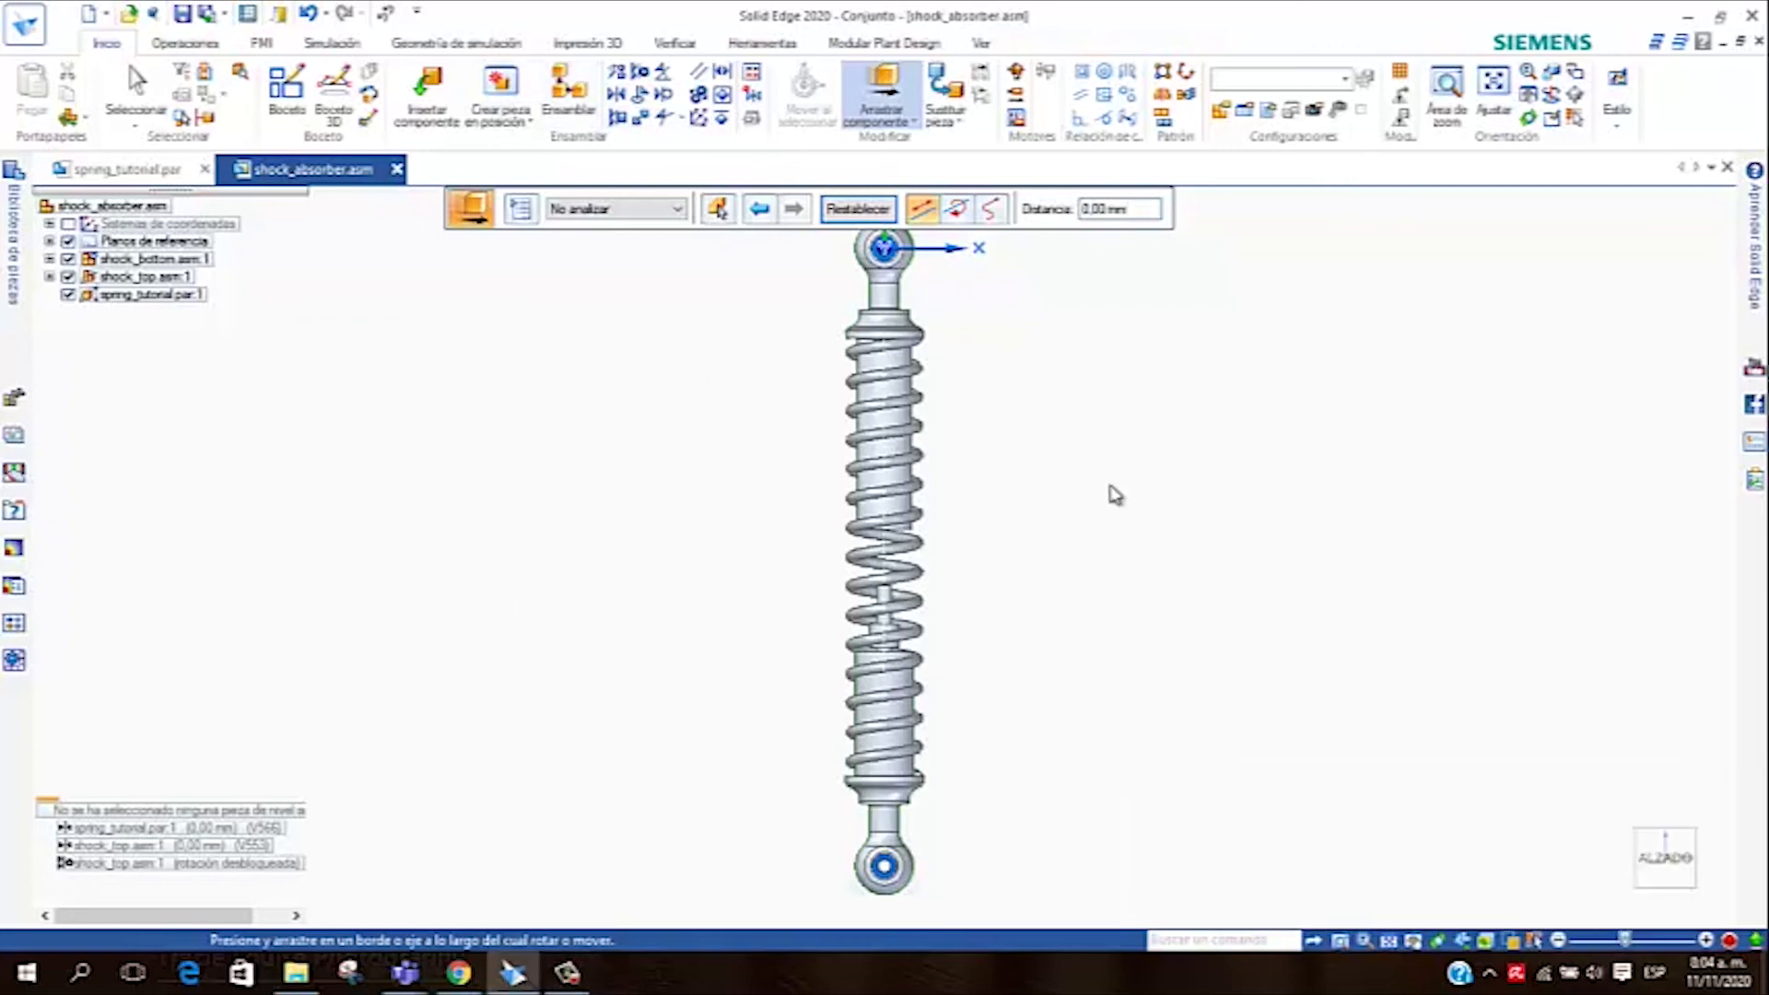
scroll(921, 506, up, 1)
scroll(938, 394, up, 1)
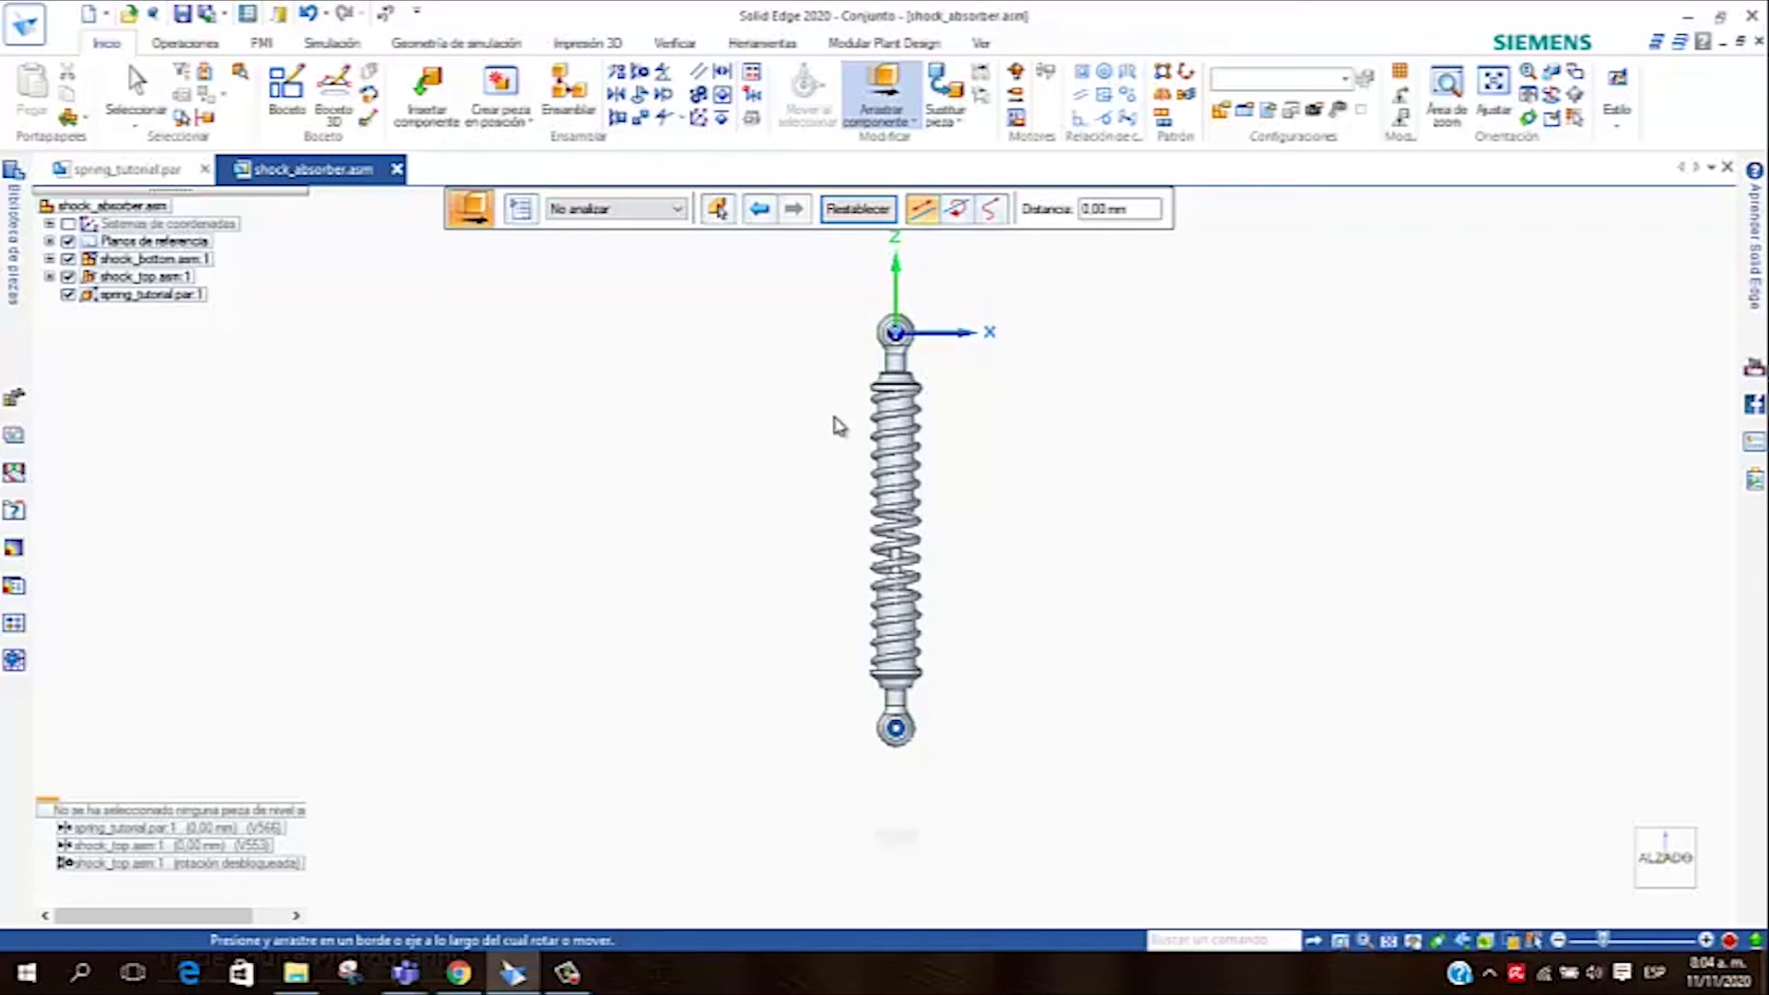
scroll(852, 506, up, 1)
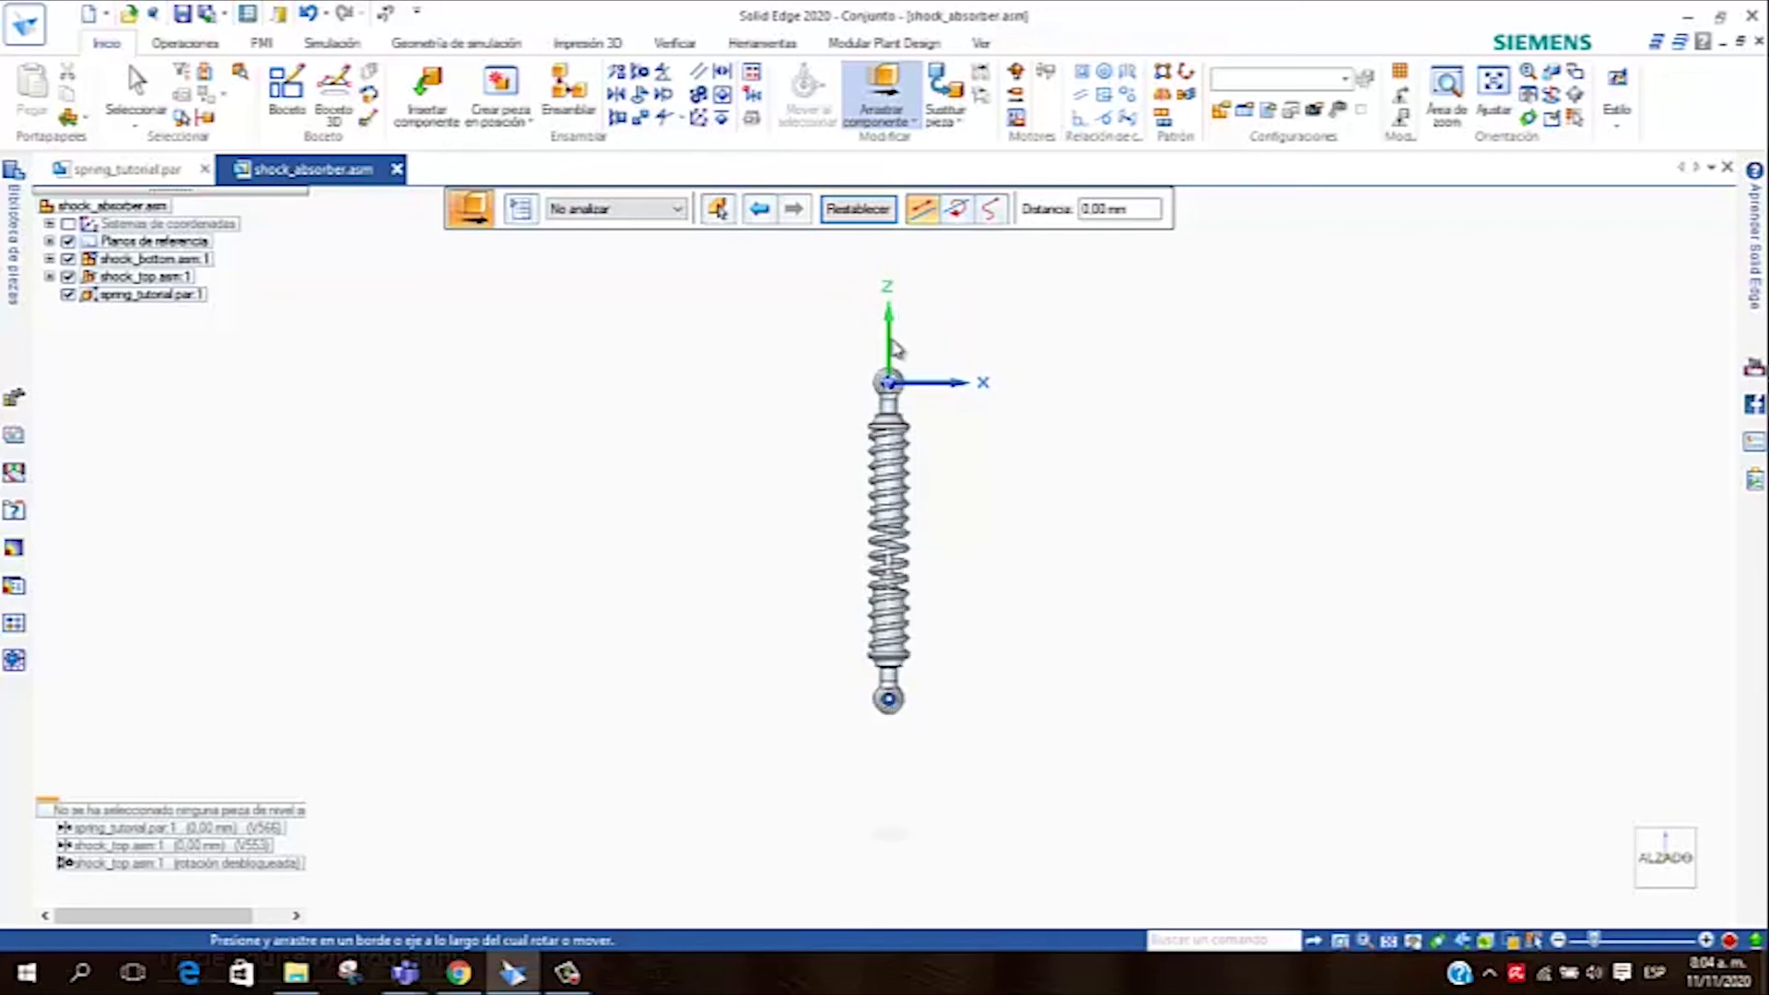
Move shock_top along its Z axis, slightly up and then down, until the shock absorber's spring is strongly compressed
click(889, 350)
drag(889, 350, 888, 308)
scroll(833, 551, up, 2)
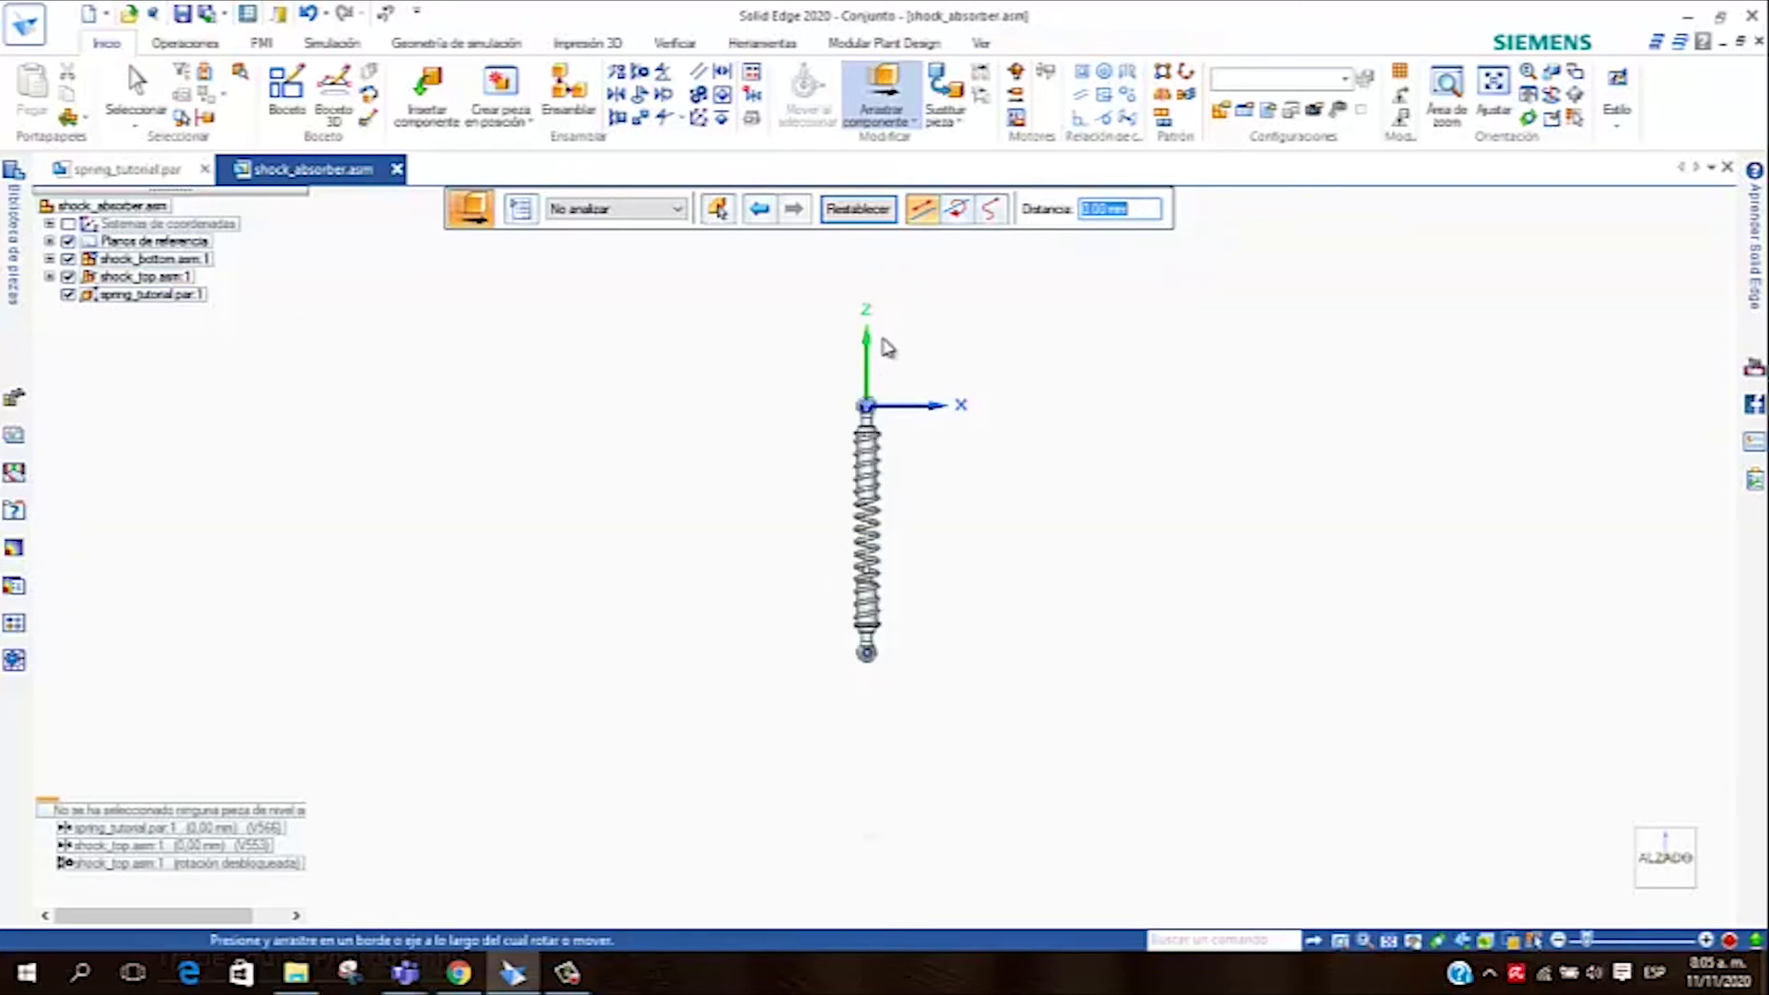
scroll(884, 355, down, 2)
drag(865, 377, 861, 543)
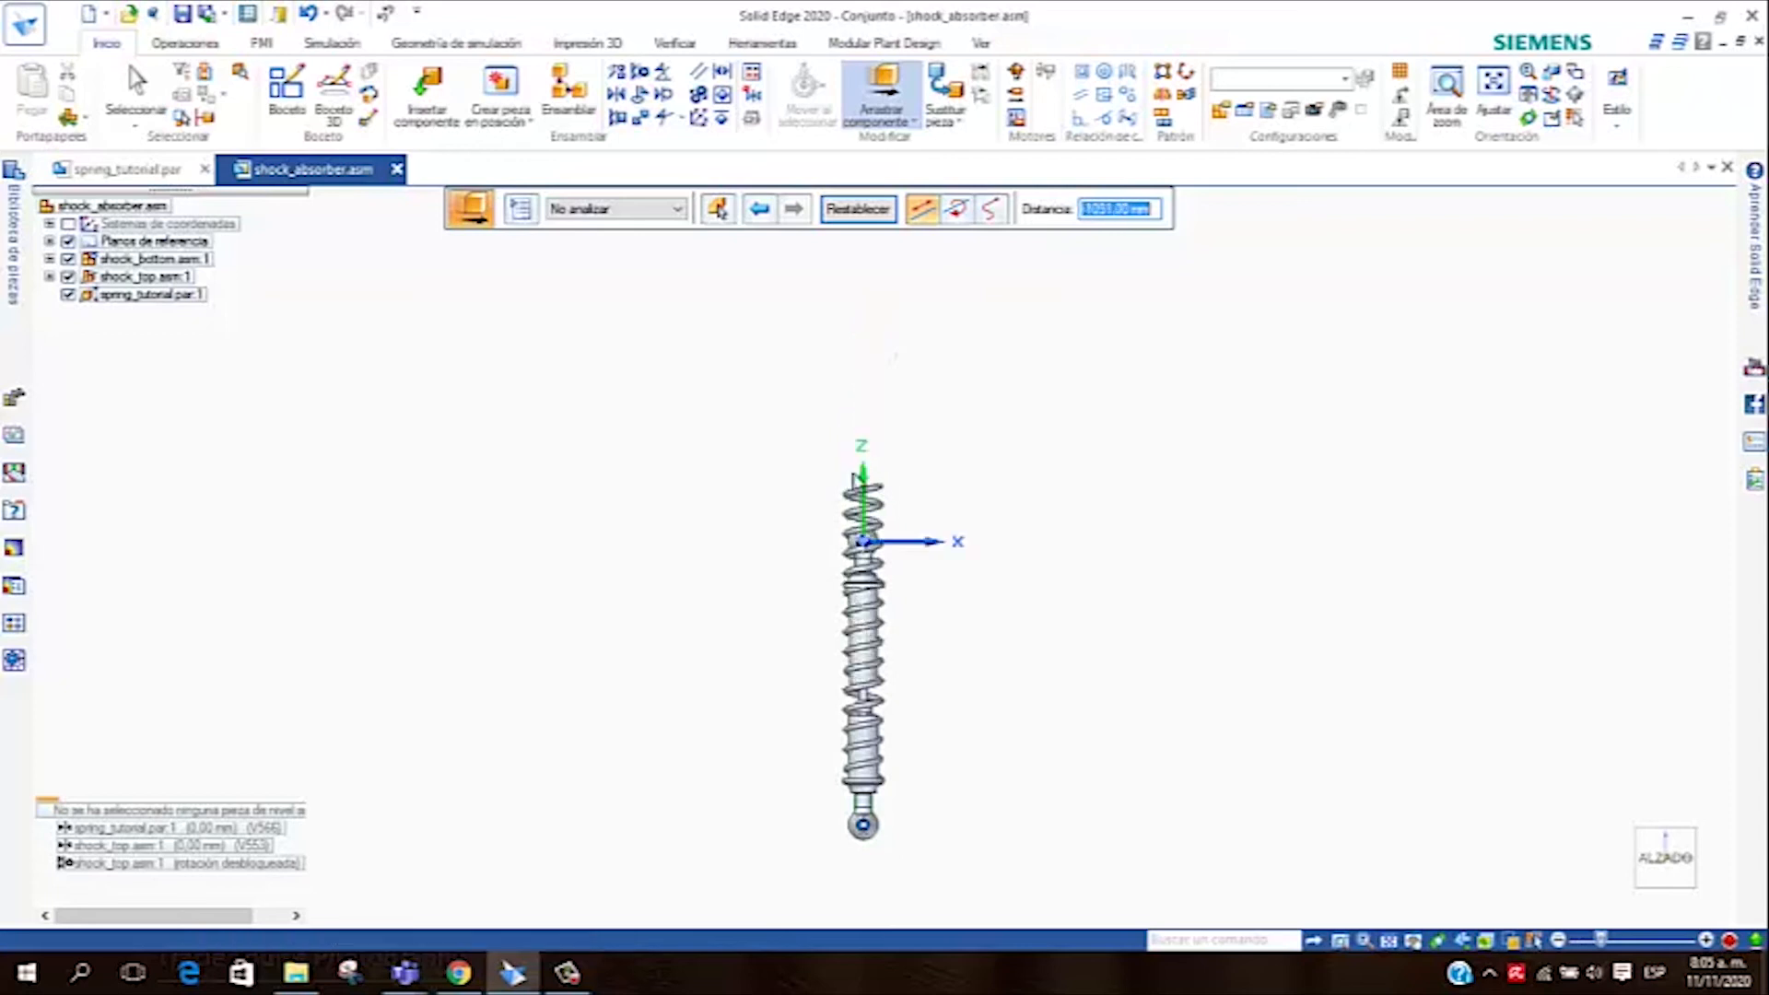
scroll(829, 561, up, 1)
scroll(827, 562, down, 2)
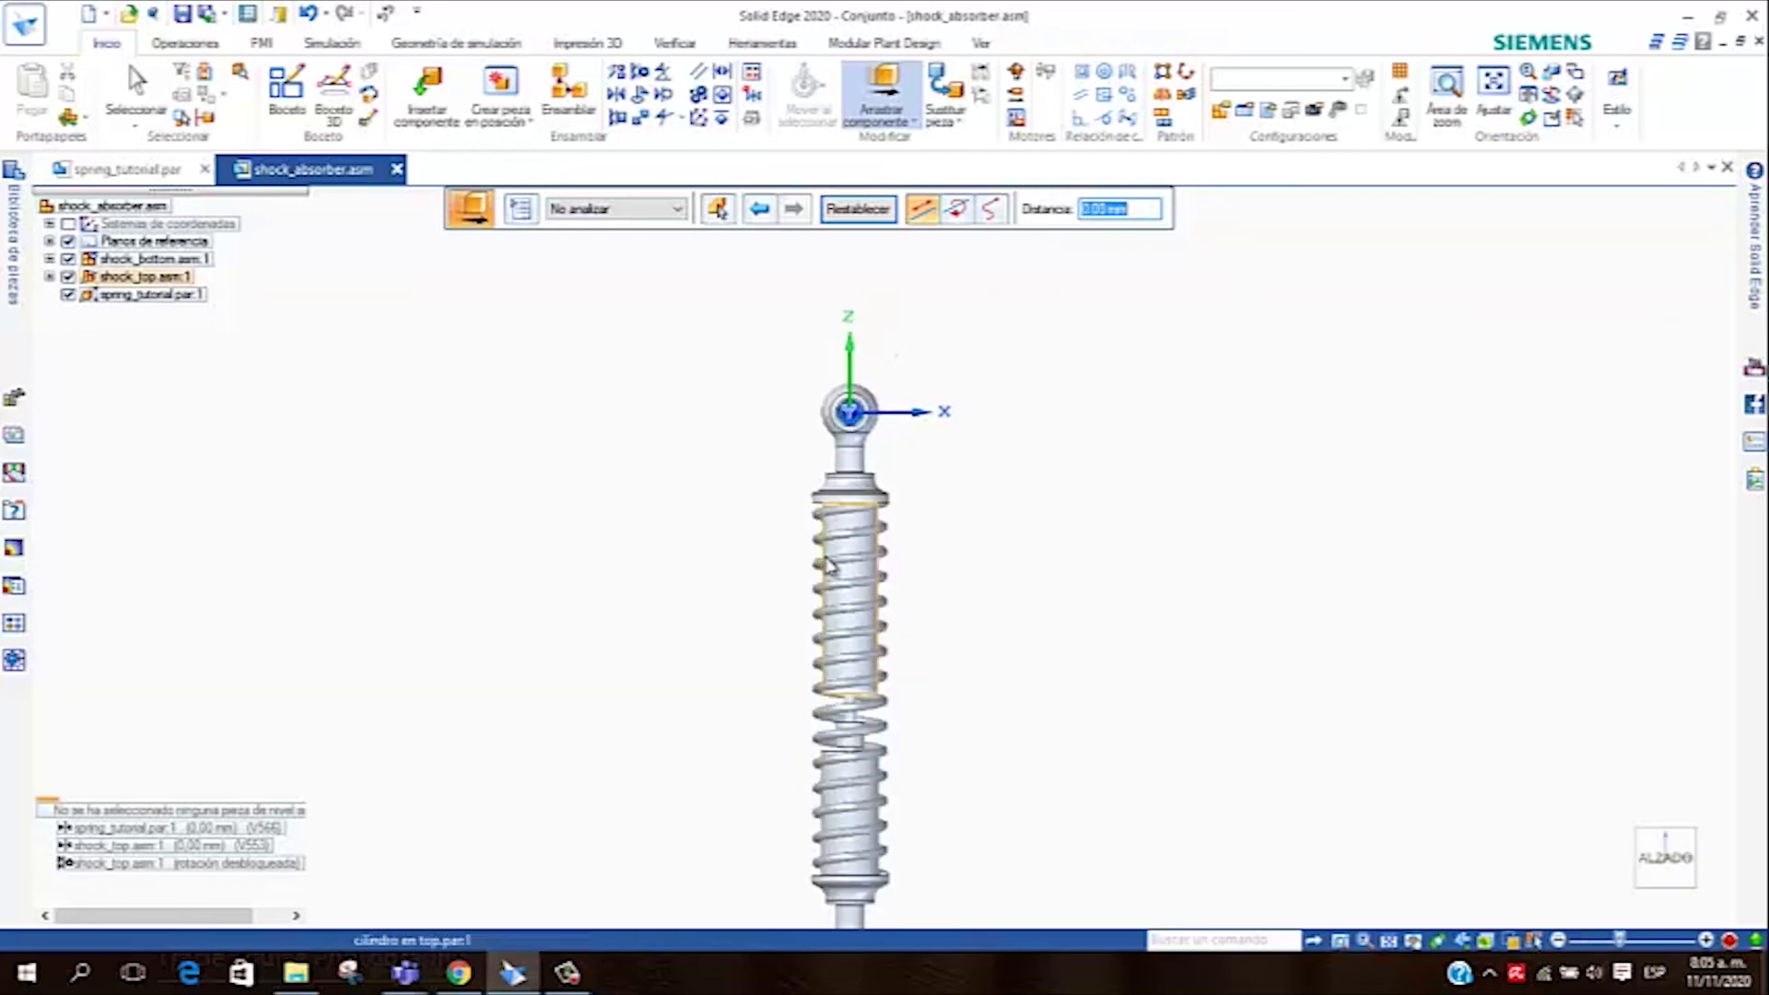
drag(857, 322, 833, 512)
scroll(805, 444, up, 3)
scroll(875, 641, down, 2)
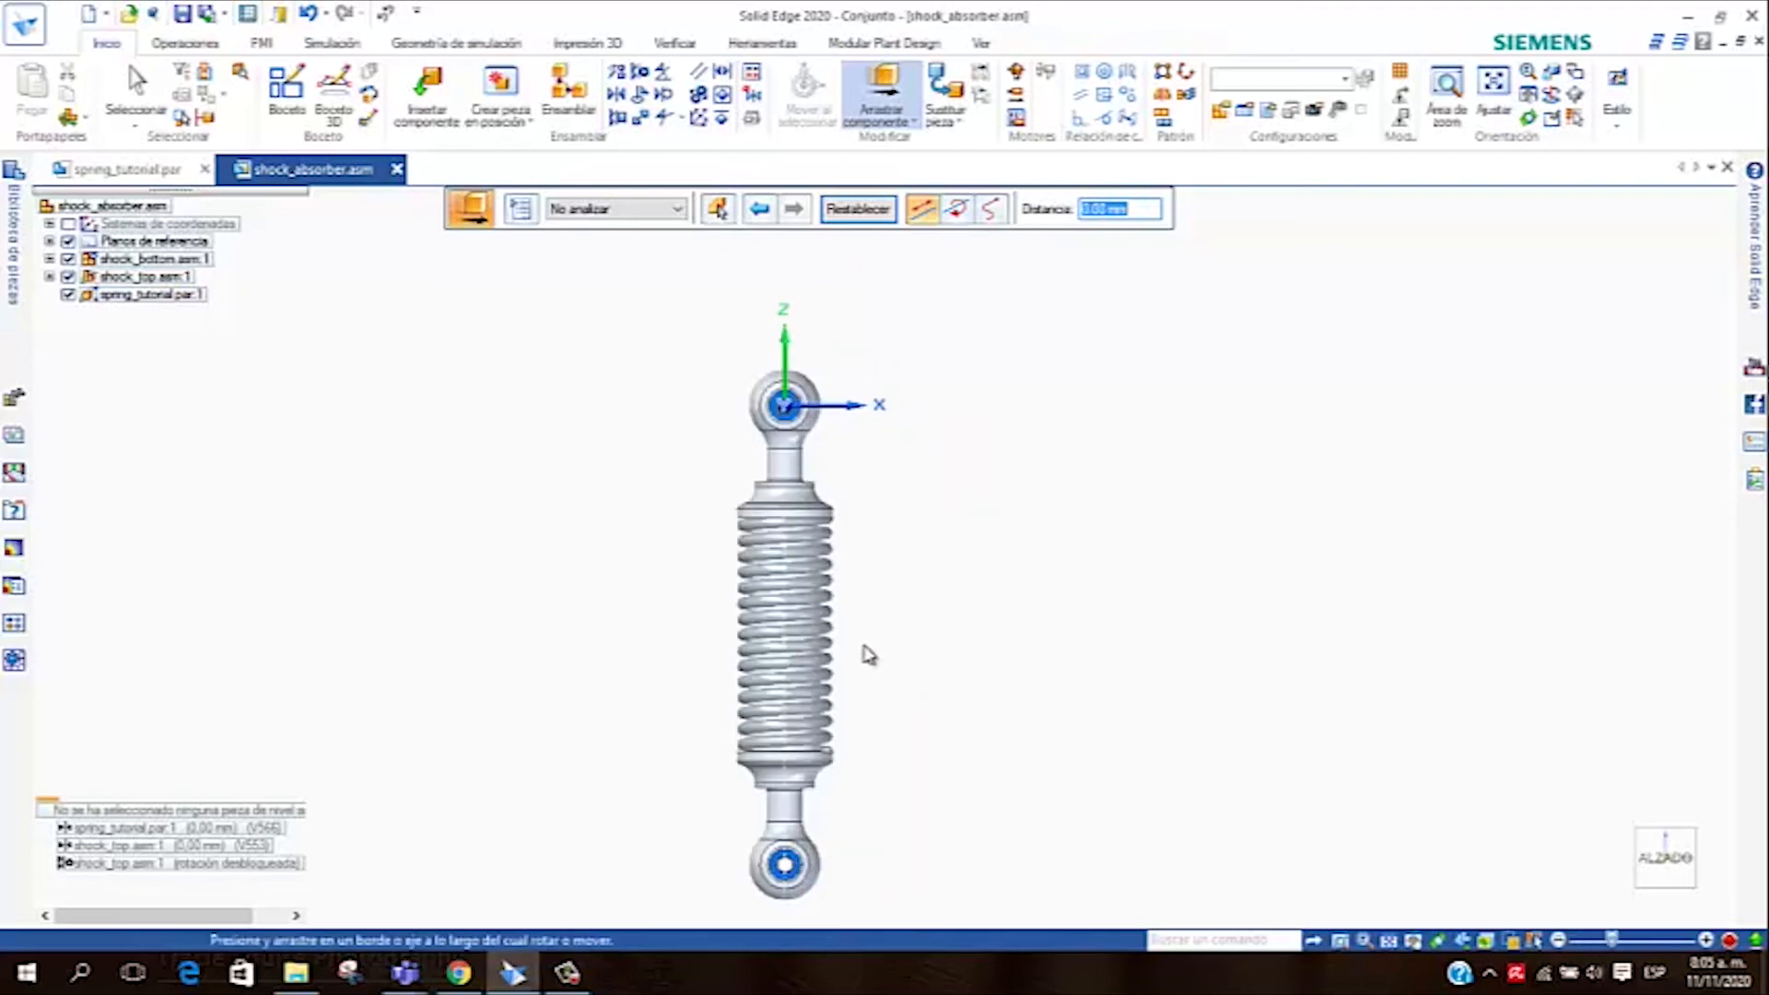
Lower shock_top slightly further along its Z axis, show the assembly in isometric view and end the component movement
scroll(825, 620, down, 2)
scroll(783, 380, down, 2)
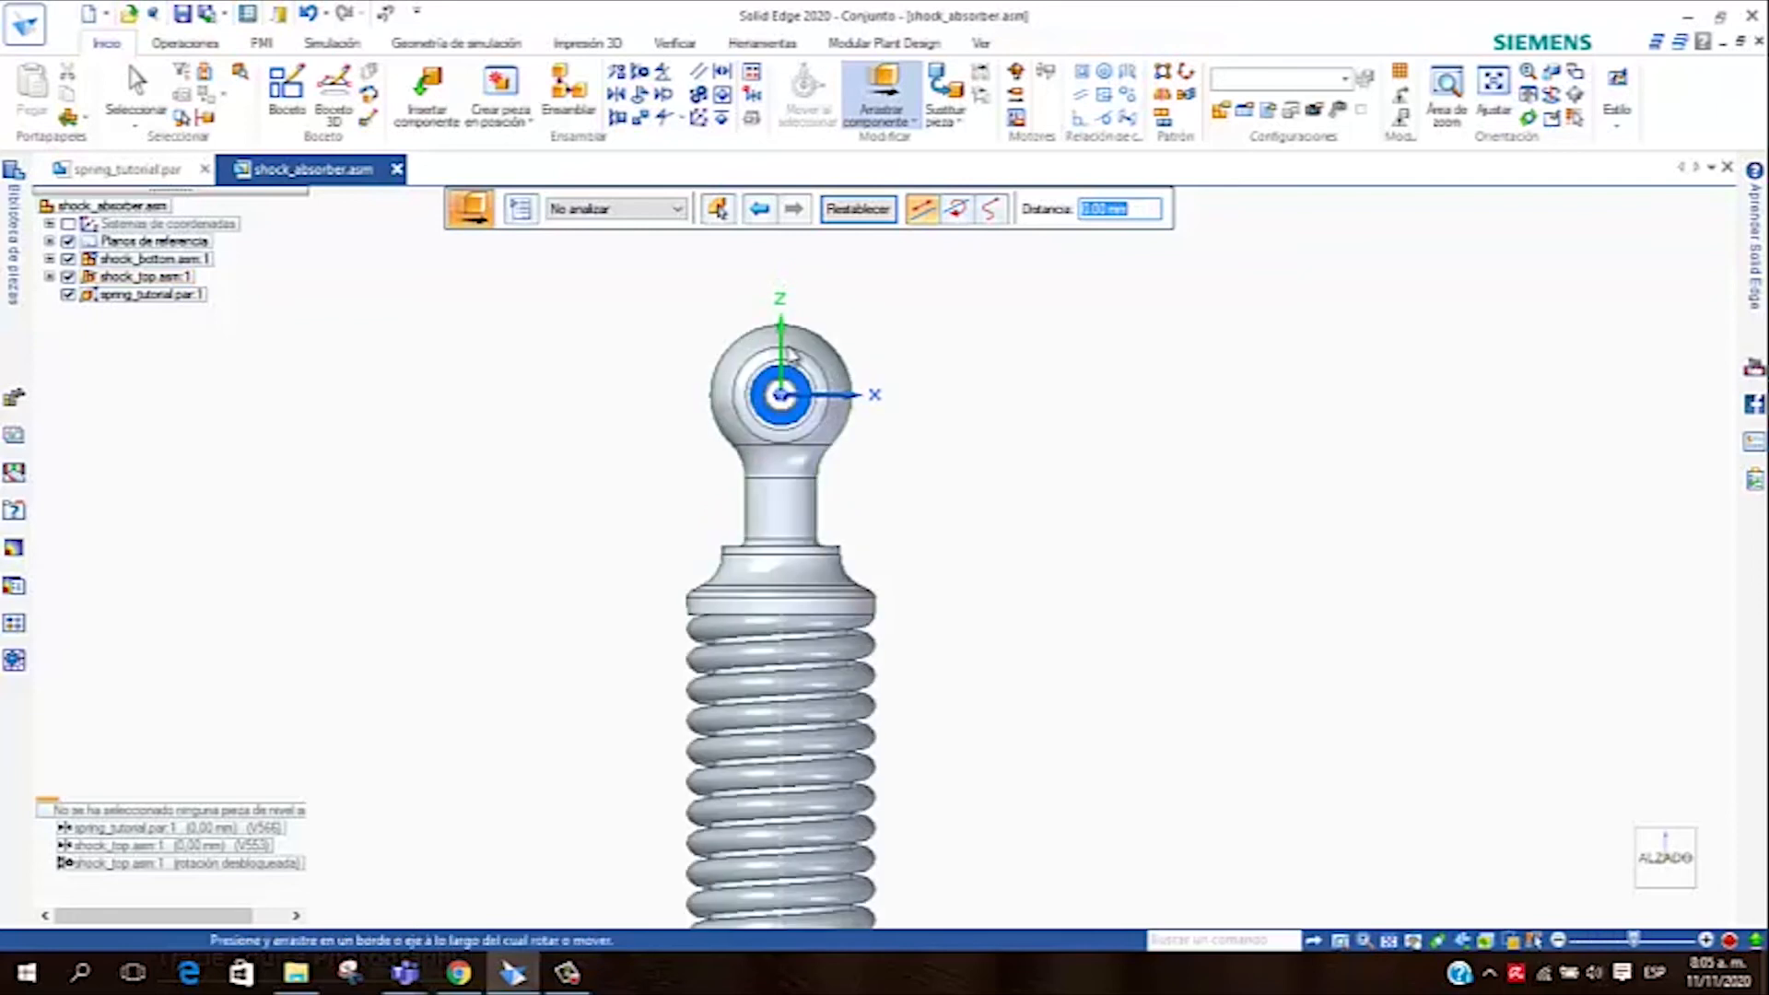
drag(781, 350, 783, 369)
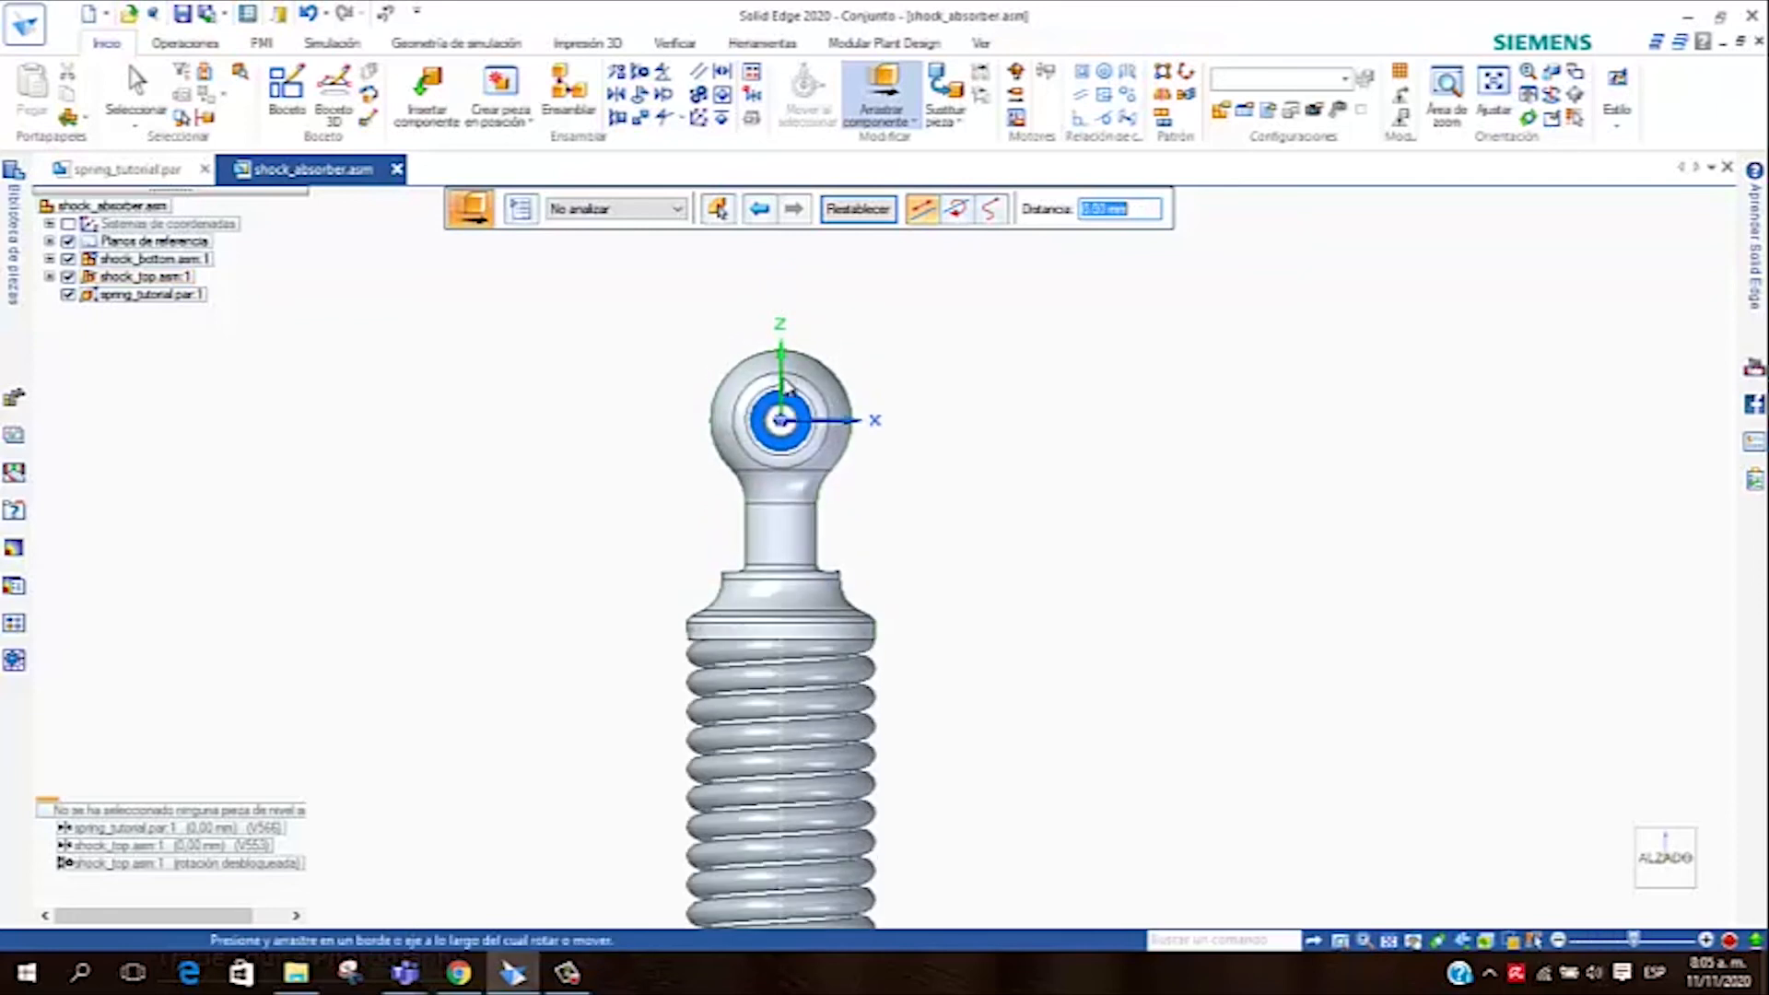
scroll(742, 419, up, 4)
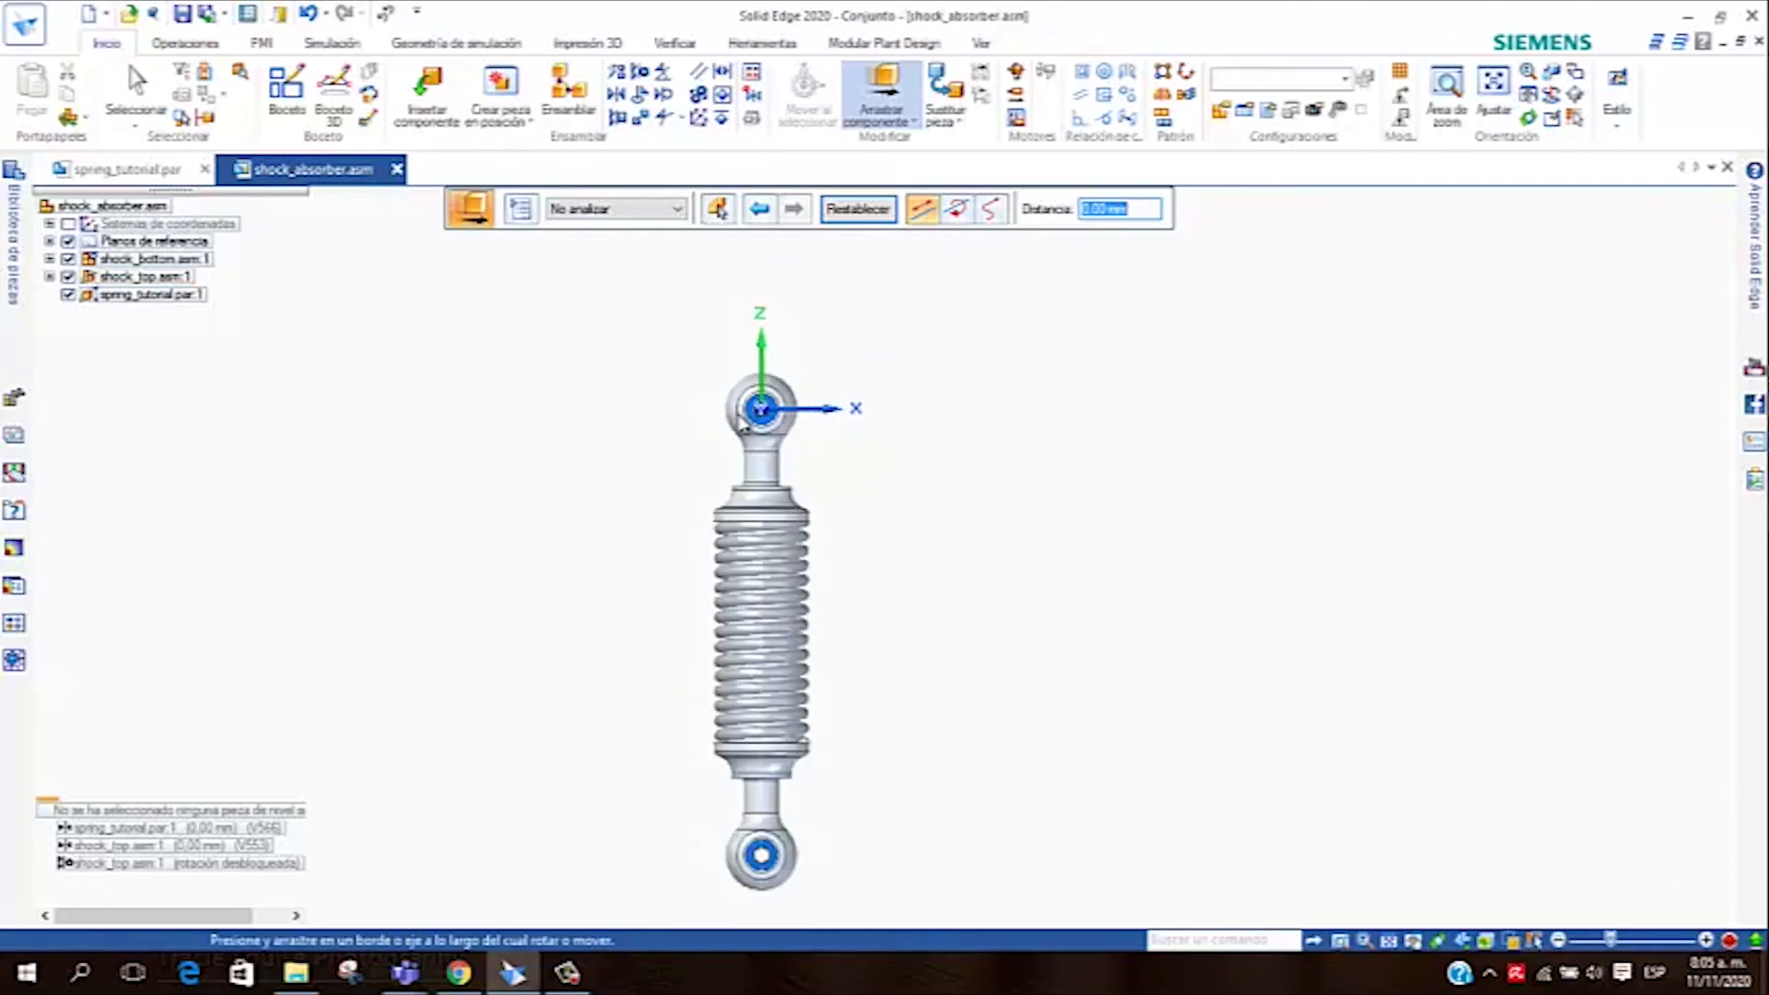
key(BackSpace)
key(ctrl+i)
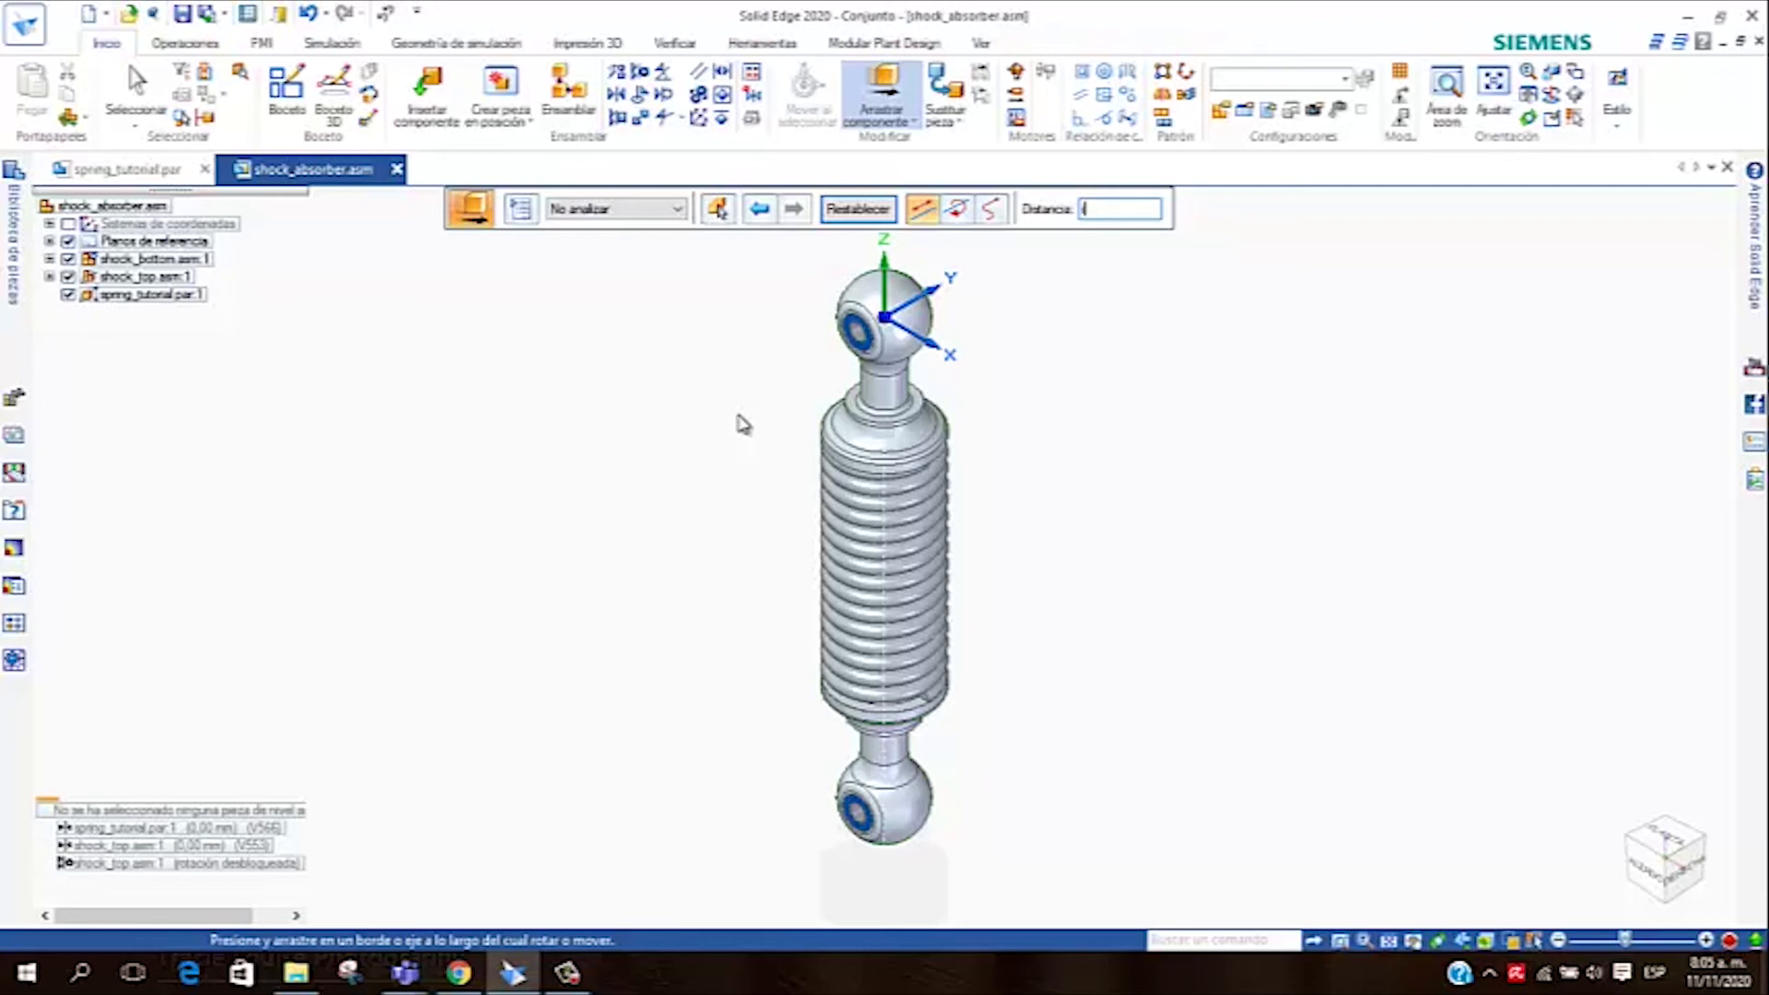
key(Escape)
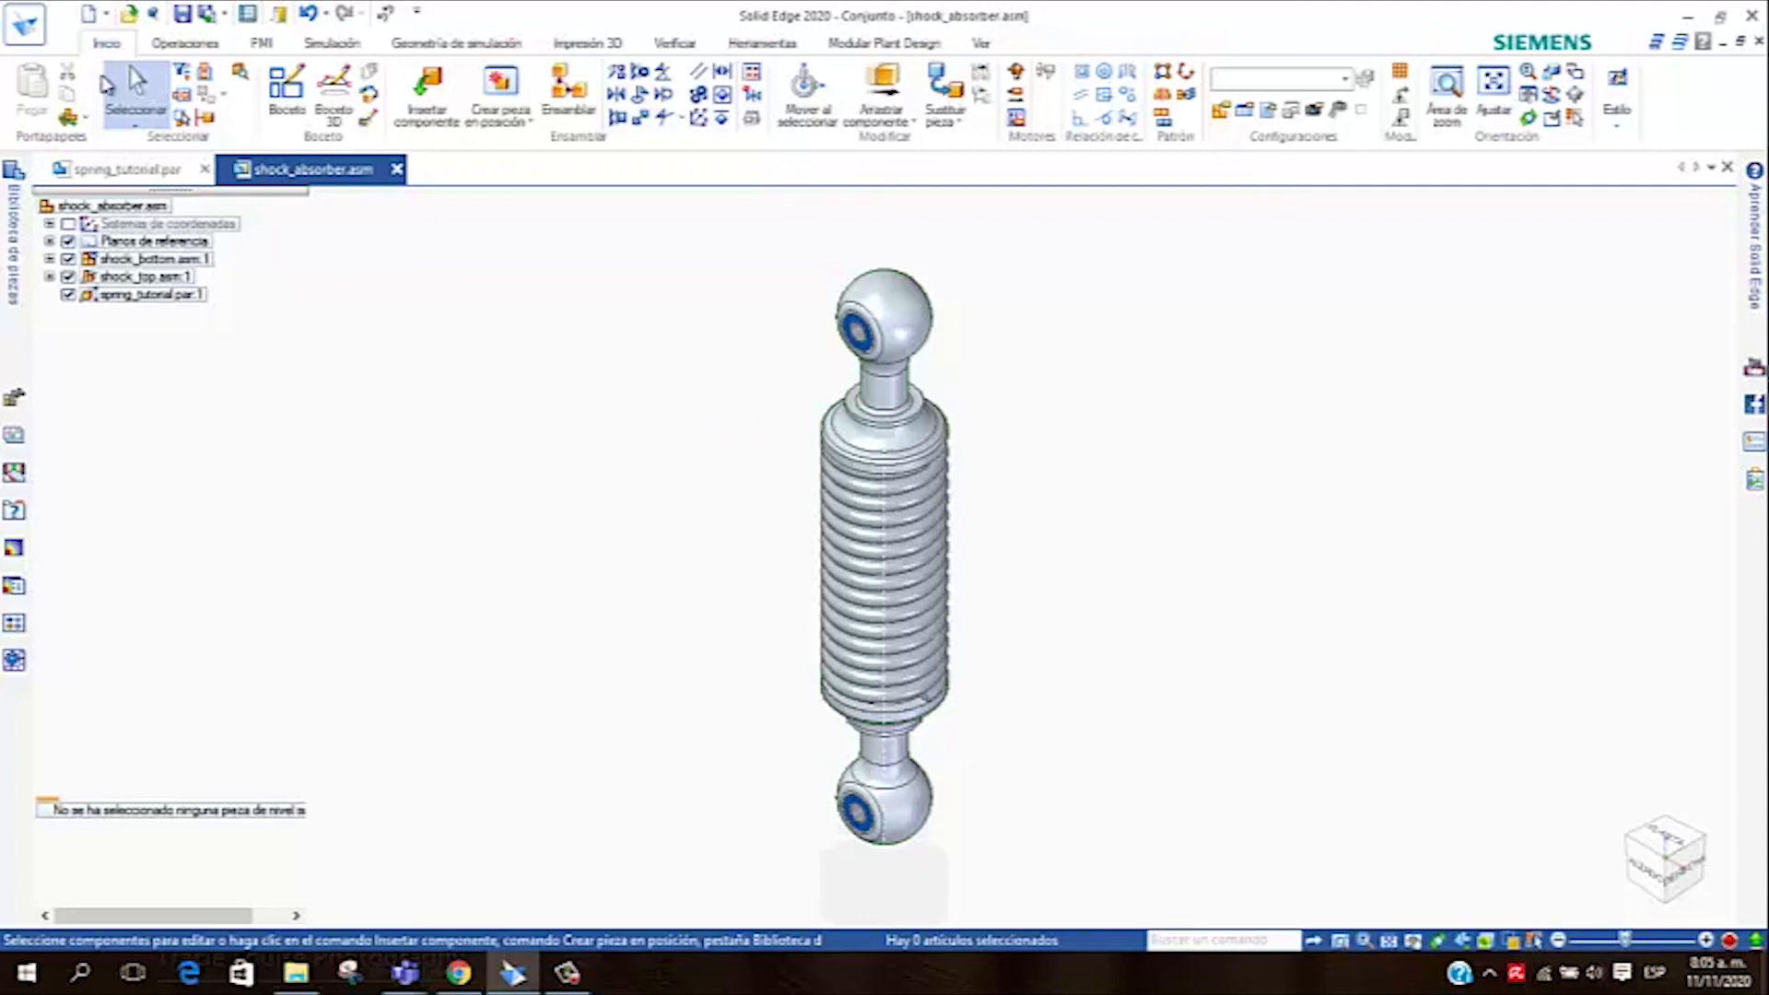
Change spring_tutorial.par in the assembly from an adjustable part to a rigid part and view the fitted assembly from the front
click(184, 295)
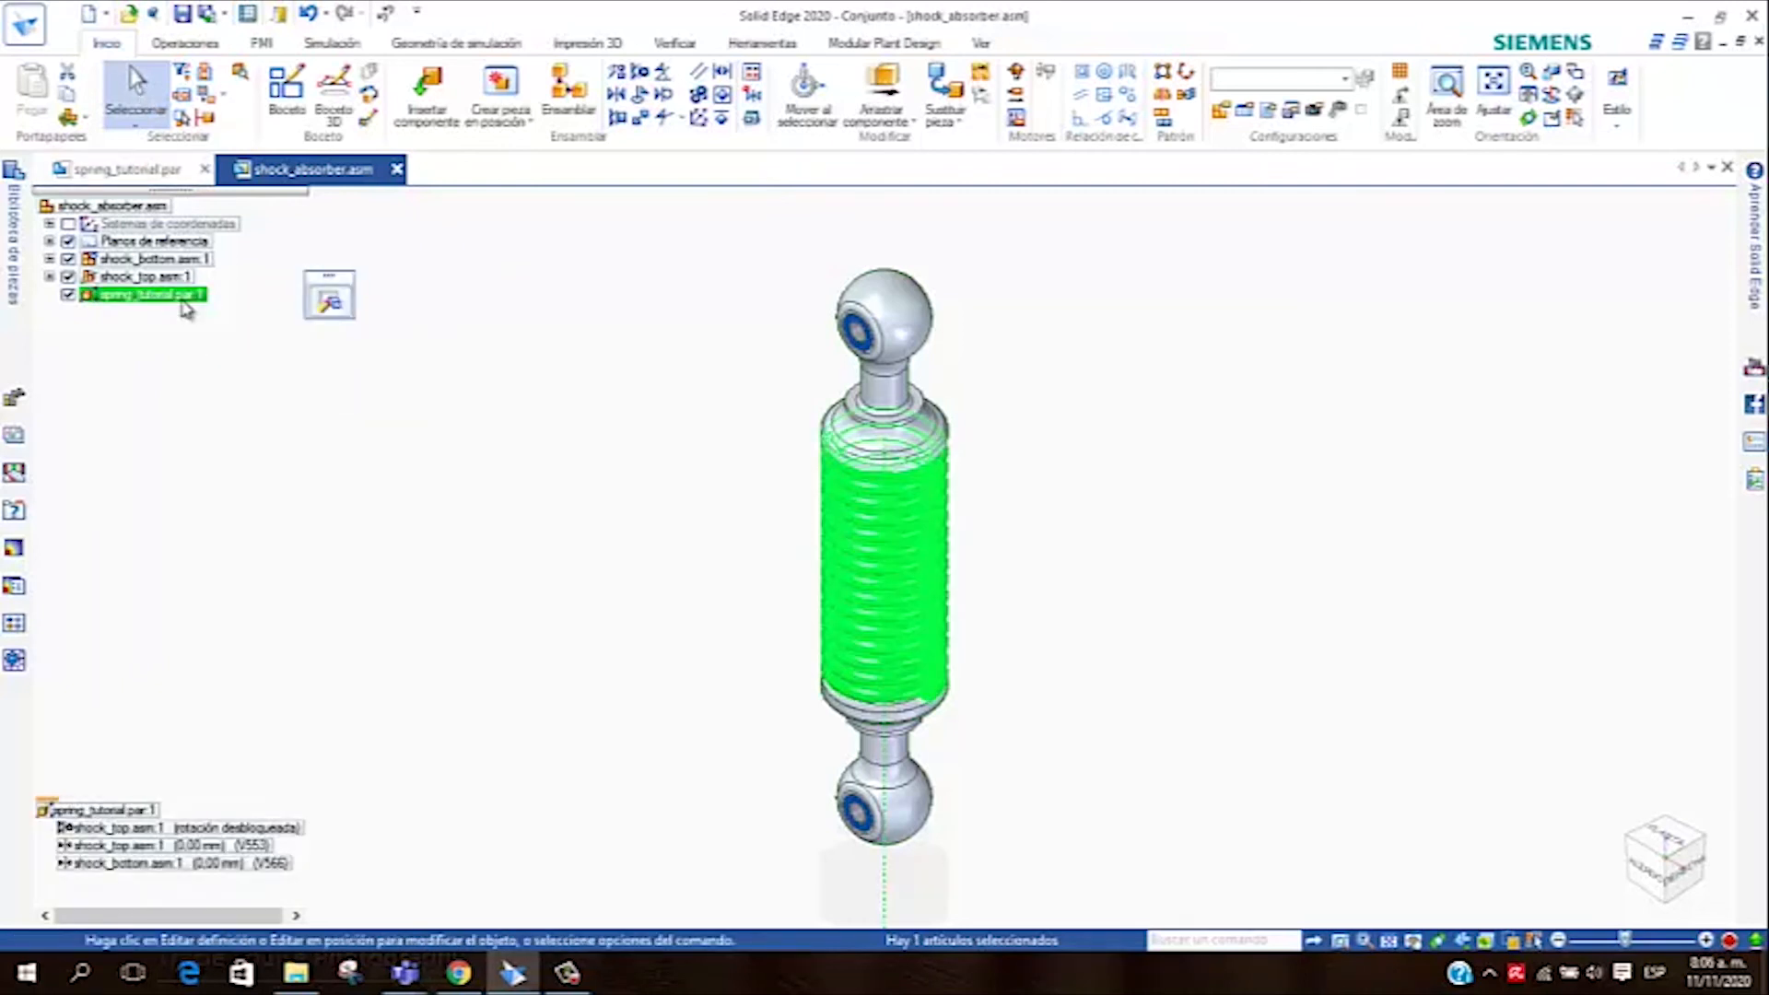
right_click(187, 308)
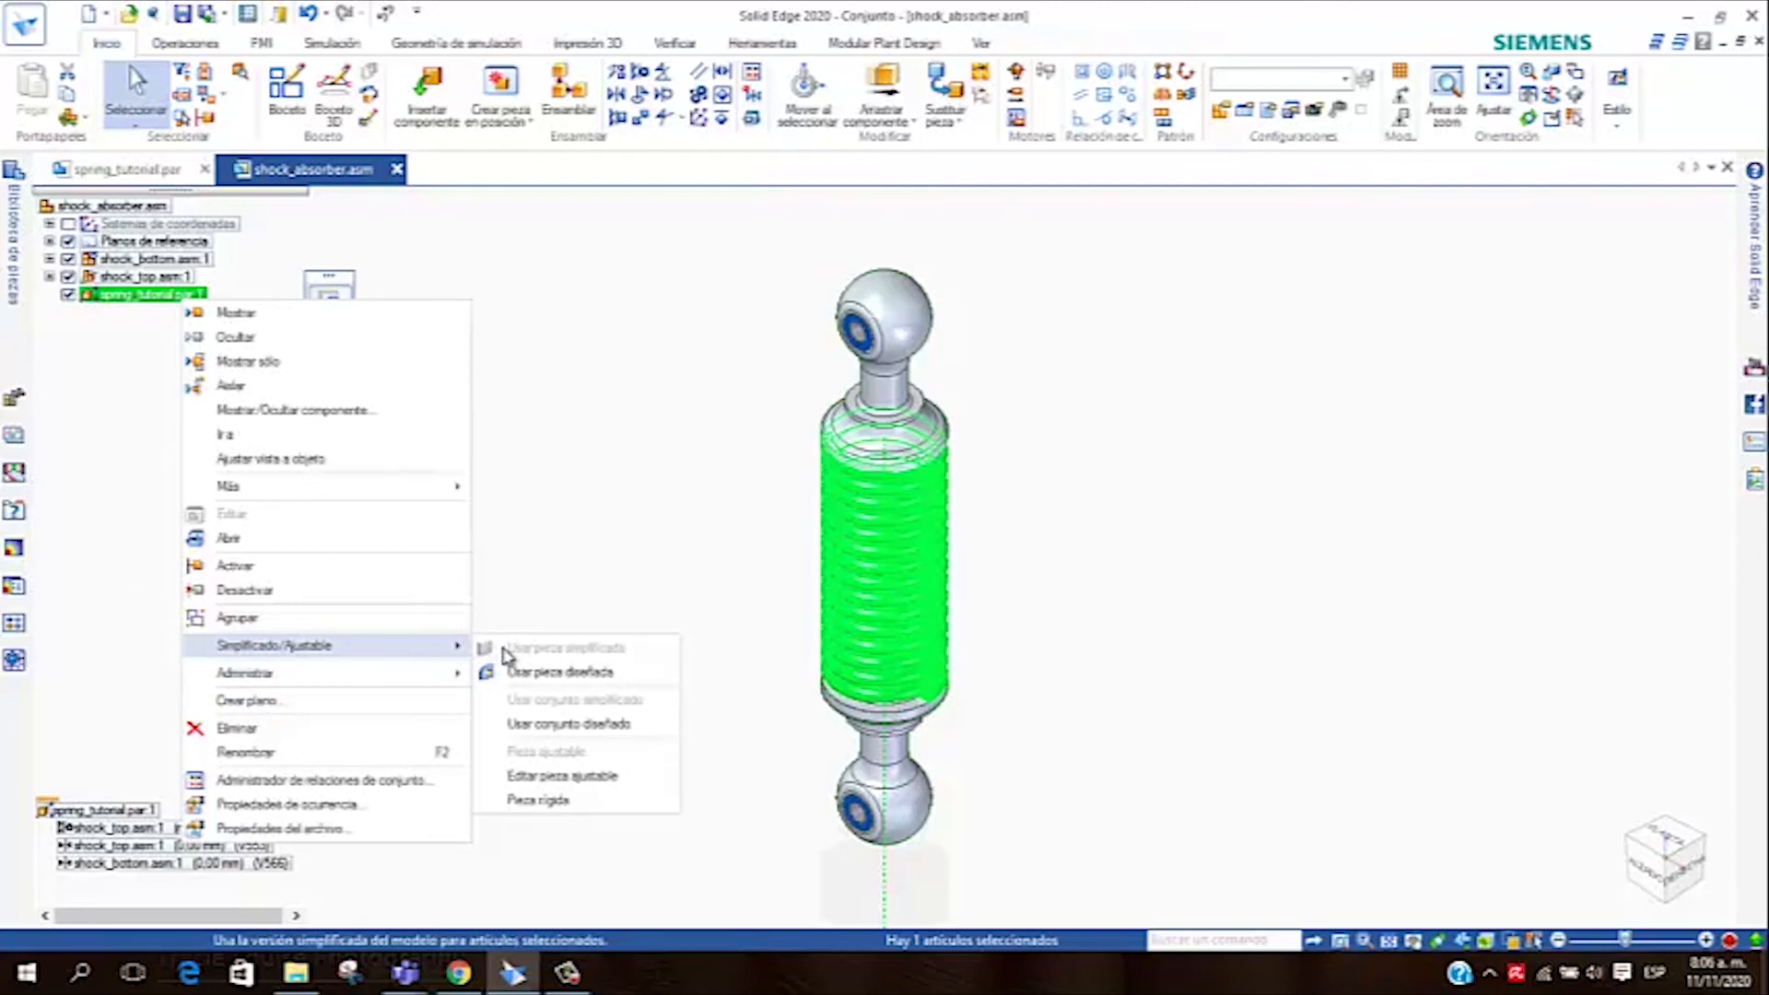
click(549, 799)
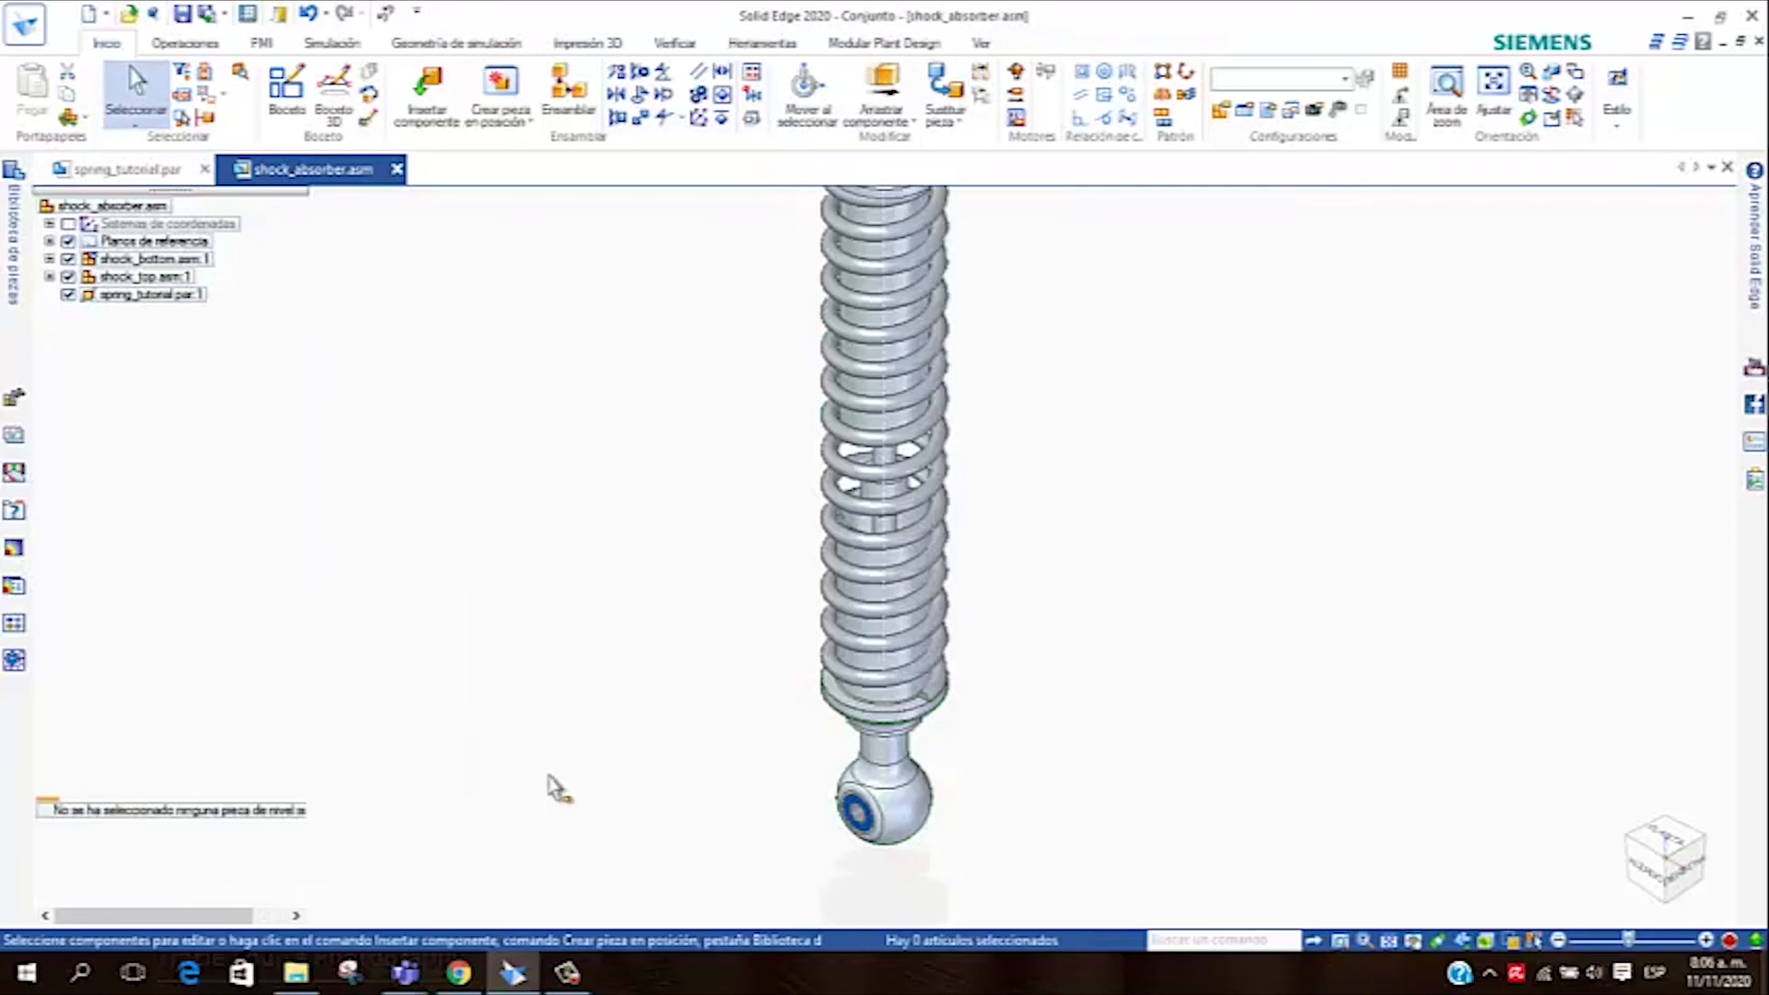
key(ctrl+shift+a)
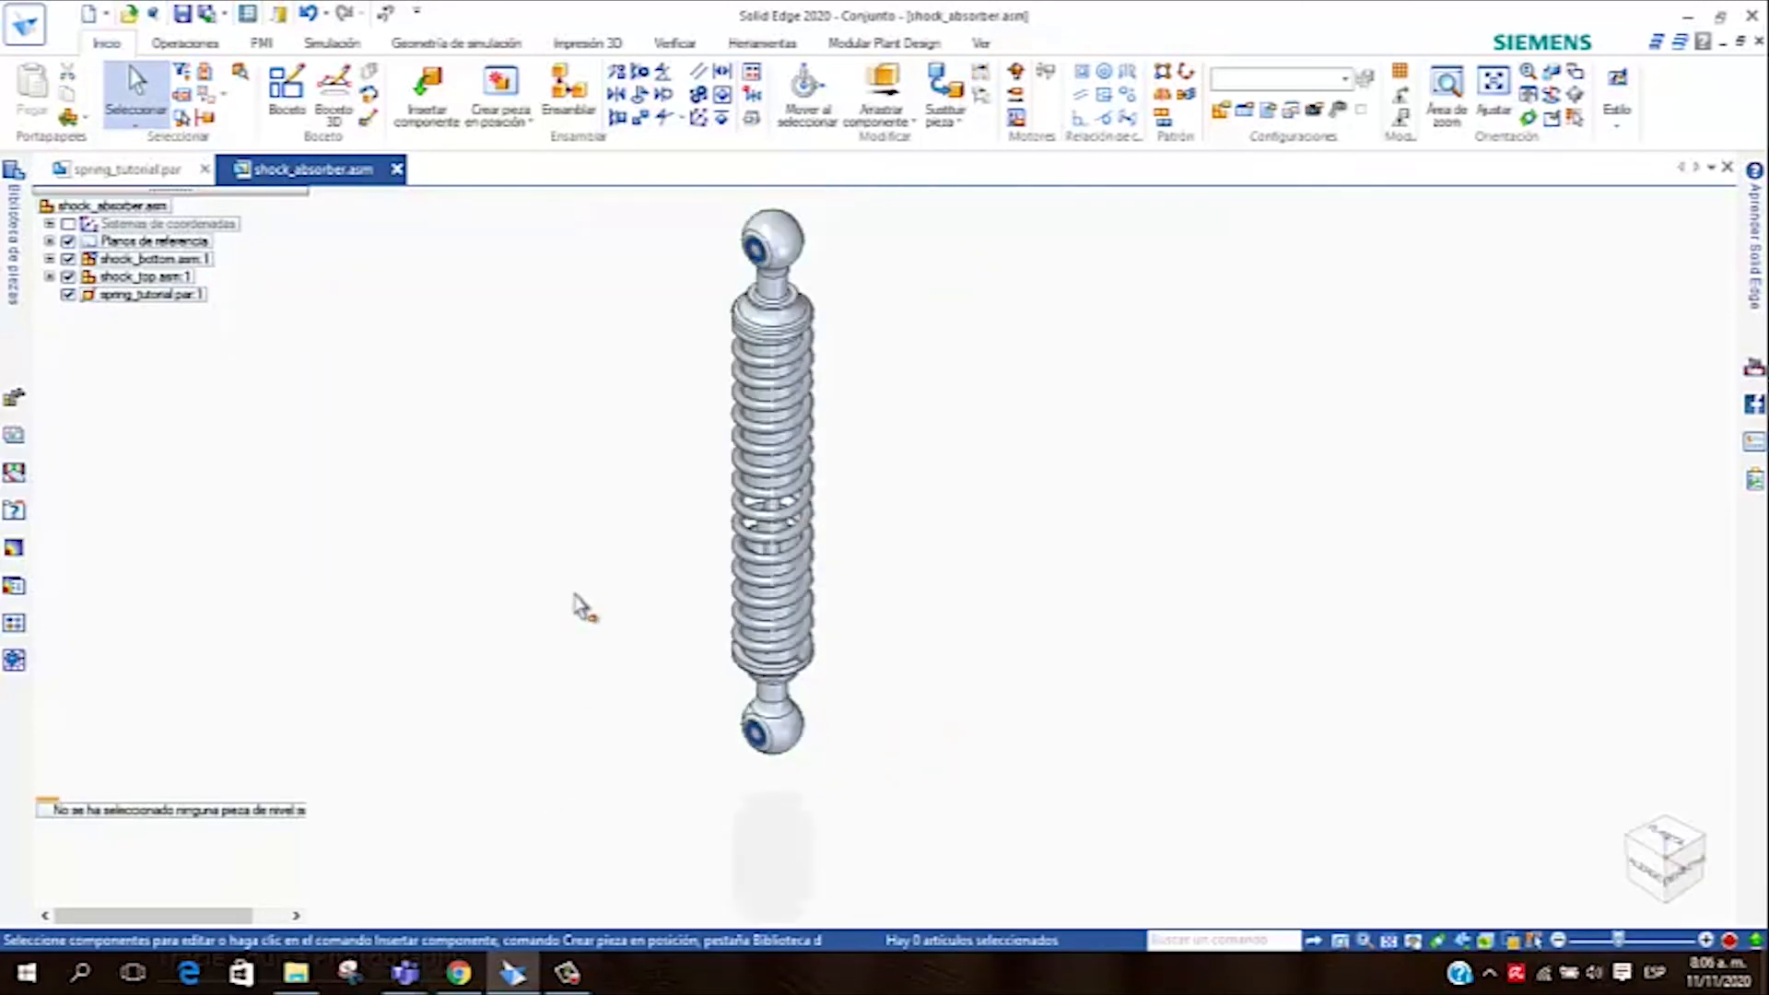
key(ctrl+f)
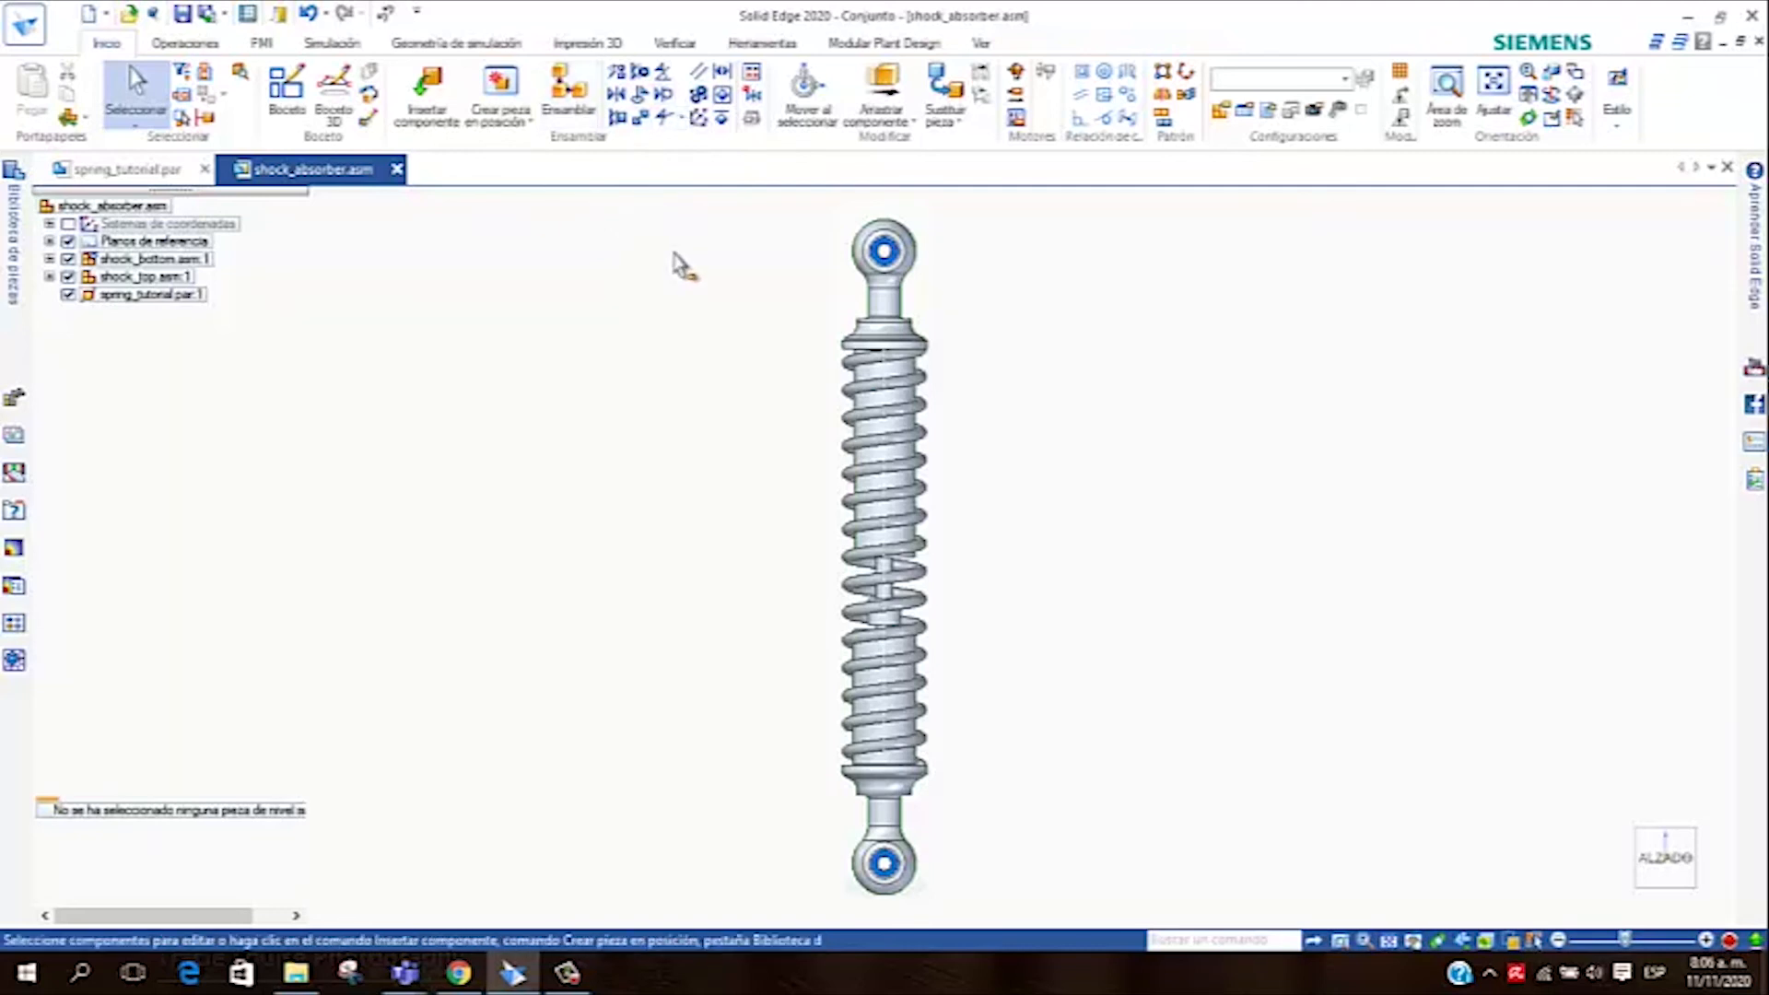
Inspect the variable tables of the top part, the bottom part and the spring directly from the assembly model
click(744, 48)
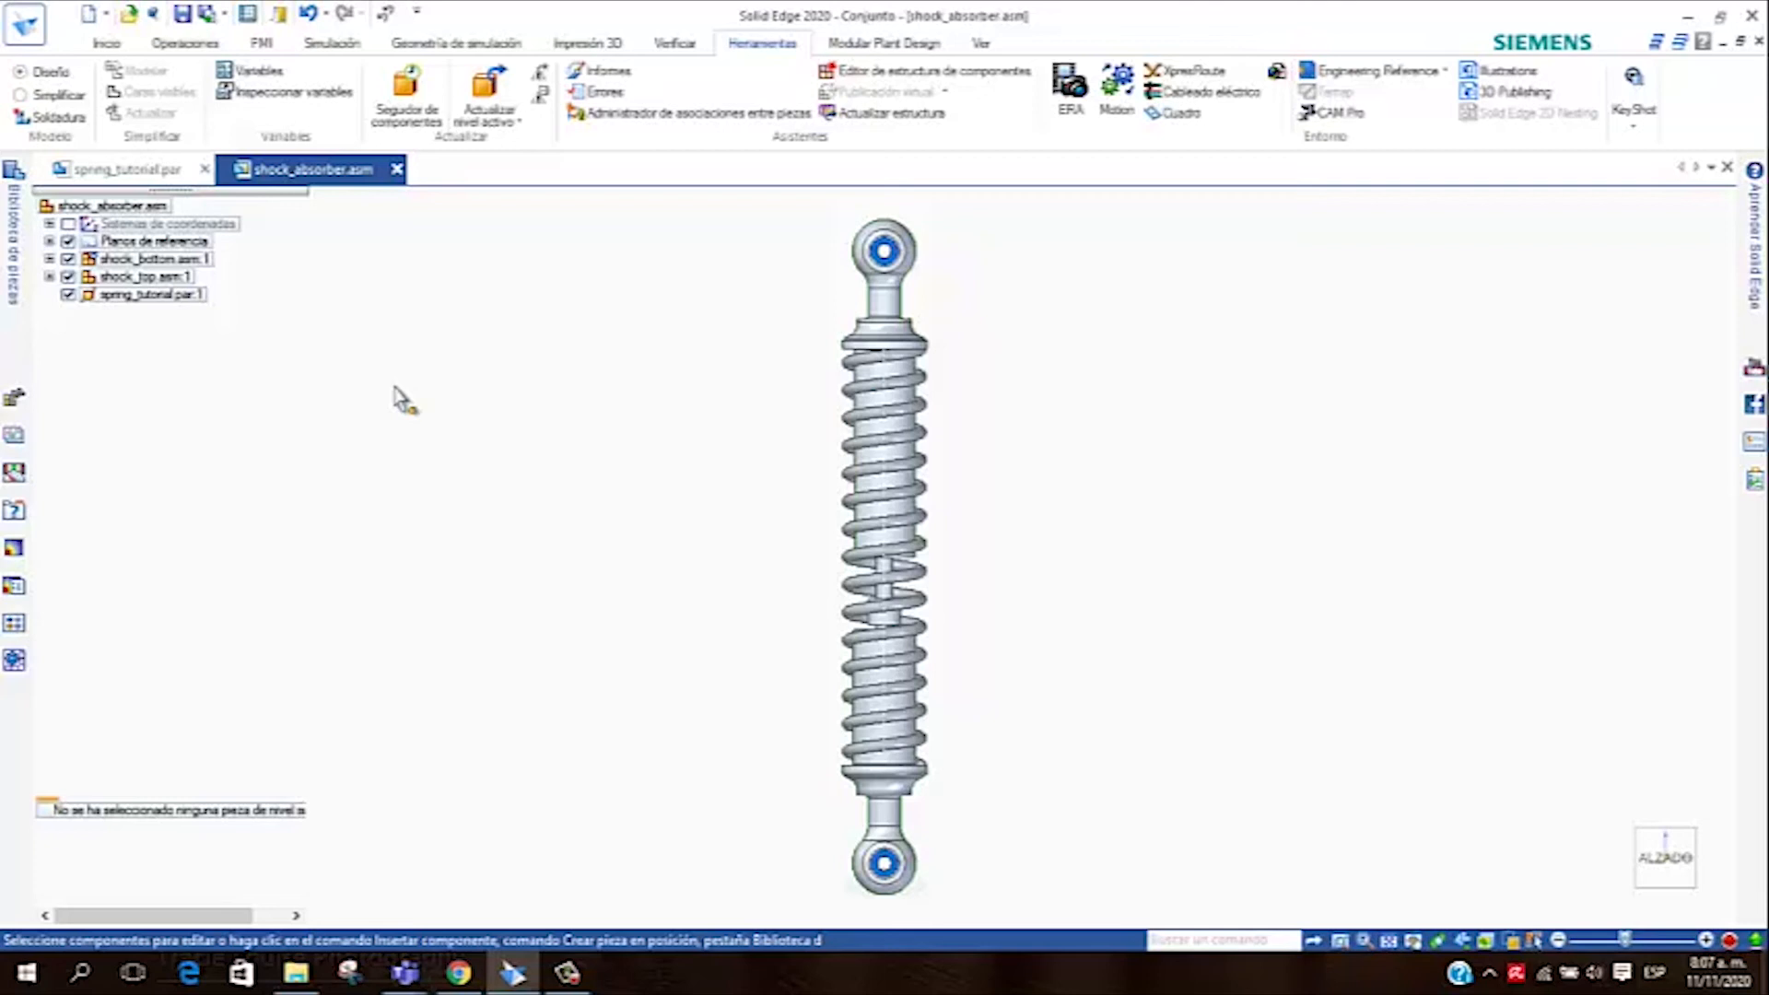
click(324, 101)
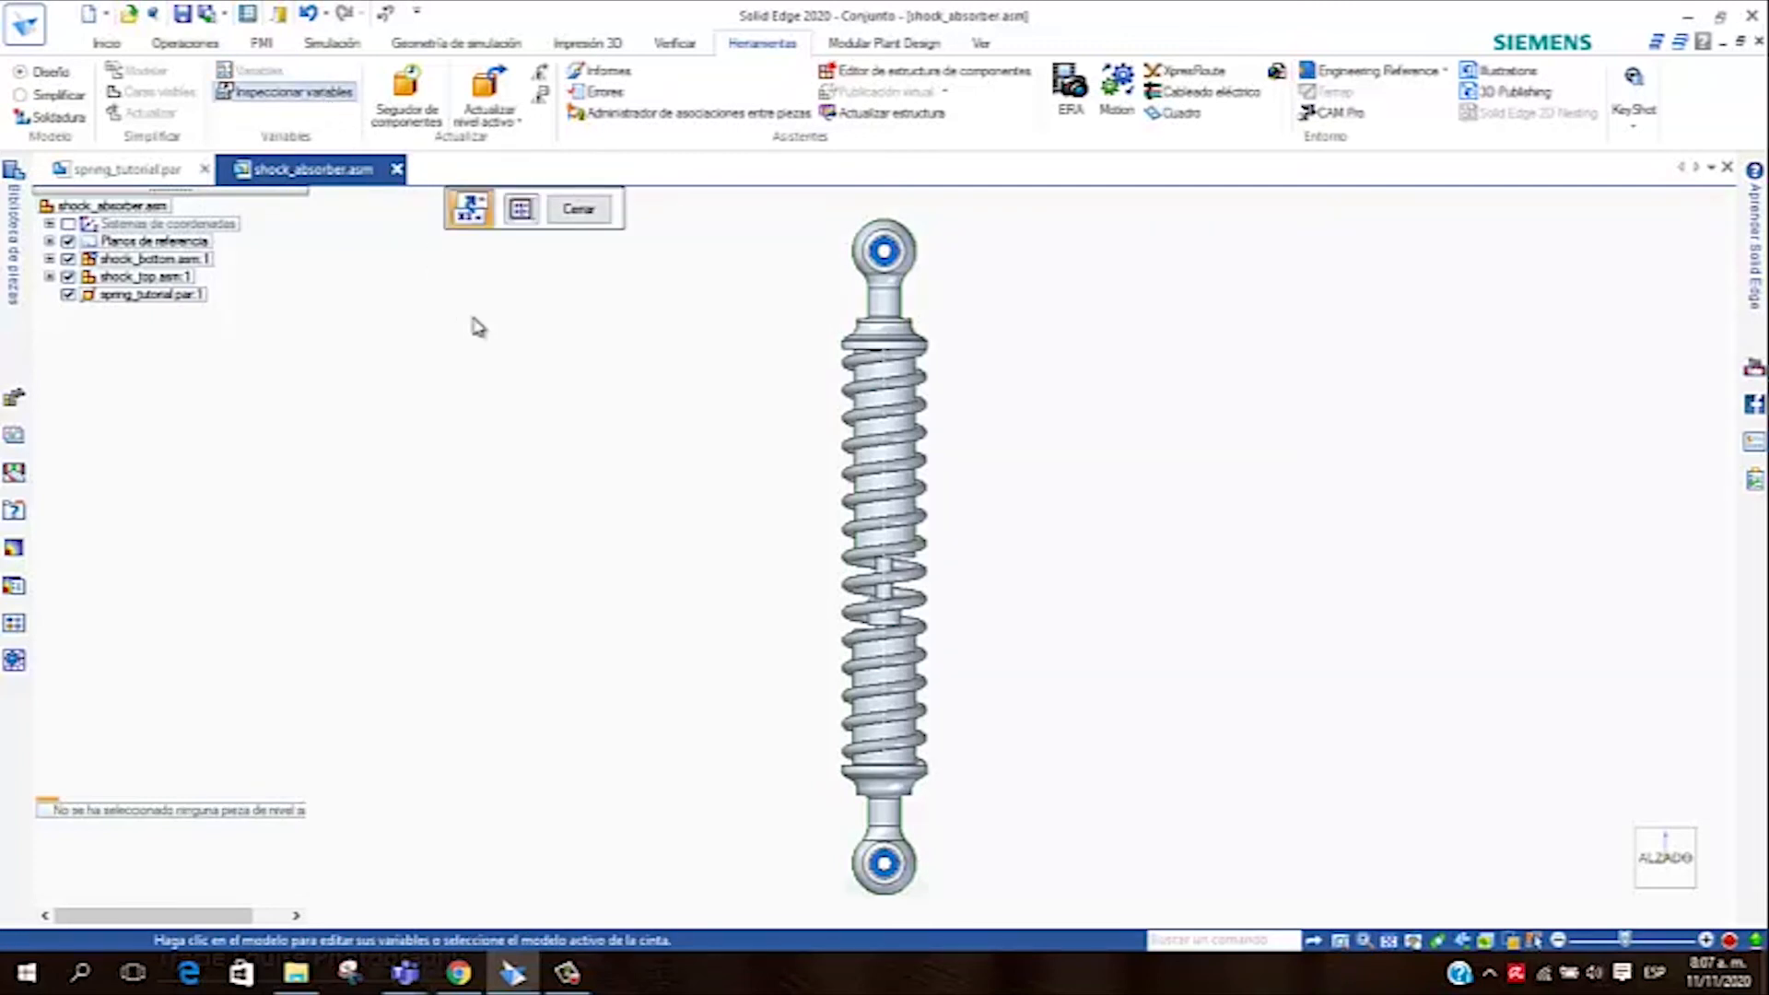
click(880, 235)
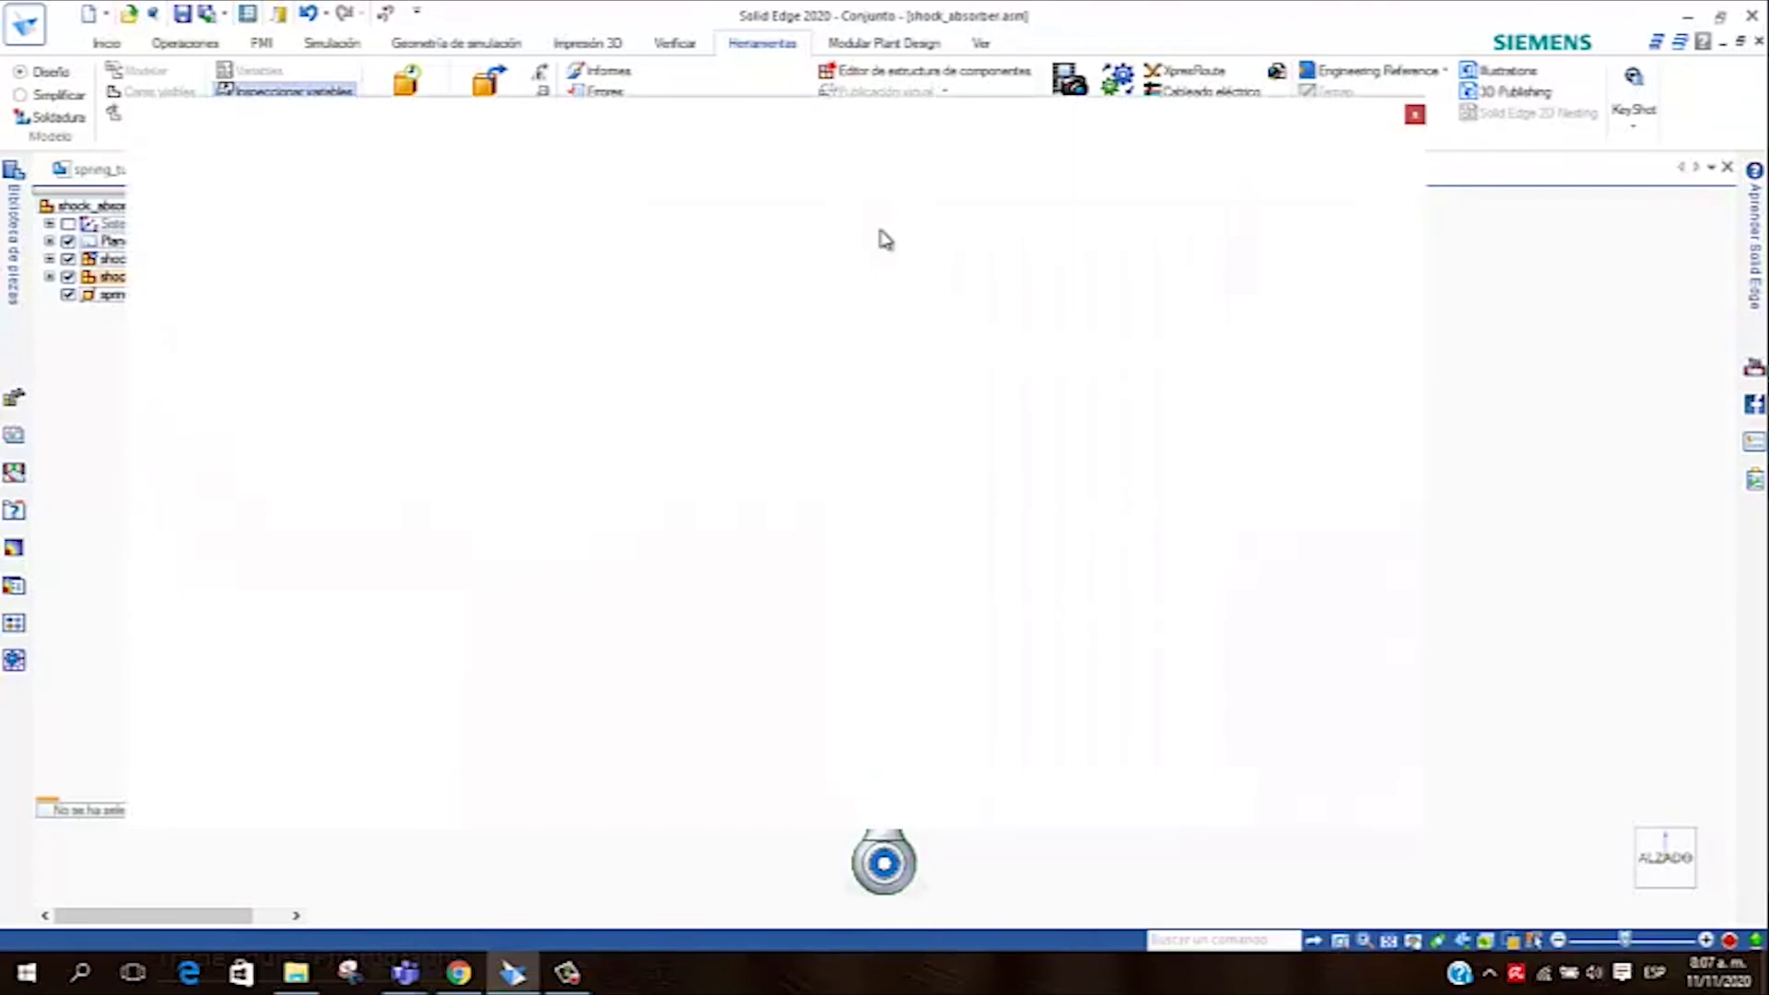
drag(704, 124, 1444, 167)
drag(1182, 169, 1389, 145)
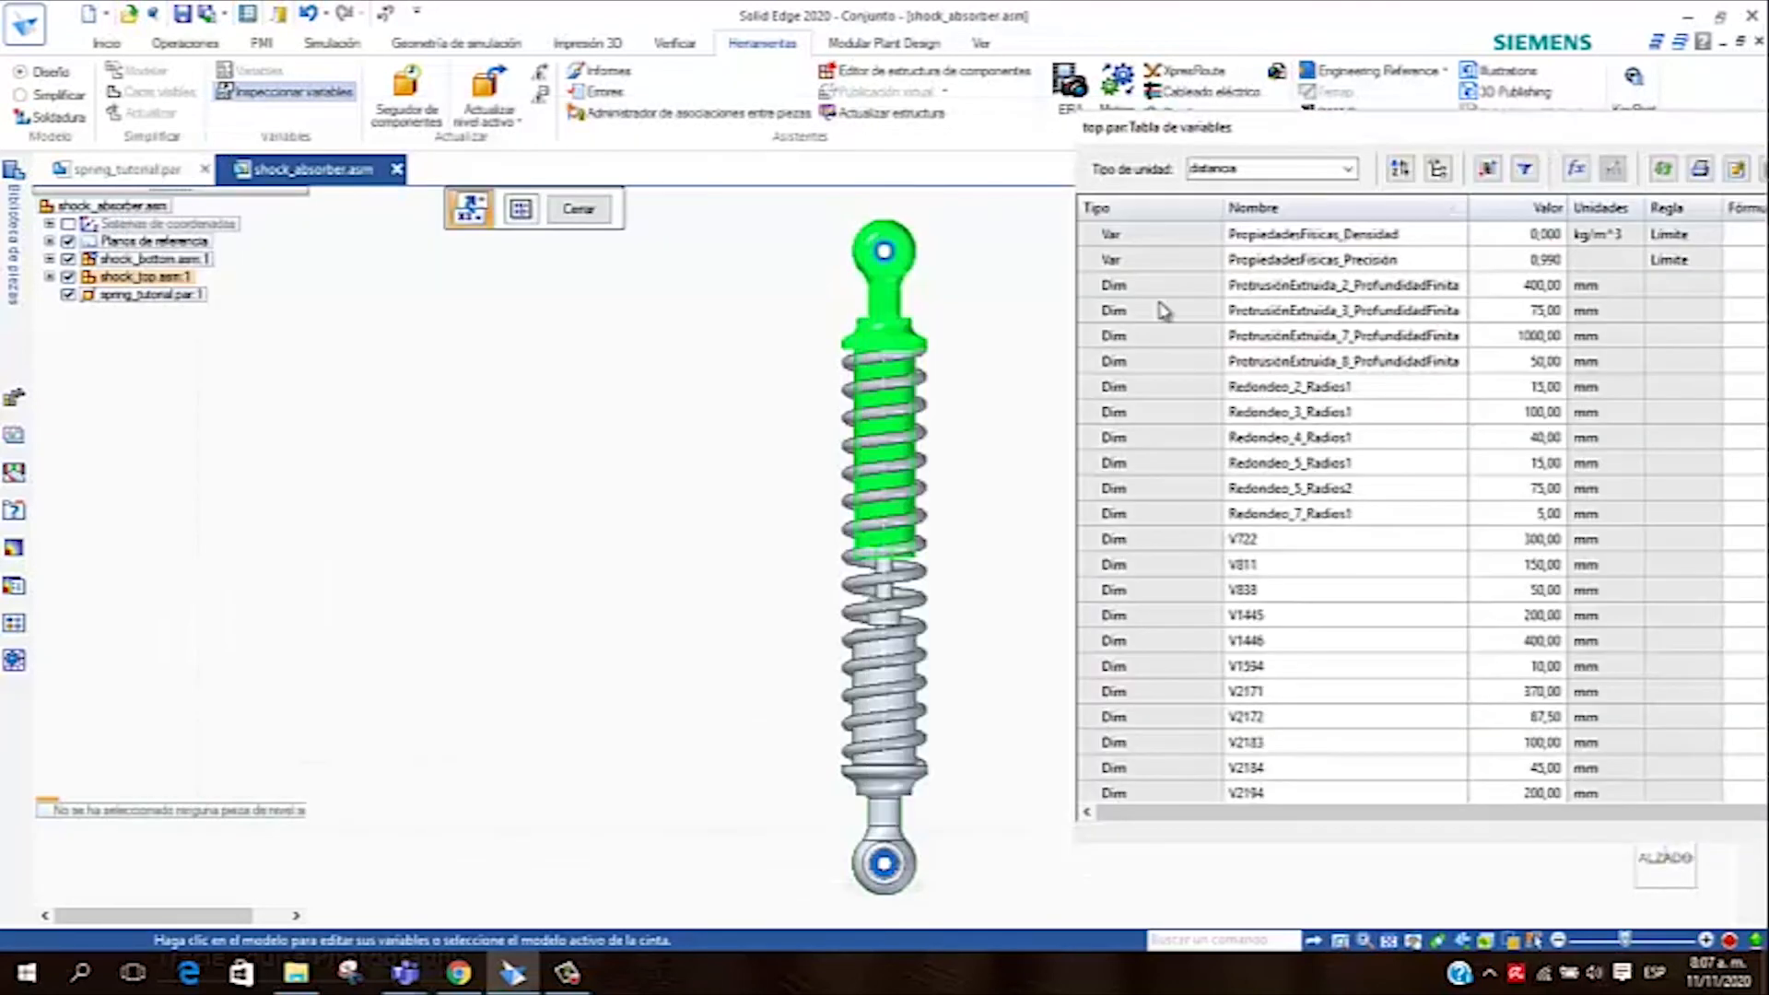
click(887, 861)
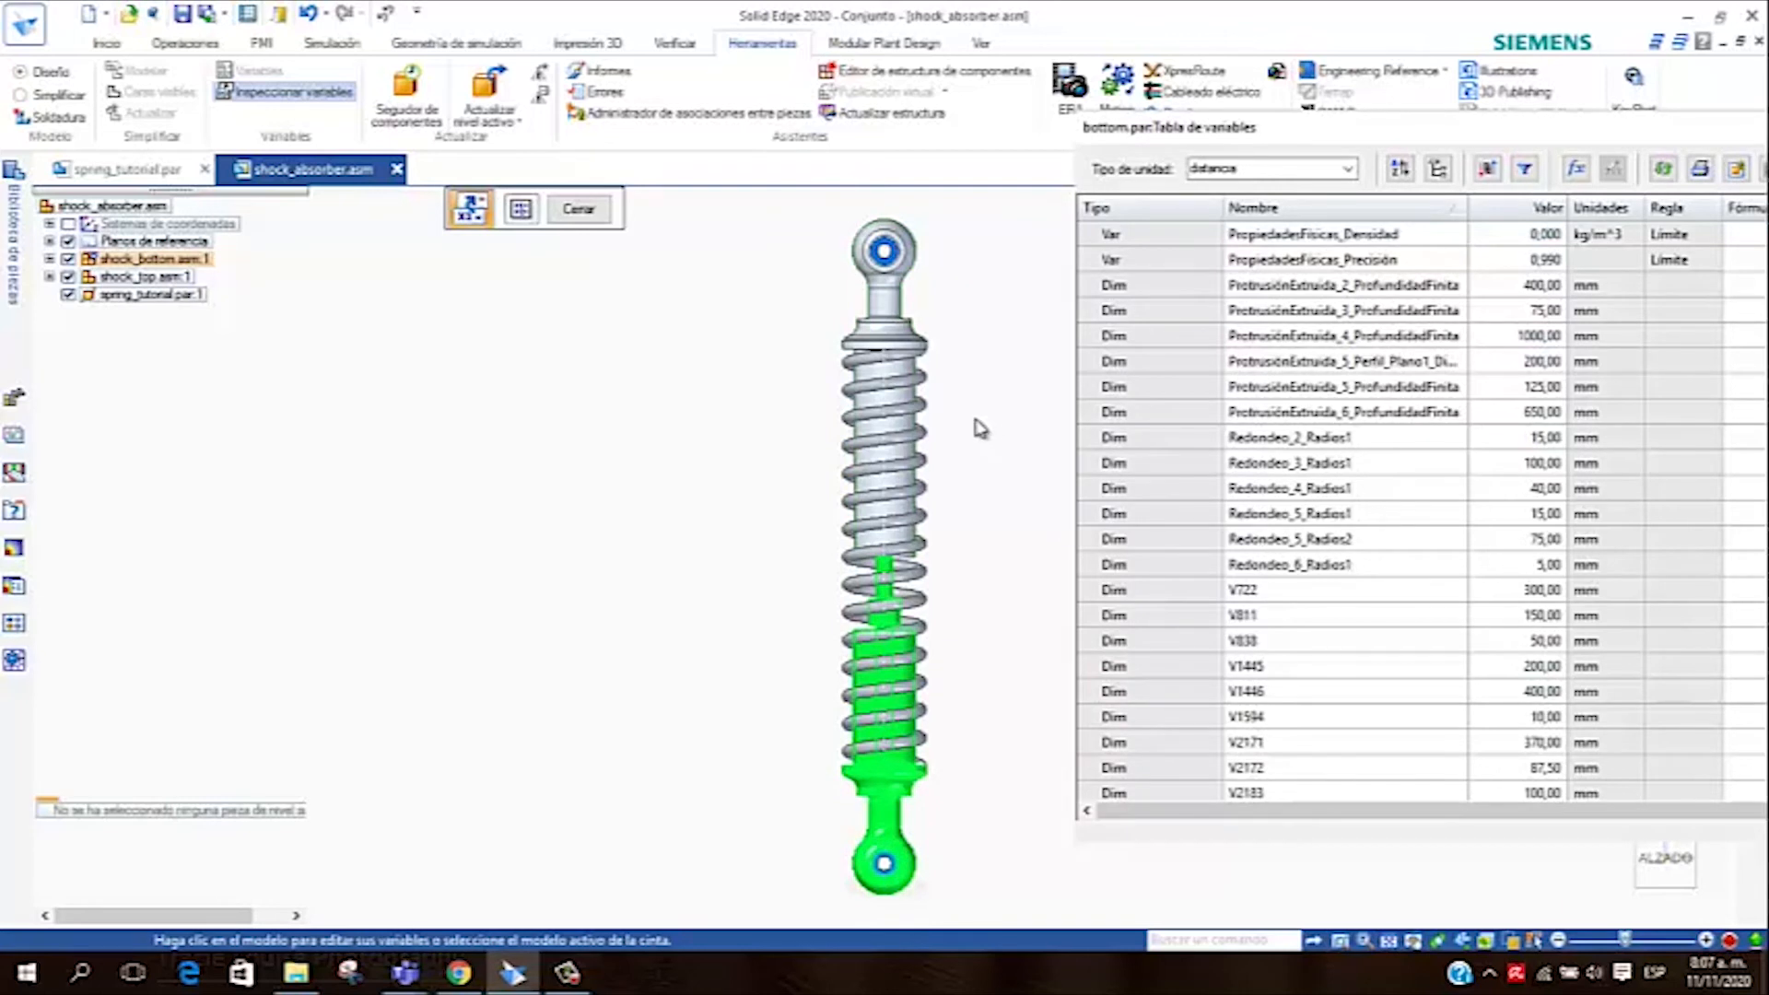
click(925, 392)
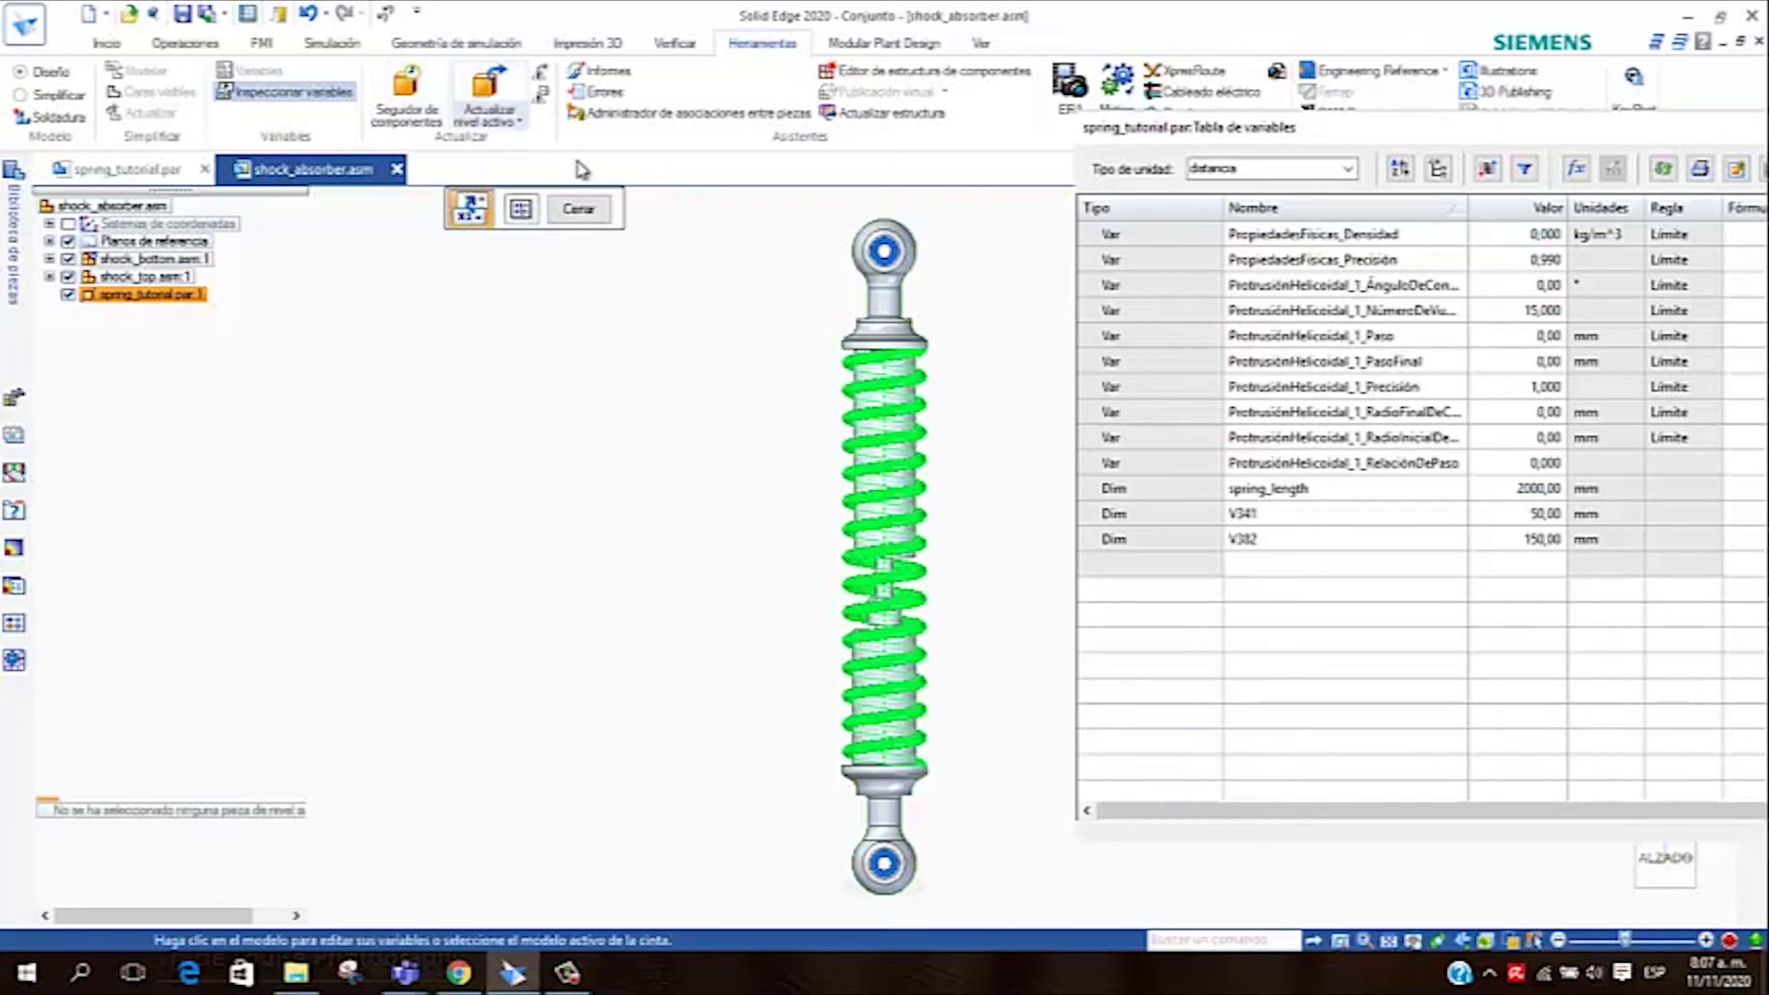
Examine the variable table of the active shock_absorber assembly and close the variable inspection
click(522, 210)
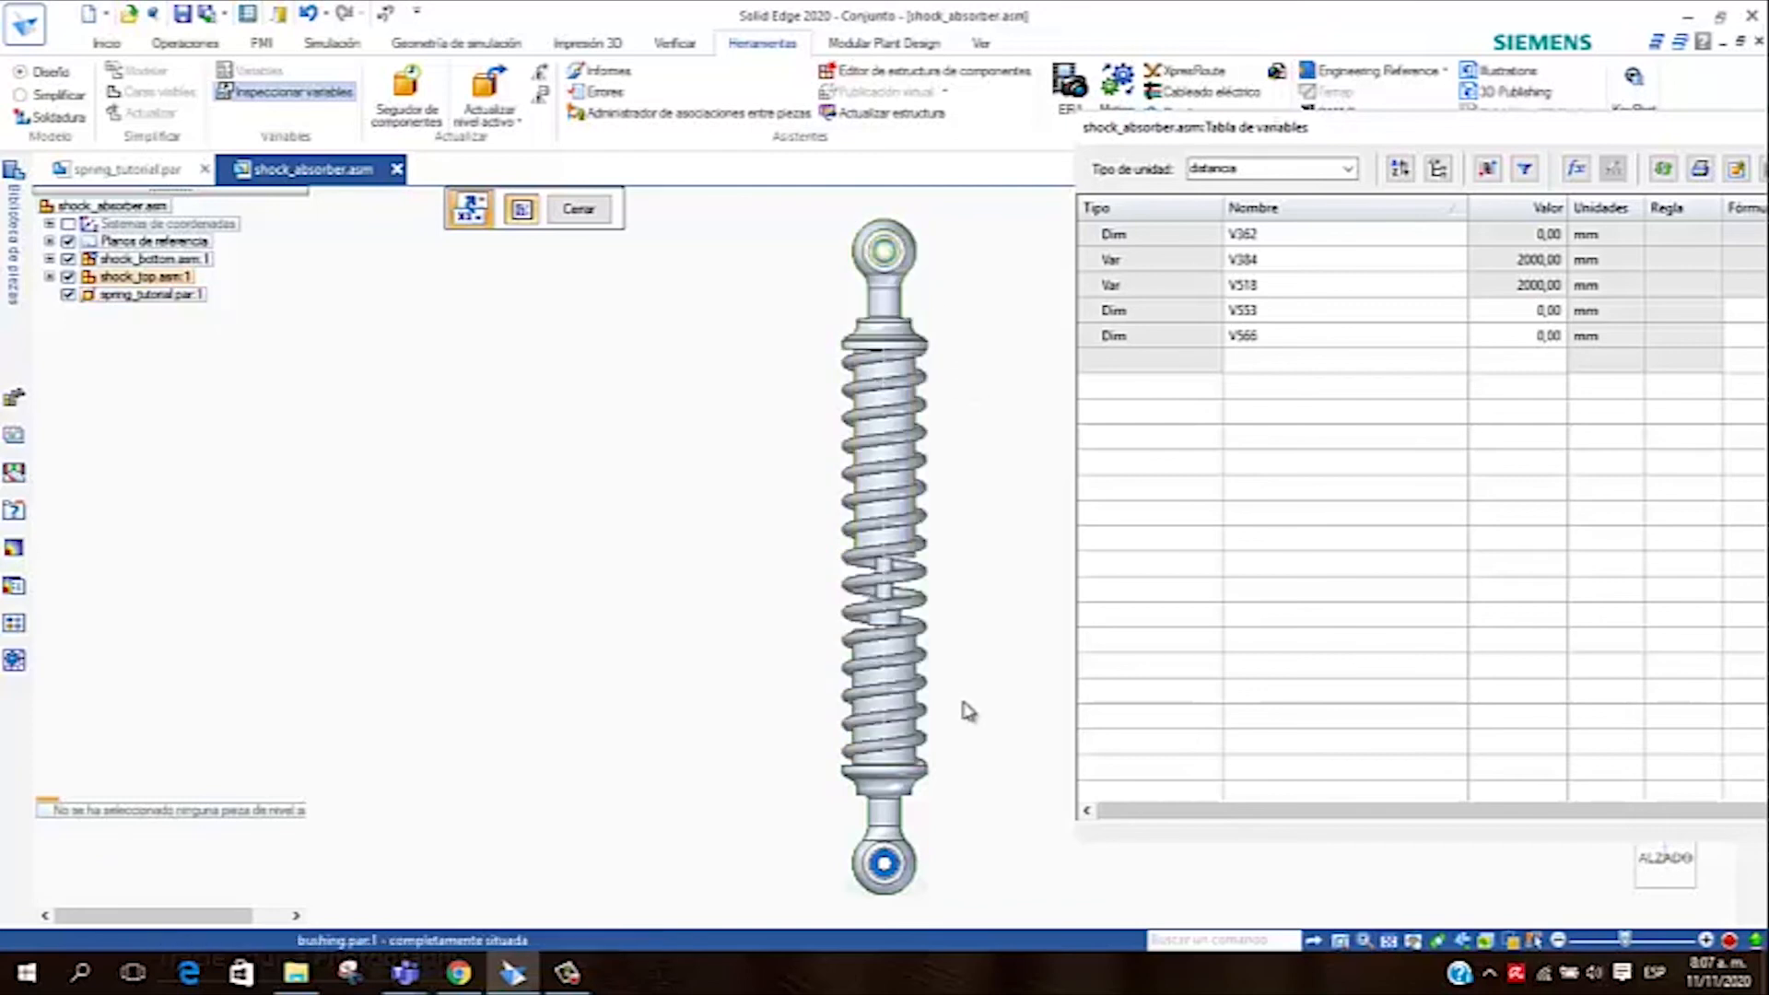
drag(1417, 135, 1232, 169)
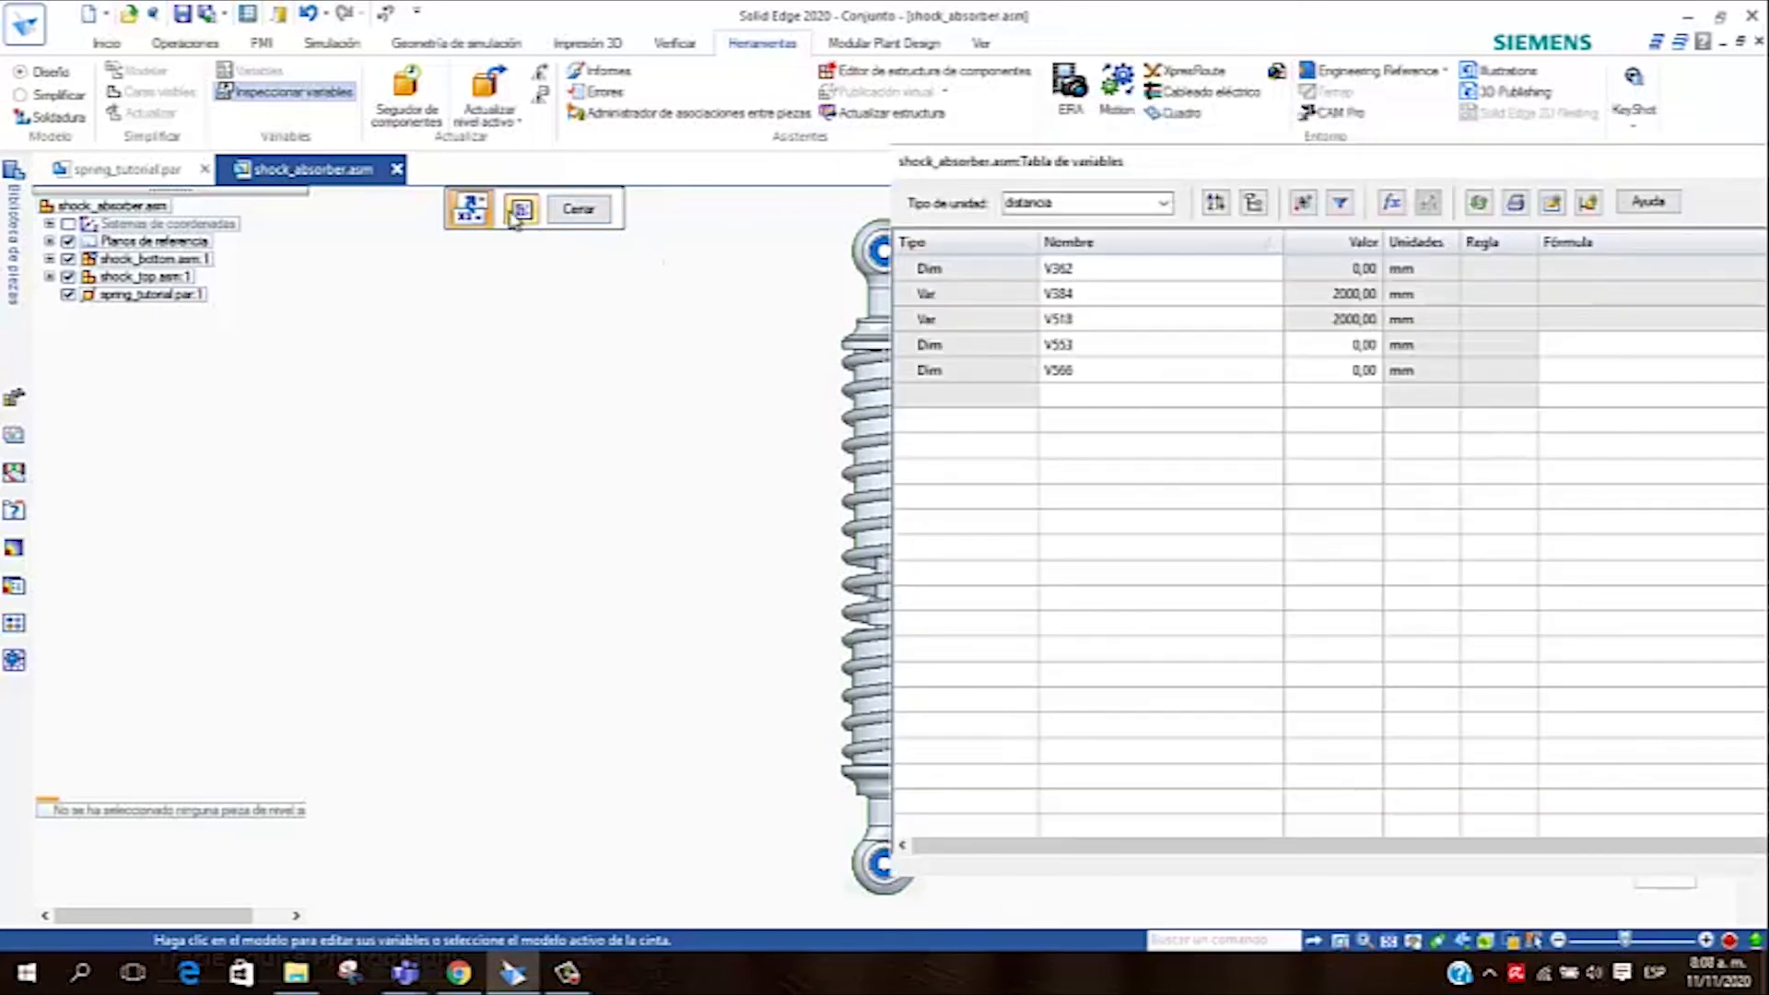
click(578, 208)
Inspect the spring's variables in the assembly, set spring_length to 1500 mm and reposition the variable table window
click(286, 93)
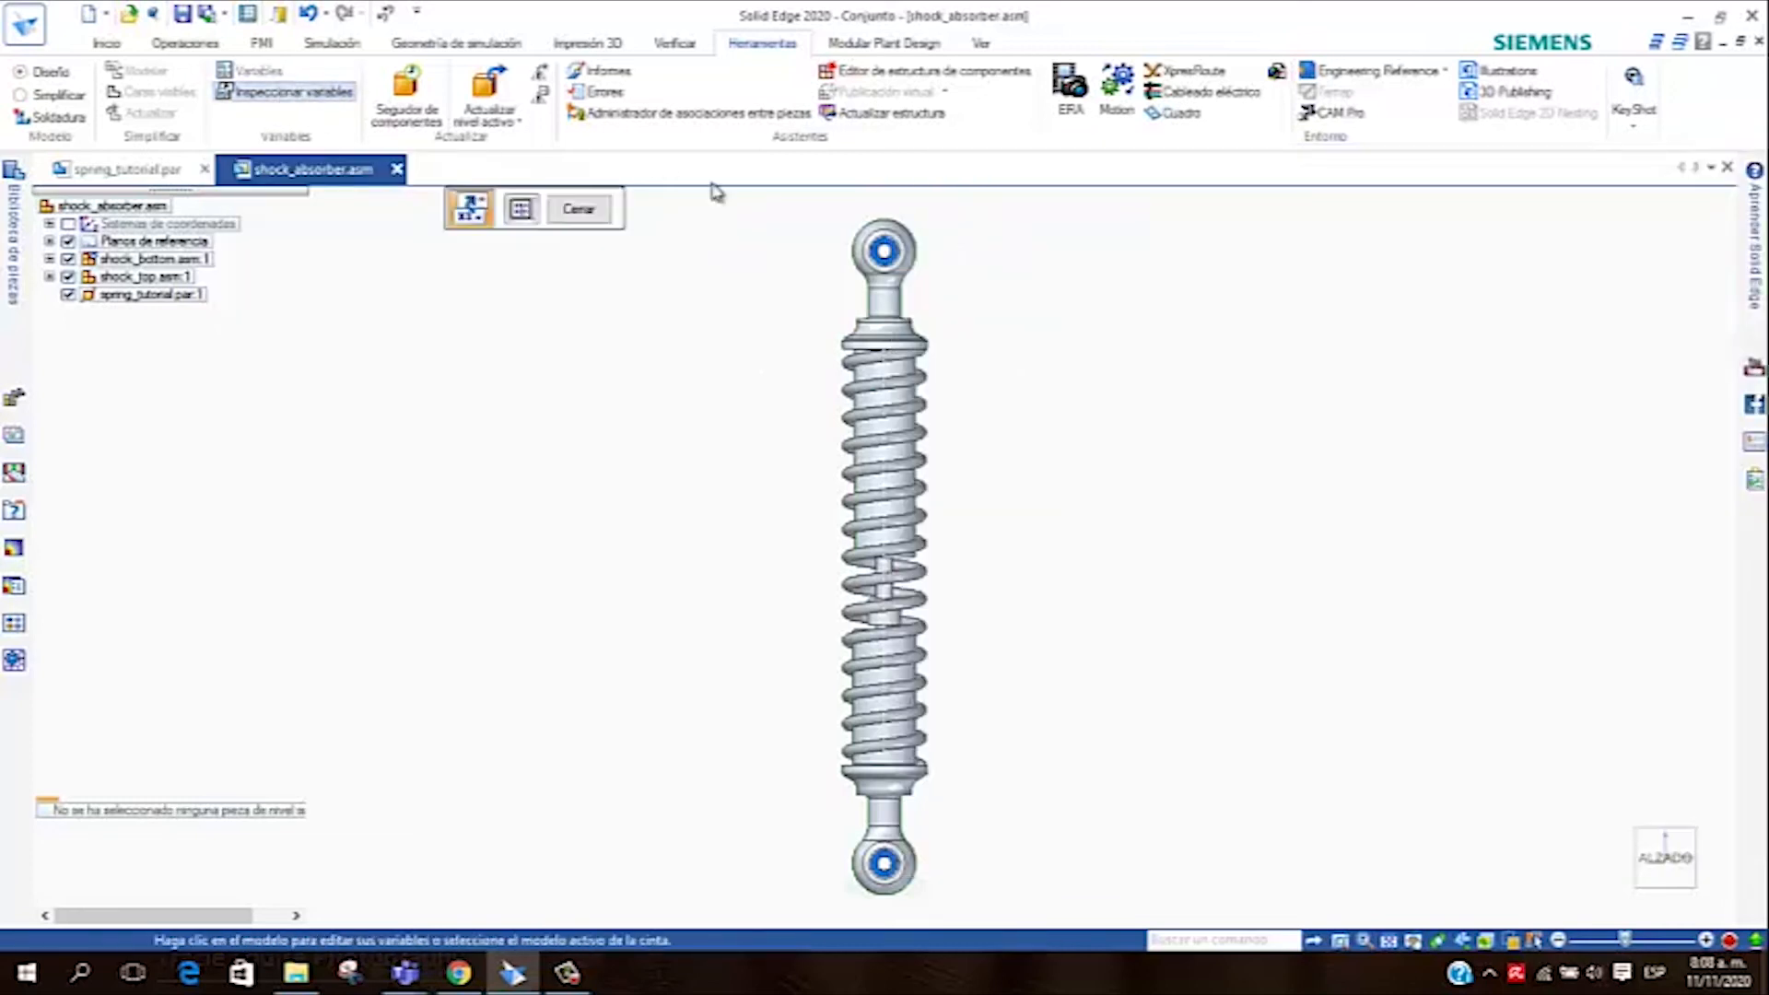
click(850, 372)
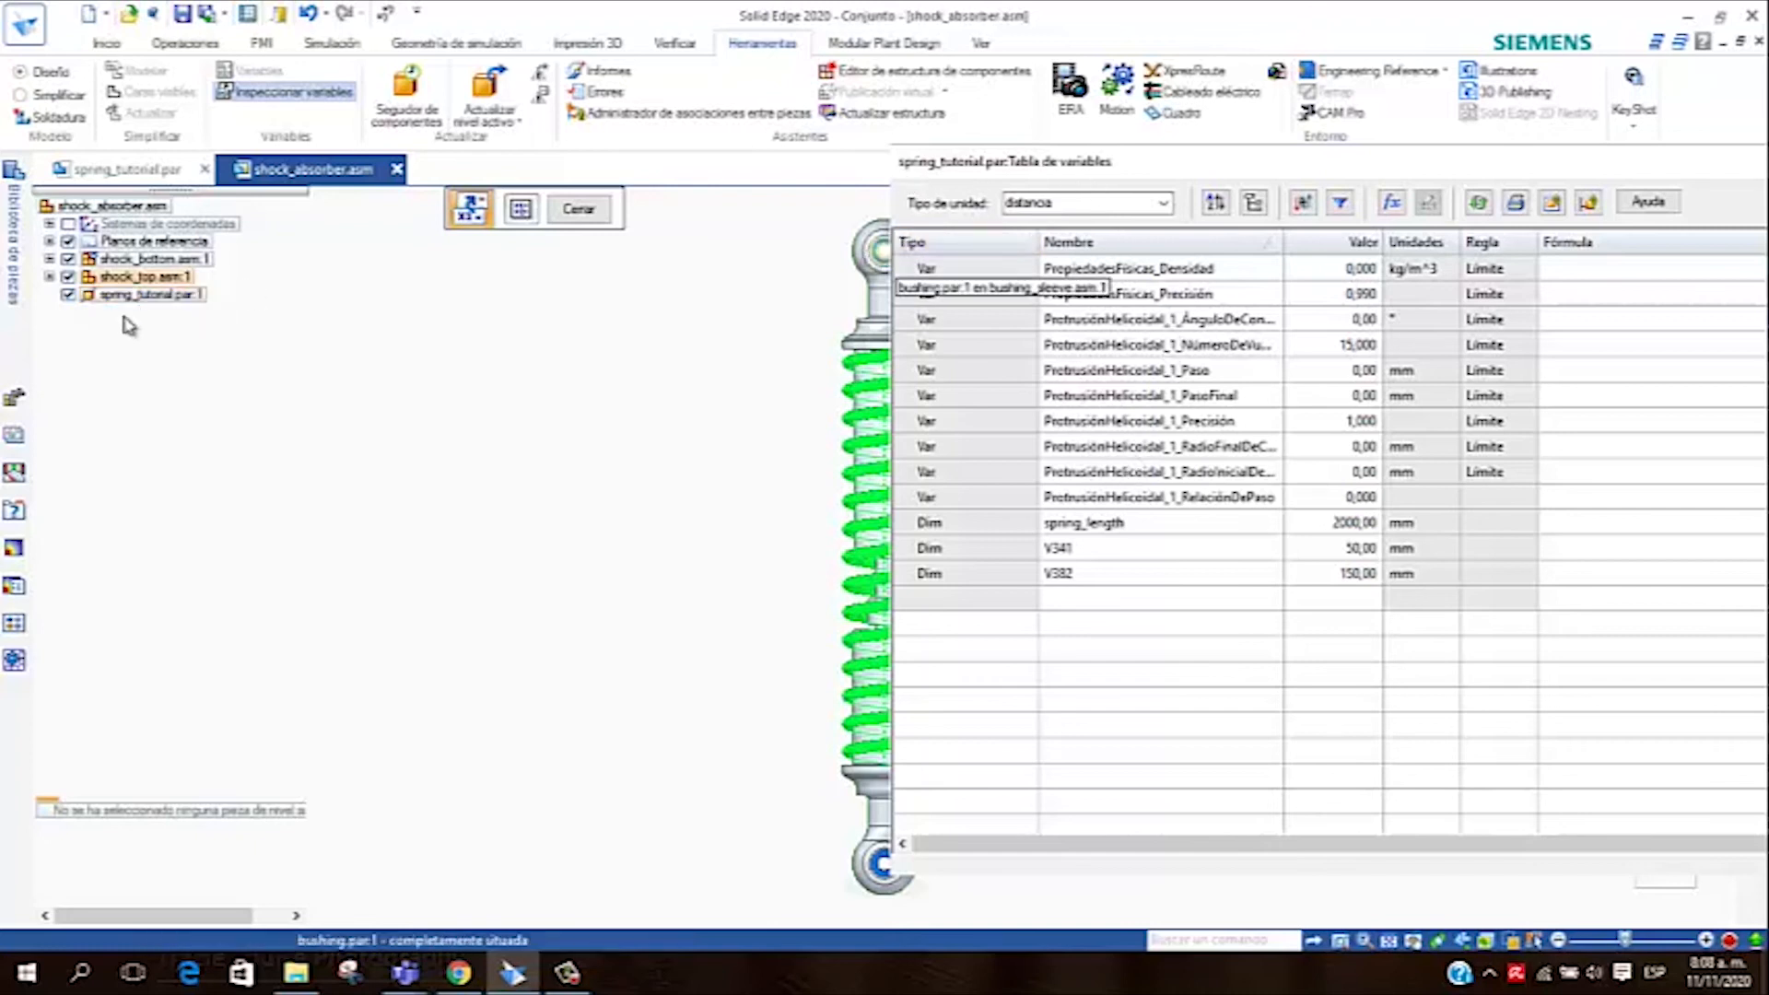
scroll(97, 339, down, 2)
scroll(620, 295, up, 1)
scroll(758, 316, up, 1)
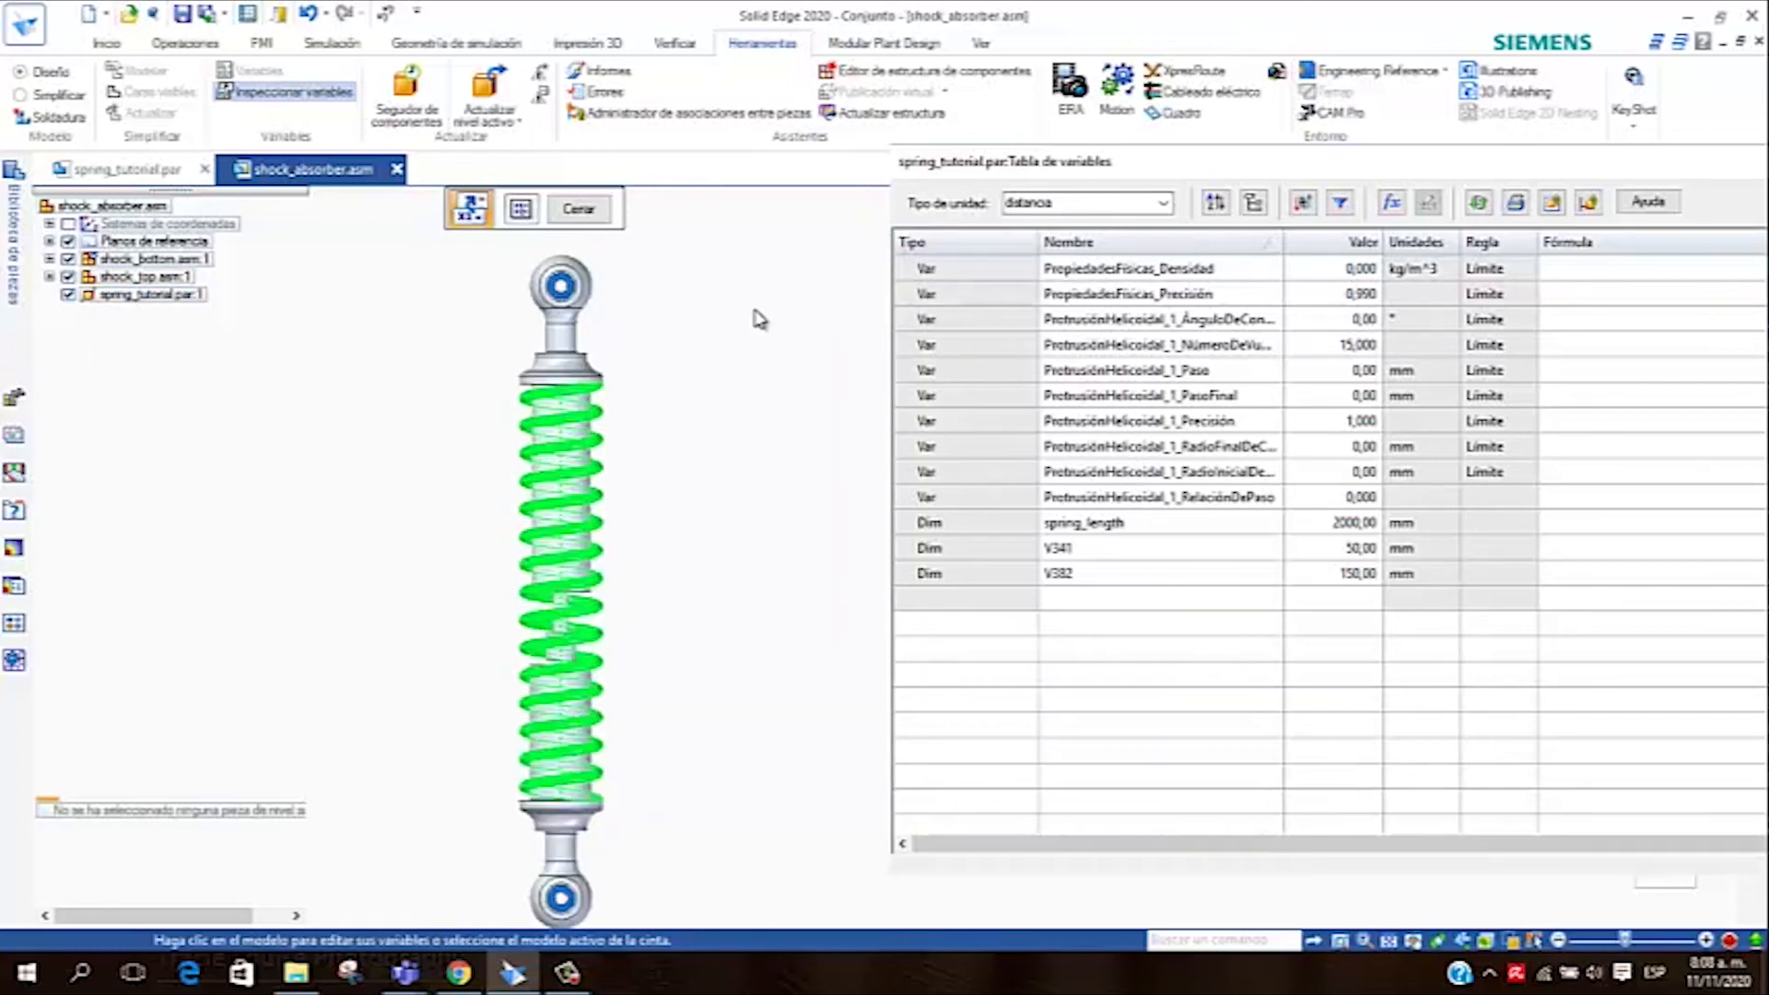
scroll(885, 383, down, 1)
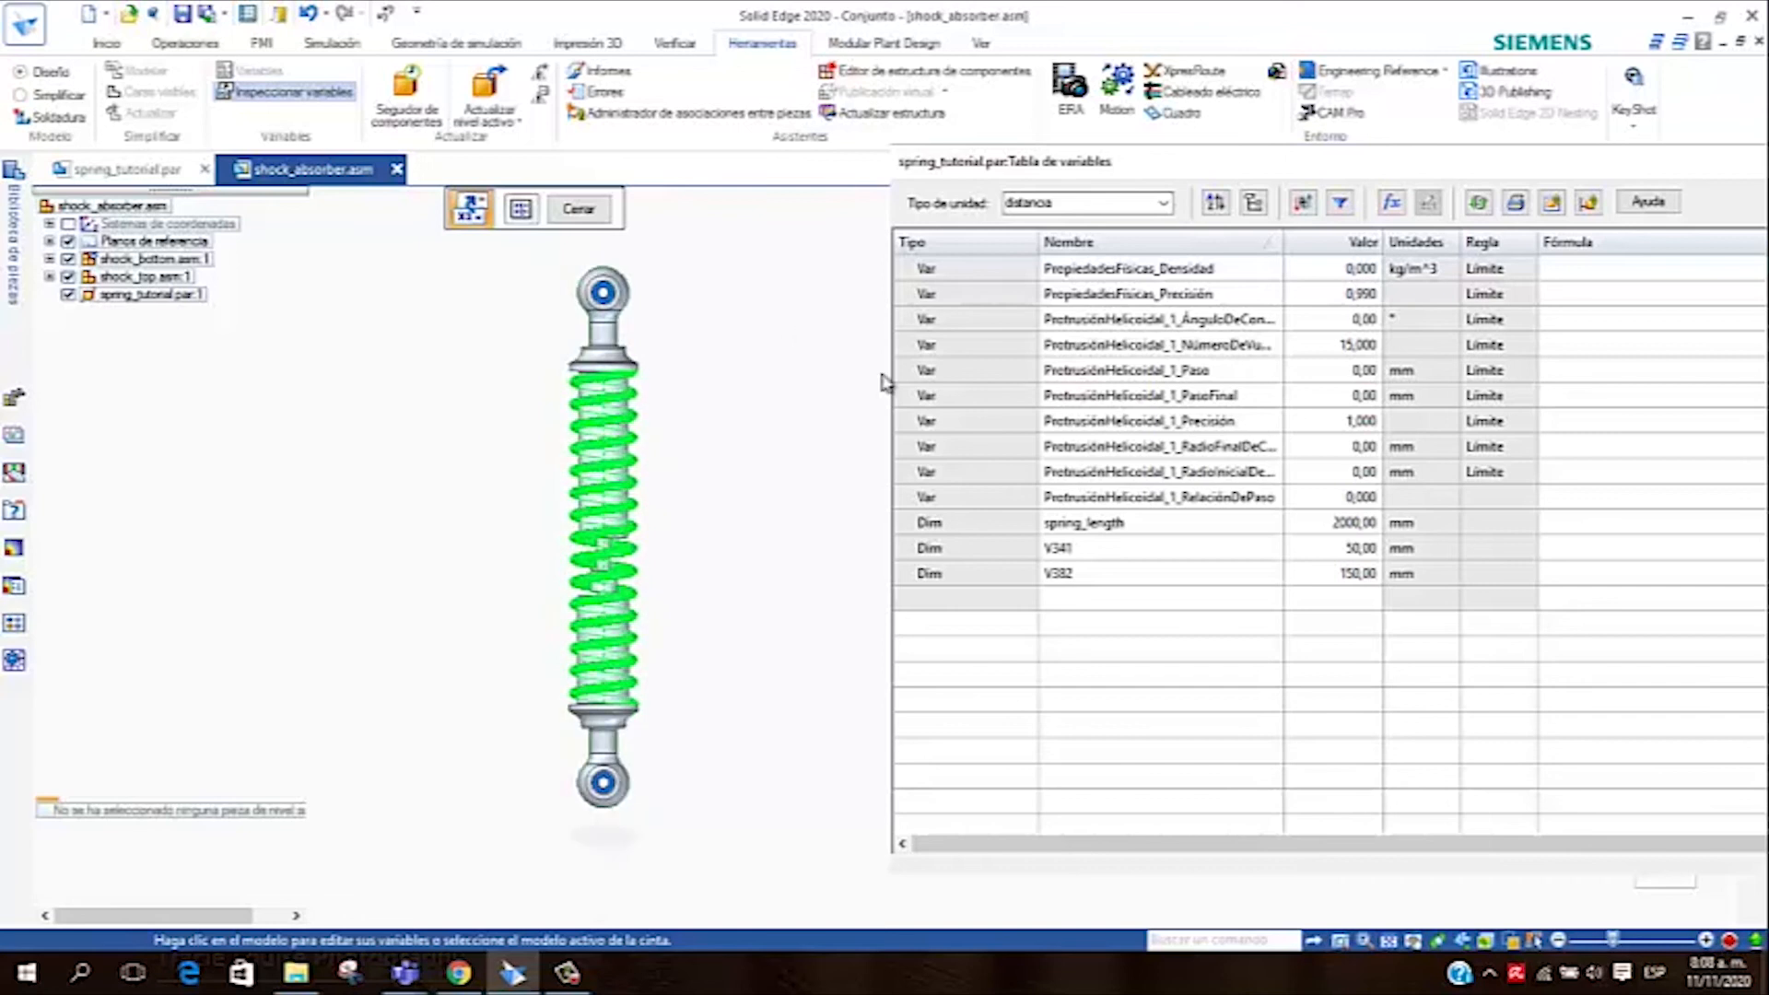
click(1106, 533)
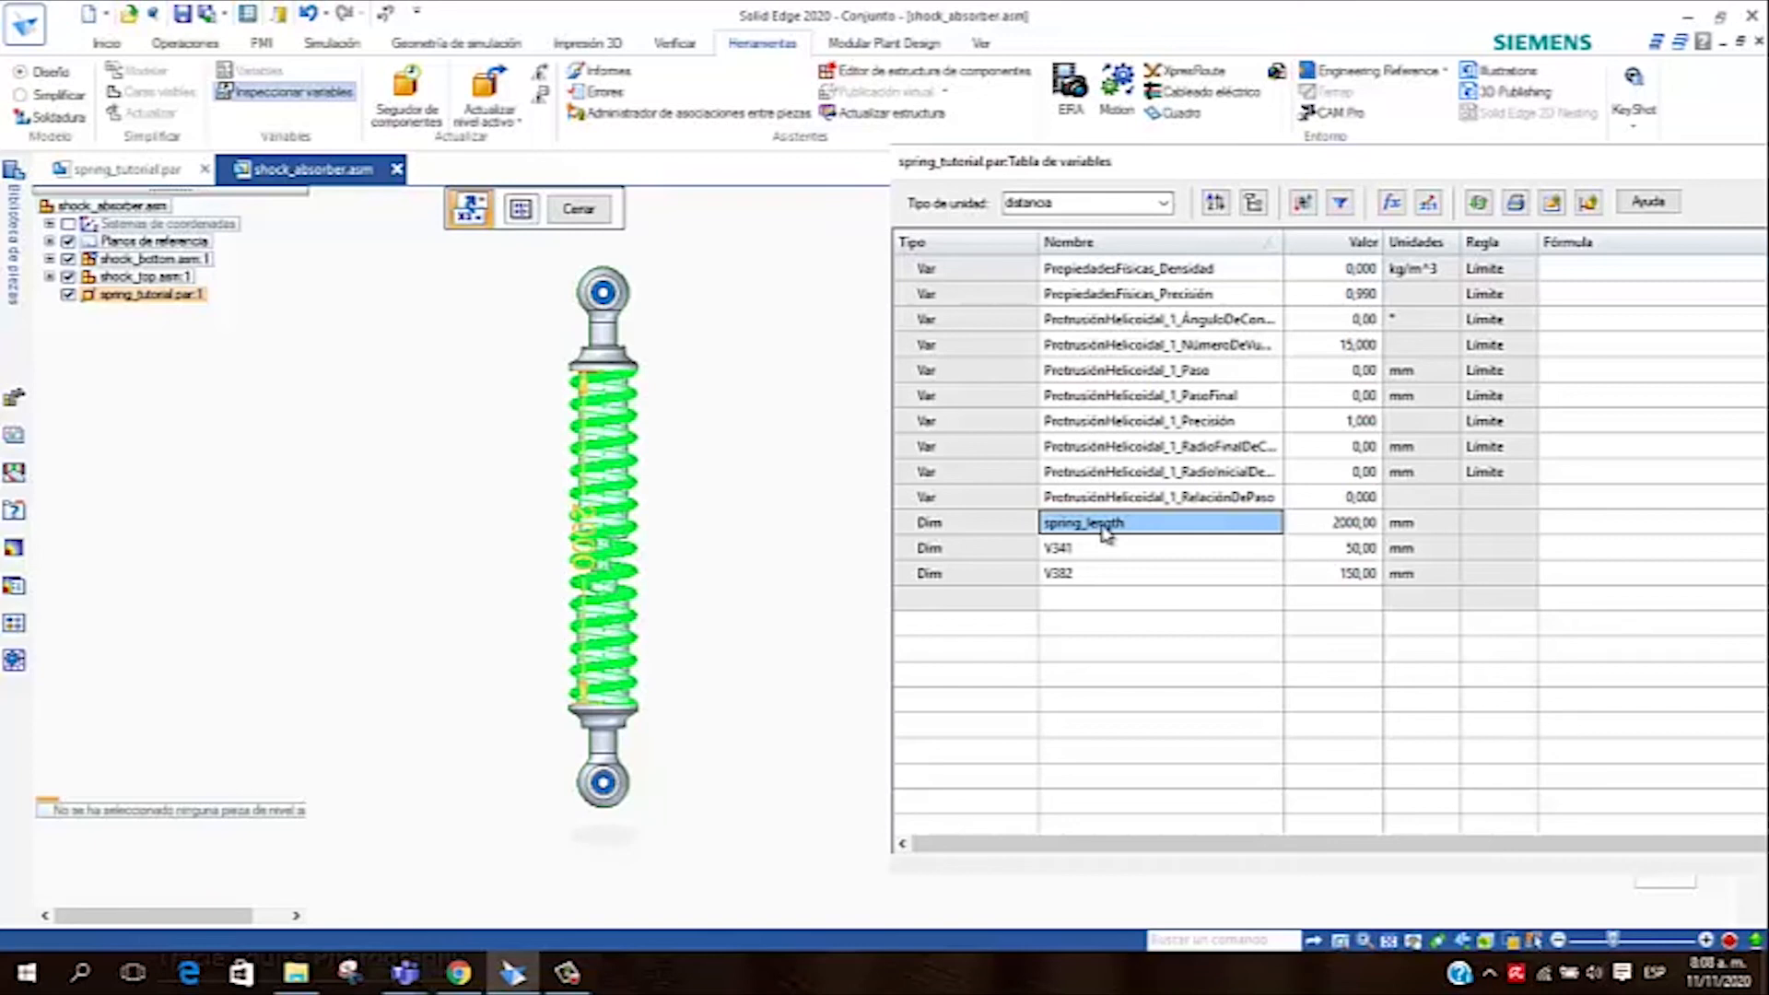
click(1329, 525)
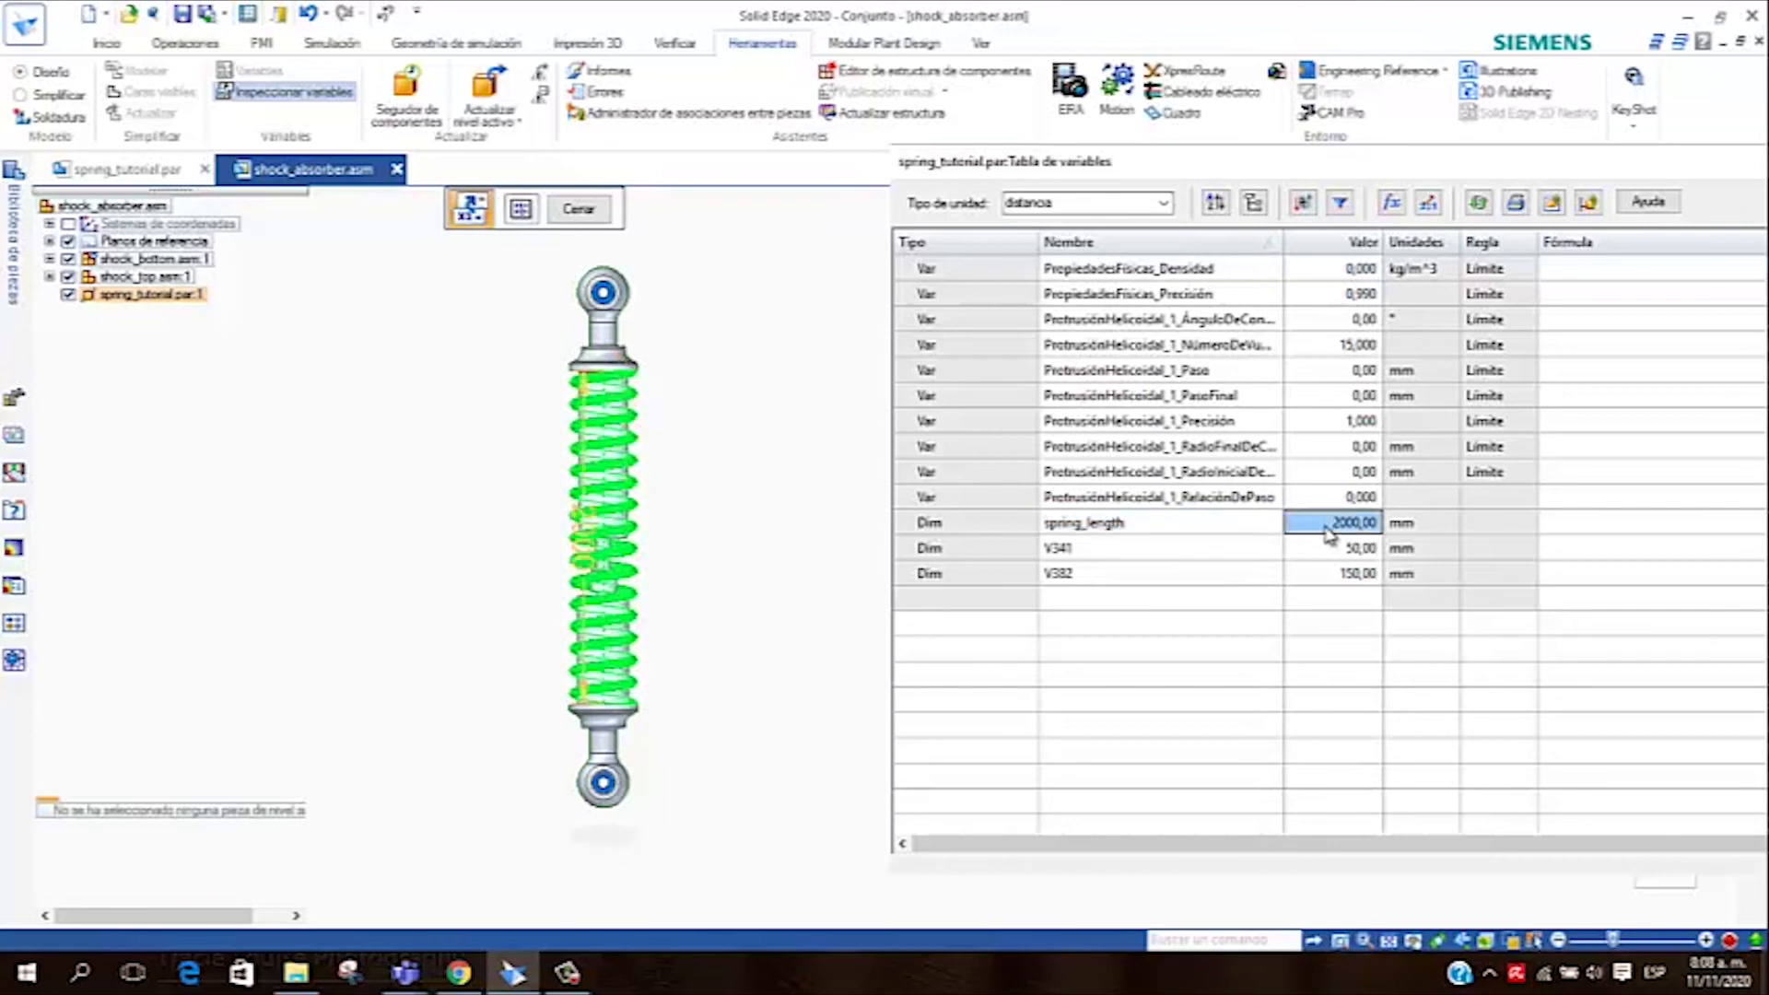
text(1500)
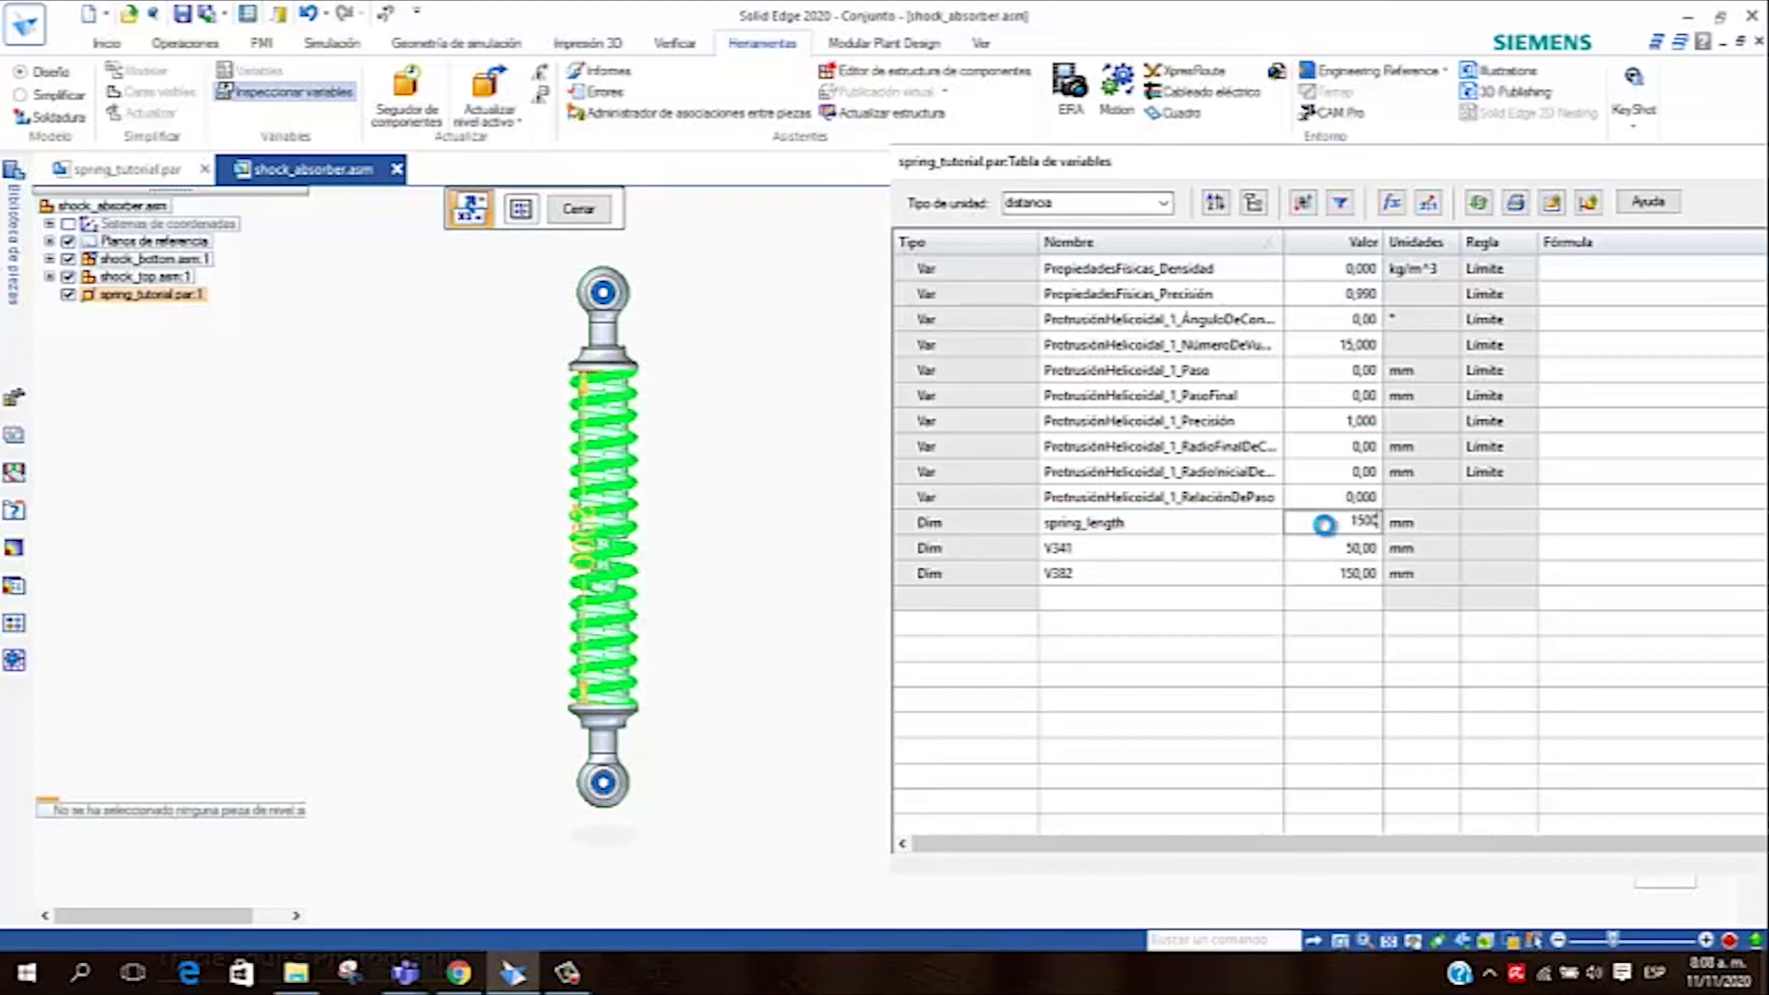
double_click(1472, 165)
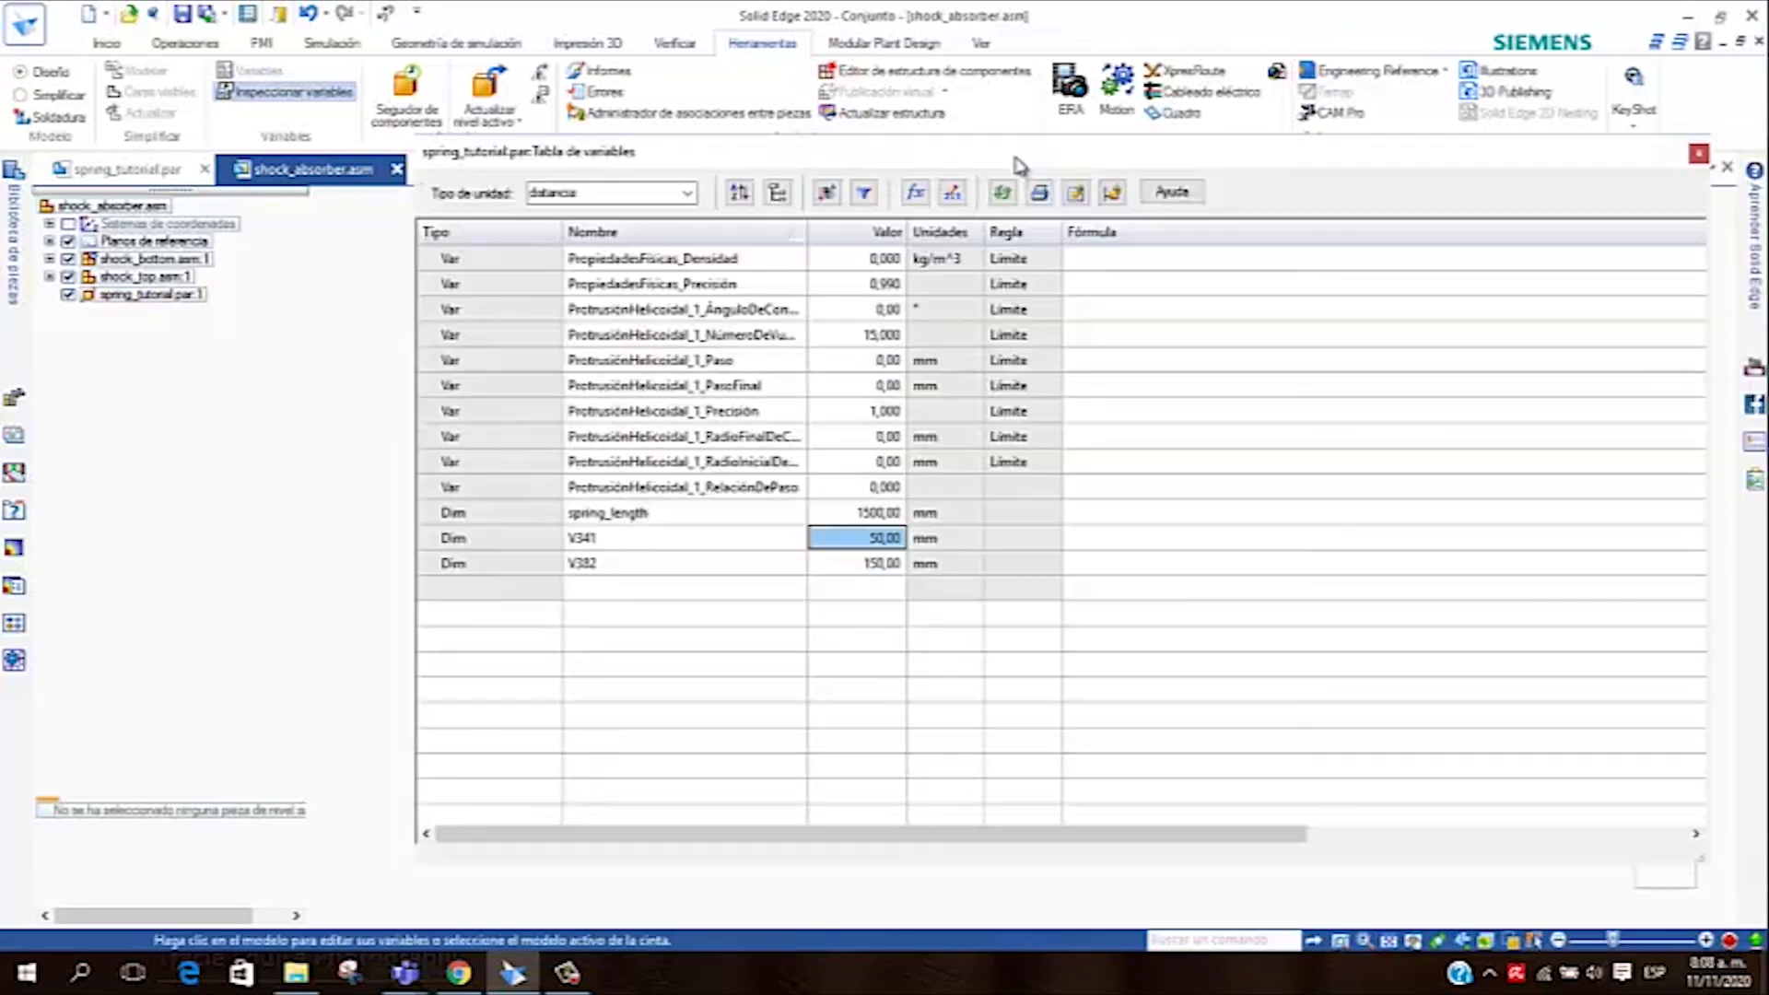
Inspect the spring's variables in the assembly, set spring_length to 30000 mm and view the whole assembly from the front
click(1697, 155)
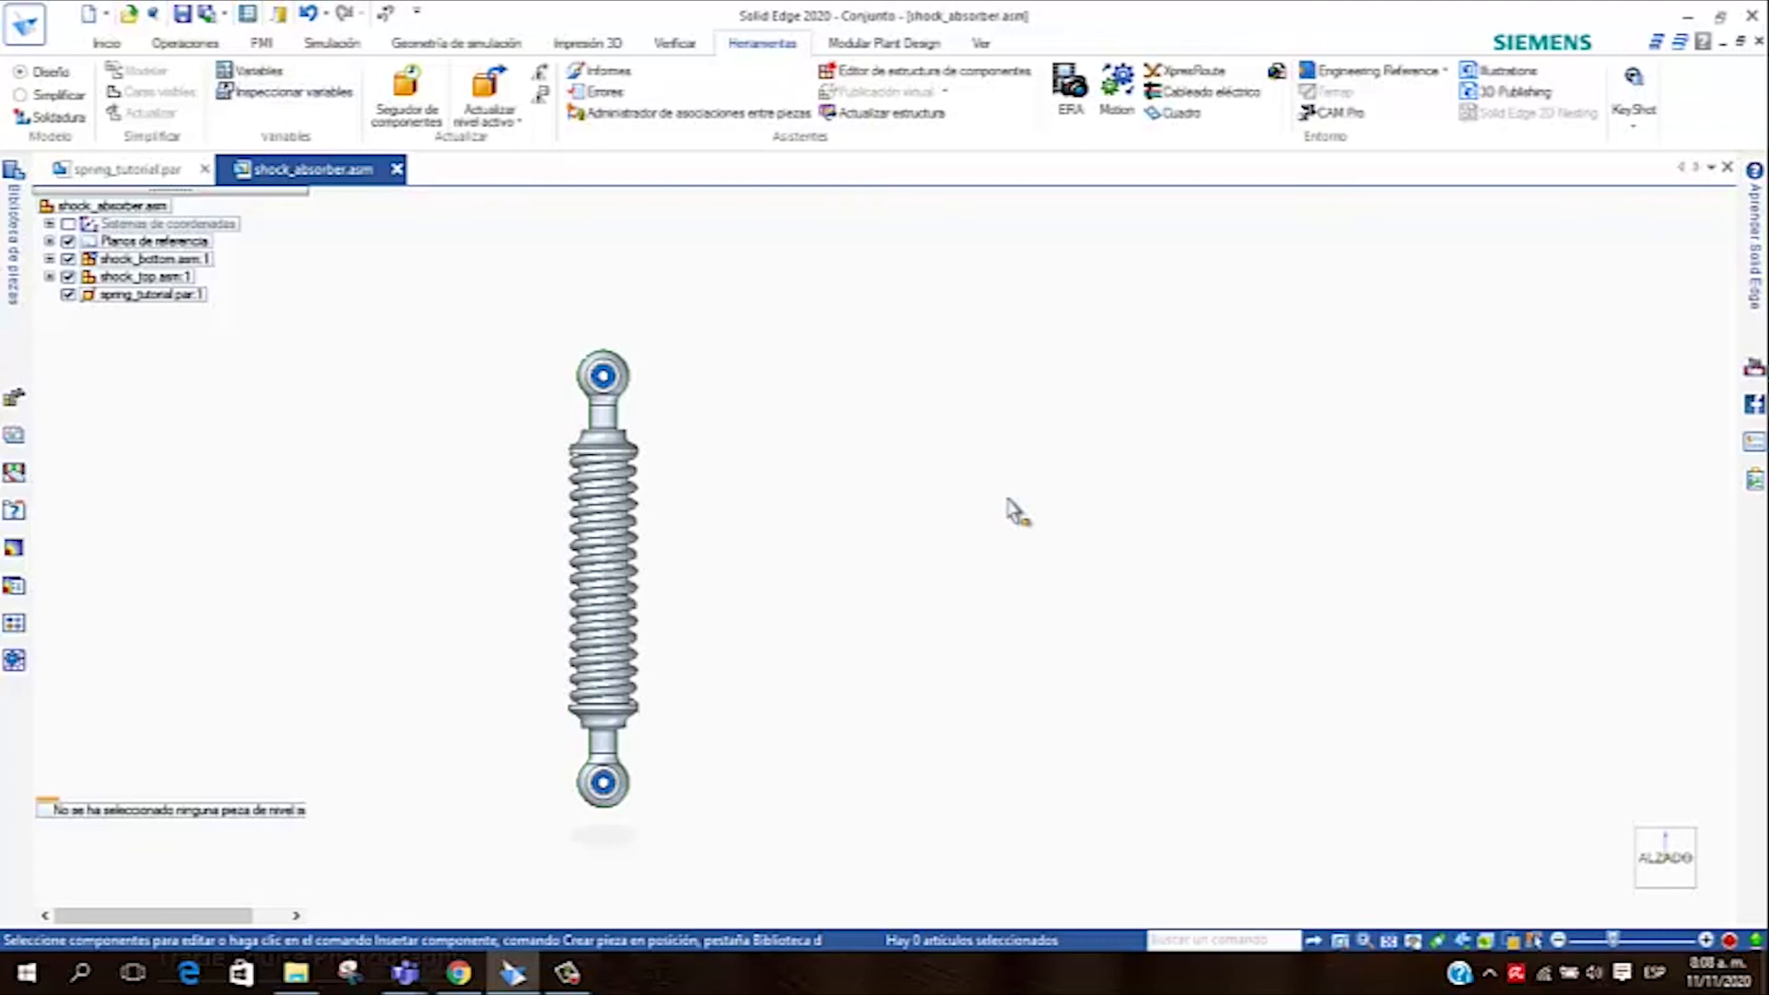
key(ctrl+i)
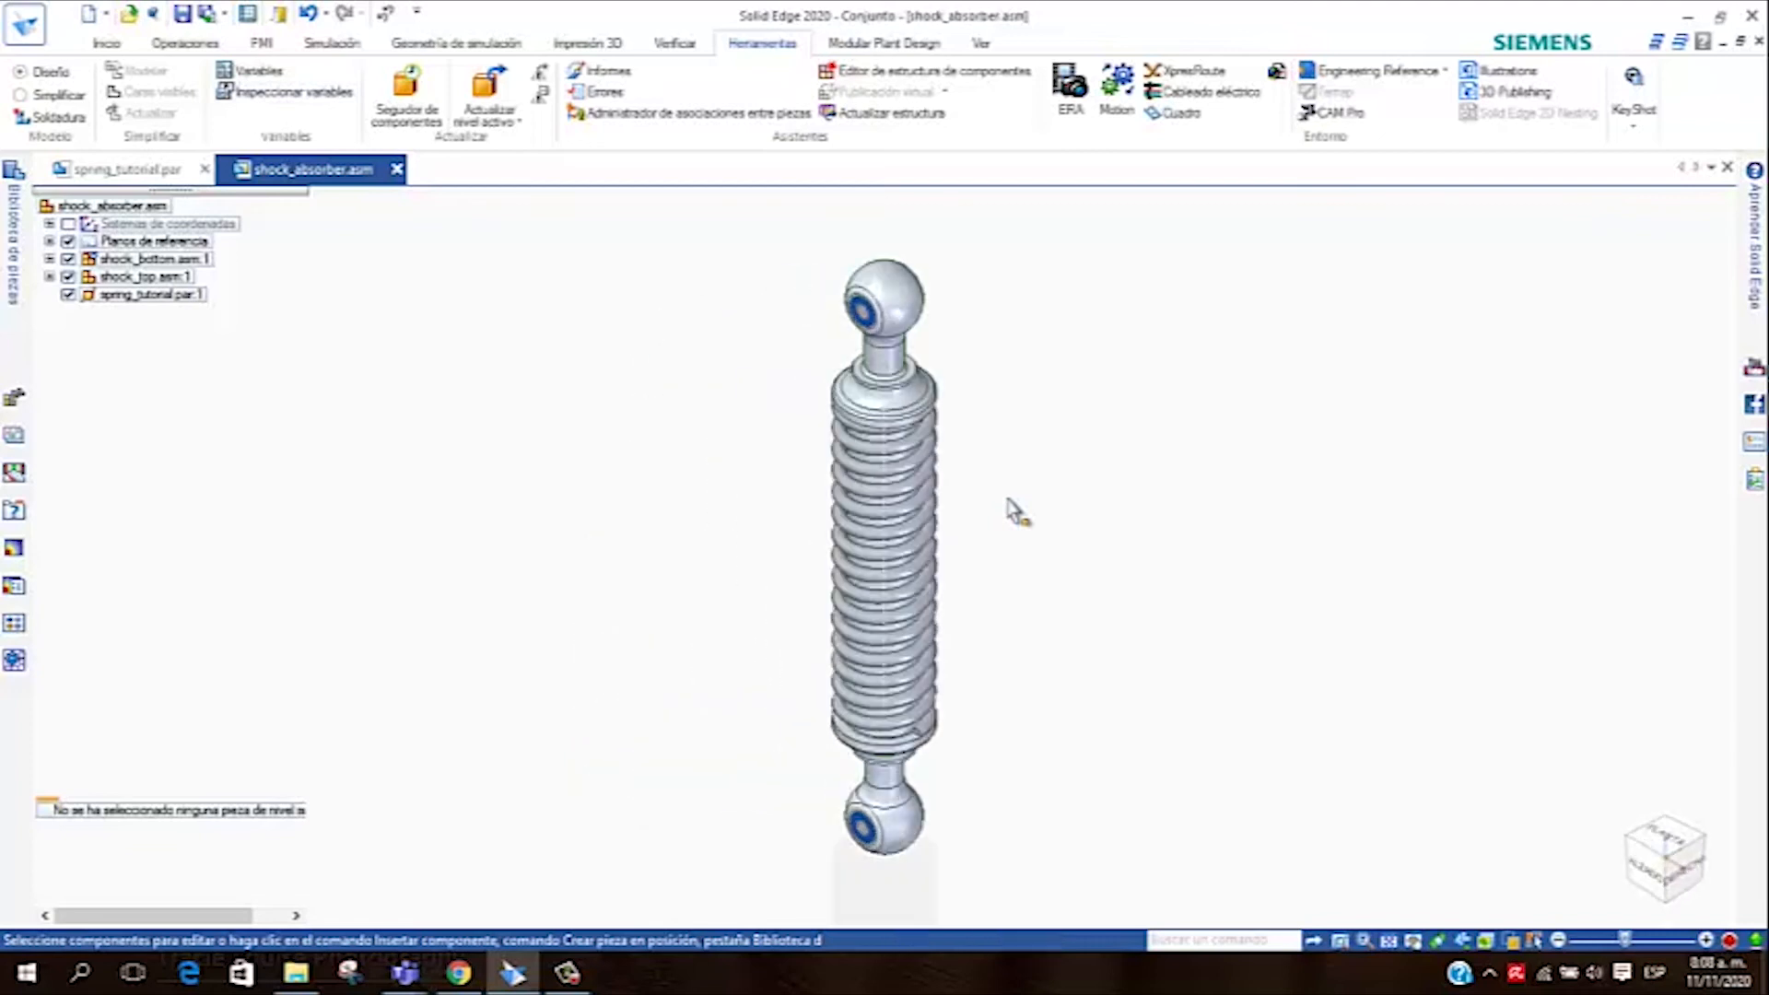
click(294, 94)
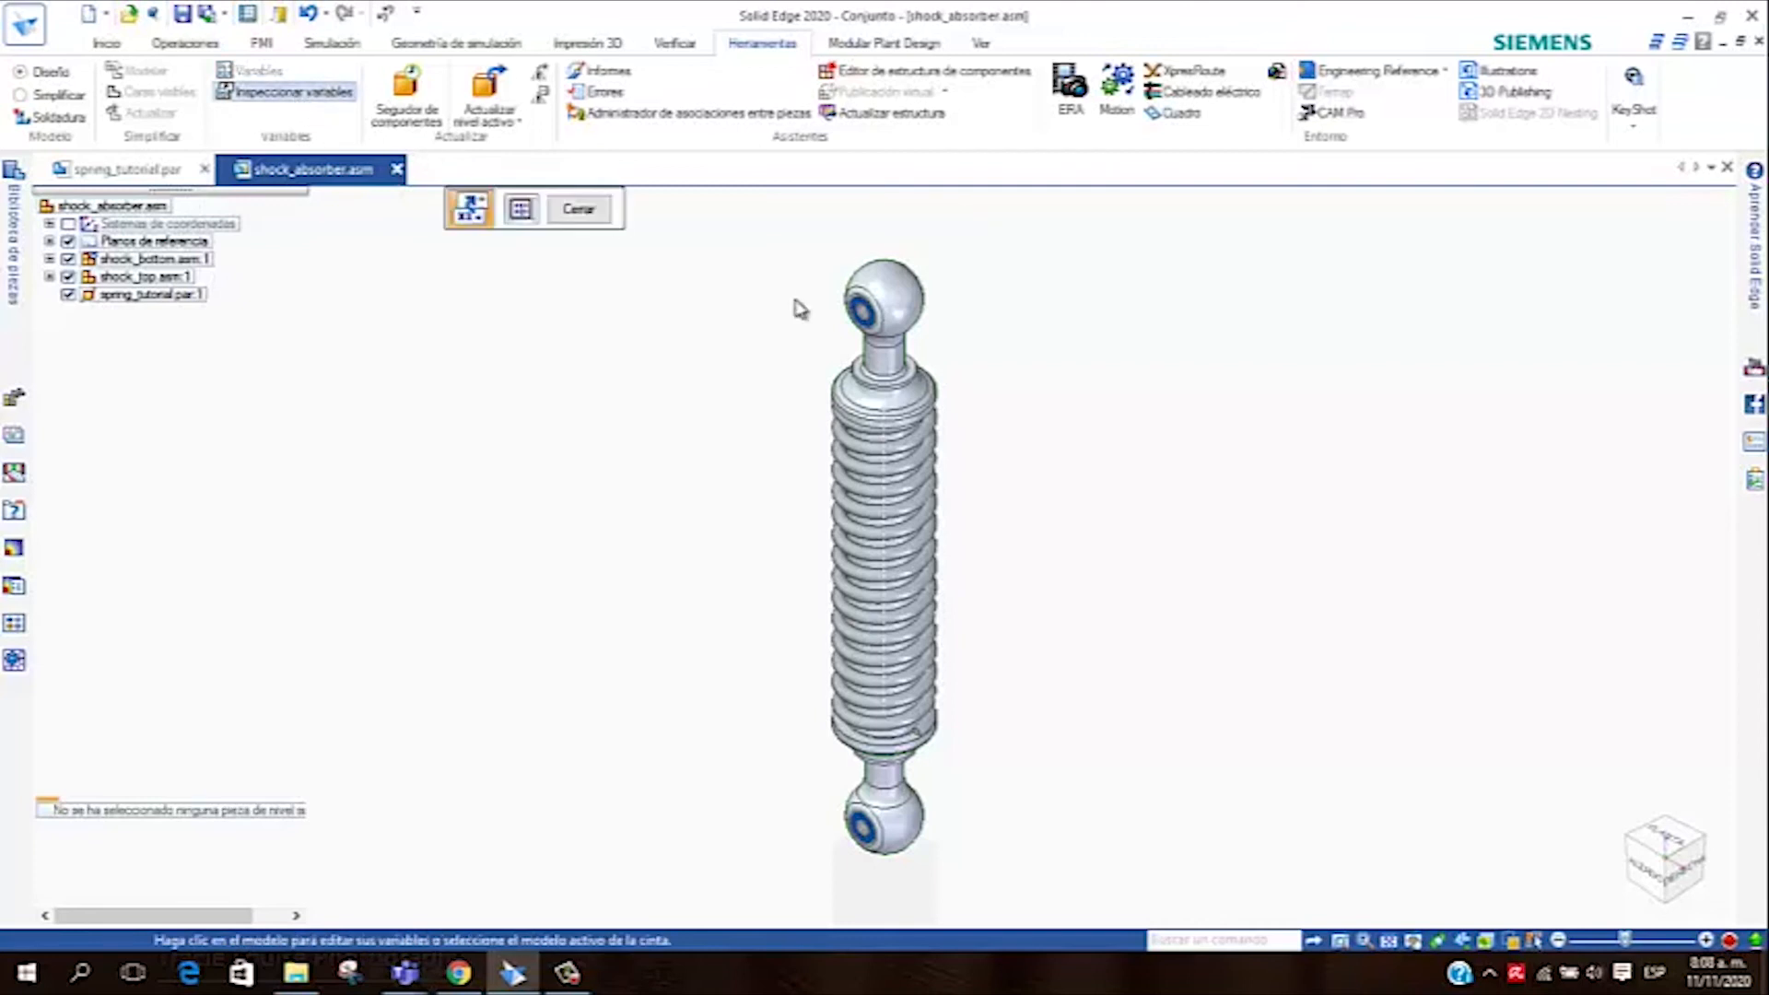
click(935, 489)
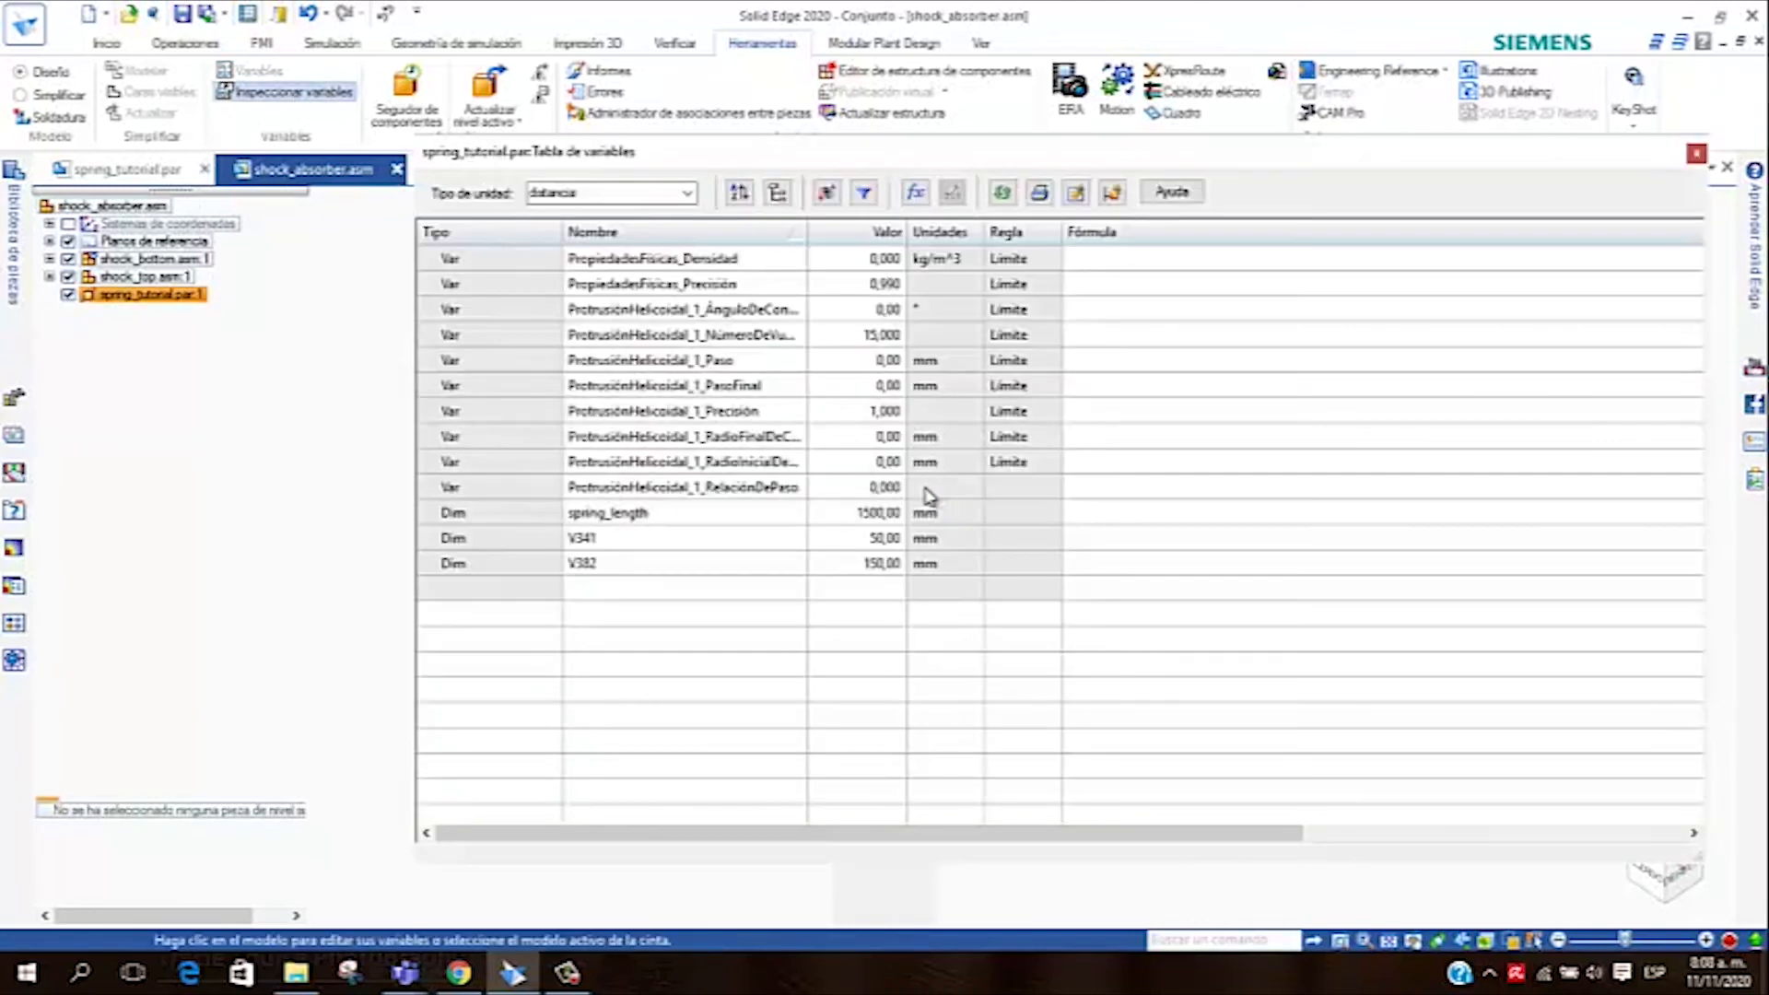
click(881, 519)
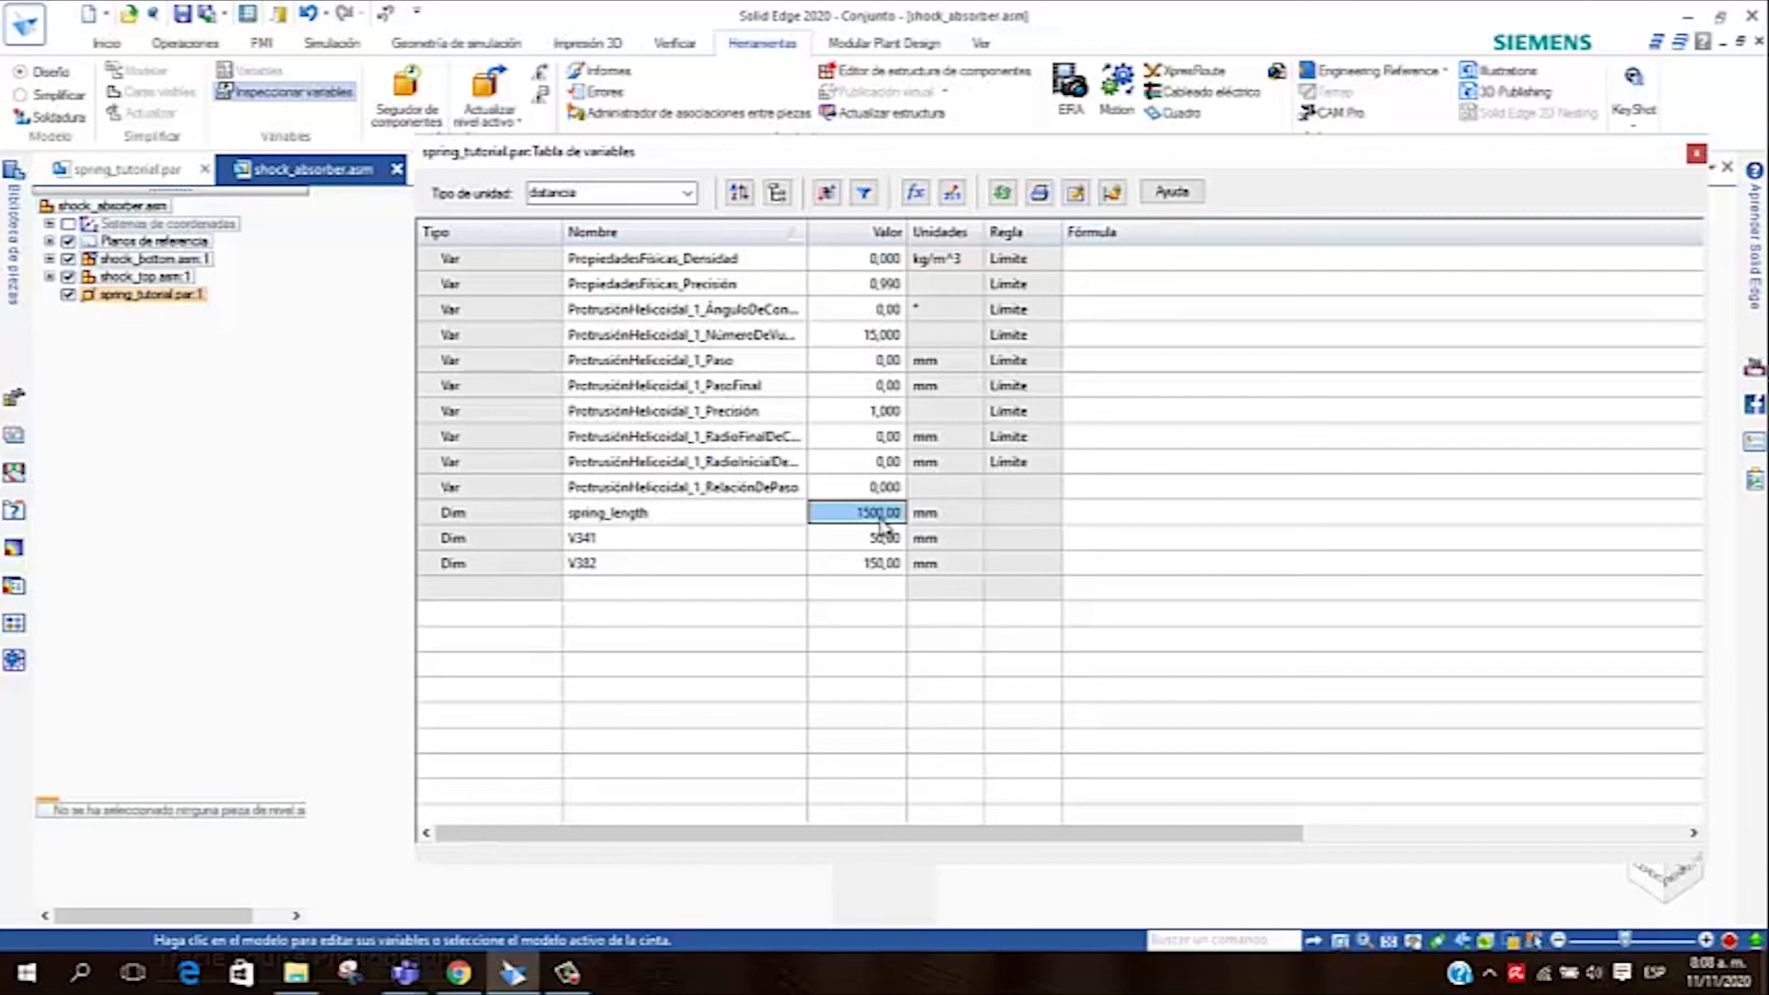
click(881, 518)
key(BackSpace)
key(BackSpace)
key(BackSpace)
key(BackSpace)
key(BackSpace)
key(BackSpace)
key(BackSpace)
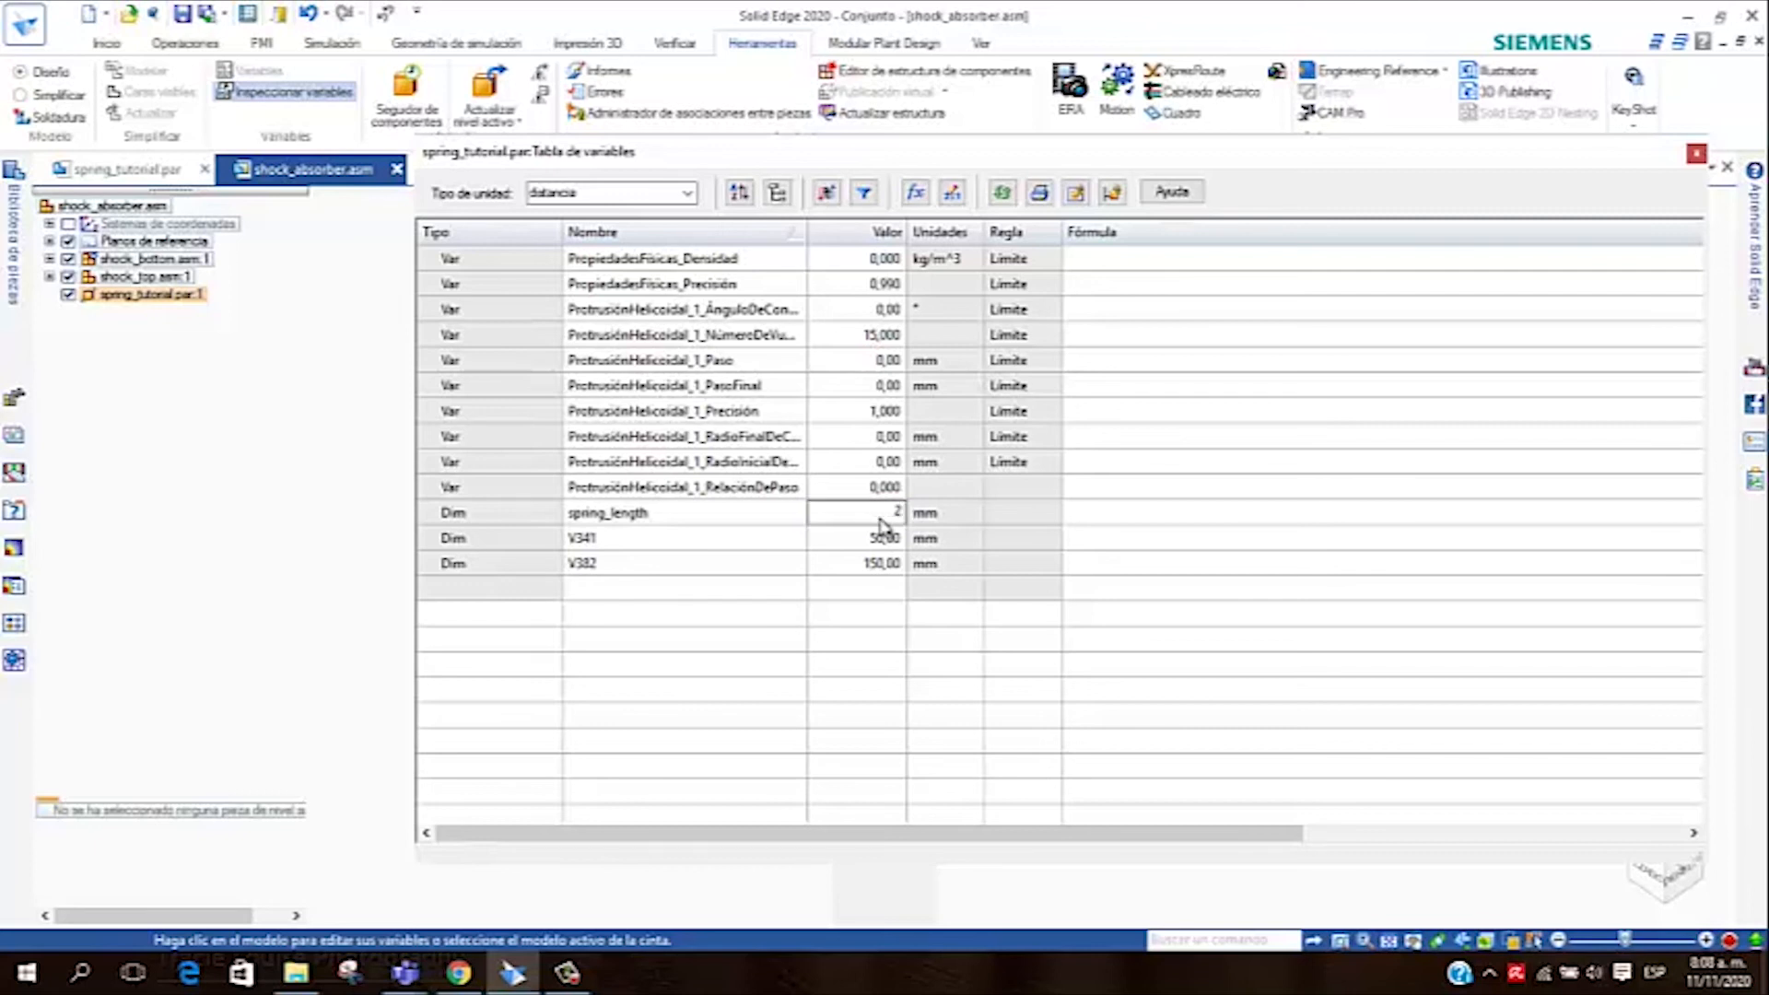
text(1000)
key(Return)
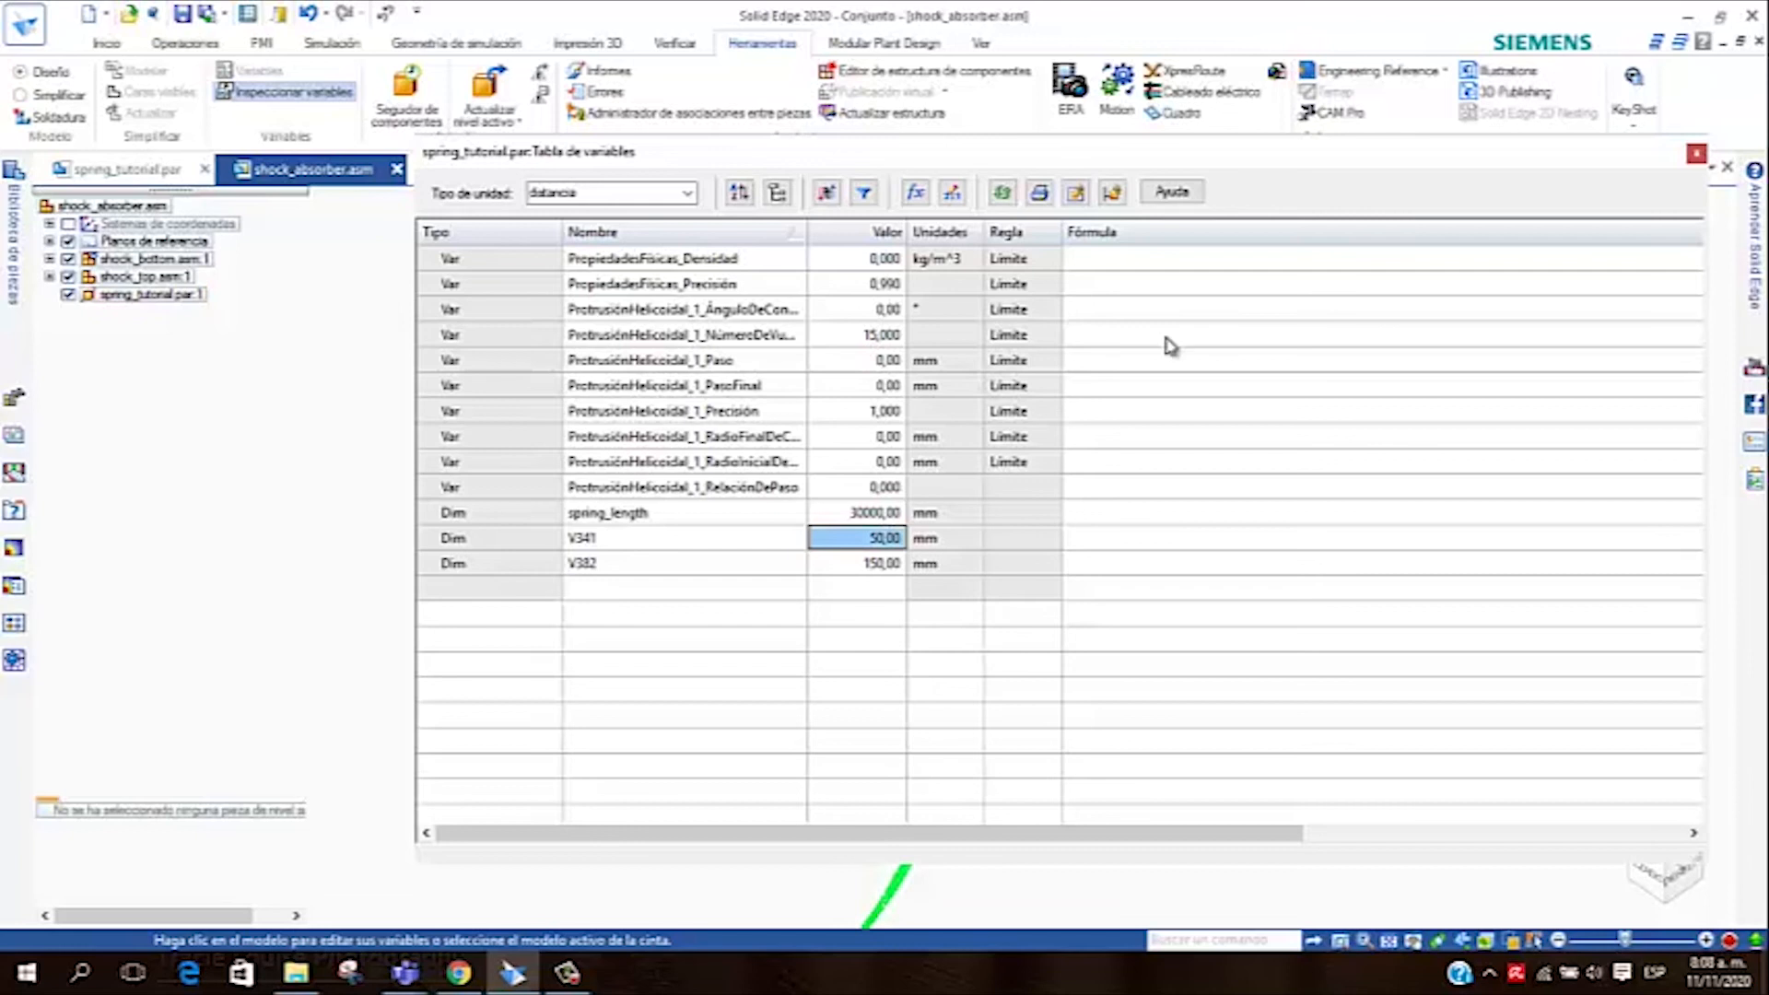
click(1696, 153)
key(ctrl+f)
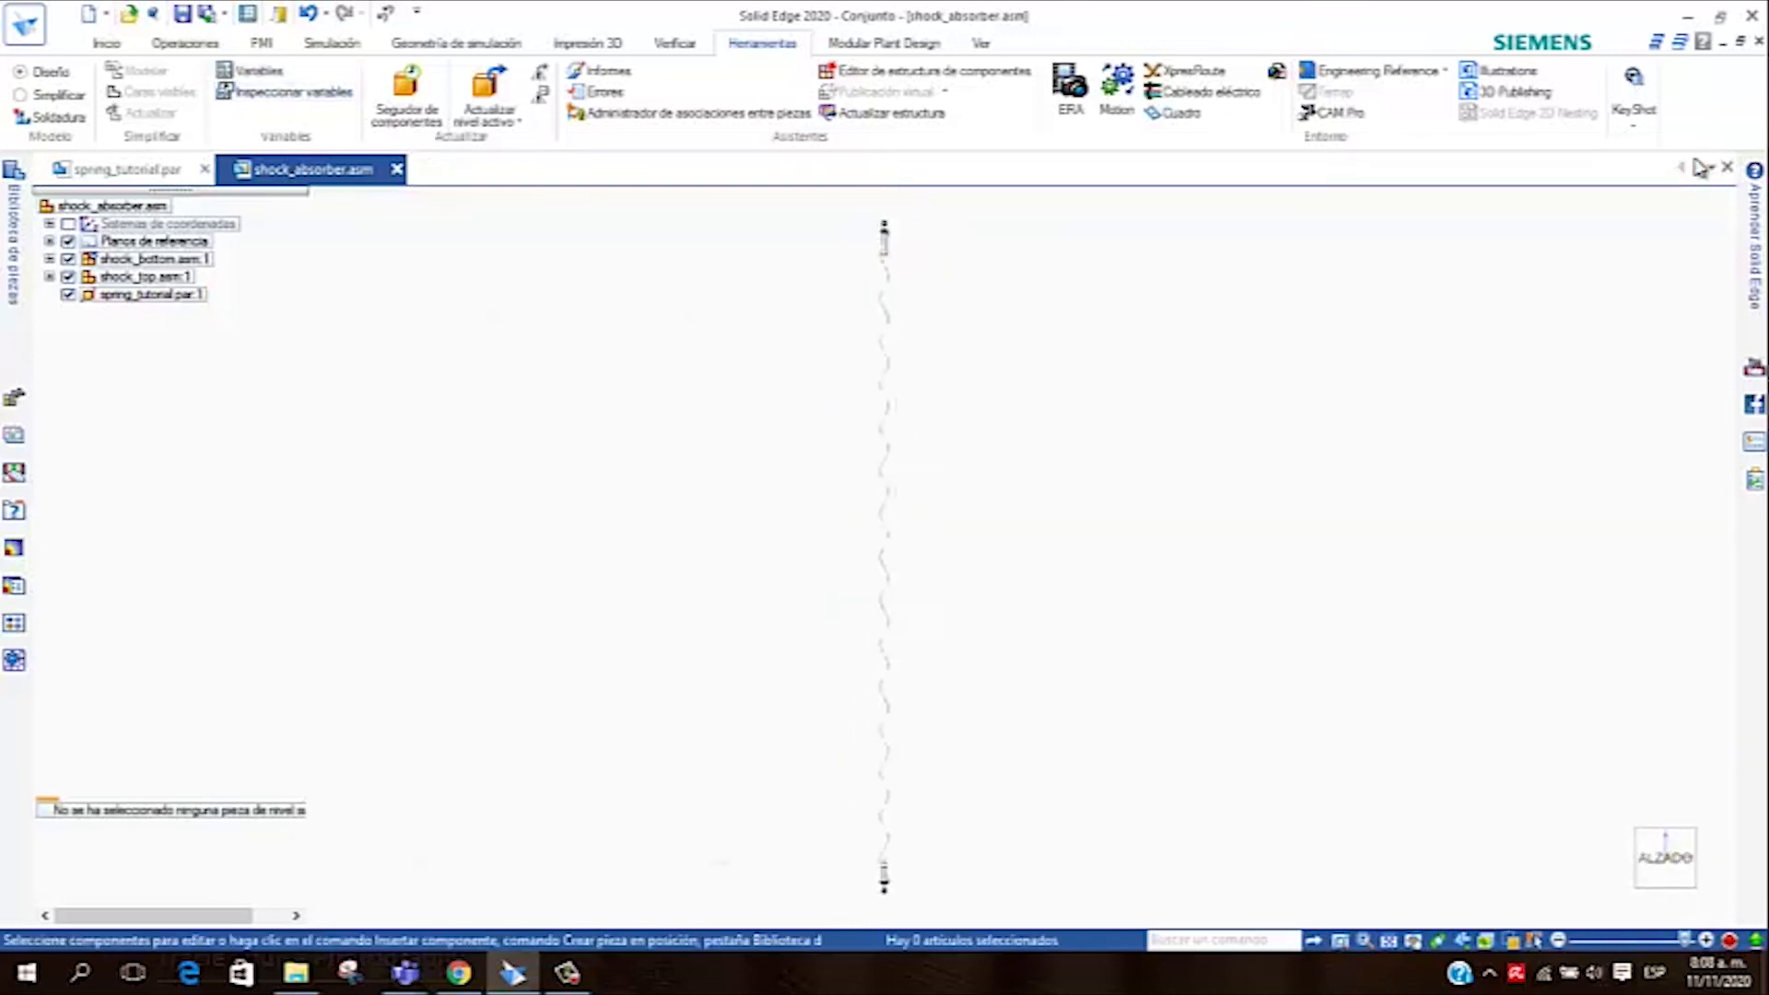
Check the assembly's own variable table, then set the spring's spring_length to 3000 mm by inspecting its variables
click(273, 71)
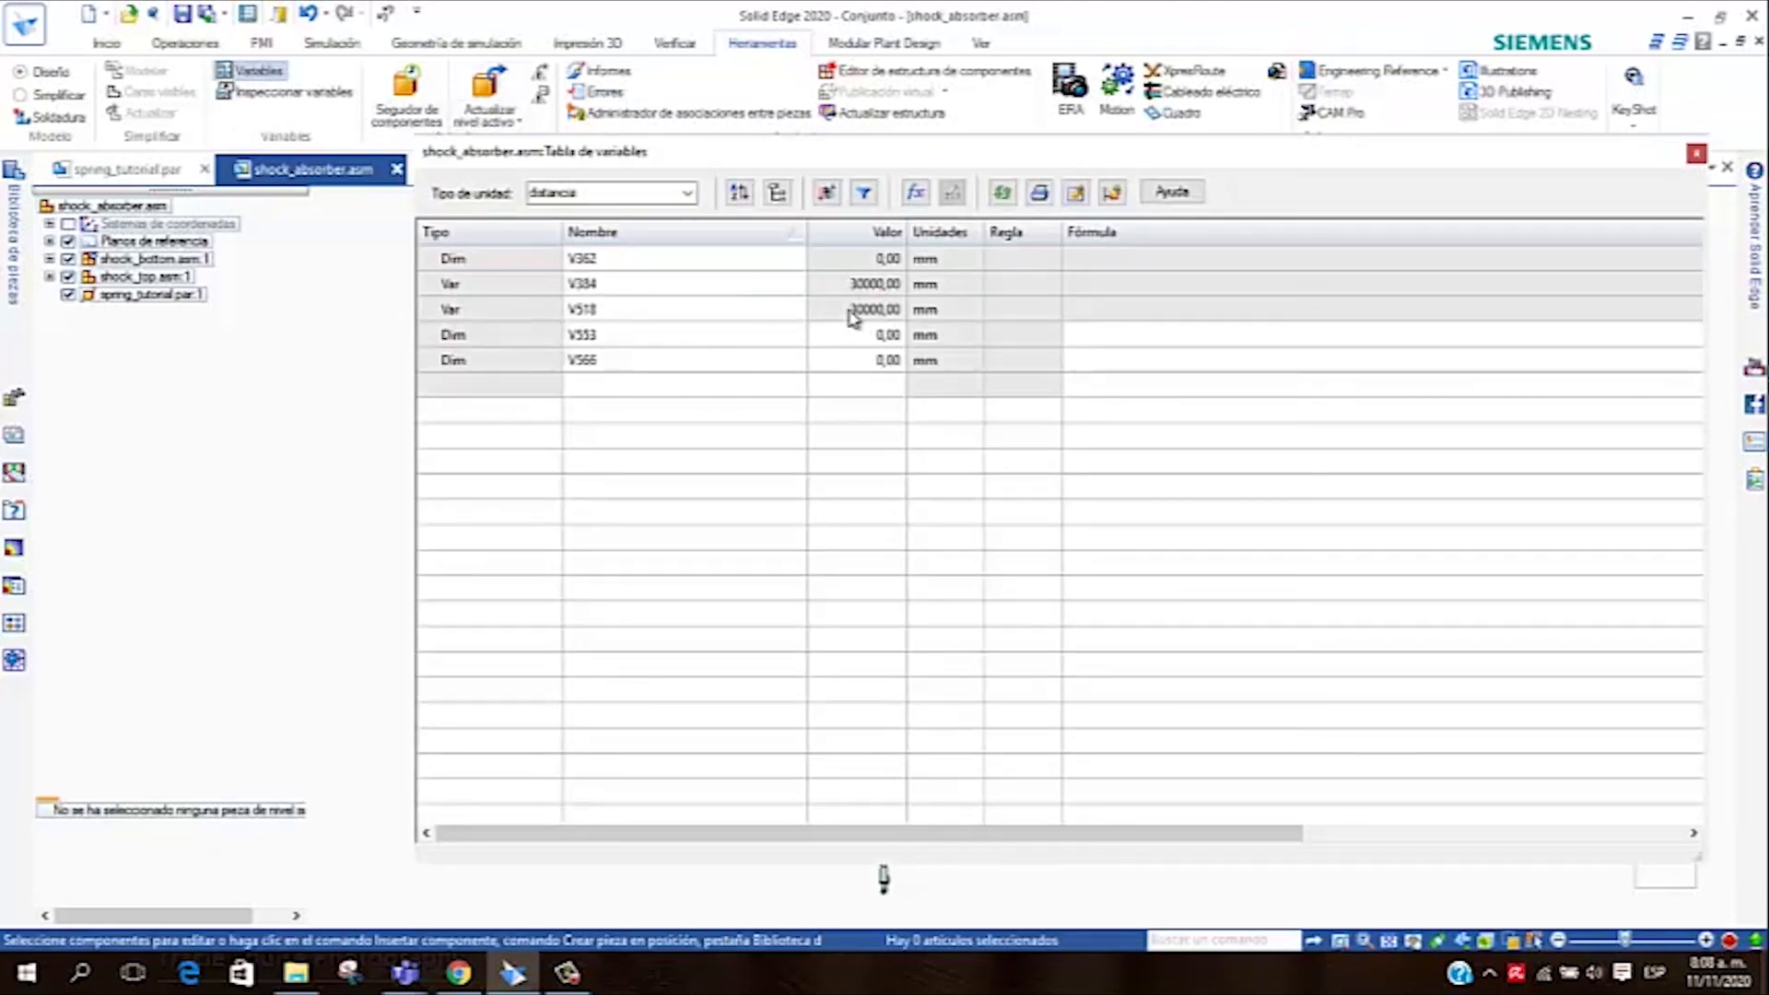
click(1696, 152)
click(267, 92)
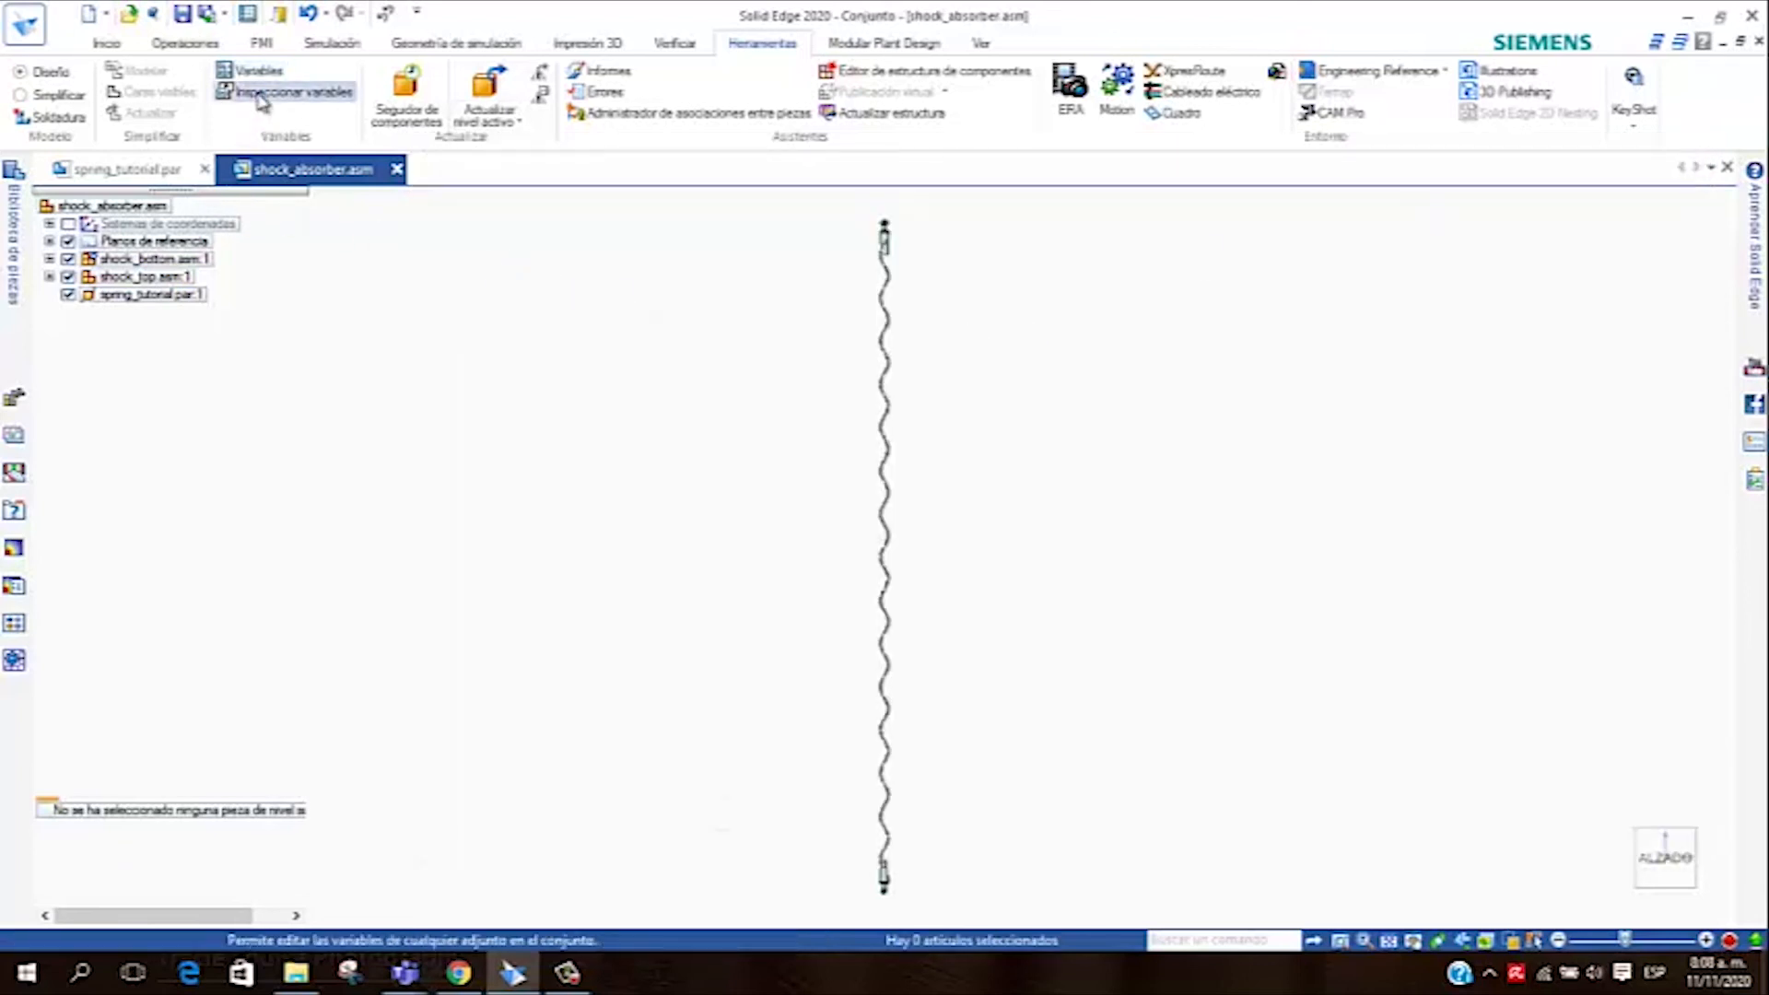
click(887, 396)
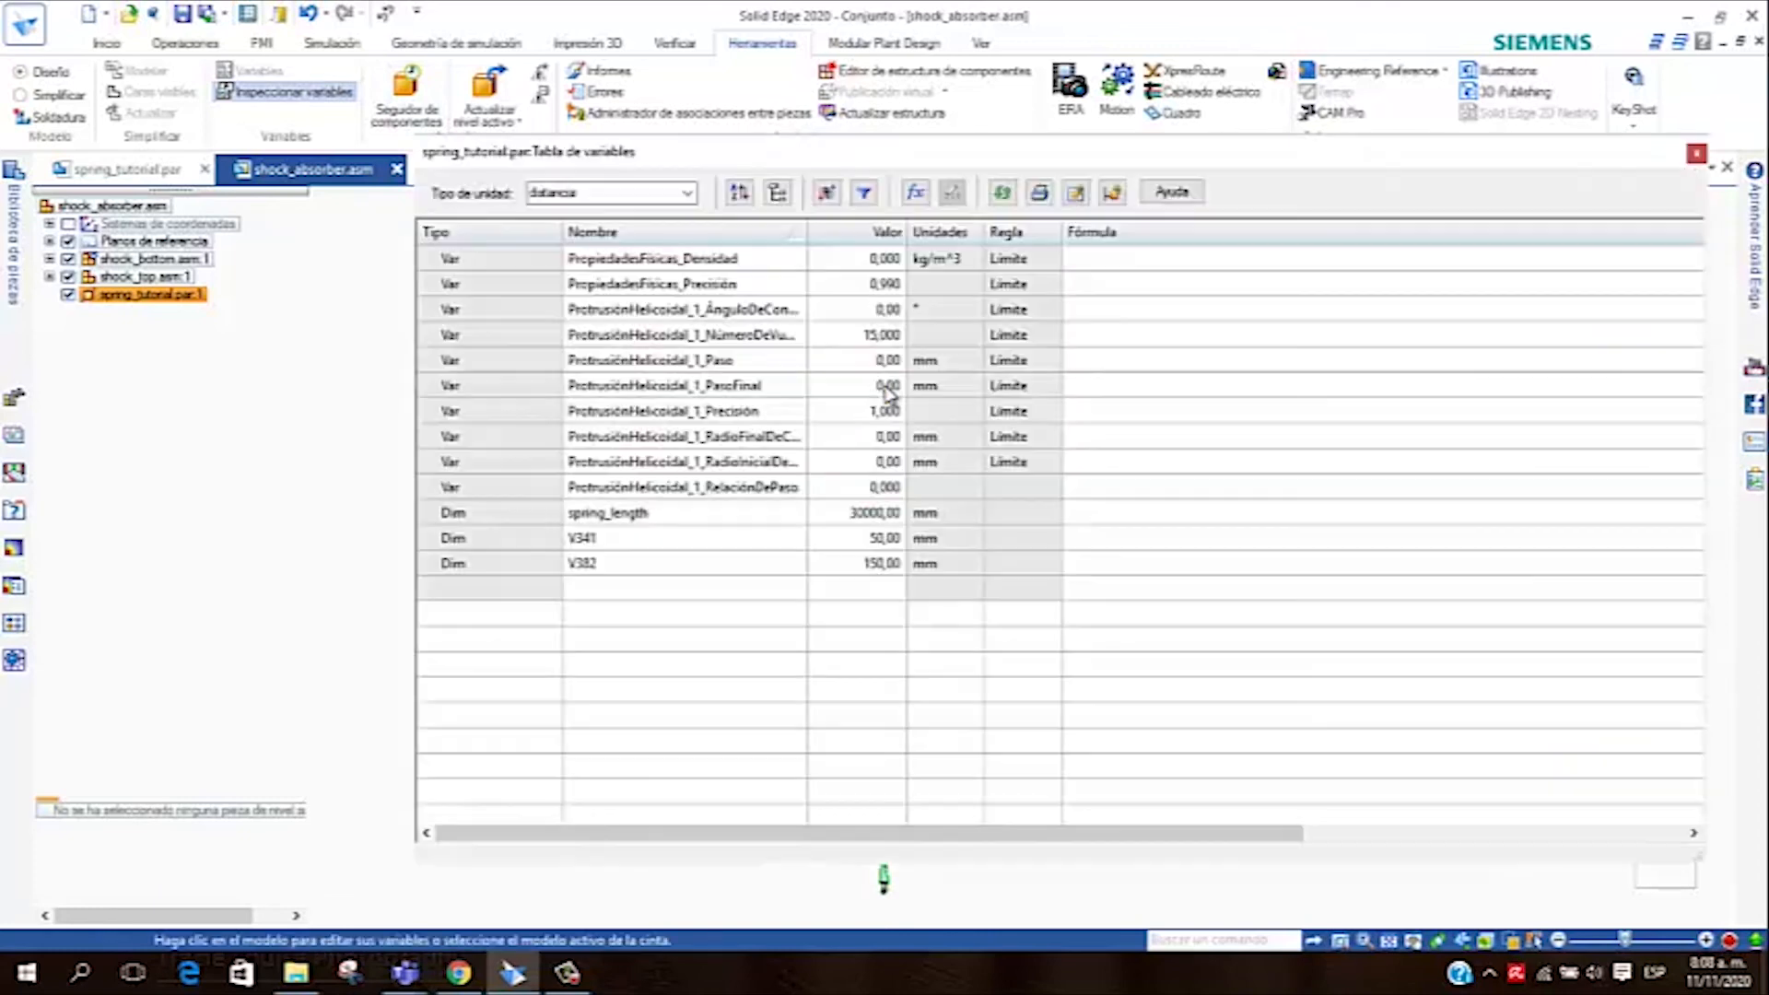
click(866, 513)
text(3000)
key(Return)
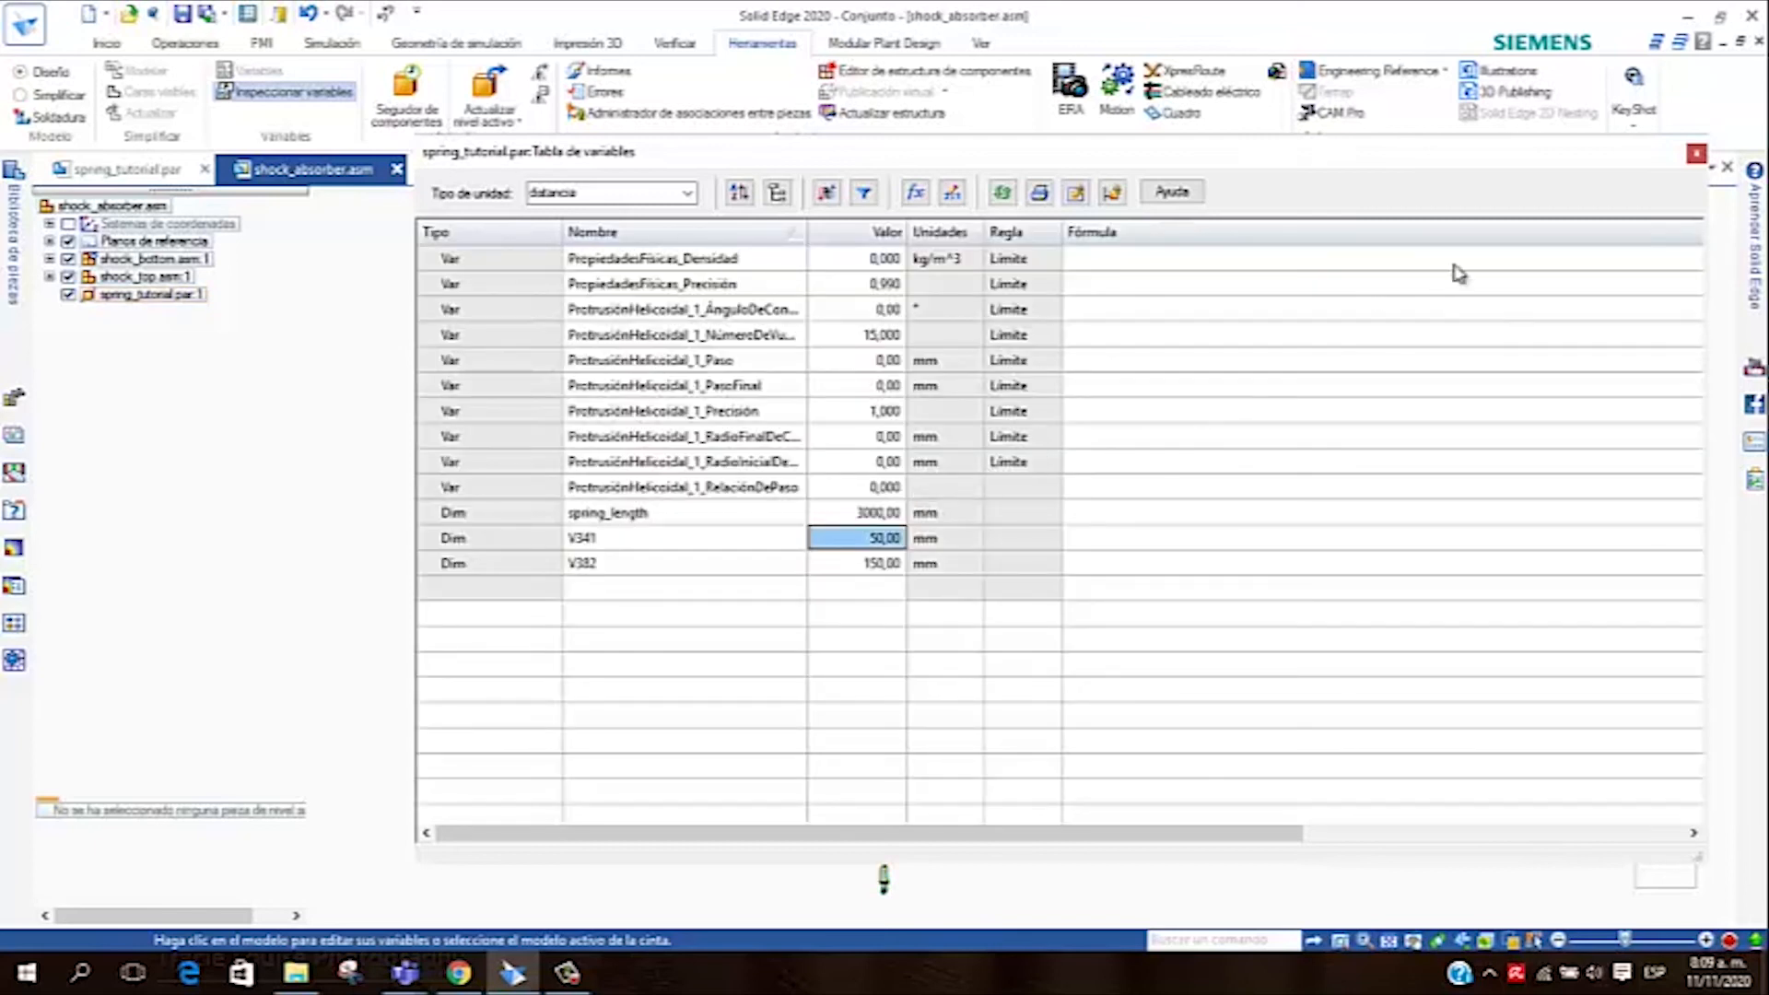
click(1695, 157)
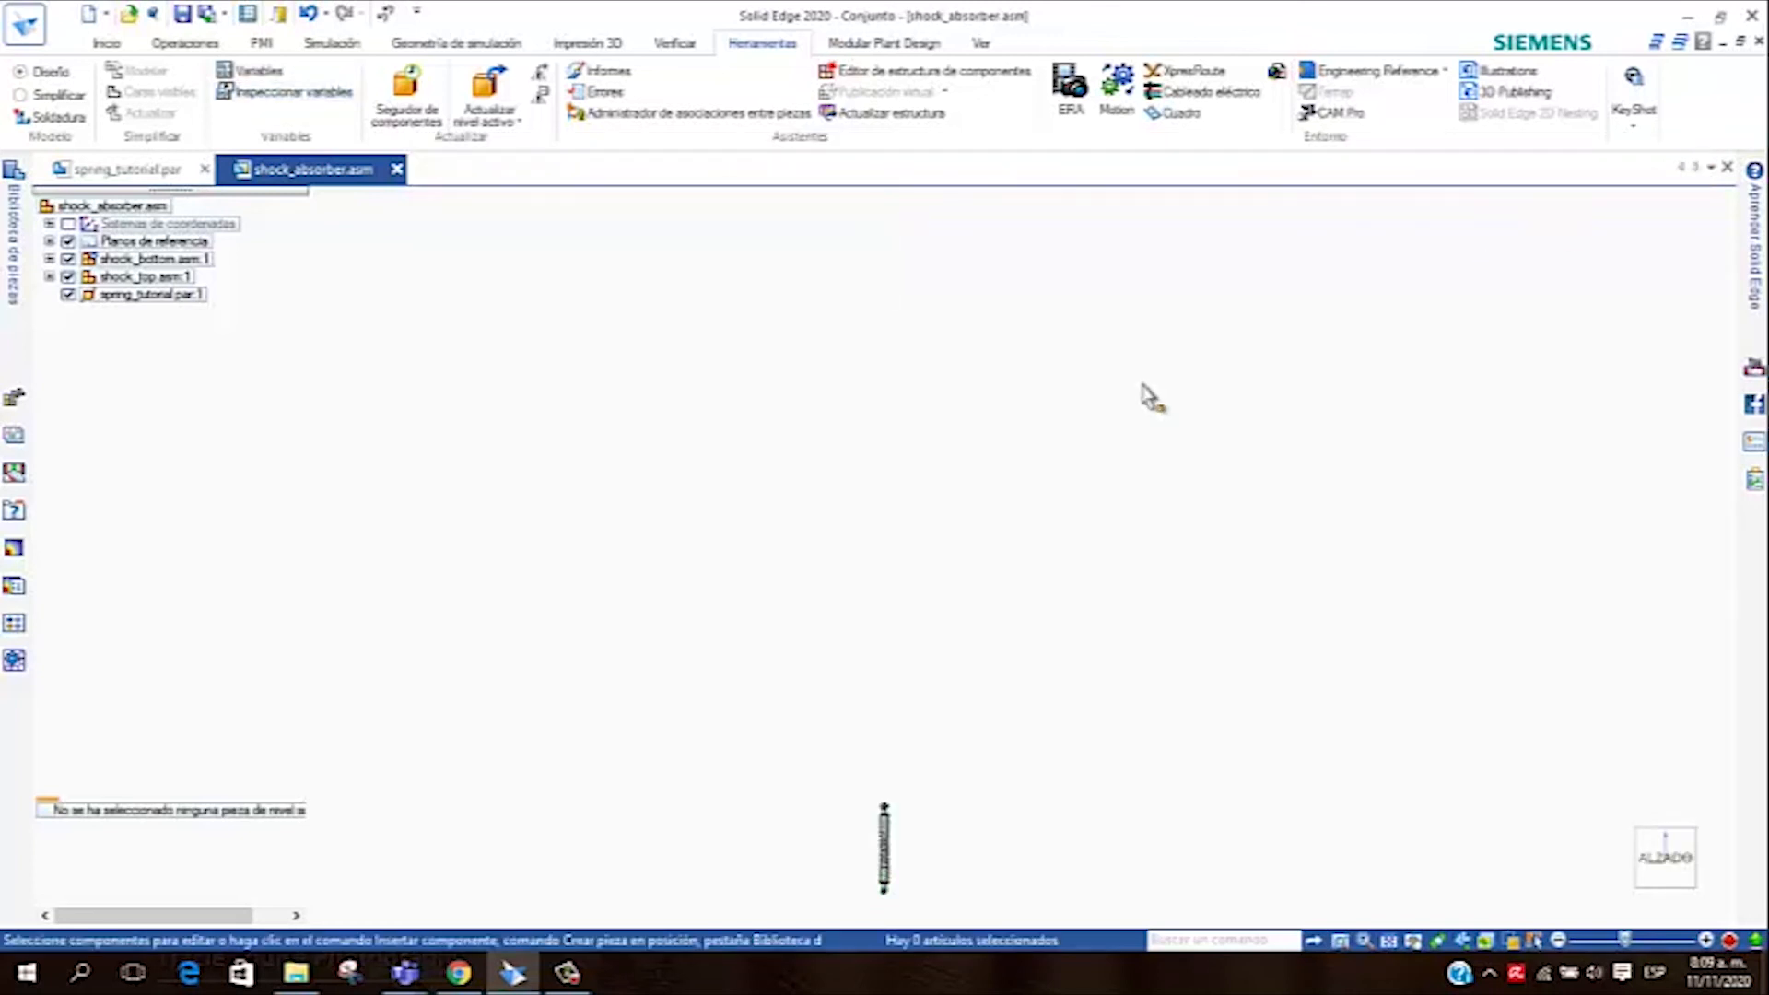
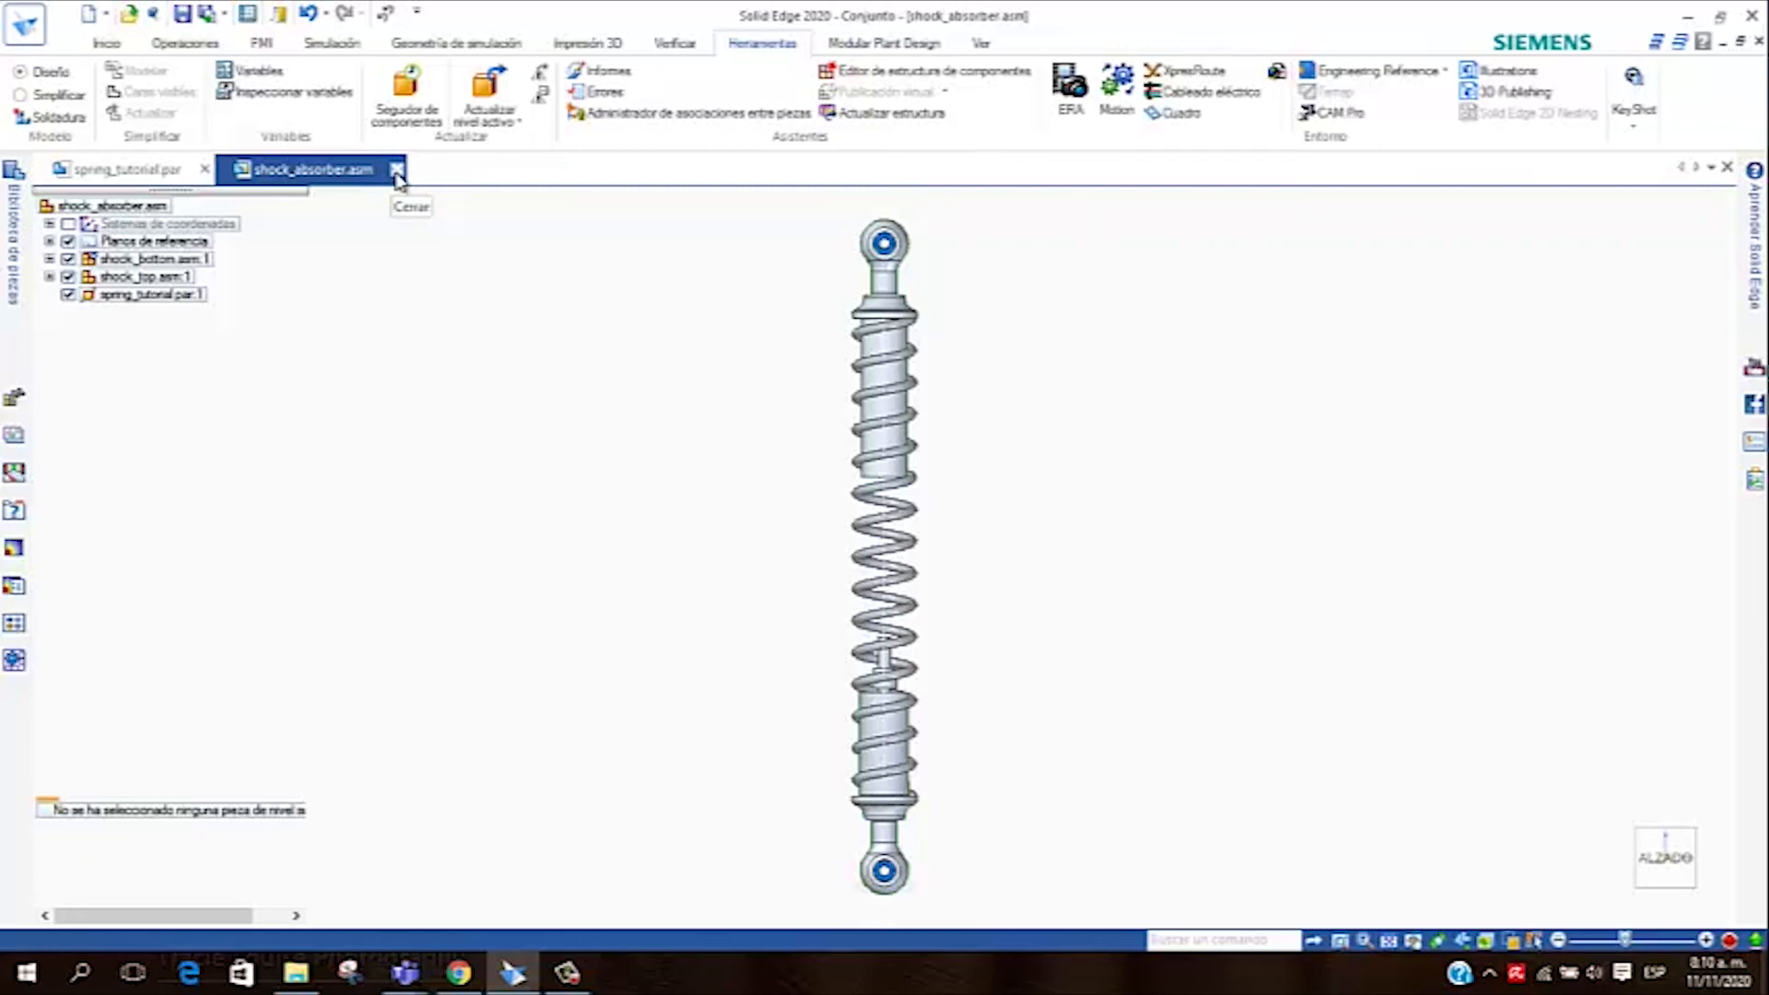
Close the shock_absorber assembly without saving the changes and show spring_tutorial.par in an isometric orientation fitted to the view
click(396, 171)
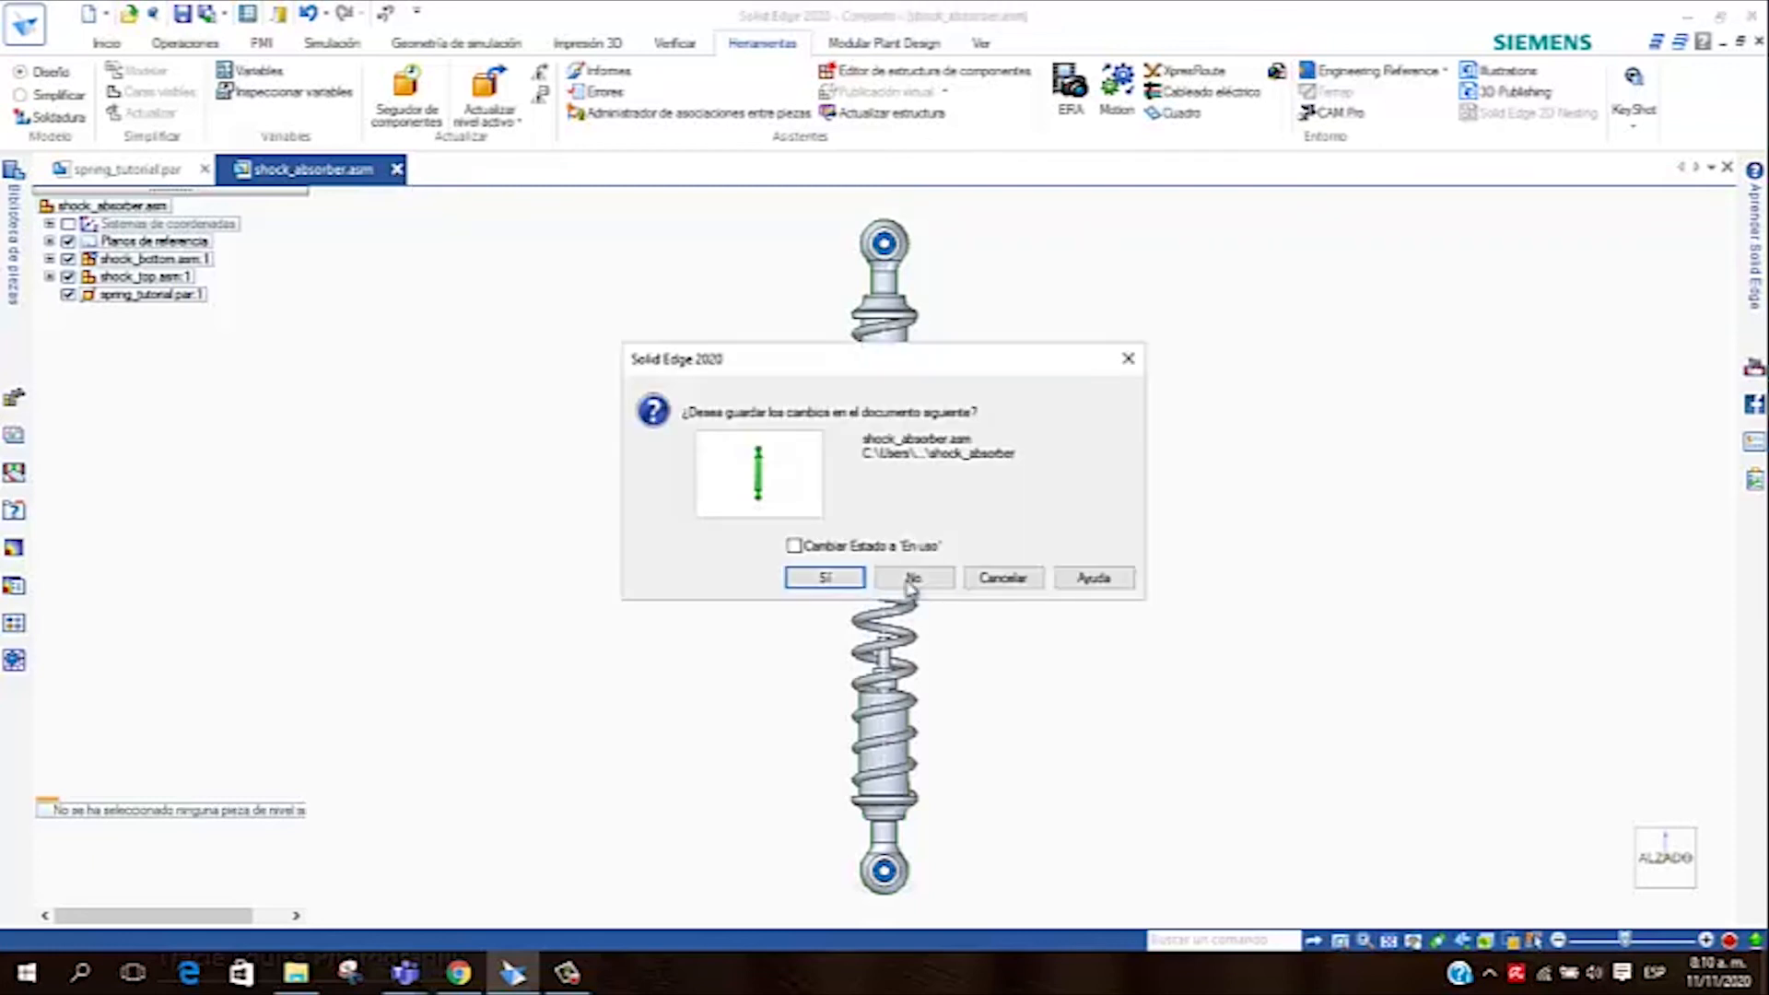
click(911, 579)
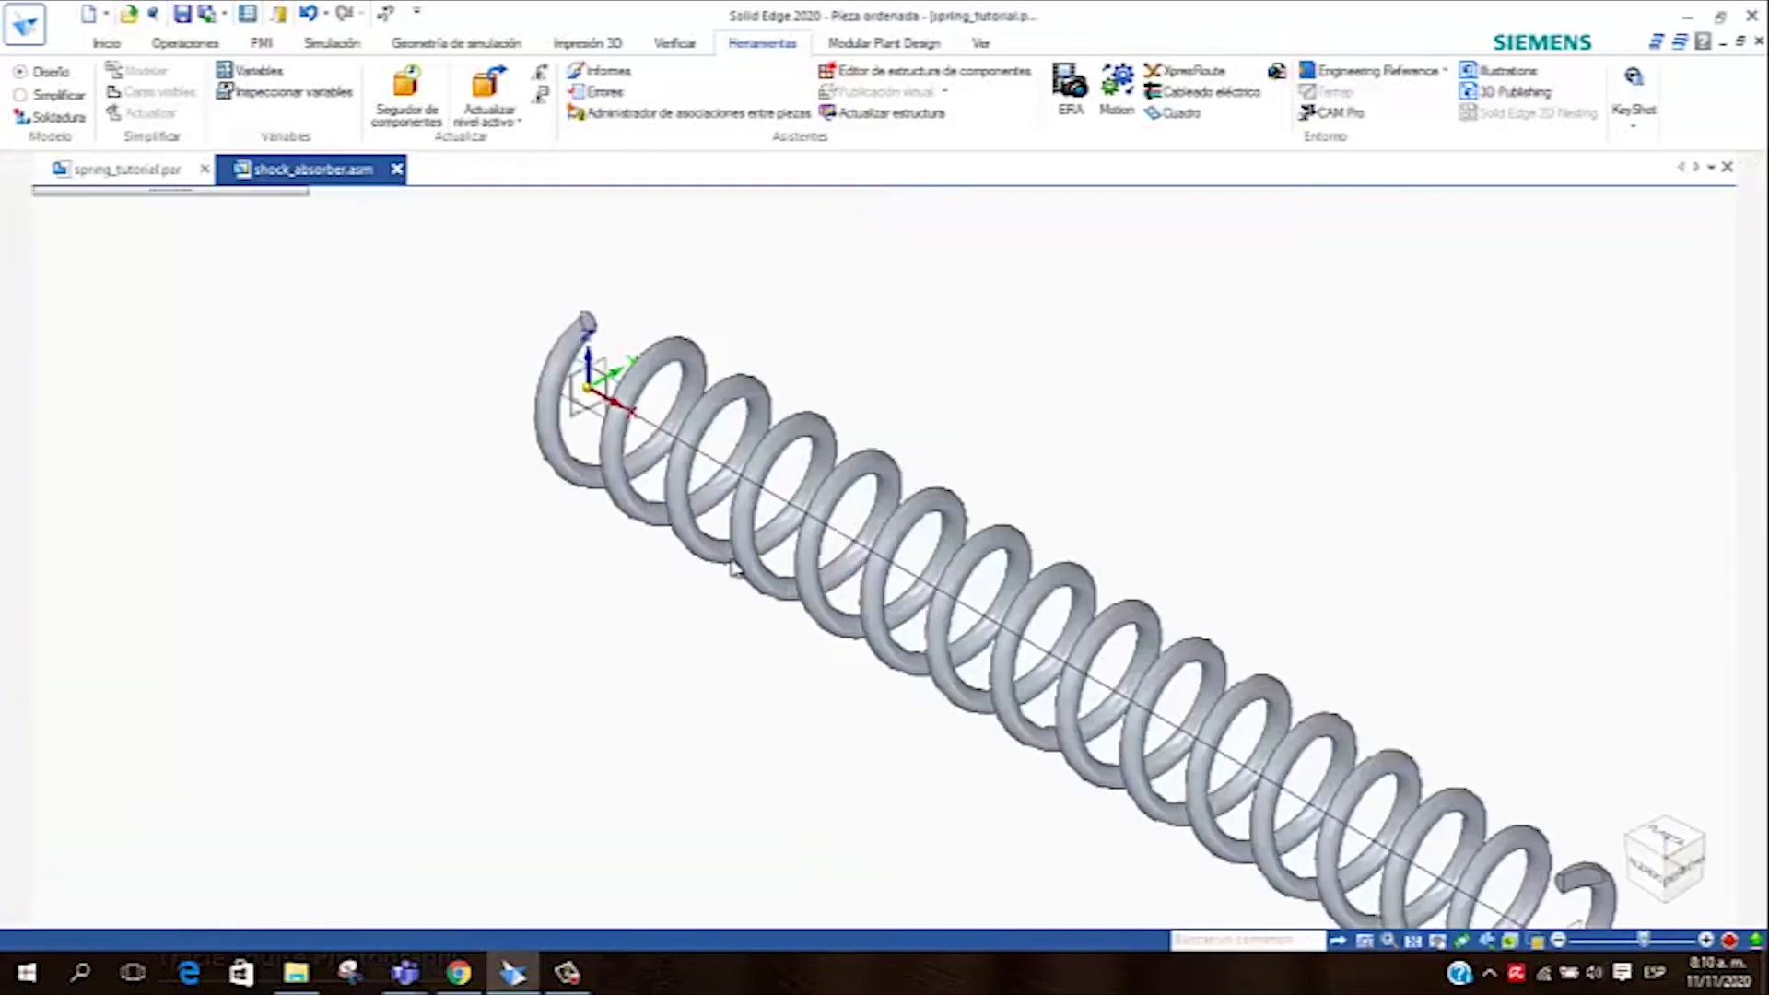
key(ctrl+f)
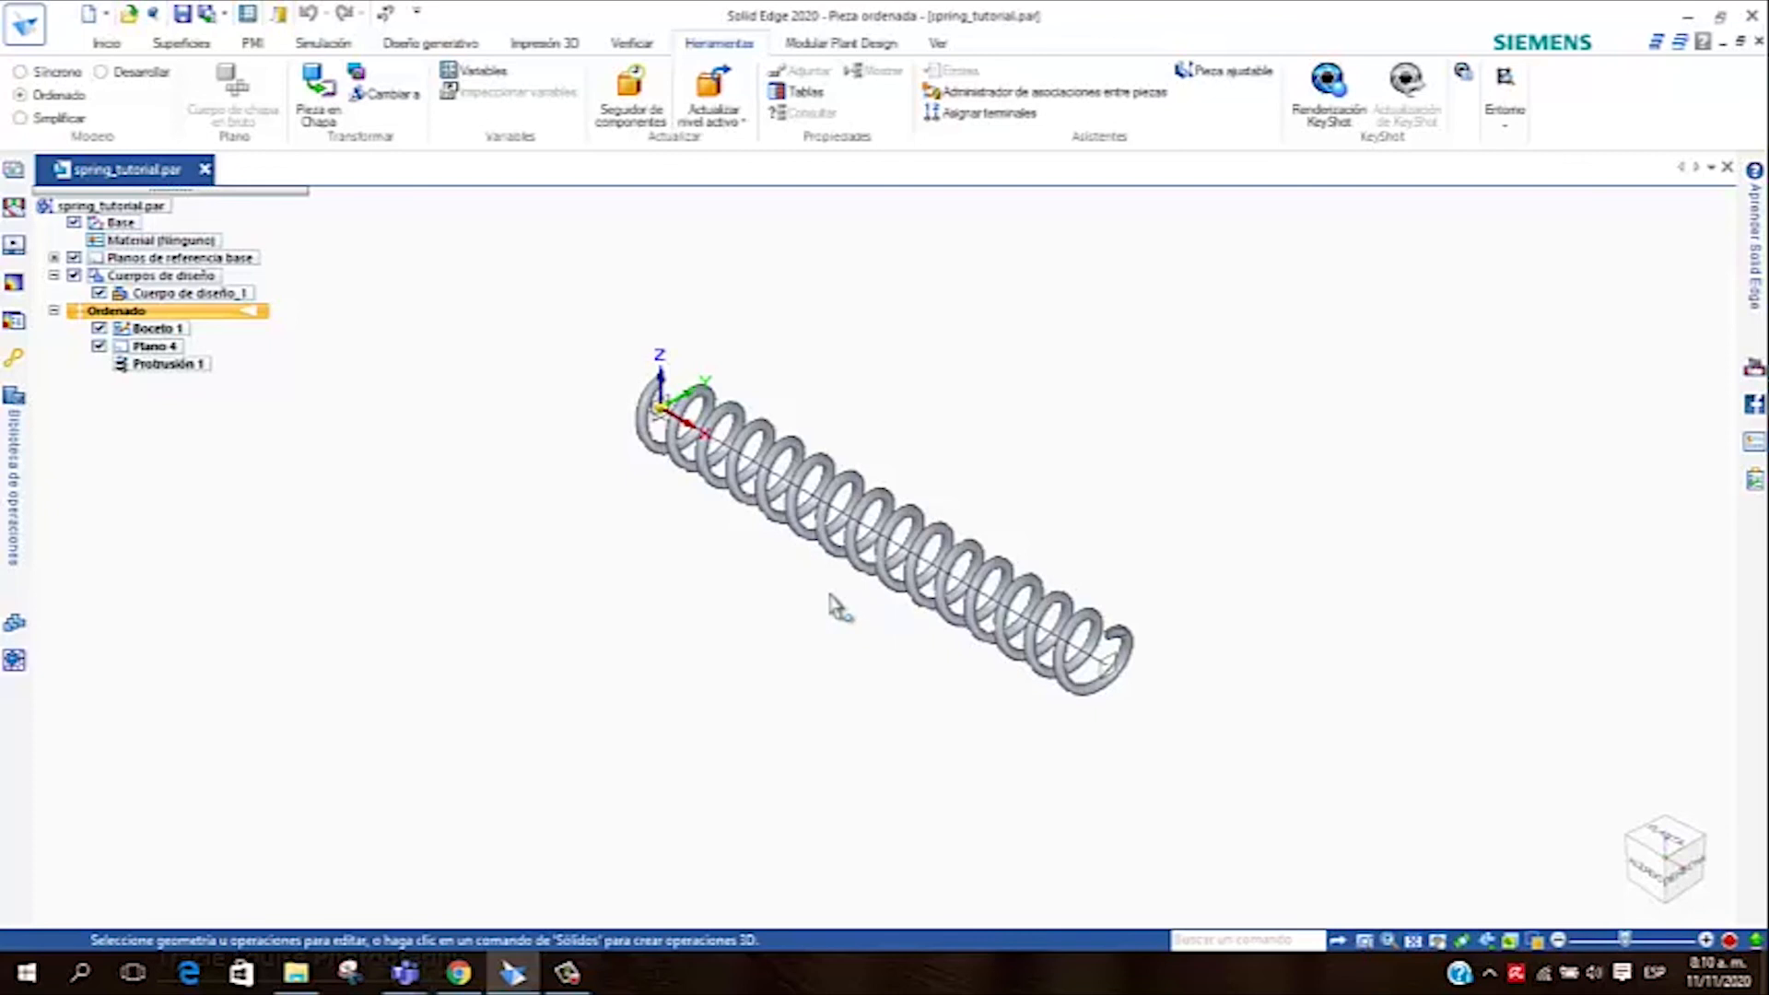
Switch to File Explorer and open the arms assembly from the arm folder of the adjustable parts and assemblies chapter
mouse_move(275, 985)
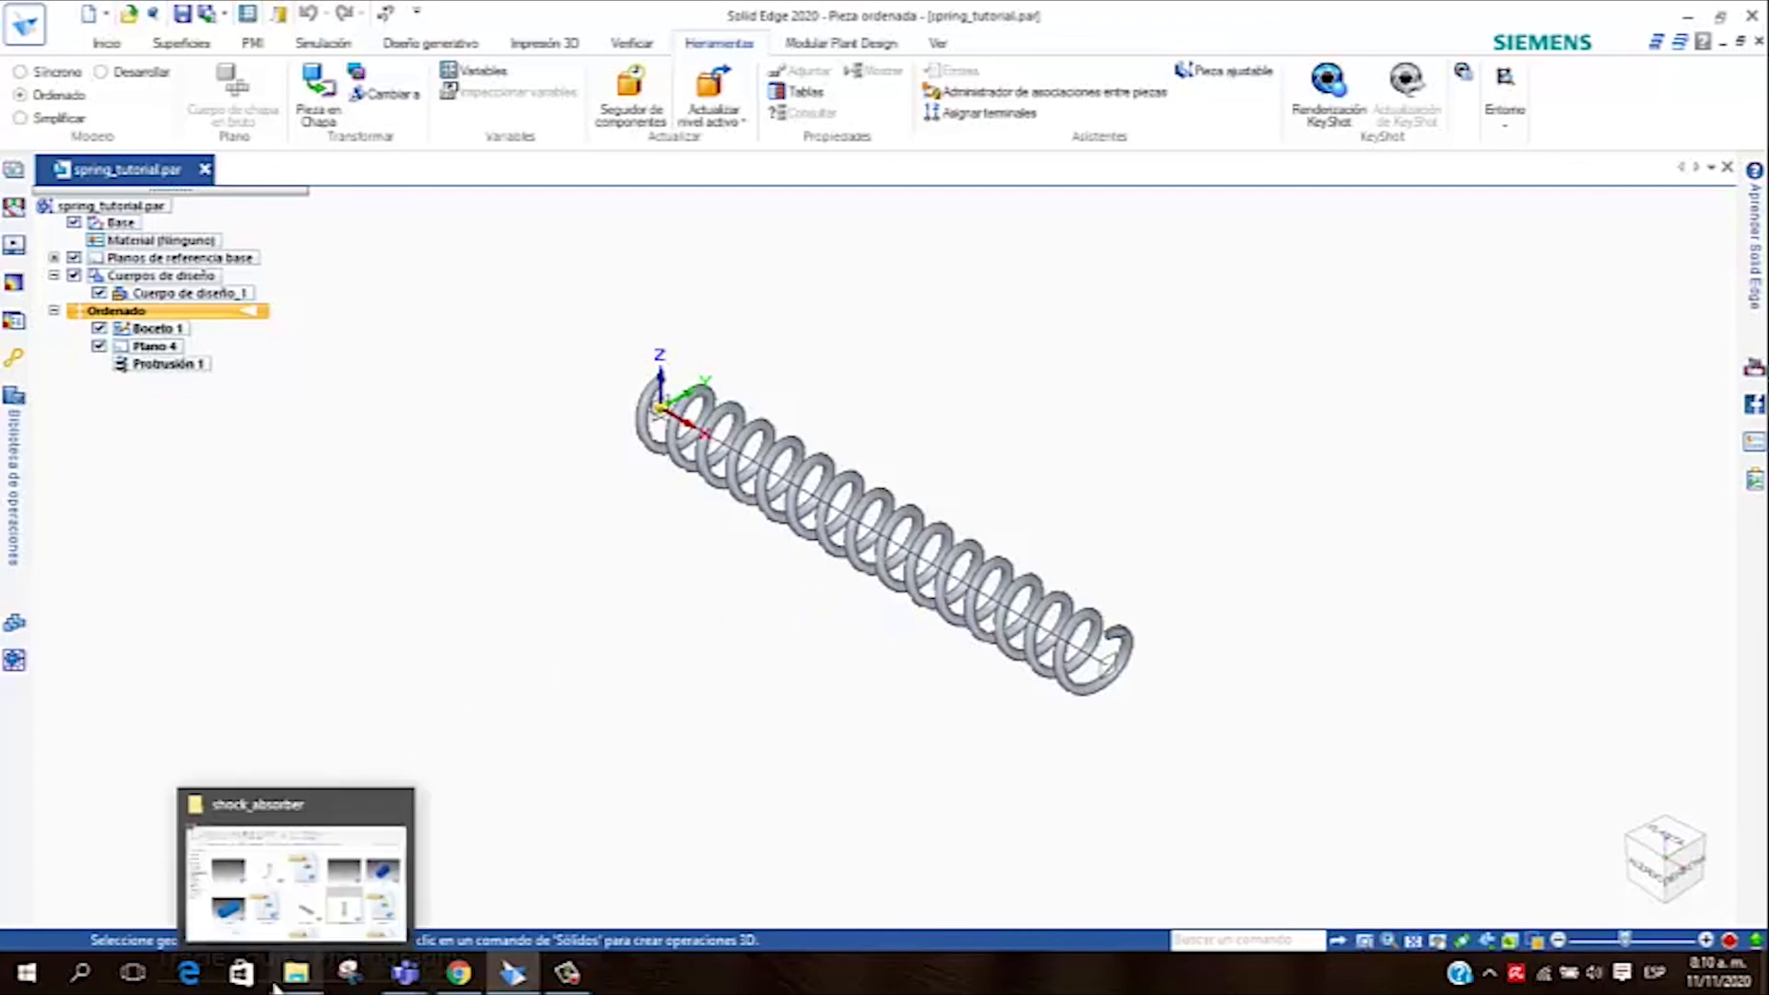
click(331, 898)
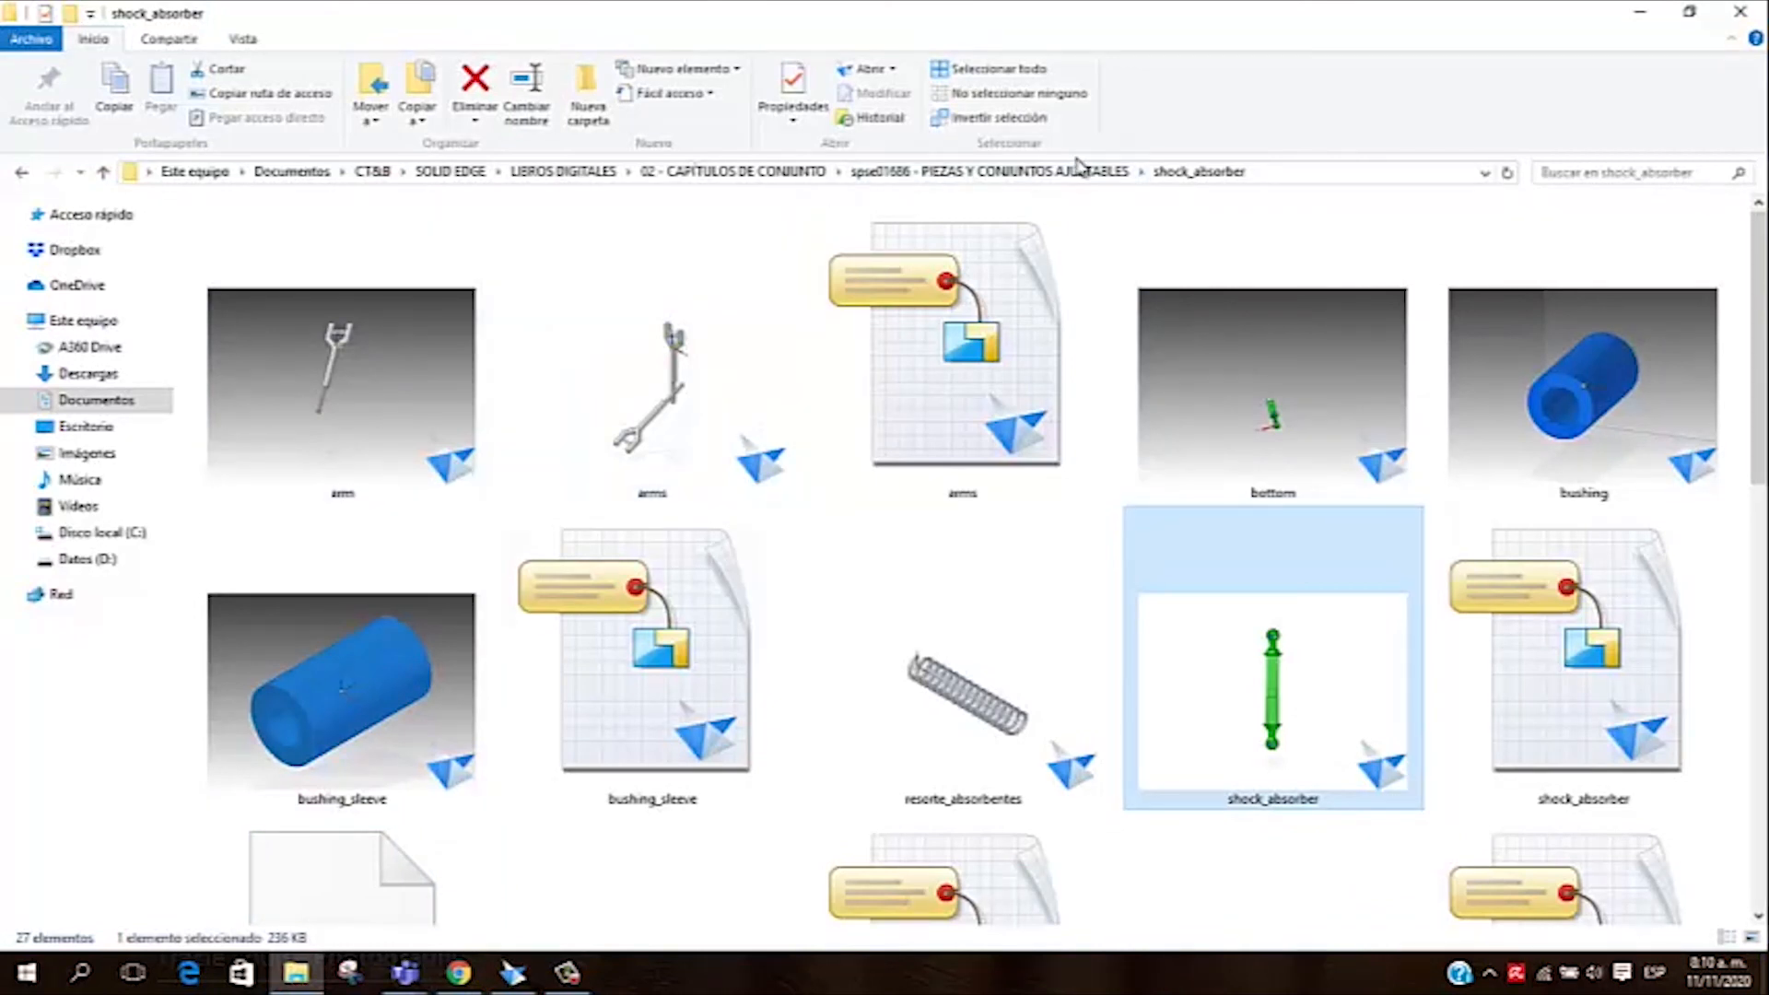
click(1079, 171)
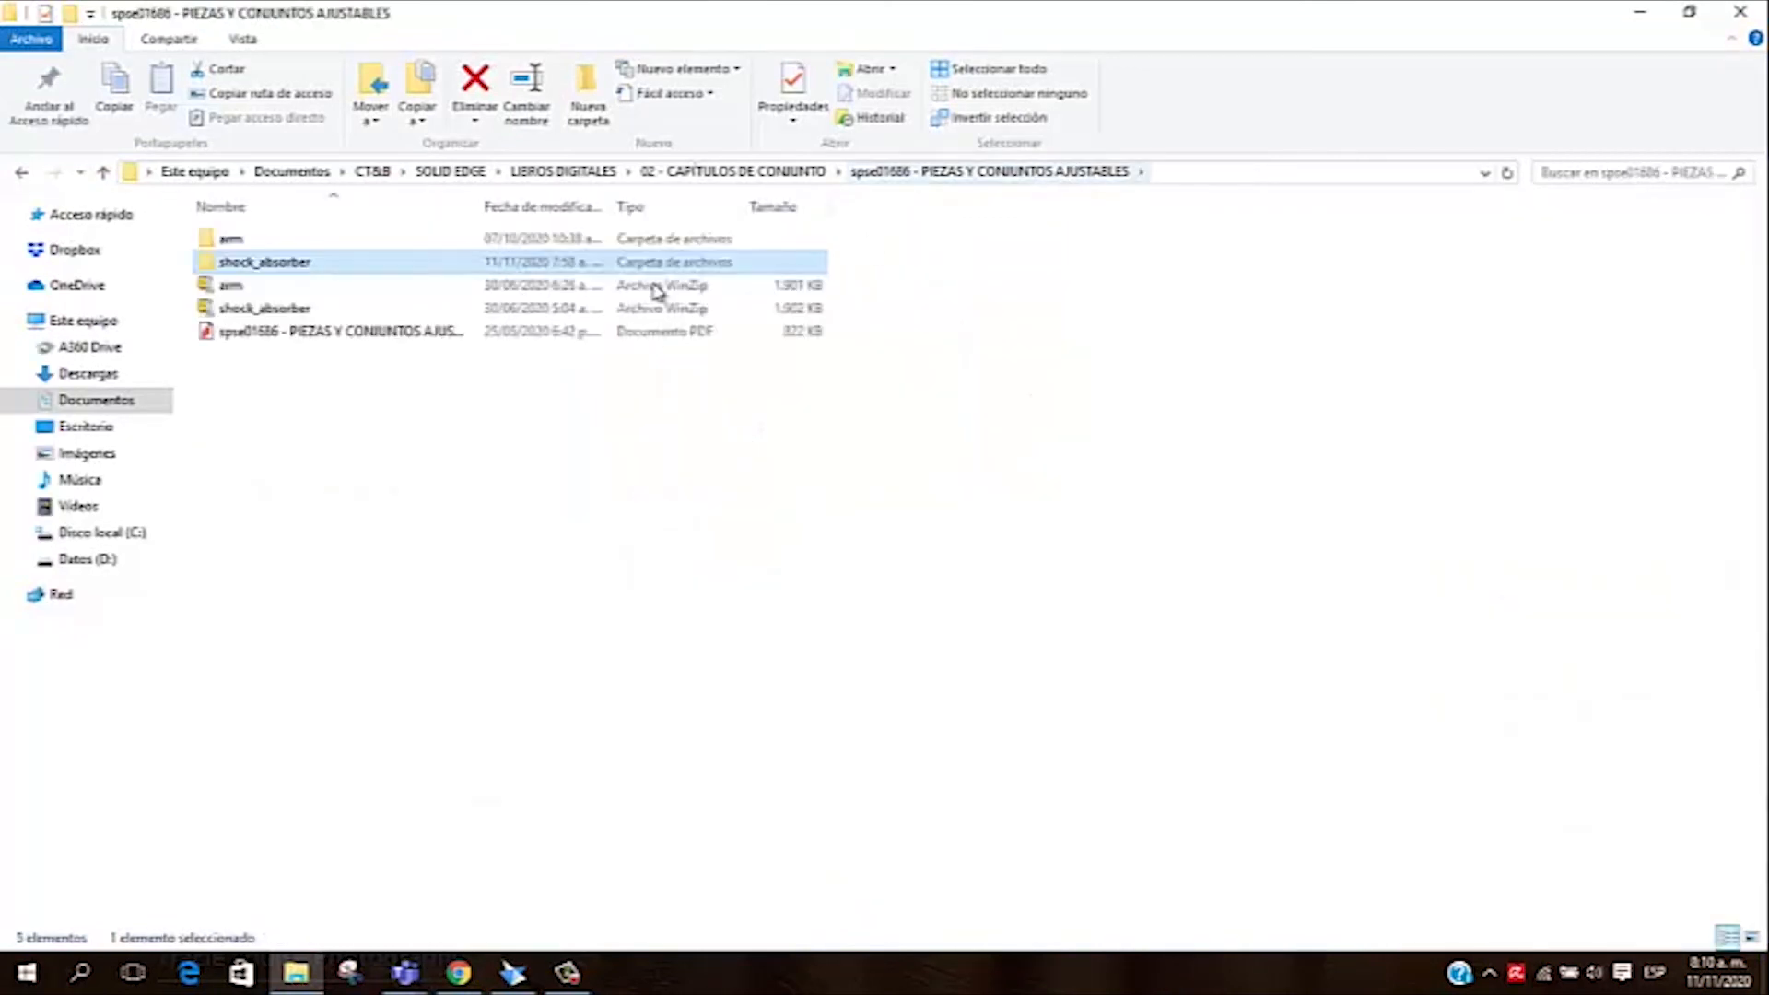
double_click(319, 242)
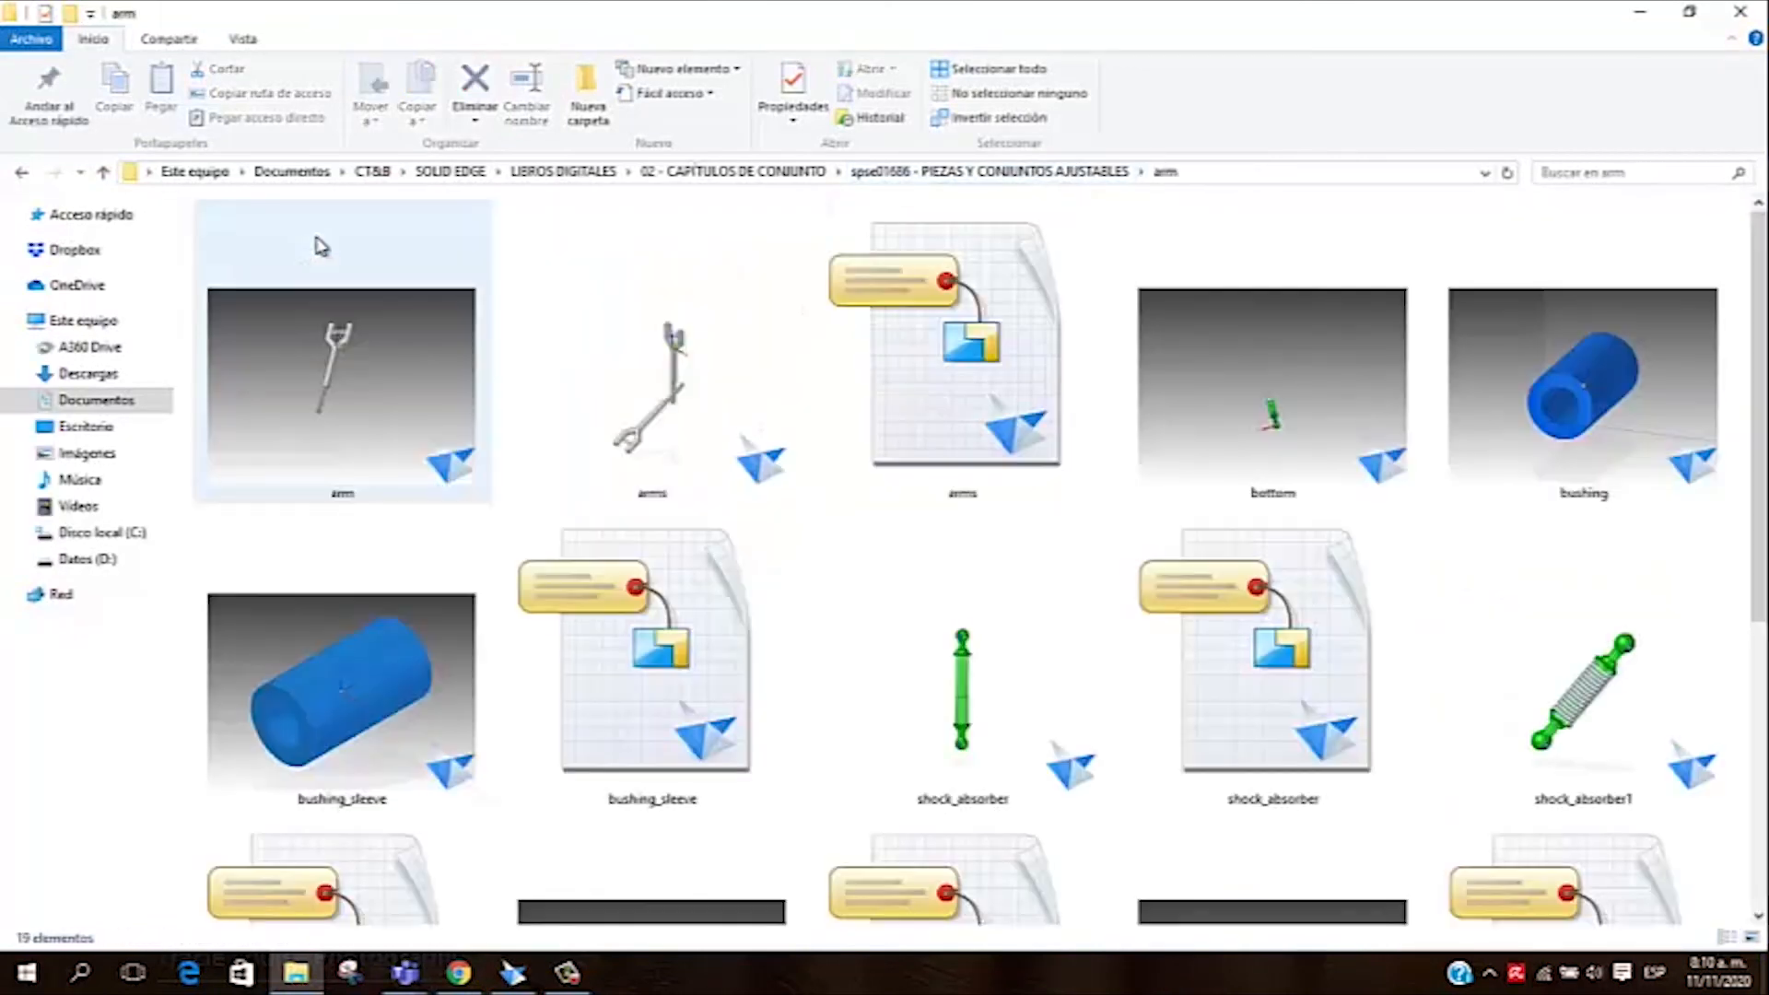
double_click(755, 394)
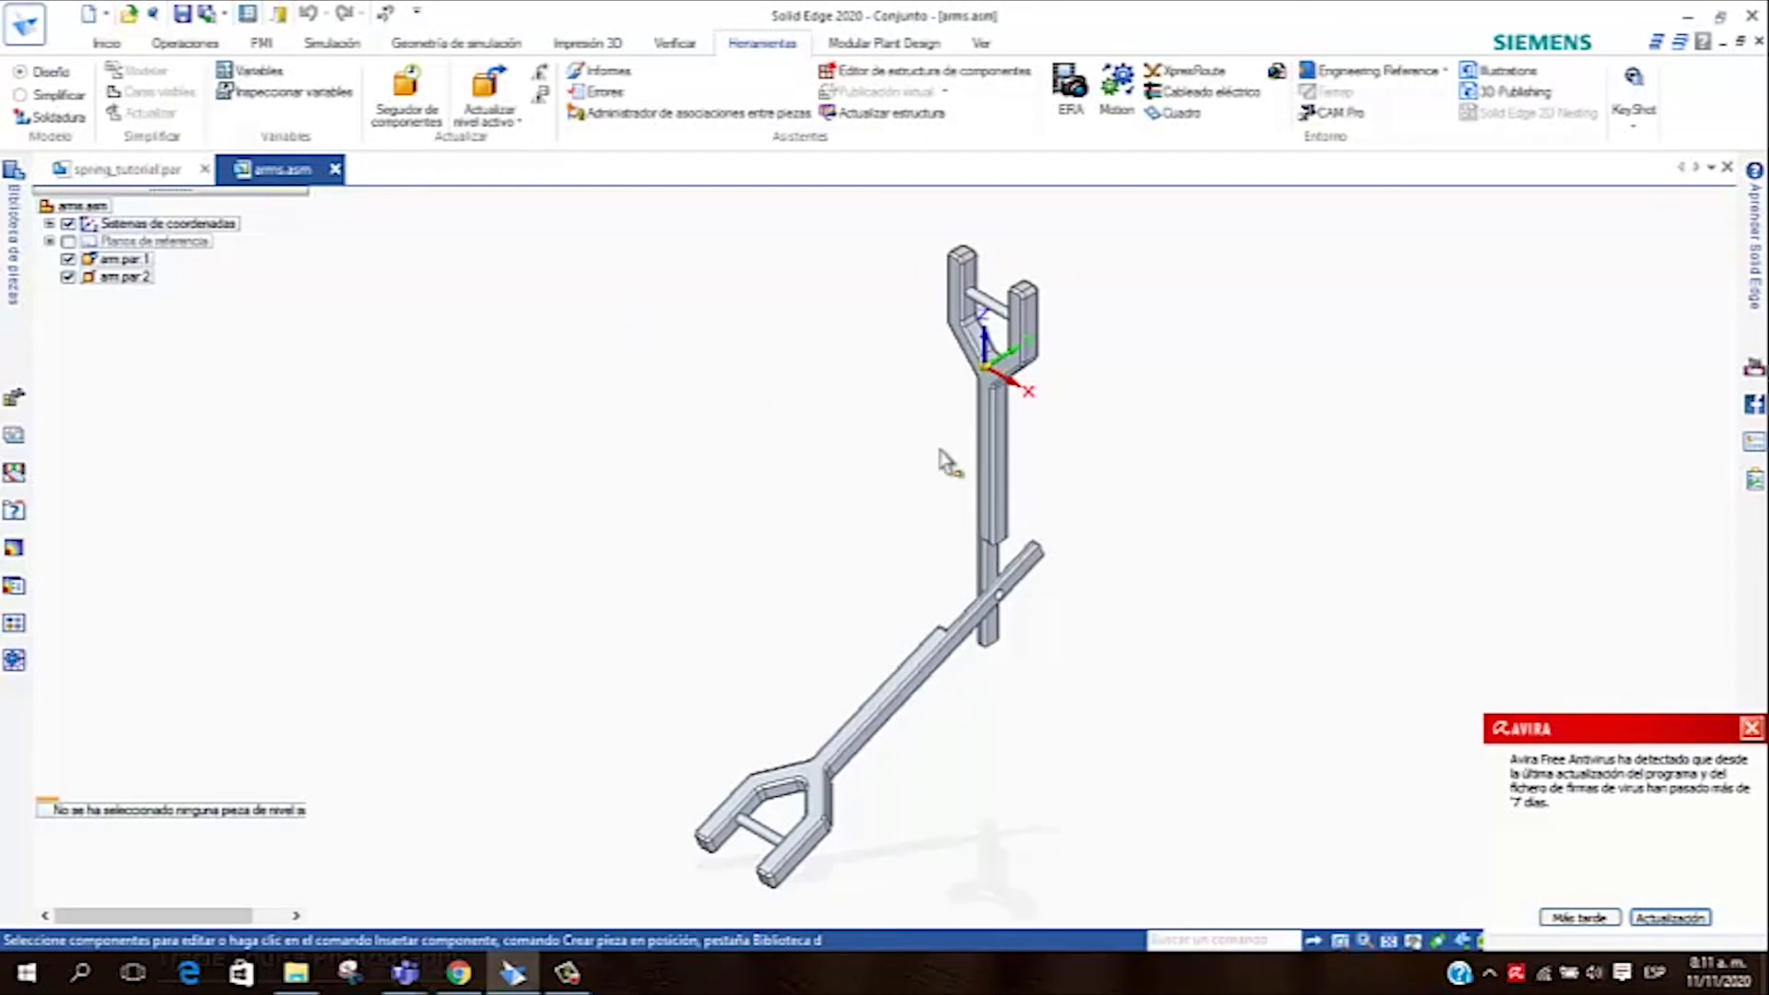
Insert shock_absorber_FORJAS.asm from the parts library into the arms assembly and pick its geometry for the first relationship
click(14, 313)
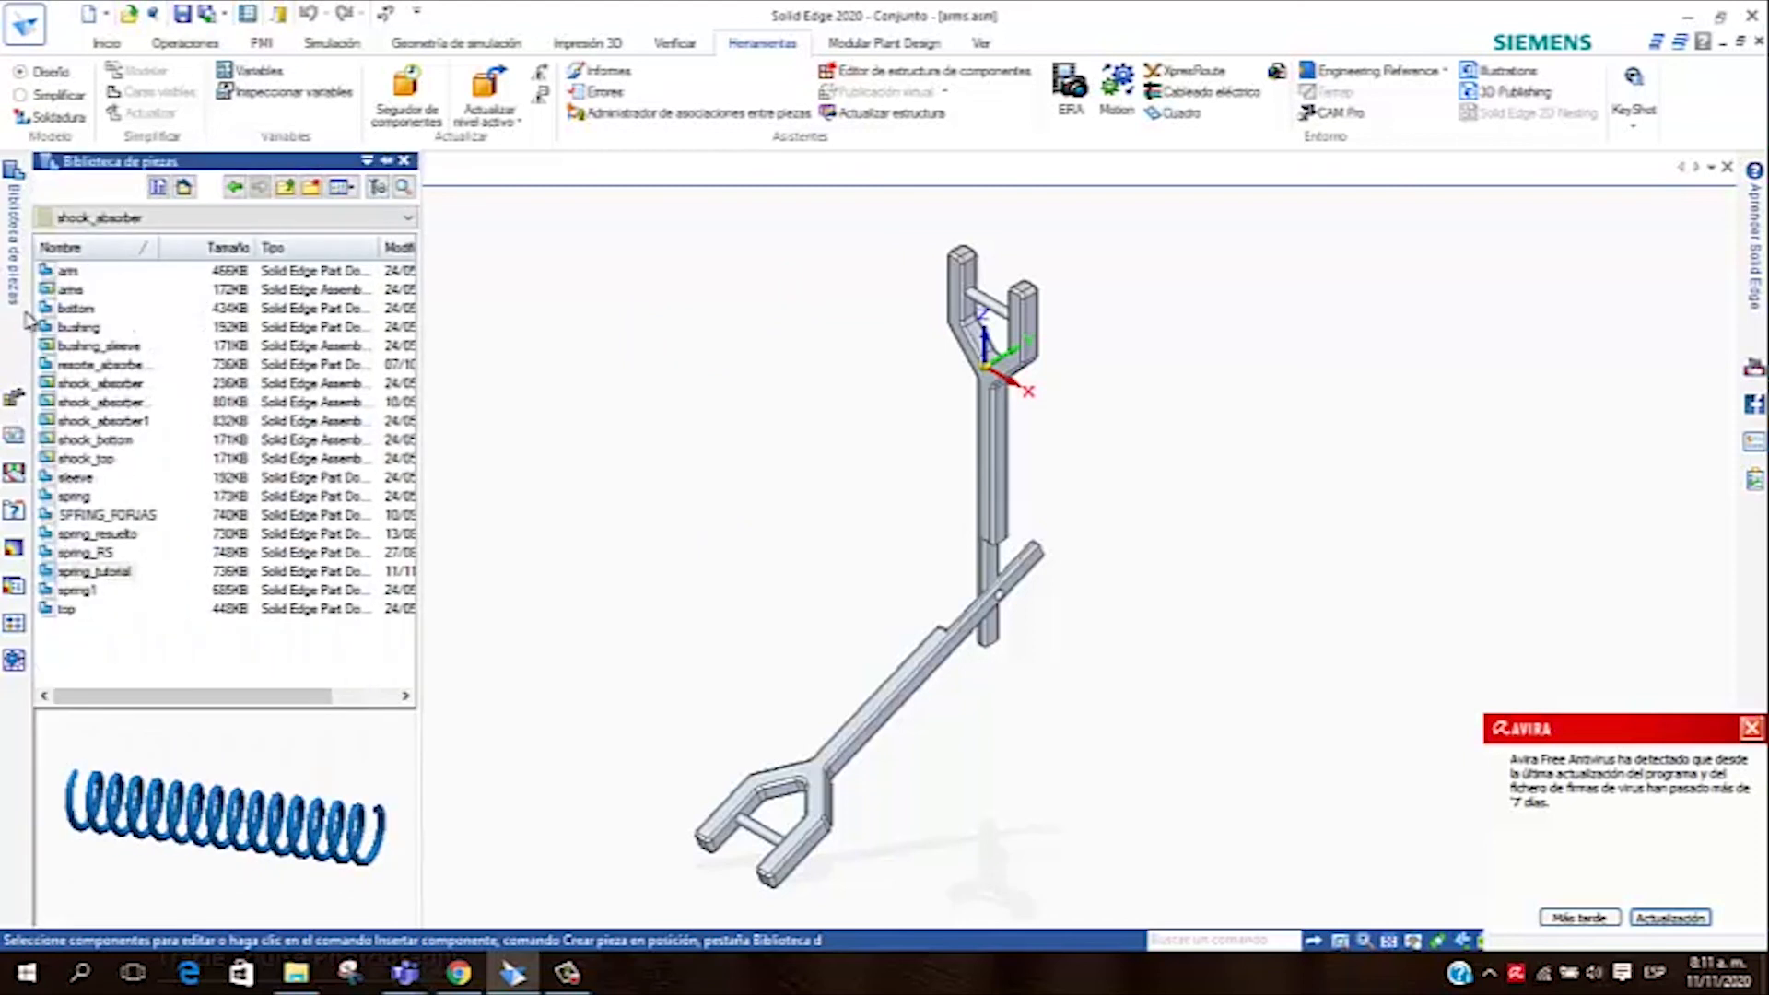
click(124, 421)
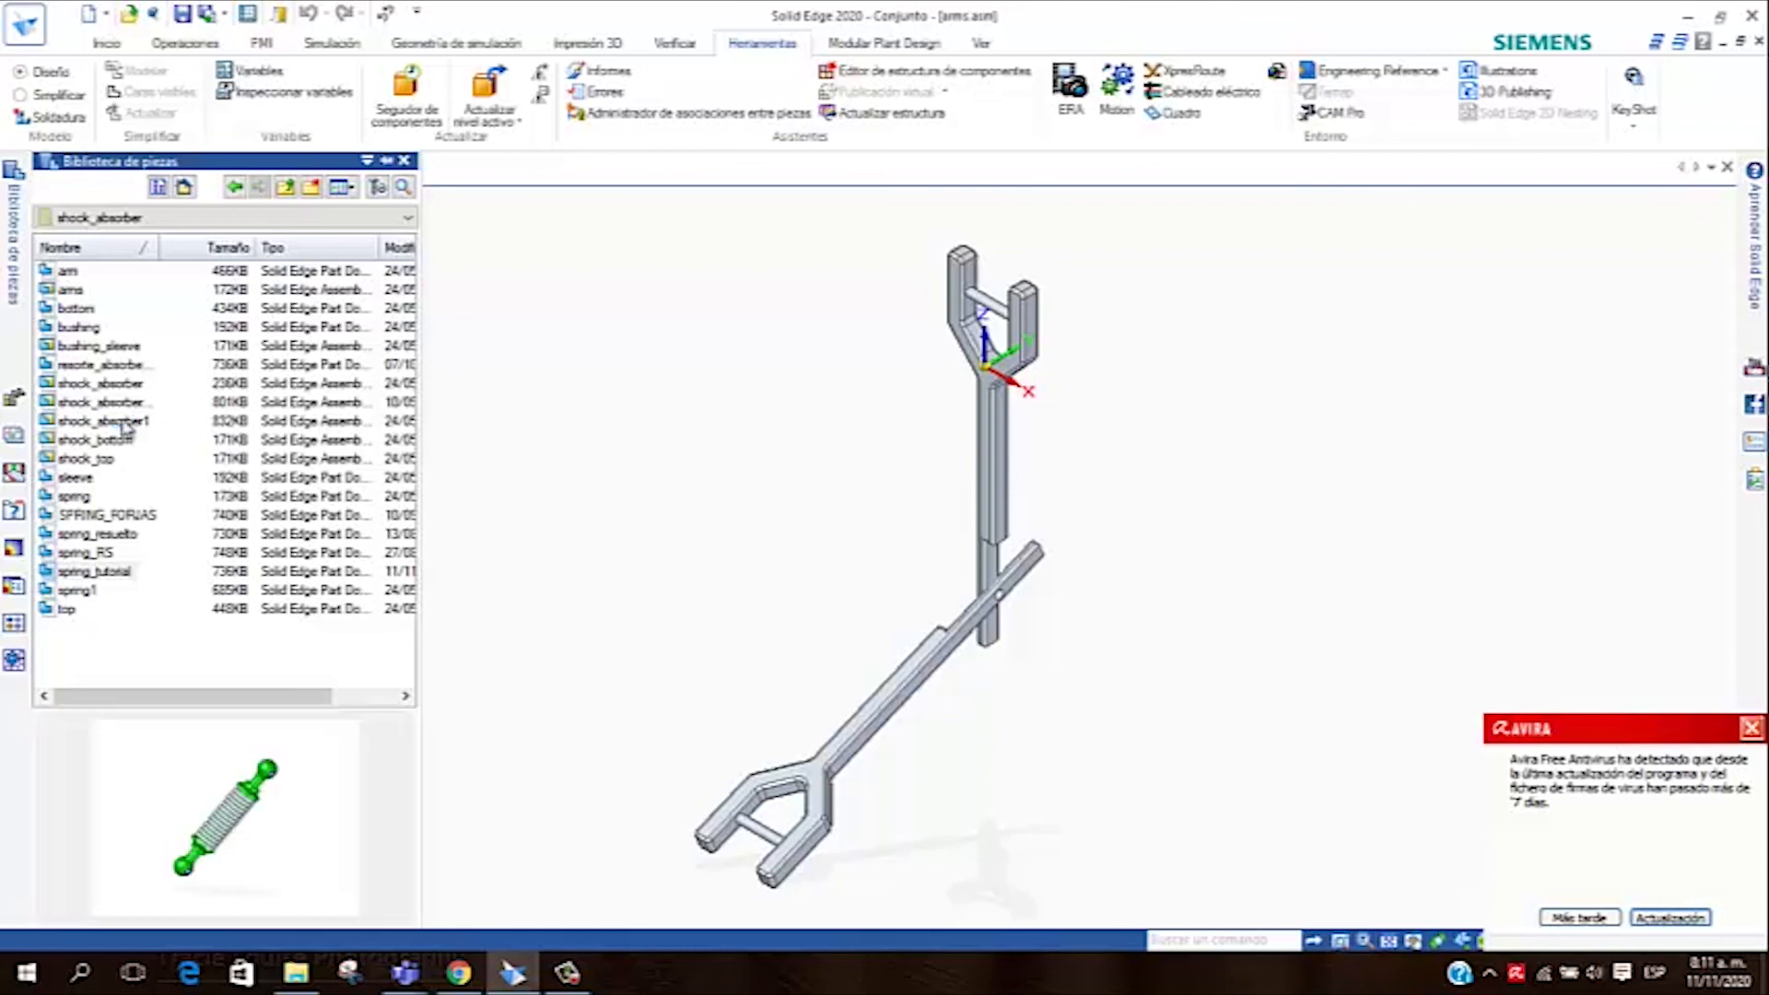
click(124, 421)
click(122, 402)
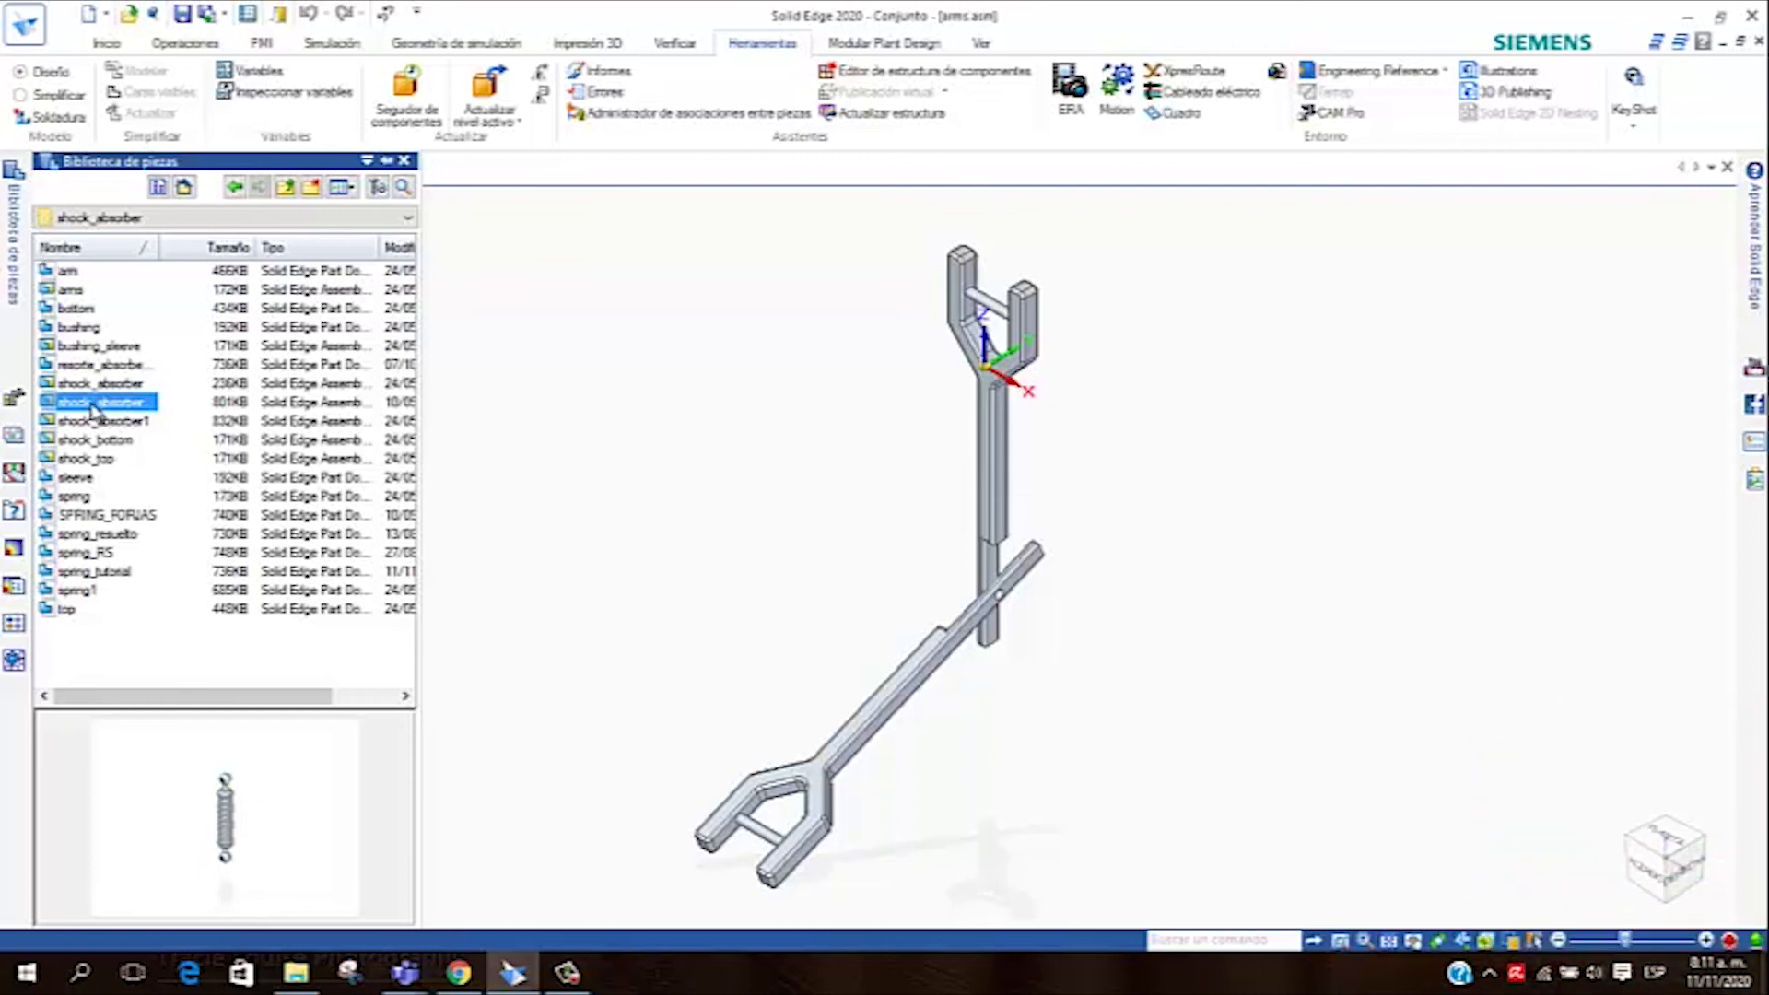
drag(111, 408, 629, 357)
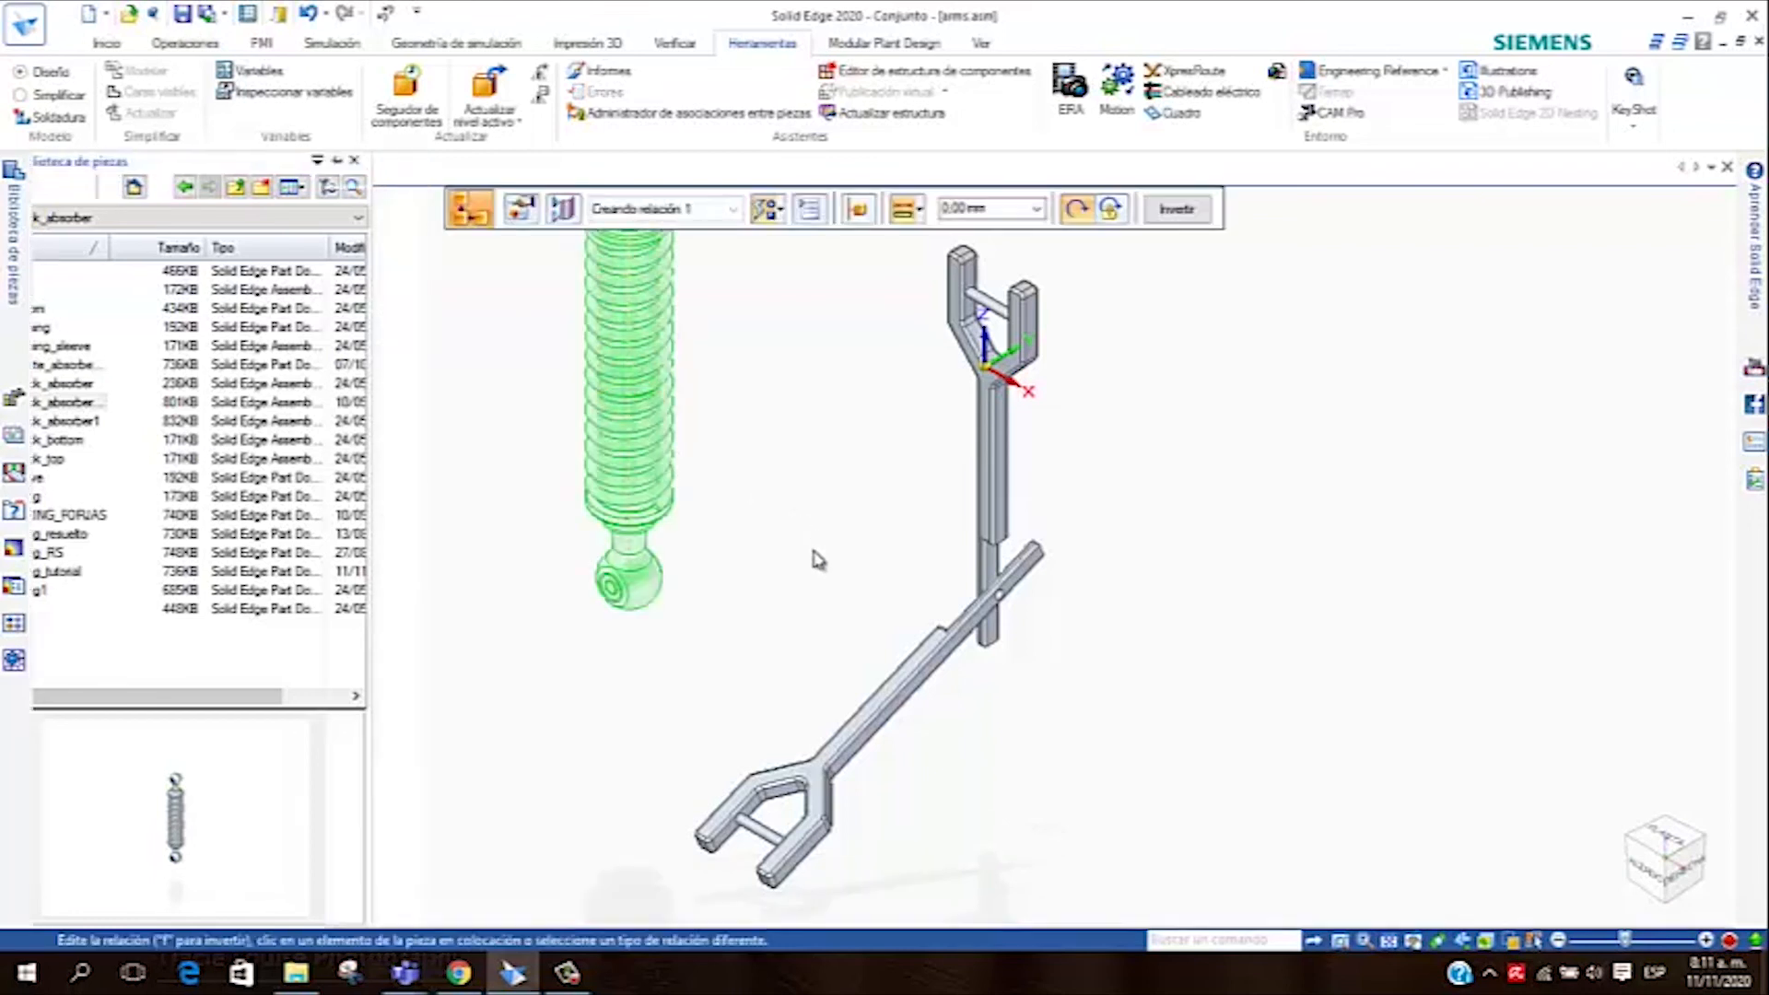
scroll(520, 573, down, 3)
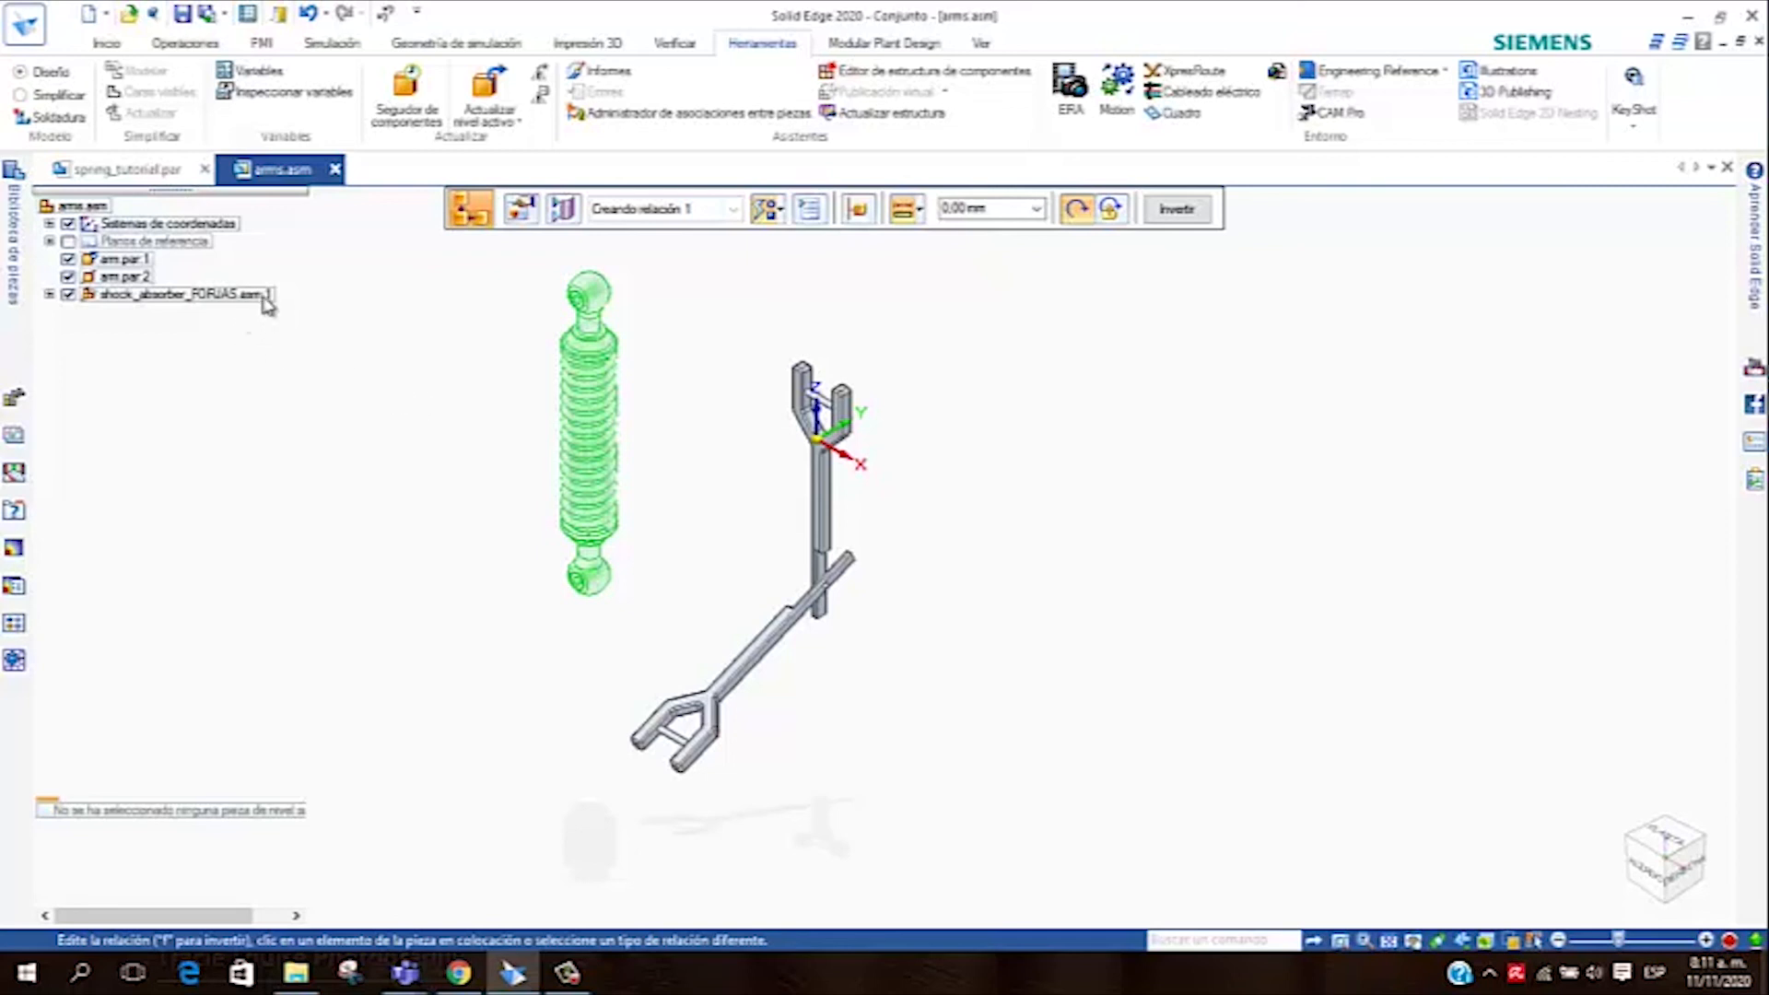
click(610, 334)
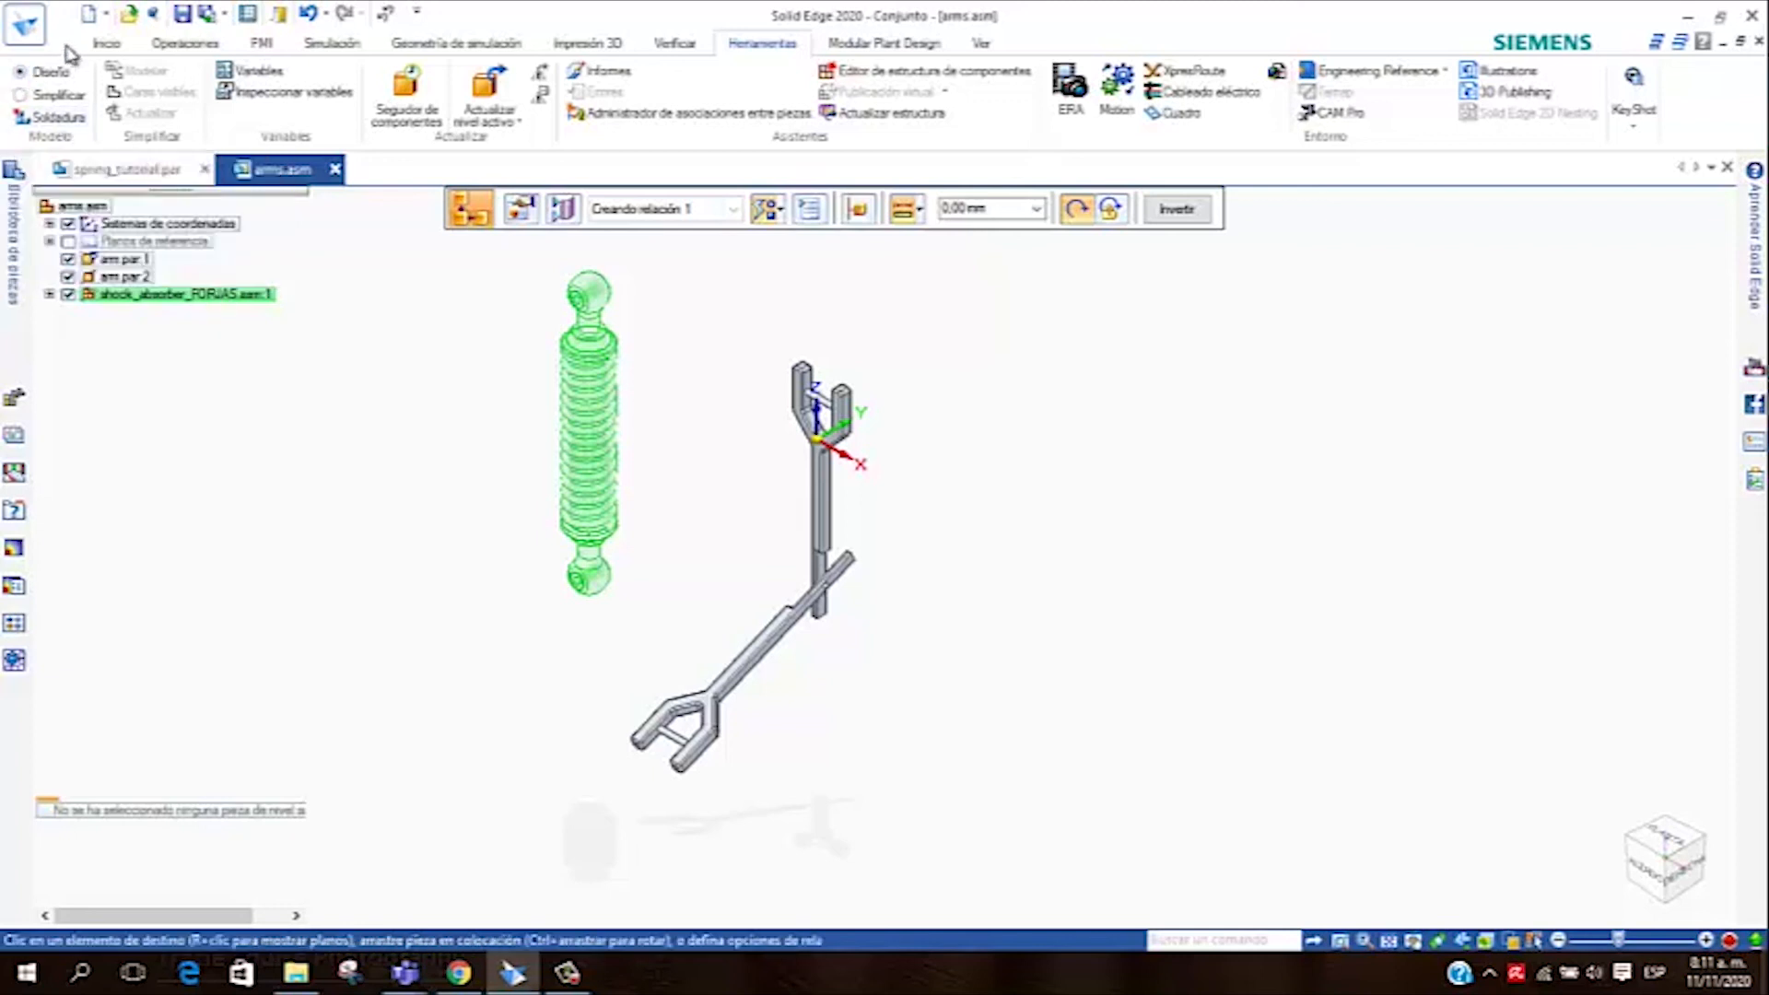
Cancel the placement relationship and delete shock_absorber_FORJAS.asm from the arms assembly
click(106, 43)
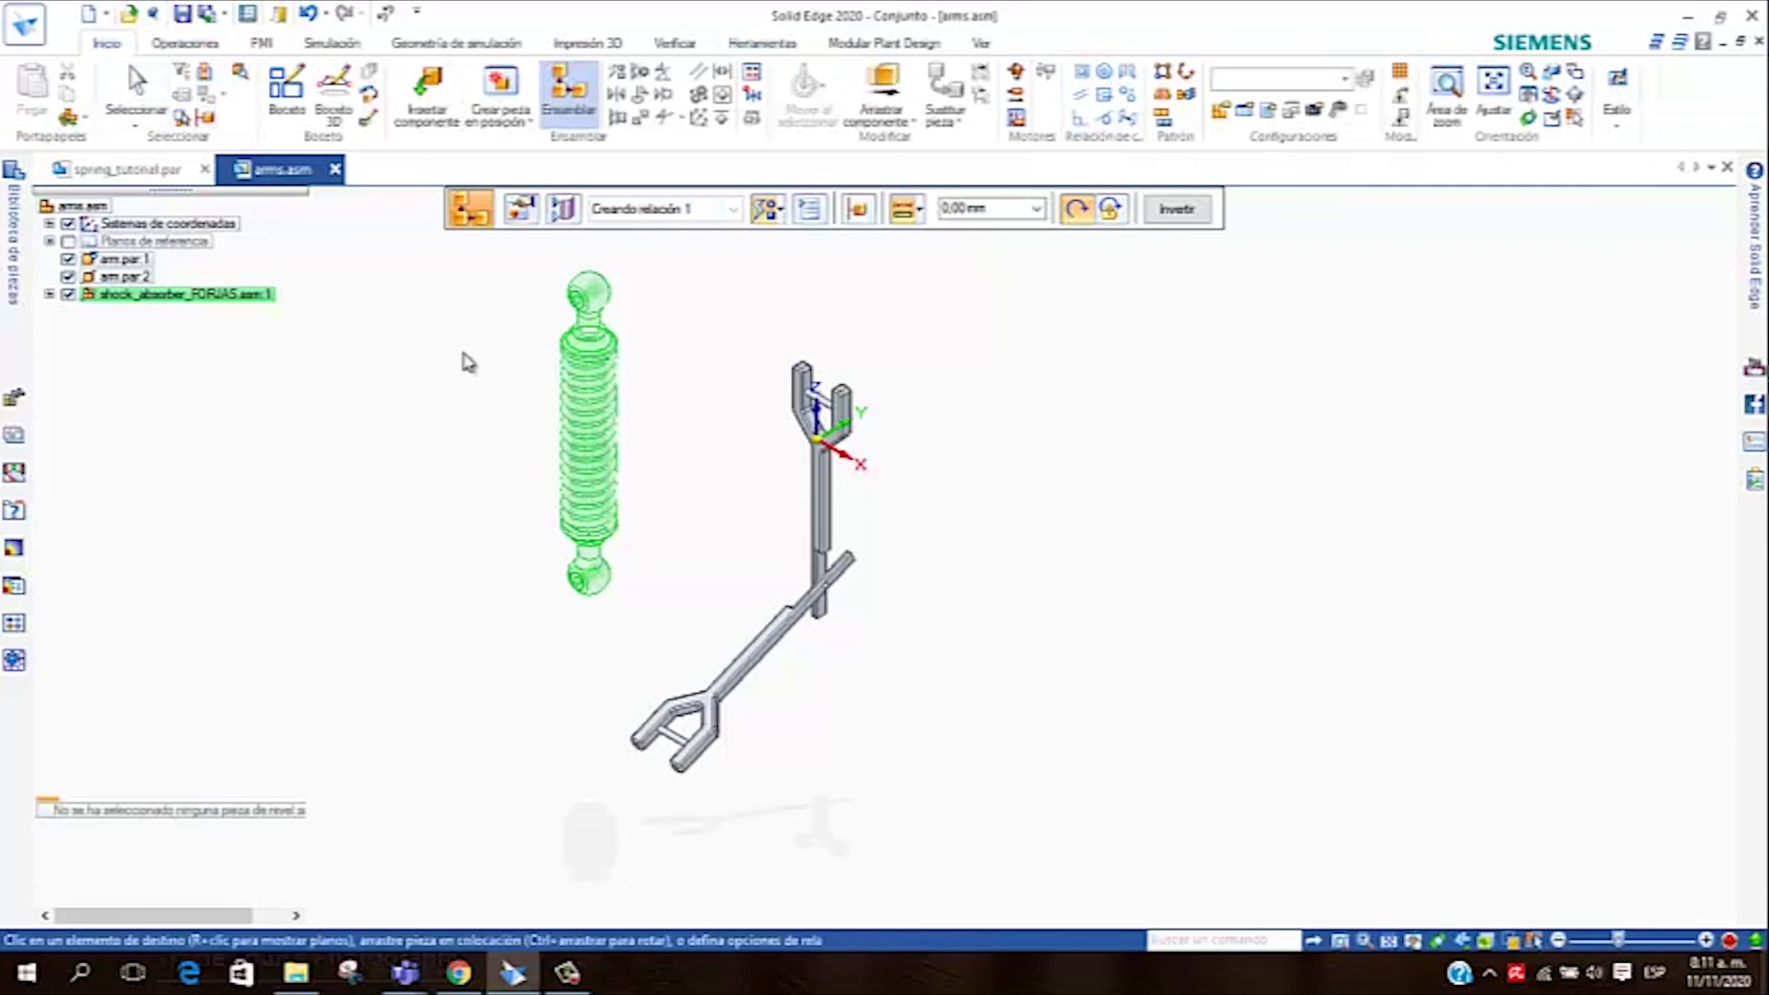
key(Escape)
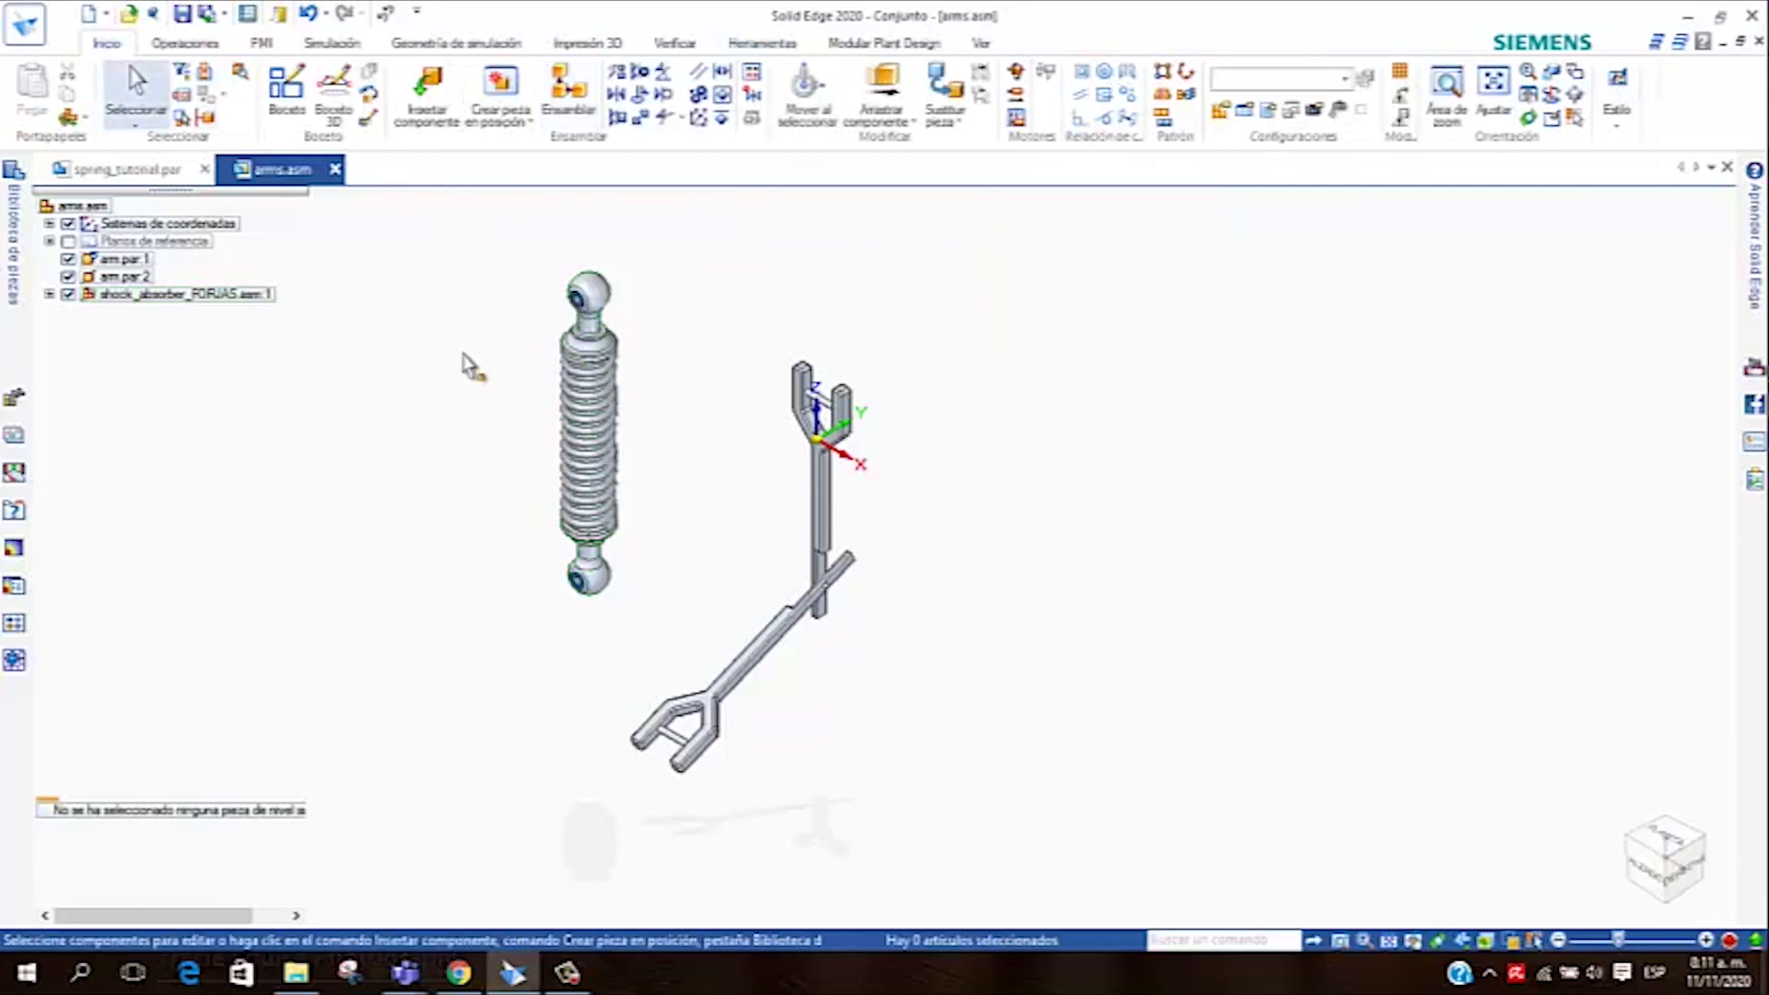
right_click(207, 293)
click(197, 293)
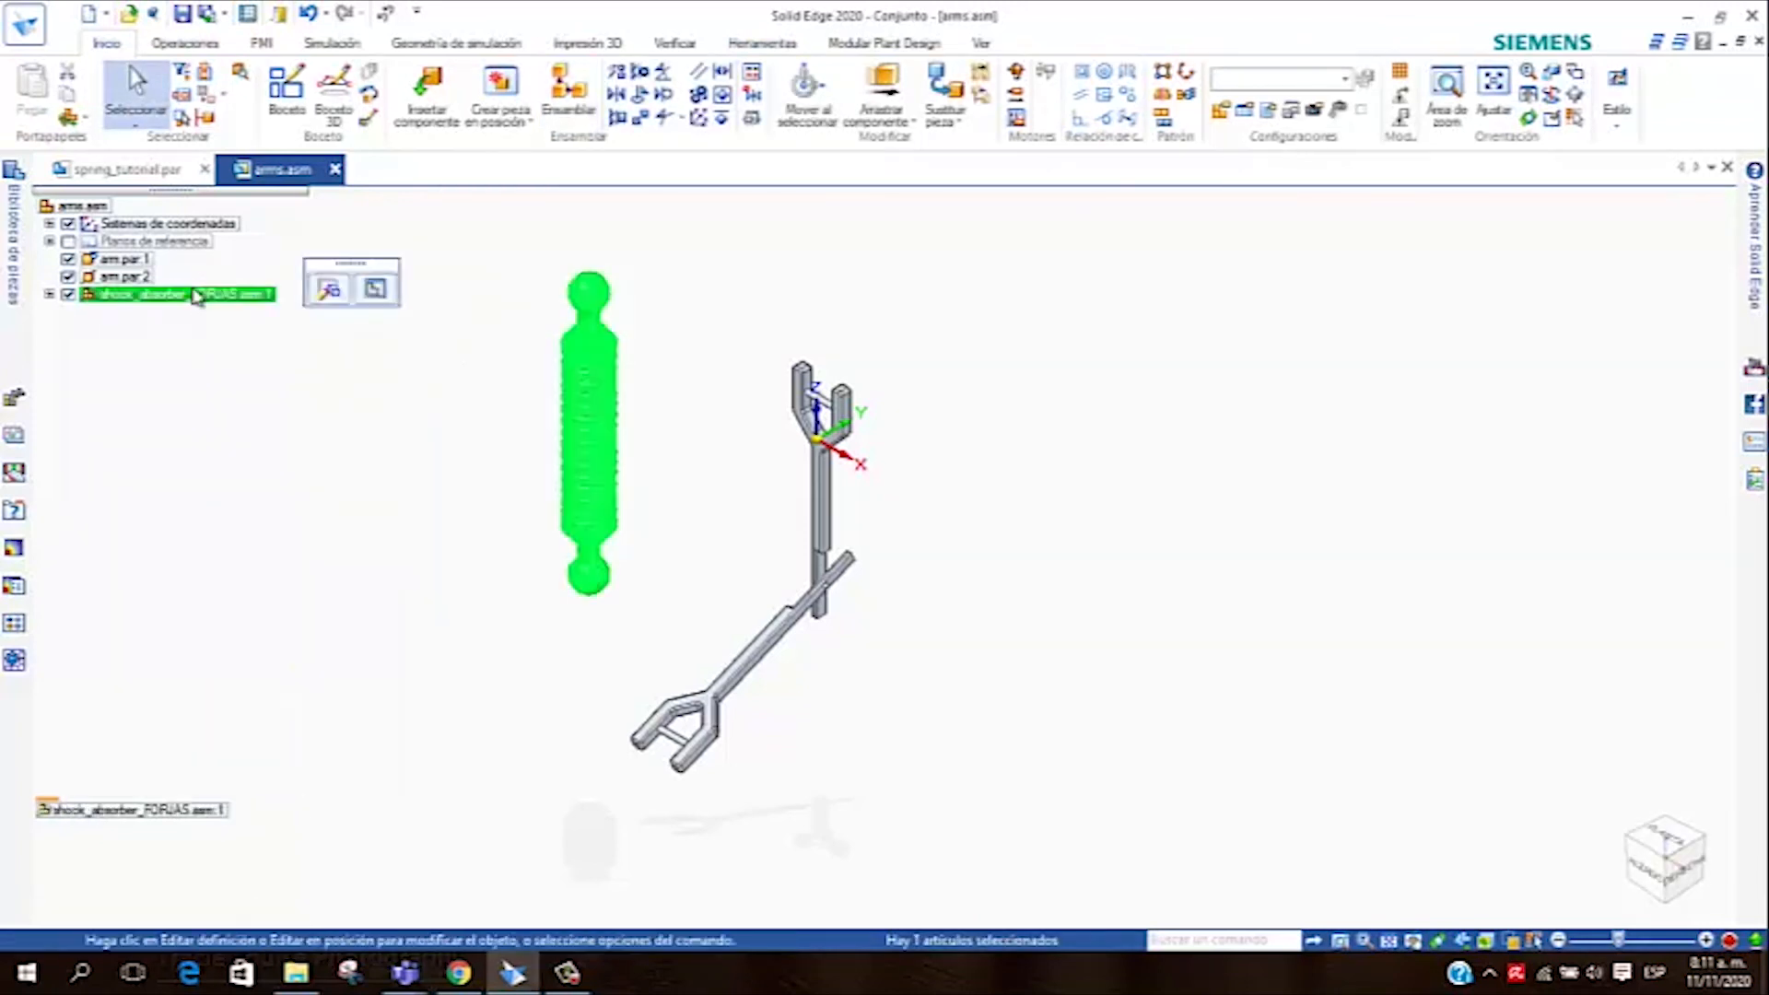
right_click(201, 295)
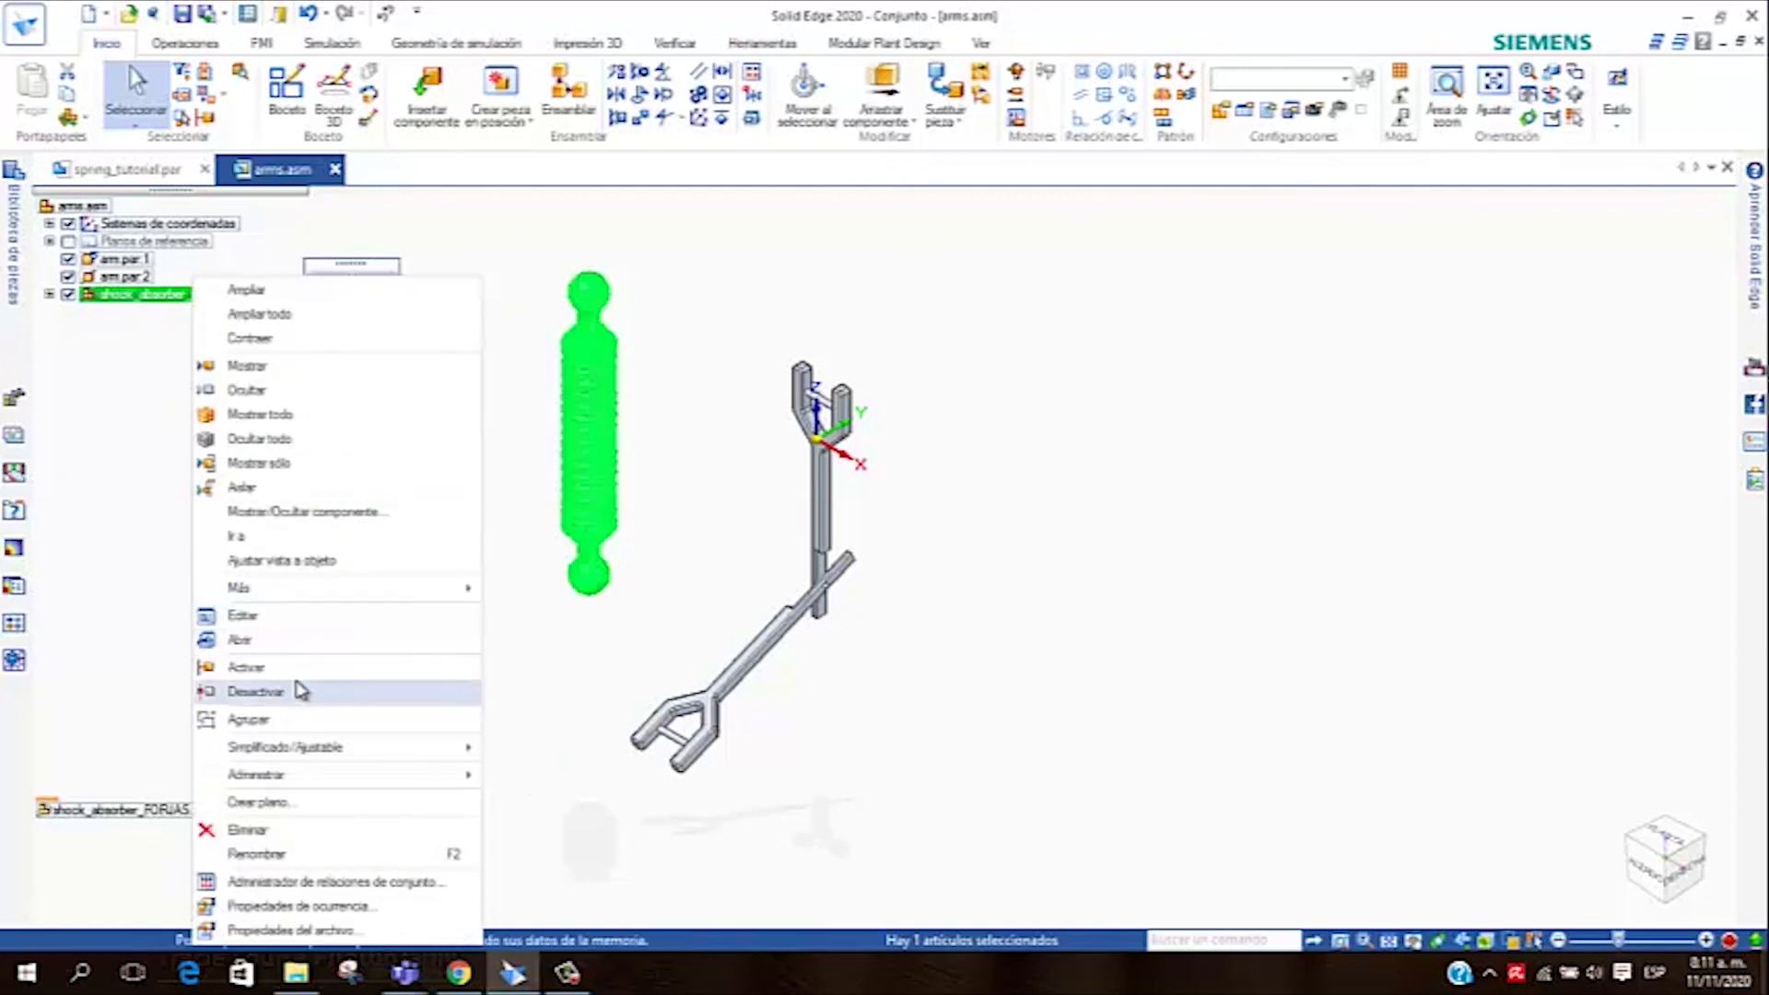
click(292, 832)
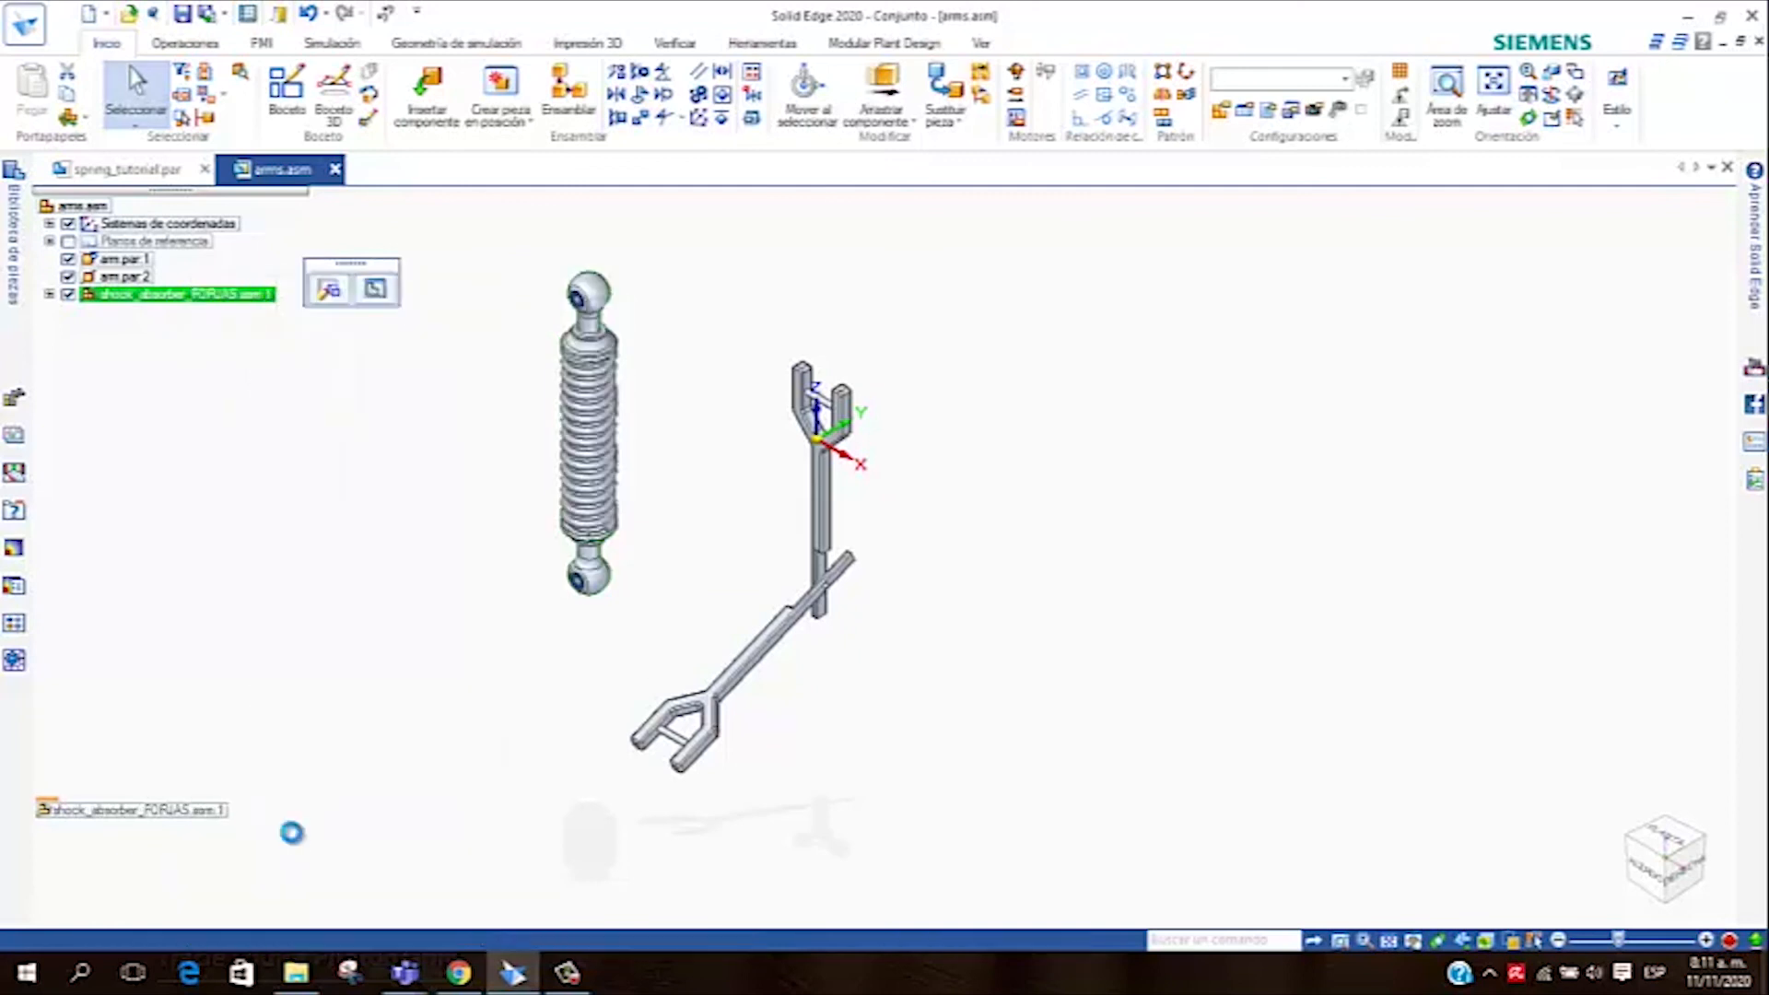
Insert shock_absorber1.asm from the parts library into the arms assembly, accepting placement of the copy in the assembly's folder
mouse_move(13, 322)
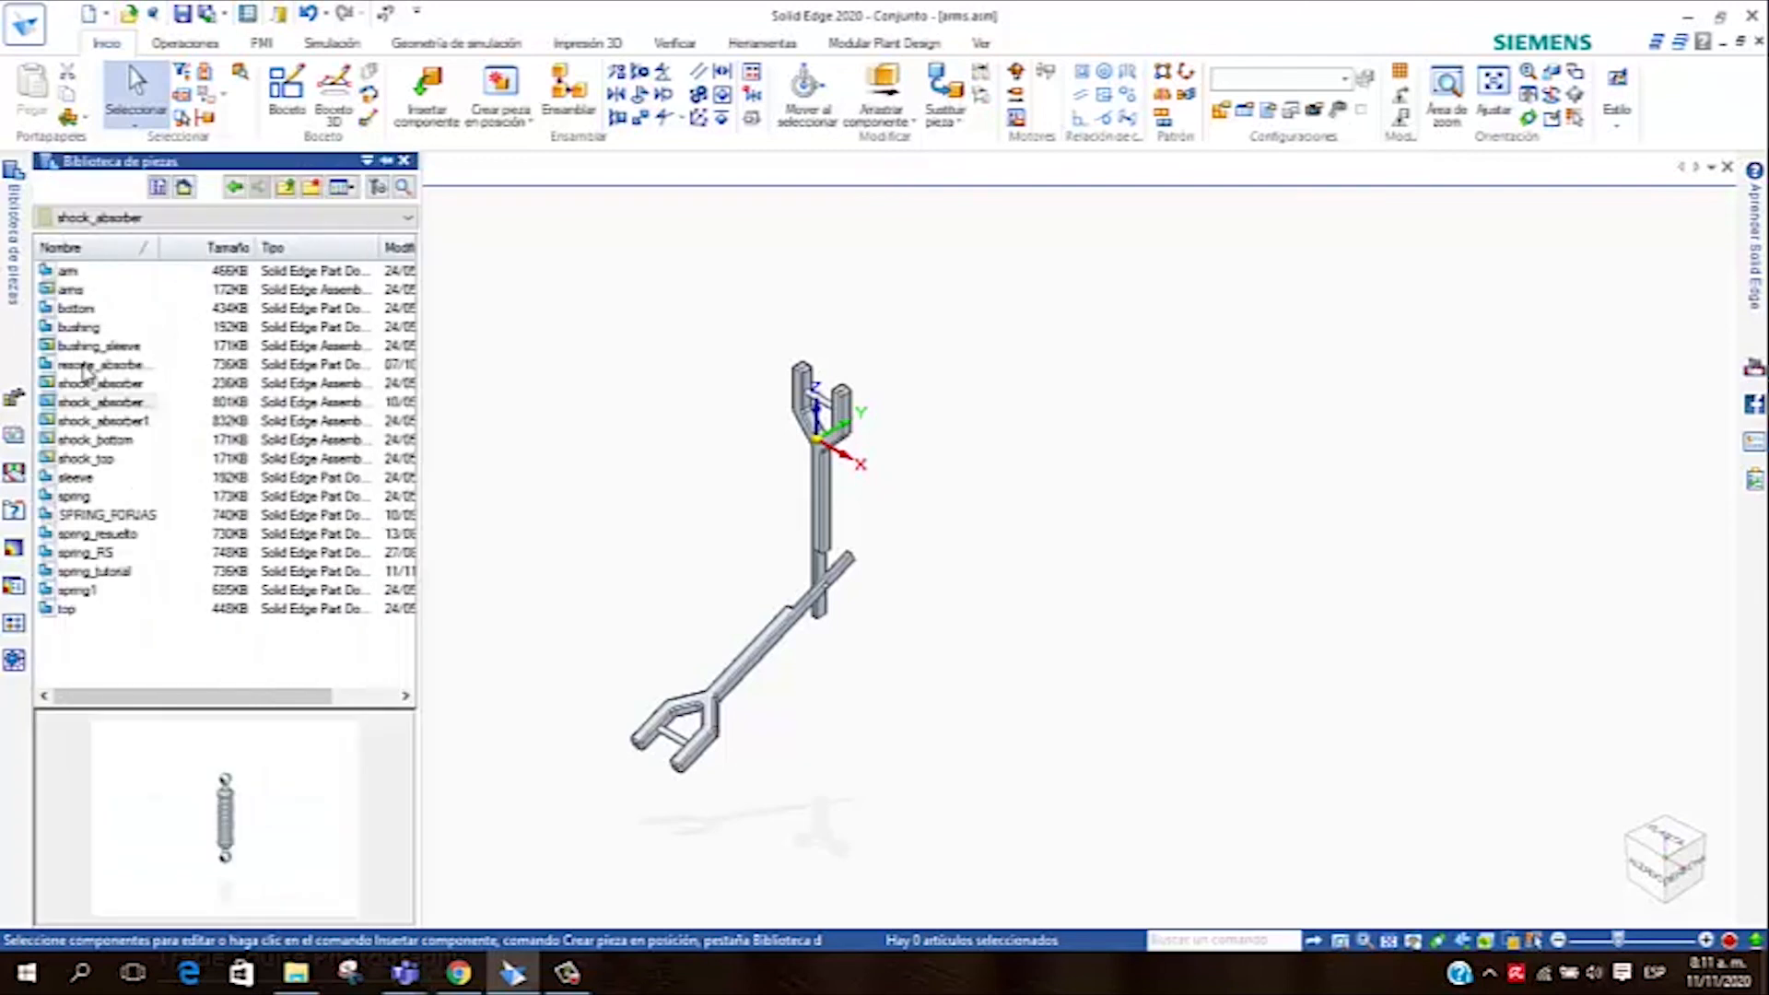
click(101, 421)
drag(101, 421, 573, 398)
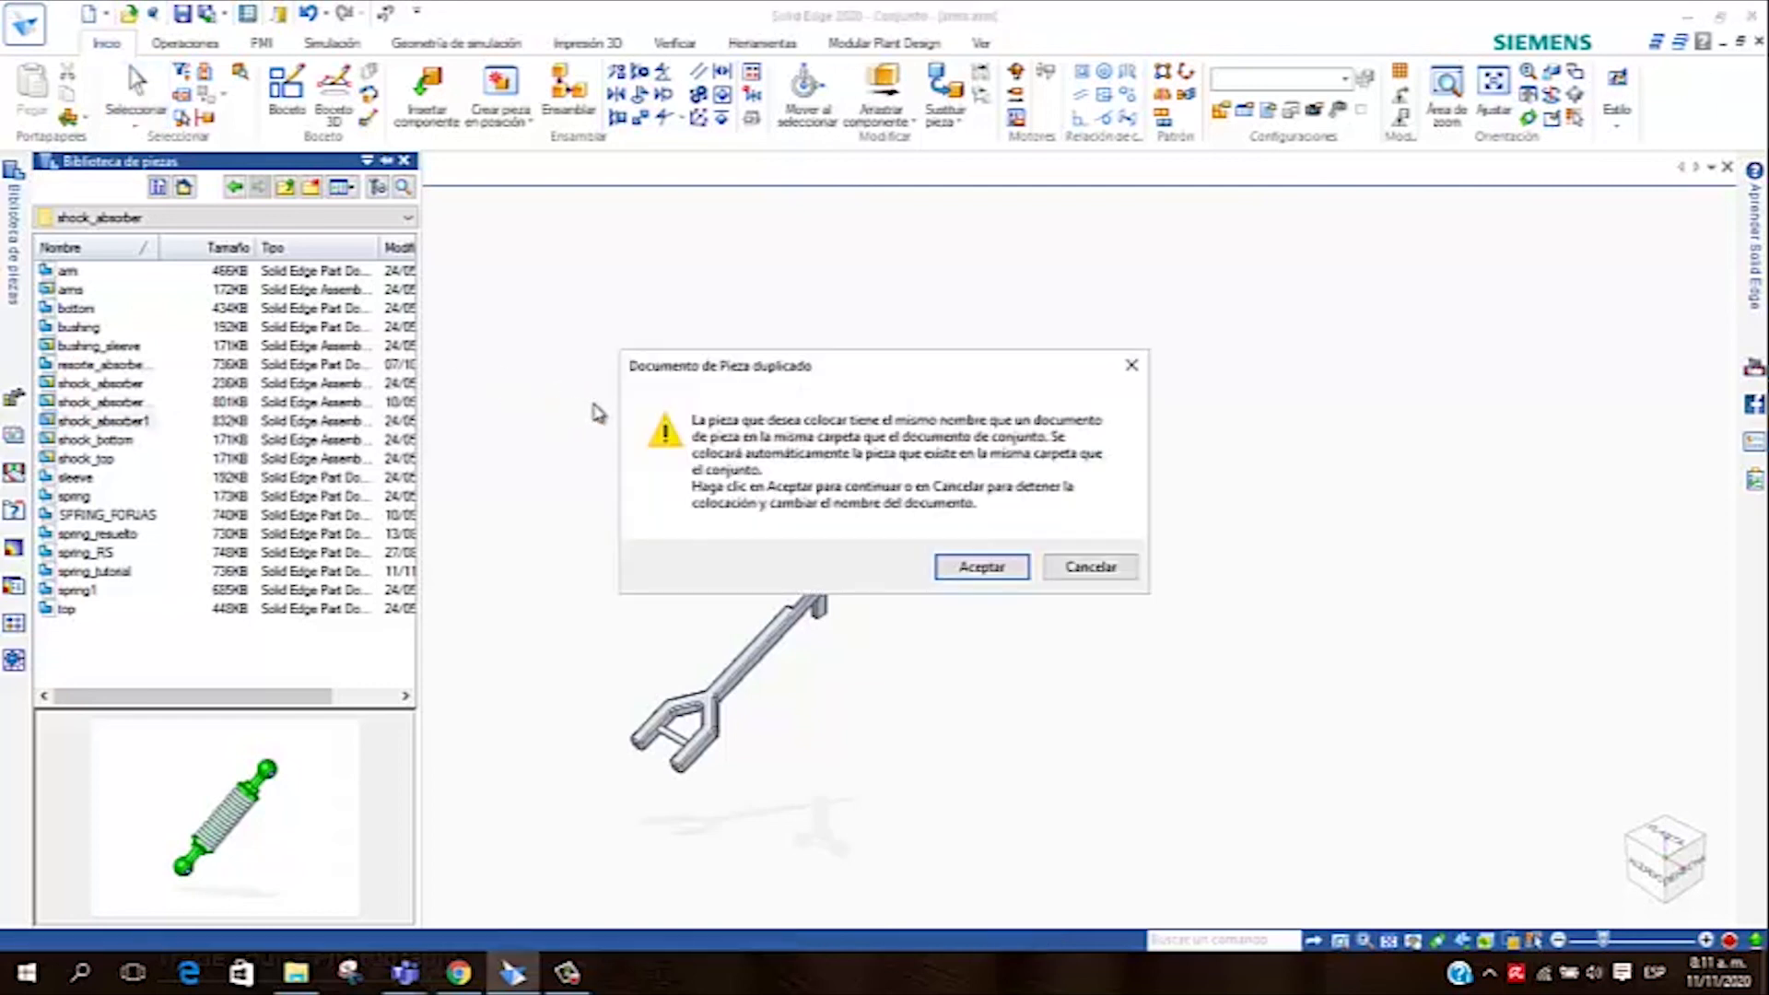
click(981, 564)
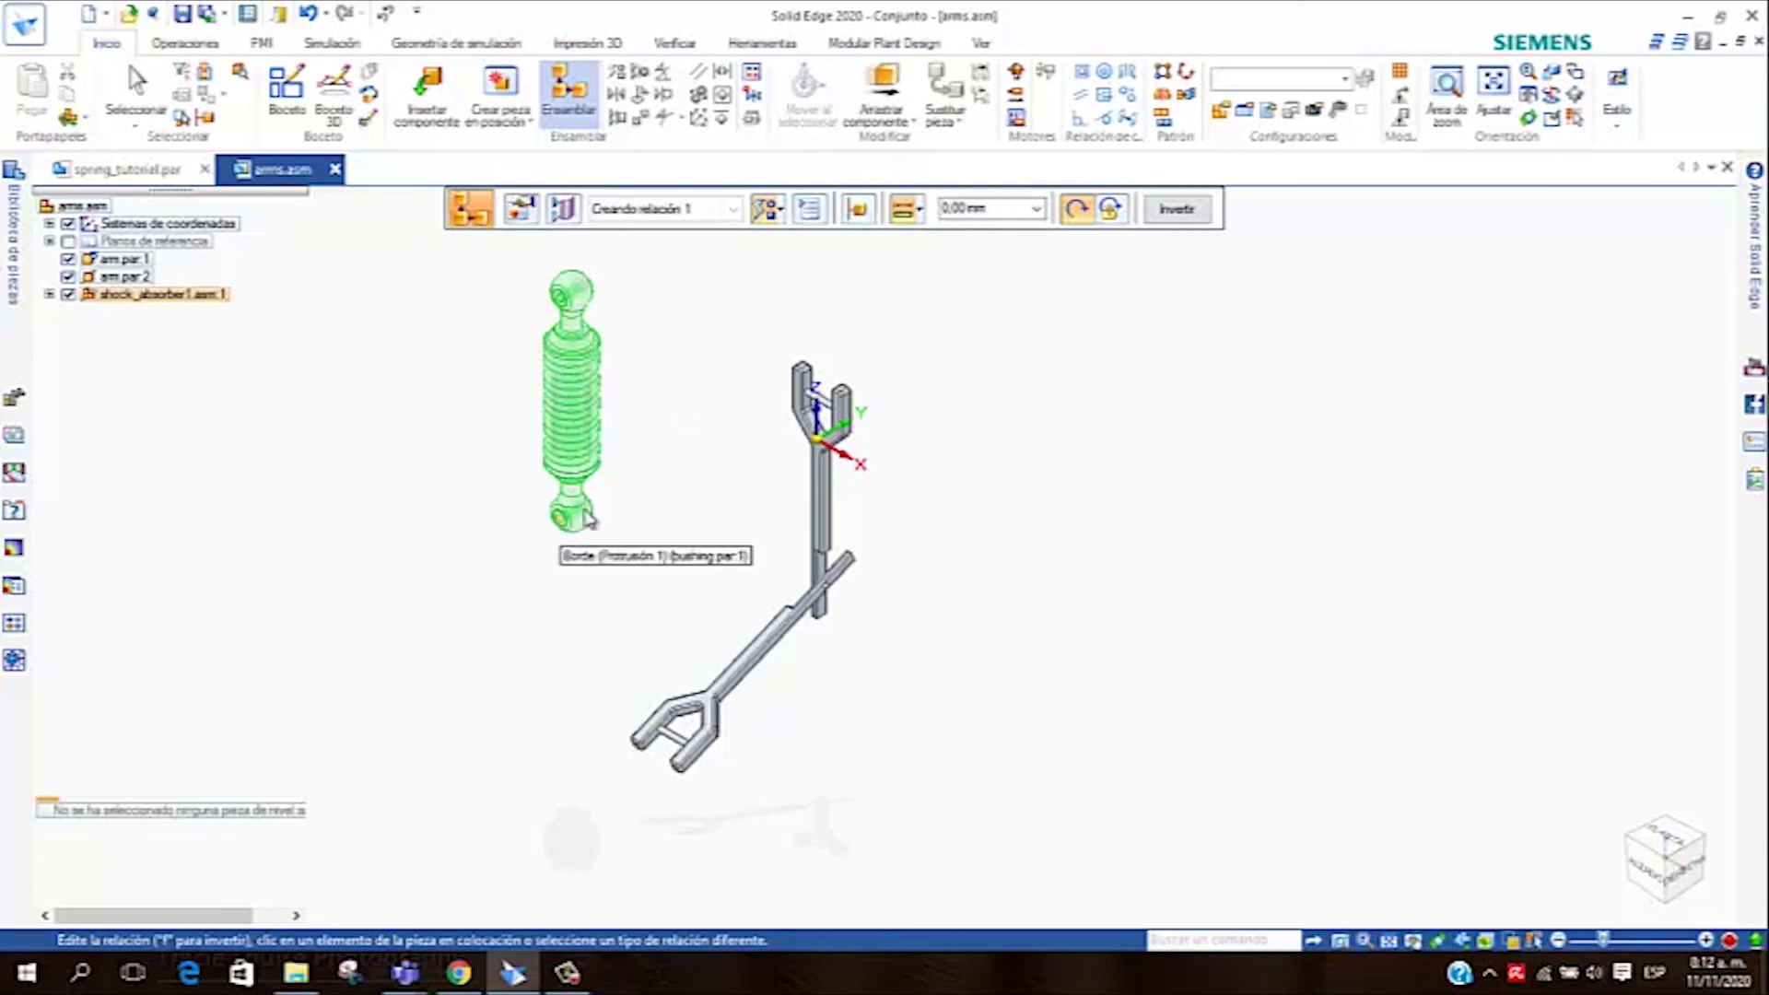
Align the bore axis of the shock absorber's lower eye with the cross pin in the fork of arm.par:2
scroll(585, 521, up, 5)
scroll(534, 527, up, 2)
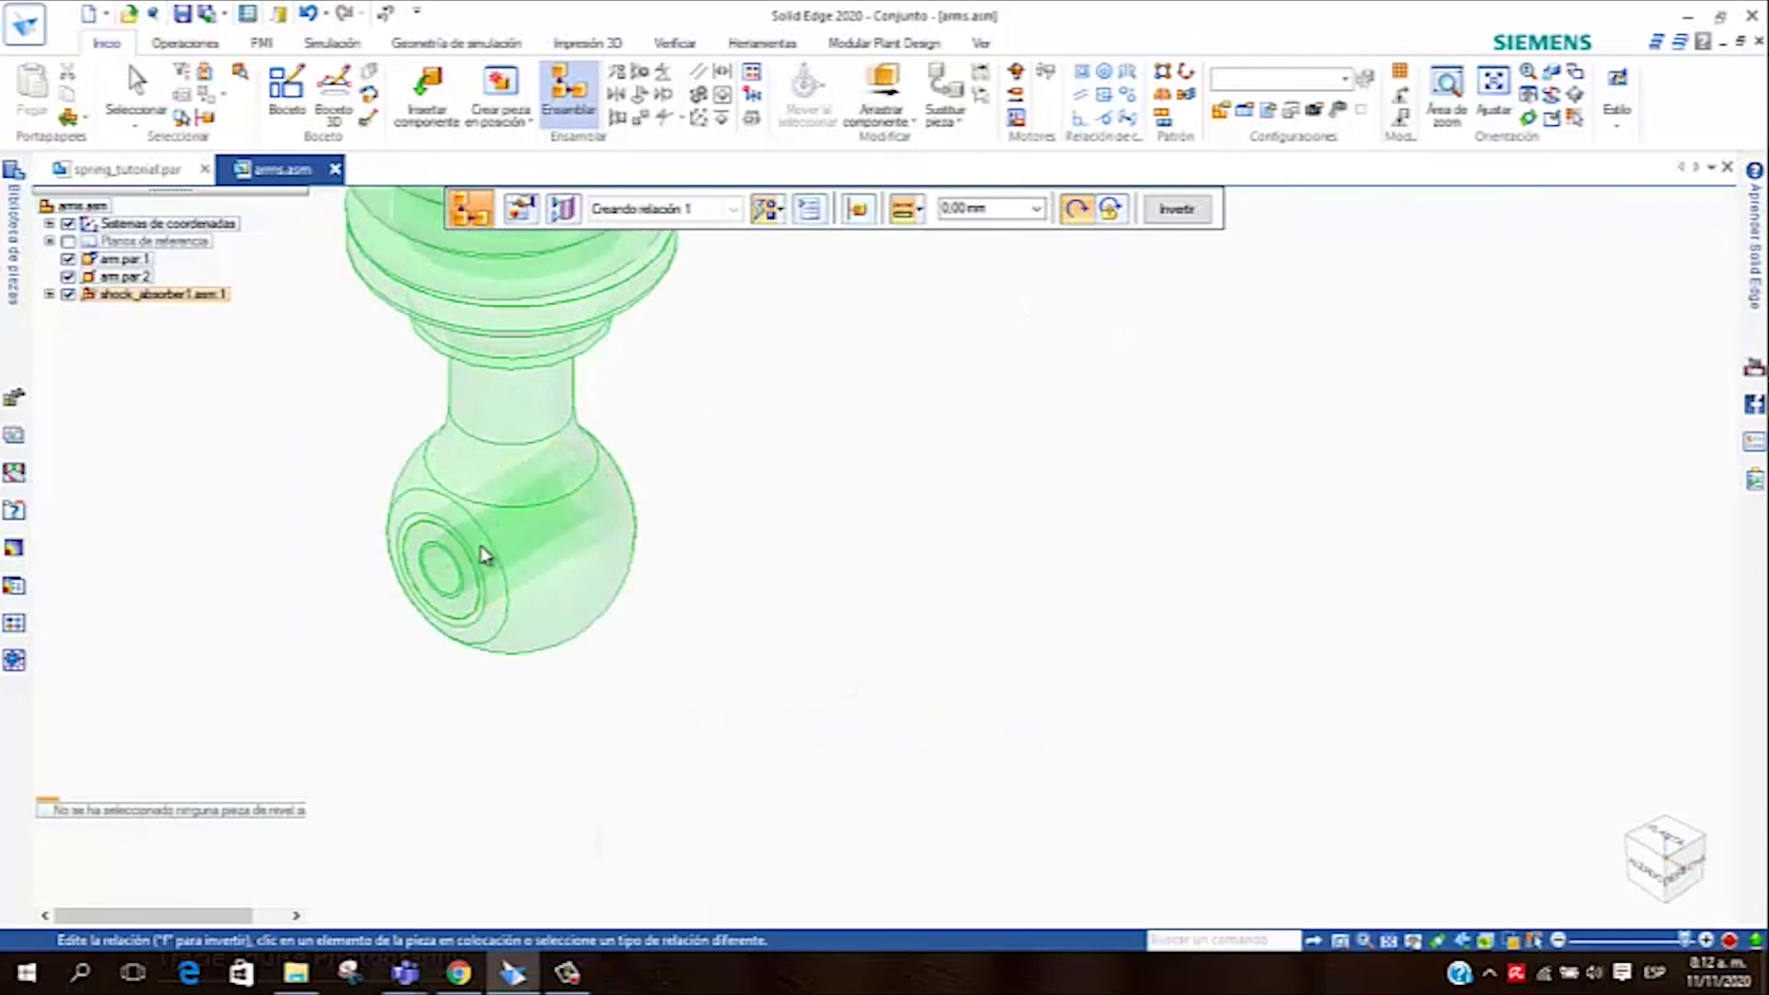
click(485, 552)
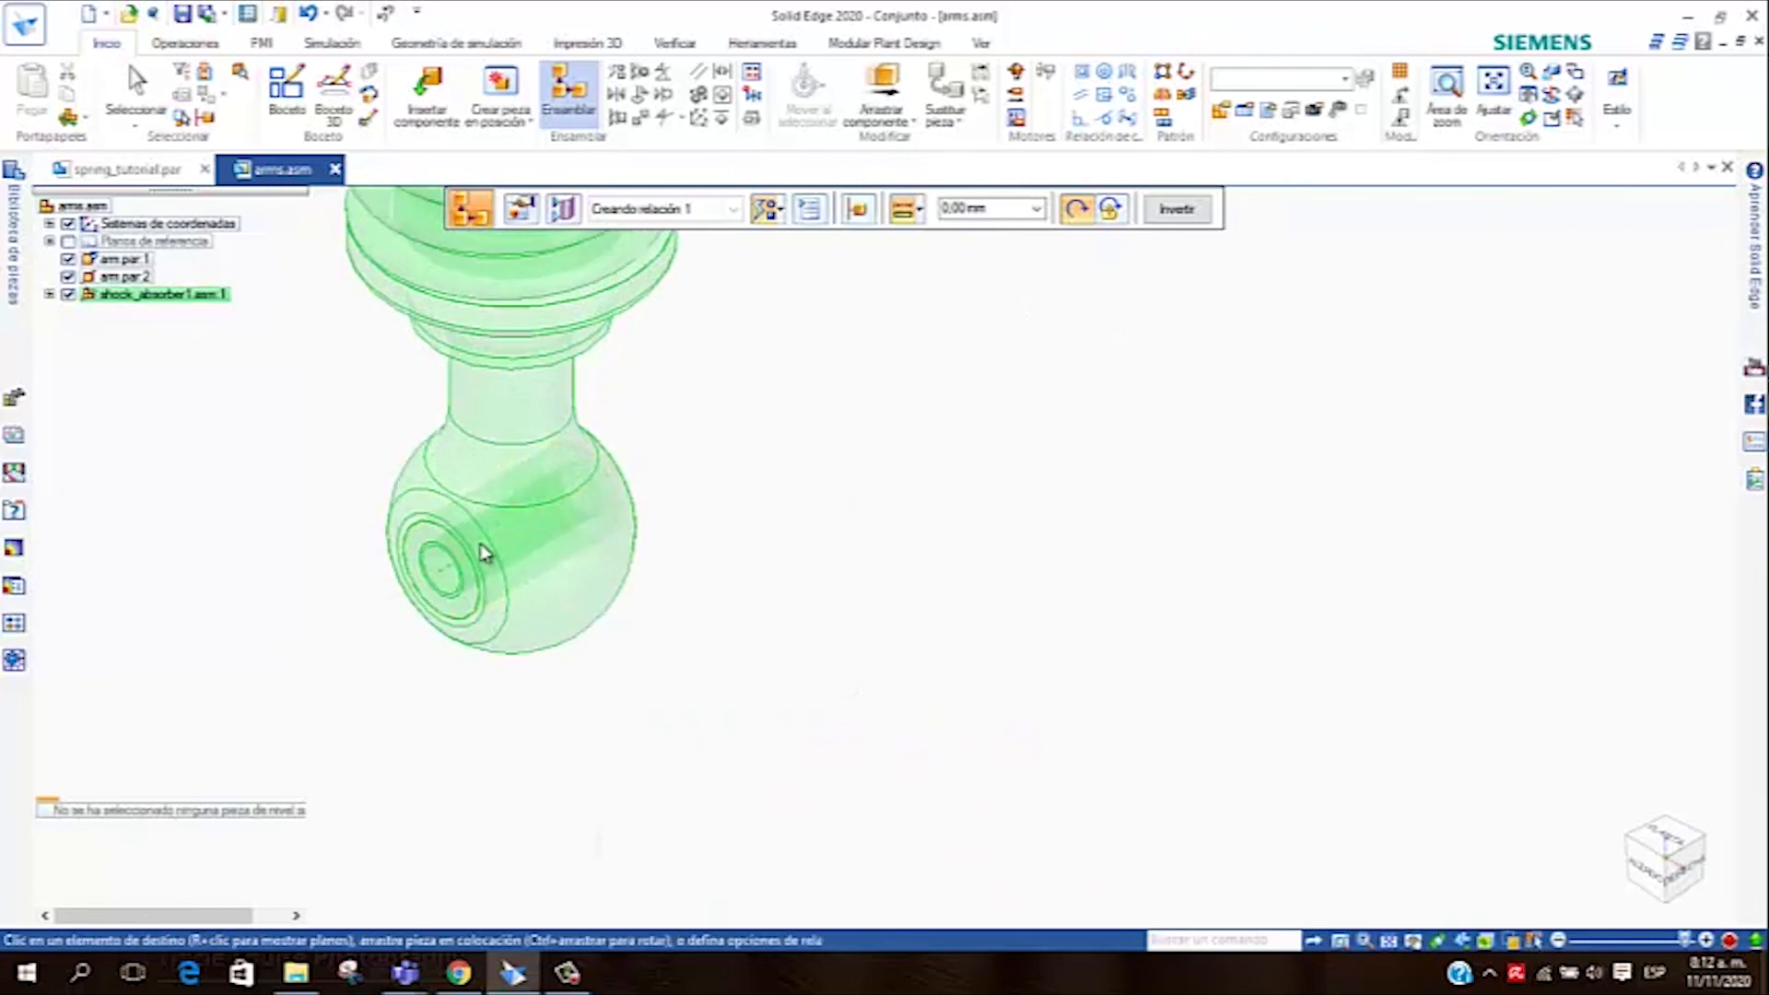
scroll(484, 553, down, 5)
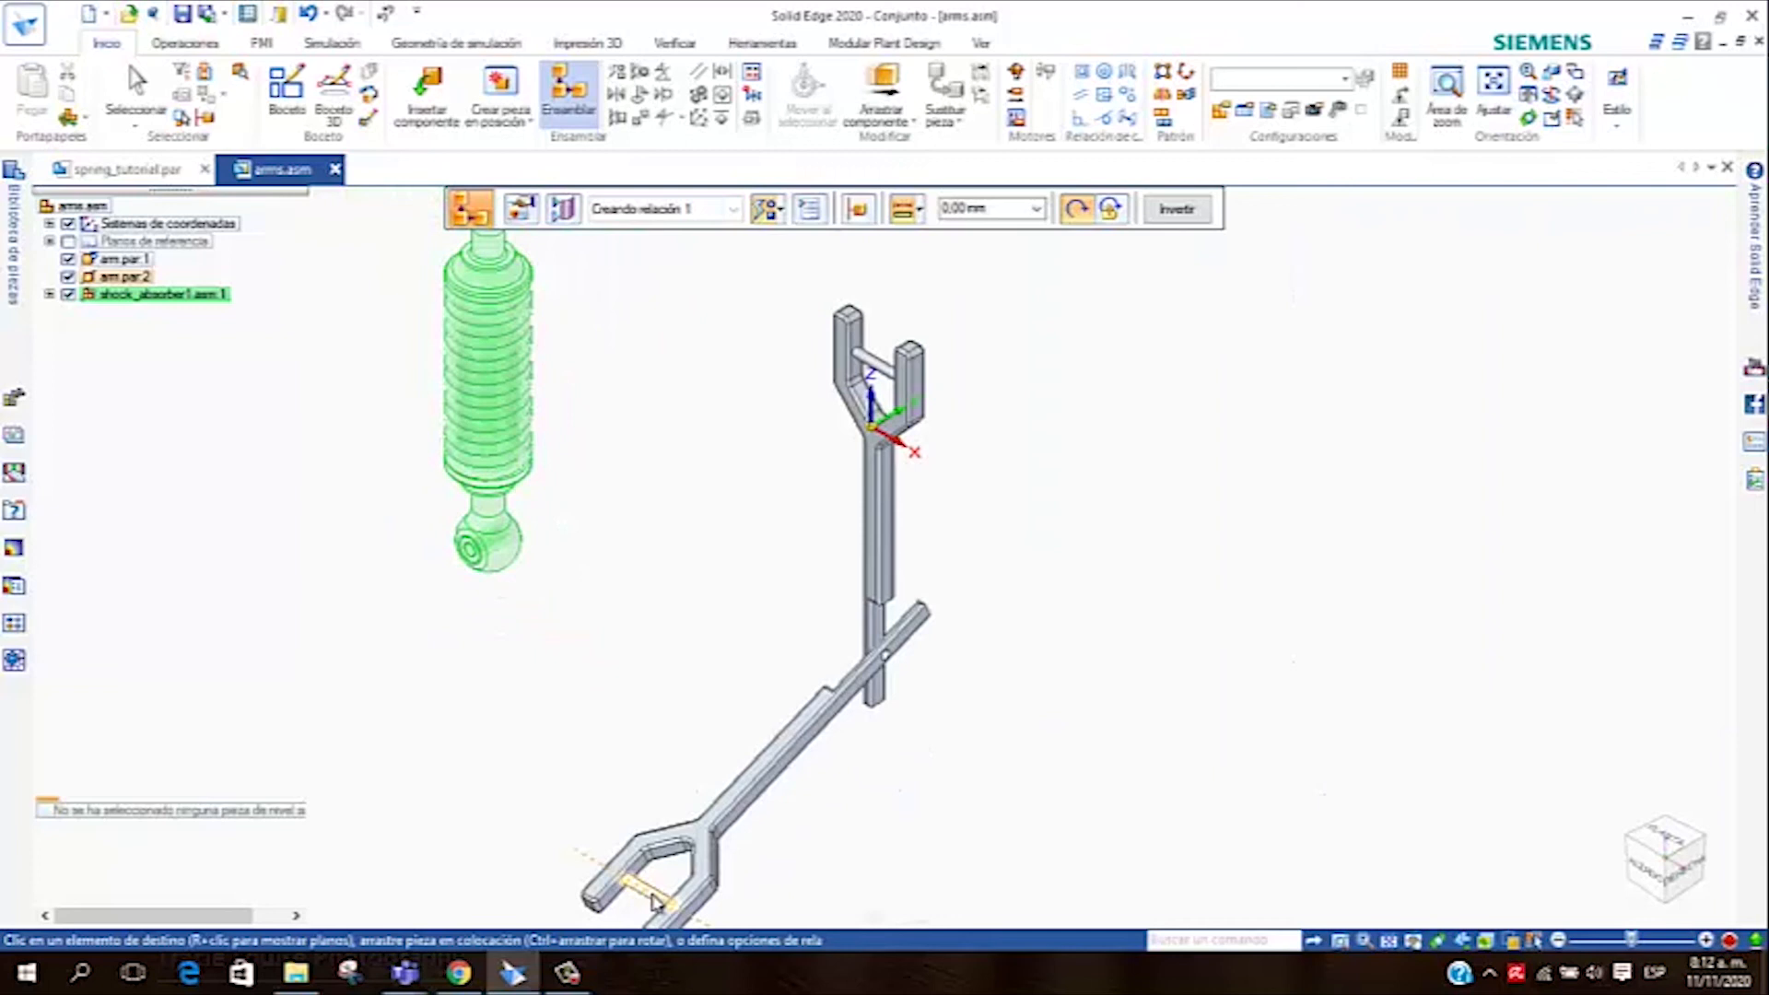
click(656, 895)
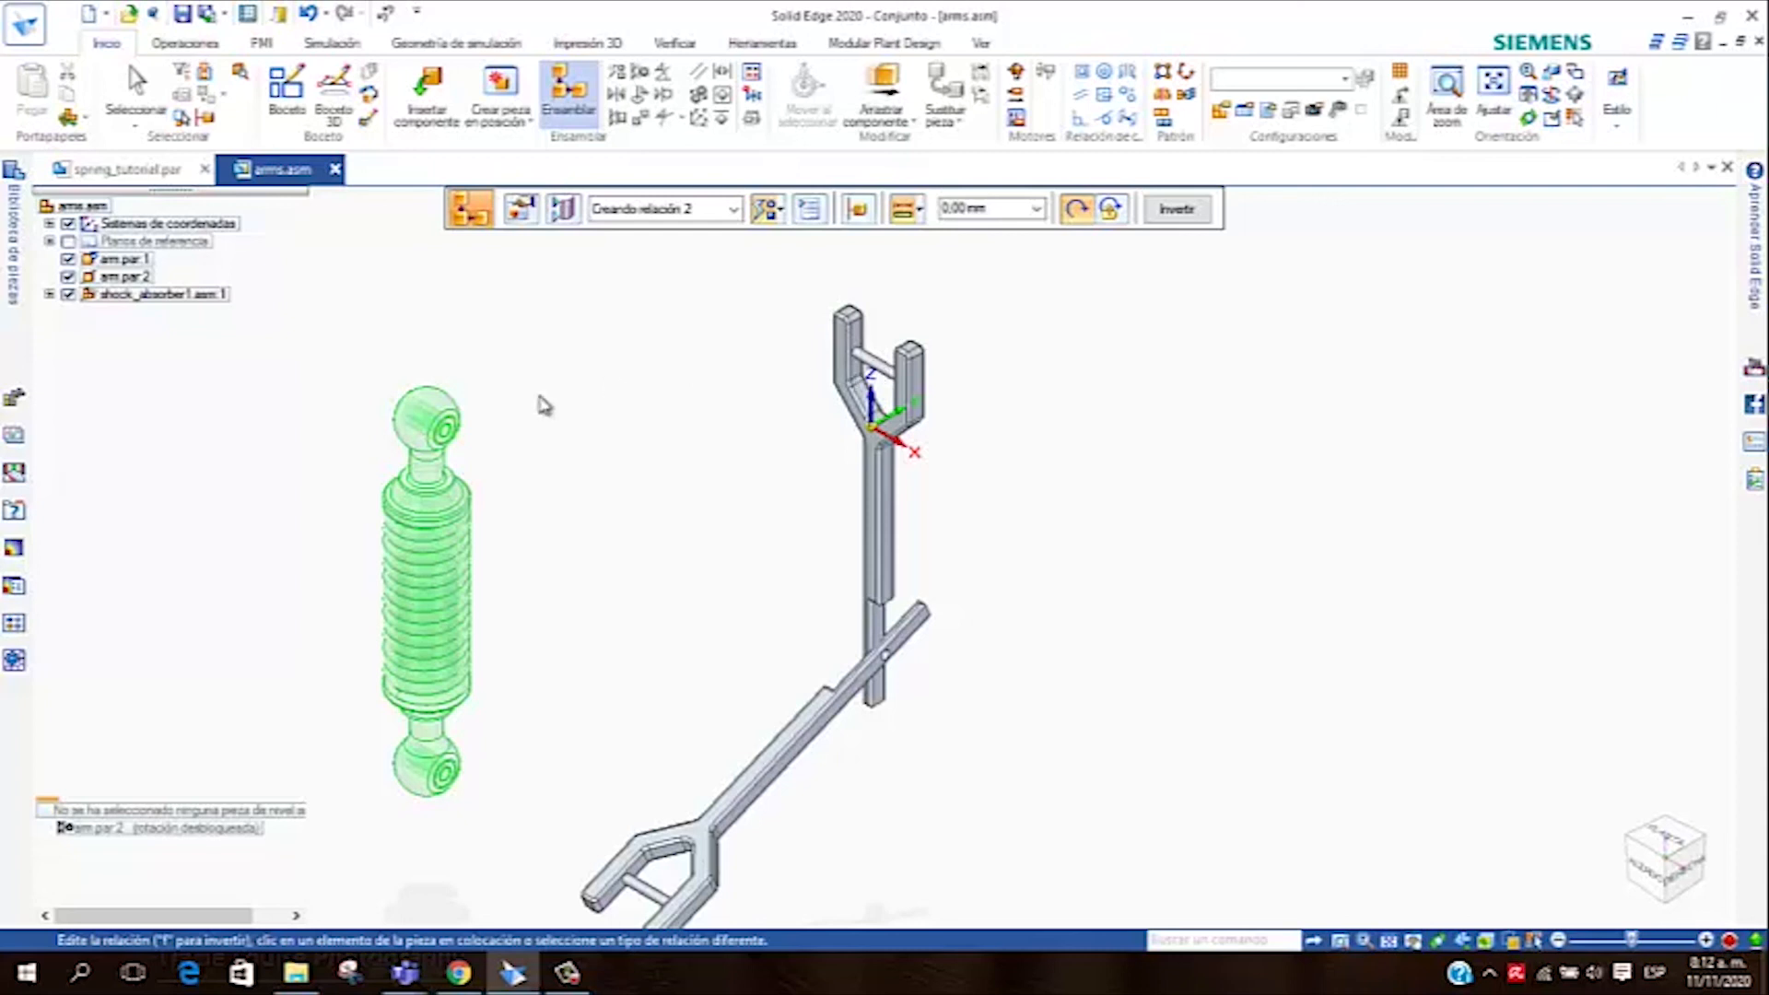
Align the axis of the shock absorber's upper eye with the cross pin in the fork of arm.par:1
click(428, 423)
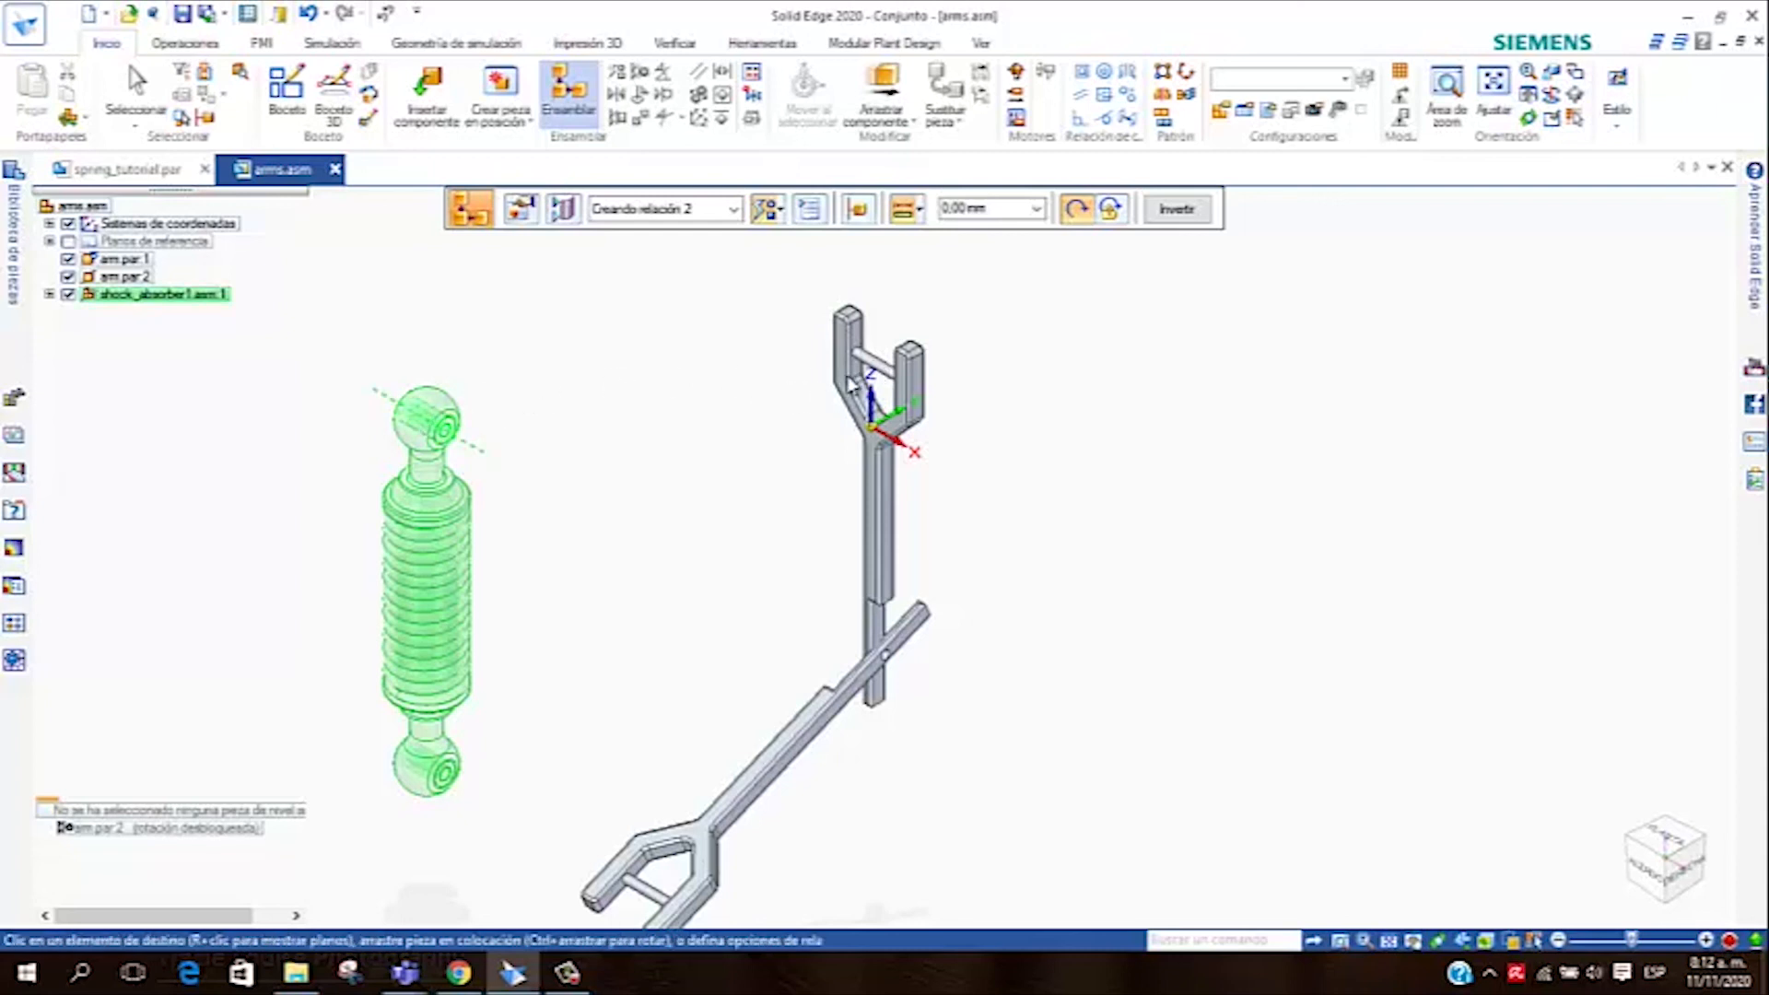
click(879, 368)
click(880, 369)
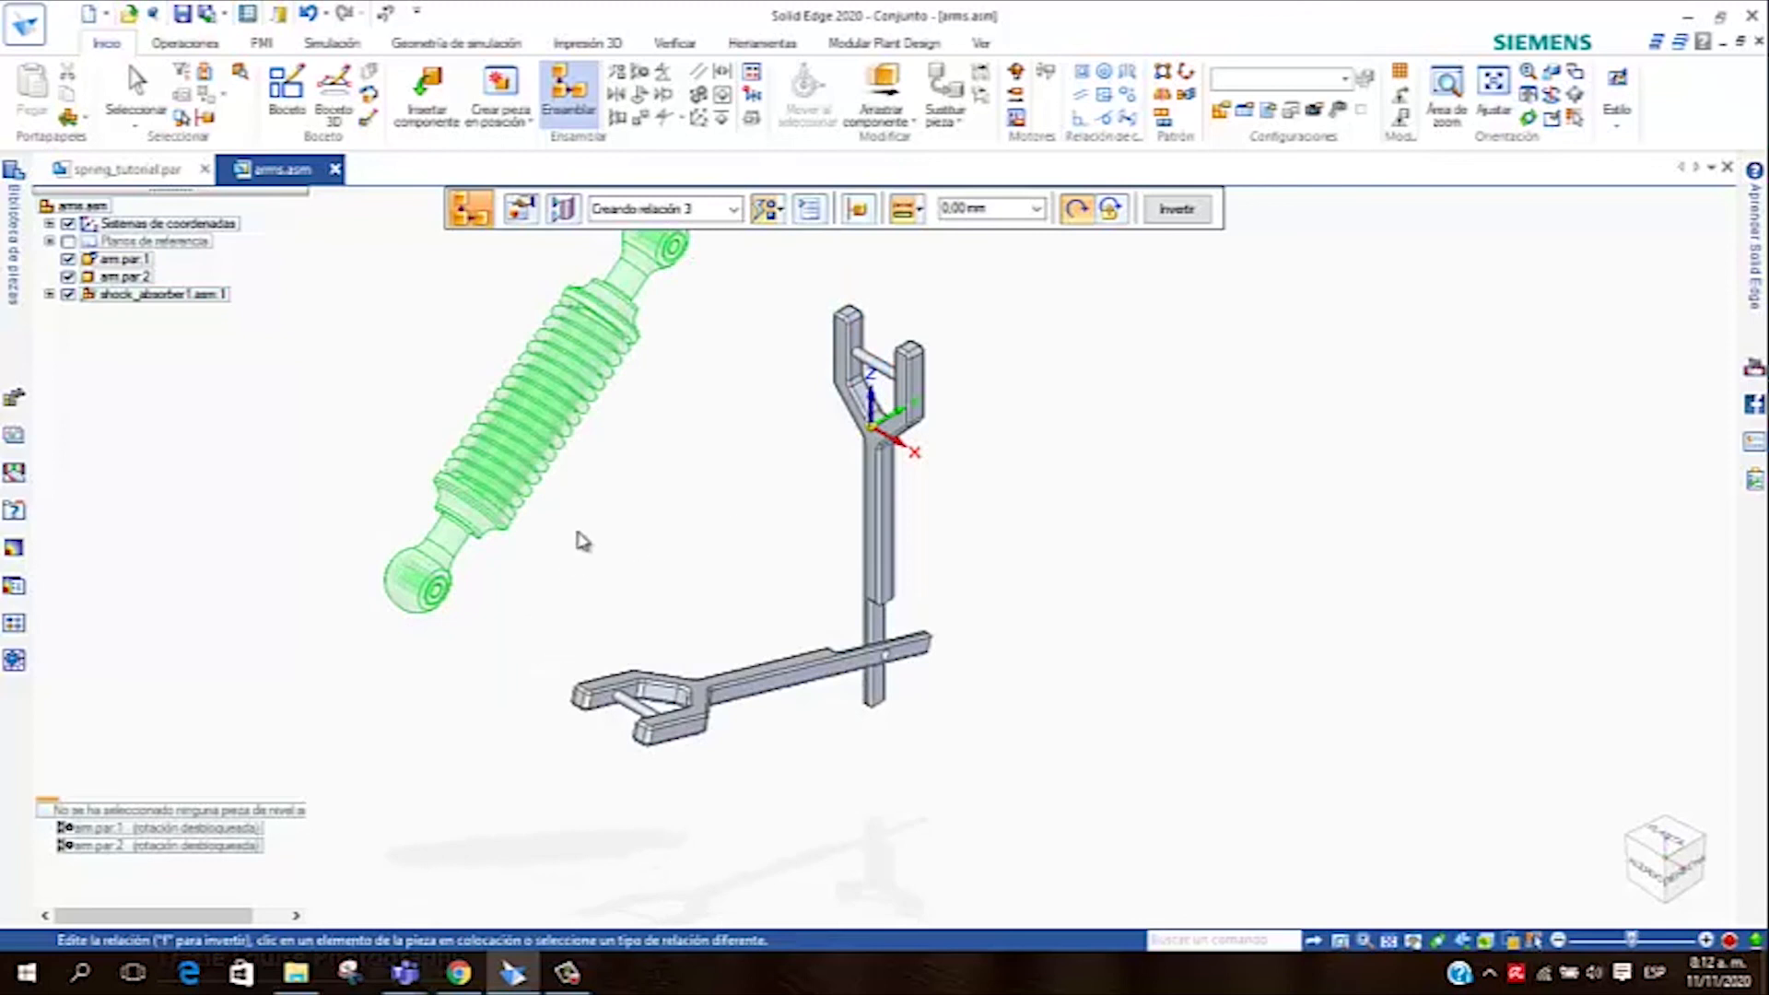
Set the third relationship to Center Plane with the double option and pick both end faces of the shock absorber's lower bushing
click(781, 218)
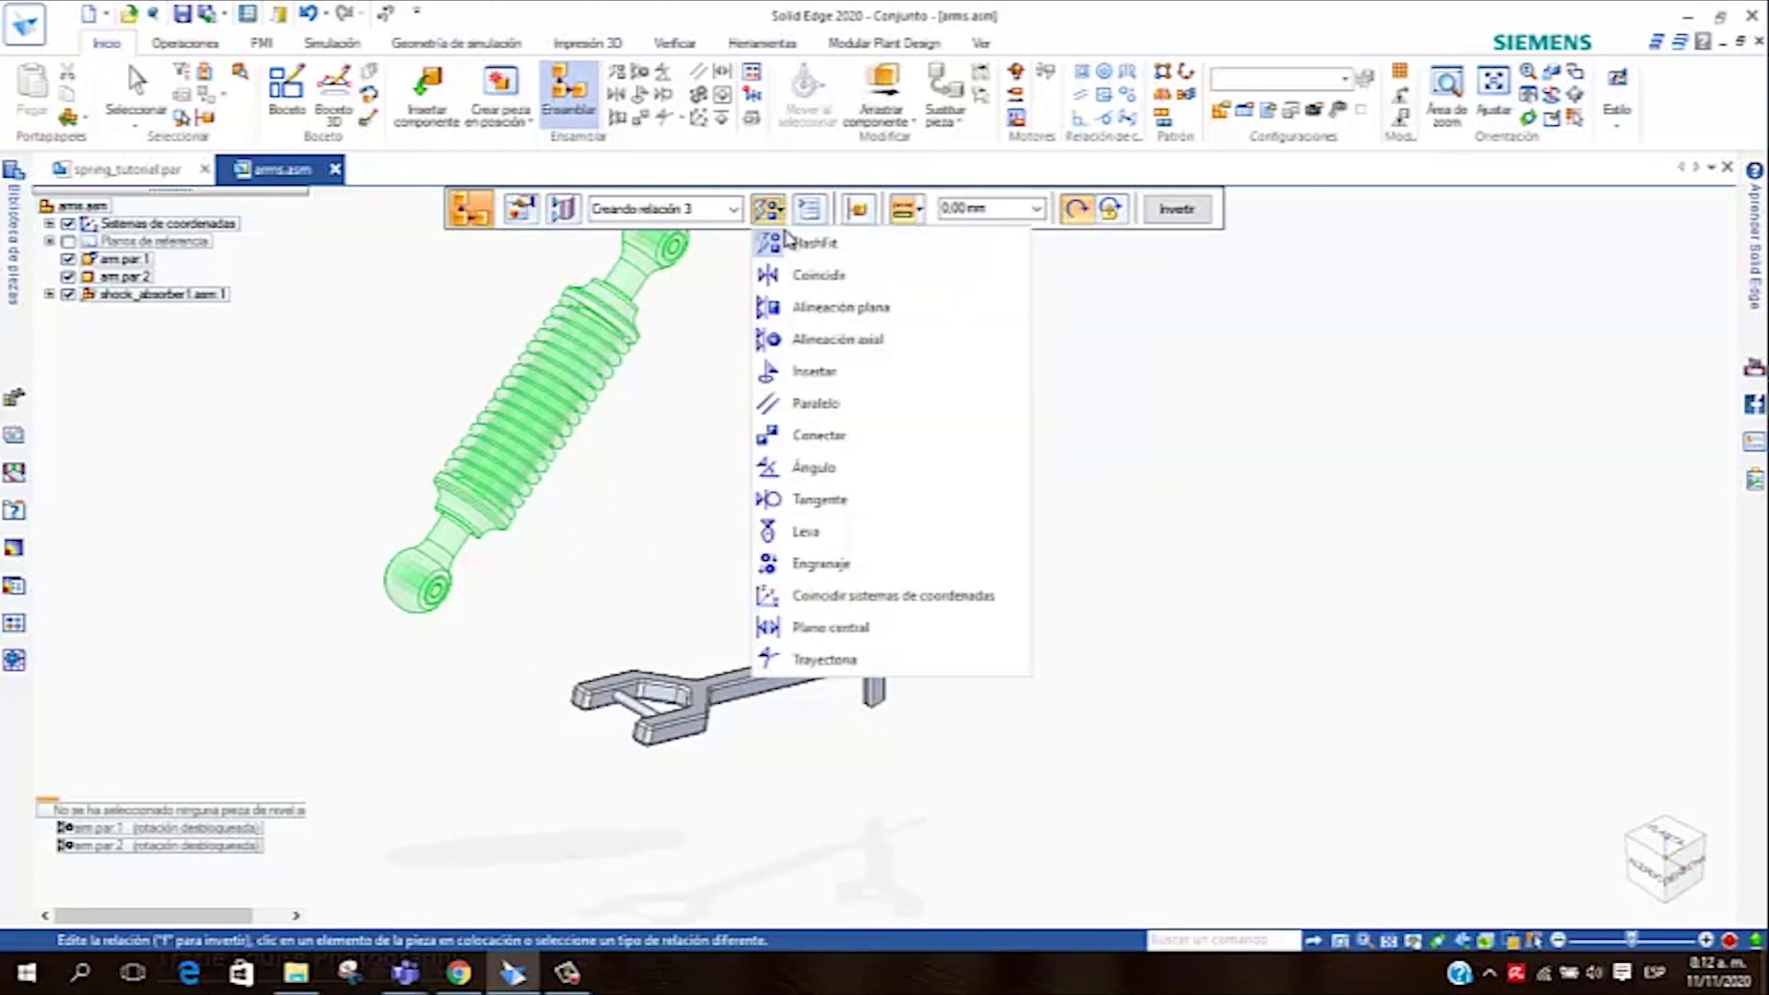
click(834, 631)
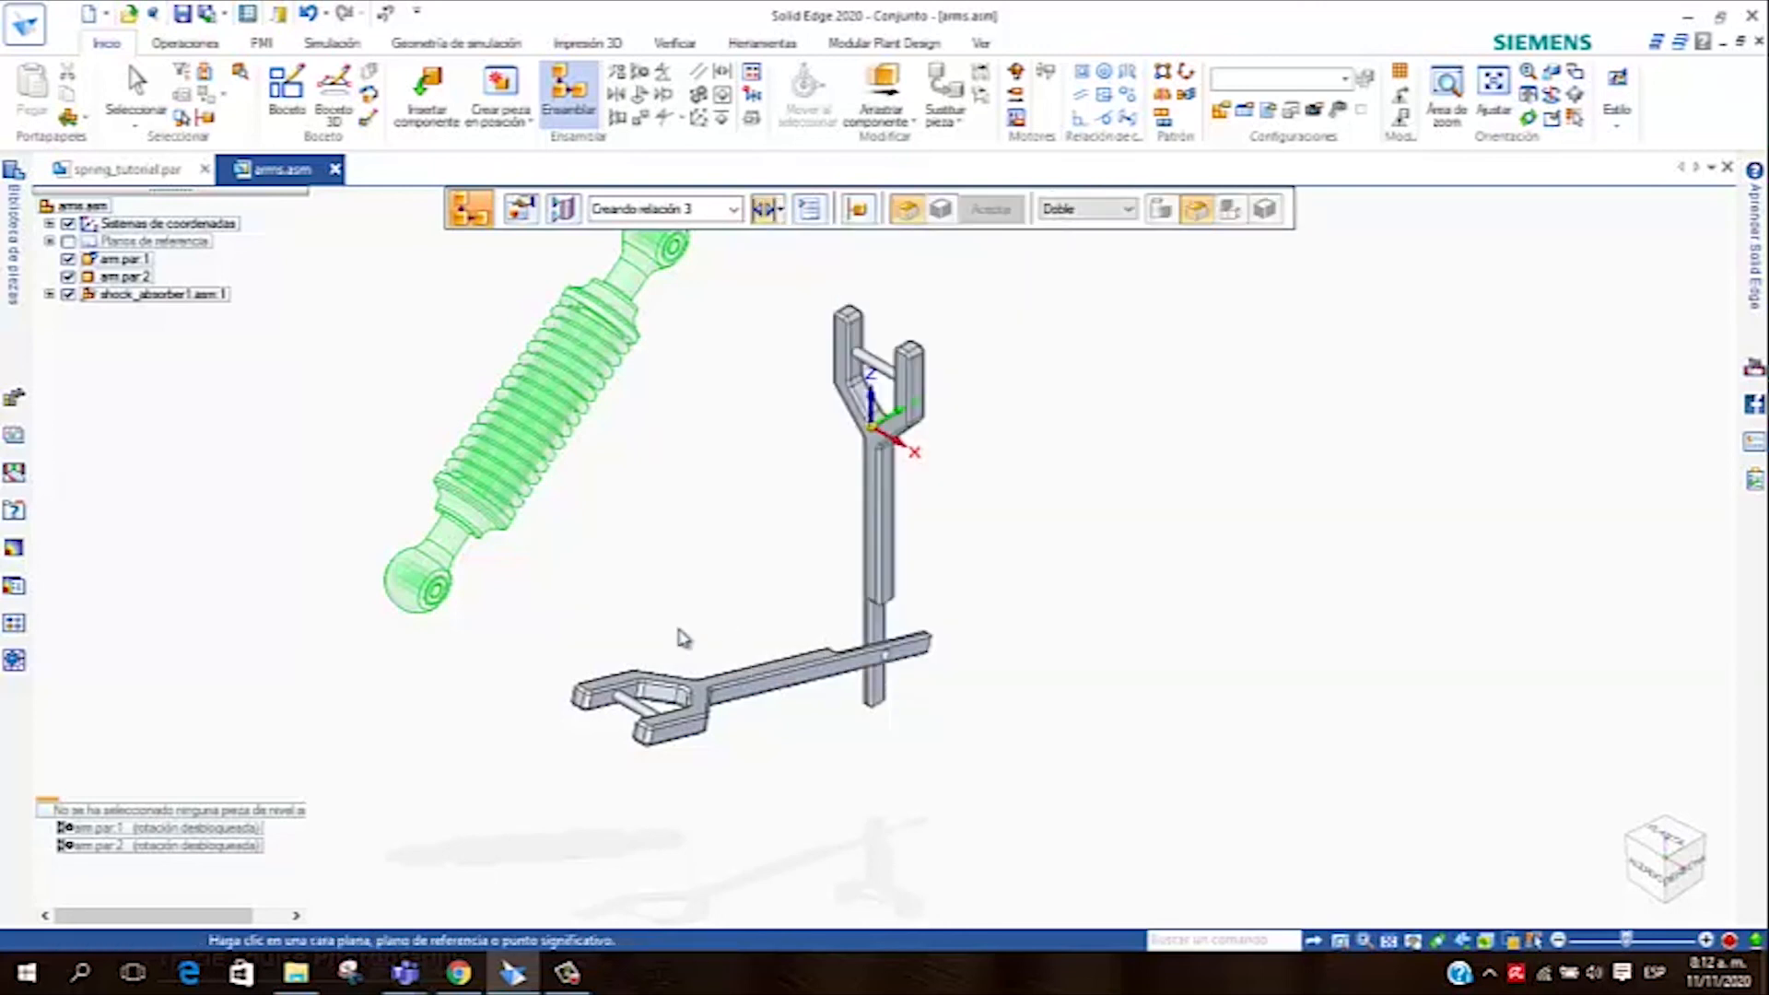
scroll(396, 590, up, 5)
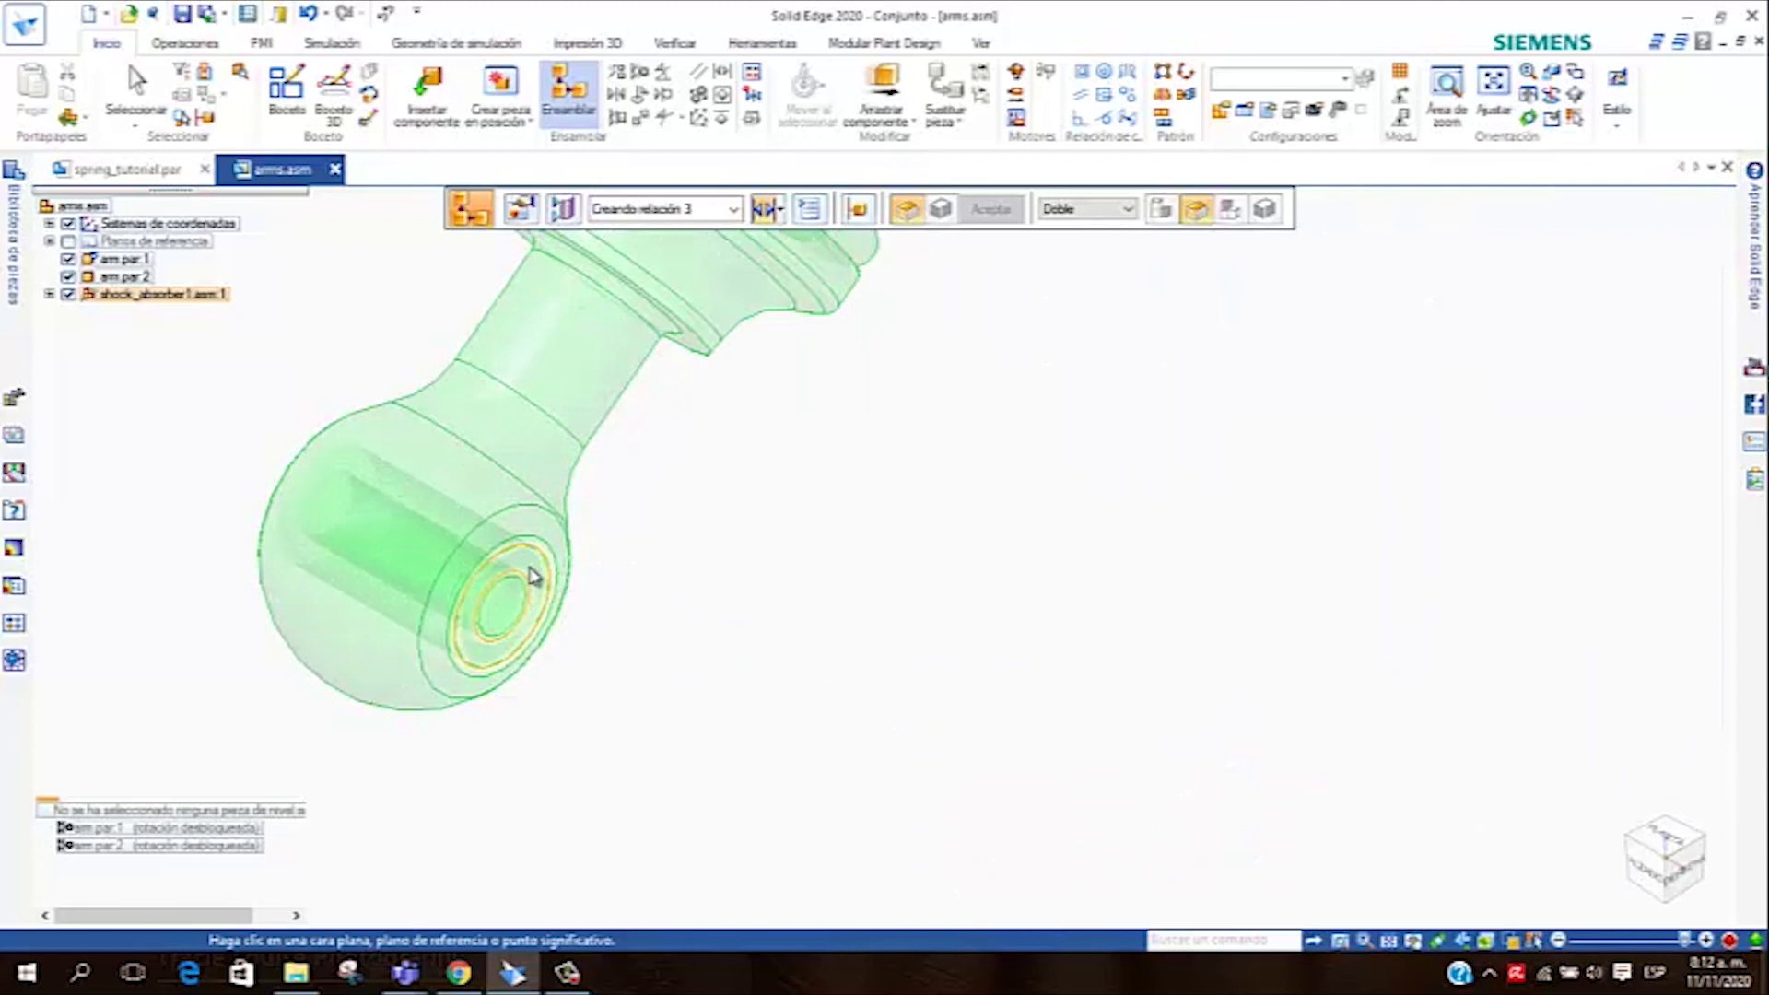
click(533, 576)
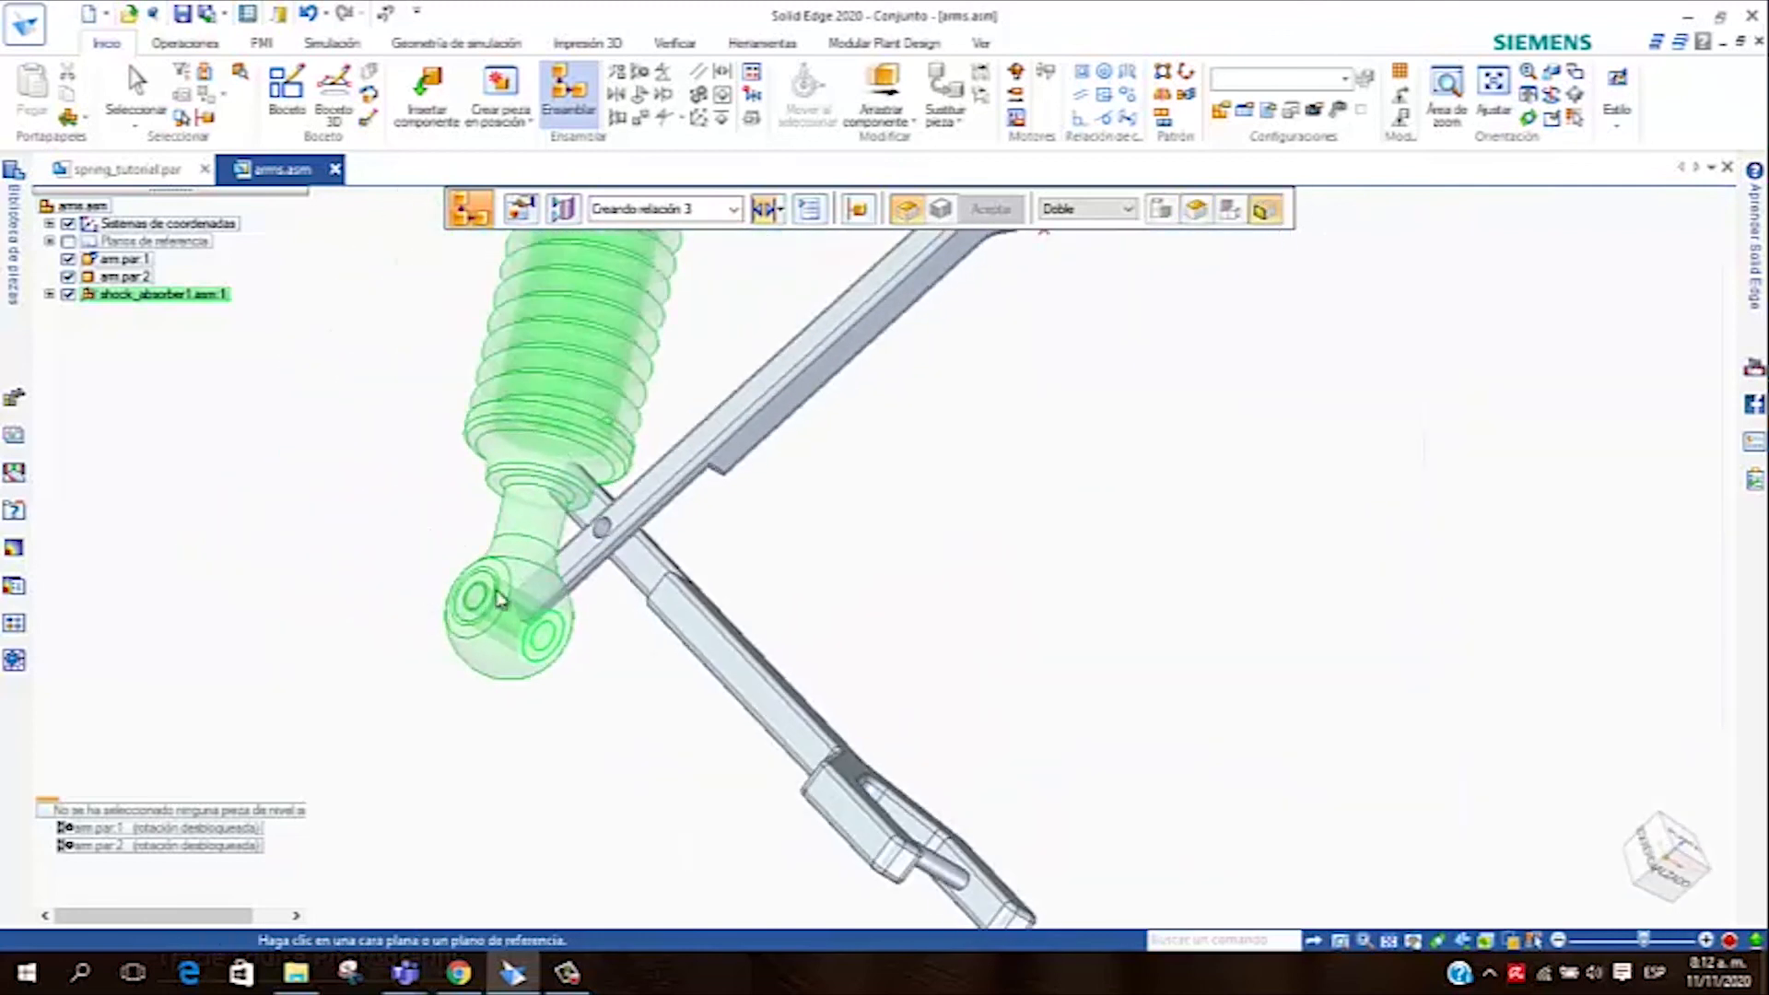
scroll(500, 600, up, 2)
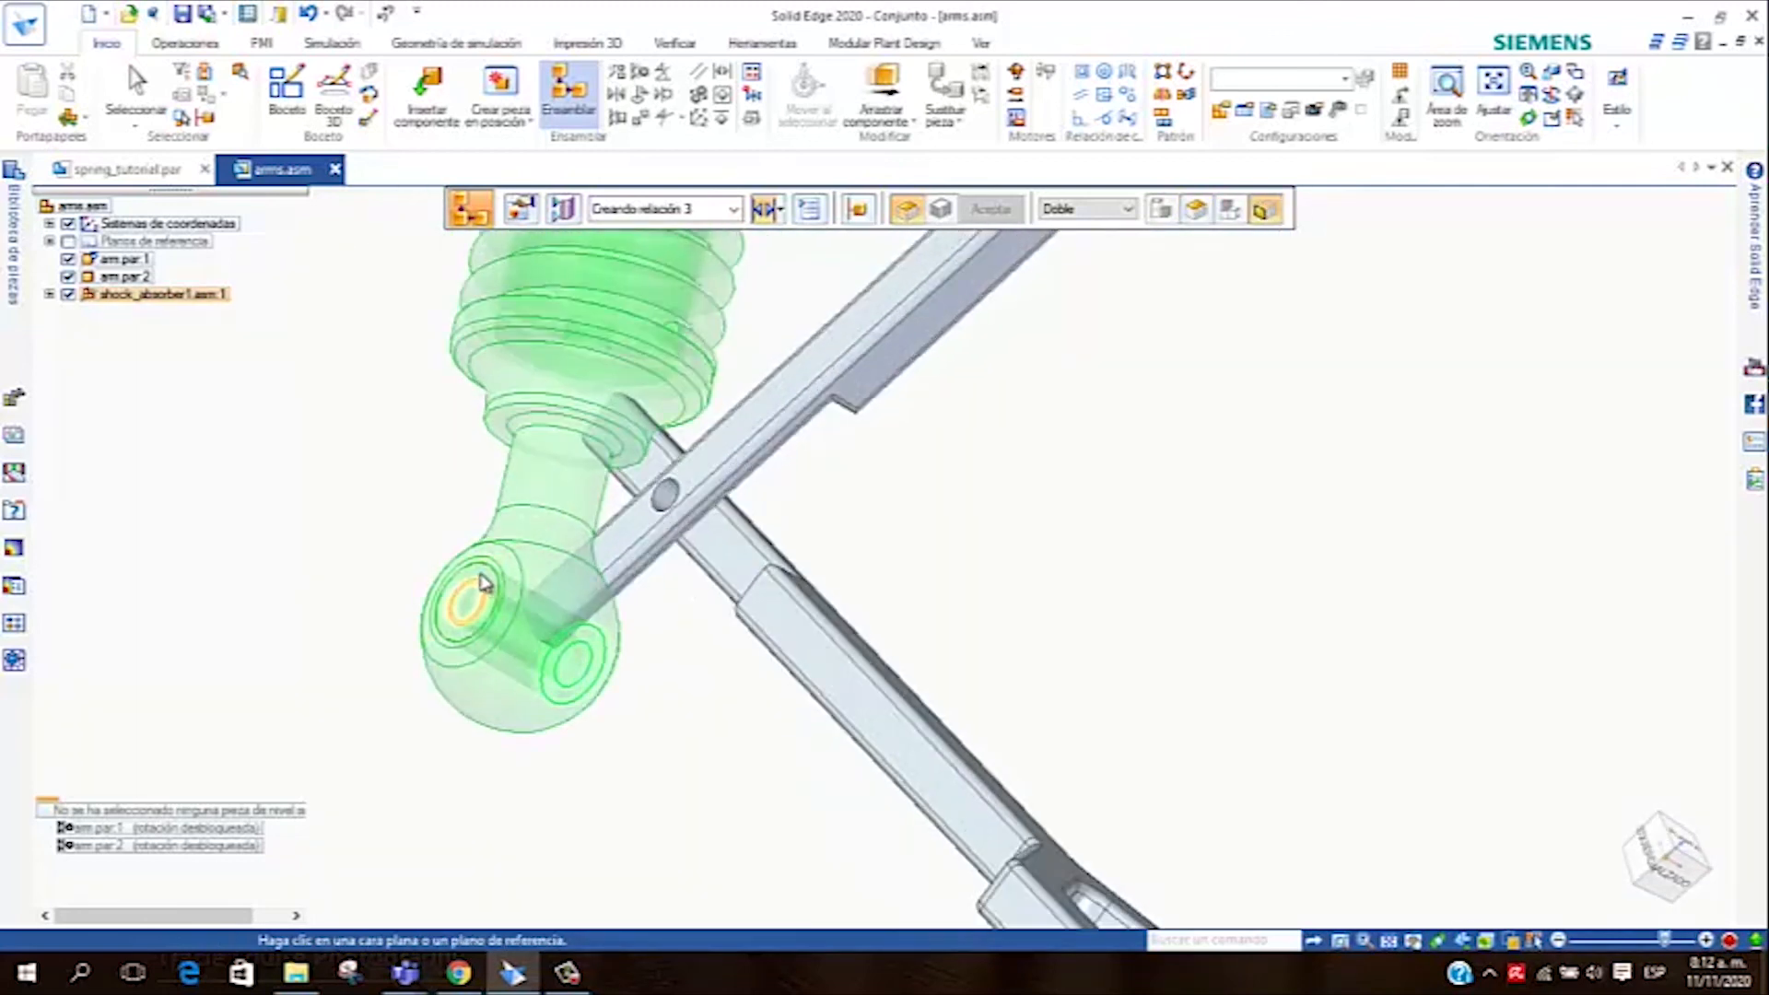
click(480, 582)
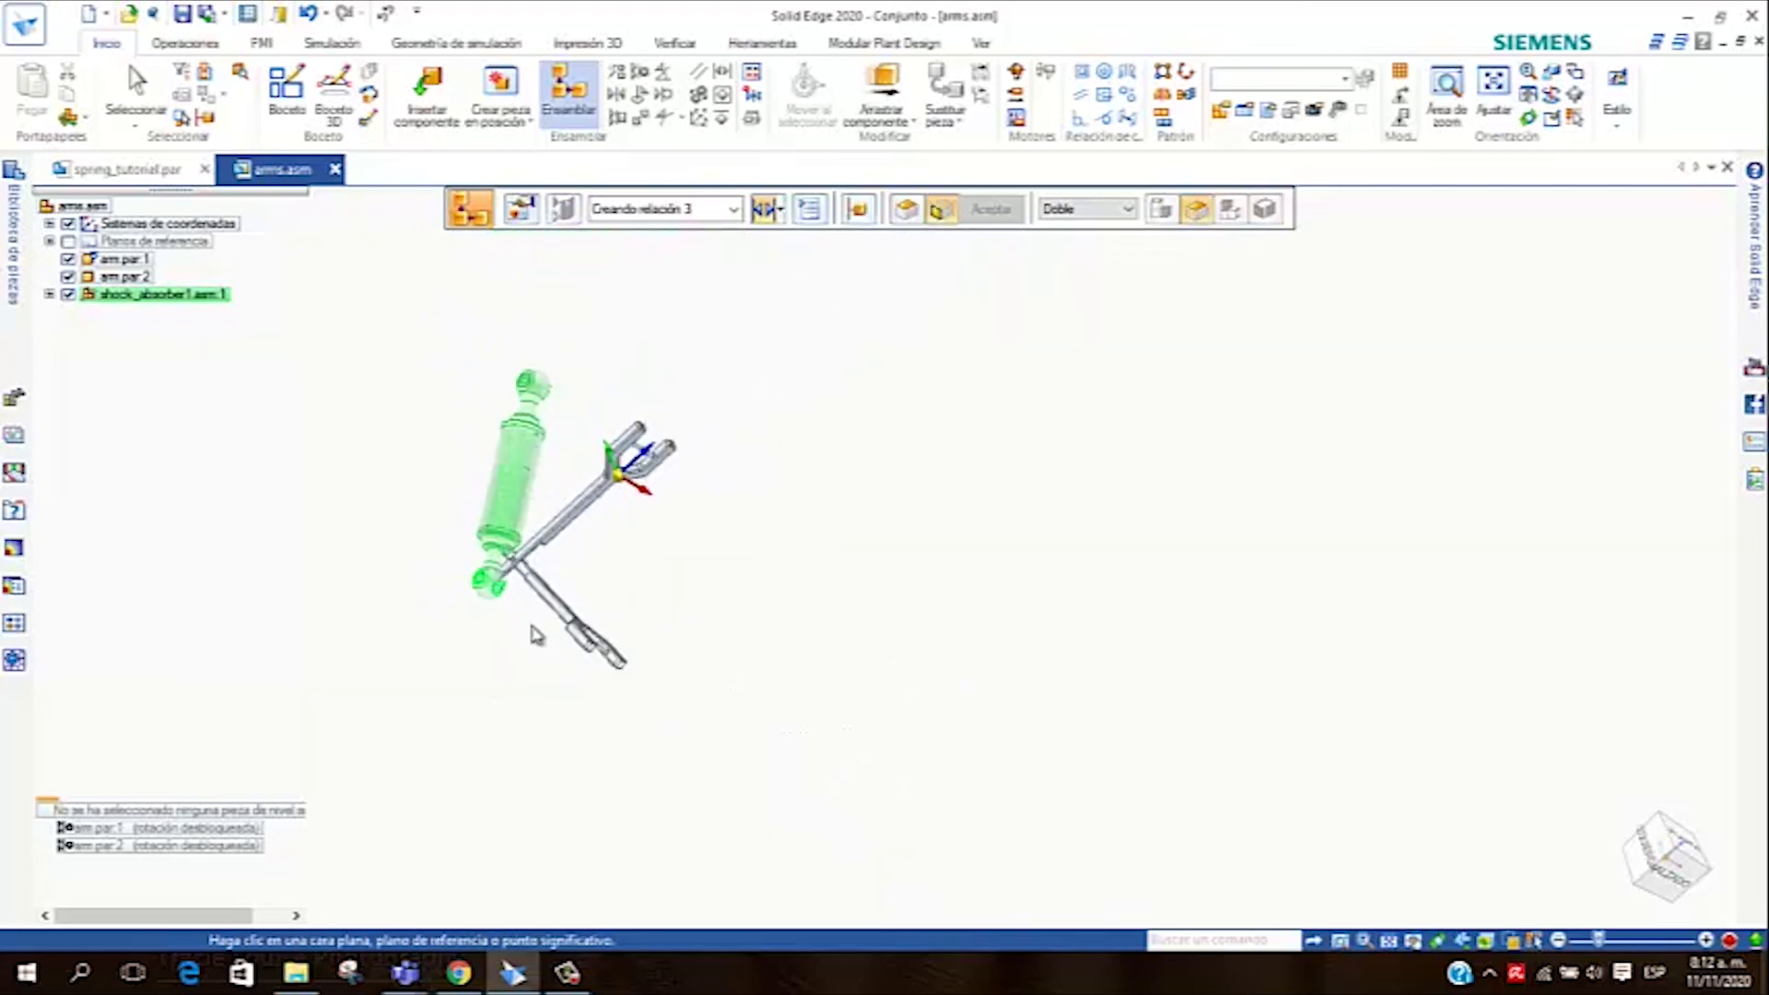
Center the shock absorber between the two inner faces of the arm.par:2 fork, finish placing it and restore the isometric view
scroll(576, 660, up, 4)
scroll(432, 608, up, 2)
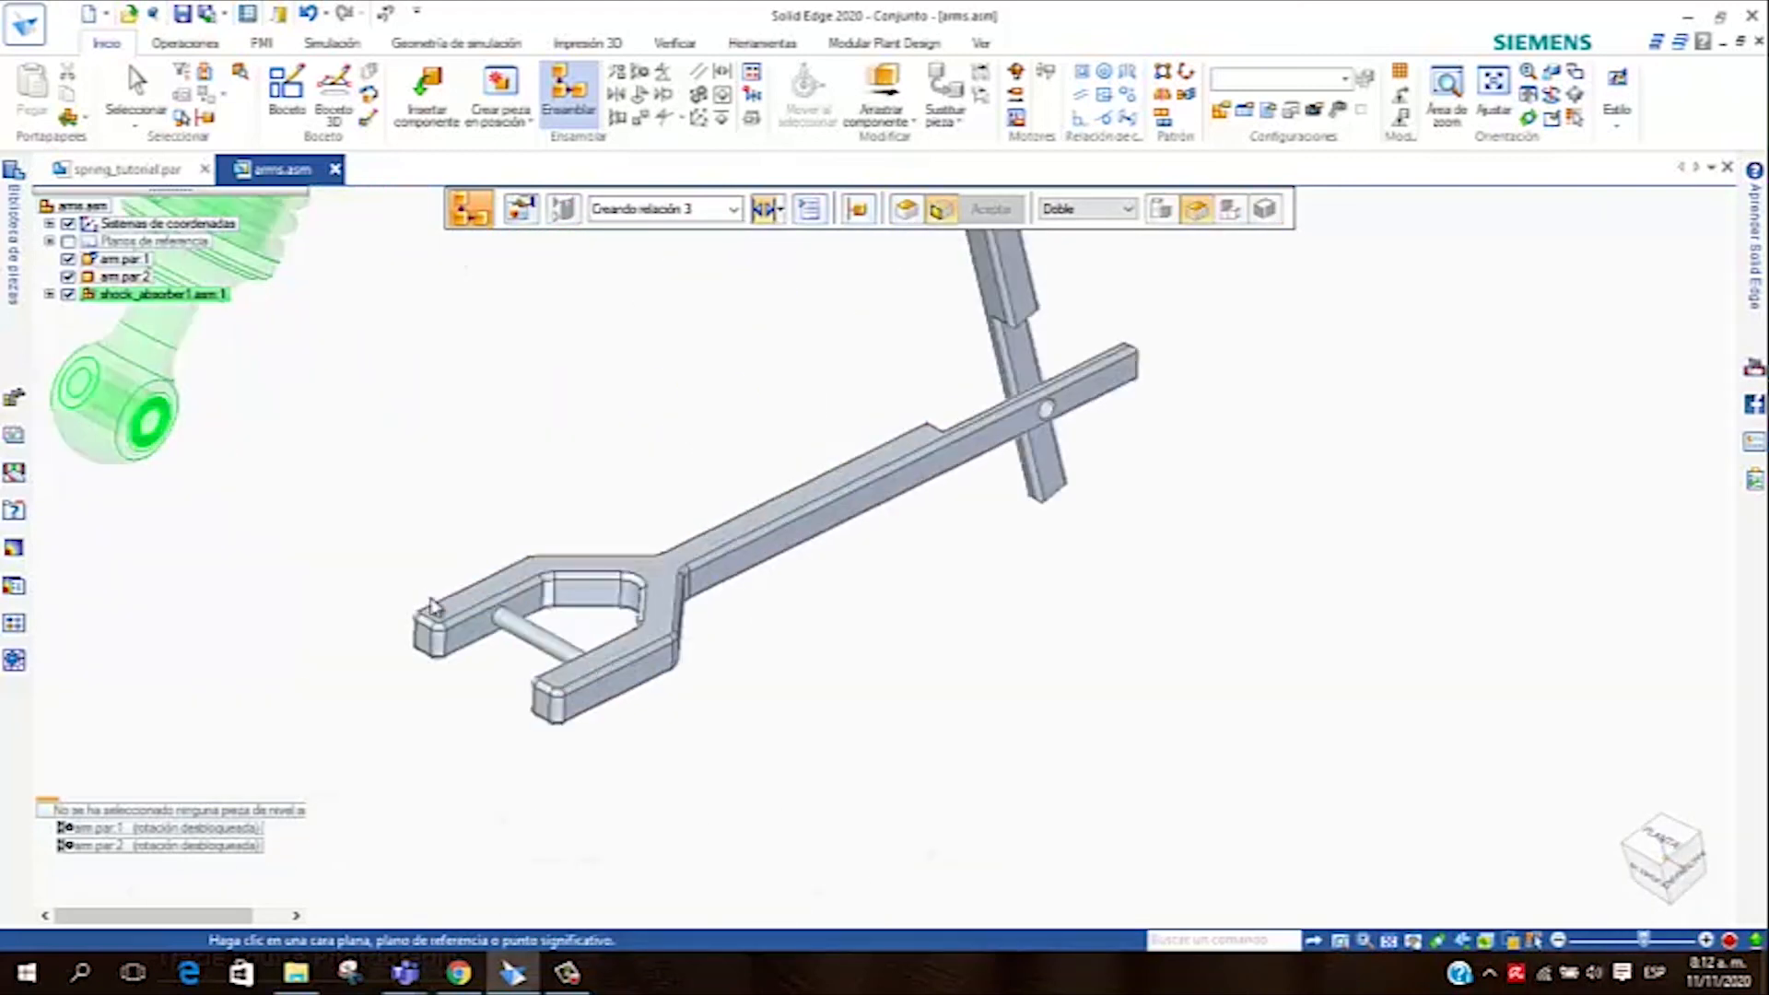
click(474, 640)
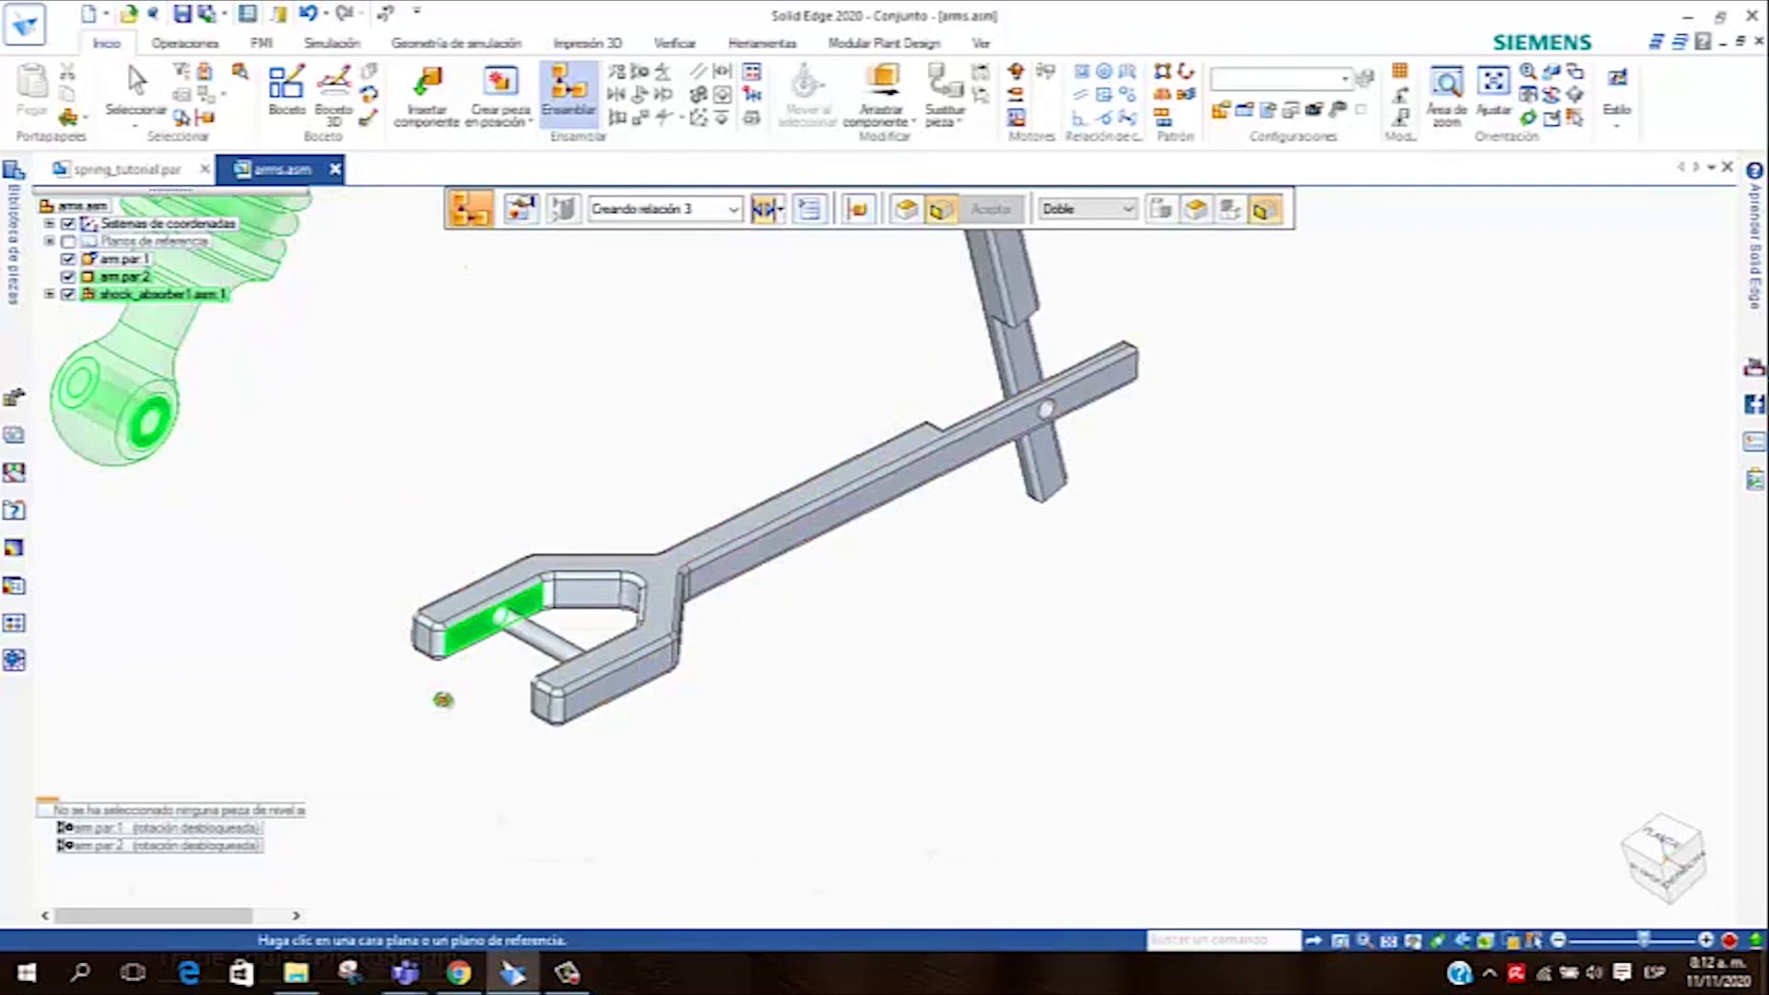
click(792, 713)
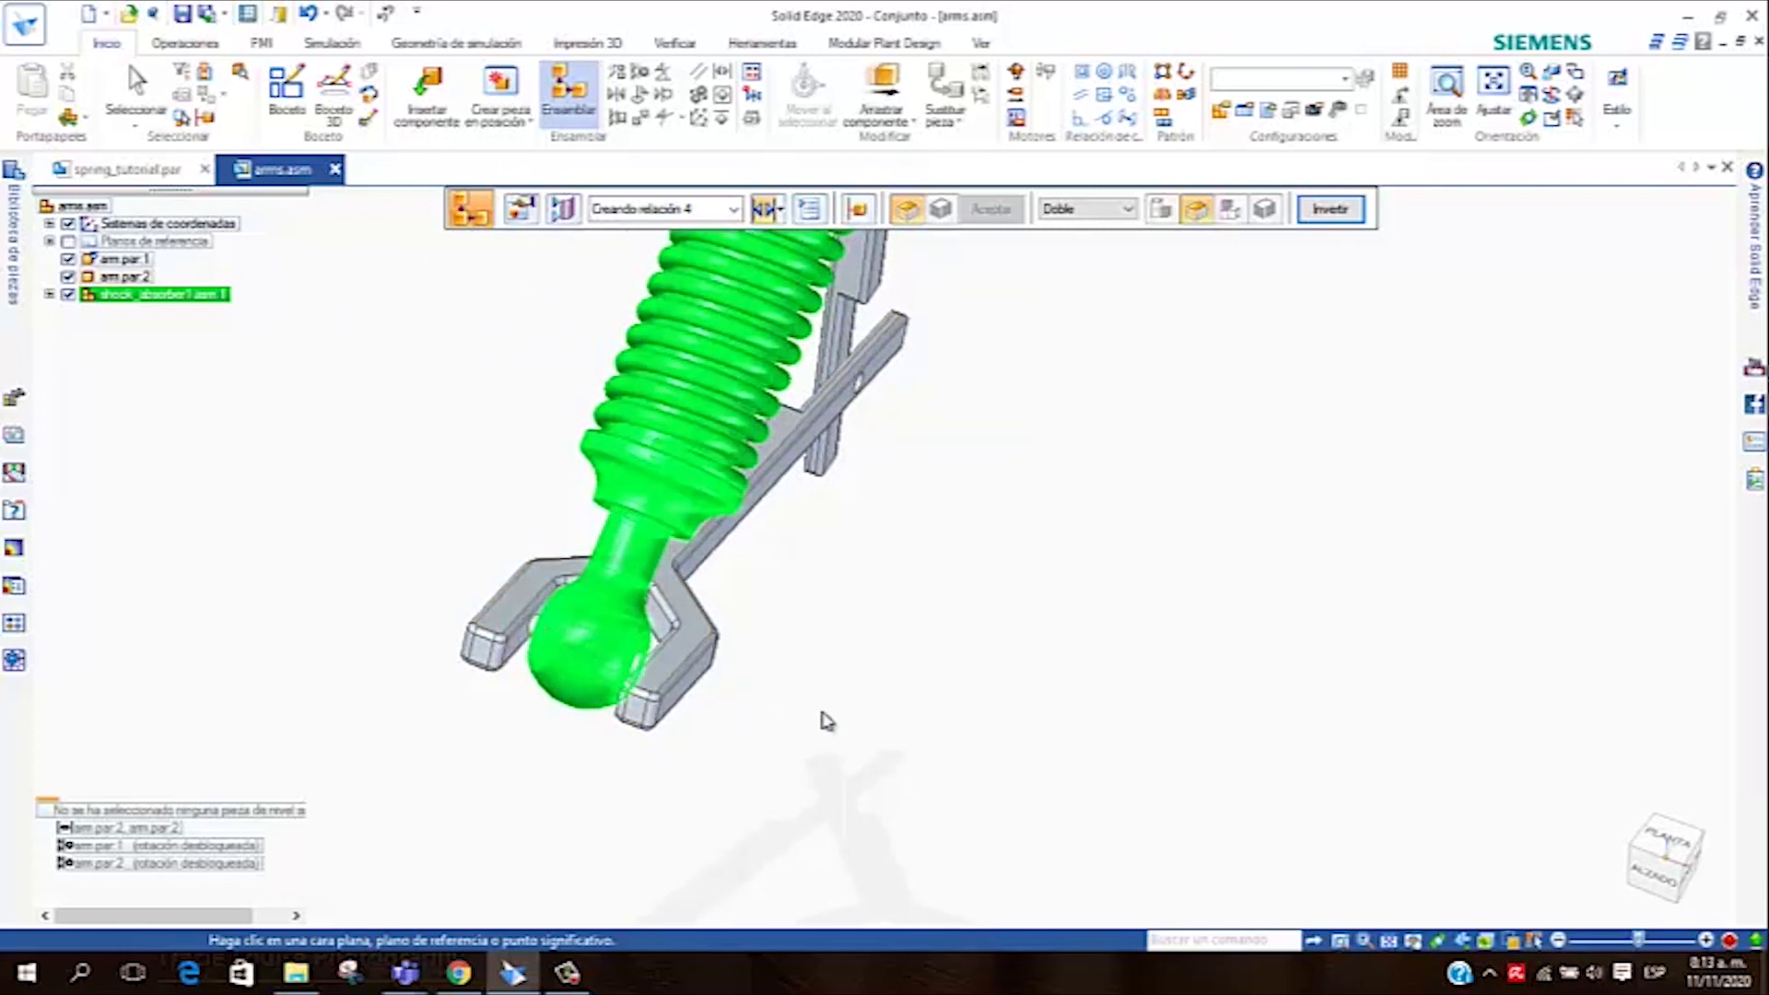
key(ctrl+shift+a)
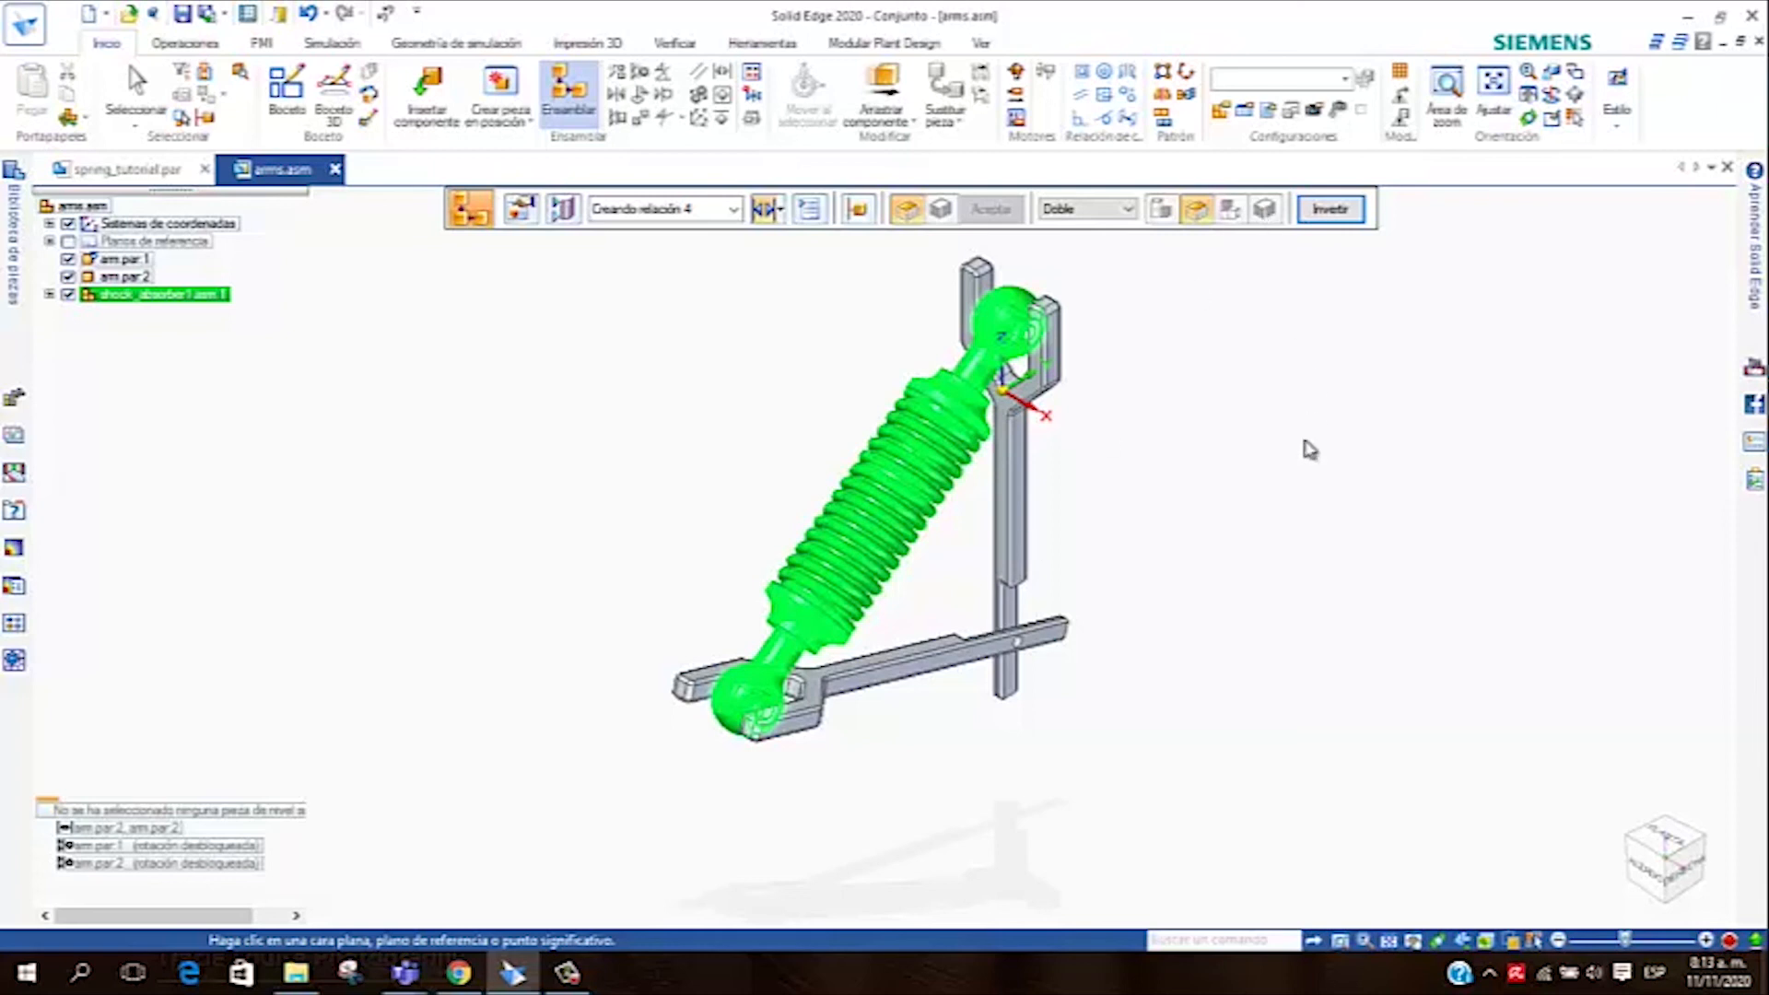
key(Escape)
middle_drag(973, 555, 924, 476)
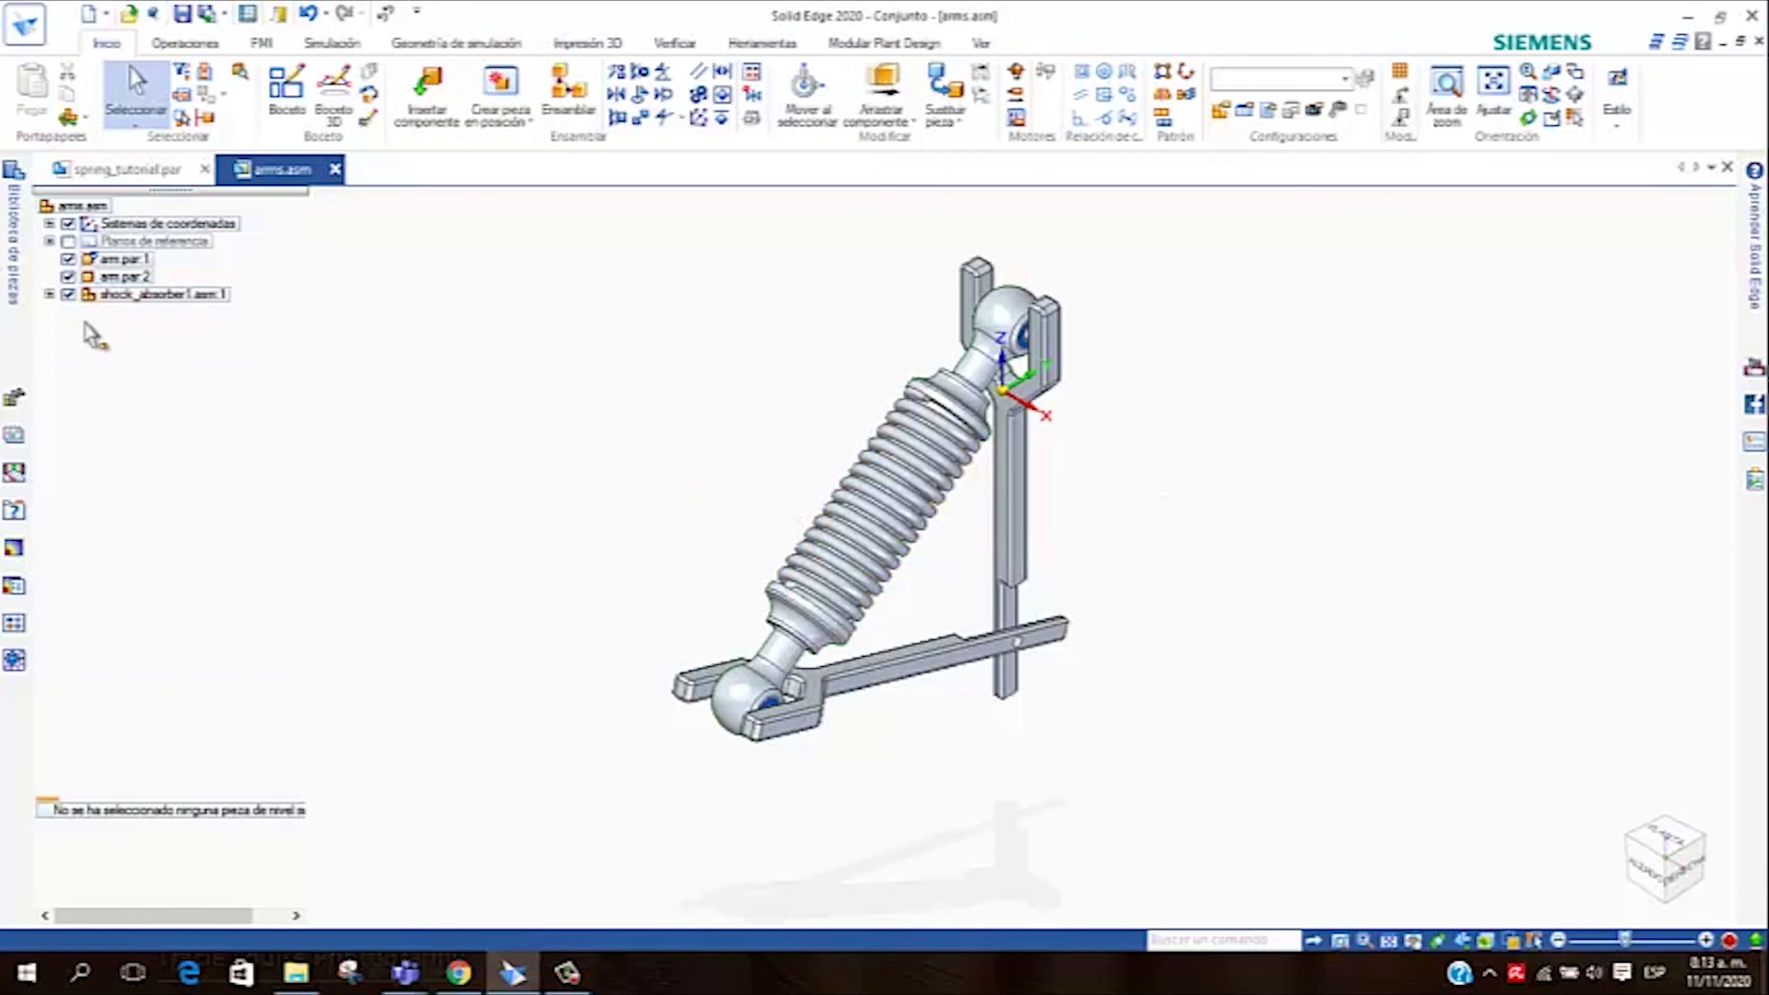
Expand shock_absorber1.asm:1 in the assembly tree and highlight its spring1.par:1 component
click(49, 294)
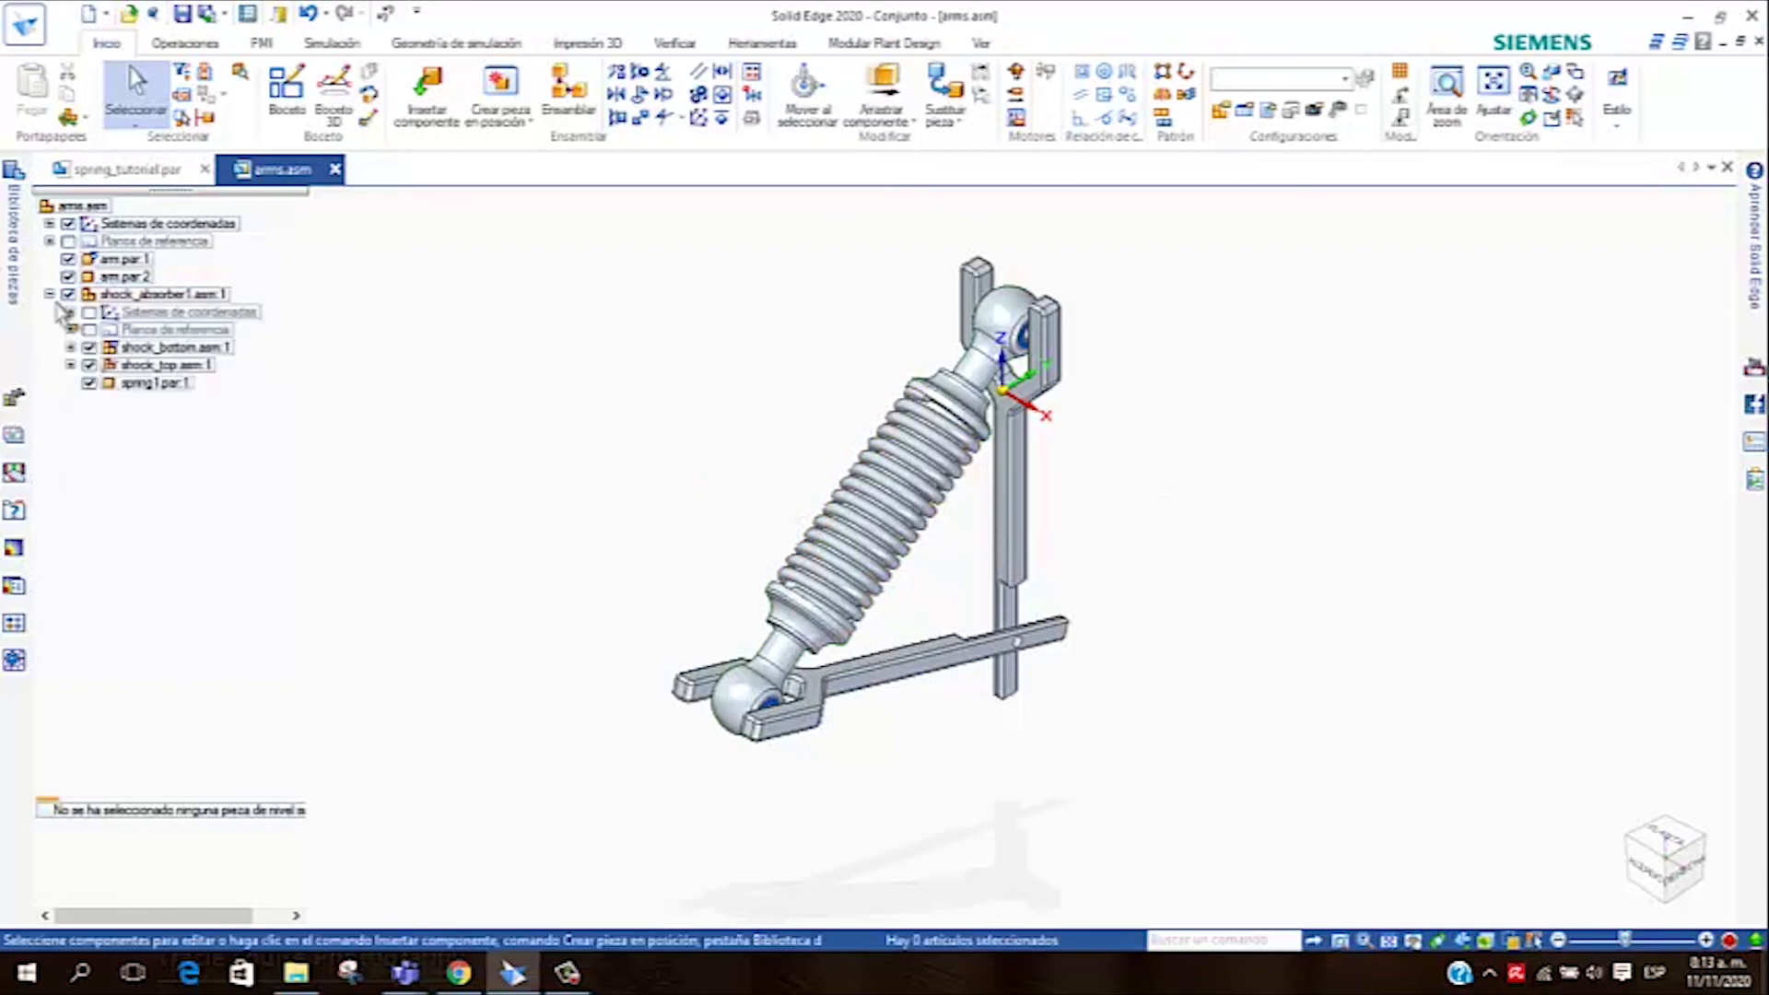
click(161, 383)
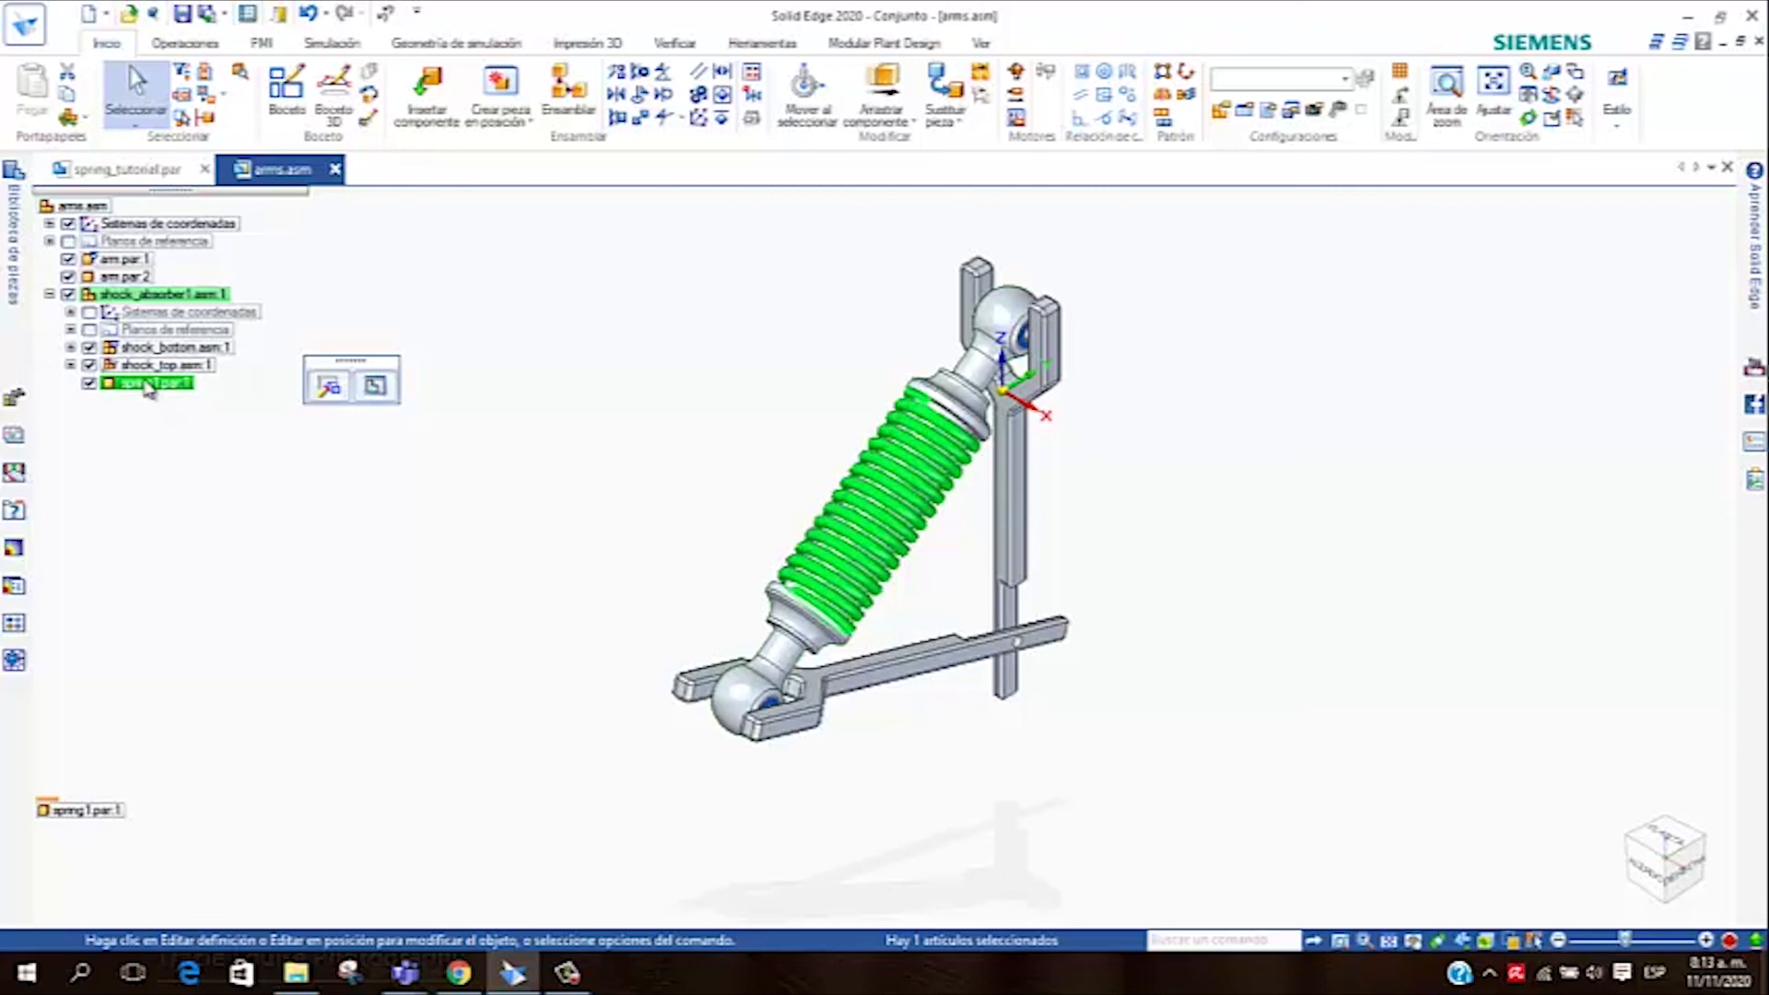
click(328, 270)
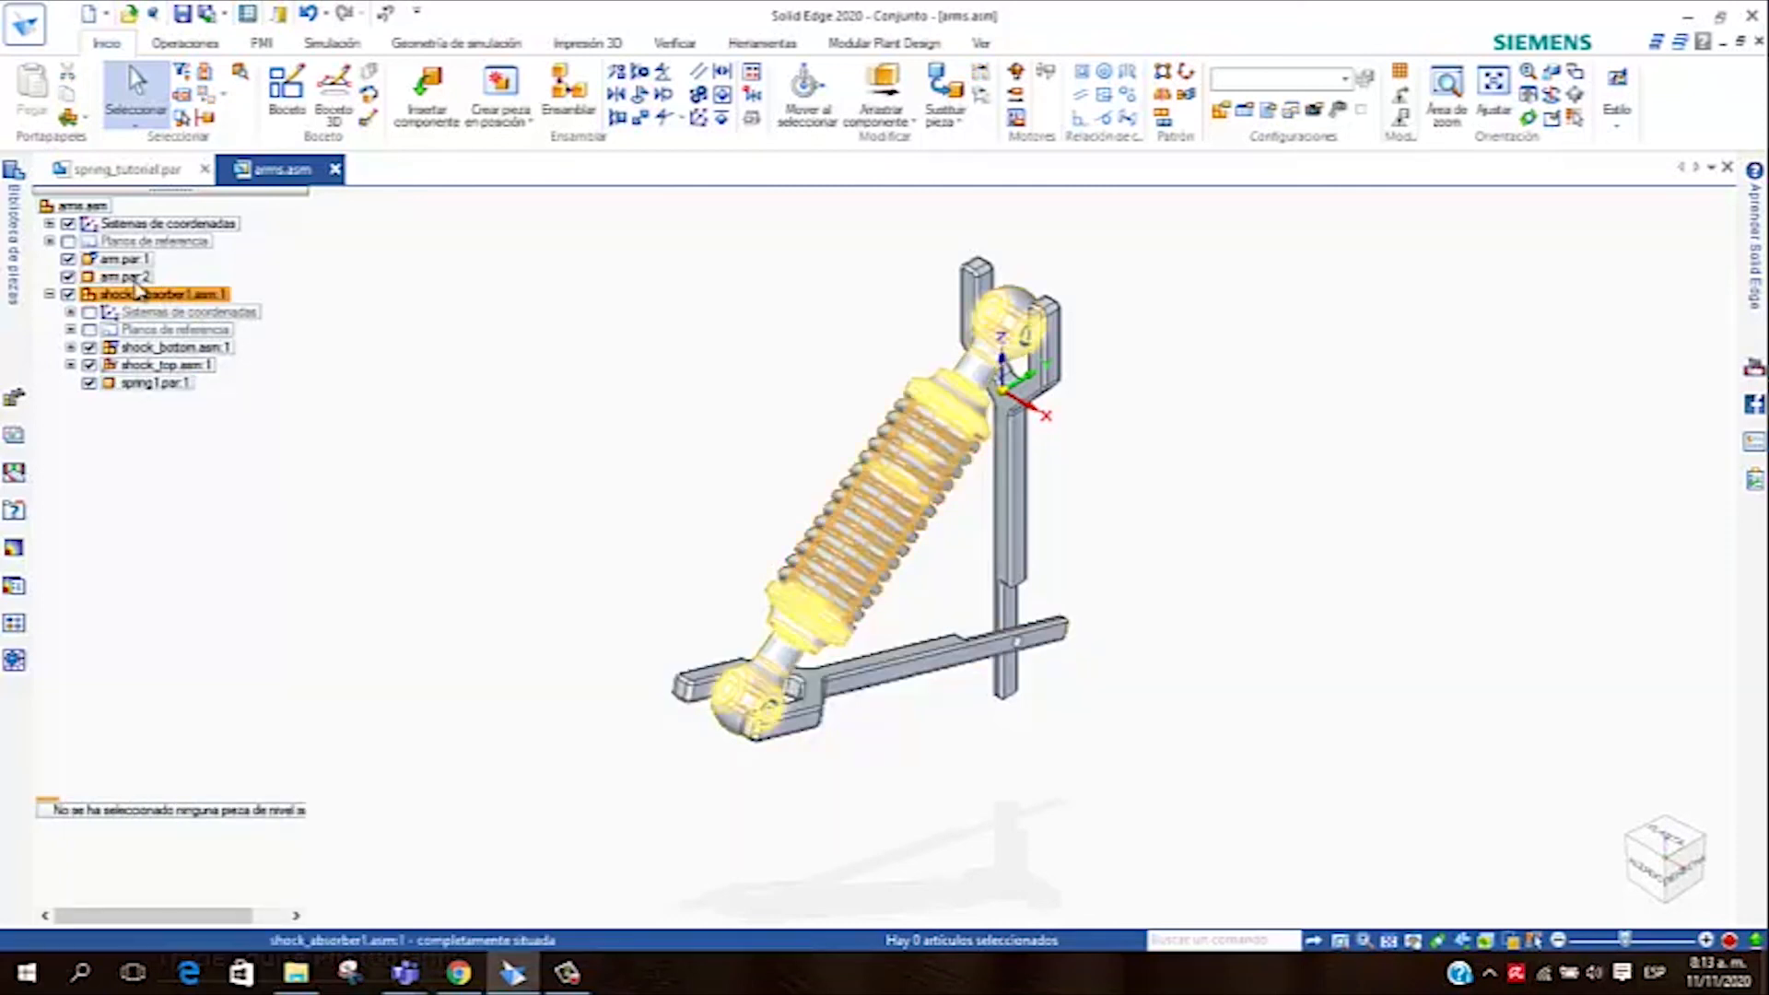
Make shock_absorber1.asm:1 an adjustable assembly, accepting that this promotes the adjustable part definition
click(208, 293)
right_click(210, 302)
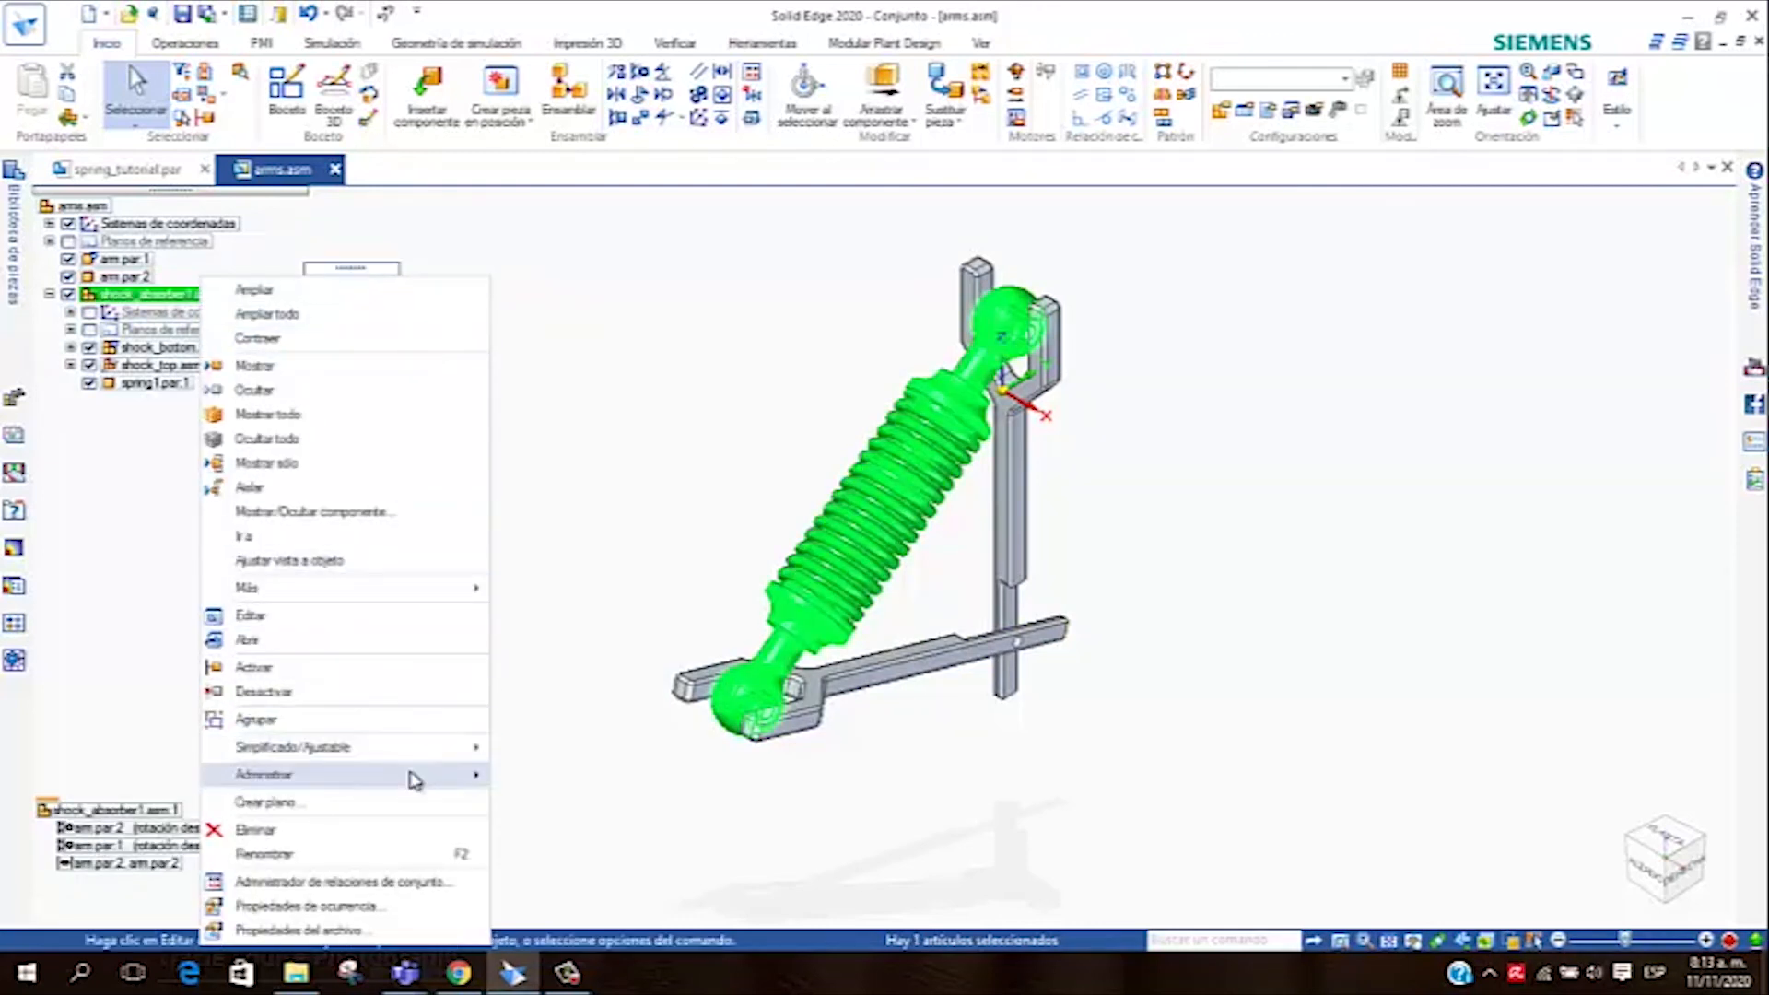
mouse_move(411, 772)
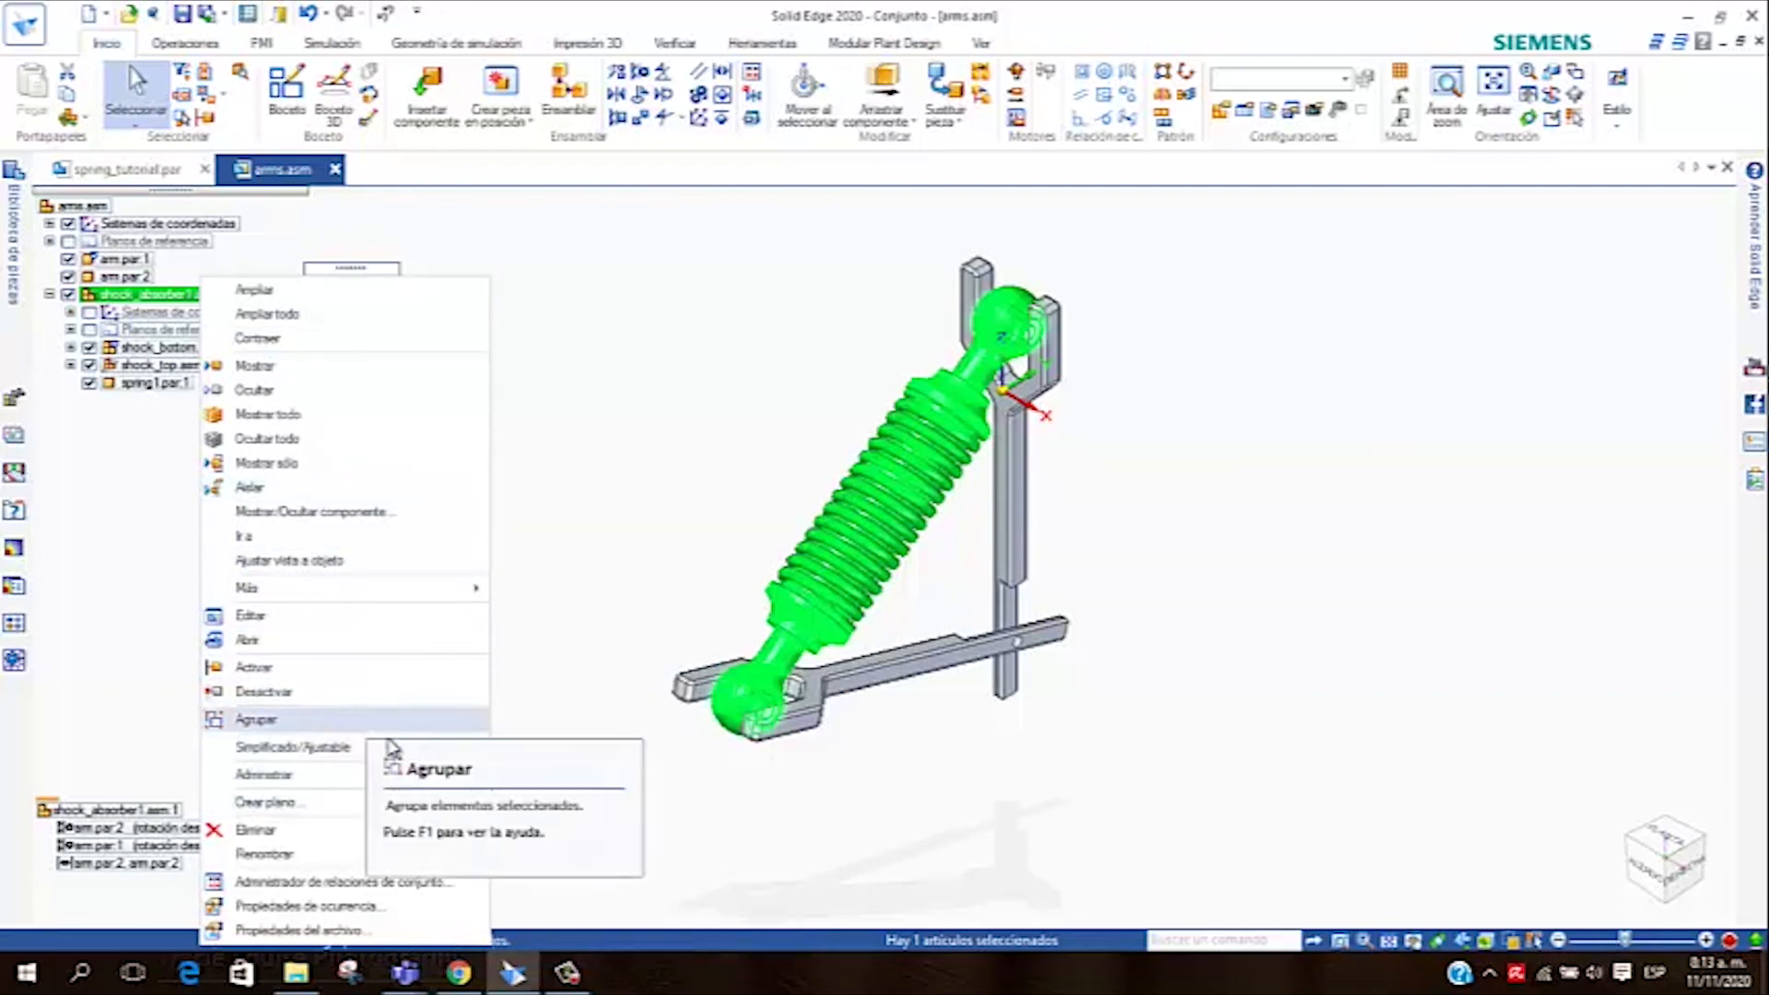
mouse_move(465, 747)
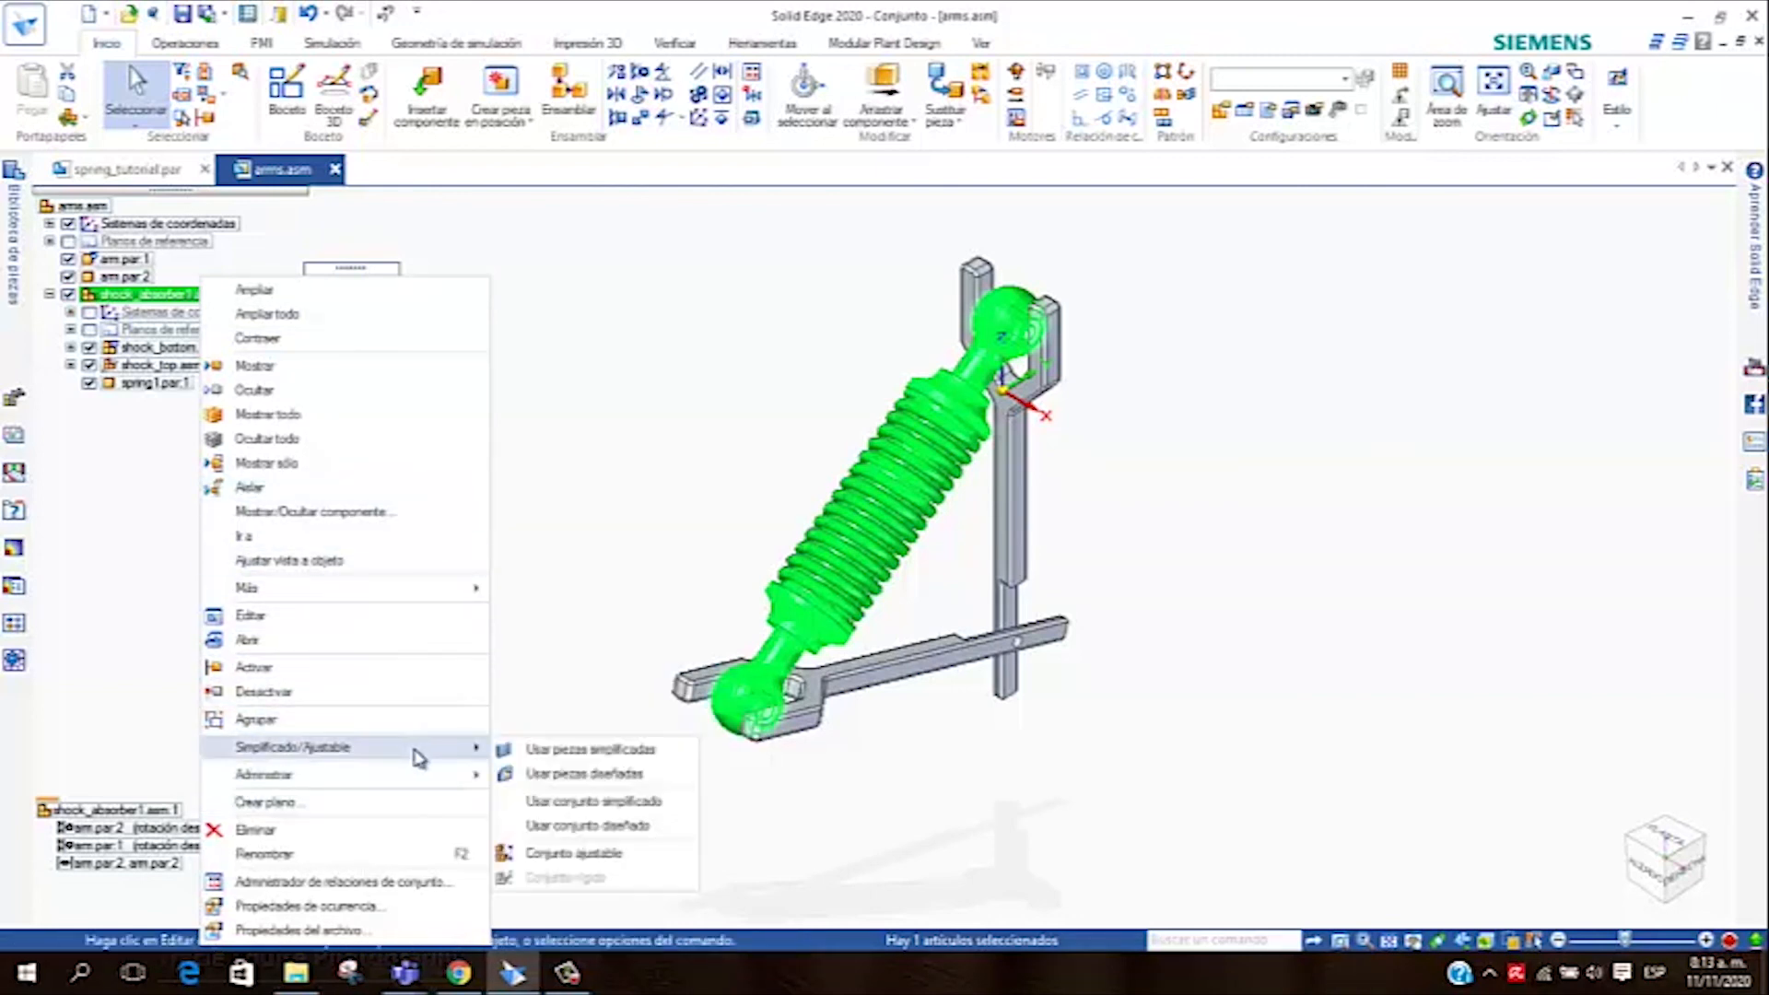
click(591, 856)
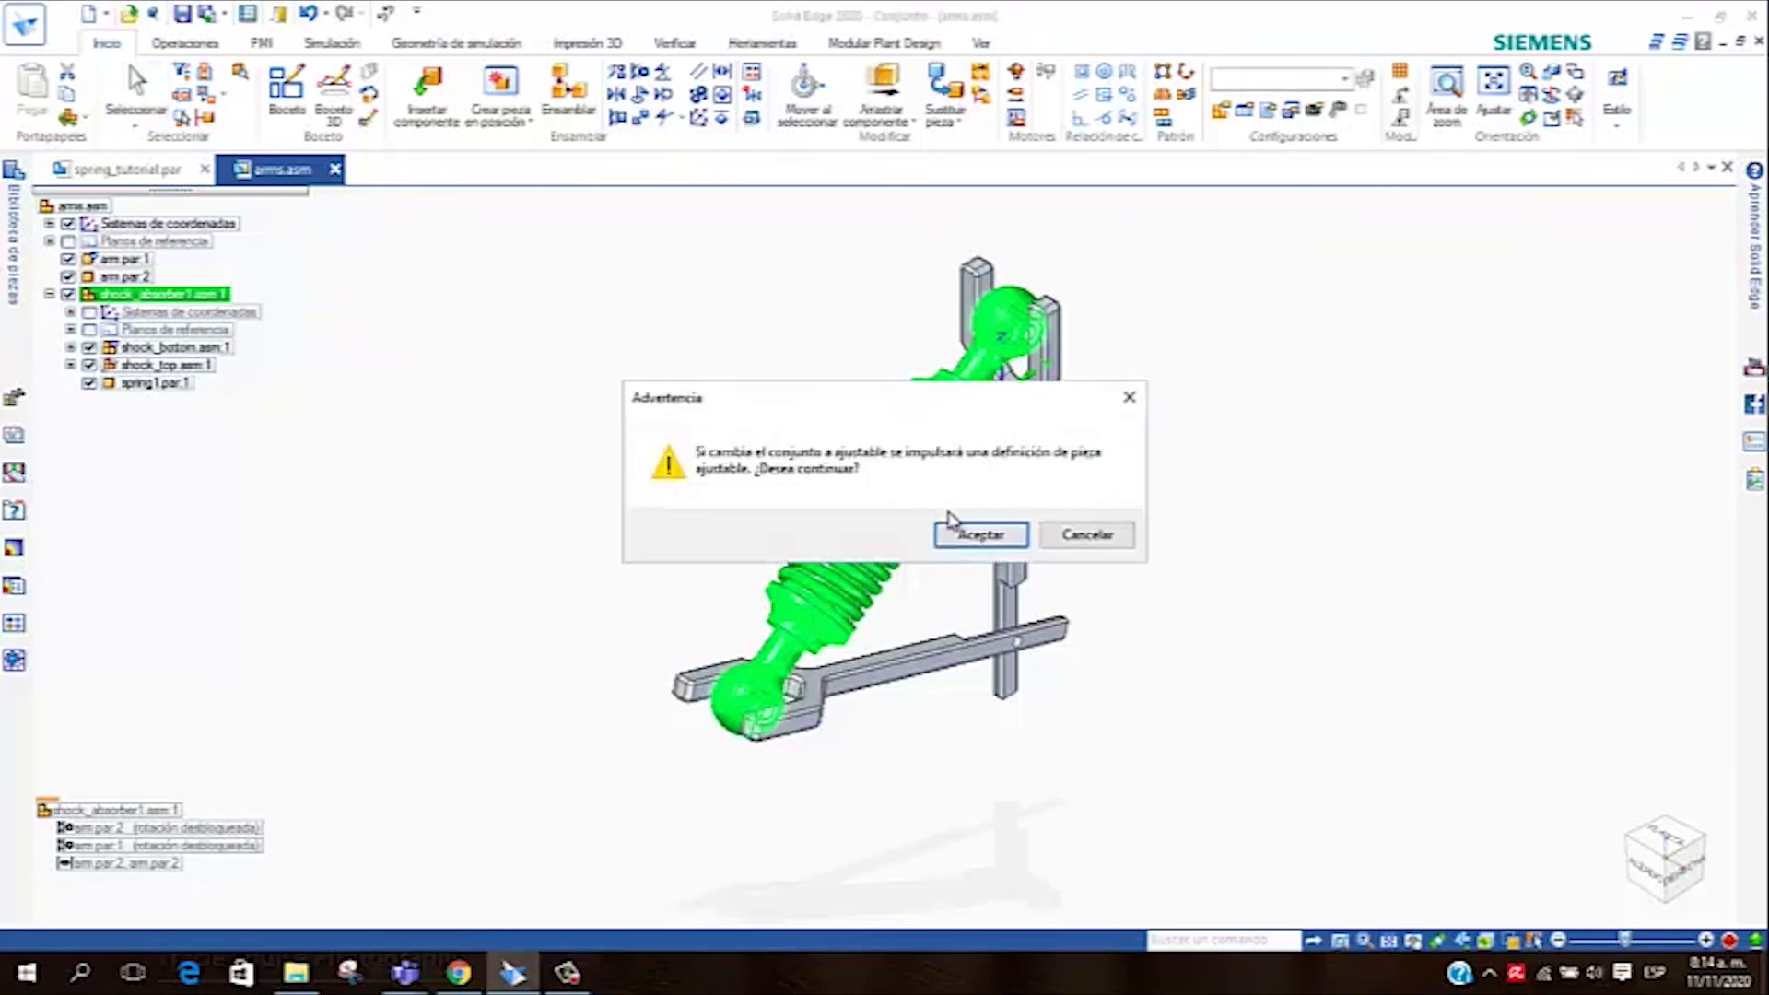
click(971, 539)
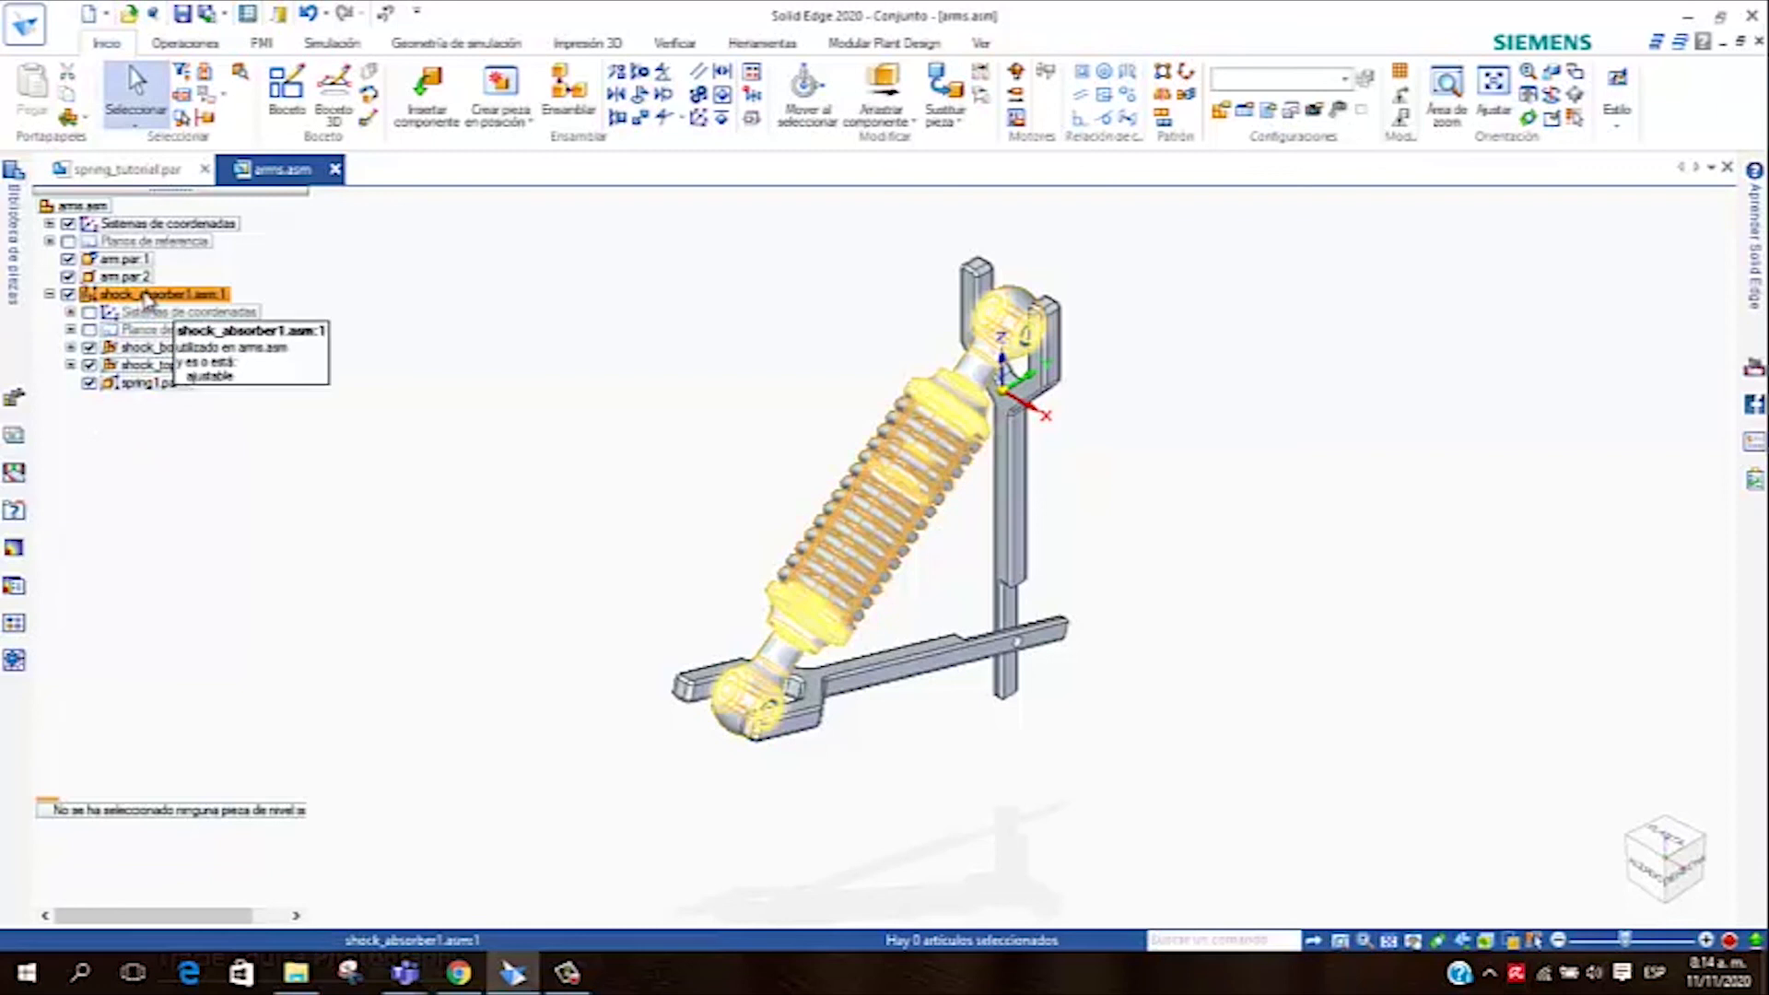
Inspect the adjustable status of shock_absorber1.asm:1 and the relationships of its spring1.par:1, and clear the selection
click(147, 296)
click(155, 385)
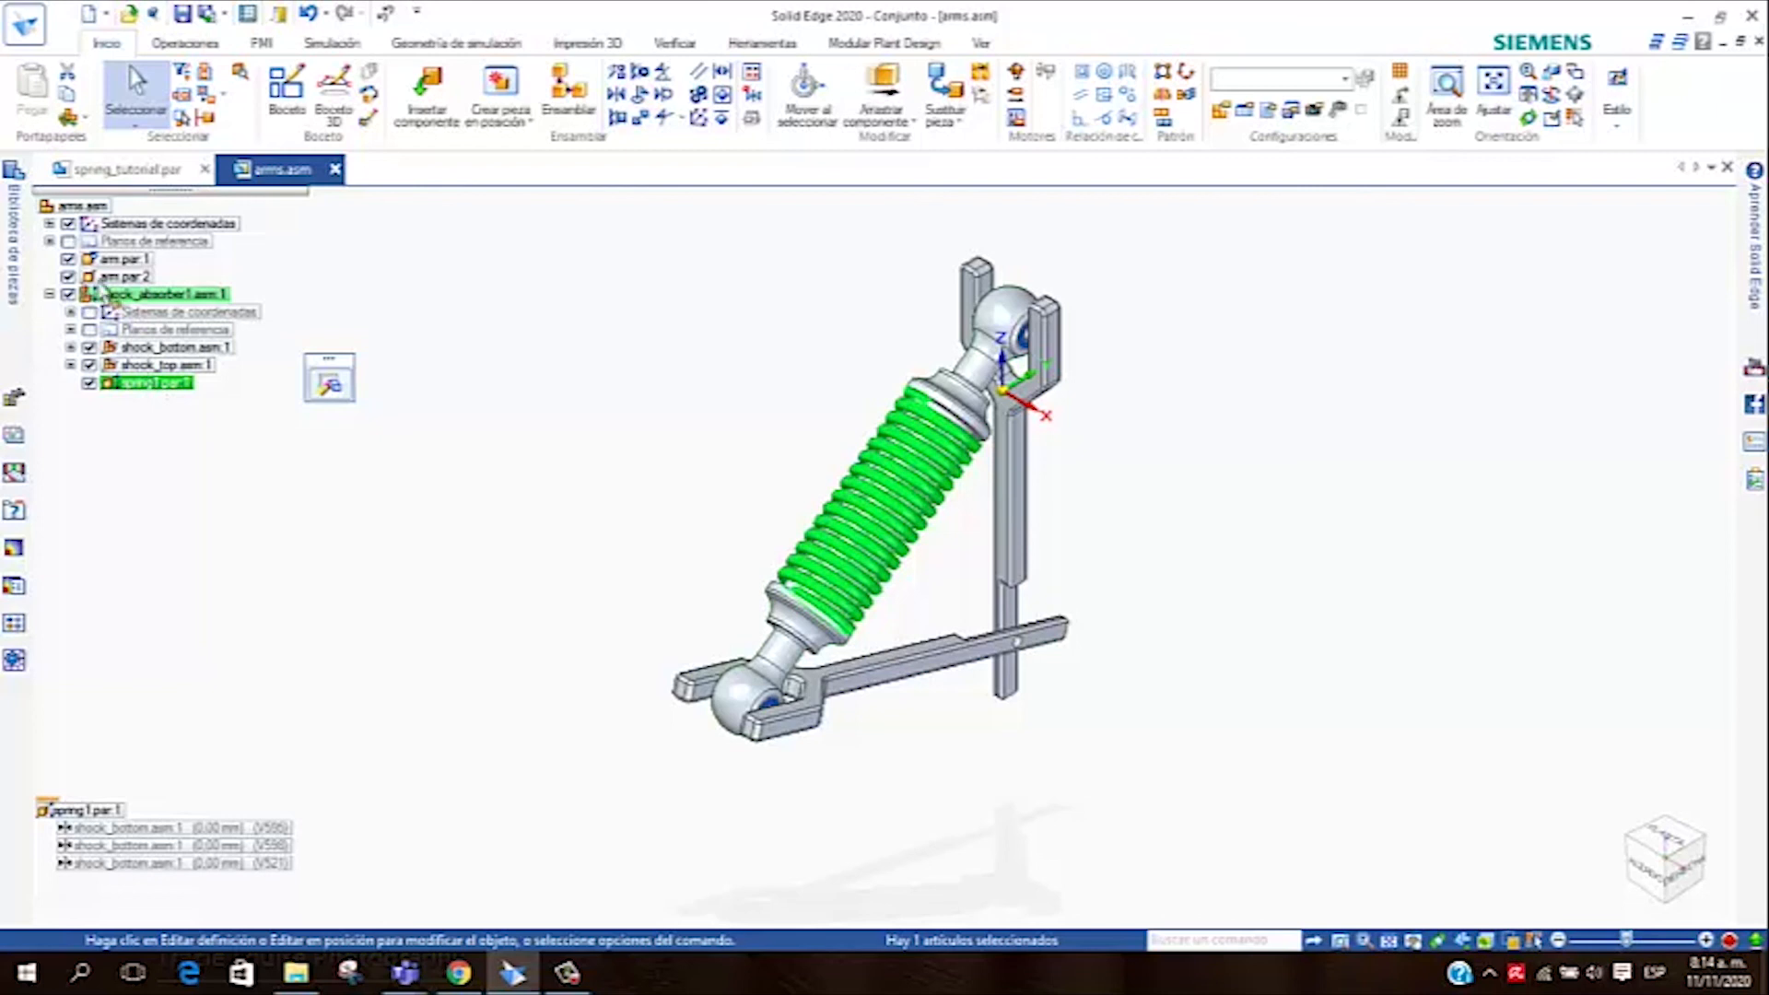
click(272, 502)
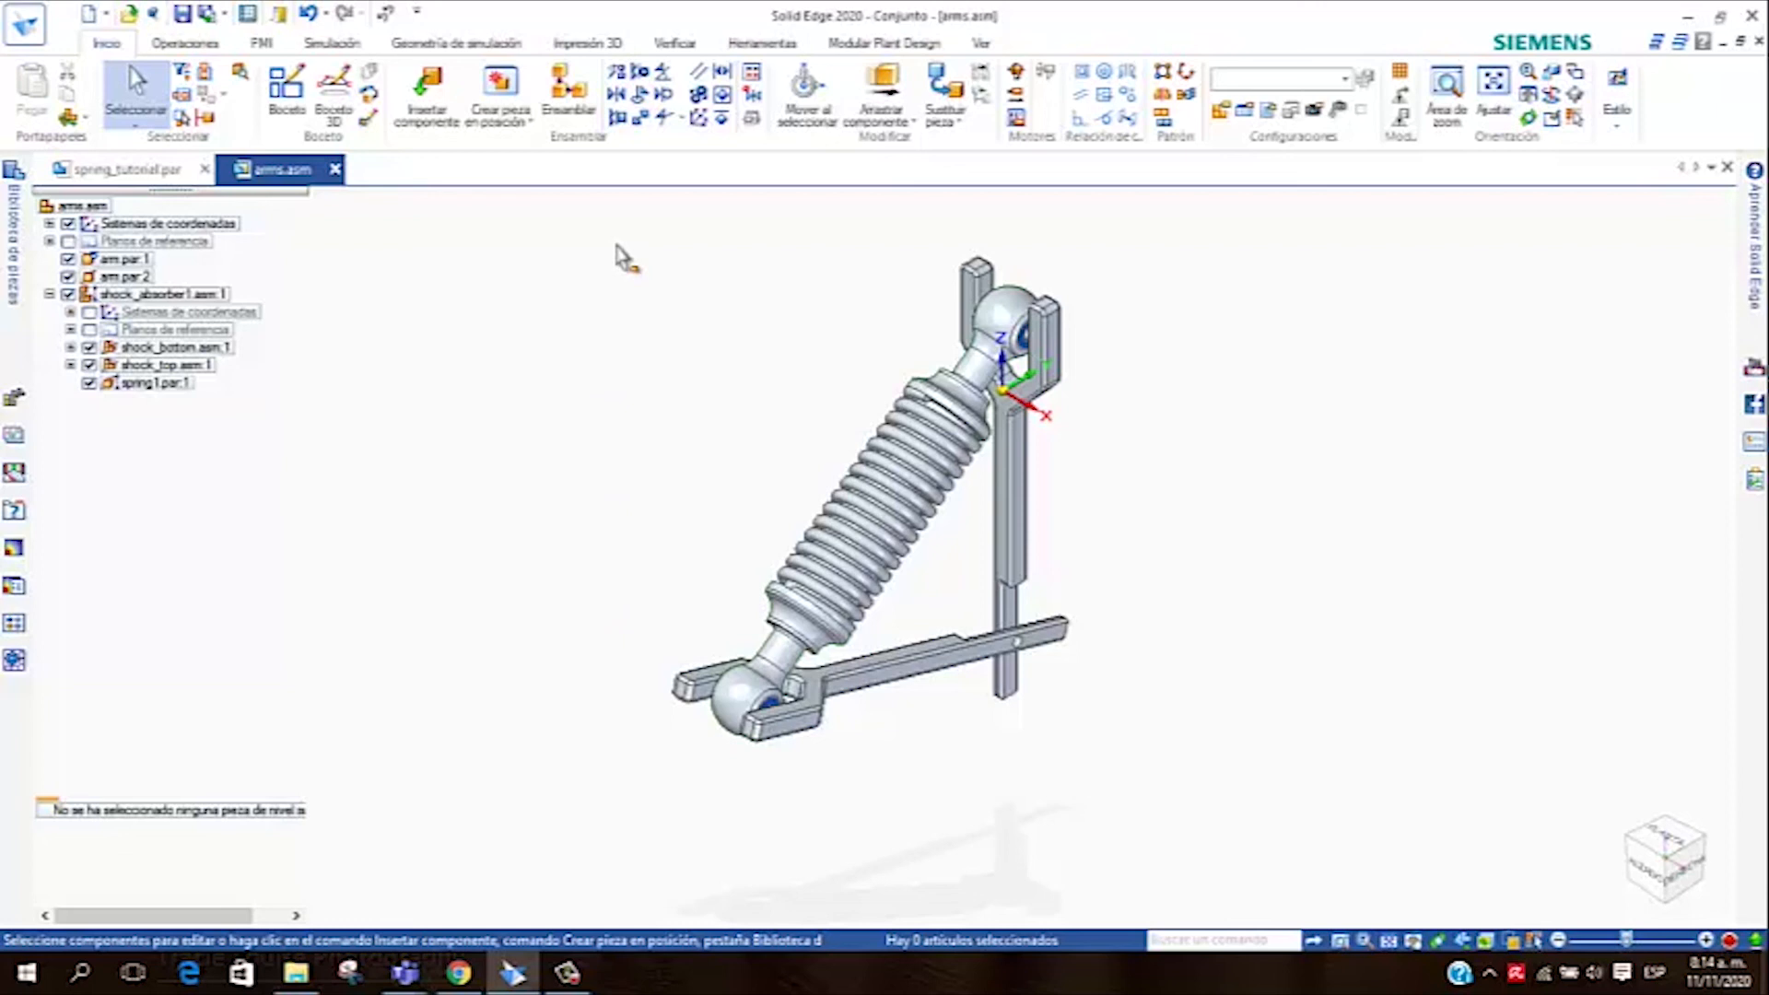
Start Drag Component with the offered analysis options and move arm.par:2 downward along its Z axis to extend the shock absorber
click(913, 127)
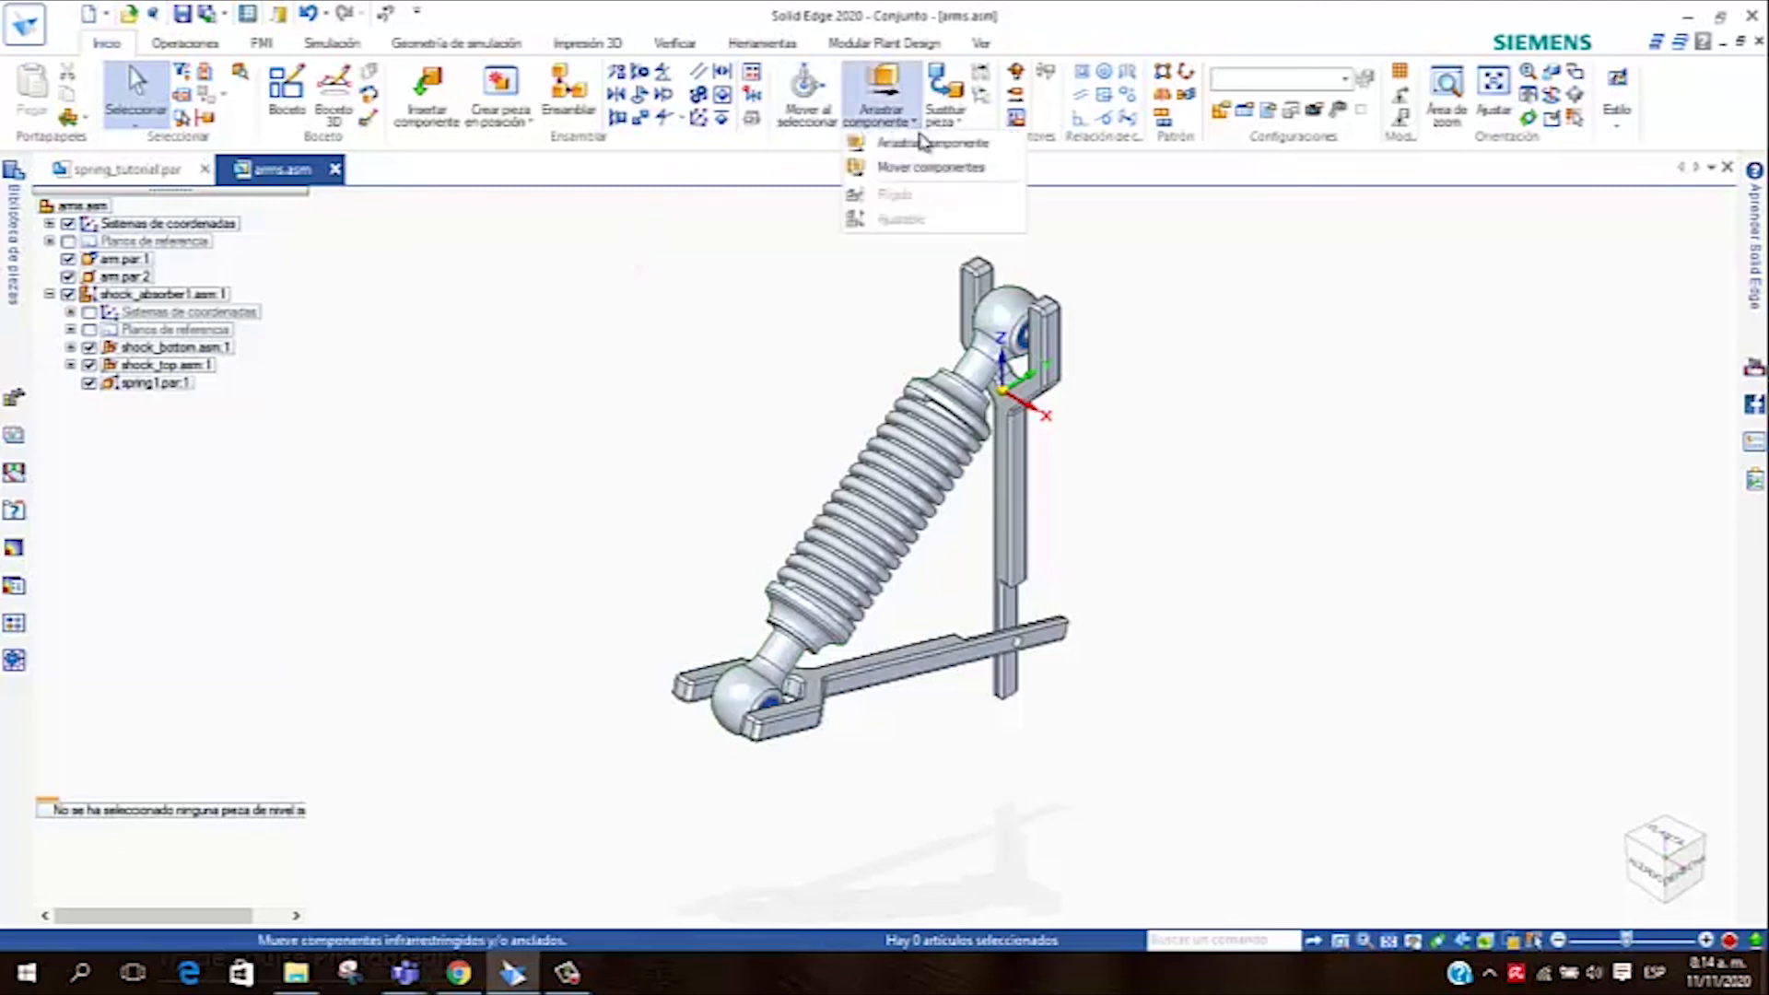
click(921, 144)
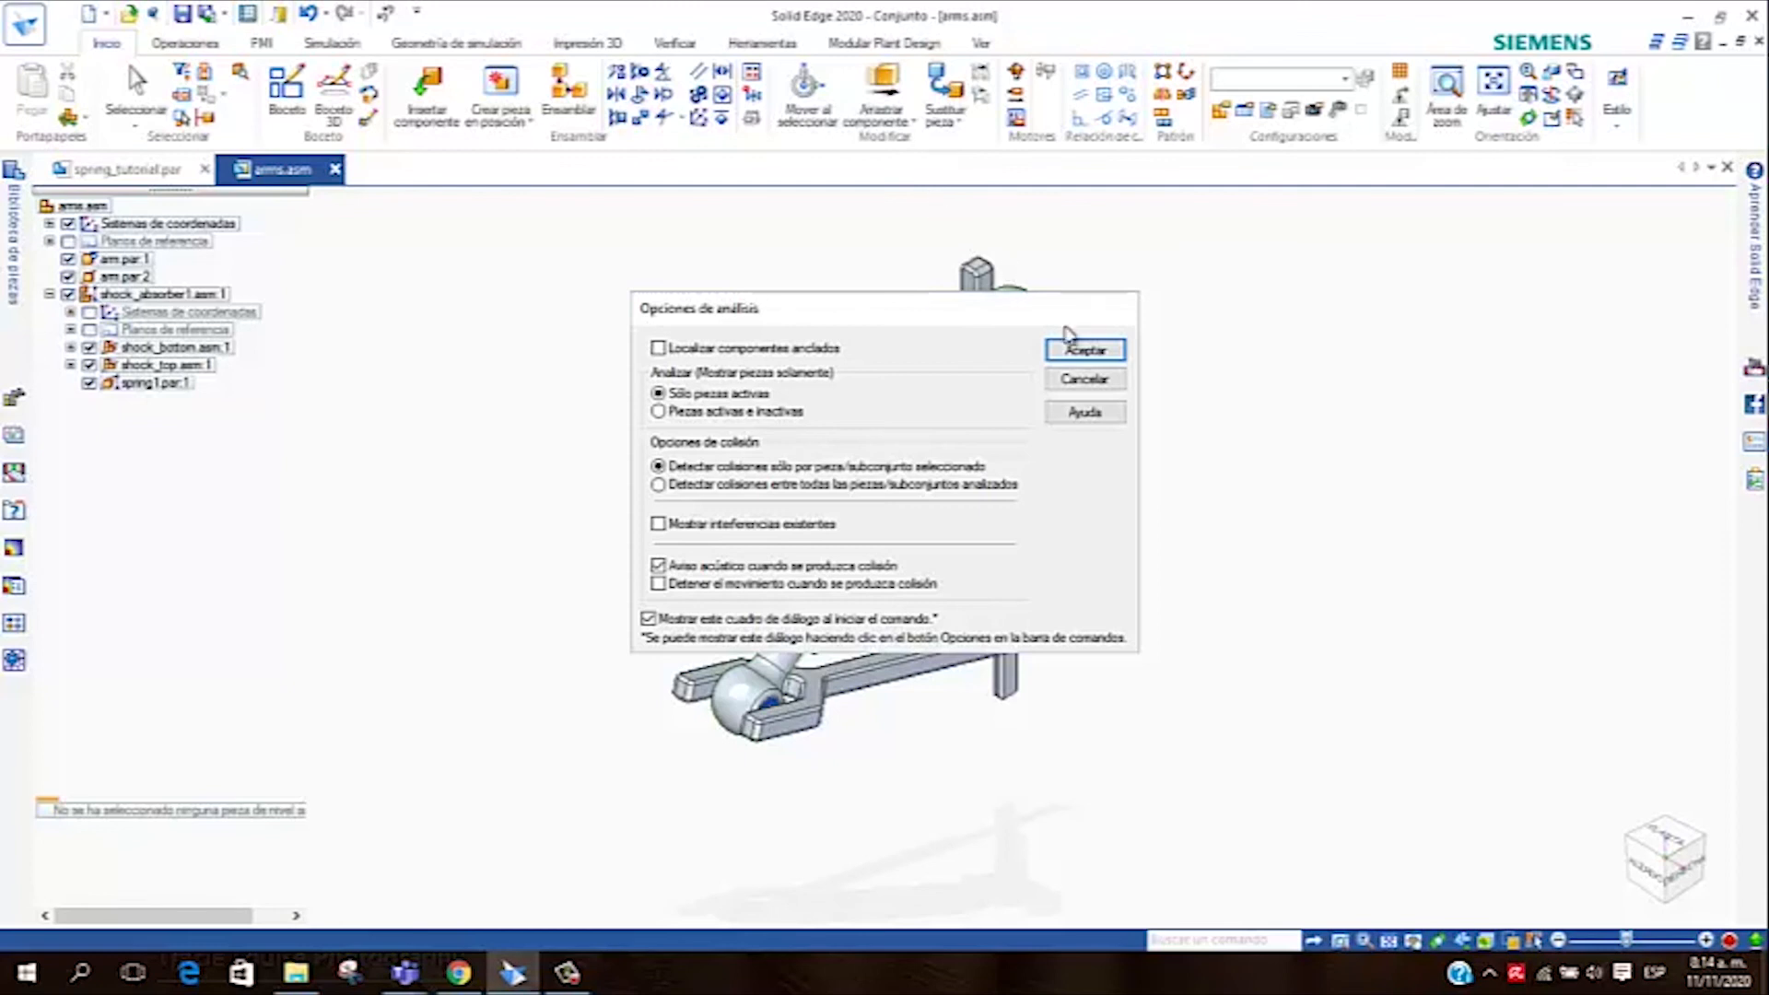
click(1084, 351)
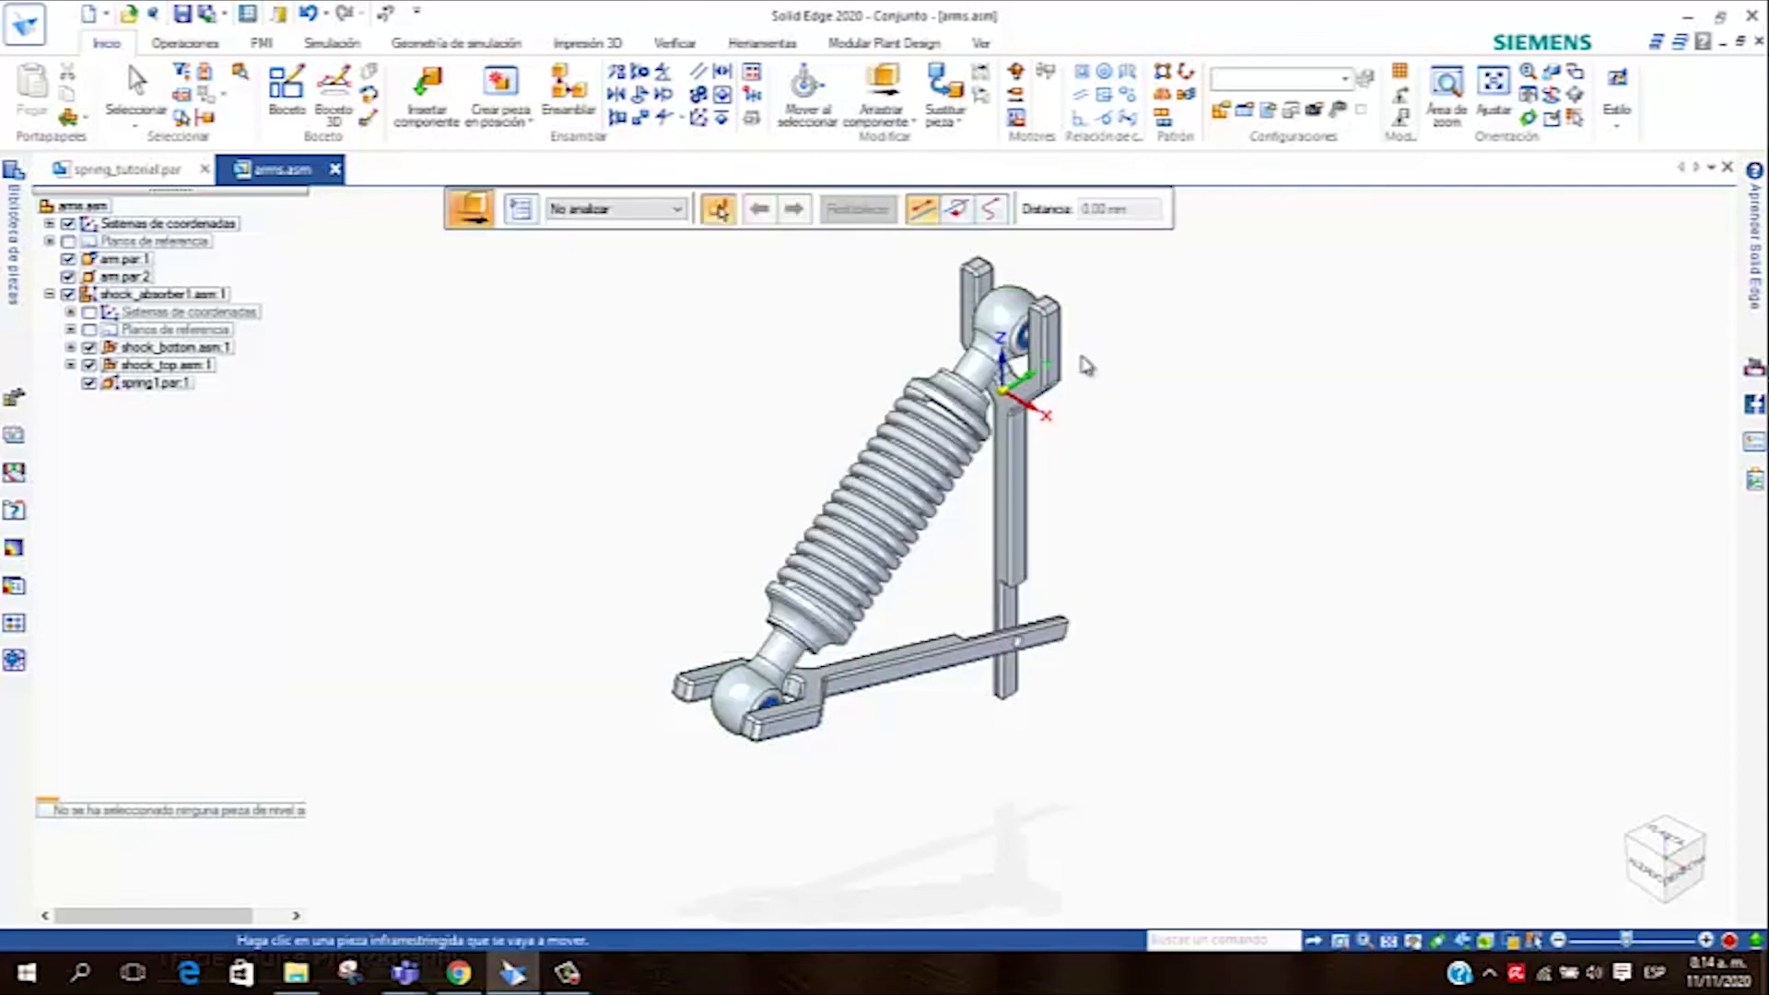
click(815, 644)
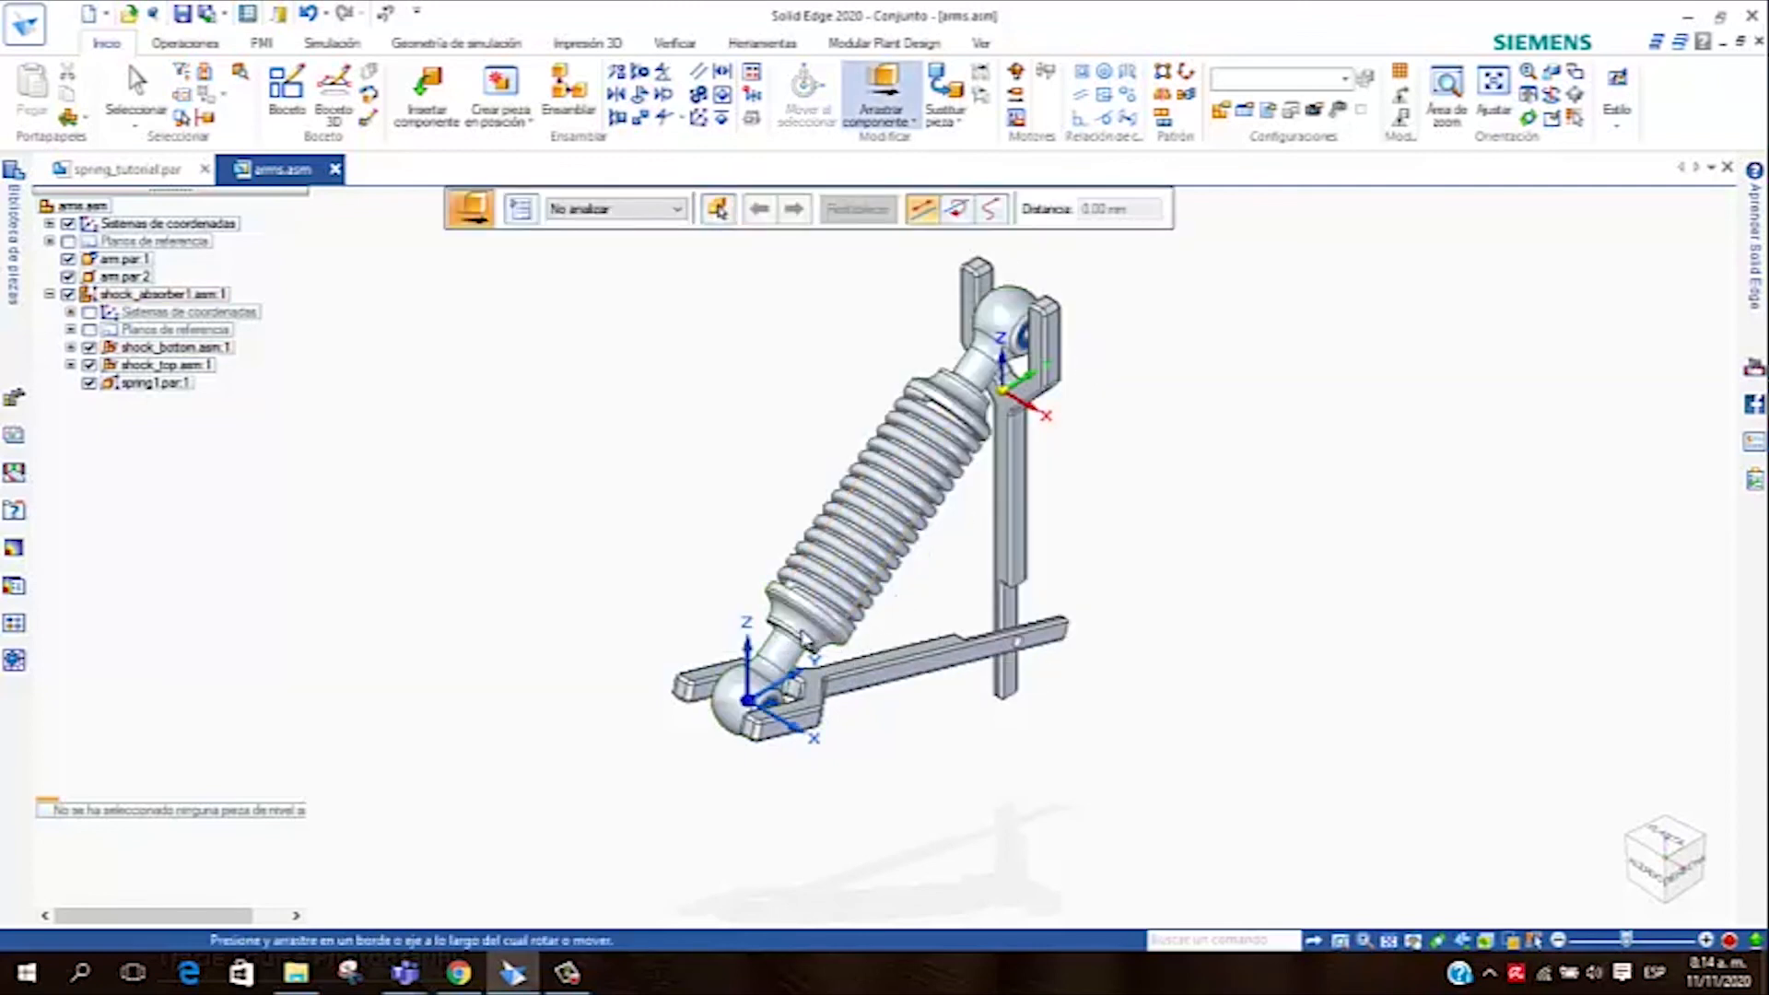
click(747, 654)
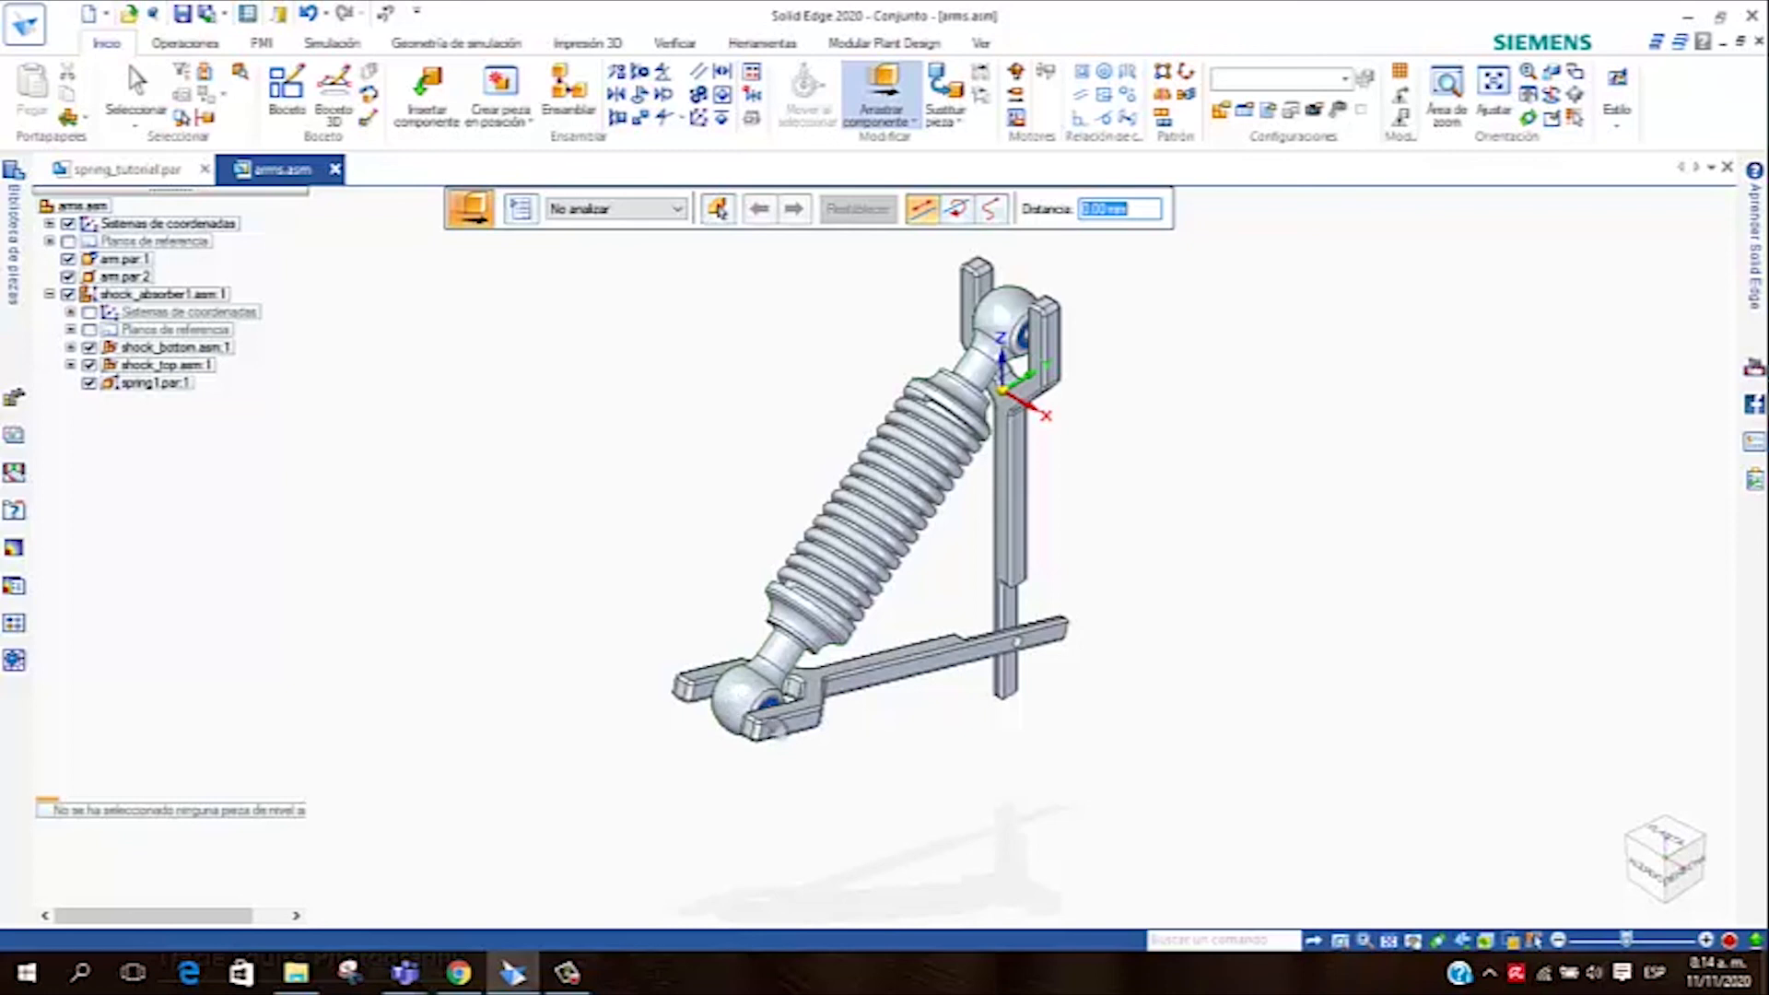
scroll(746, 756, down, 2)
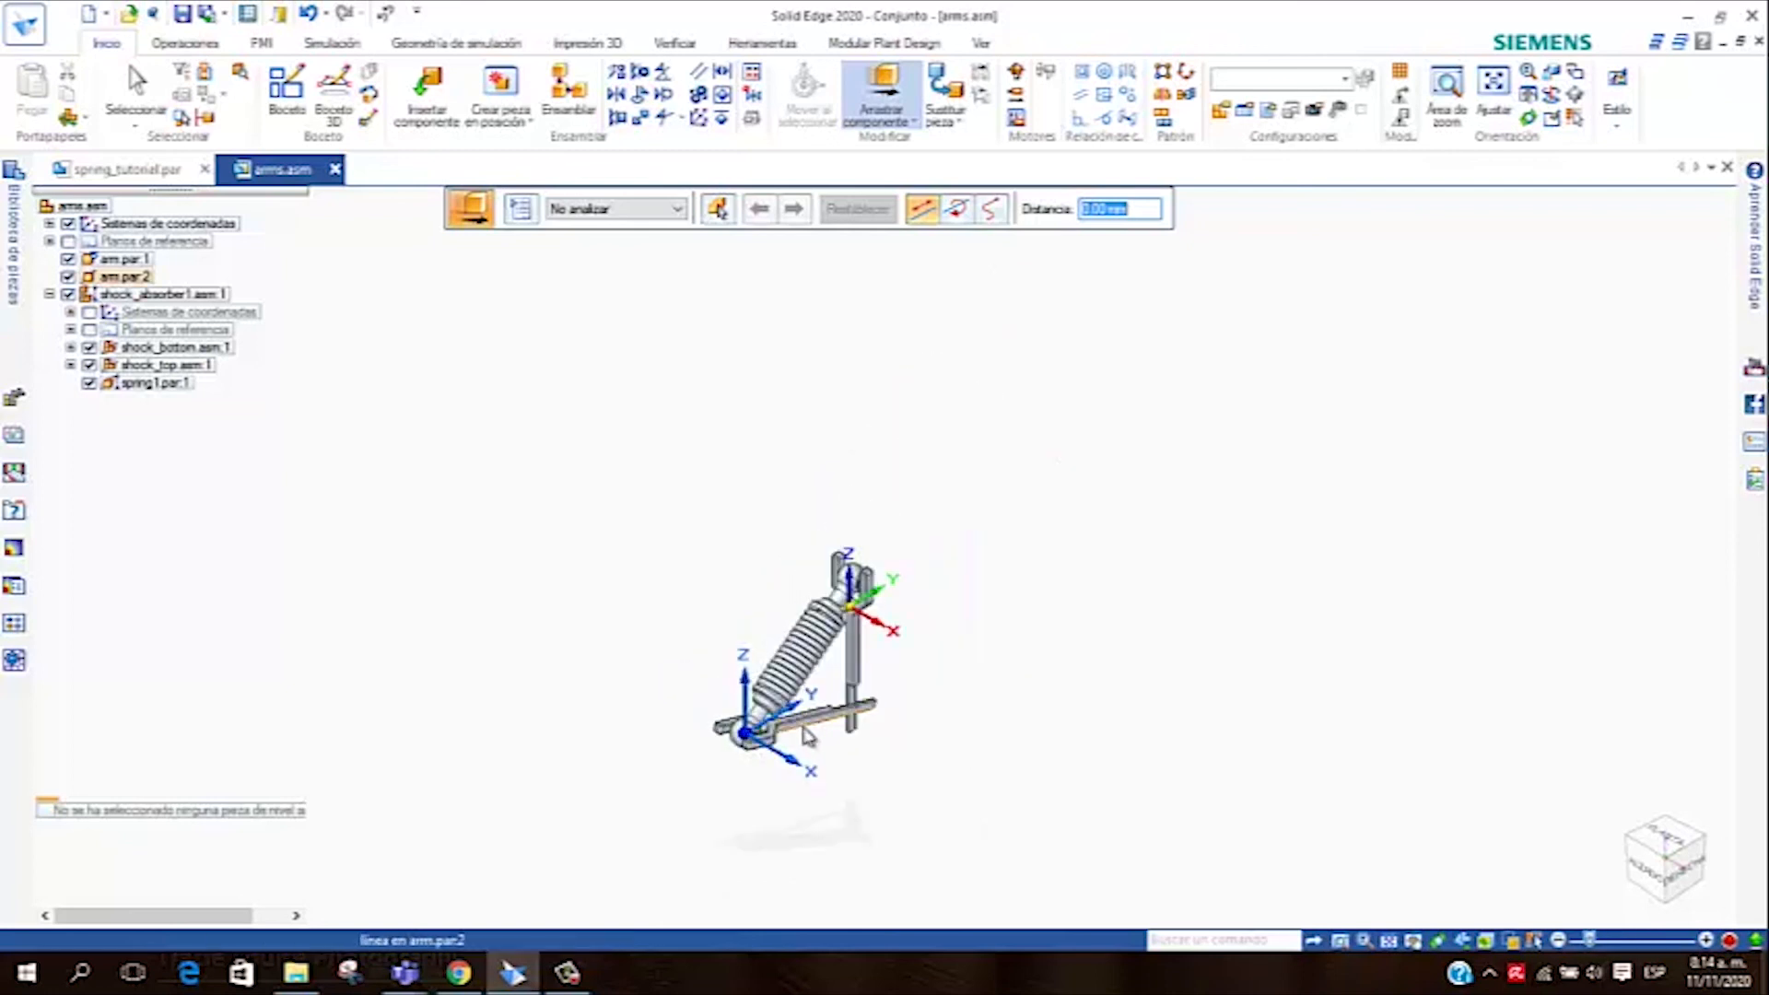
key(Escape)
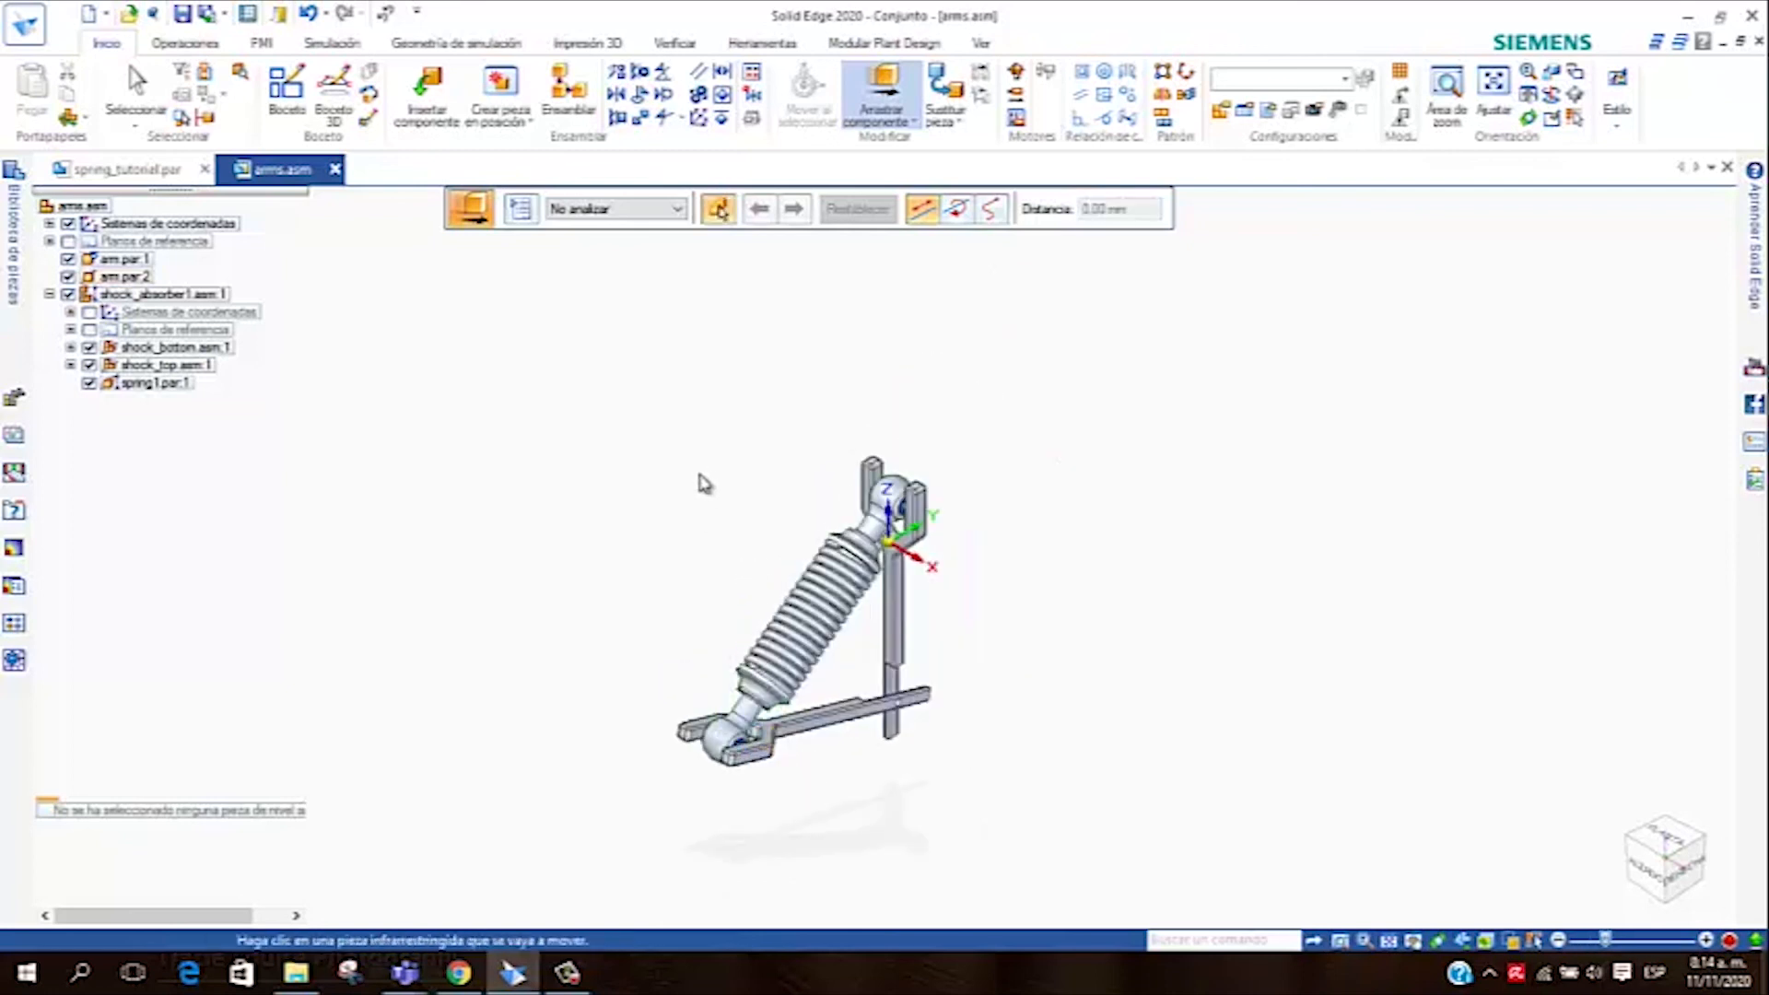
scroll(823, 804, up, 2)
click(707, 715)
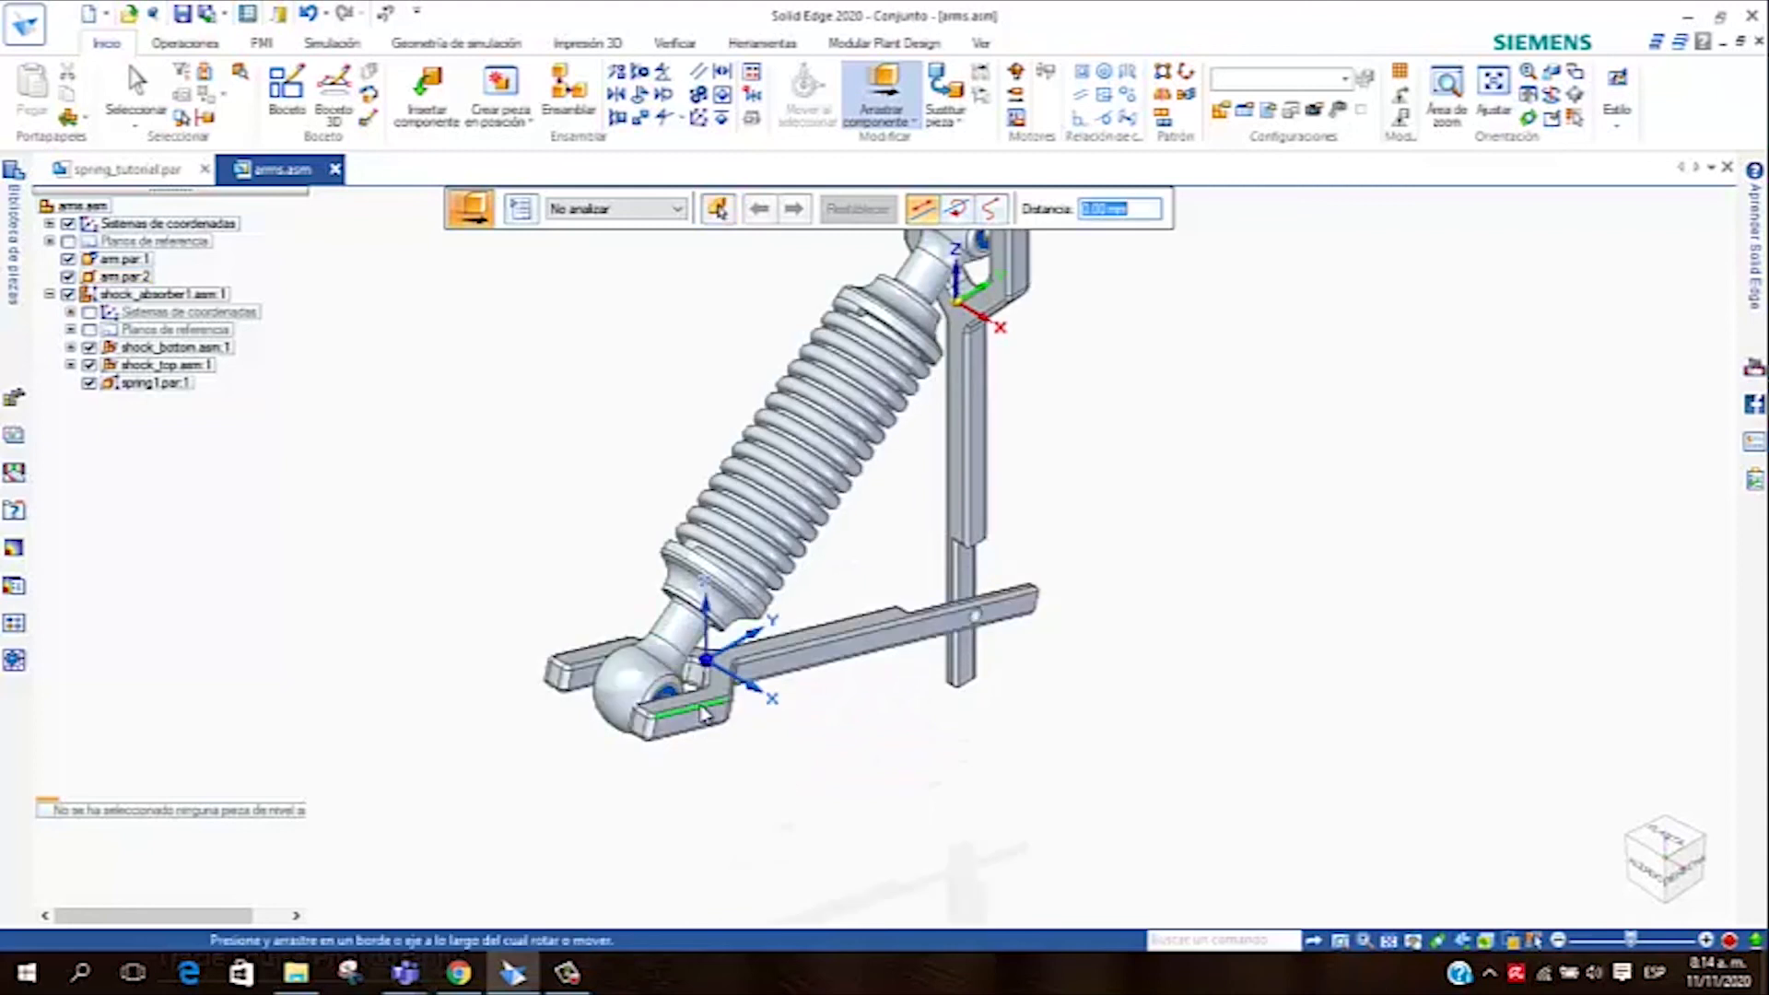
drag(707, 628, 714, 760)
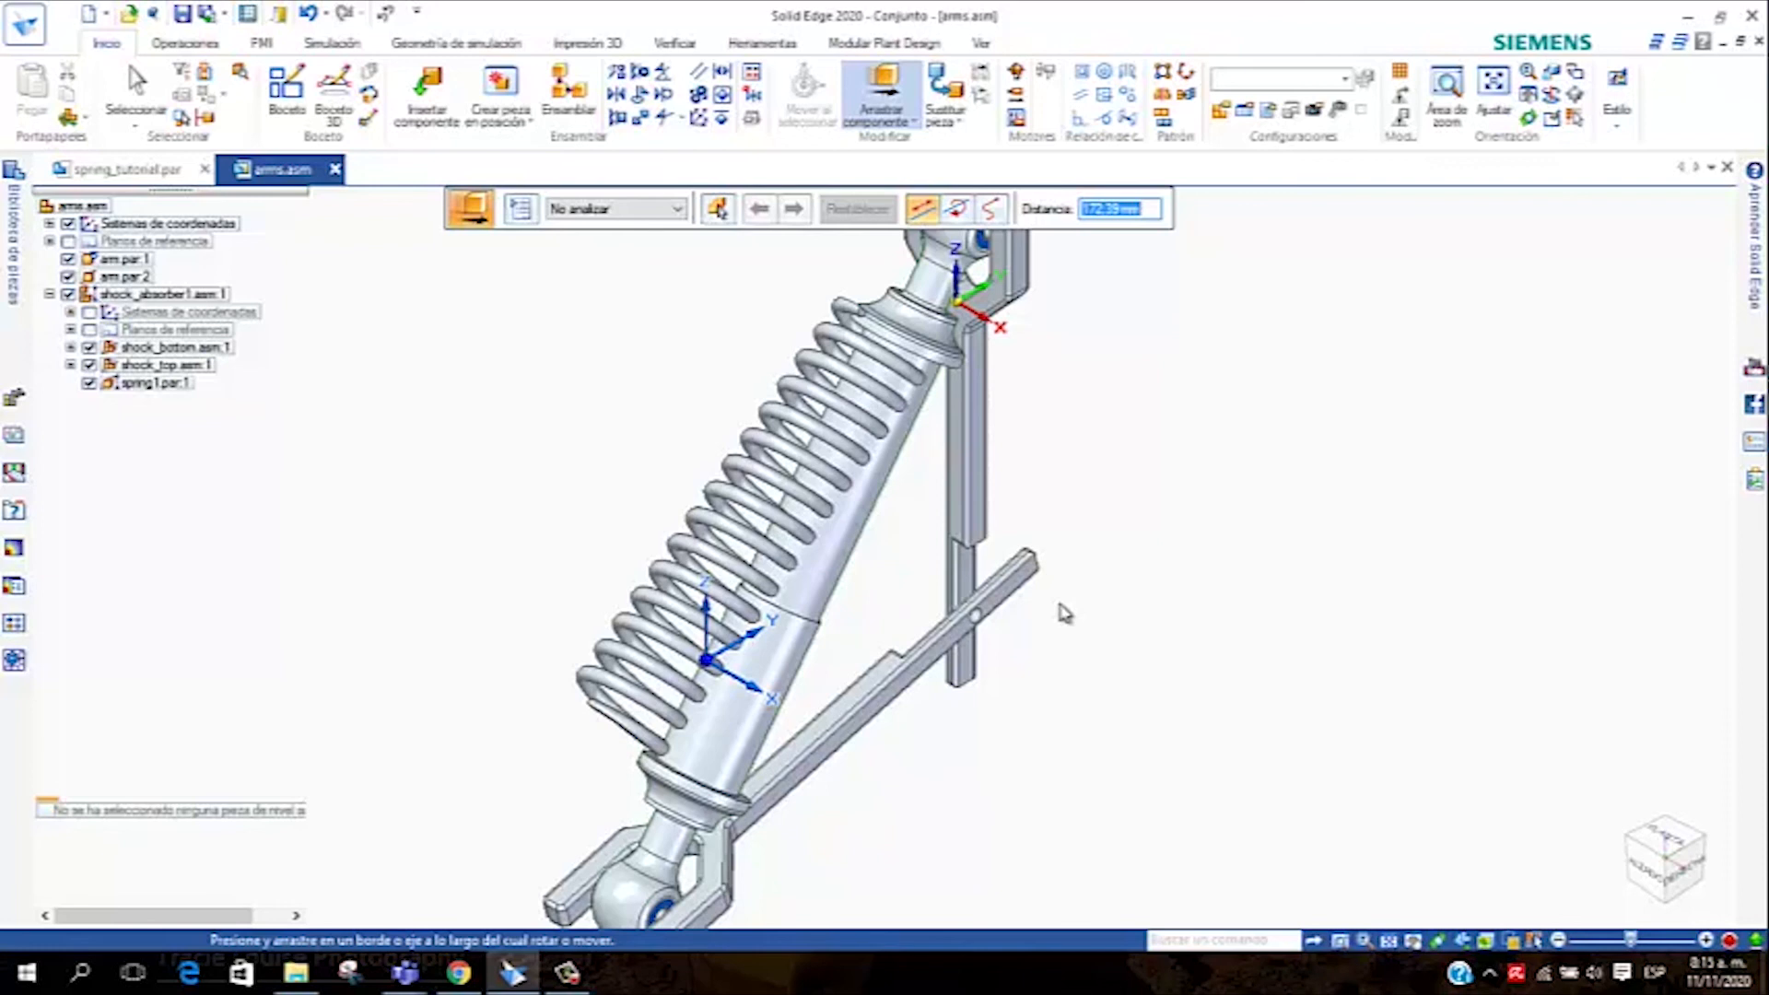
Check the mechanism from the right, restore the isometric view, and move arm.par:2 up and down along its Z axis
key(ctrl+r)
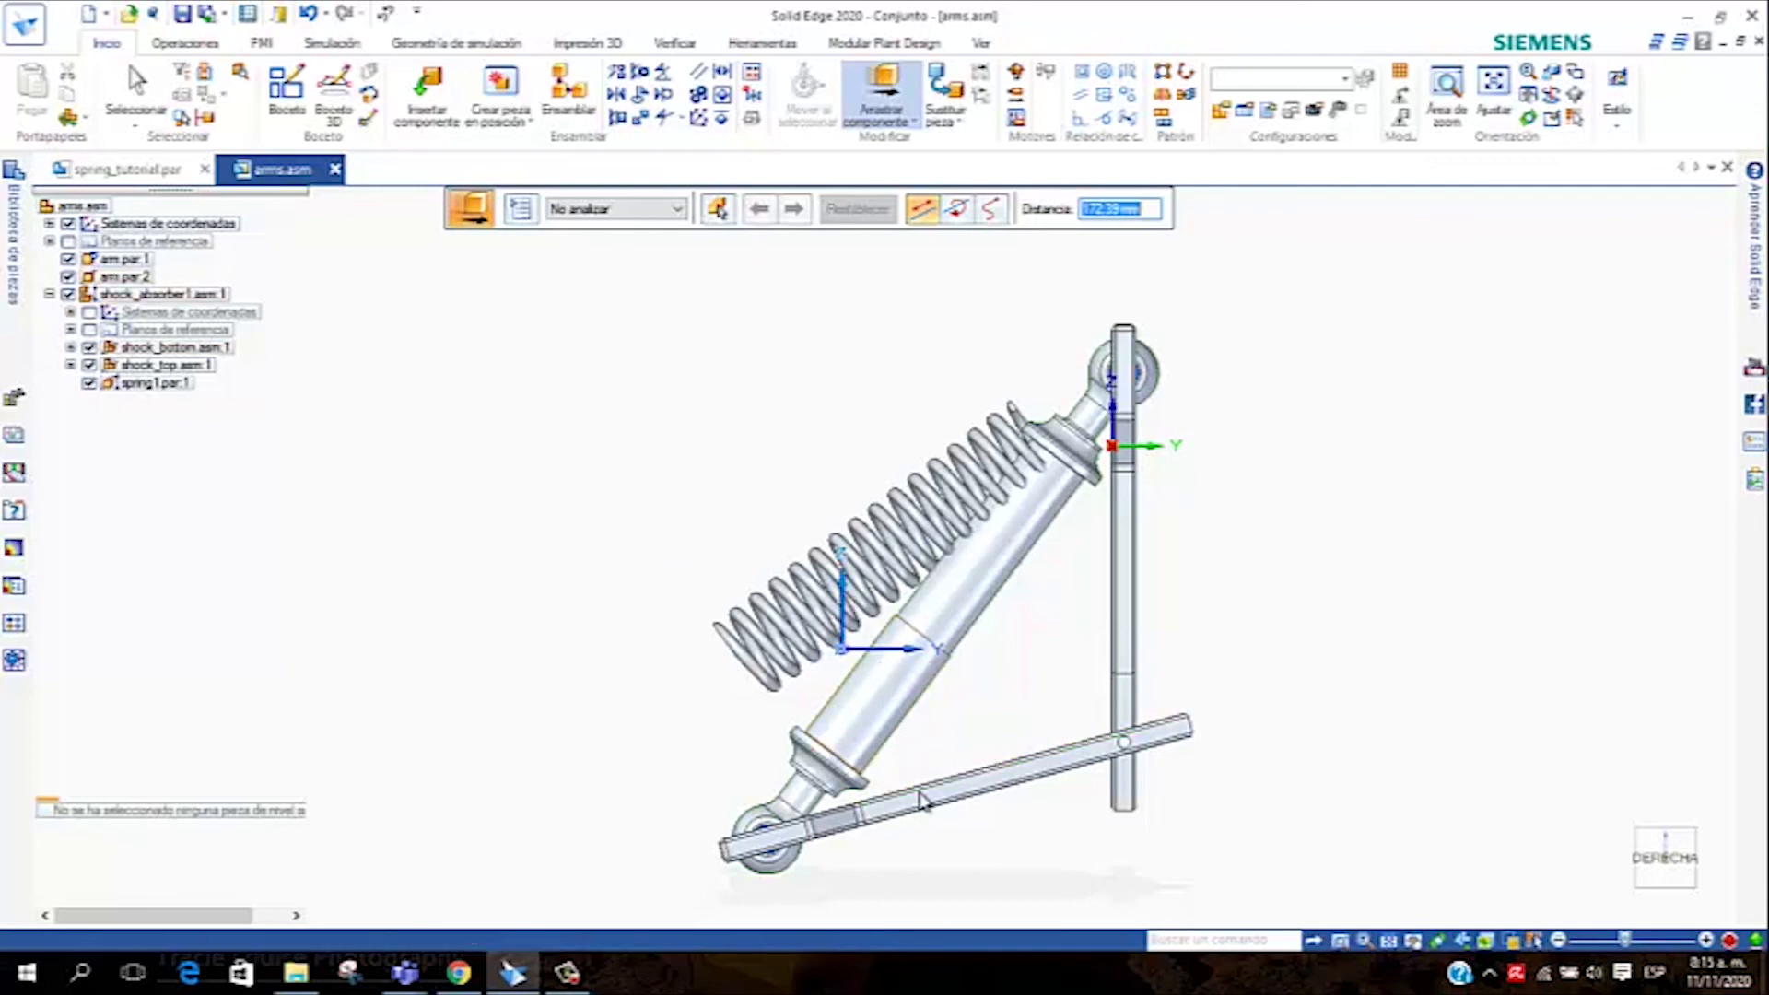
key(ctrl+i)
drag(858, 550, 930, 707)
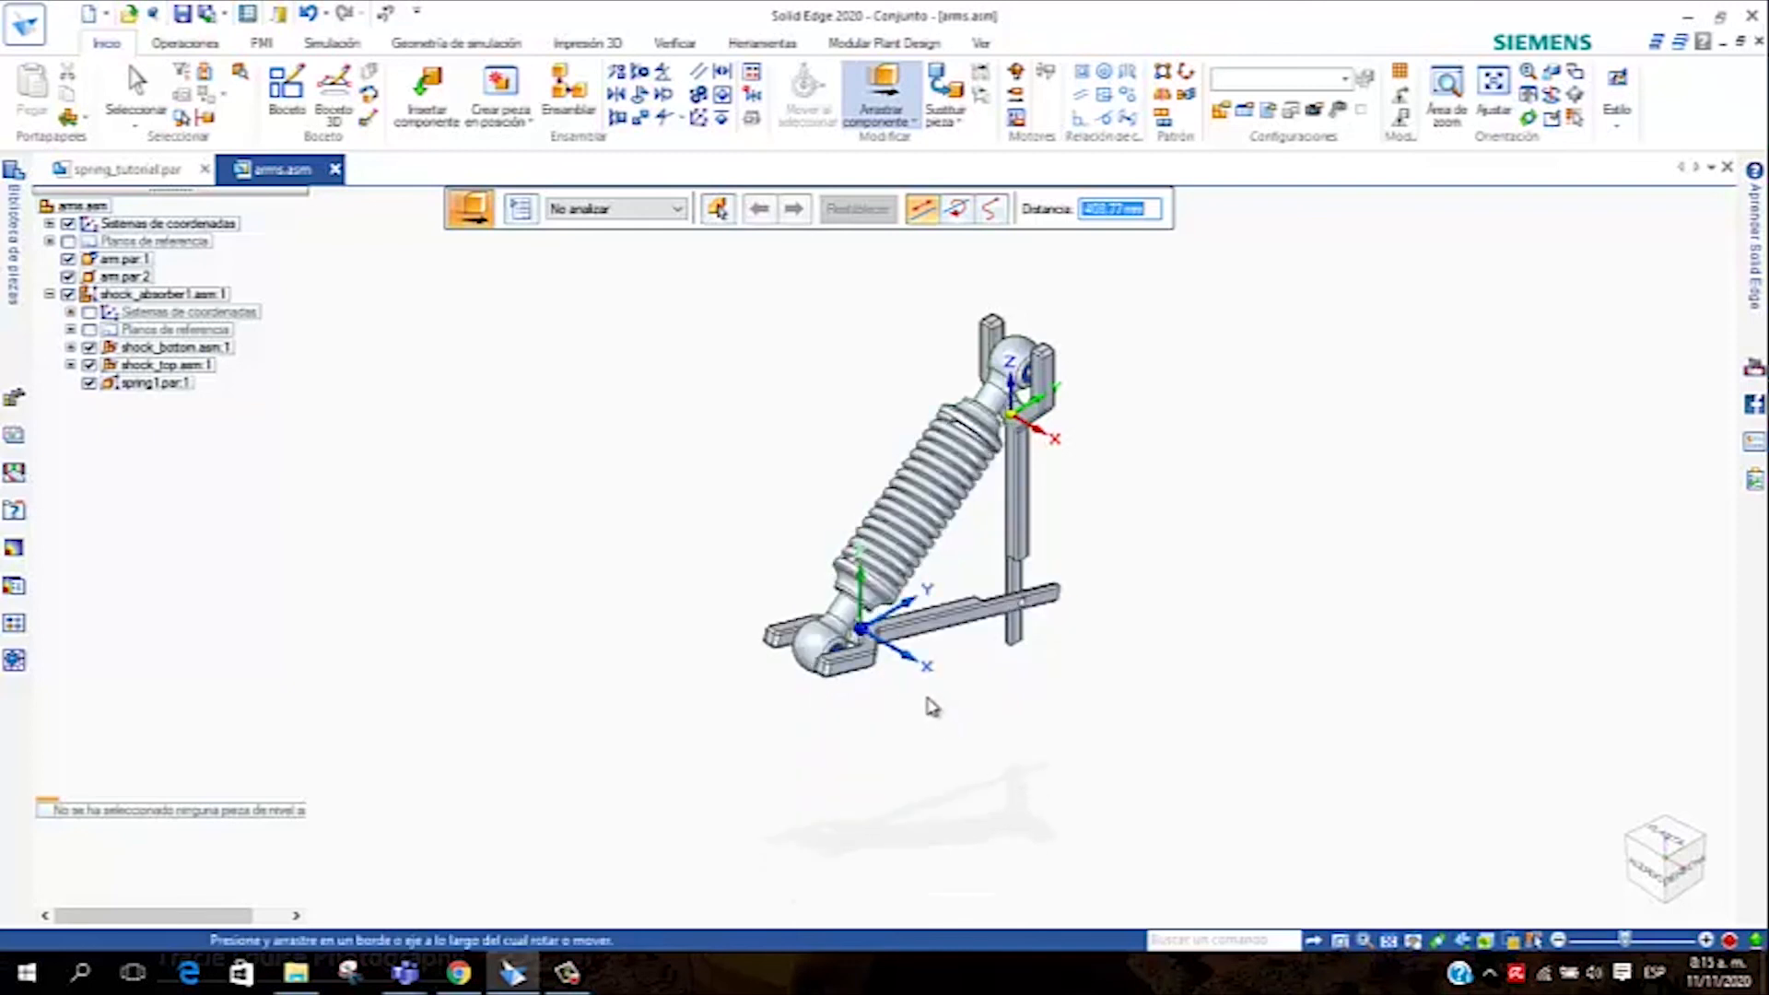
scroll(831, 578, down, 1)
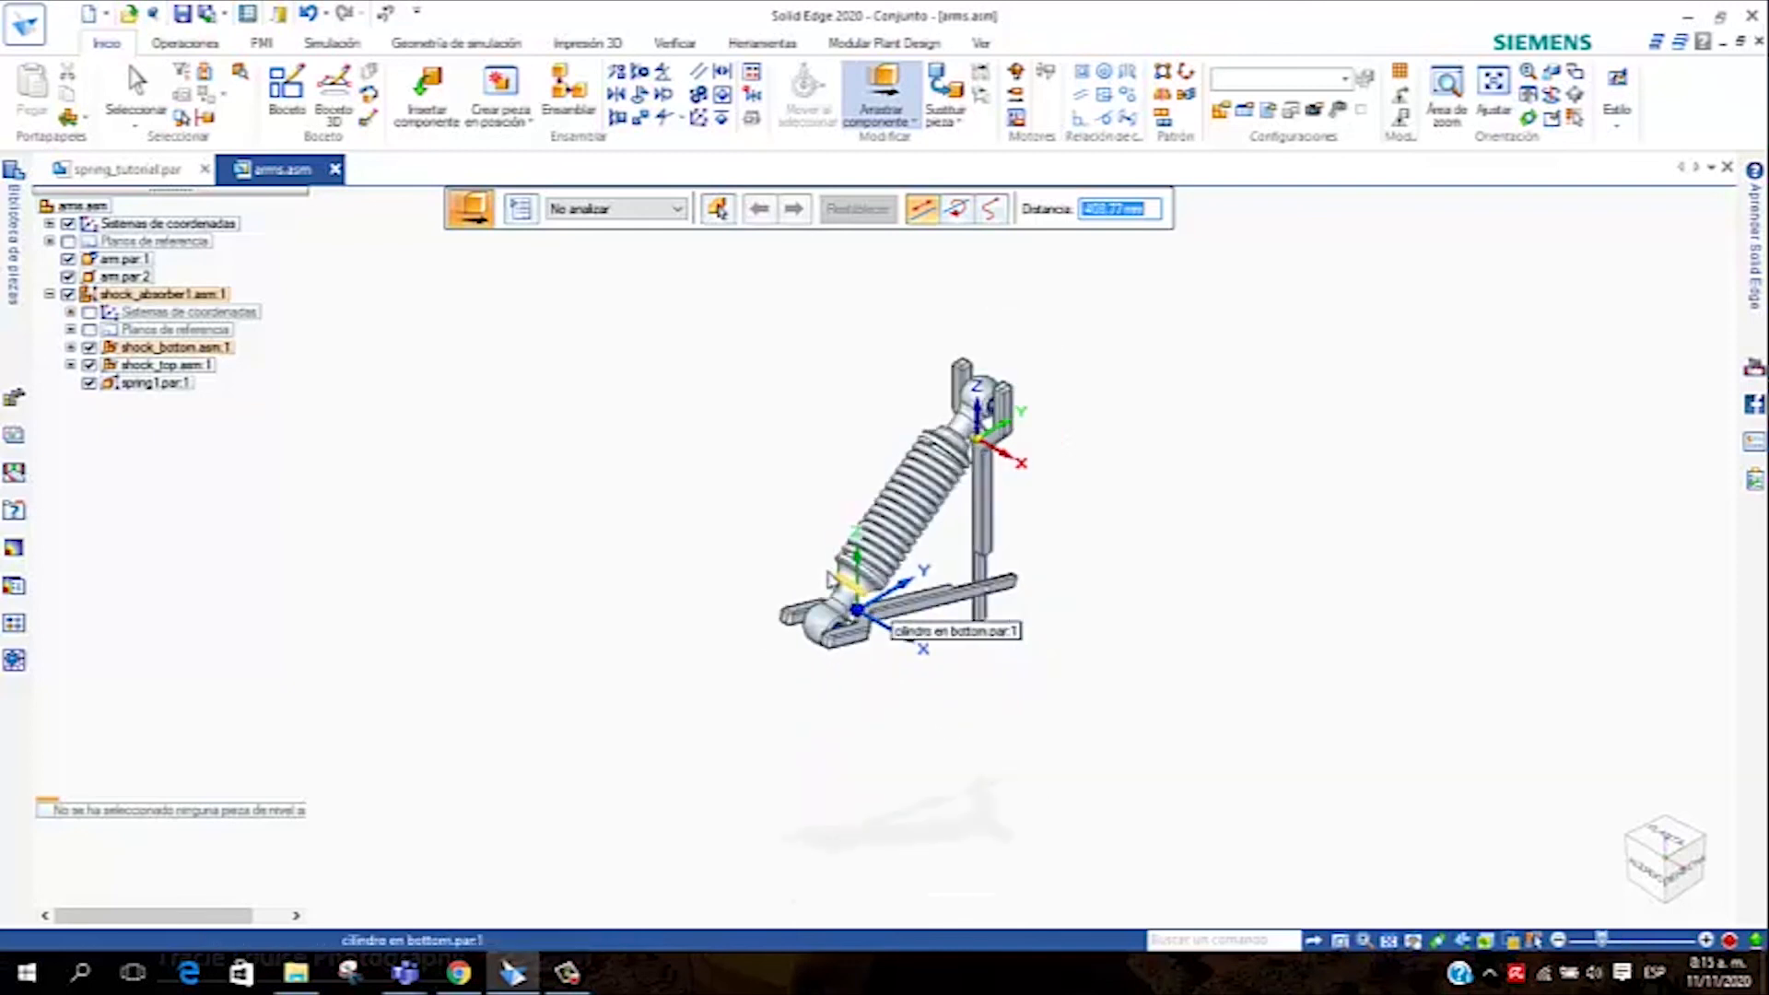
scroll(831, 579, up, 4)
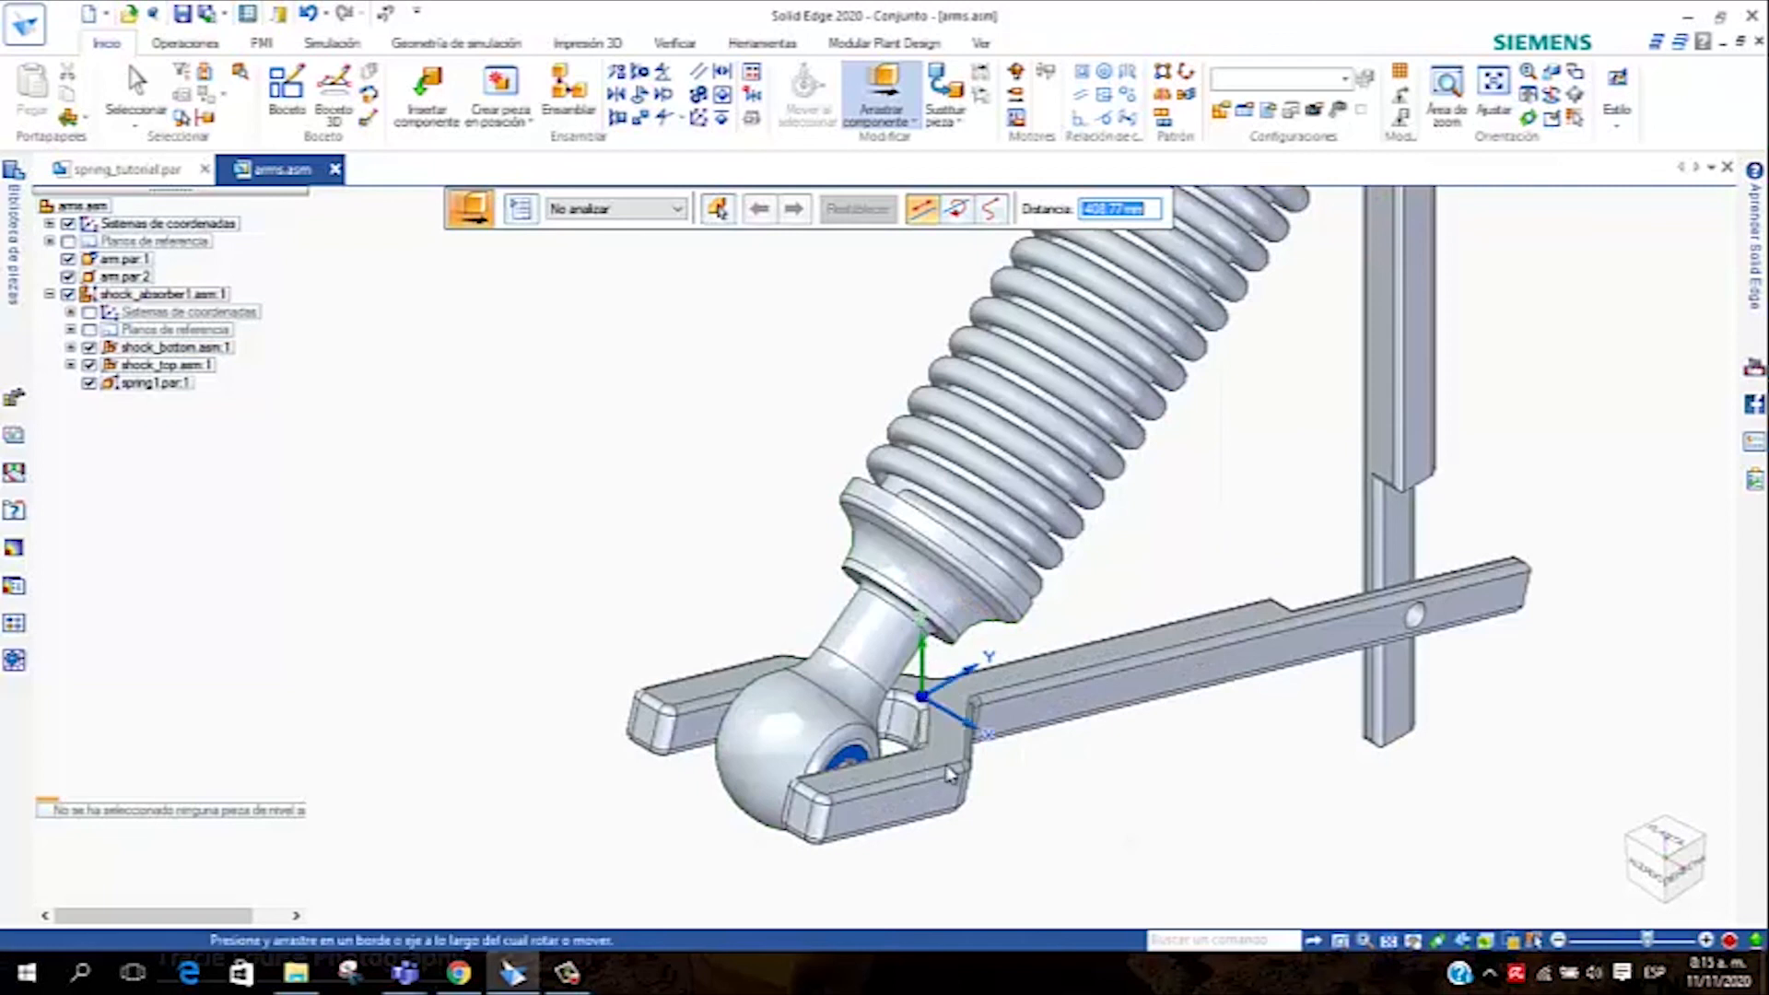
scroll(952, 774, down, 2)
drag(843, 760, 833, 808)
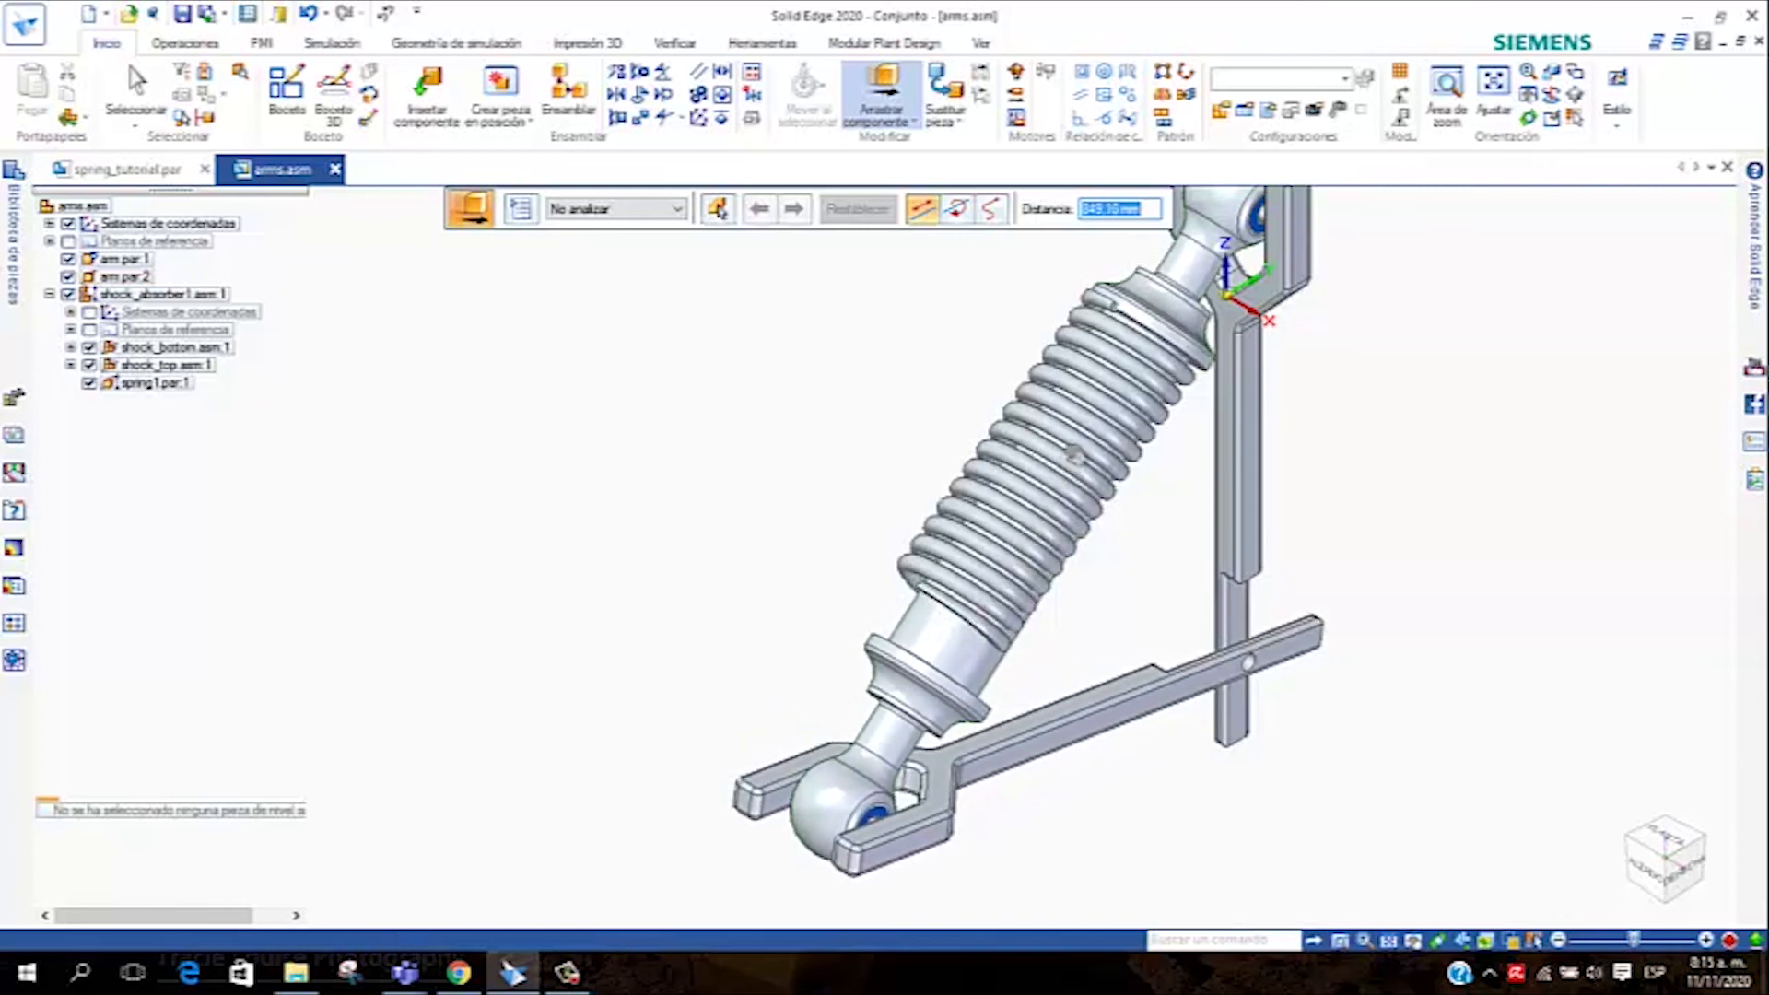
click(1074, 455)
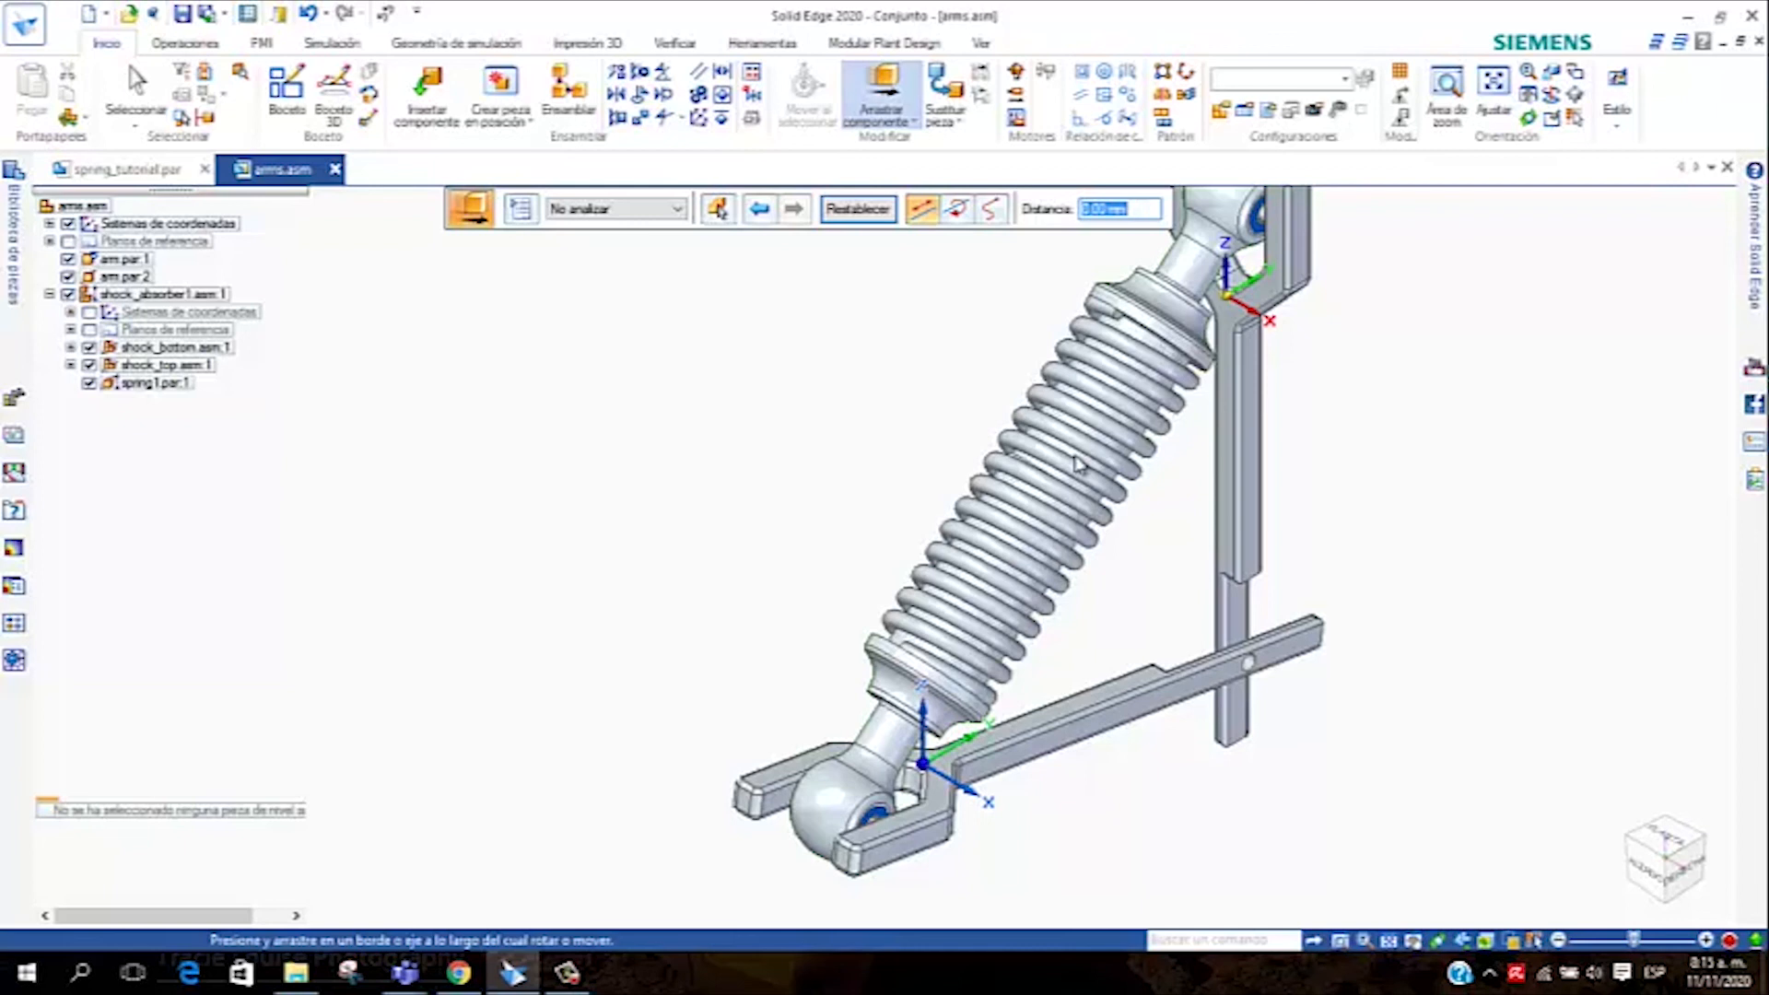
Switch to the right view, restart Drag Component with the offered analysis options, and move arm.par:2 slightly along its Z axis
key(ctrl+f)
key(ctrl+r)
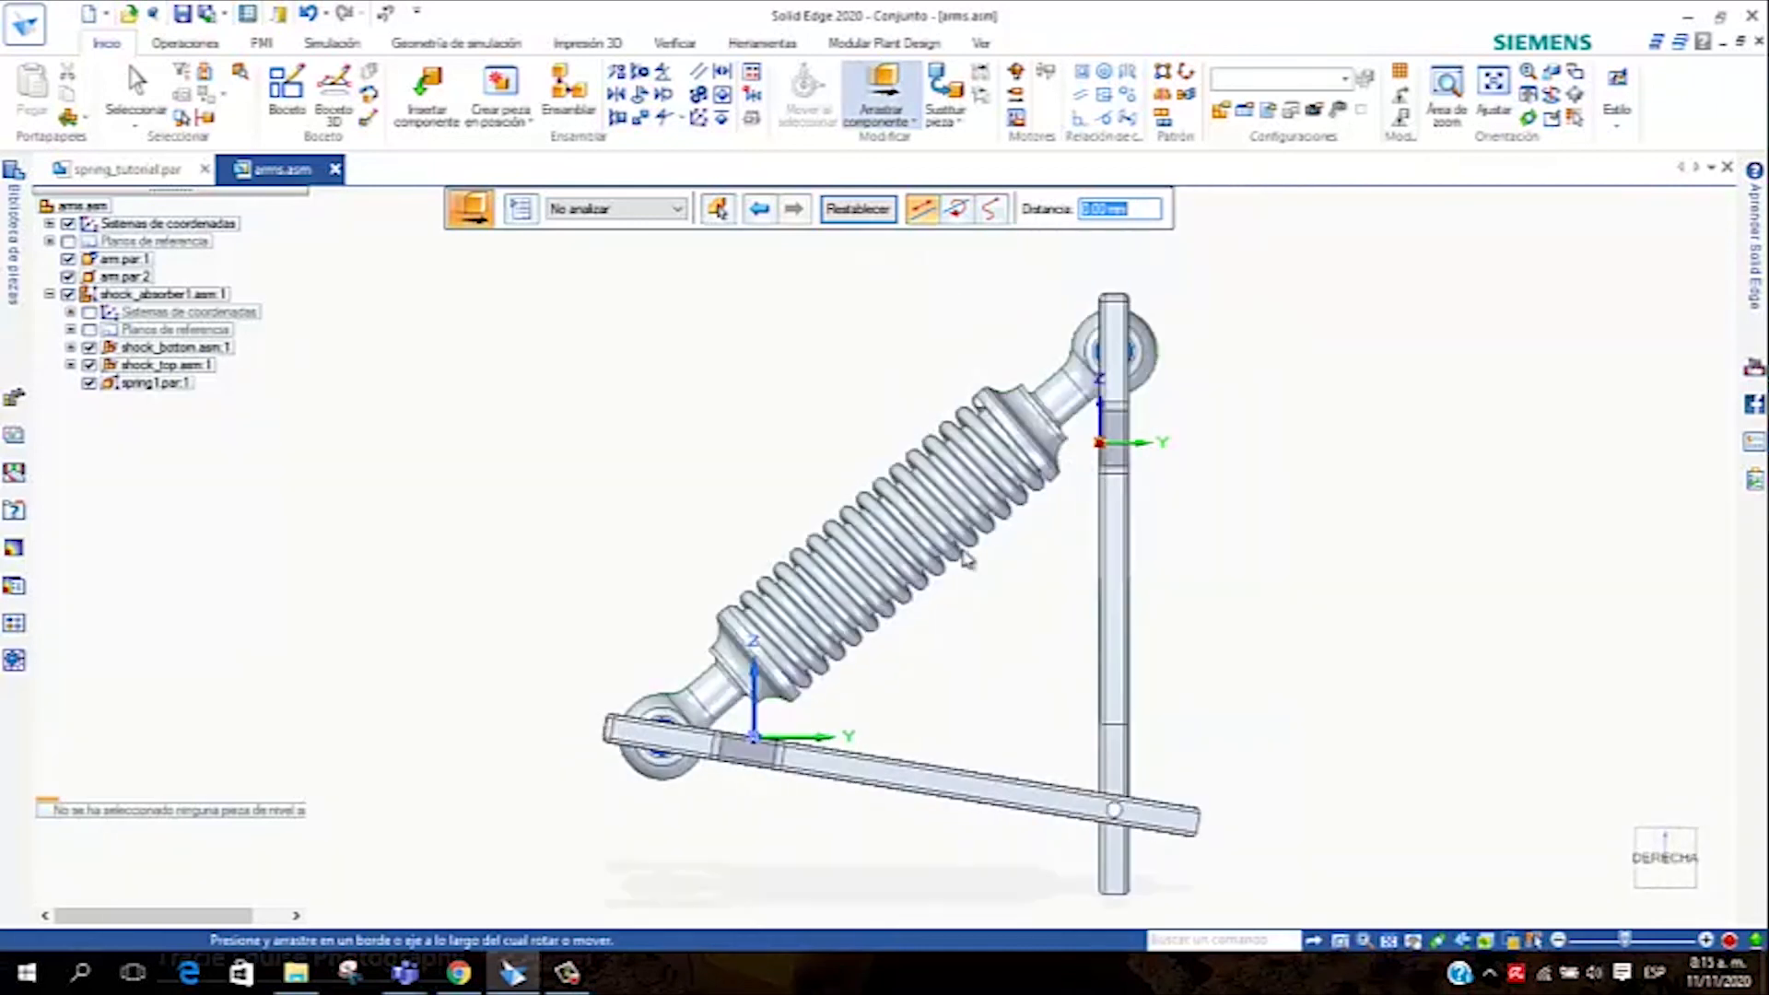
key(Escape)
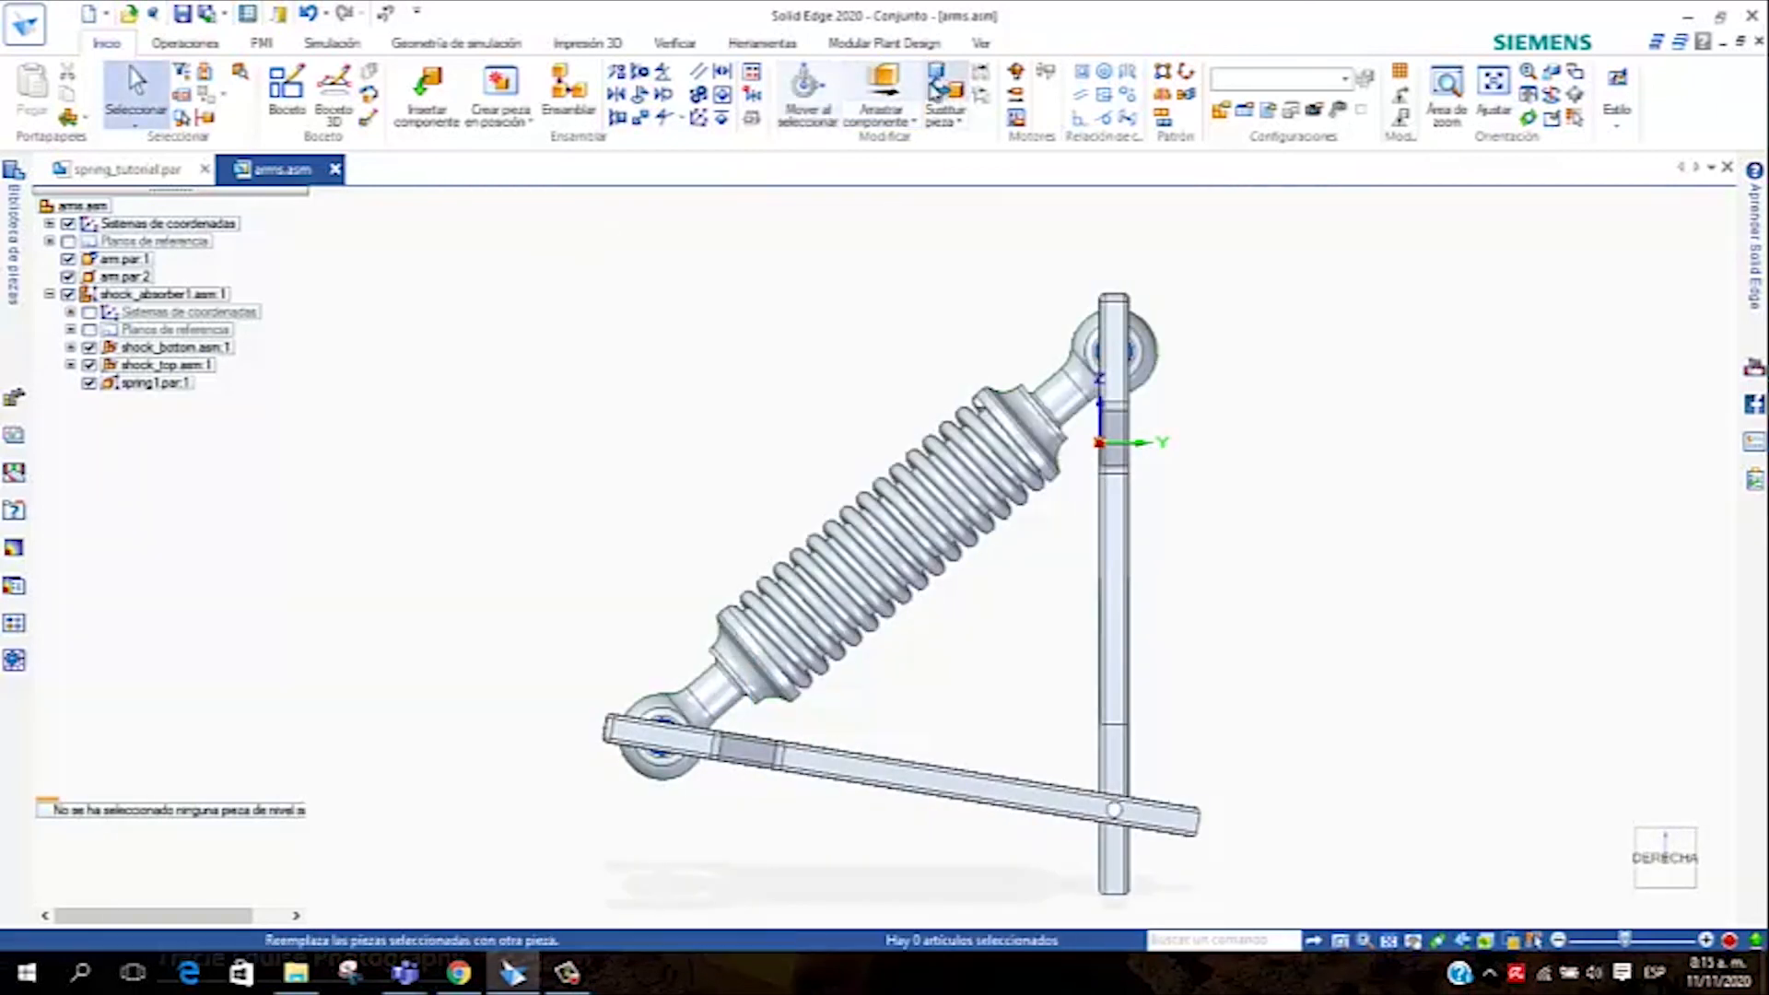
click(912, 120)
click(912, 143)
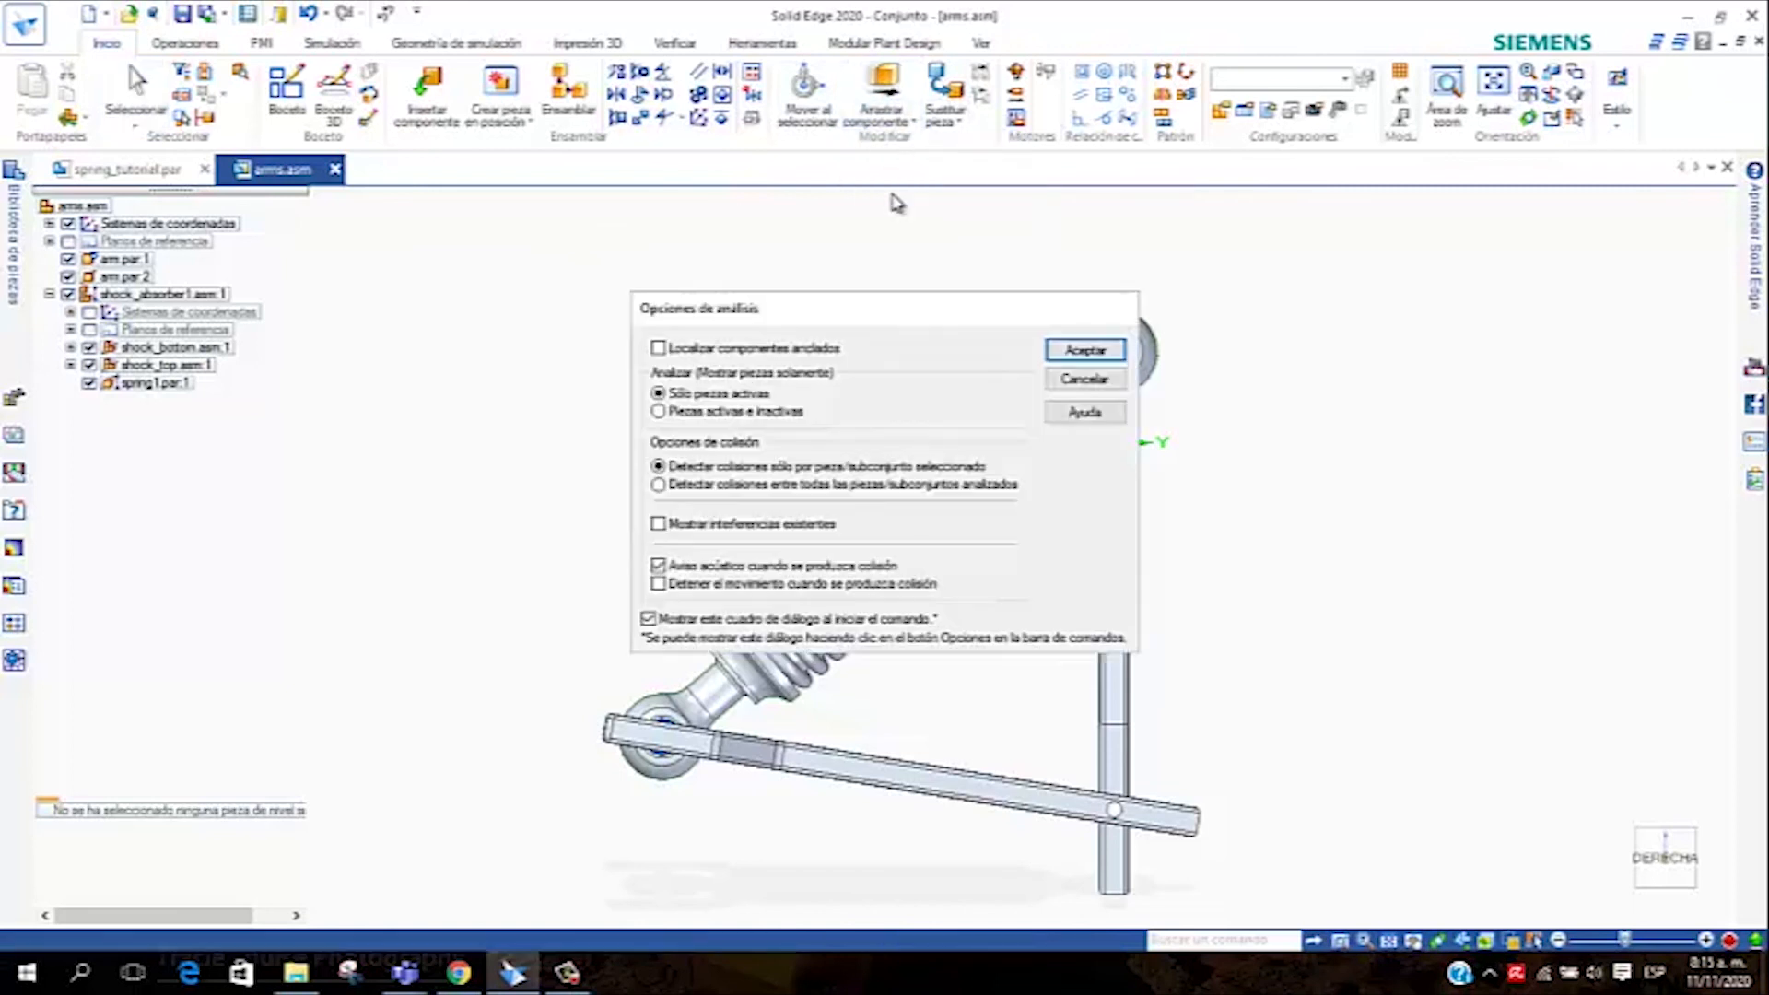
click(1085, 350)
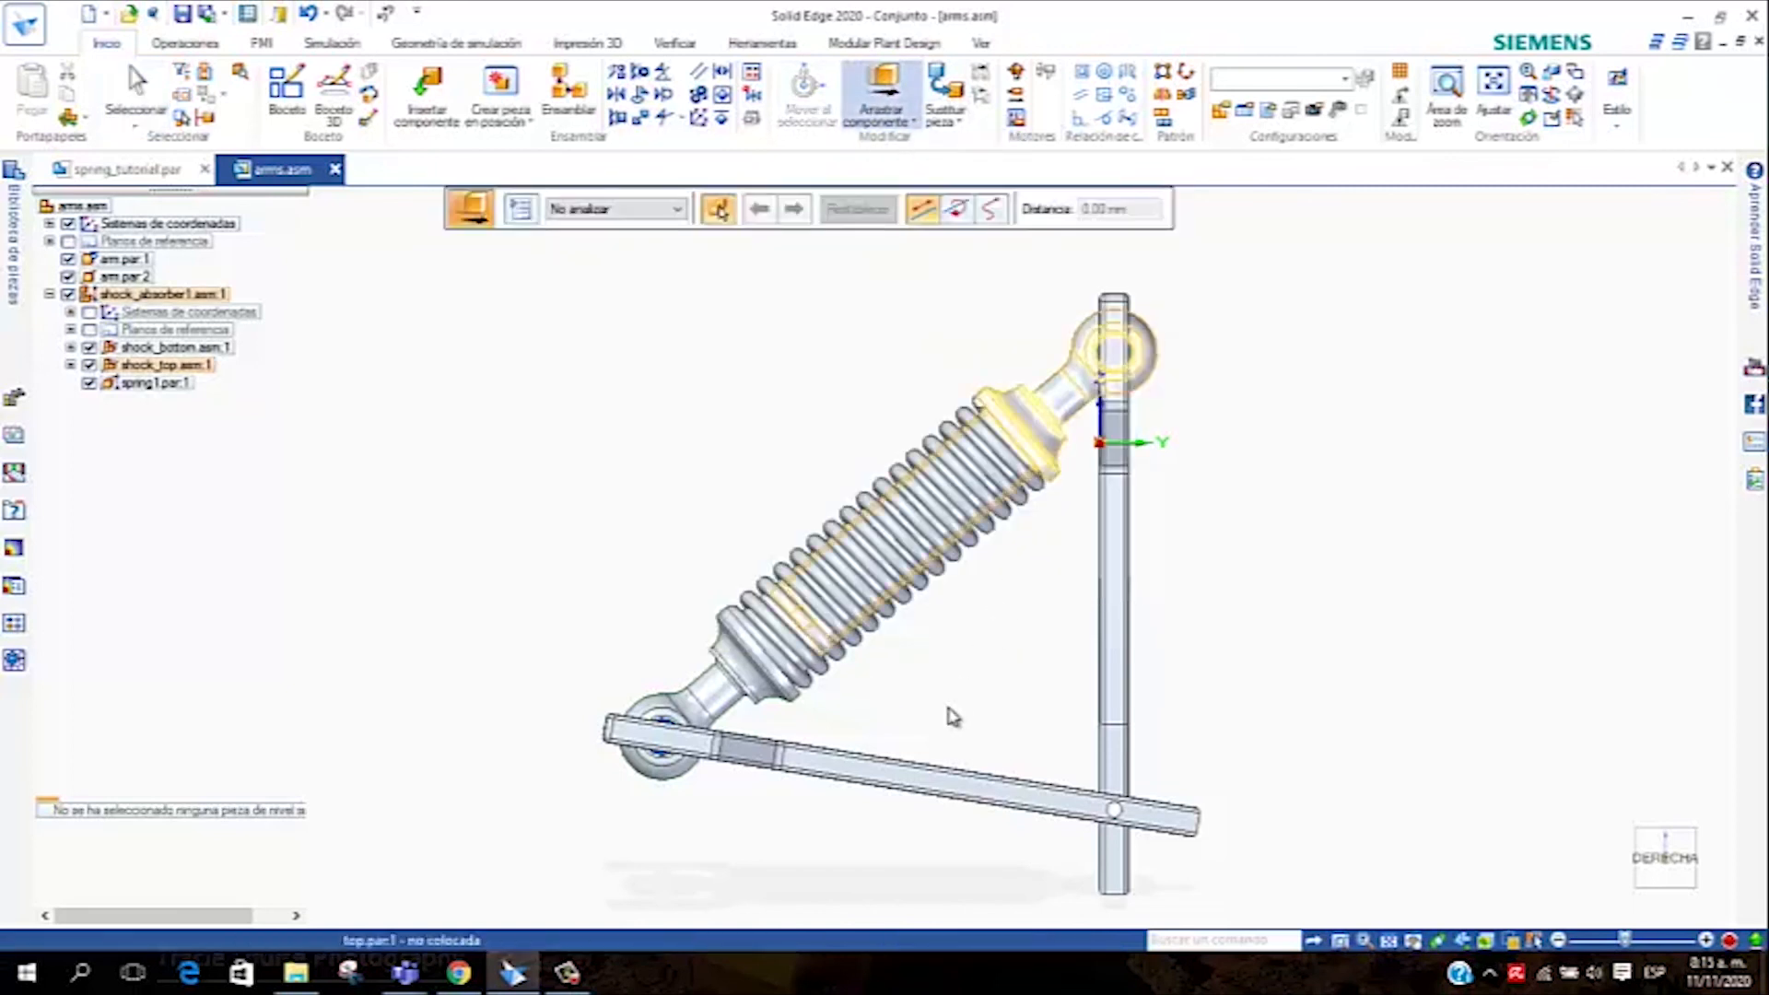
click(926, 797)
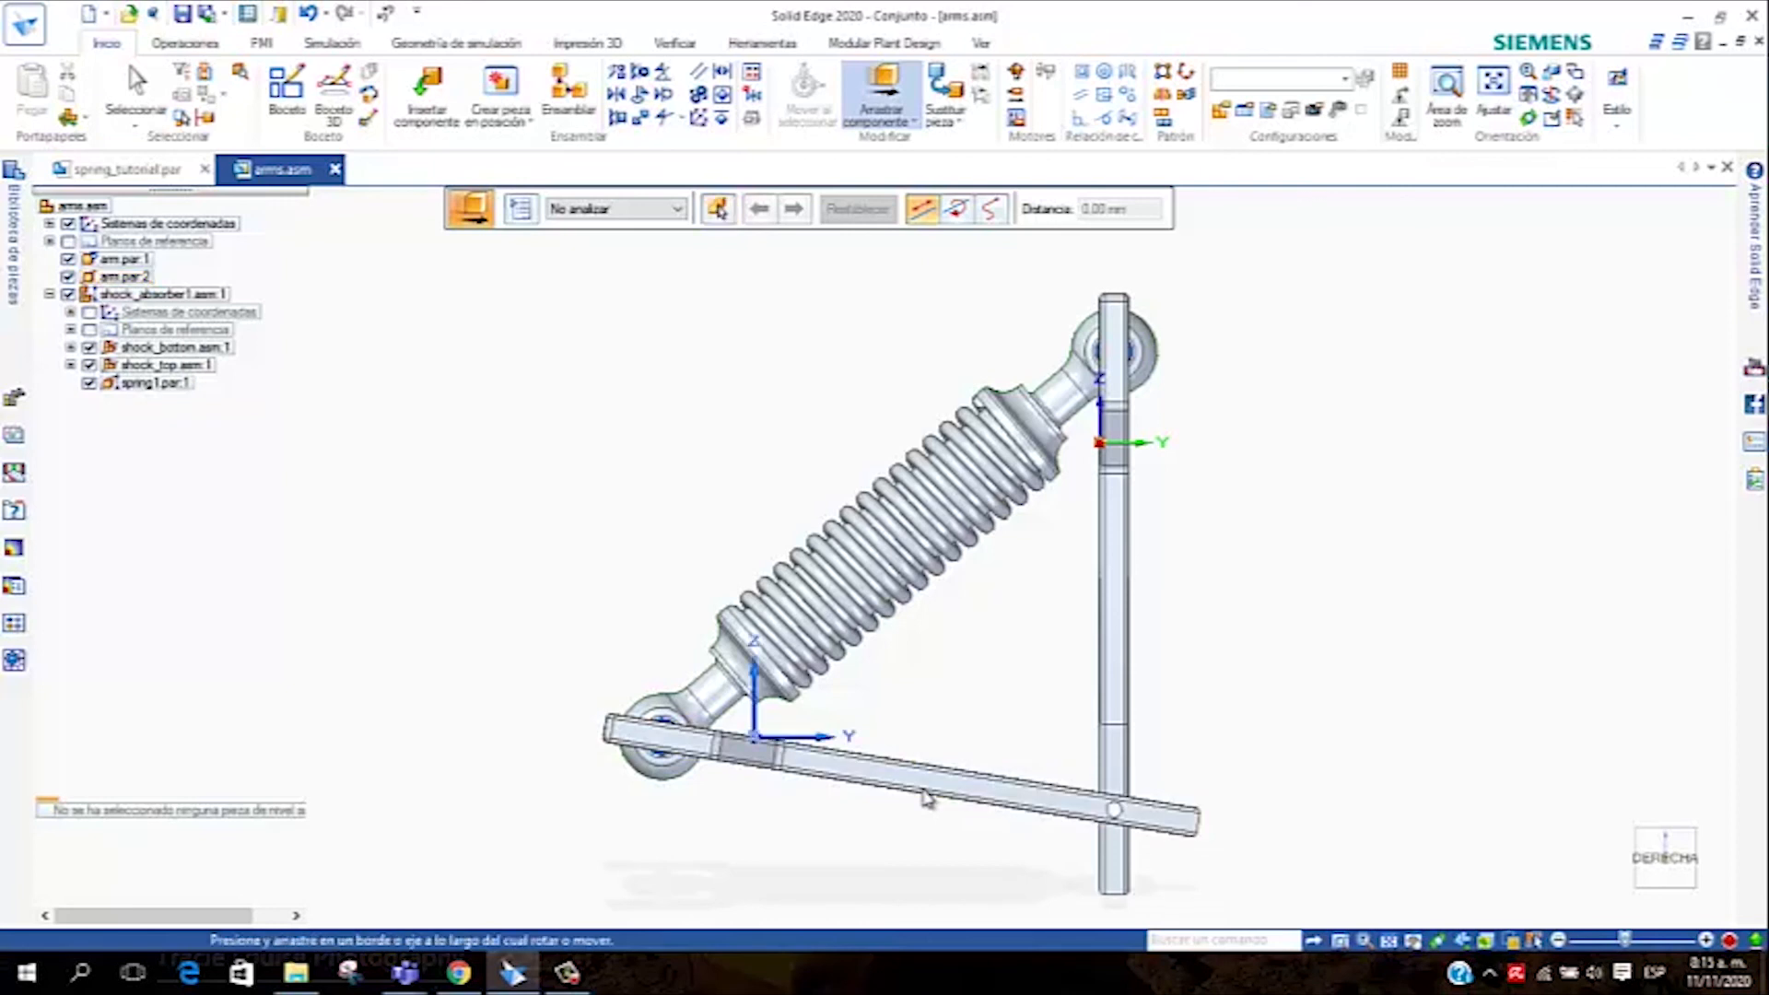
click(757, 721)
mouse_move(758, 721)
mouse_down()
mouse_move(755, 767)
mouse_move(753, 728)
mouse_up()
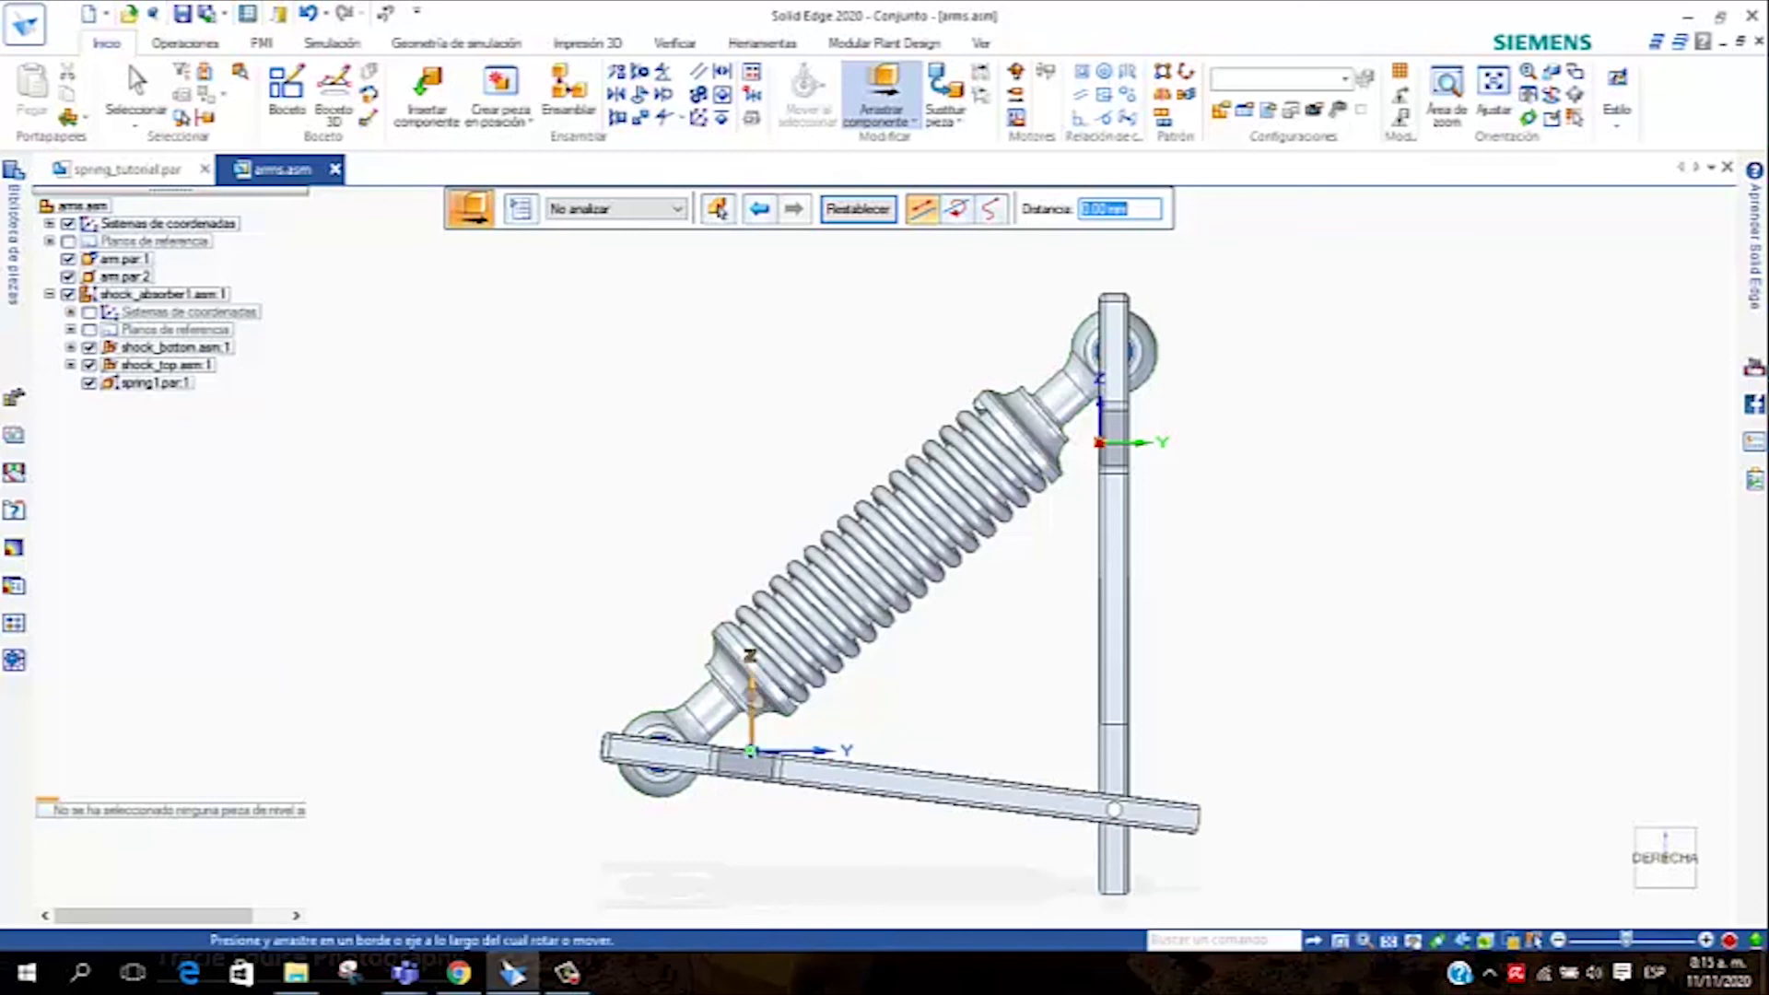
Swing arm.par:2 up and then down along Z until it lies horizontal, restore the isometric view and finish dragging
mouse_move(752, 702)
mouse_down()
mouse_move(751, 757)
mouse_move(761, 707)
mouse_up()
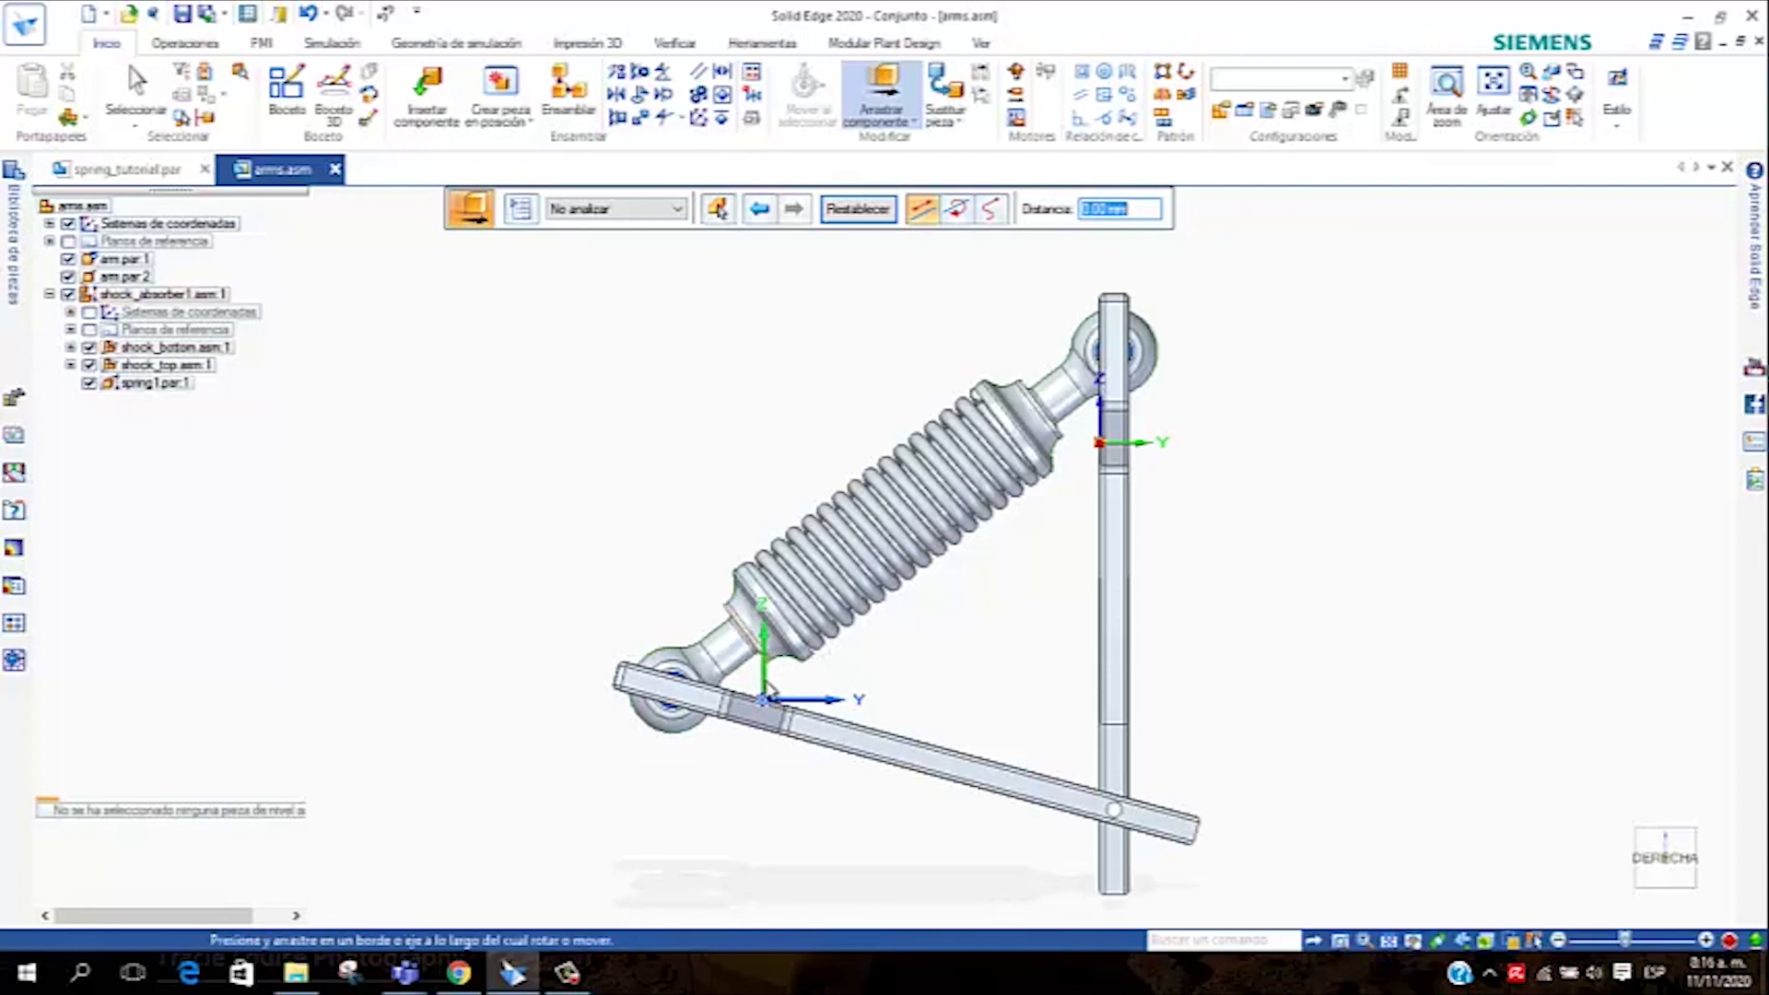
drag(768, 688, 765, 686)
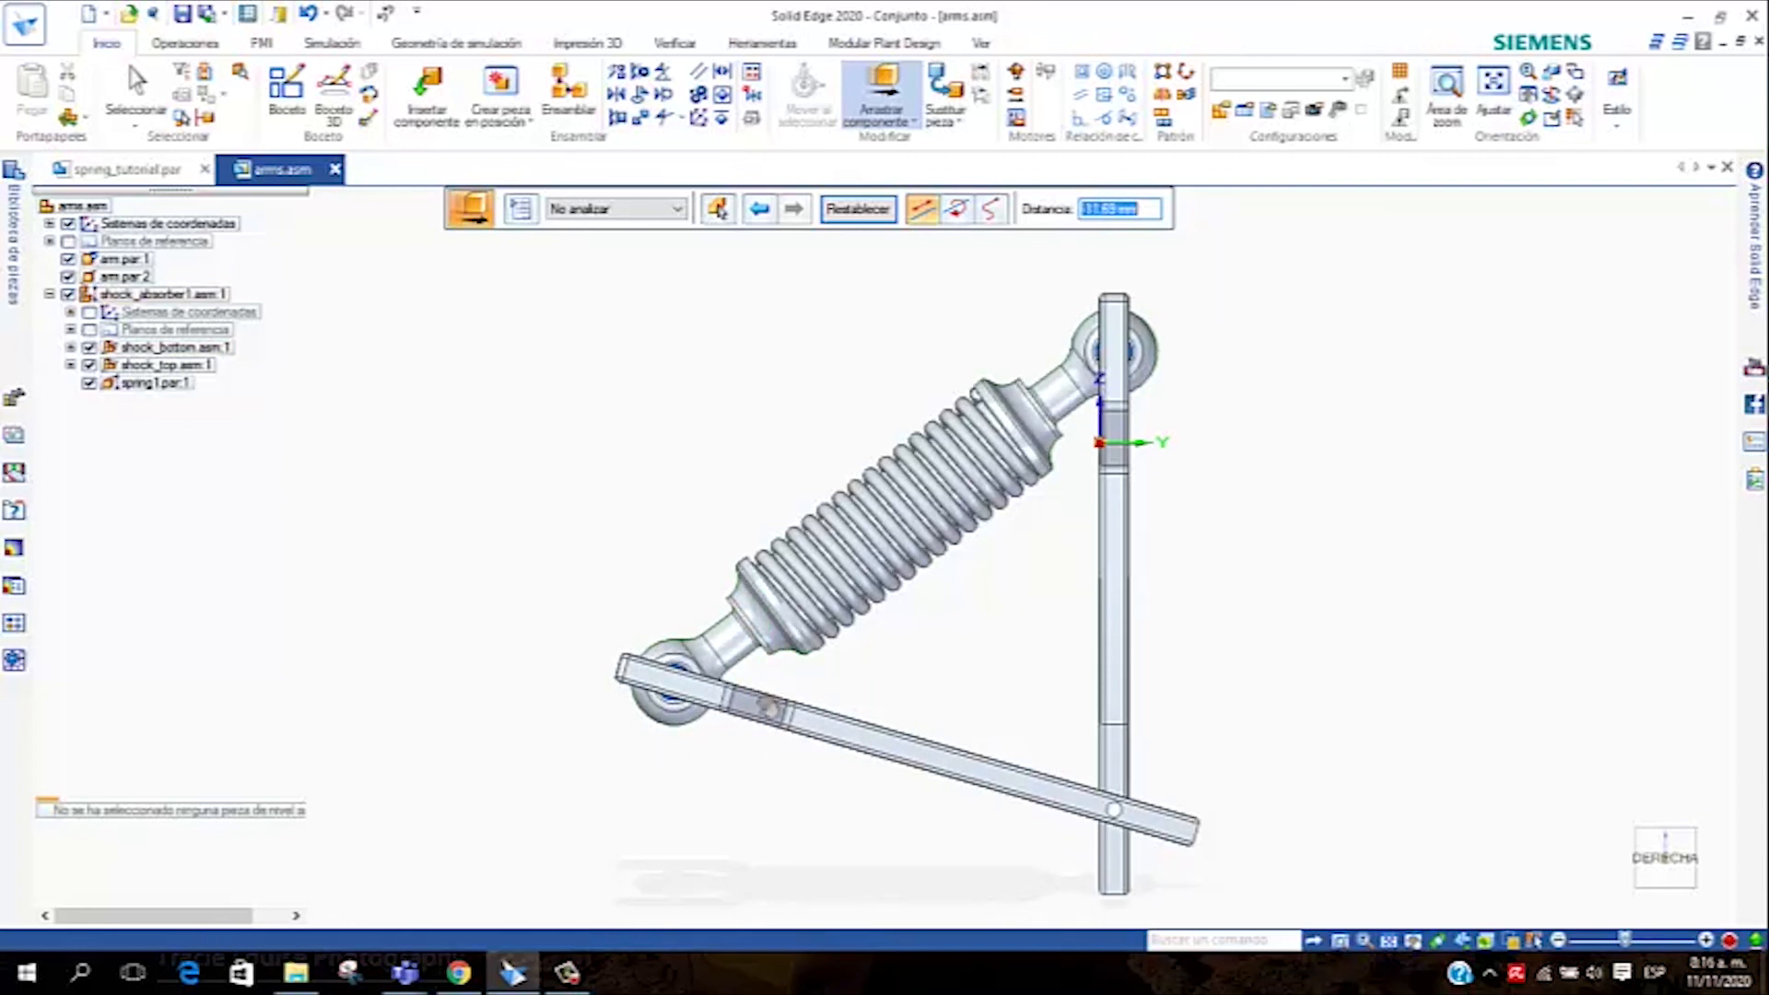
click(768, 705)
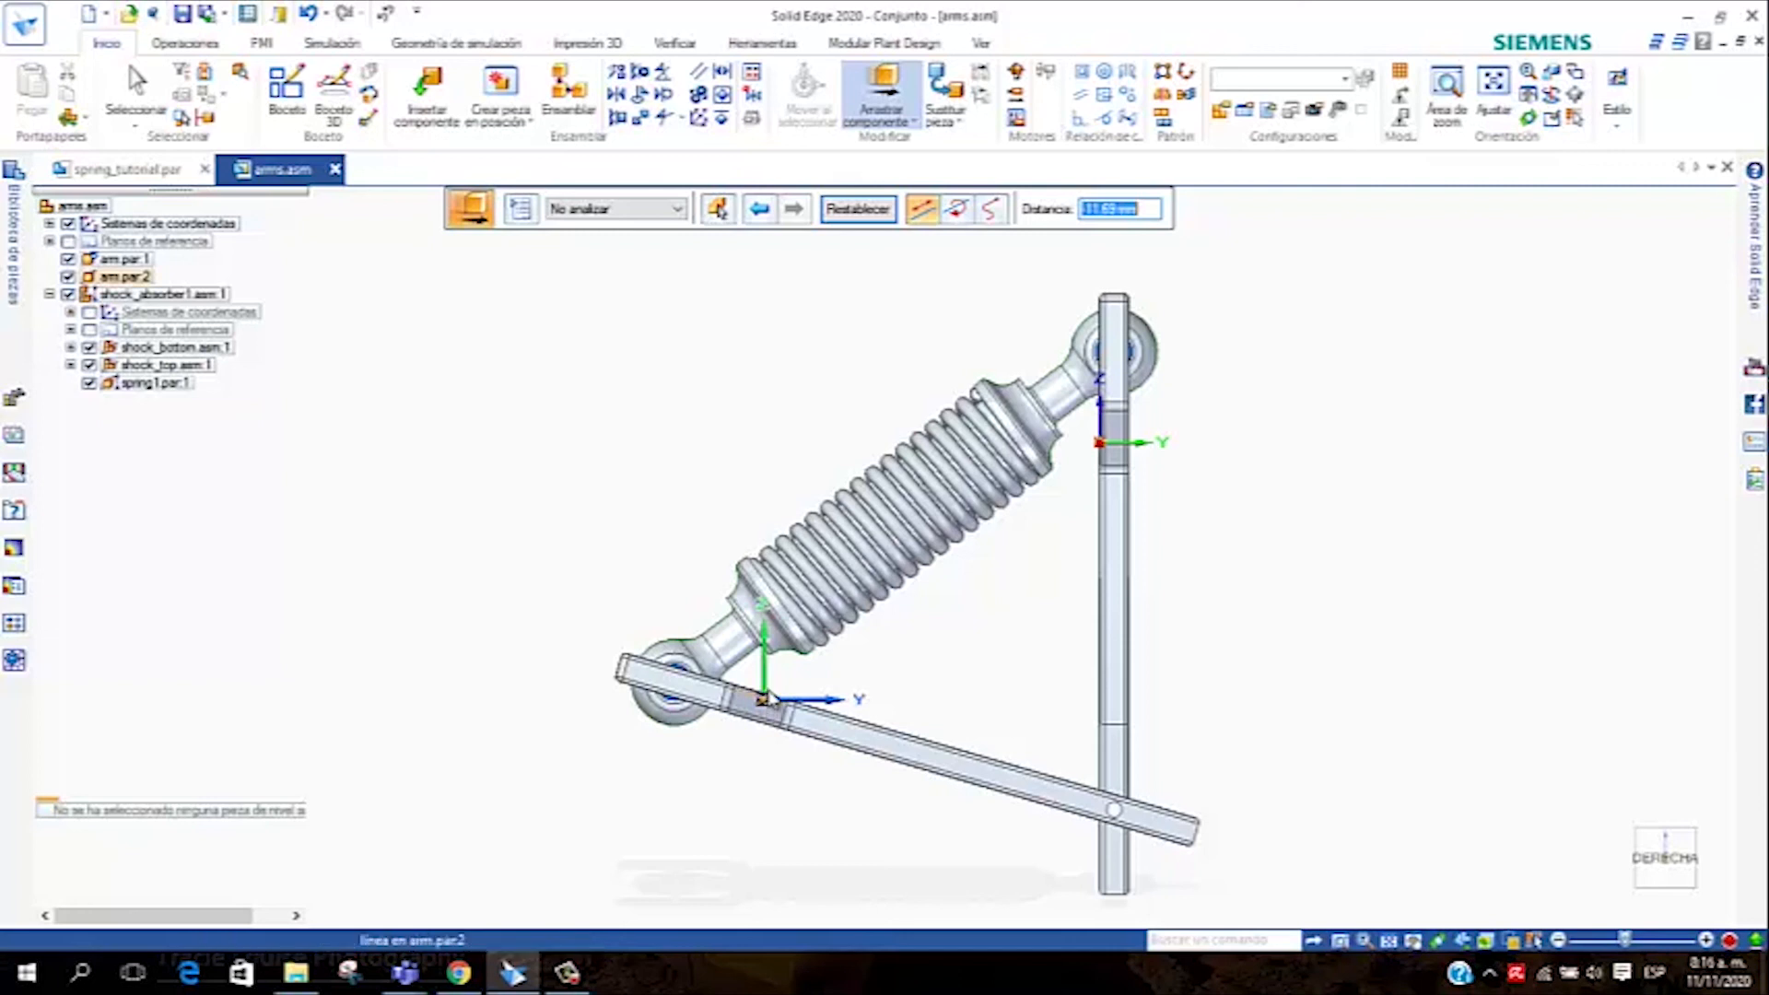
drag(764, 677, 767, 668)
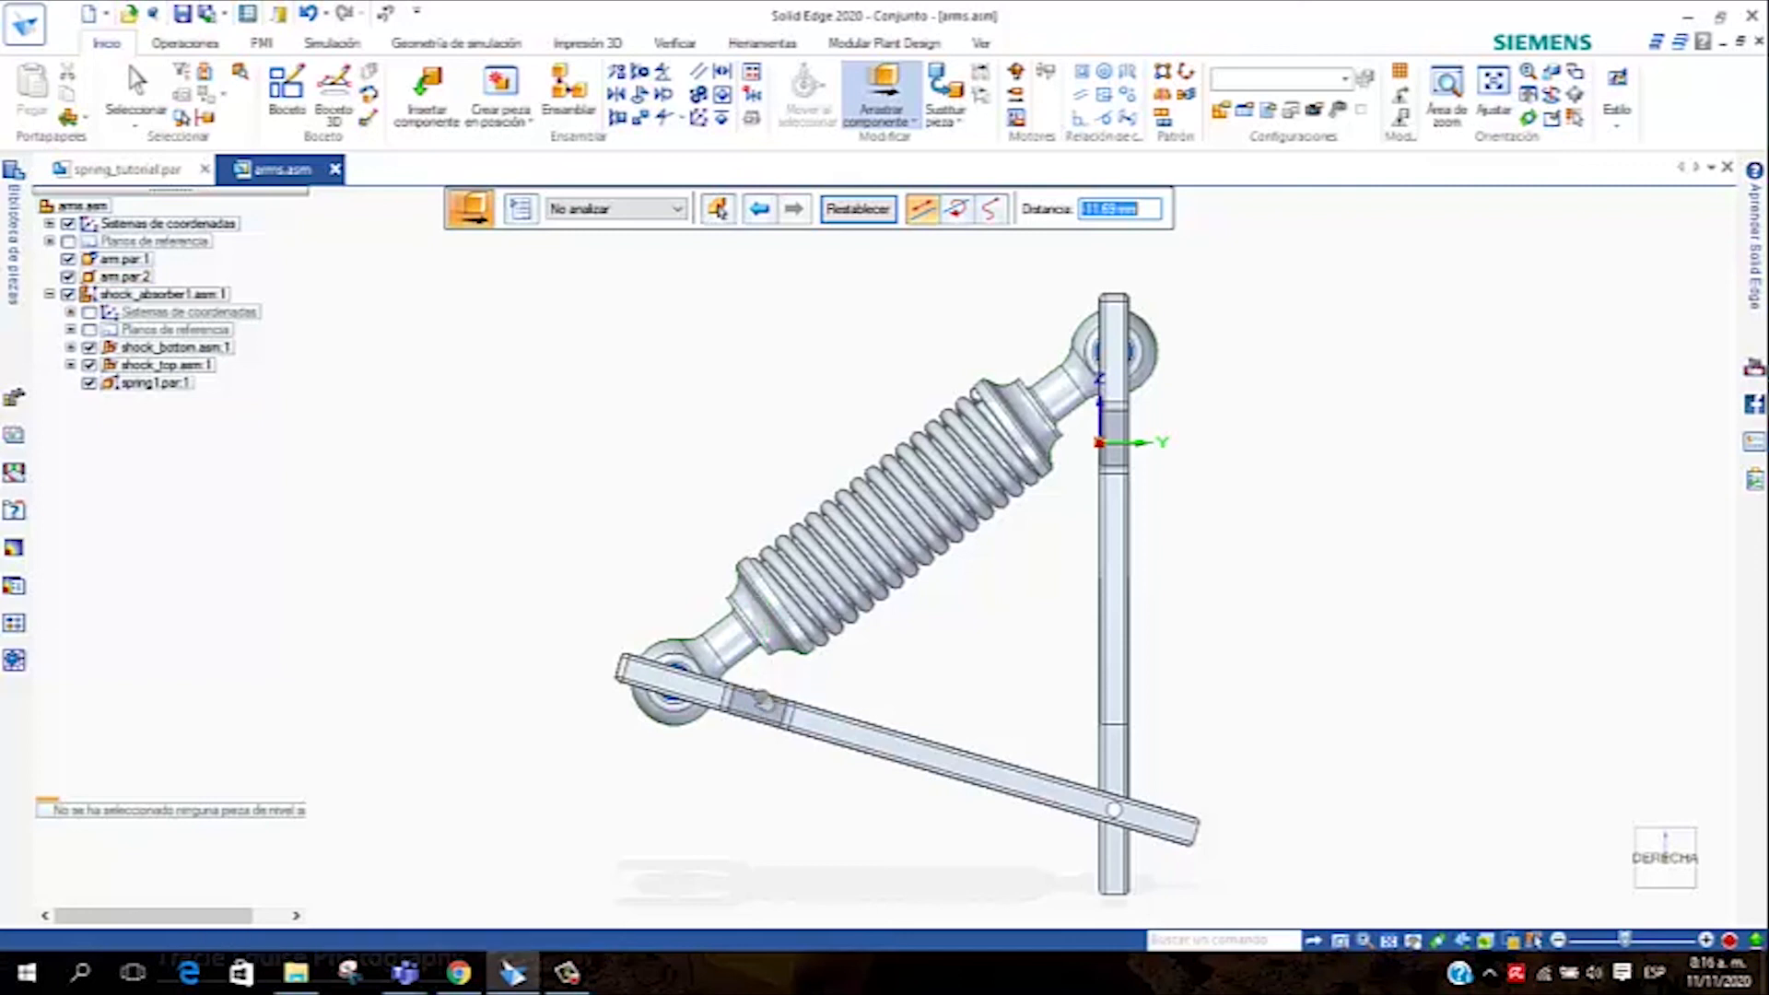
drag(766, 667, 752, 762)
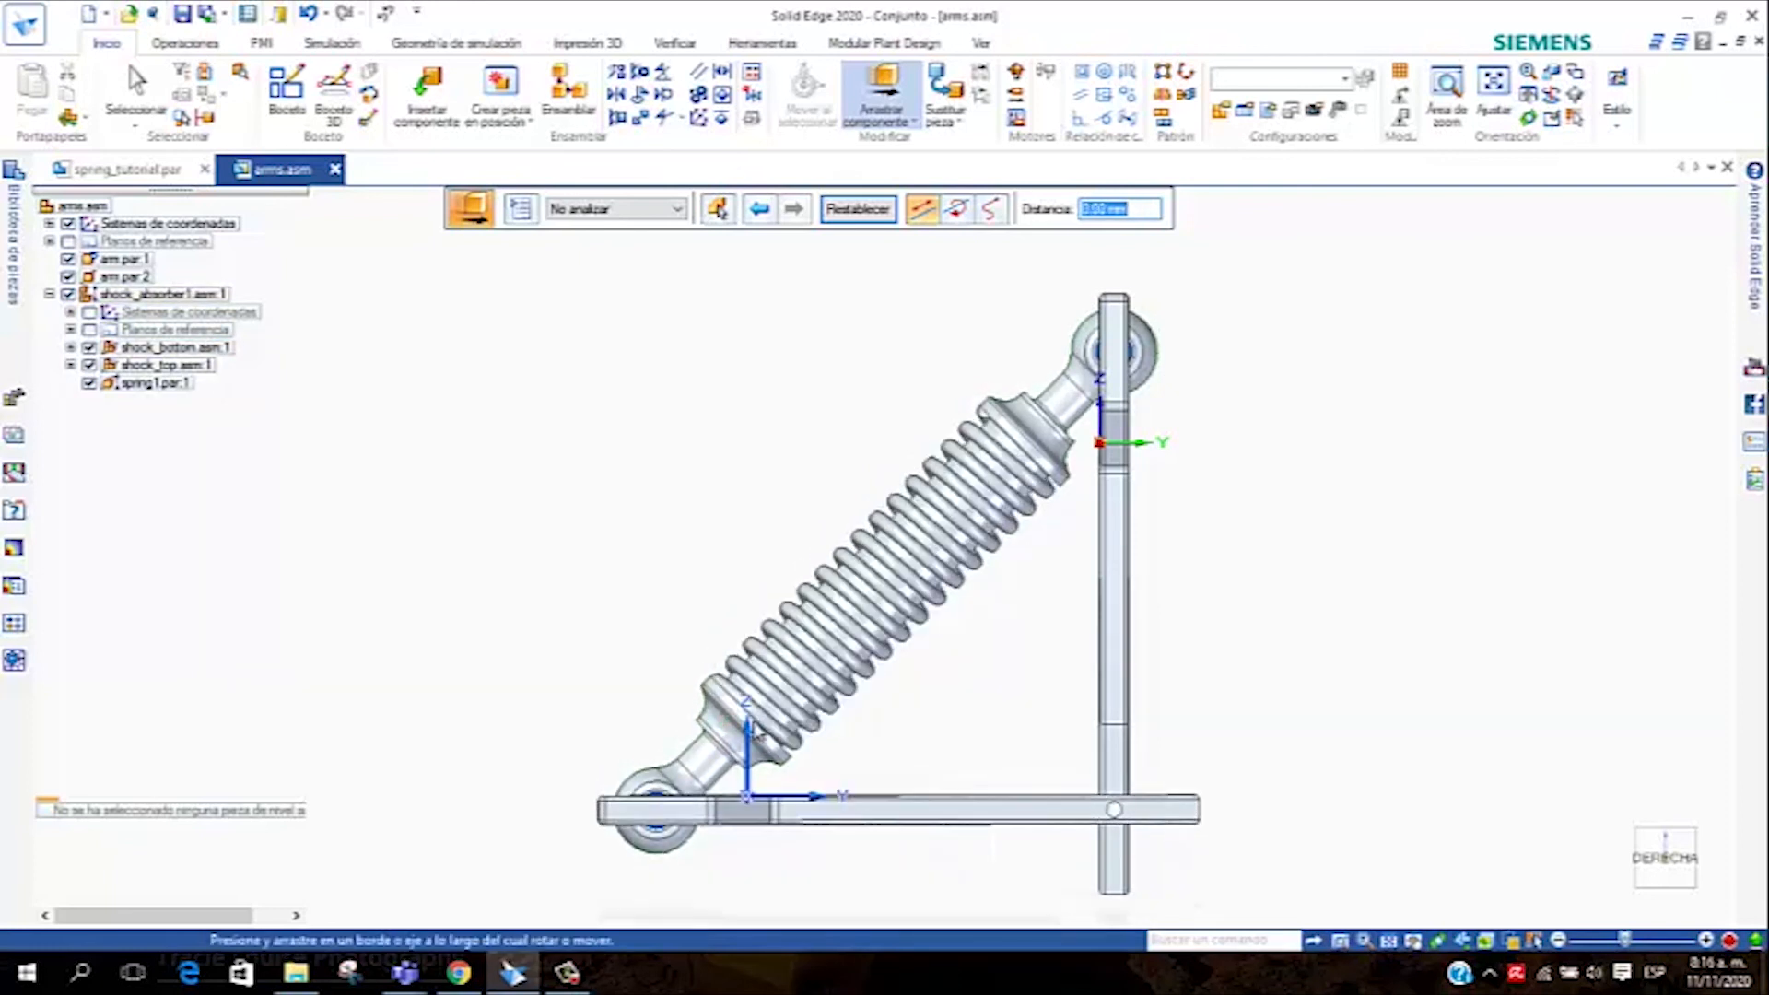
key(ctrl+i)
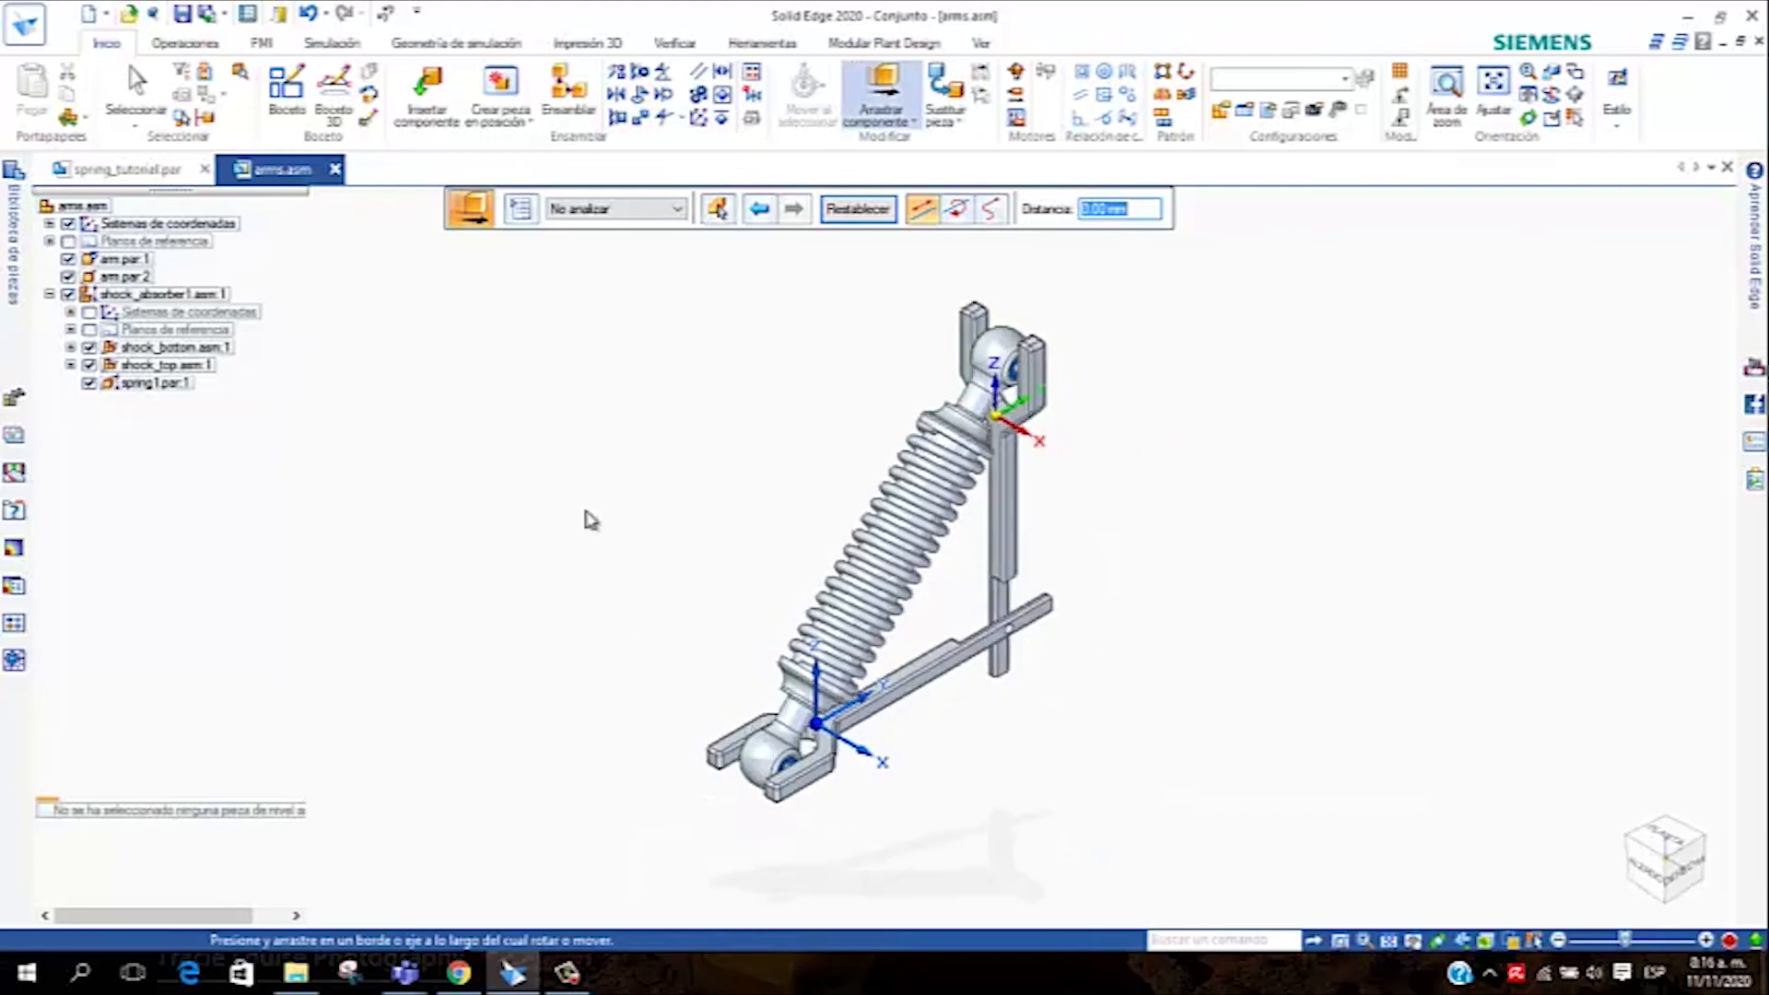
key(Escape)
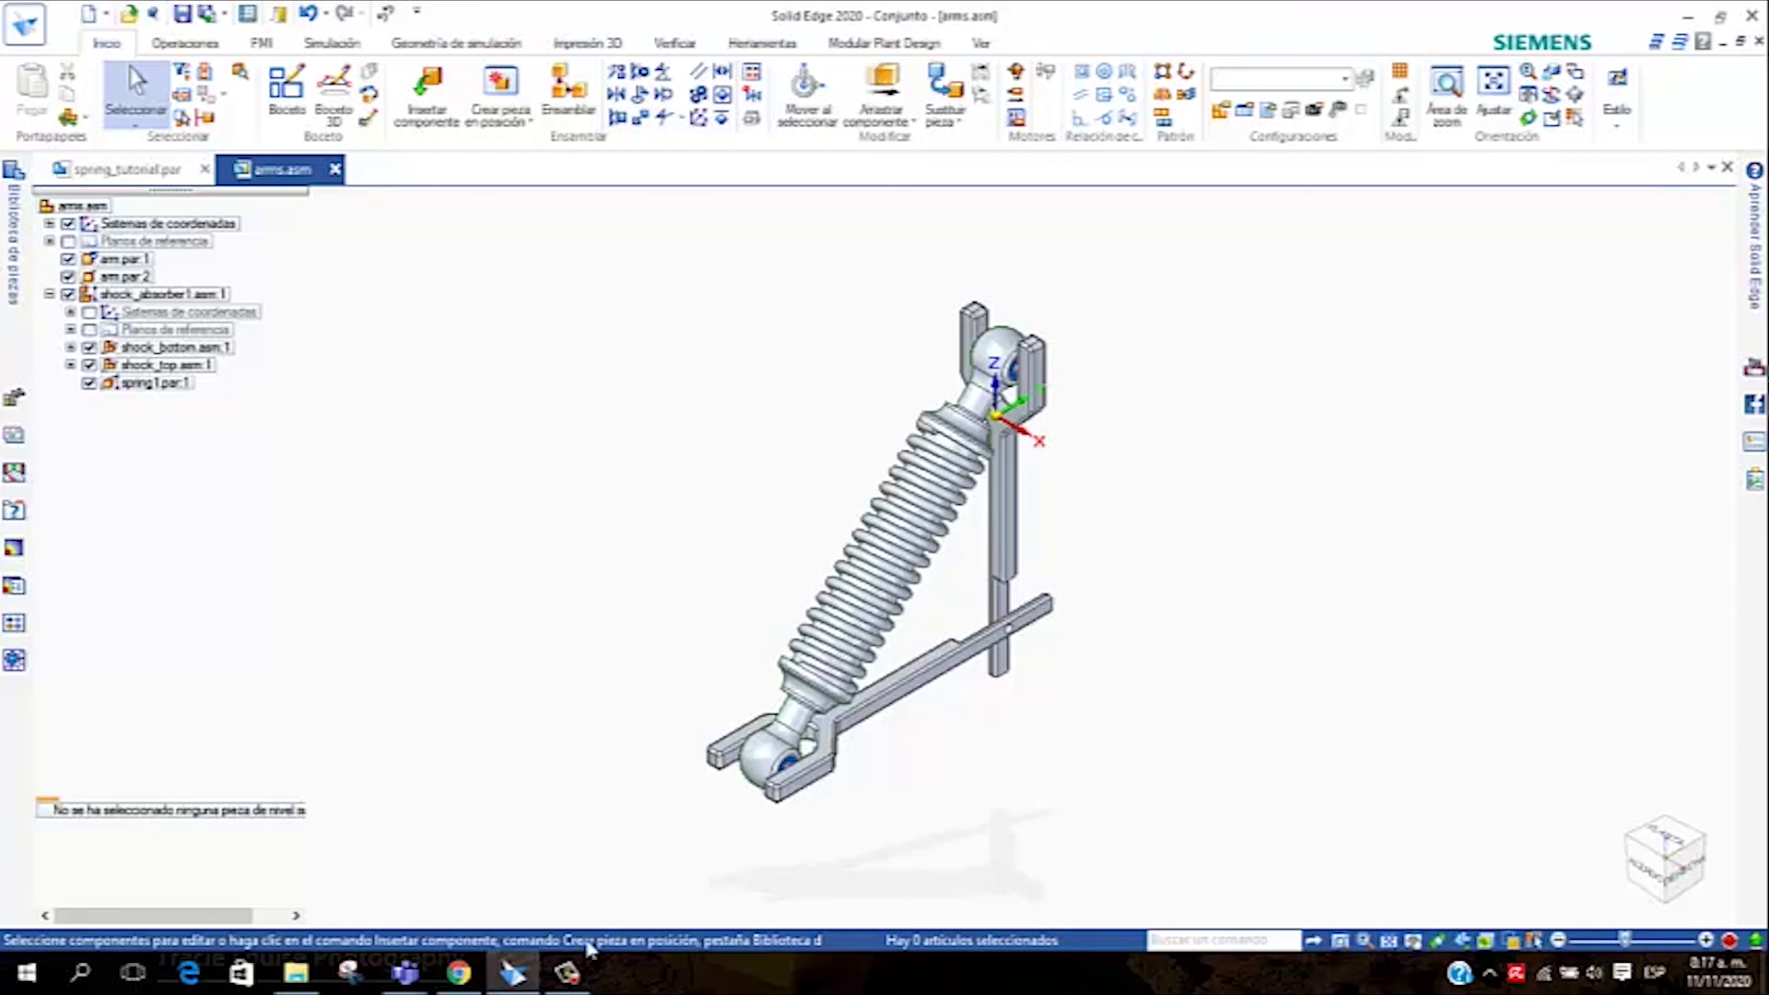
key(alt+Tab)
key(alt+Tab)
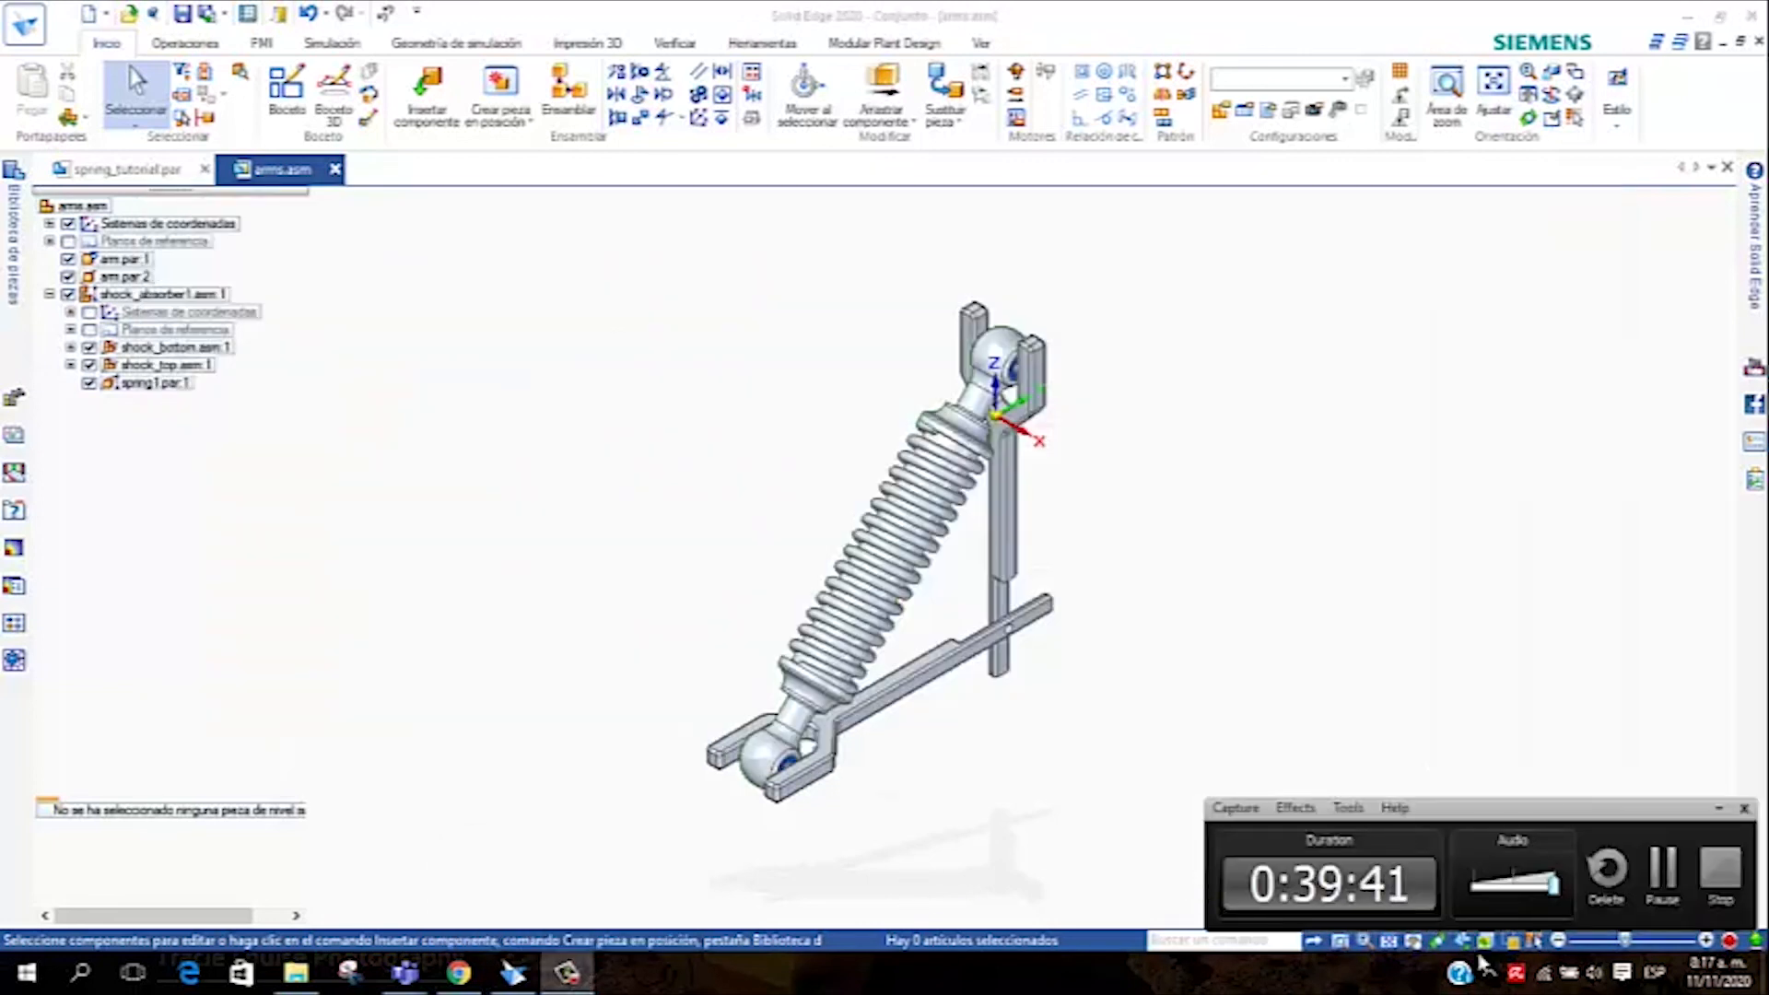